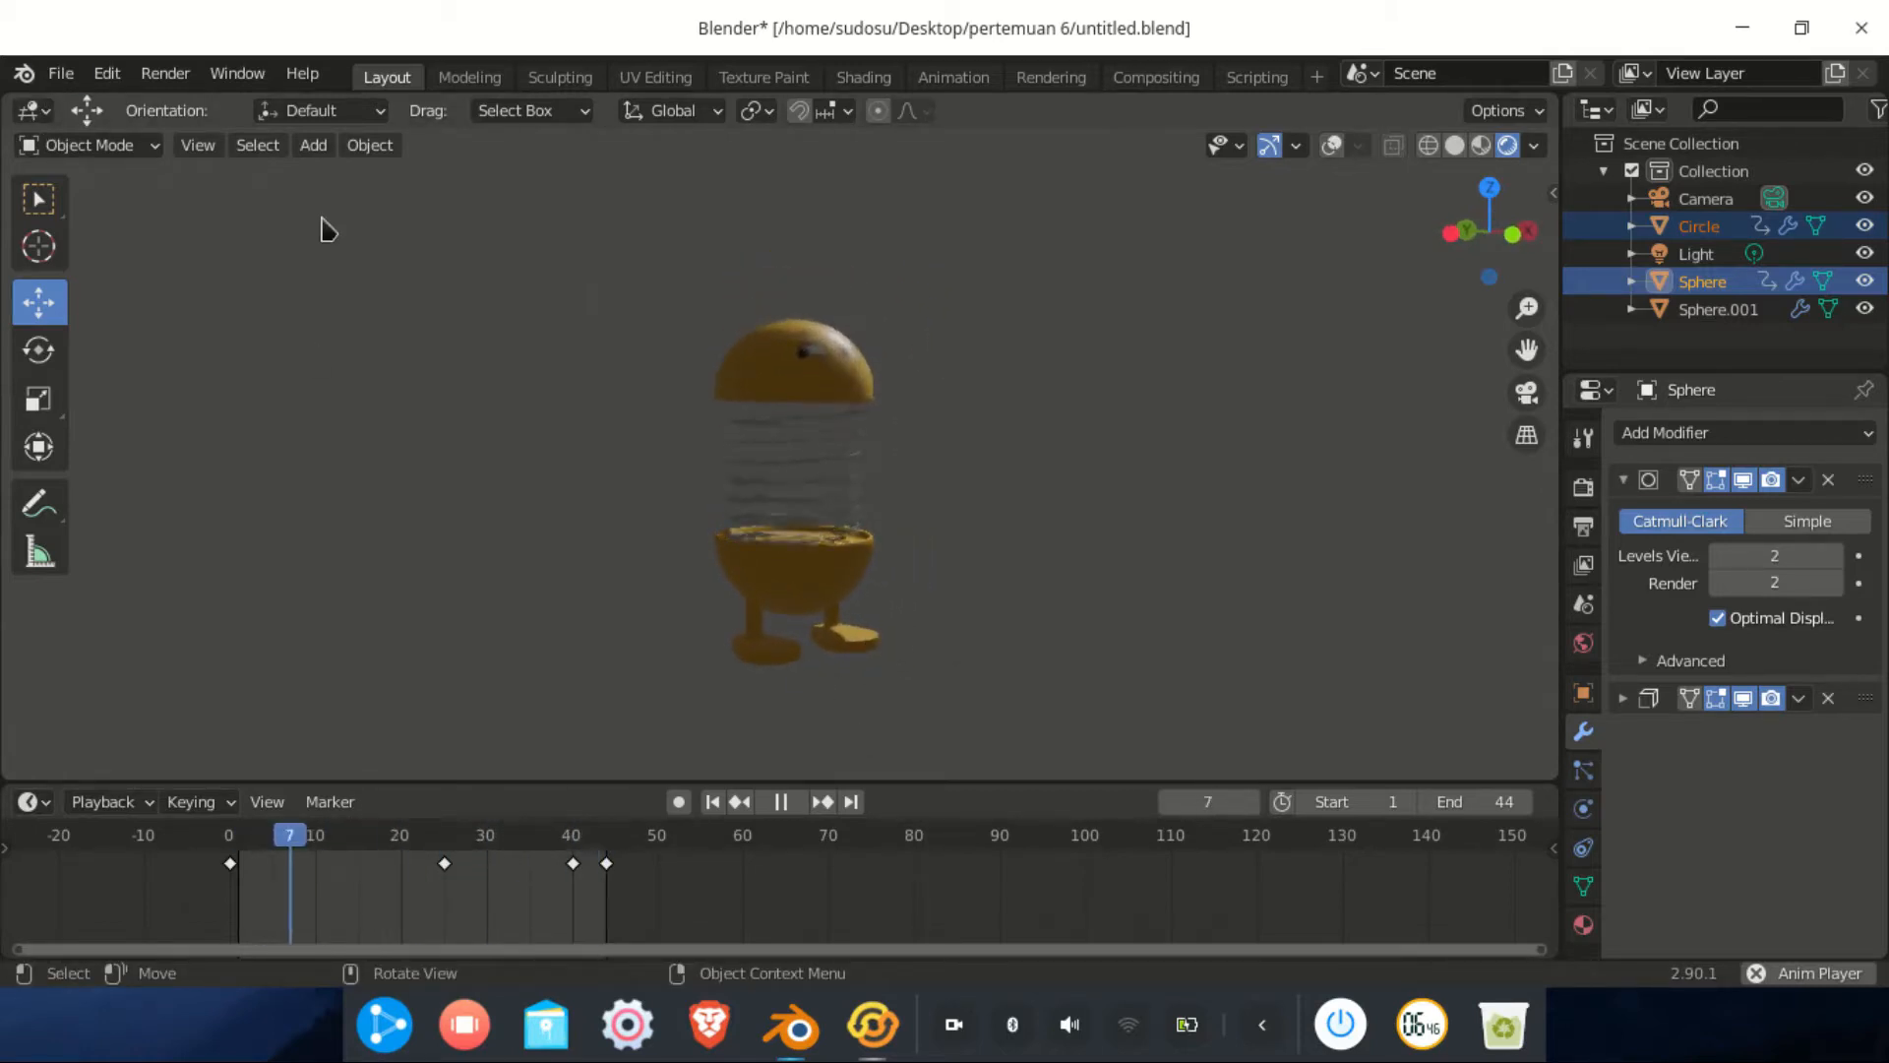
Start a new General scene without saving the old file
{"action": "left_click", "coordinate": [55, 77]}
{"action": "mouse_move", "coordinate": [128, 105]}
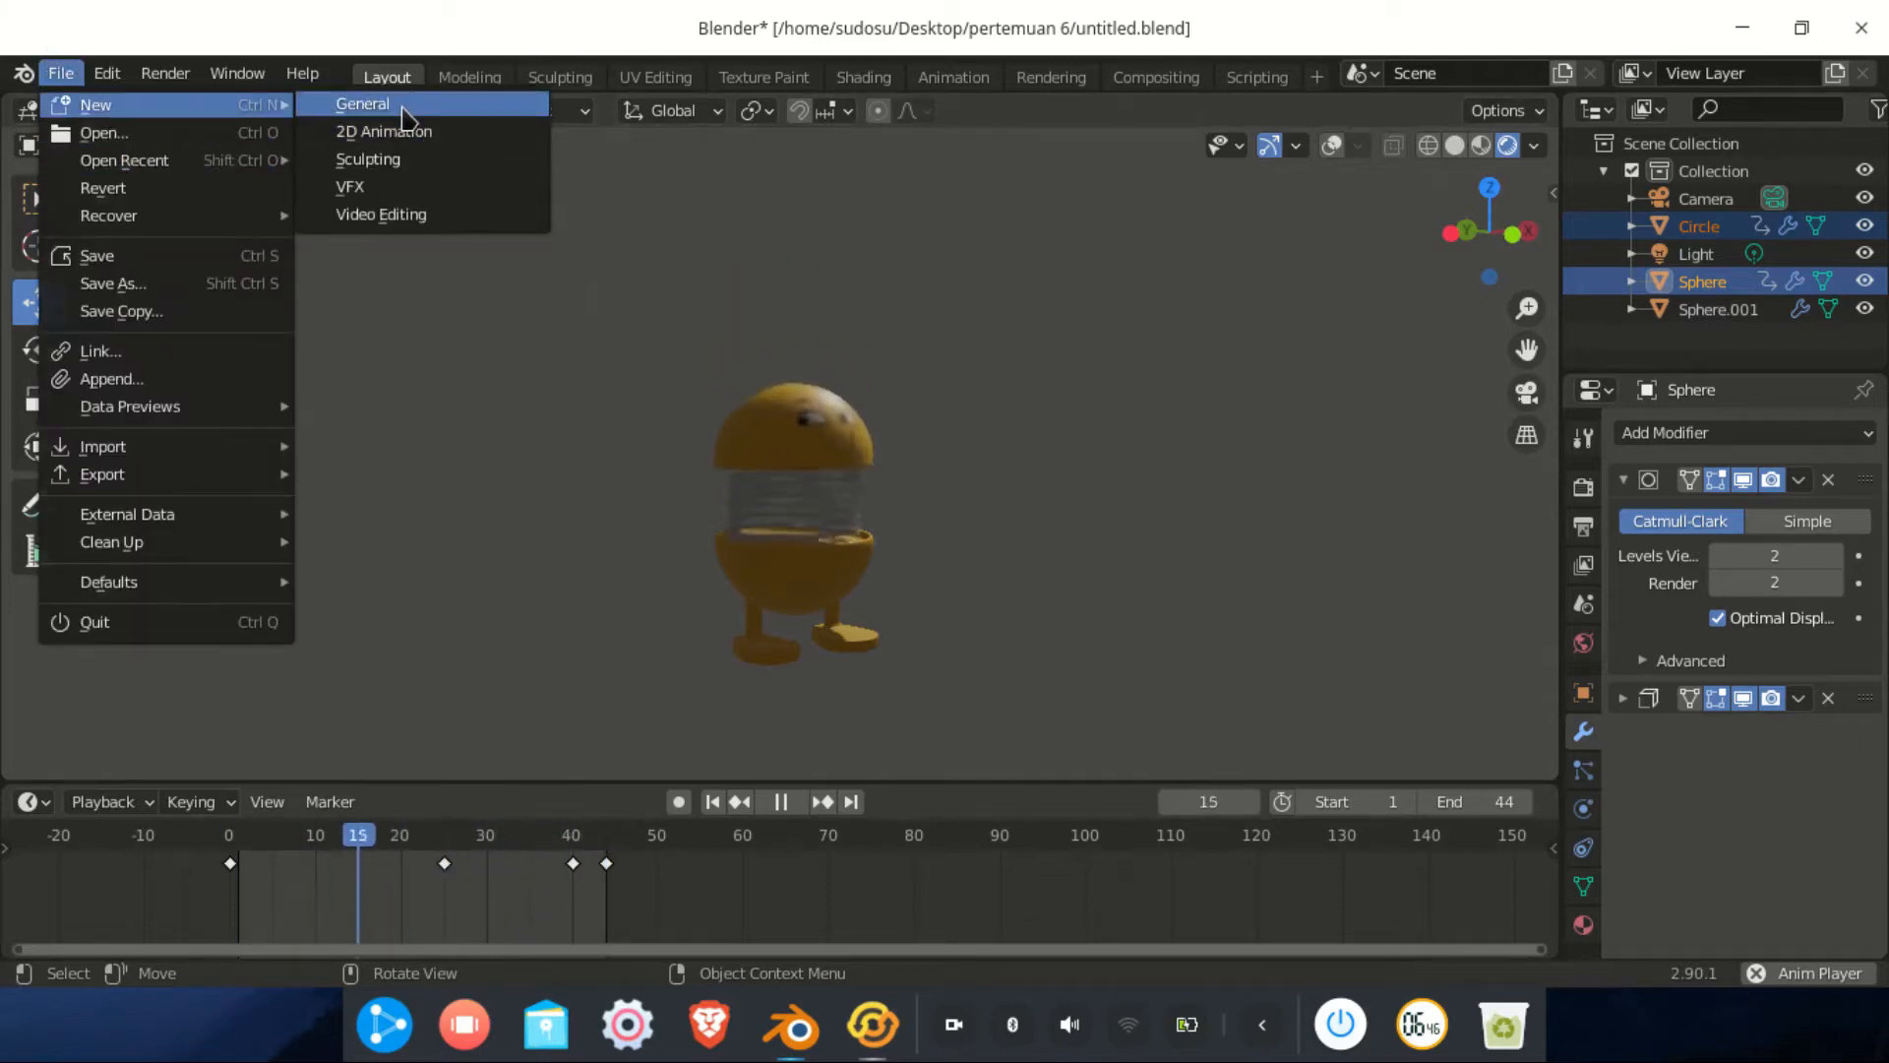
{"action": "left_click", "coordinate": [429, 131]}
{"action": "left_click", "coordinate": [823, 569]}
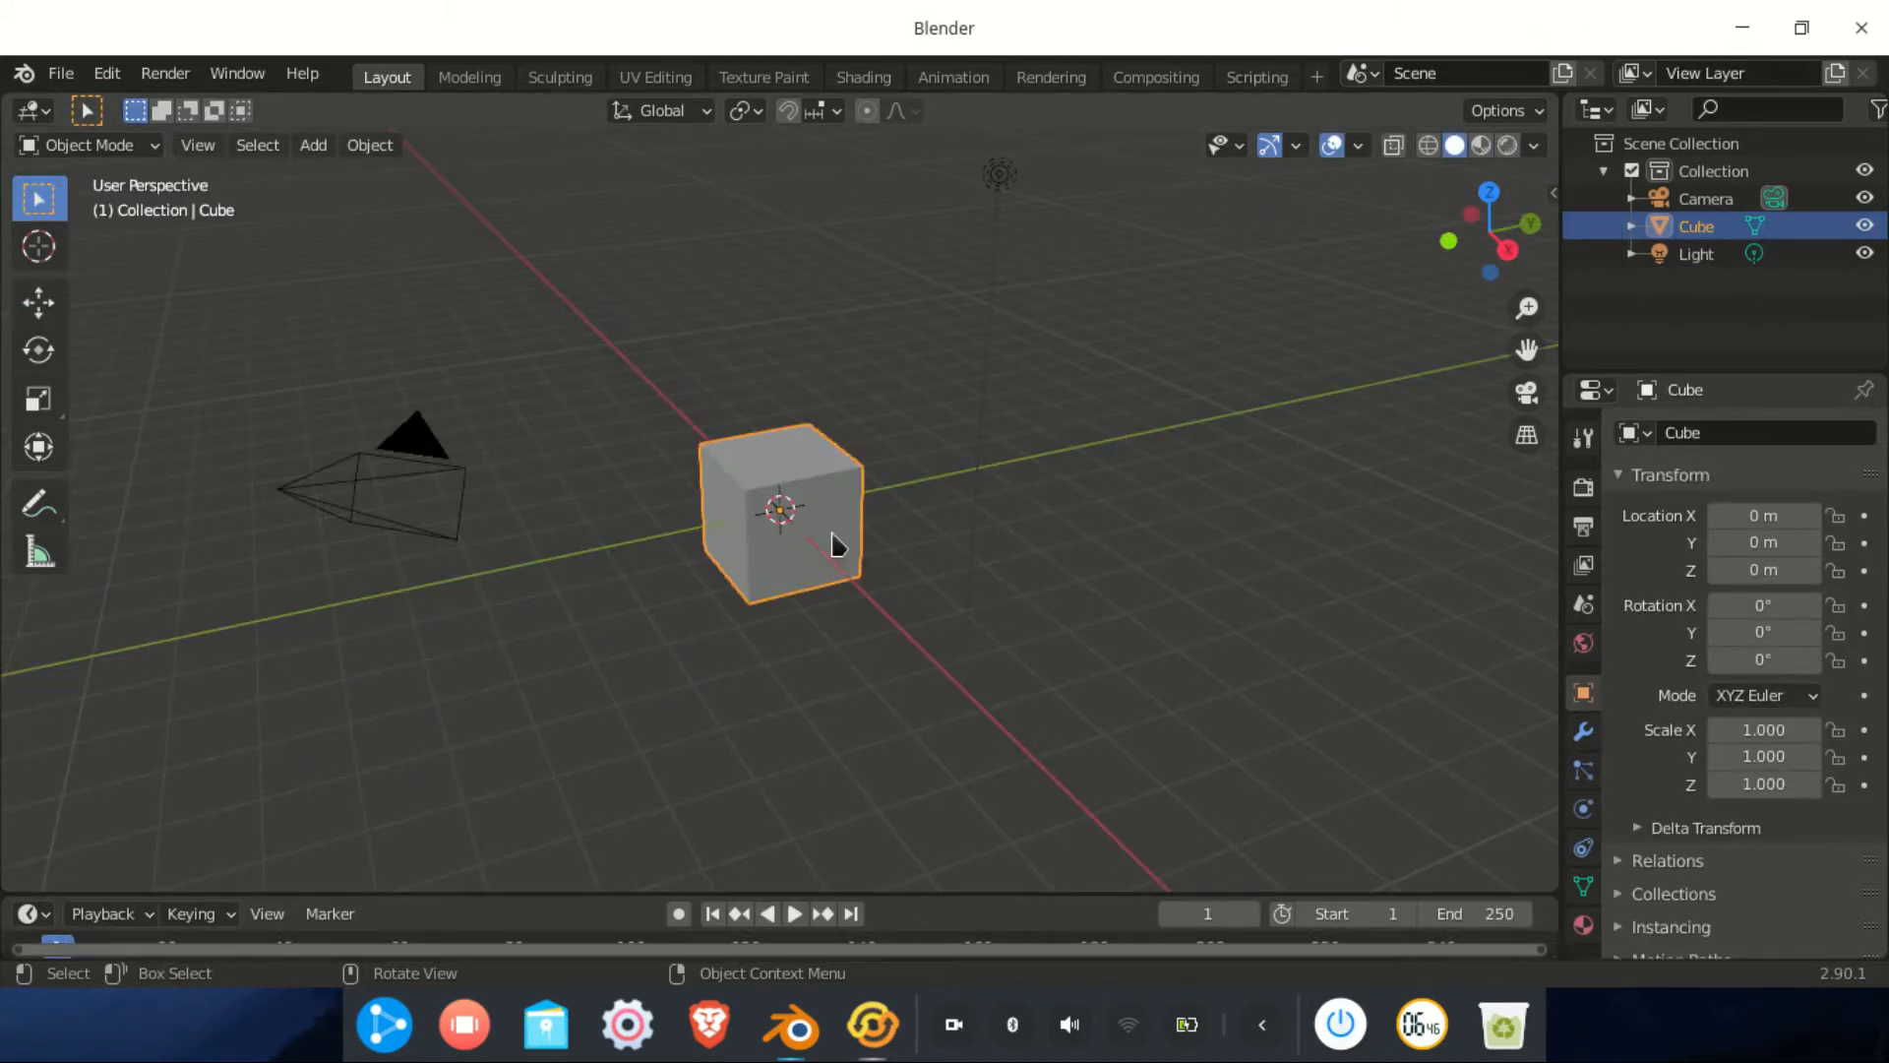
Delete the default cube, add a UV sphere at the origin, and switch to front view
{"action": "key", "text": "x"}
{"action": "left_click", "coordinate": [741, 549]}
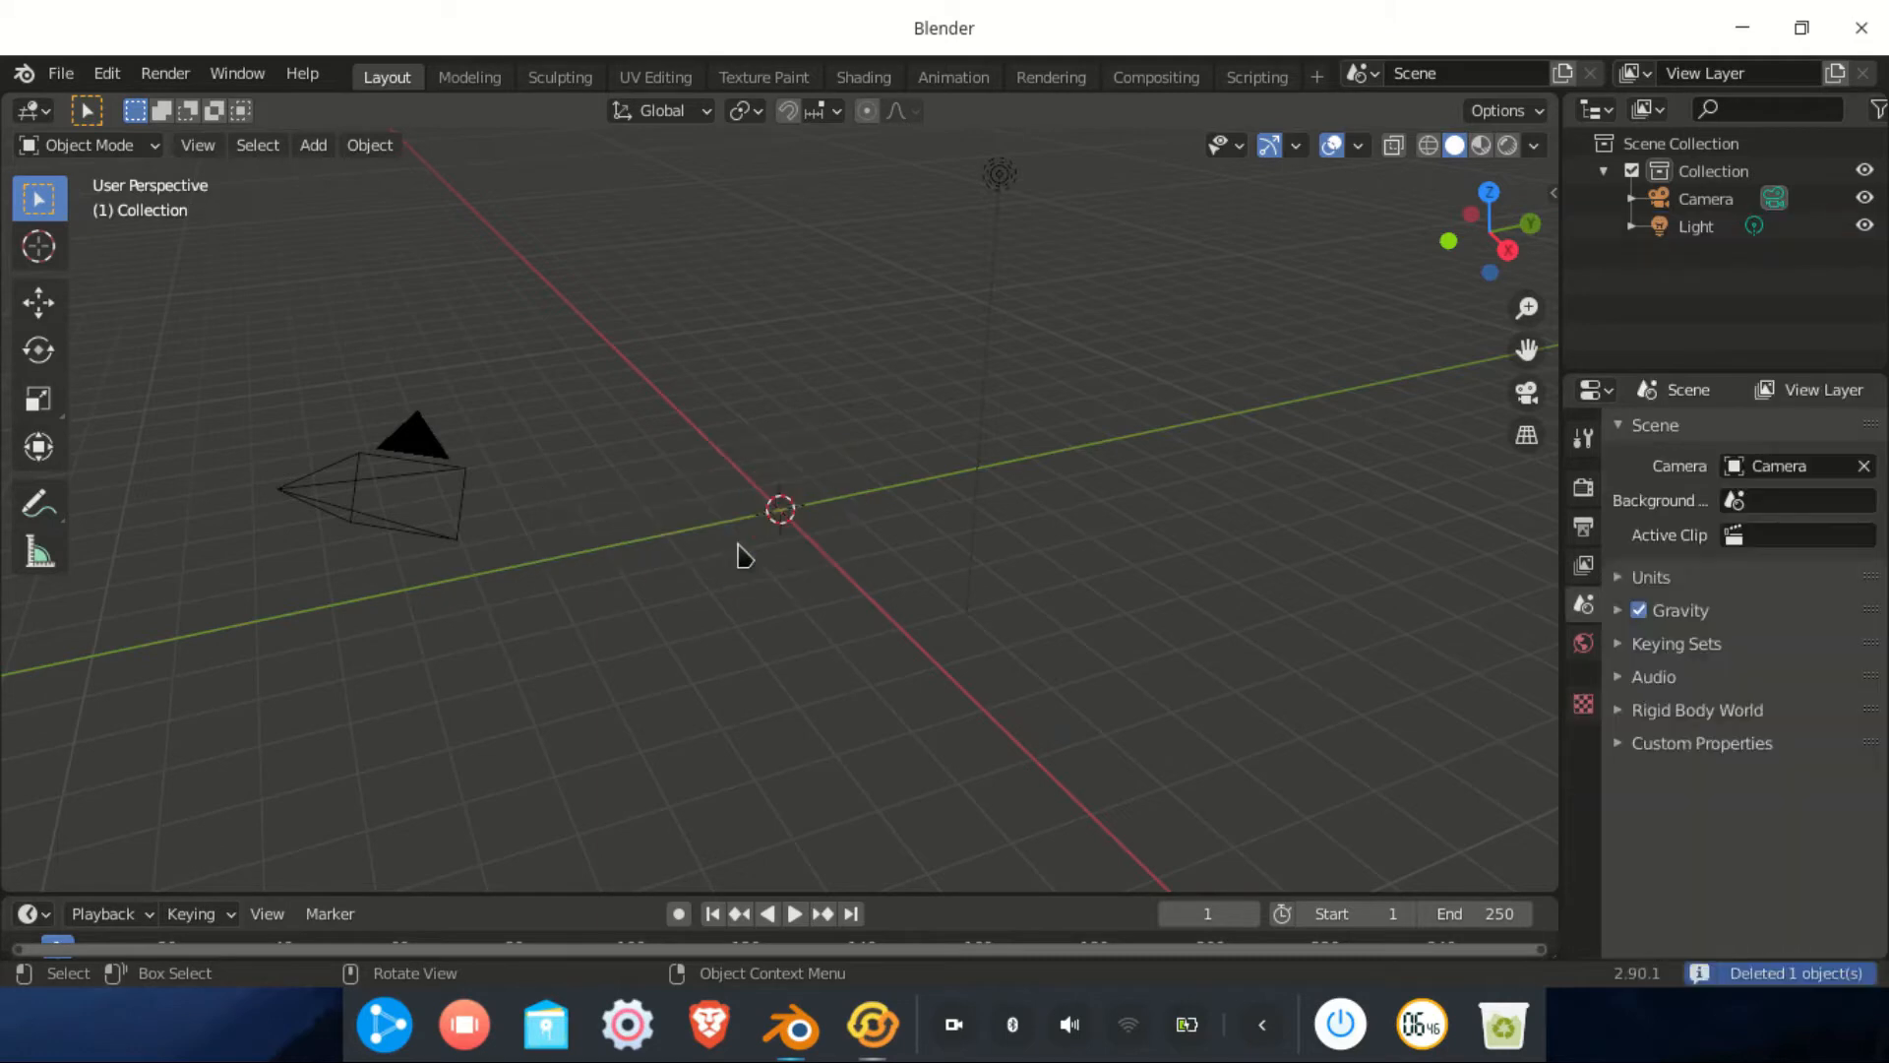
{"action": "key", "text": "shift"}
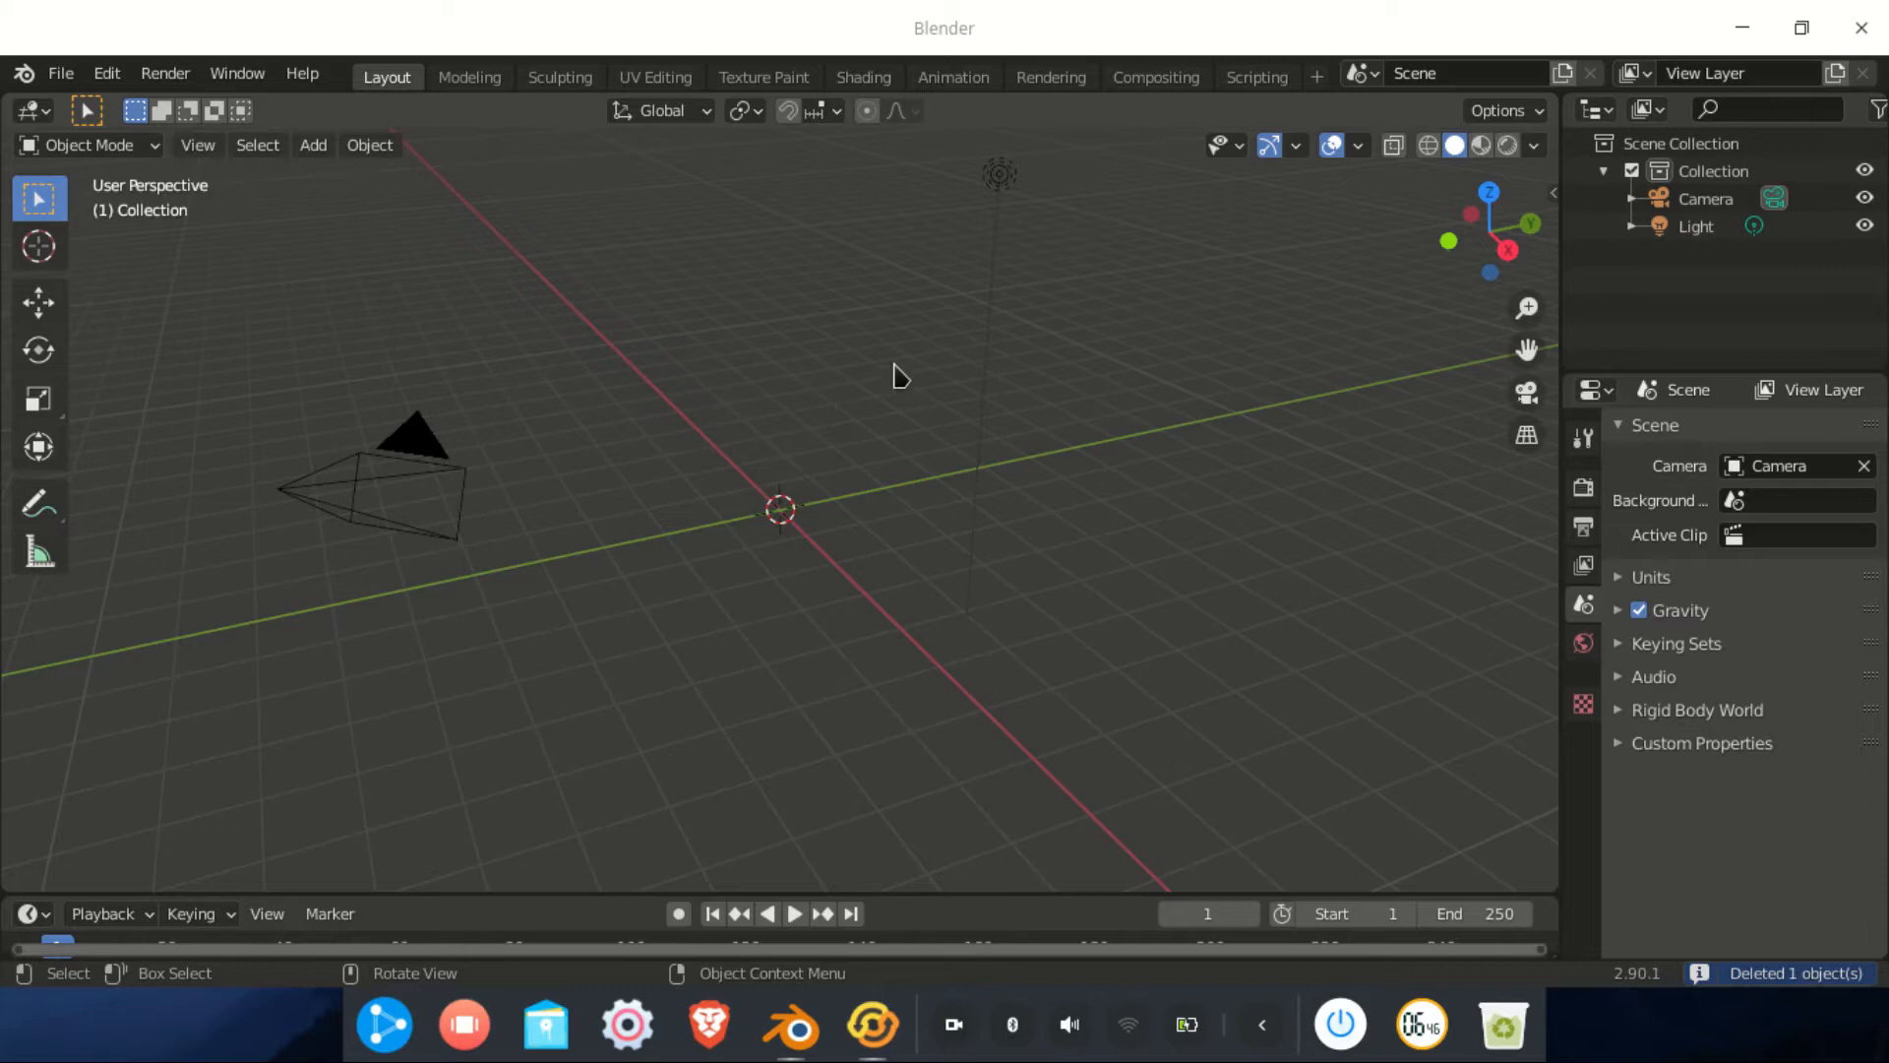
{"action": "key", "text": "shift+a"}
{"action": "mouse_move", "coordinate": [862, 399]}
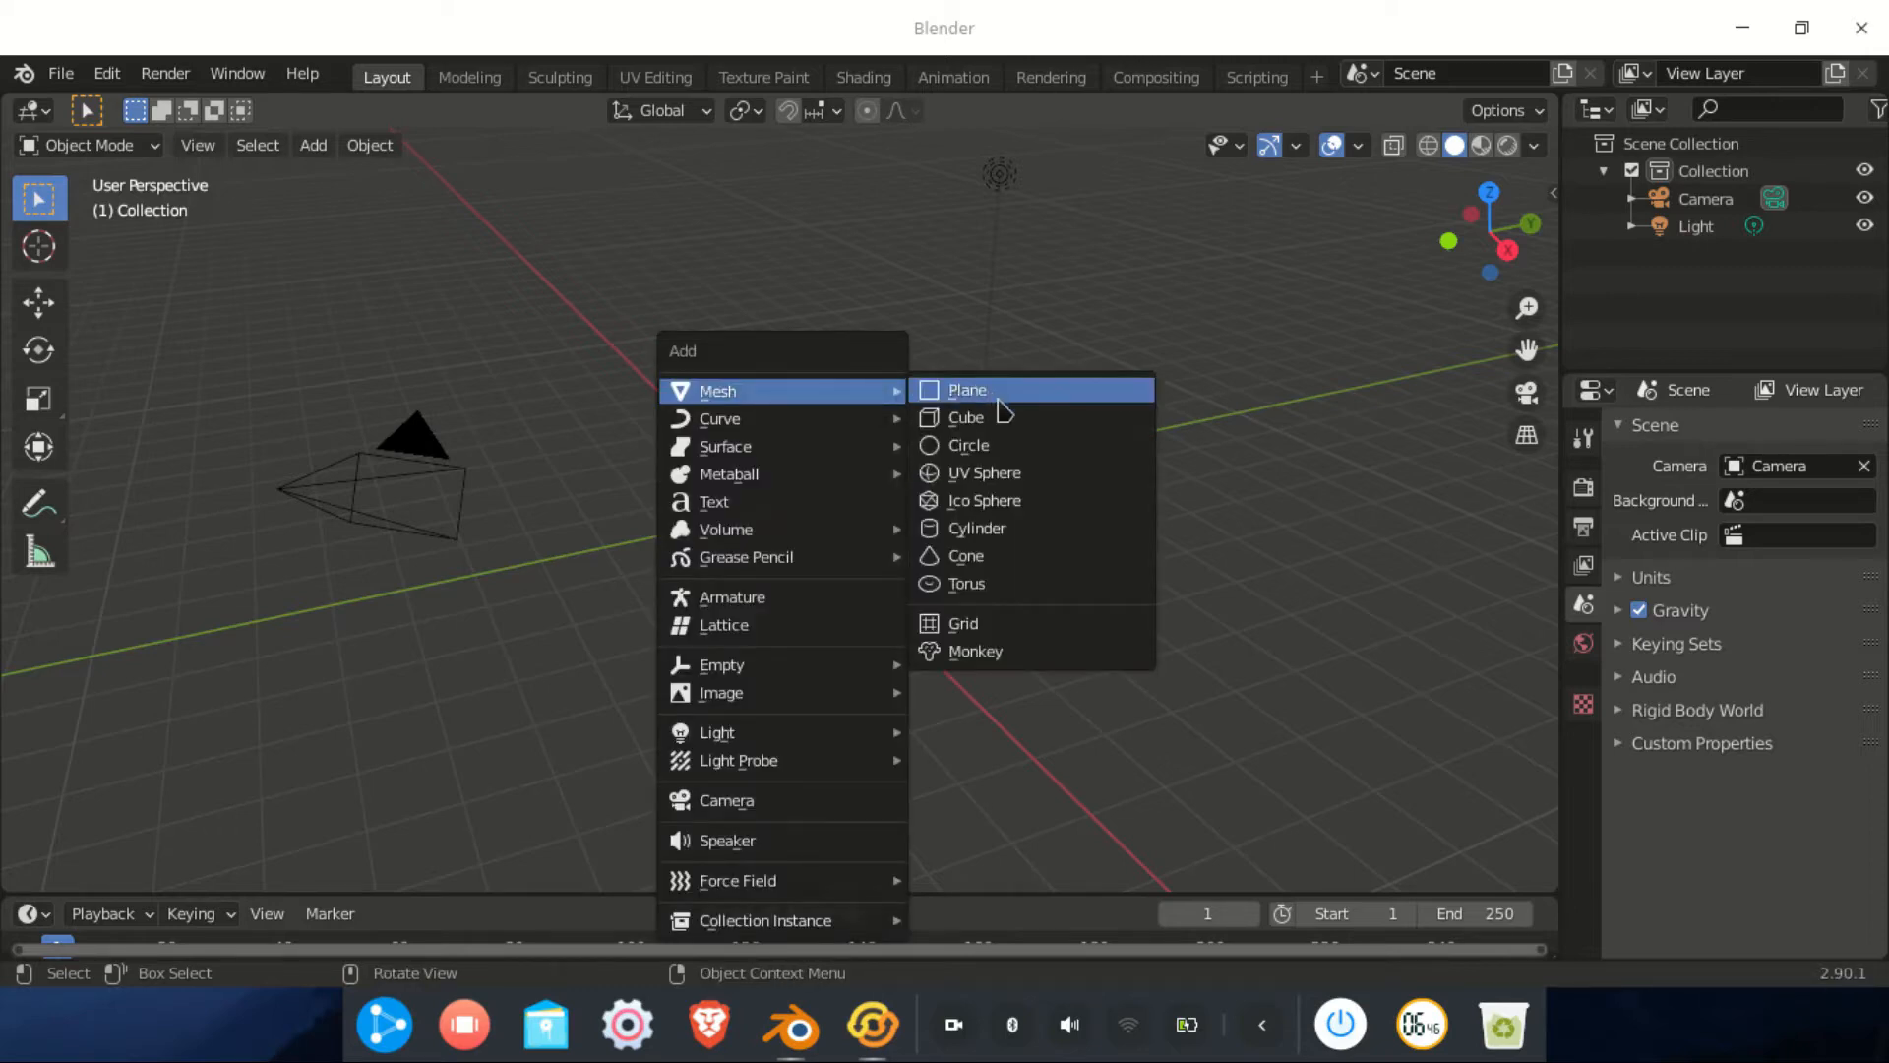
{"action": "left_click", "coordinate": [994, 473]}
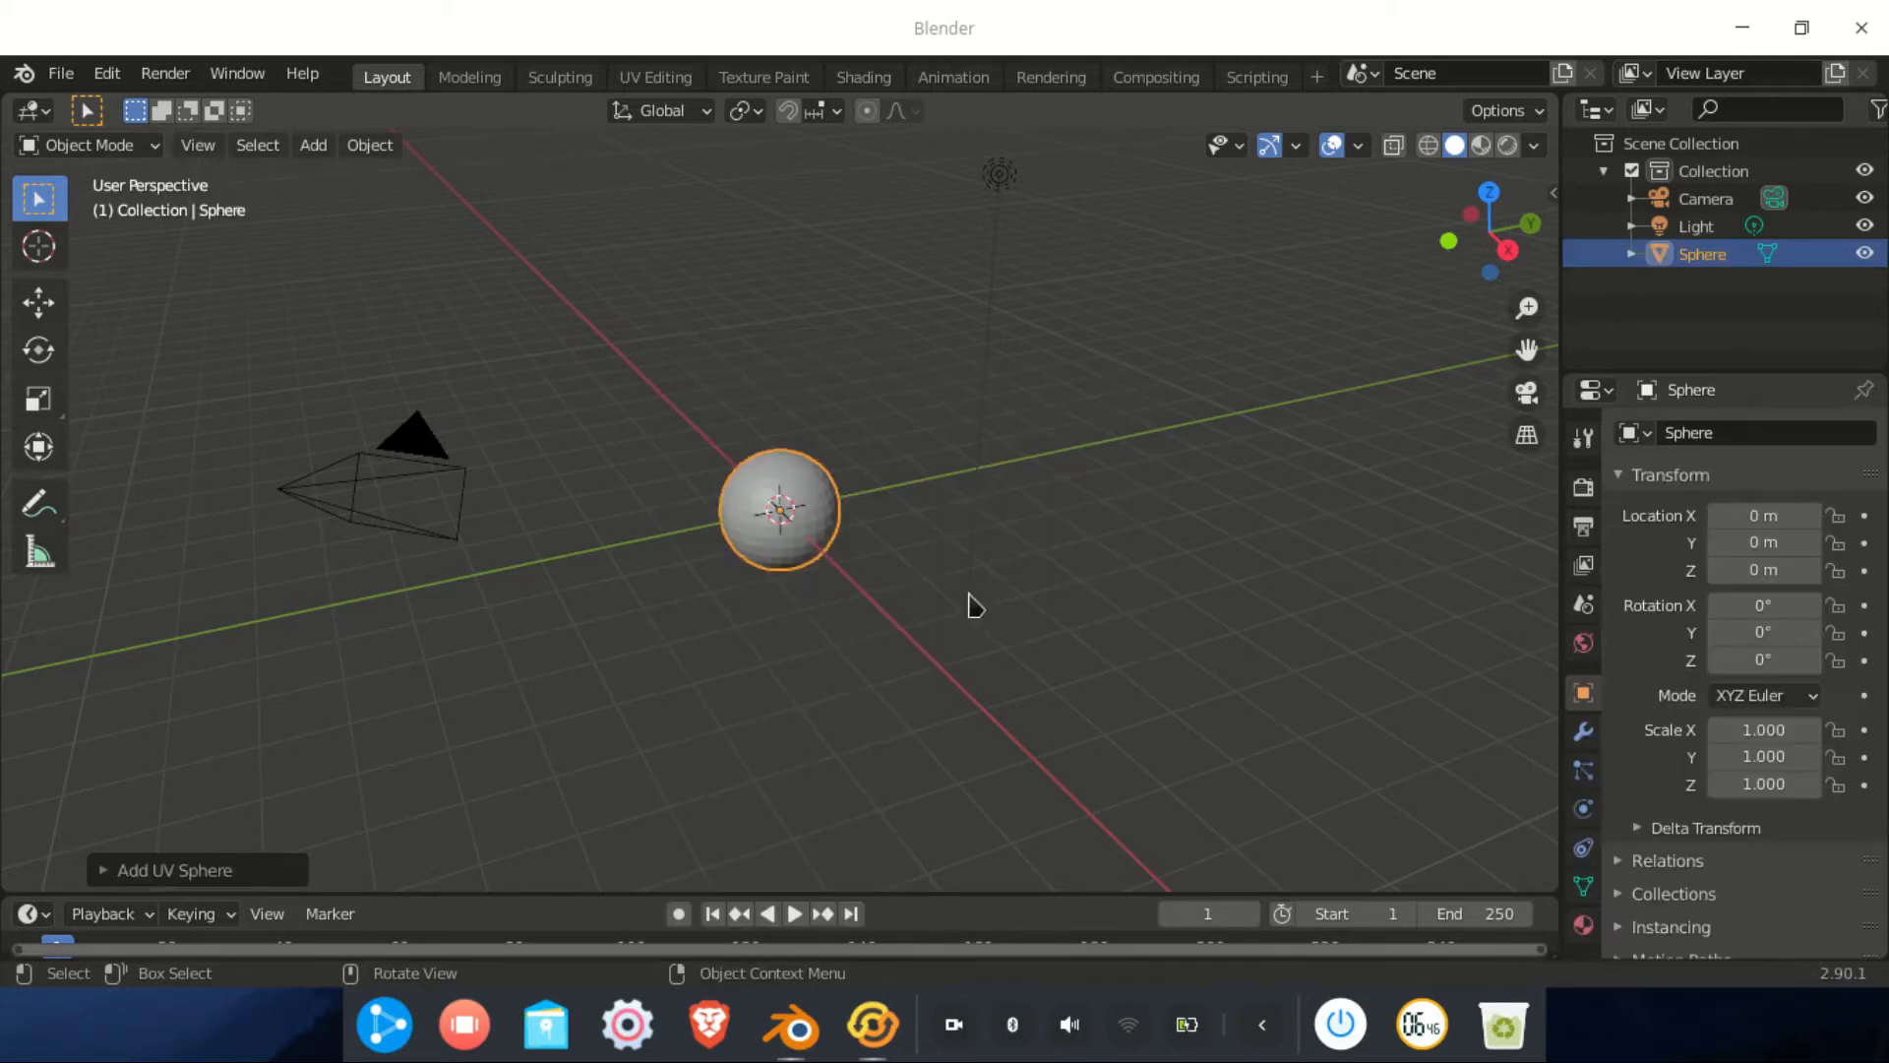
{"action": "left_click", "coordinate": [1453, 241]}
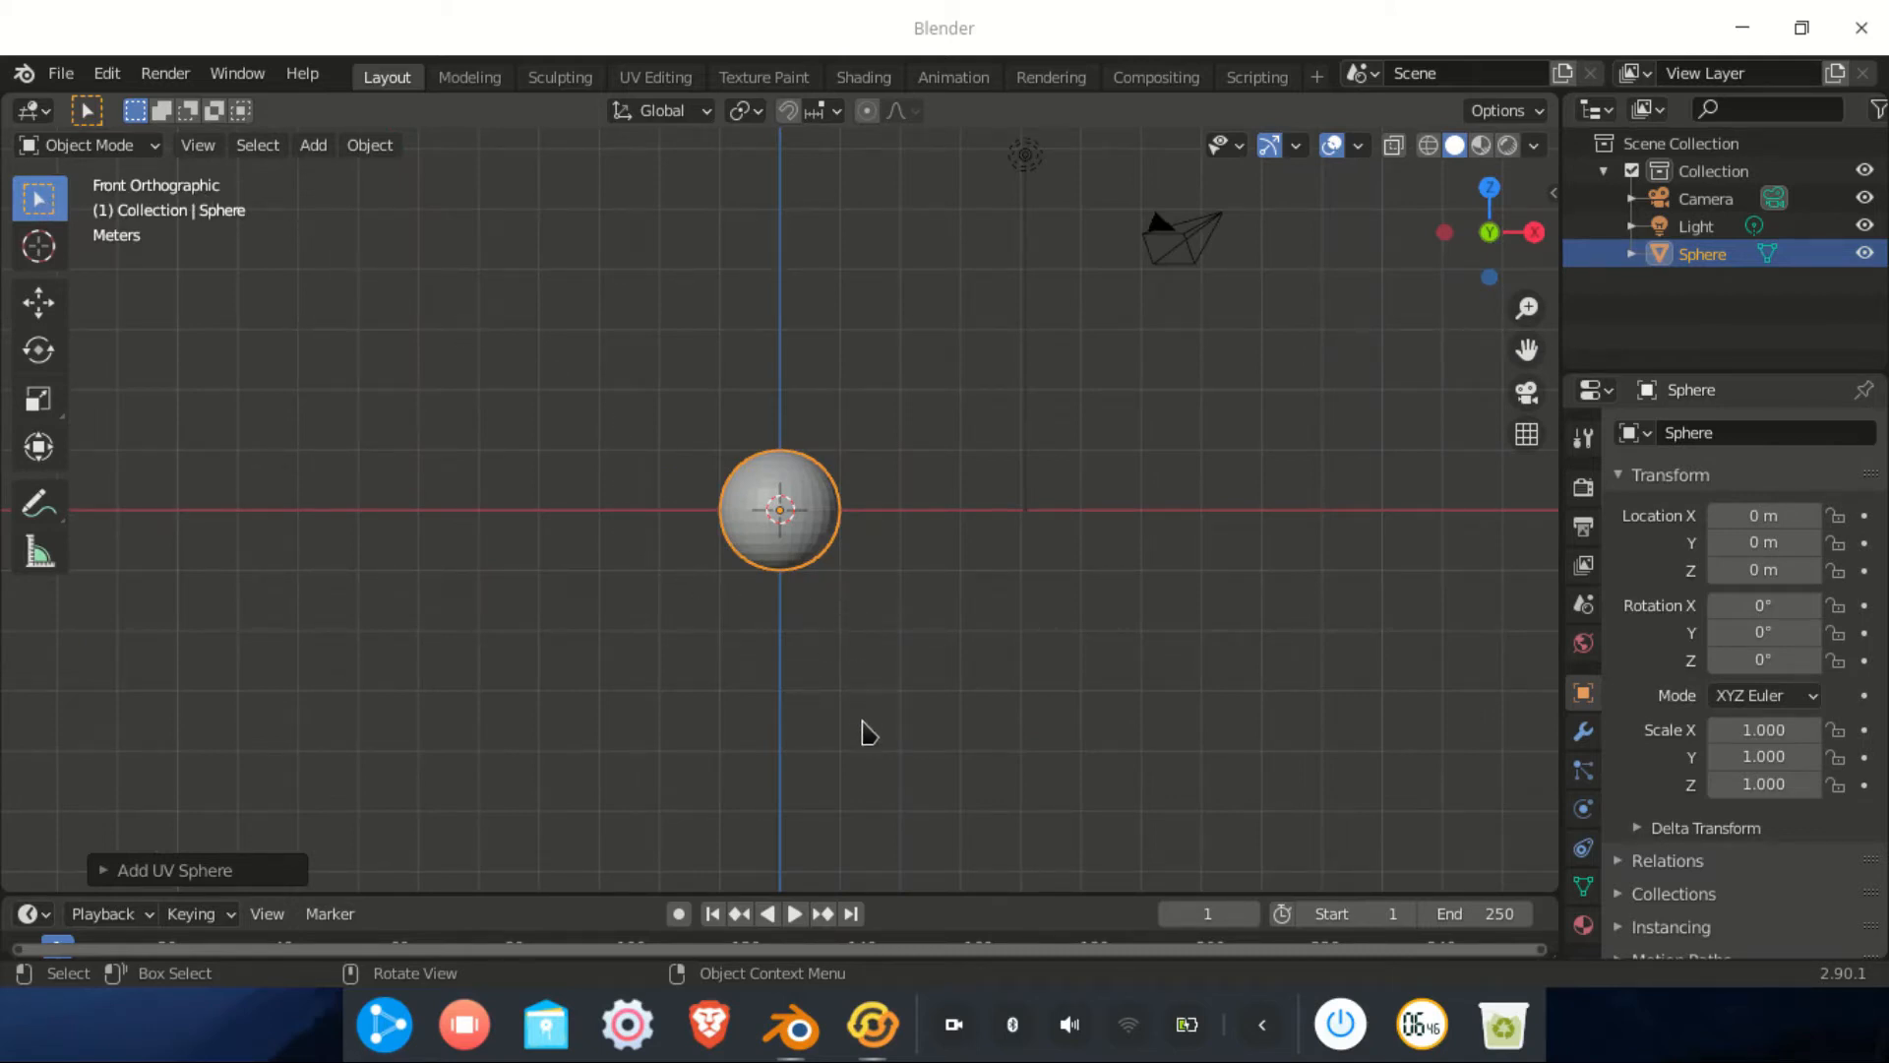
In Edit Mode with wireframe, delete the sphere's lower-half faces, then return to solid shading
{"action": "scroll", "coordinate": [851, 588], "scroll_direction": "up", "scroll_amount": 6}
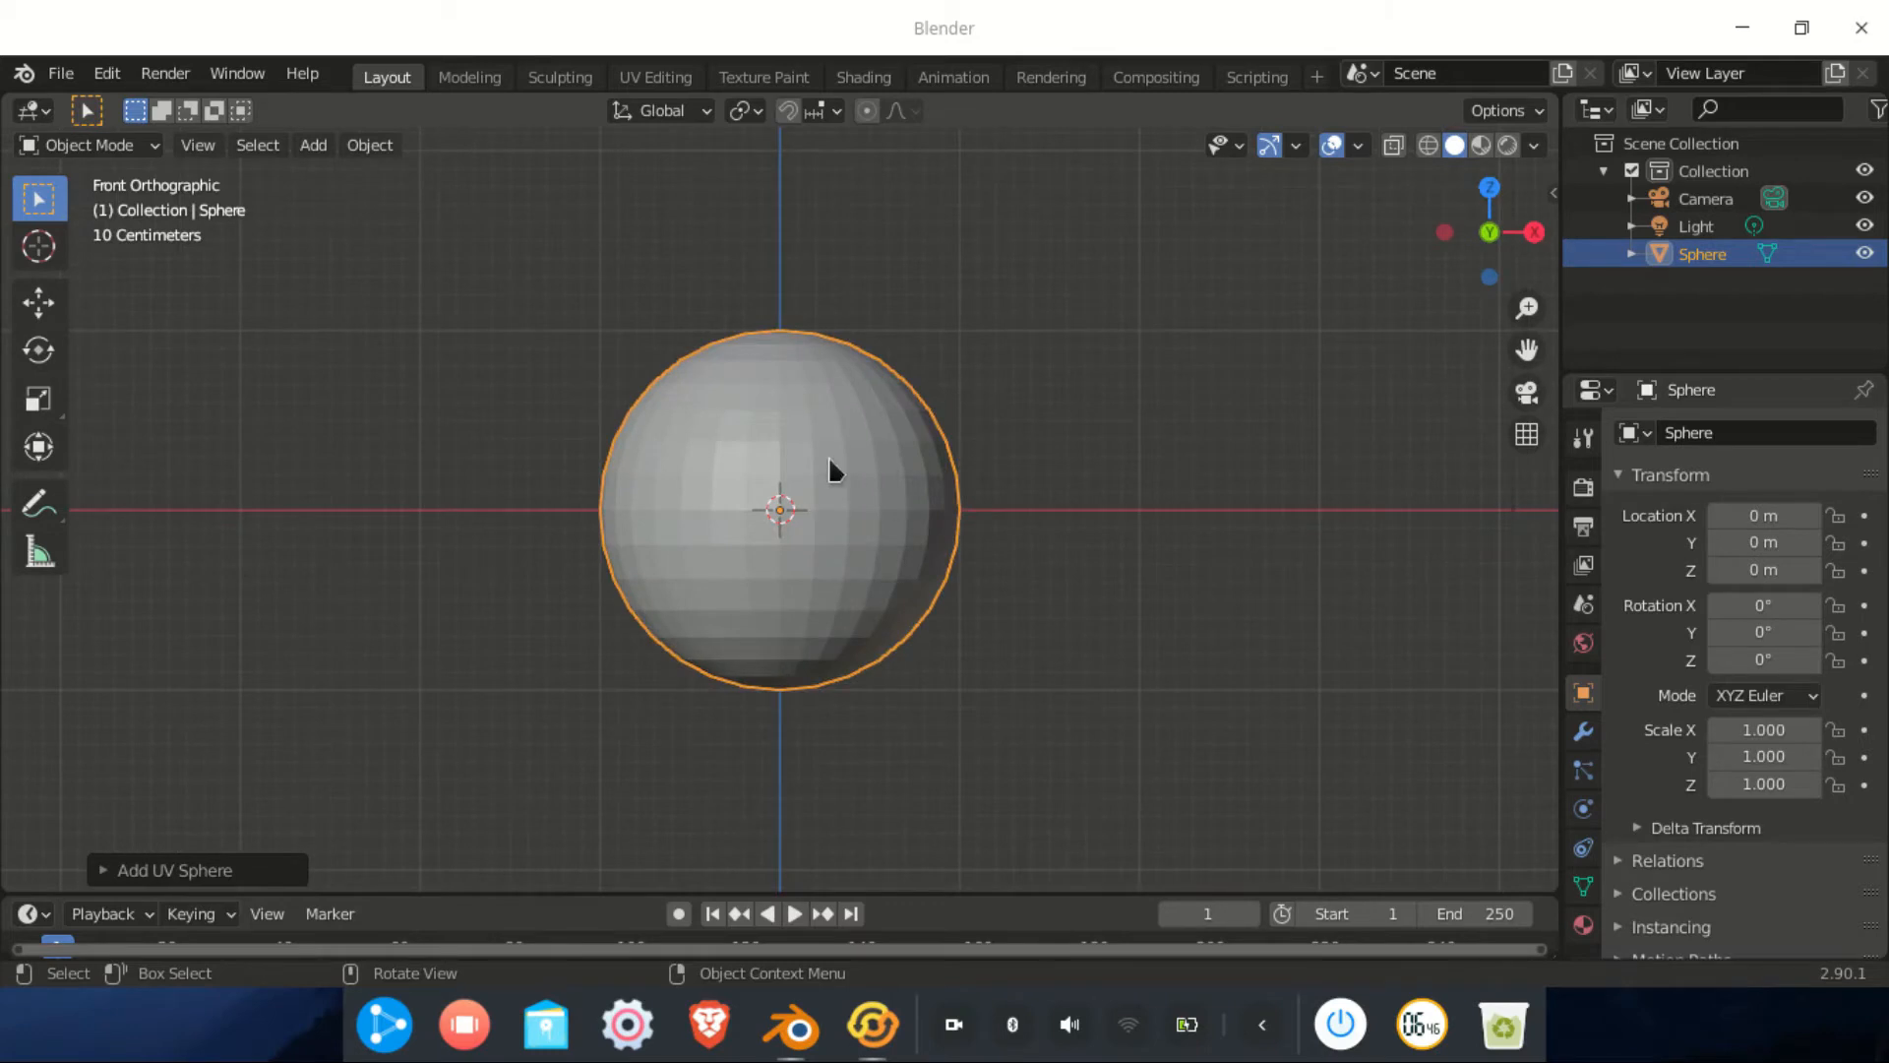
{"action": "left_click", "coordinate": [123, 145]}
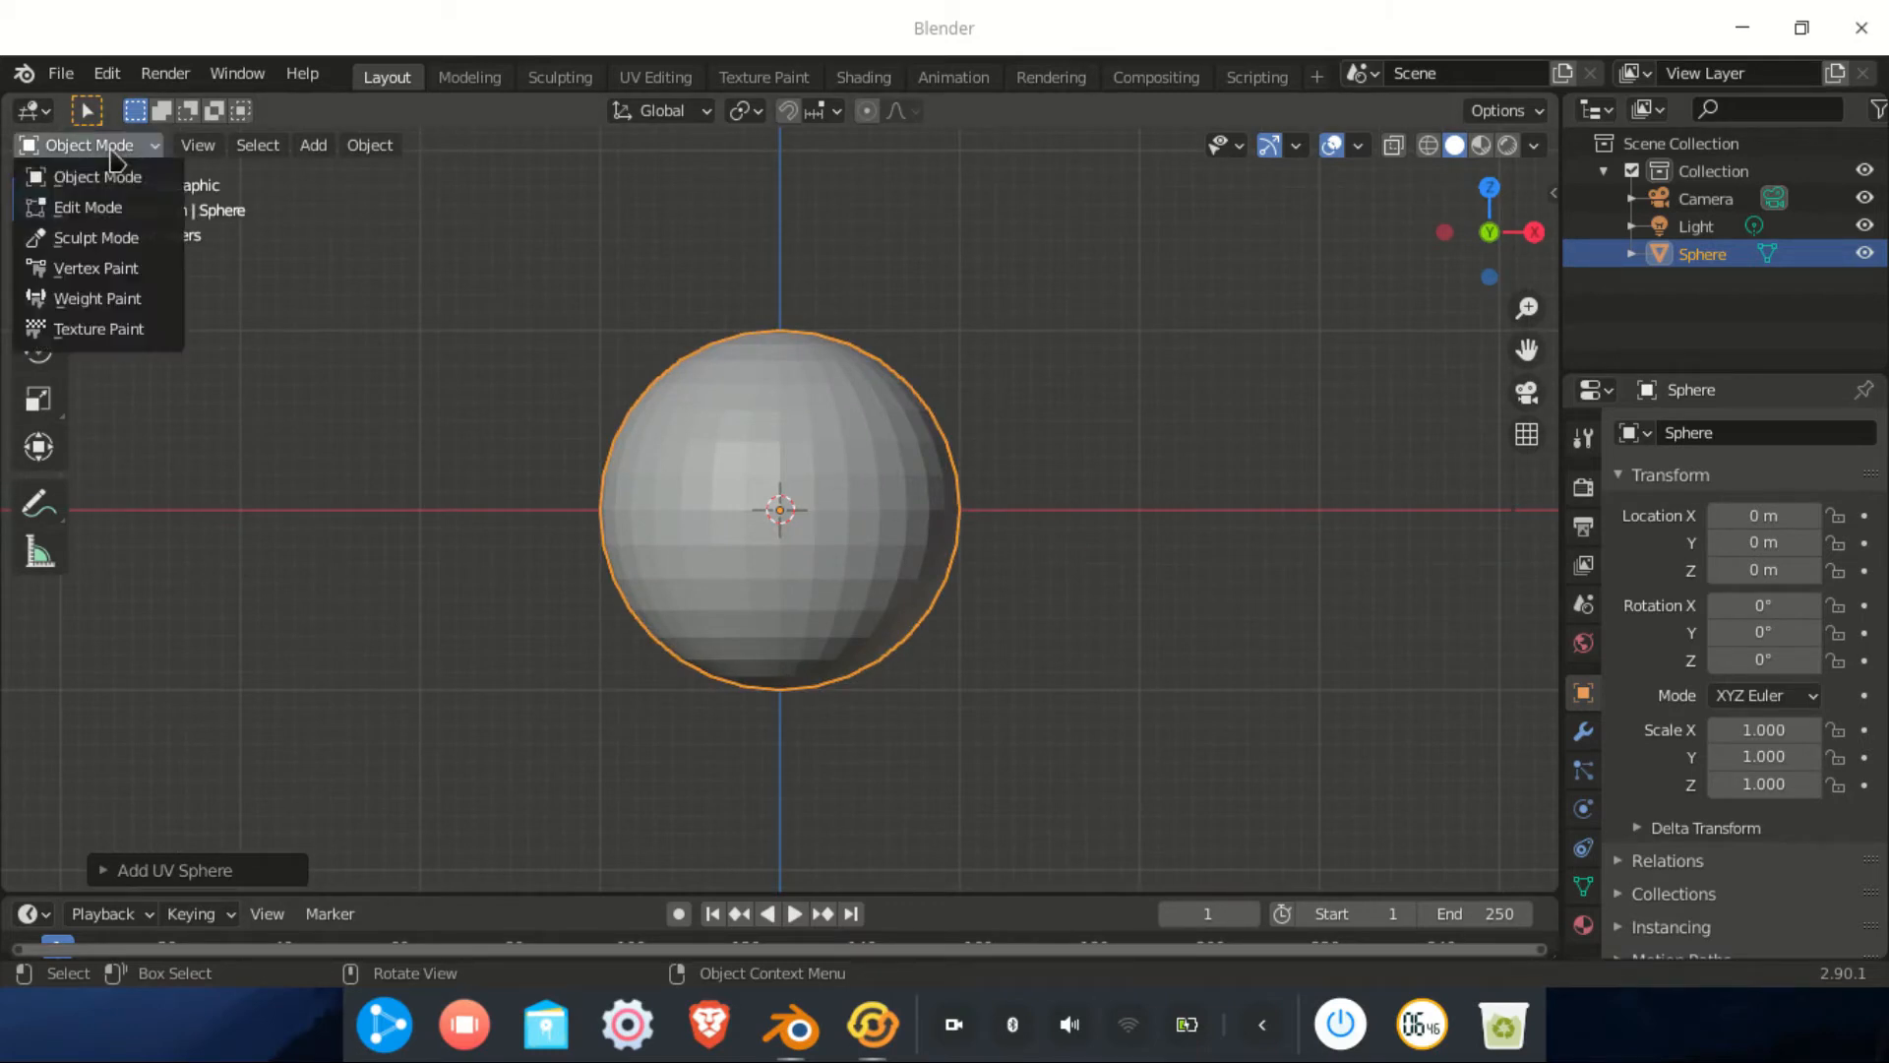
{"action": "left_click", "coordinate": [98, 207]}
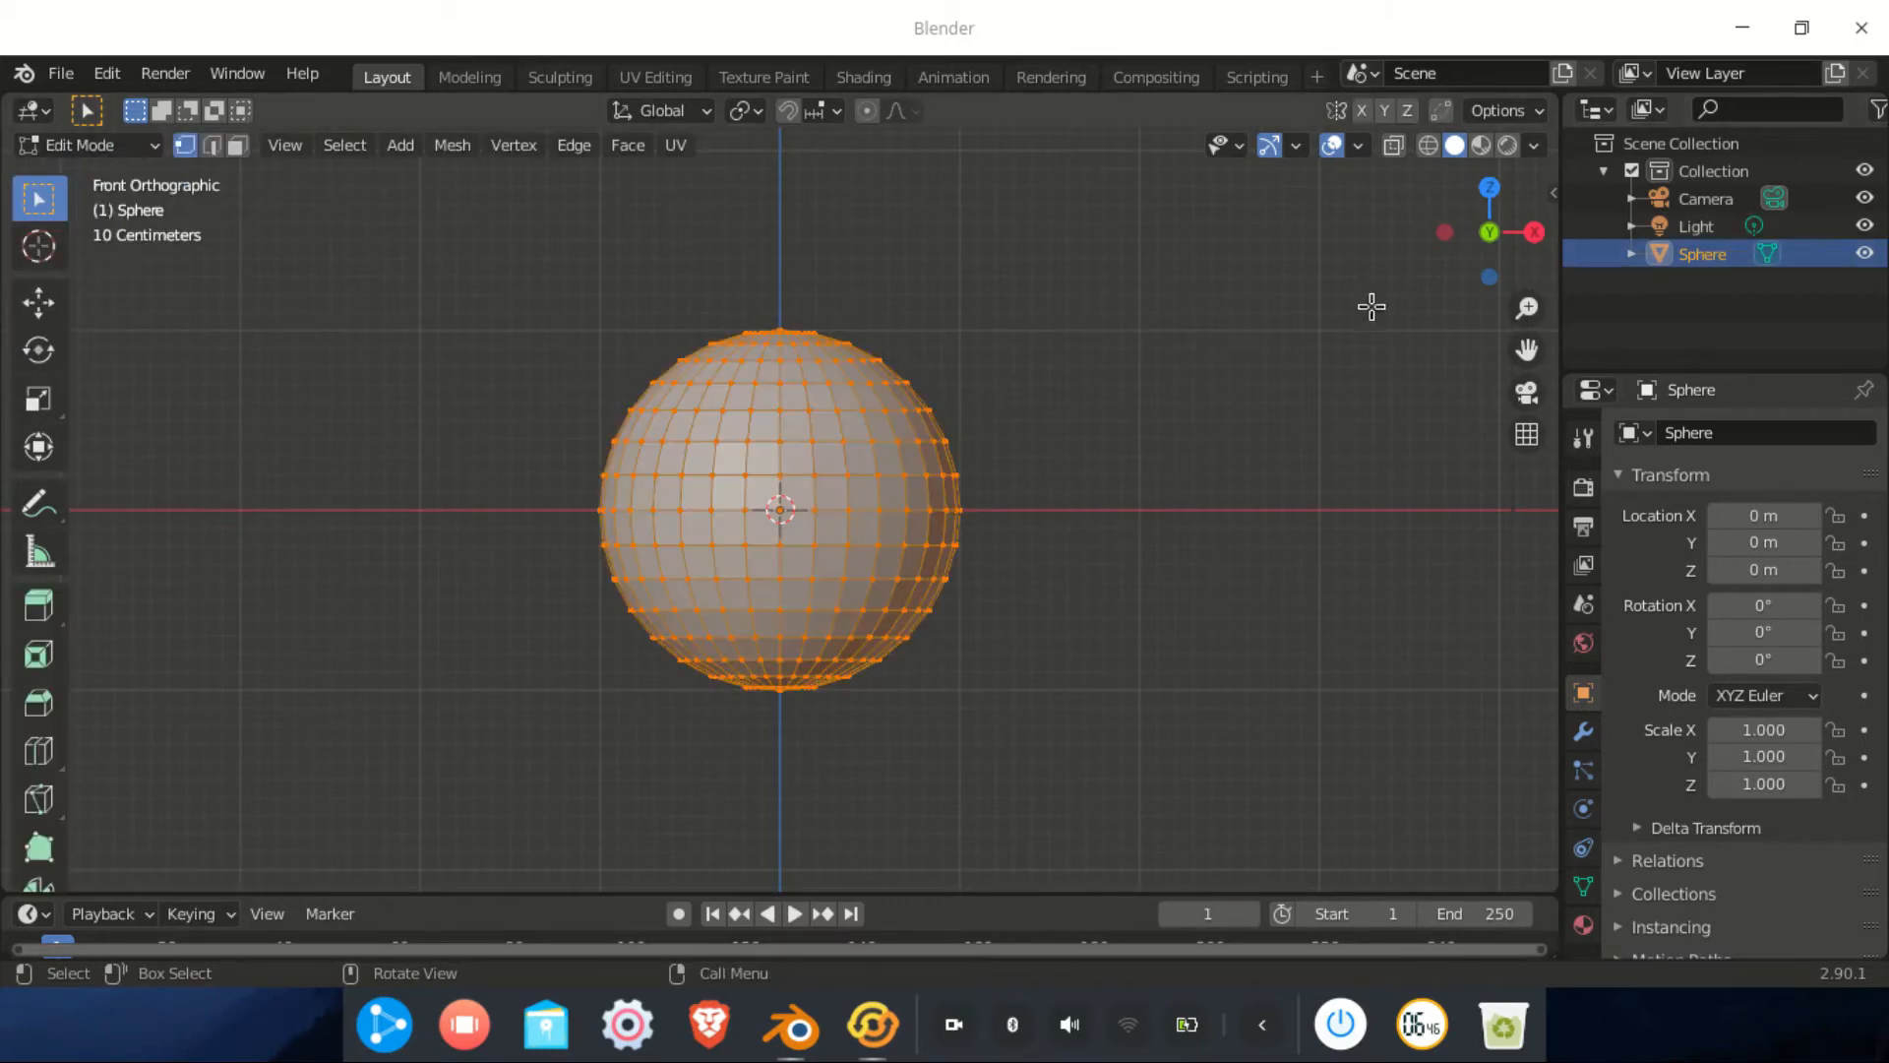
{"action": "left_click", "coordinate": [1430, 148]}
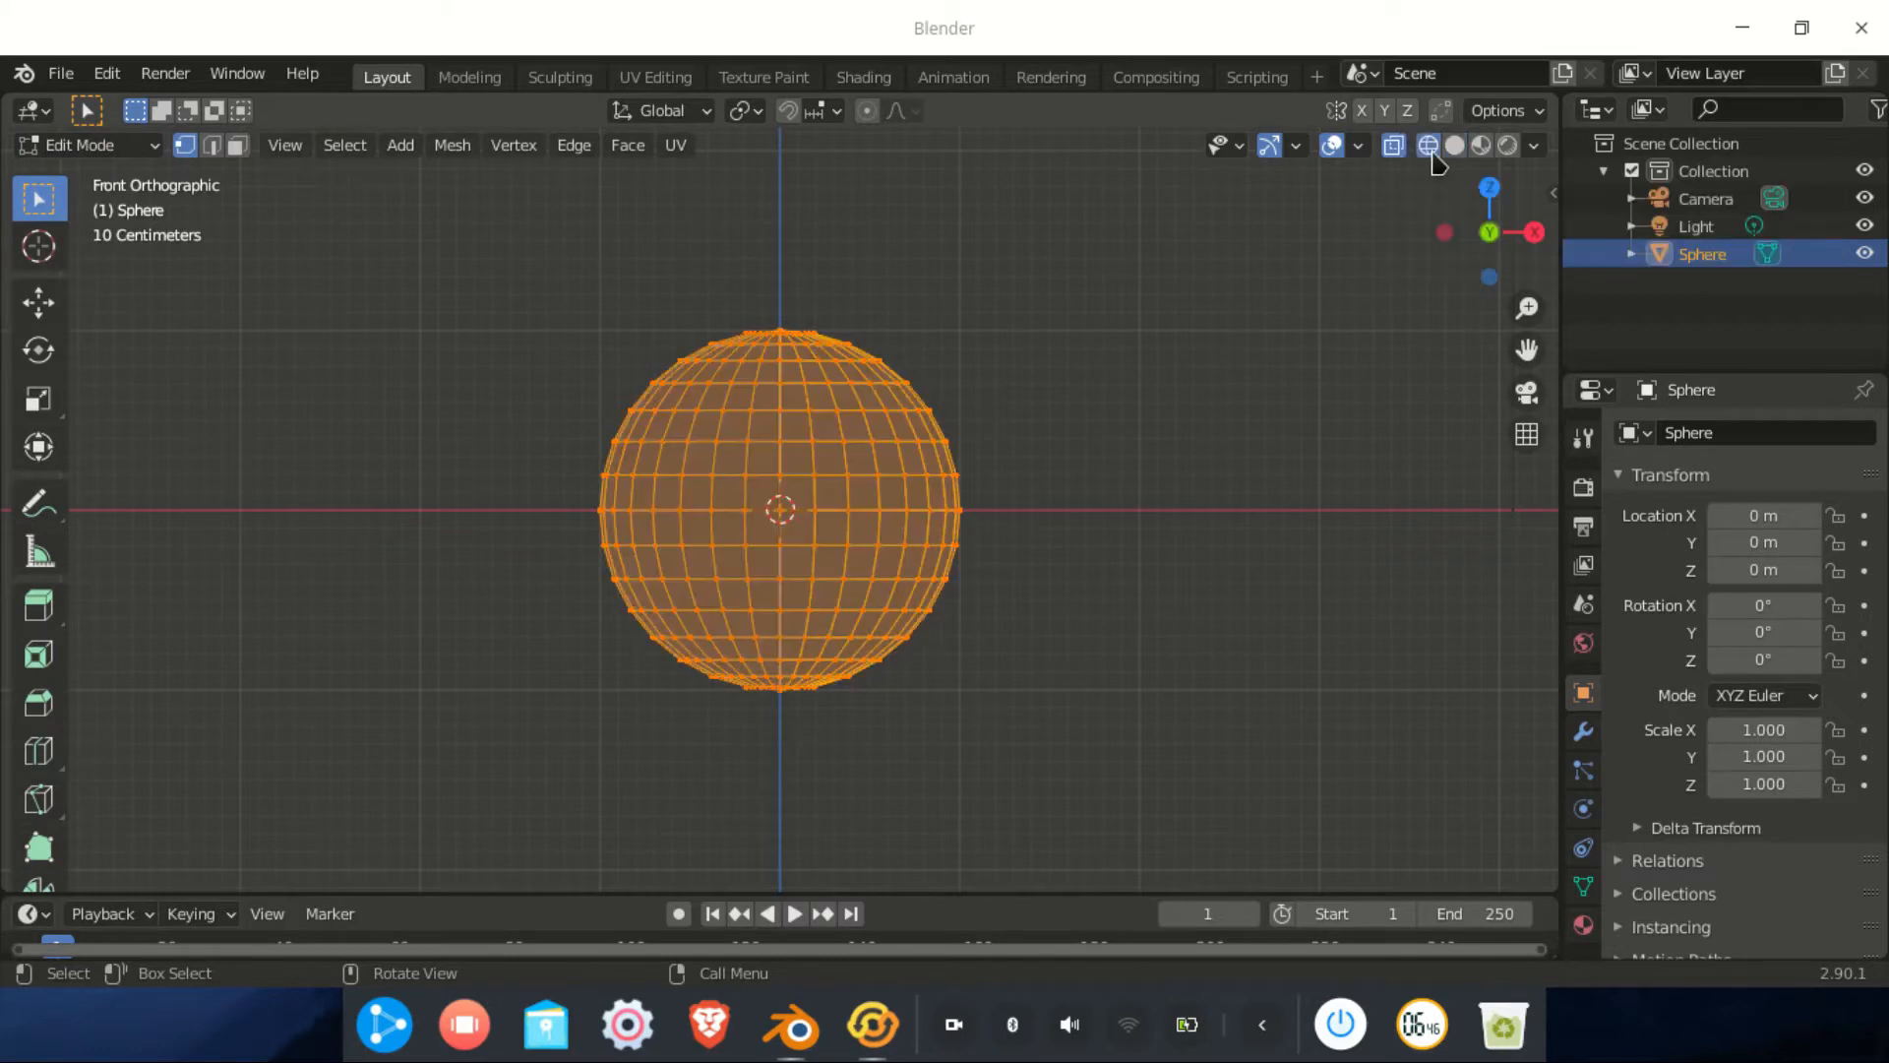
{"action": "left_click_drag", "start_coordinate": [1090, 492], "coordinate": [390, 809]}
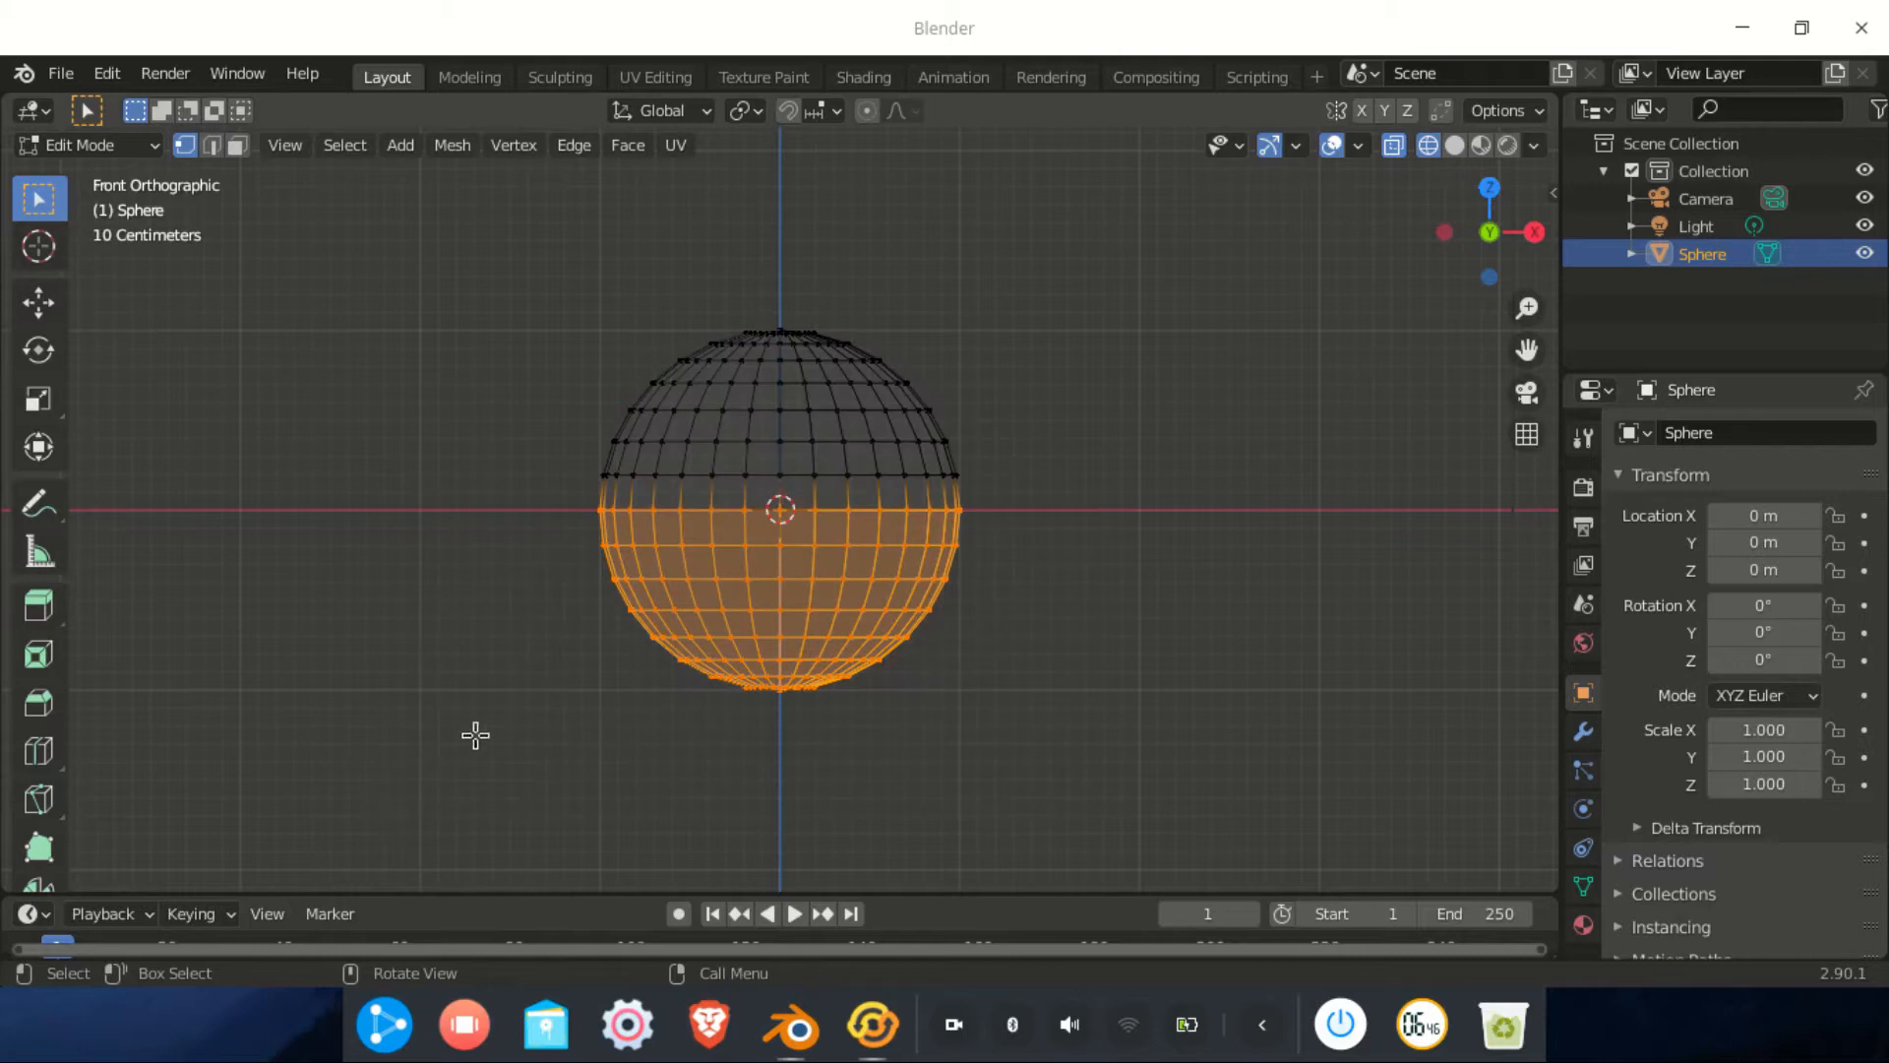
{"action": "key", "text": "x"}
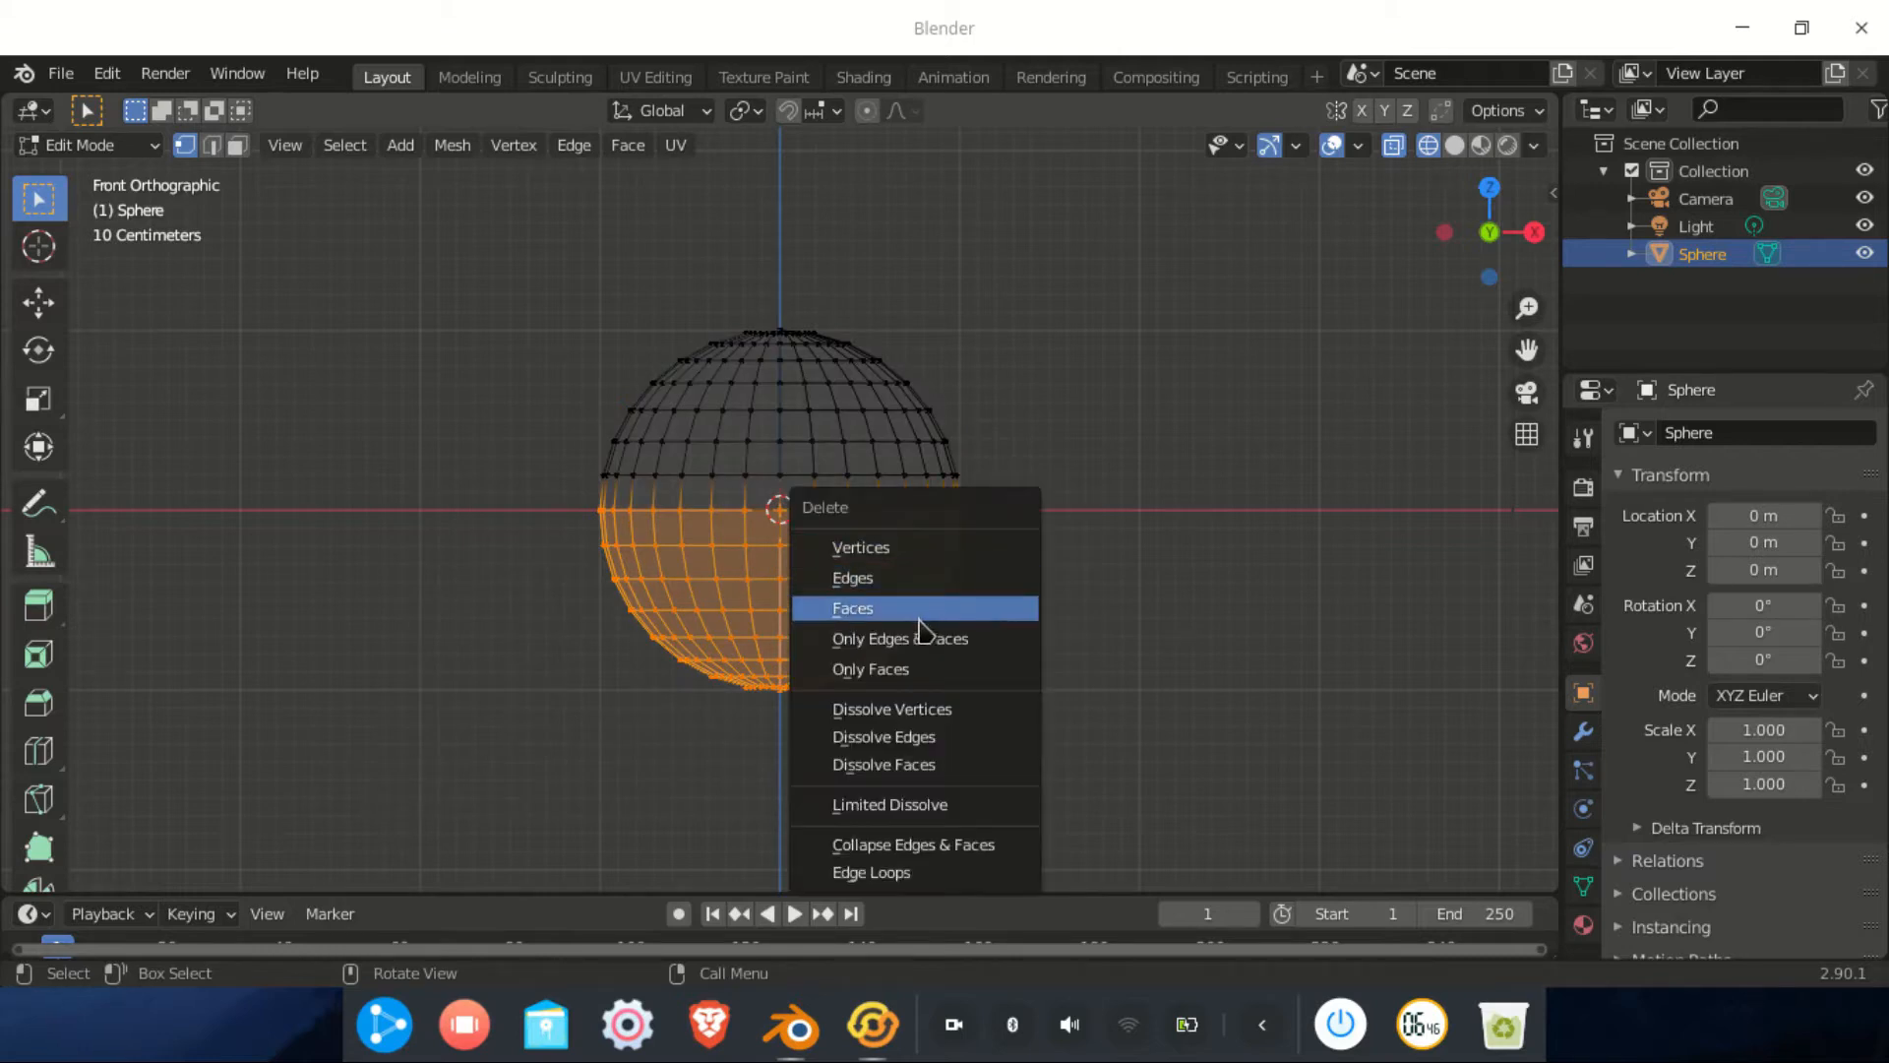
{"action": "left_click", "coordinate": [866, 618]}
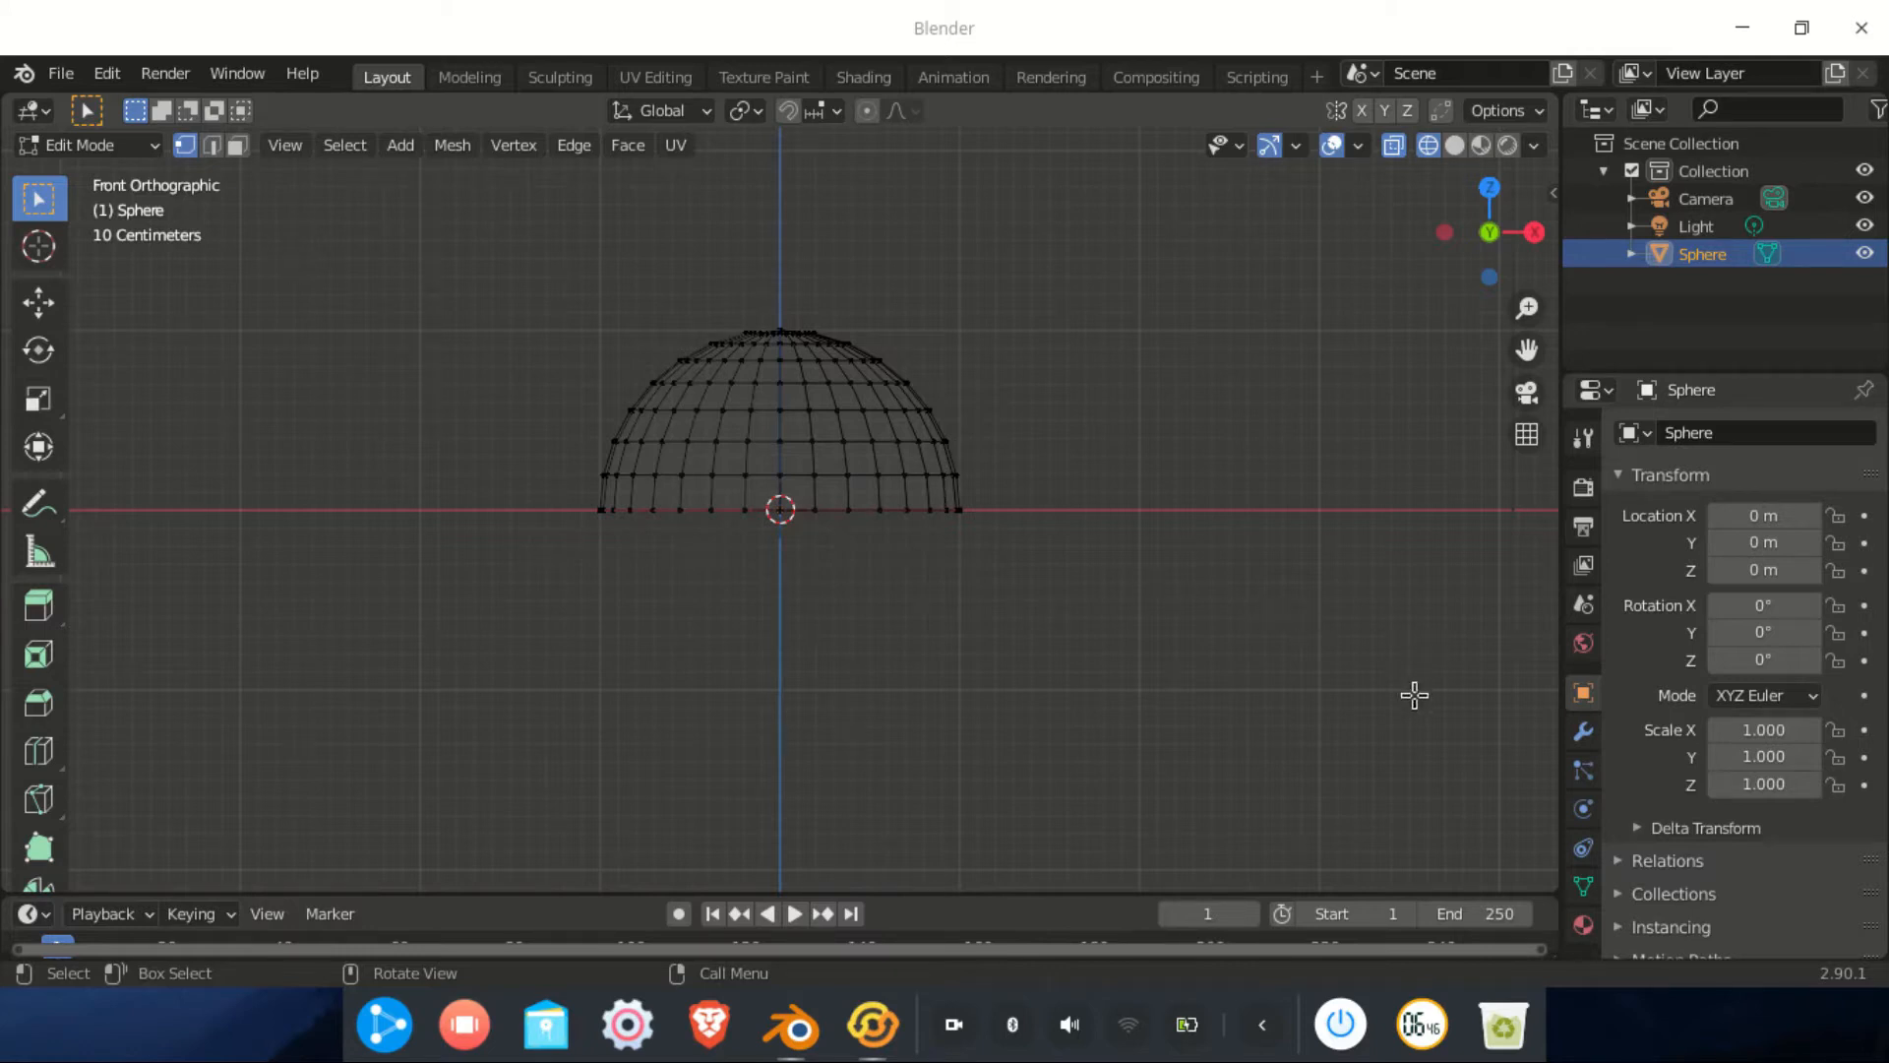
{"action": "left_click", "coordinate": [1456, 149]}
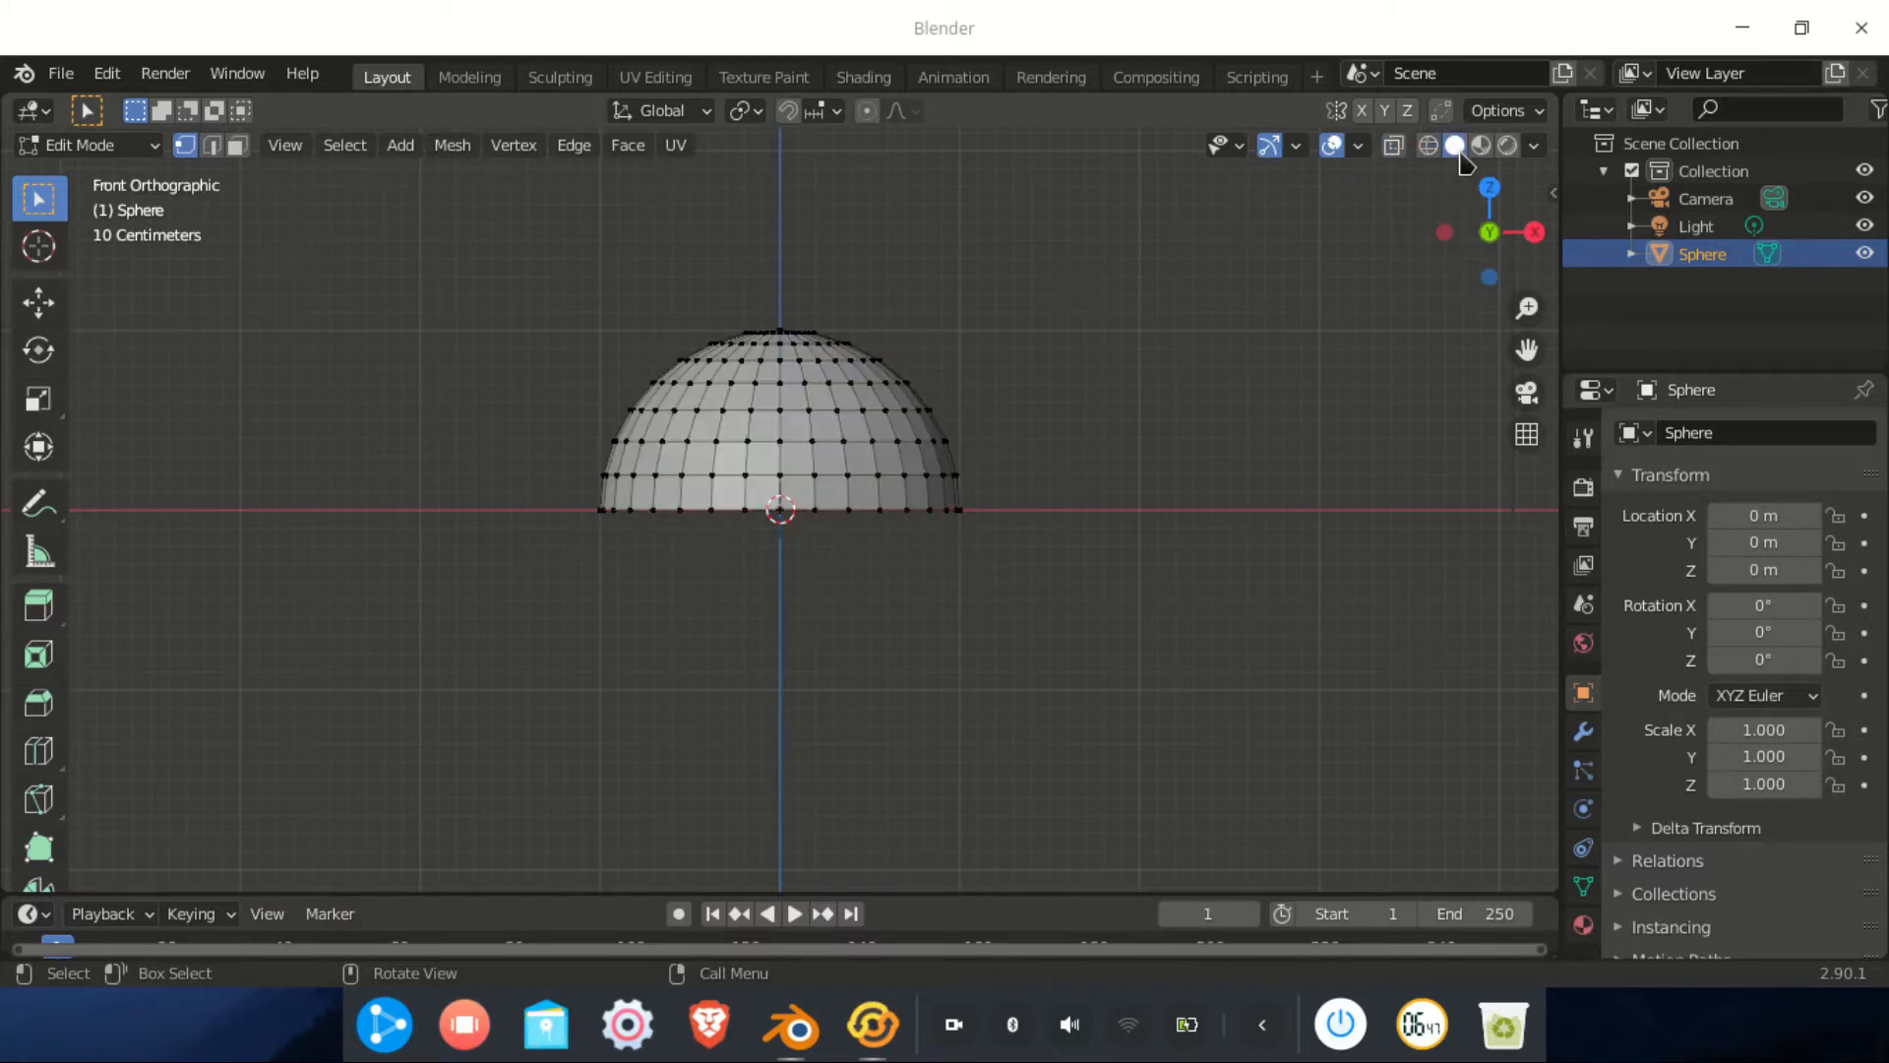
Add a Solidify modifier to the dome and thicken its shell to 0.08 m
{"action": "left_click", "coordinate": [1579, 736]}
{"action": "left_click", "coordinate": [1732, 433]}
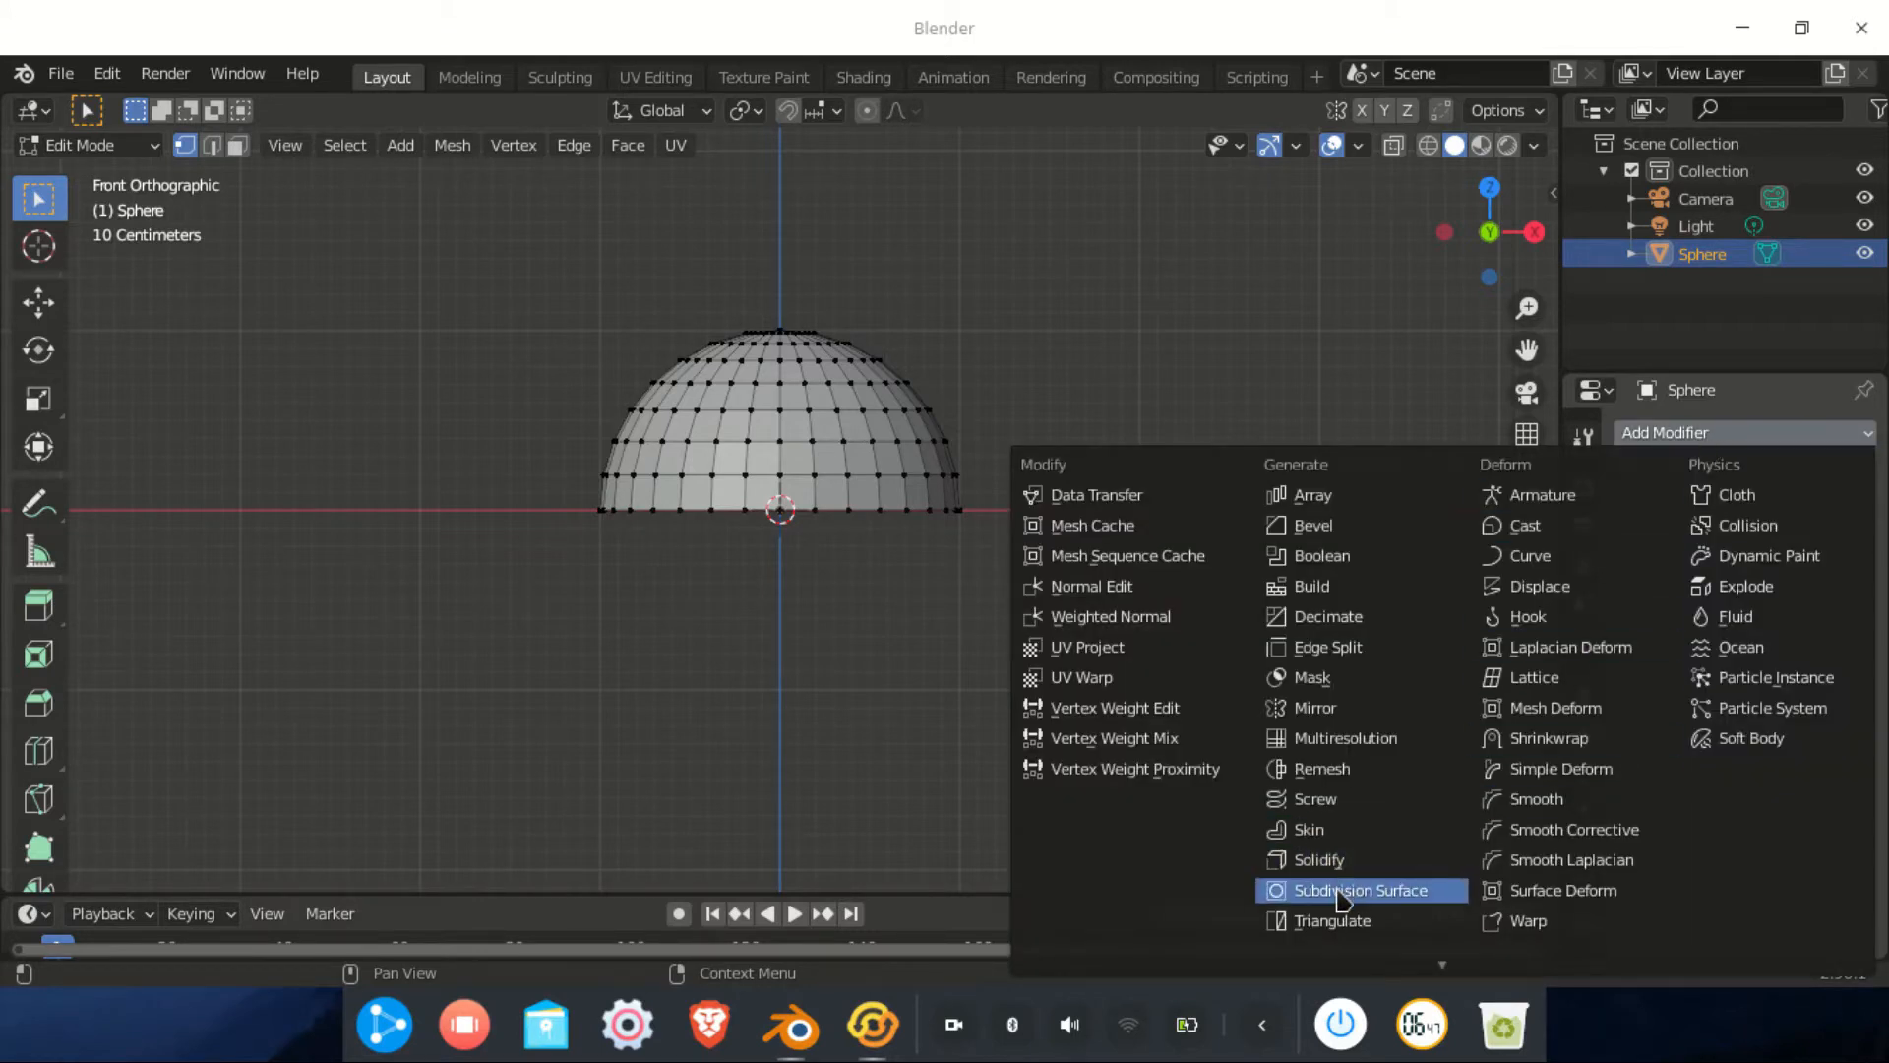
{"action": "left_click", "coordinate": [1309, 858]}
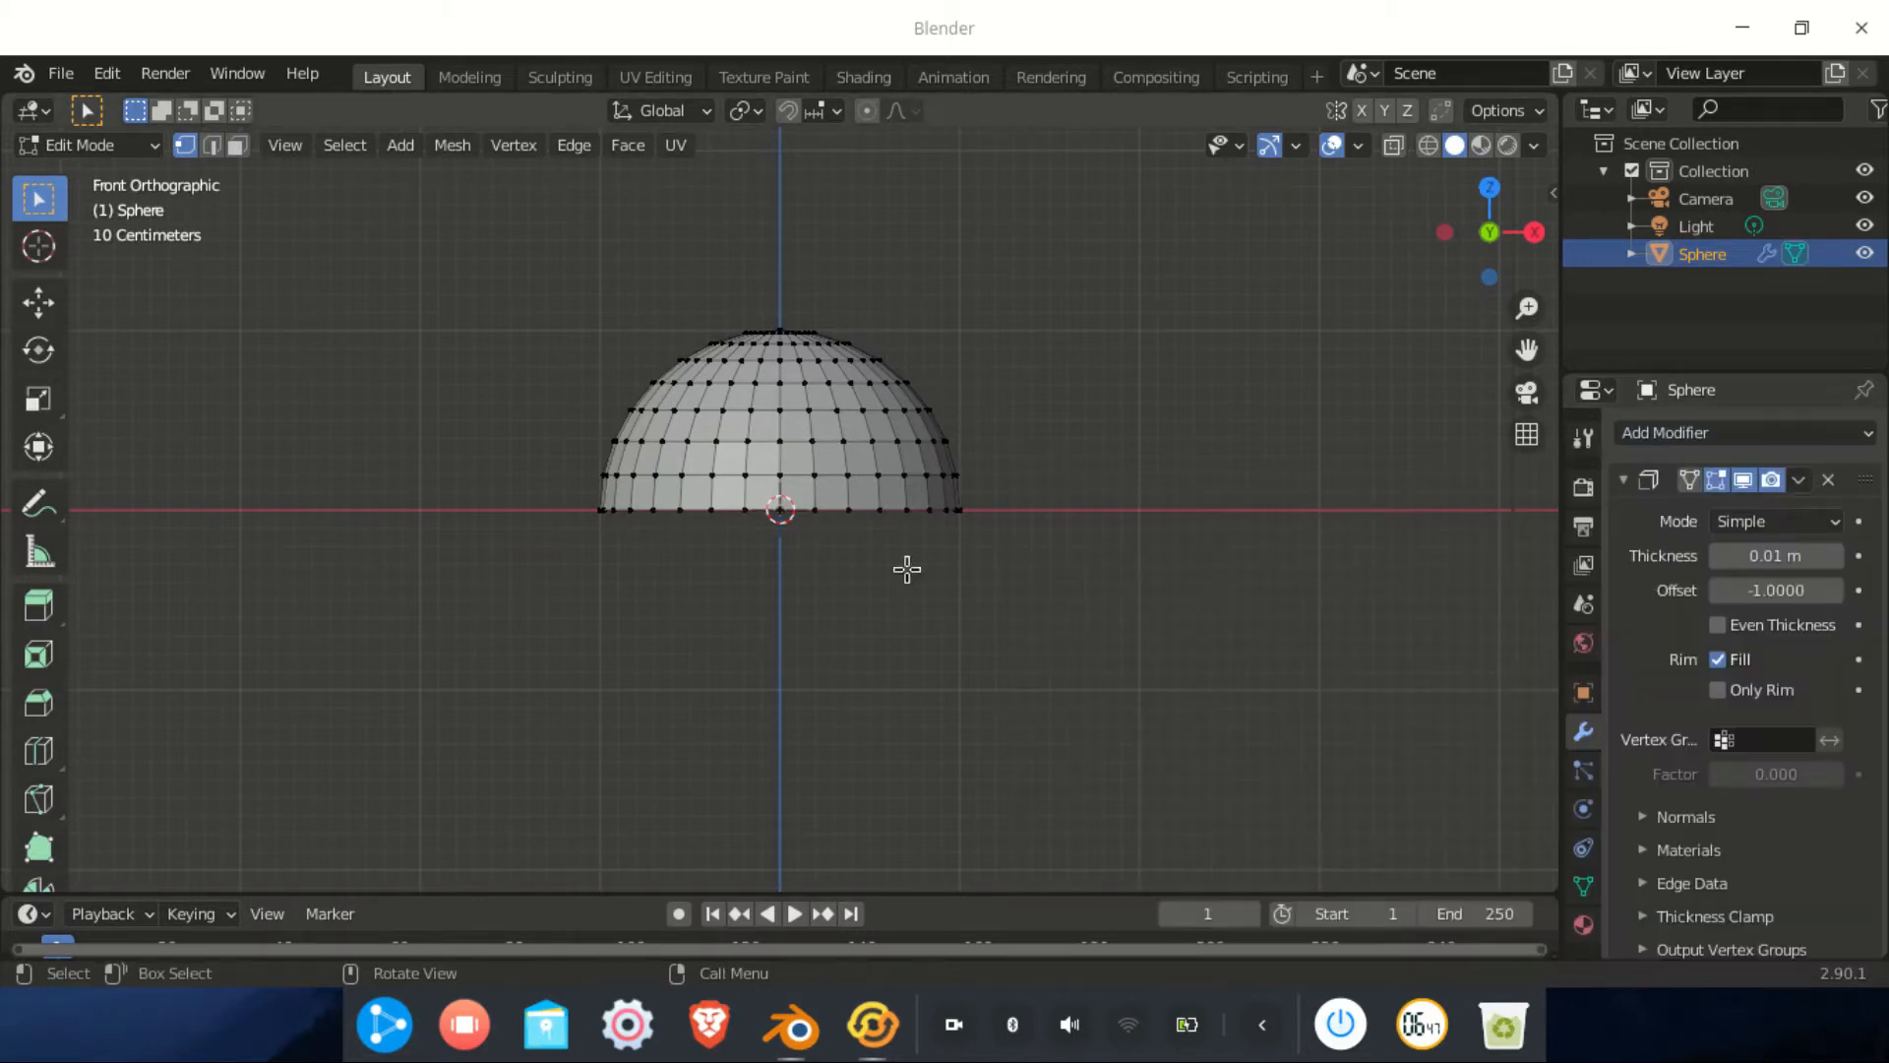
{"action": "scroll", "coordinate": [673, 374], "scroll_direction": "up", "scroll_amount": 3}
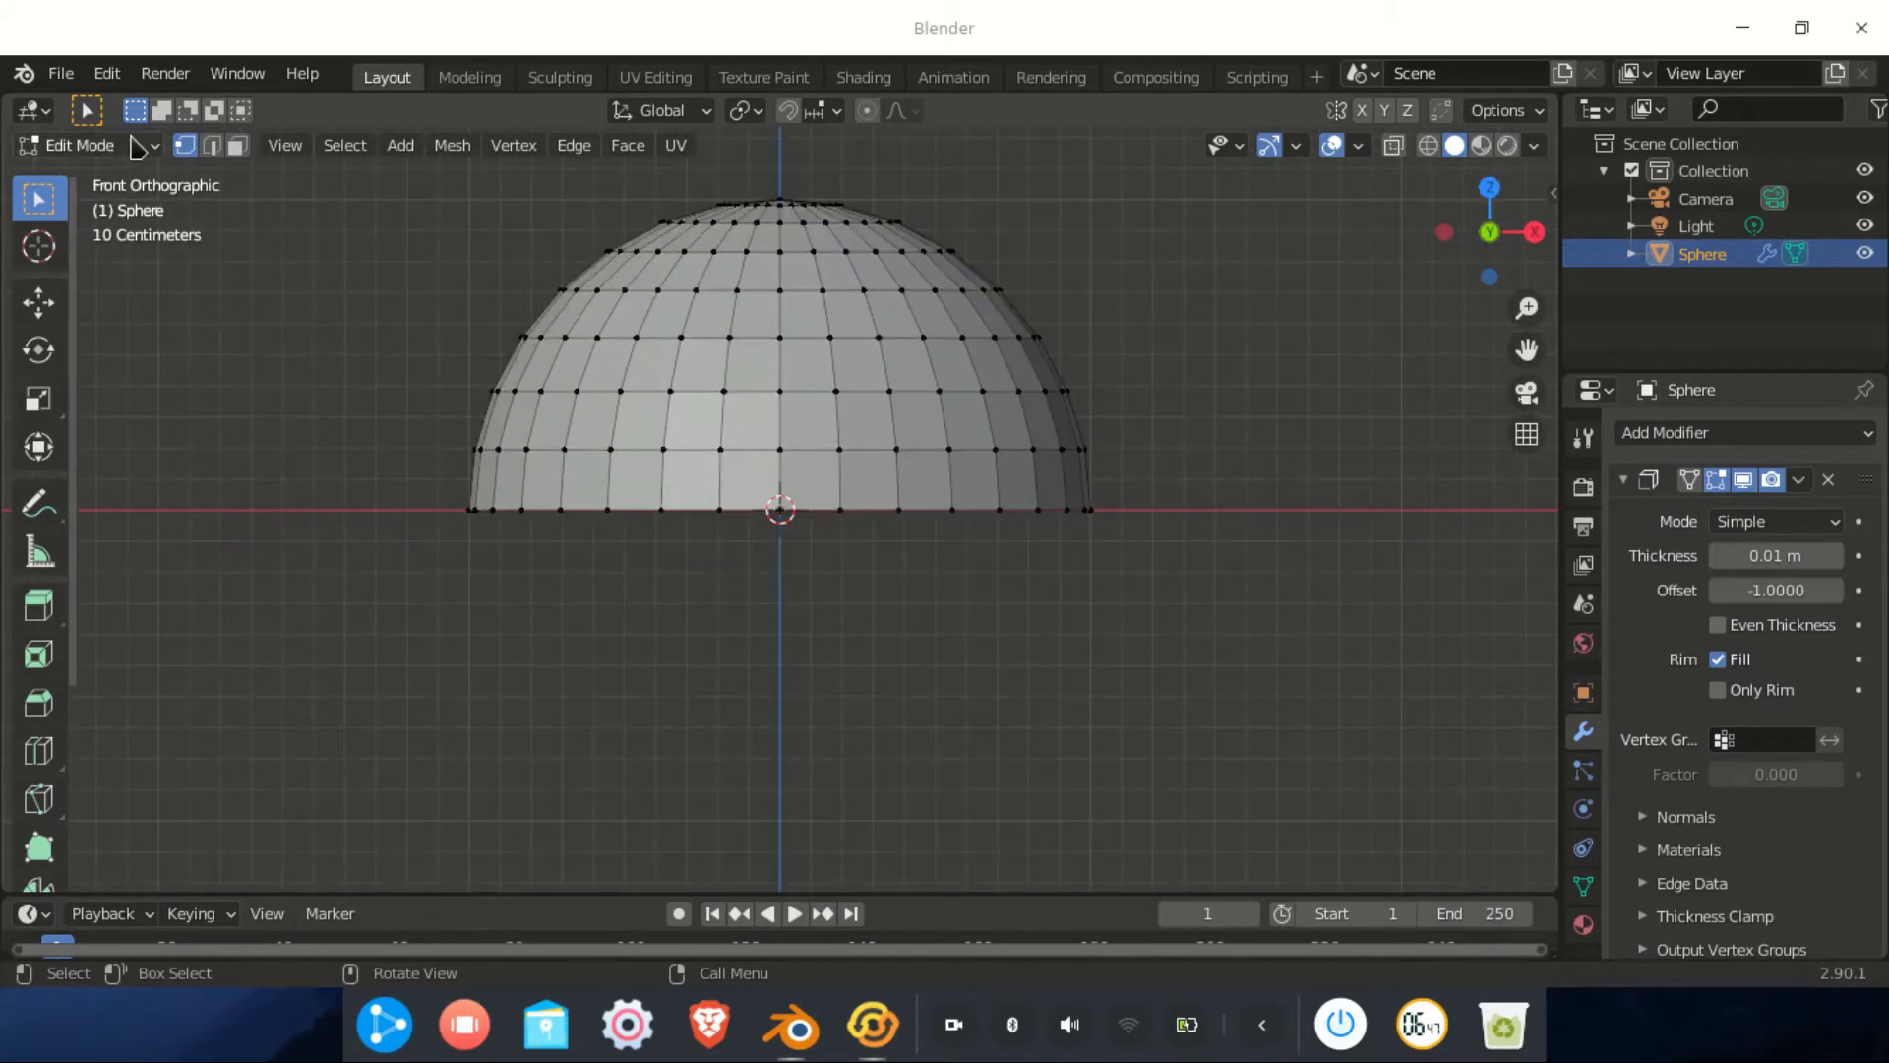
{"action": "left_click", "coordinate": [137, 146]}
{"action": "left_click", "coordinate": [88, 177]}
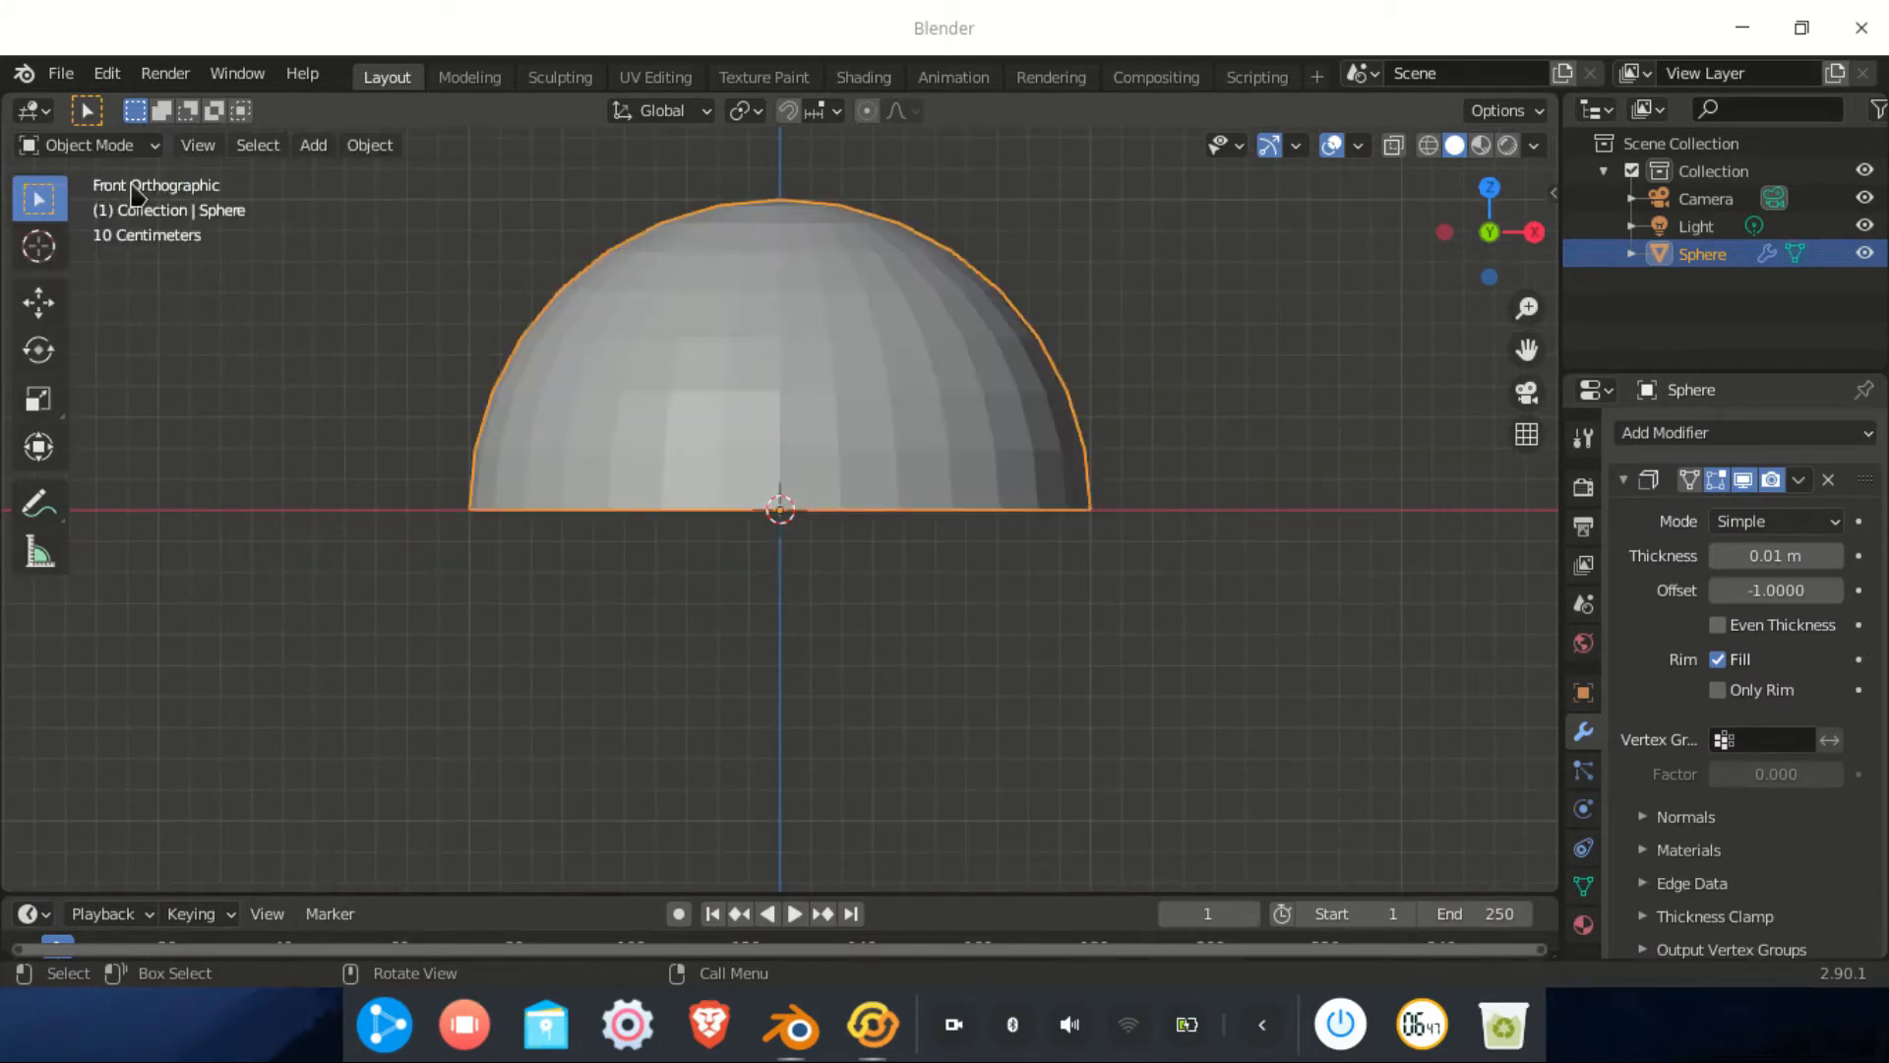
{"action": "middle_click_drag", "start_coordinate": [736, 598], "coordinate": [752, 441]}
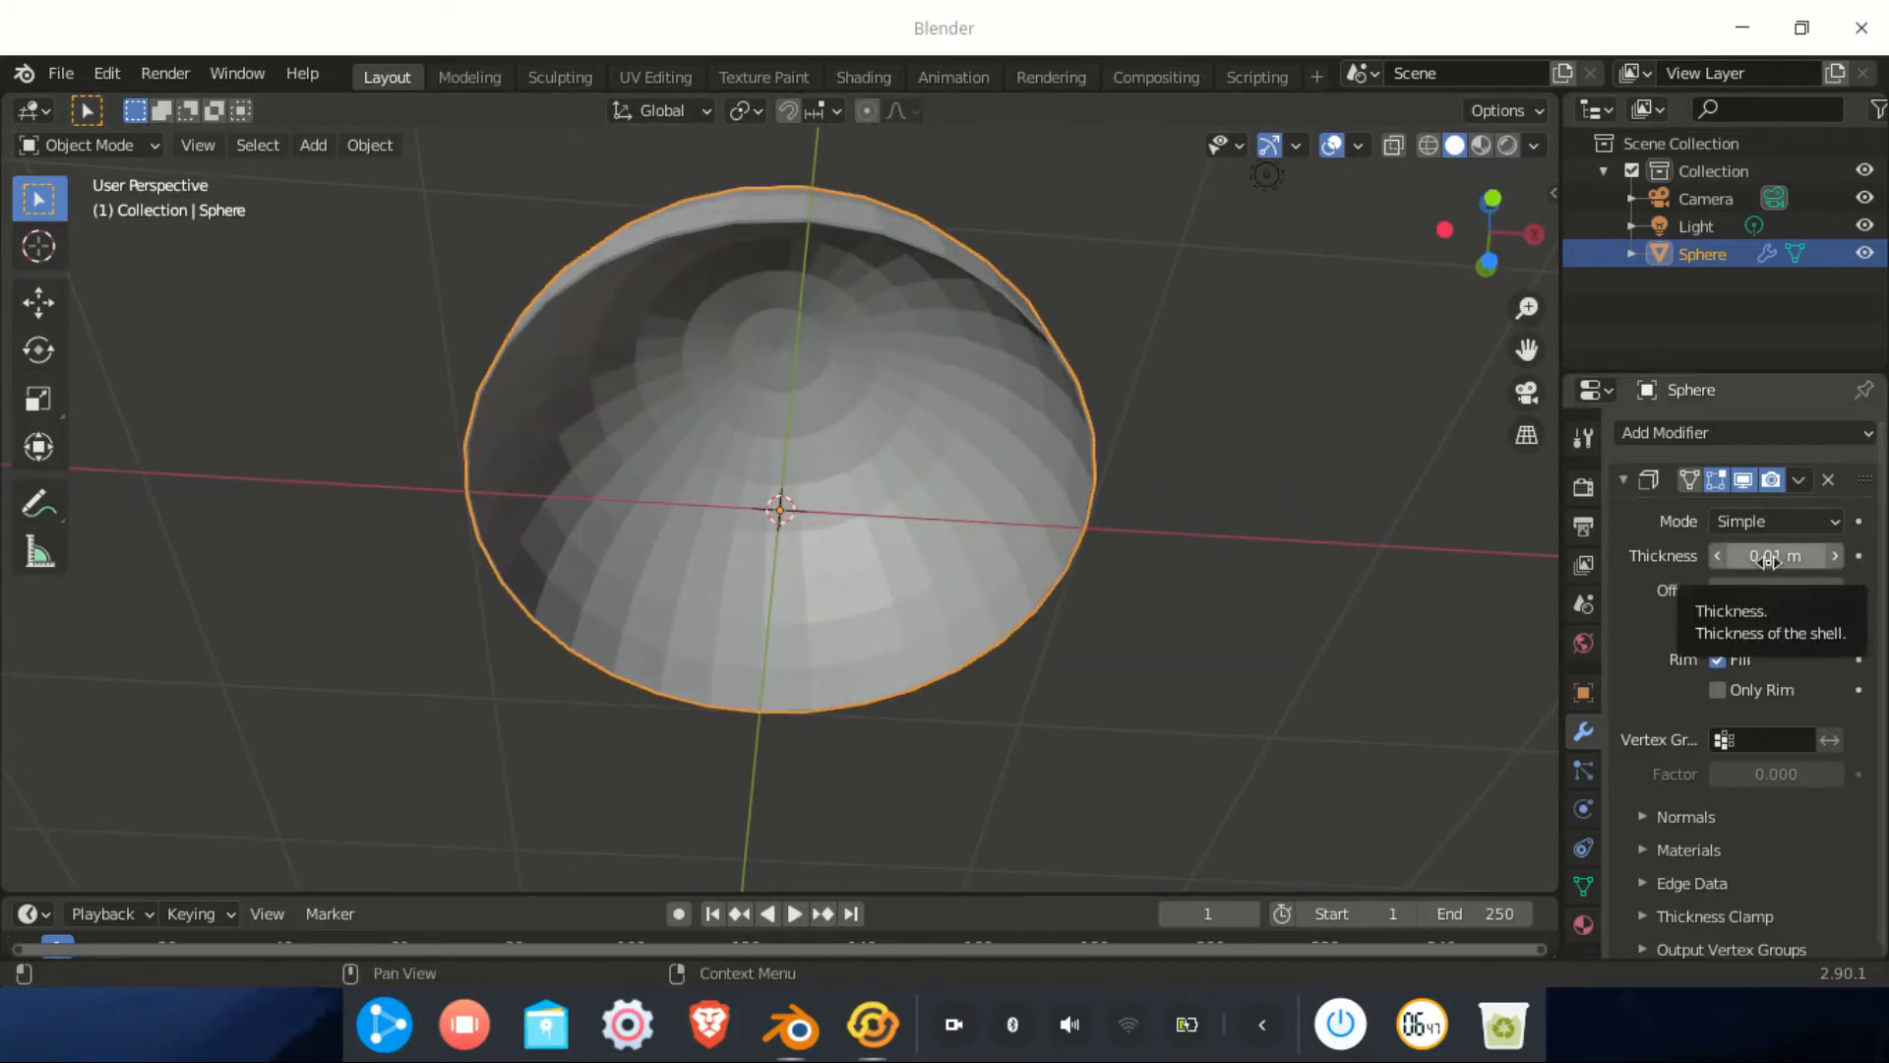
{"action": "left_click_drag", "start_coordinate": [1776, 554], "coordinate": [1847, 555]}
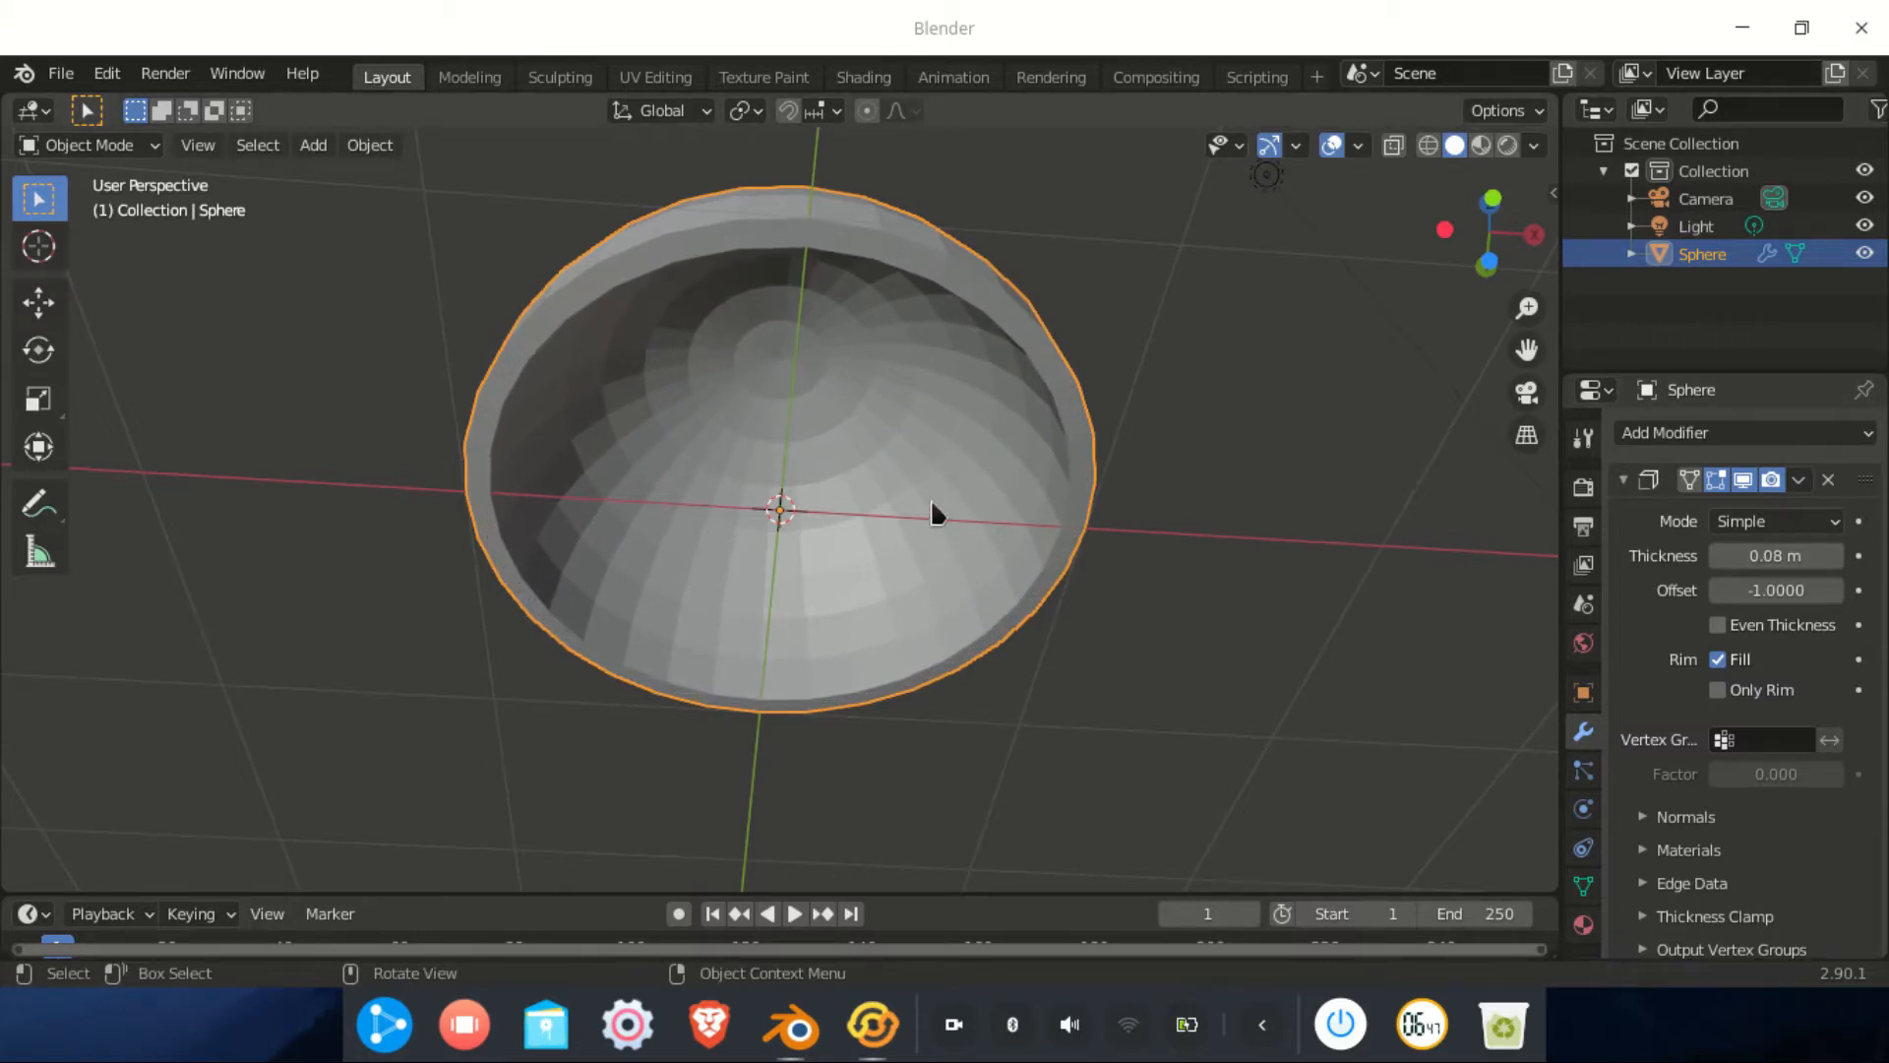
Apply Shade Smooth to the dome
{"action": "middle_click_drag", "start_coordinate": [931, 501], "coordinate": [904, 433]}
{"action": "right_click", "coordinate": [899, 341]}
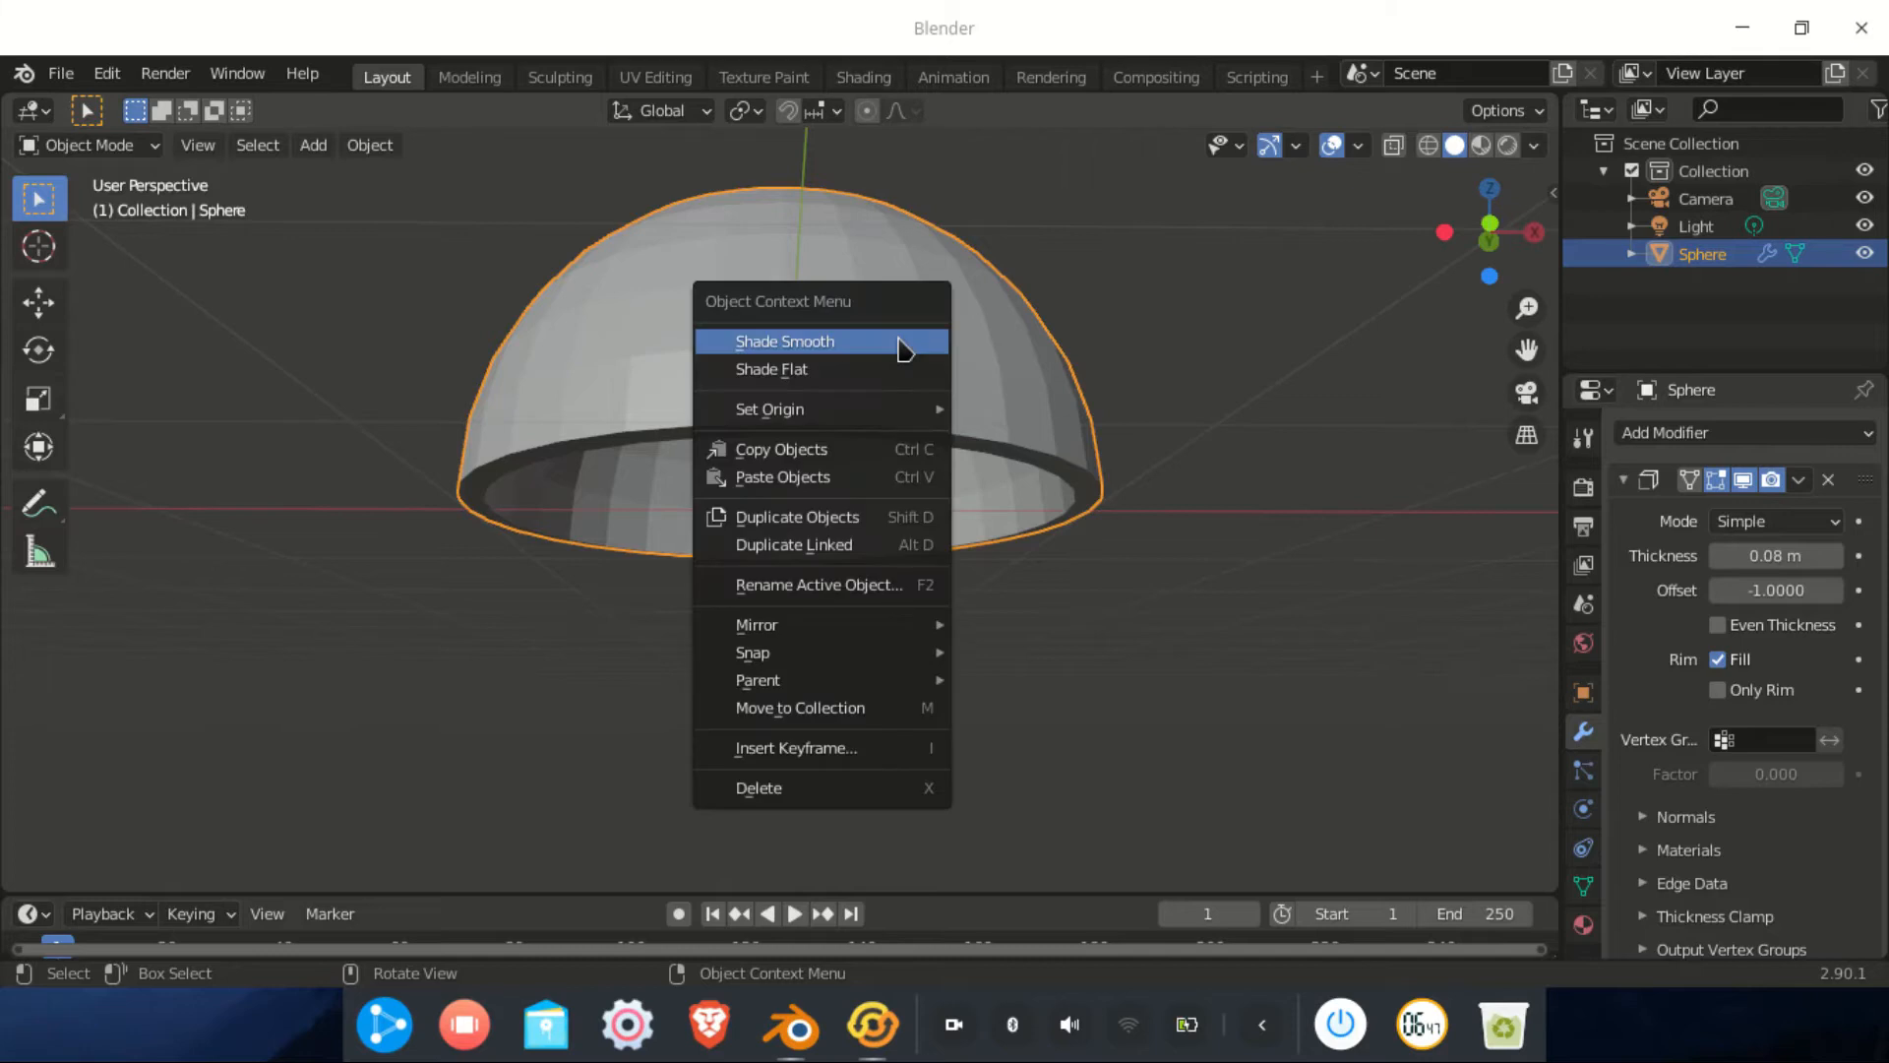
{"action": "left_click", "coordinate": [899, 341]}
{"action": "middle_click_drag", "start_coordinate": [898, 350], "coordinate": [1043, 374]}
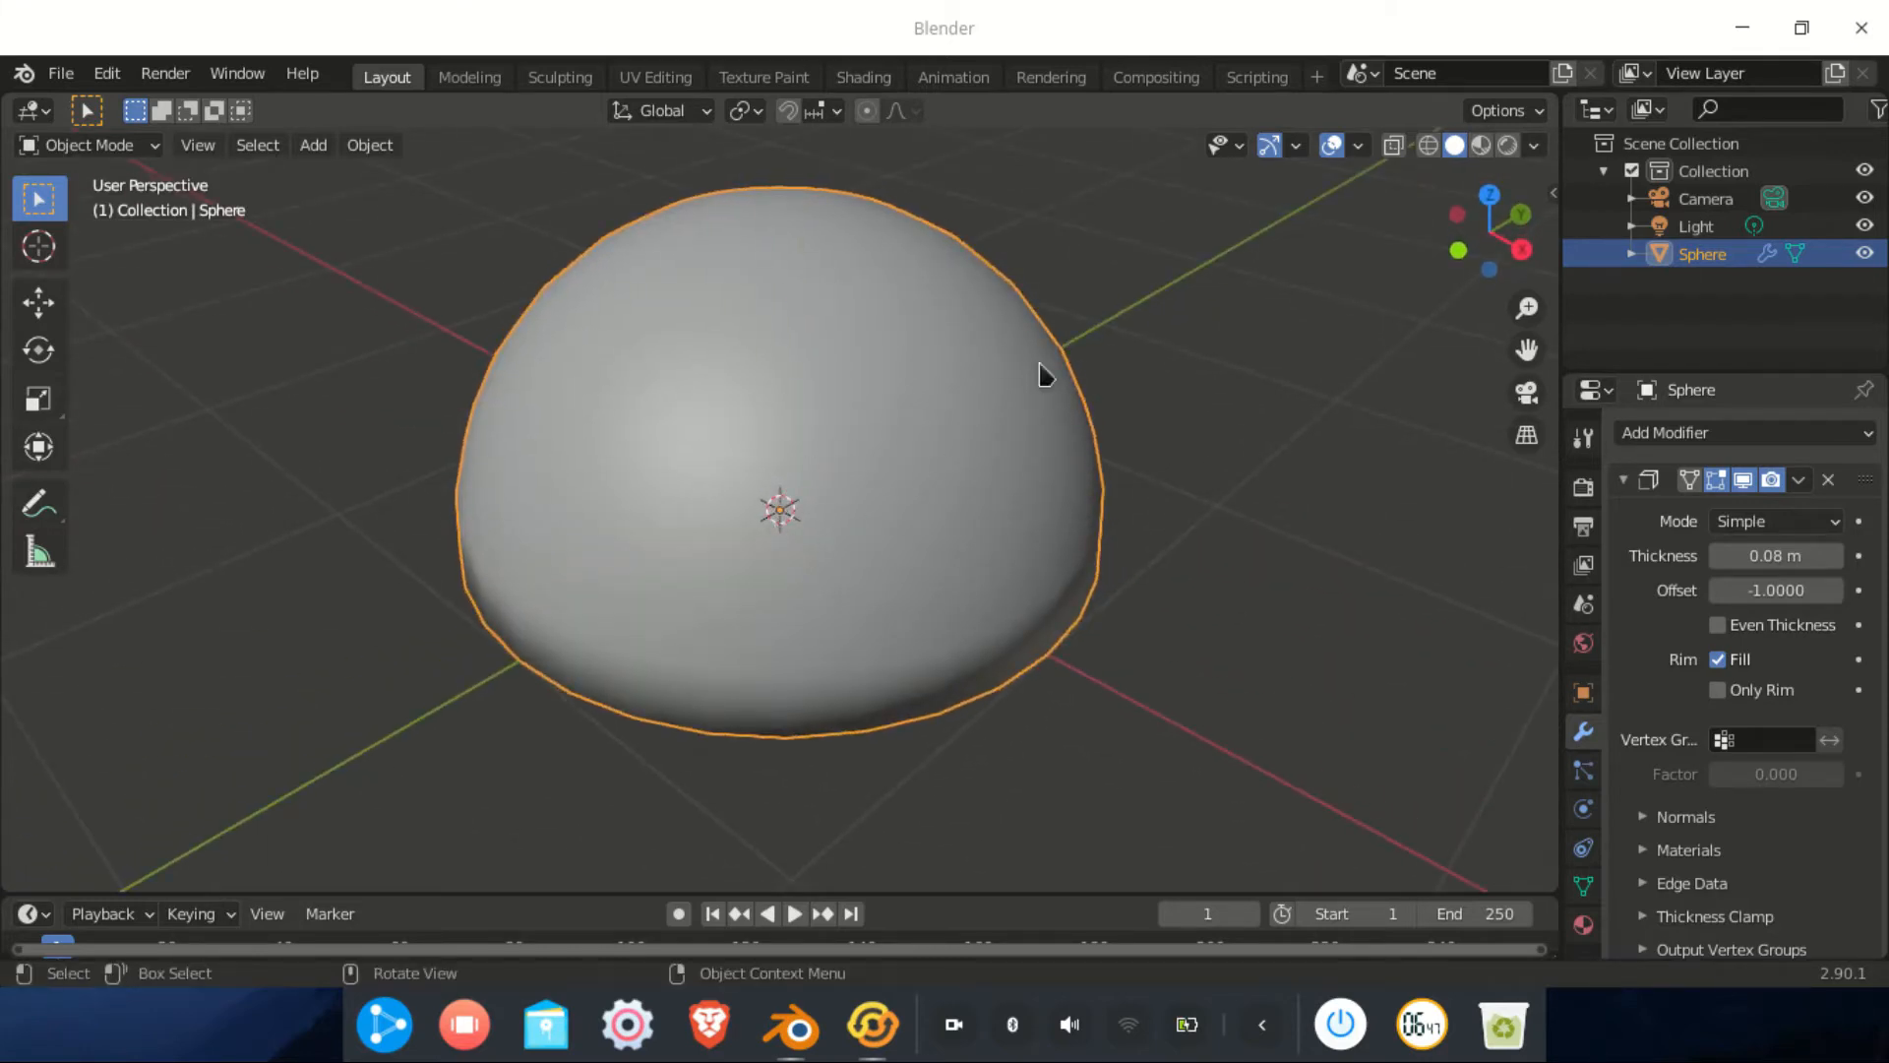
{"action": "middle_click_drag", "start_coordinate": [722, 555], "coordinate": [934, 556]}
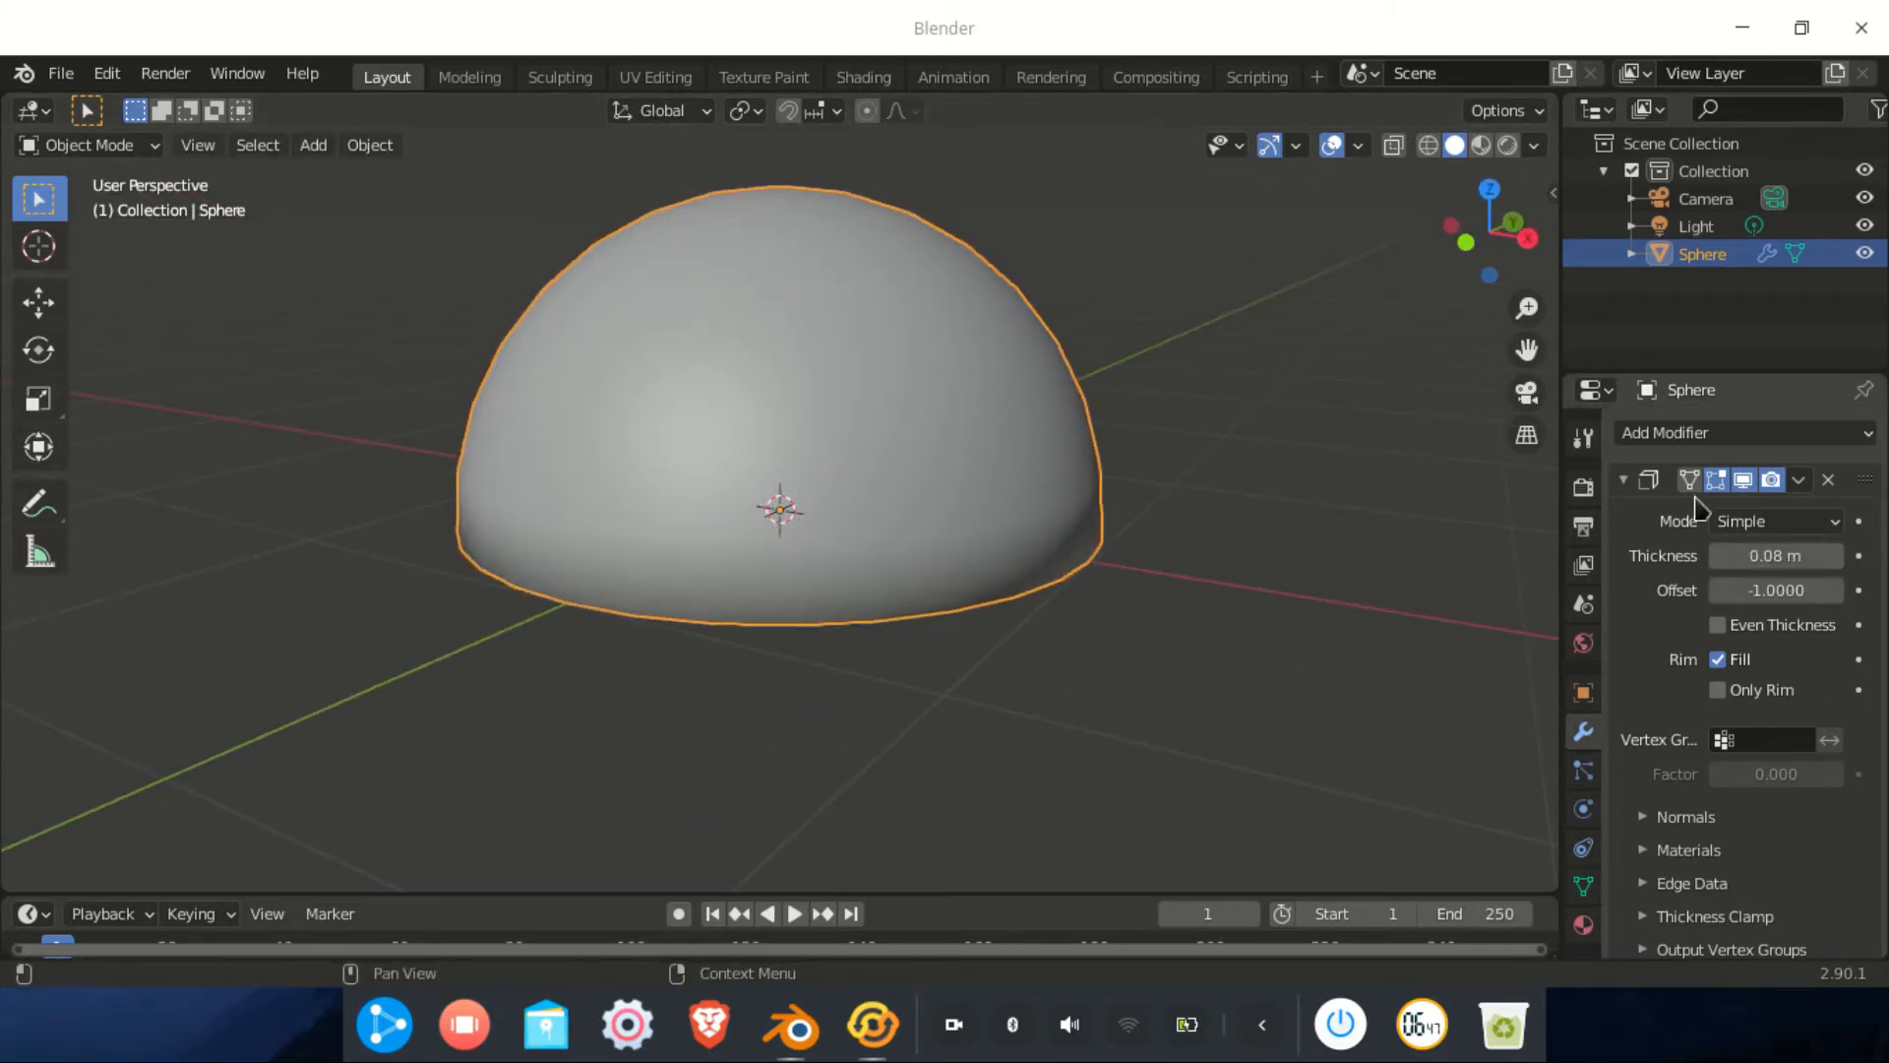
{"action": "left_click", "coordinate": [1622, 481]}
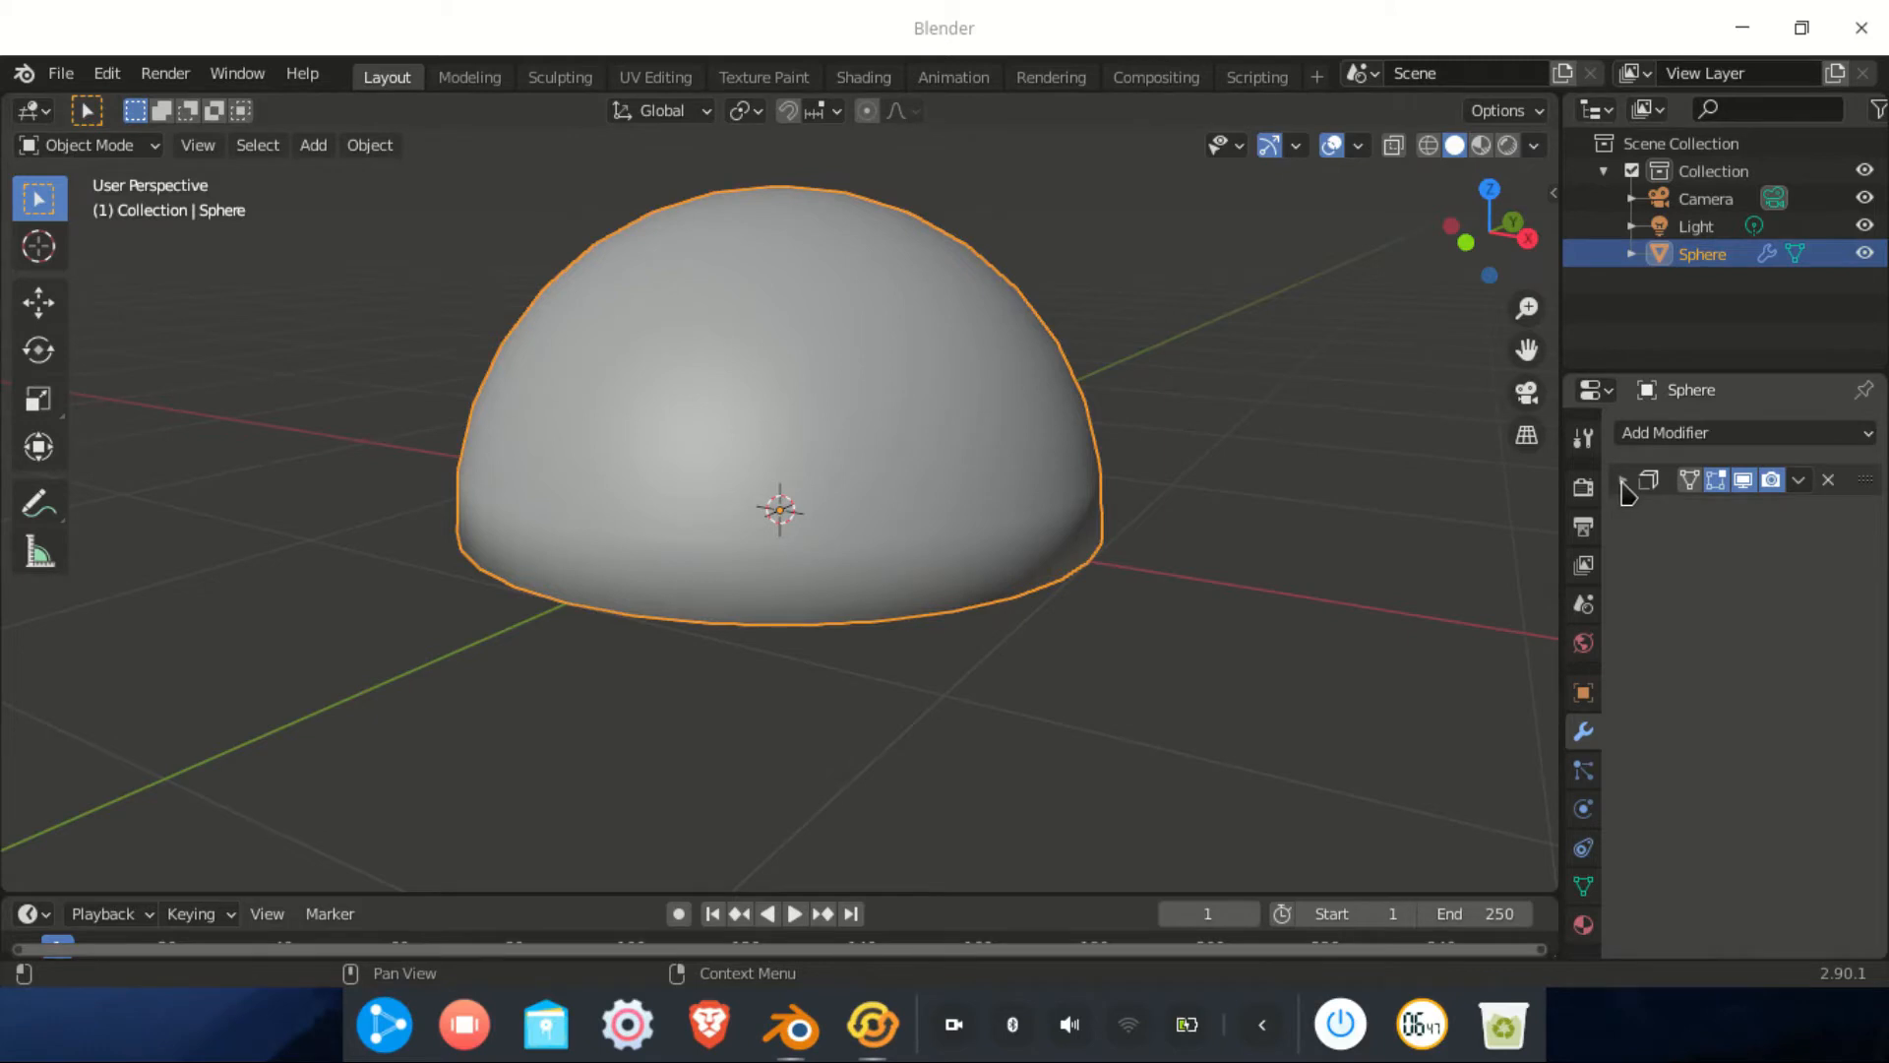
Add a Subdivision Surface modifier at level 2
{"action": "left_click", "coordinate": [1673, 435]}
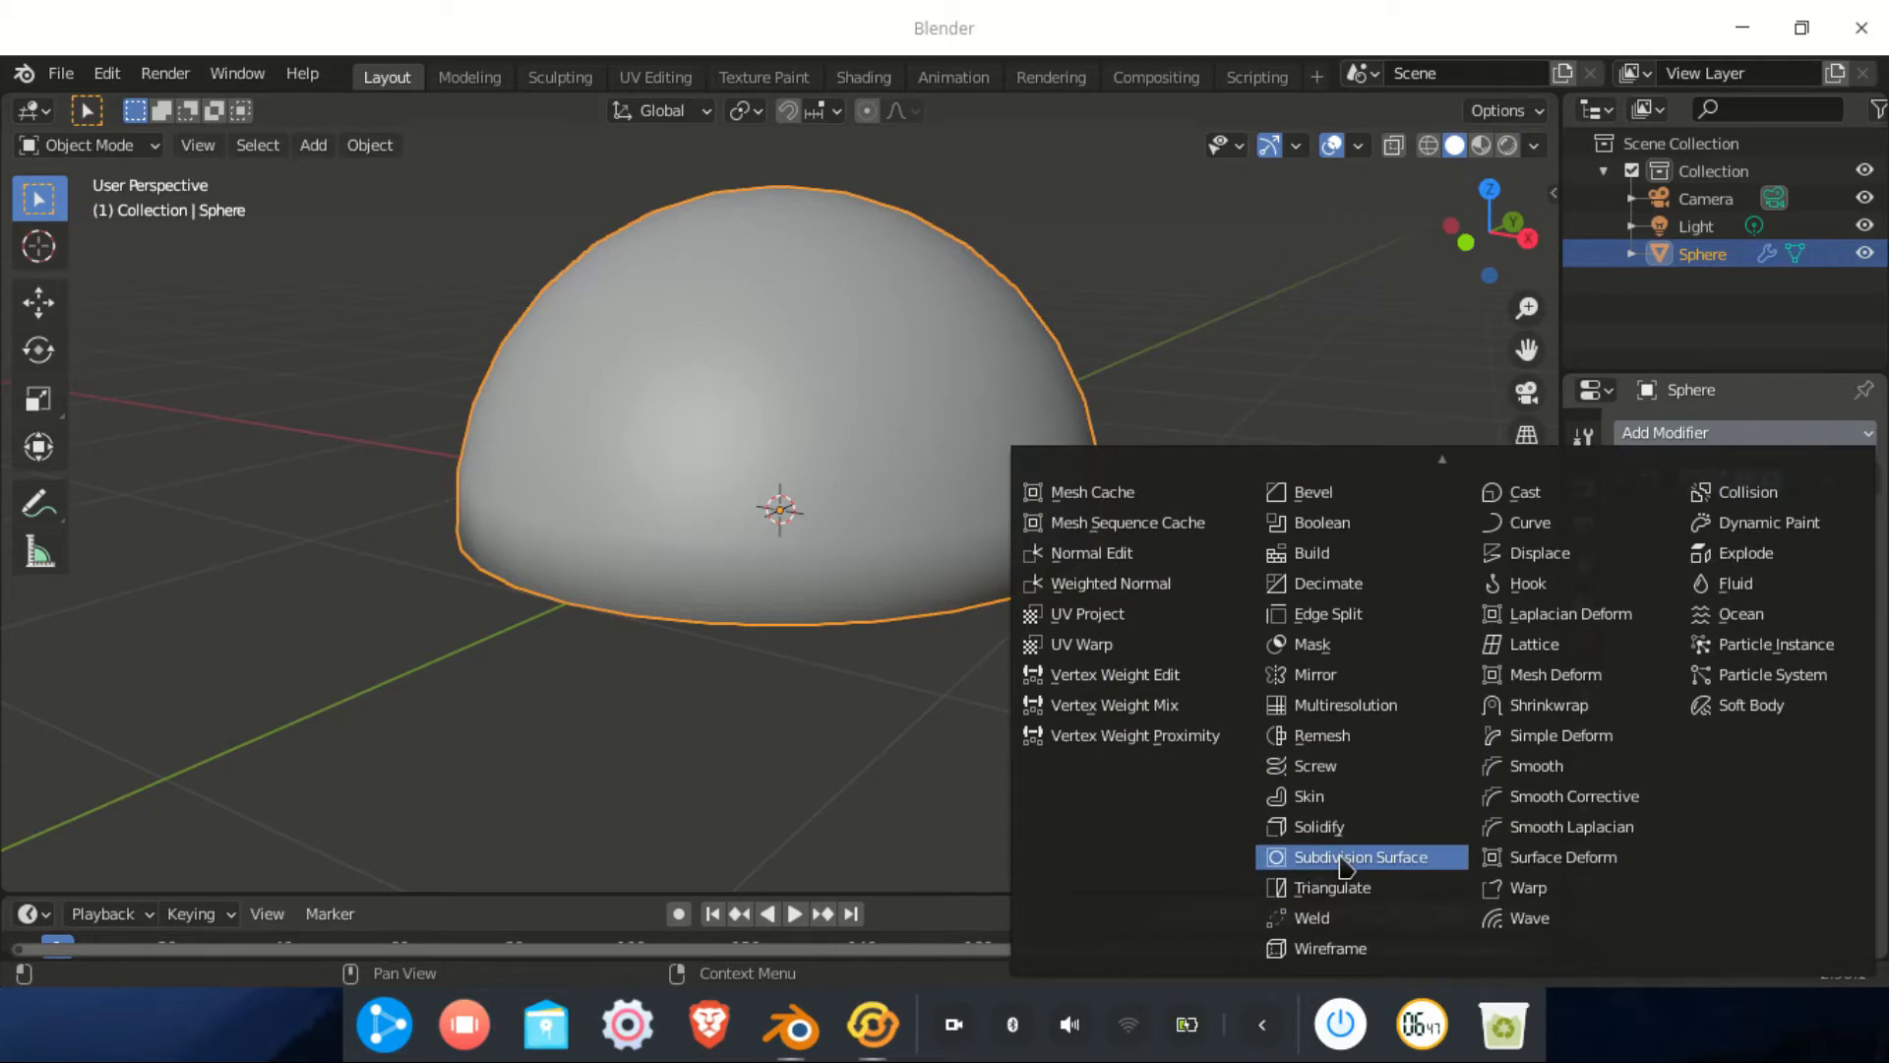
{"action": "left_click", "coordinate": [1350, 856]}
{"action": "left_click", "coordinate": [1834, 594]}
{"action": "middle_click_drag", "start_coordinate": [806, 590], "coordinate": [788, 626]}
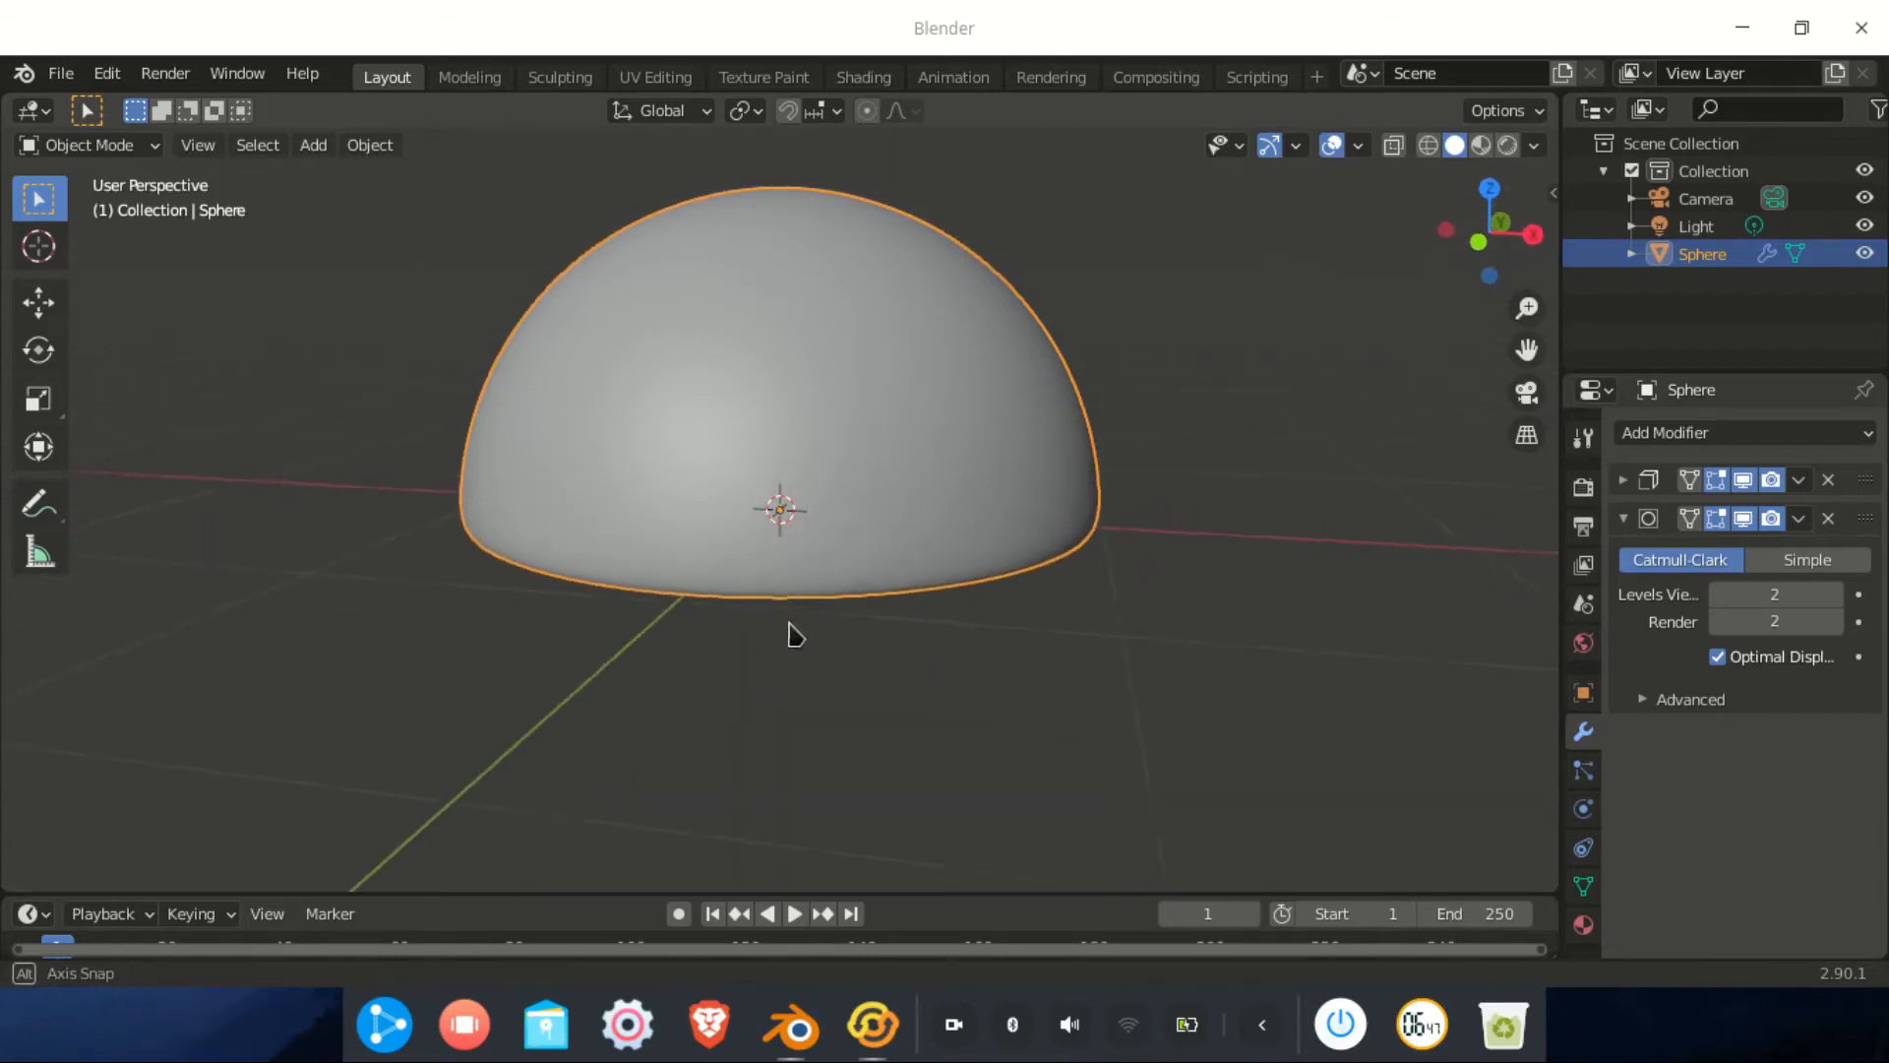
Move the dome straight up above the origin
{"action": "left_click", "coordinate": [53, 303]}
{"action": "scroll", "coordinate": [879, 556], "scroll_direction": "down", "scroll_amount": 3}
{"action": "middle_click_drag", "start_coordinate": [876, 556], "coordinate": [917, 561]}
{"action": "left_click_drag", "start_coordinate": [762, 427], "coordinate": [793, 190]}
{"action": "middle_click_drag", "start_coordinate": [817, 536], "coordinate": [839, 552]}
Add a second UV sphere at the origin and view it from the front
{"action": "key", "text": "shift+a"}
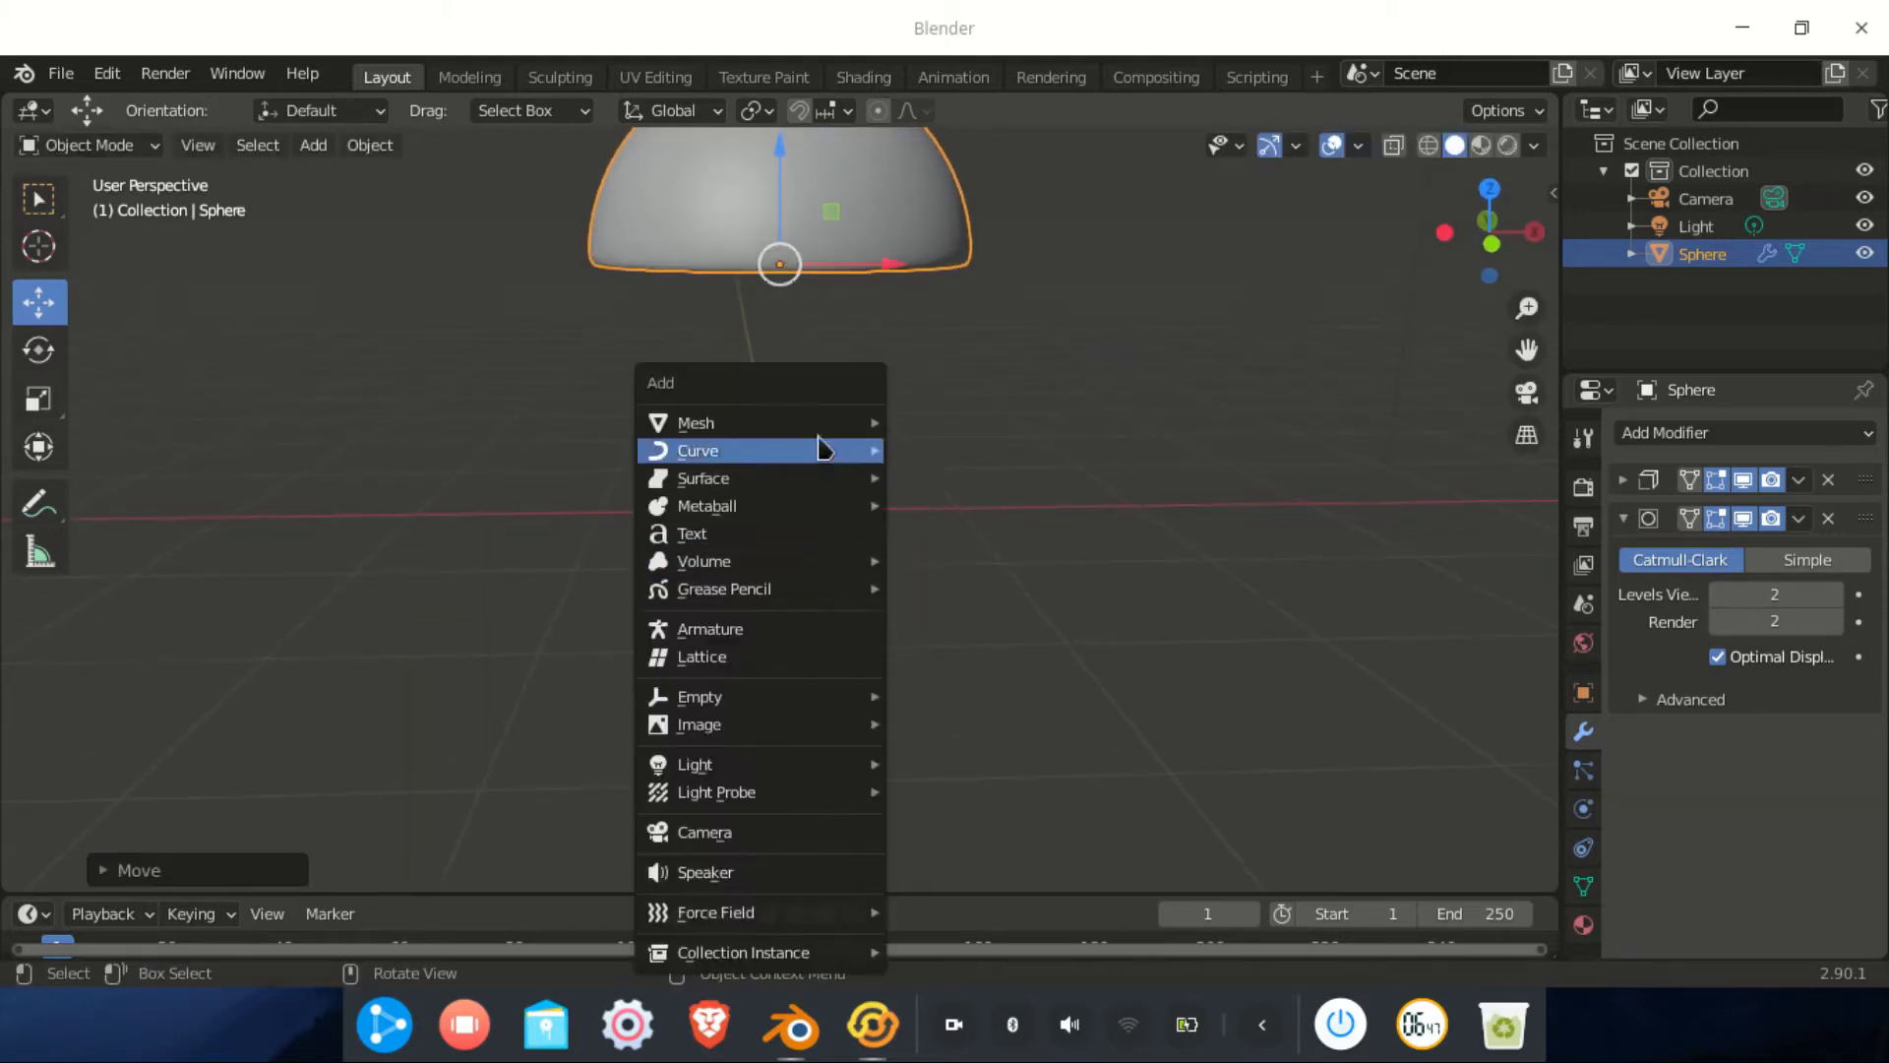
{"action": "mouse_move", "coordinate": [797, 423]}
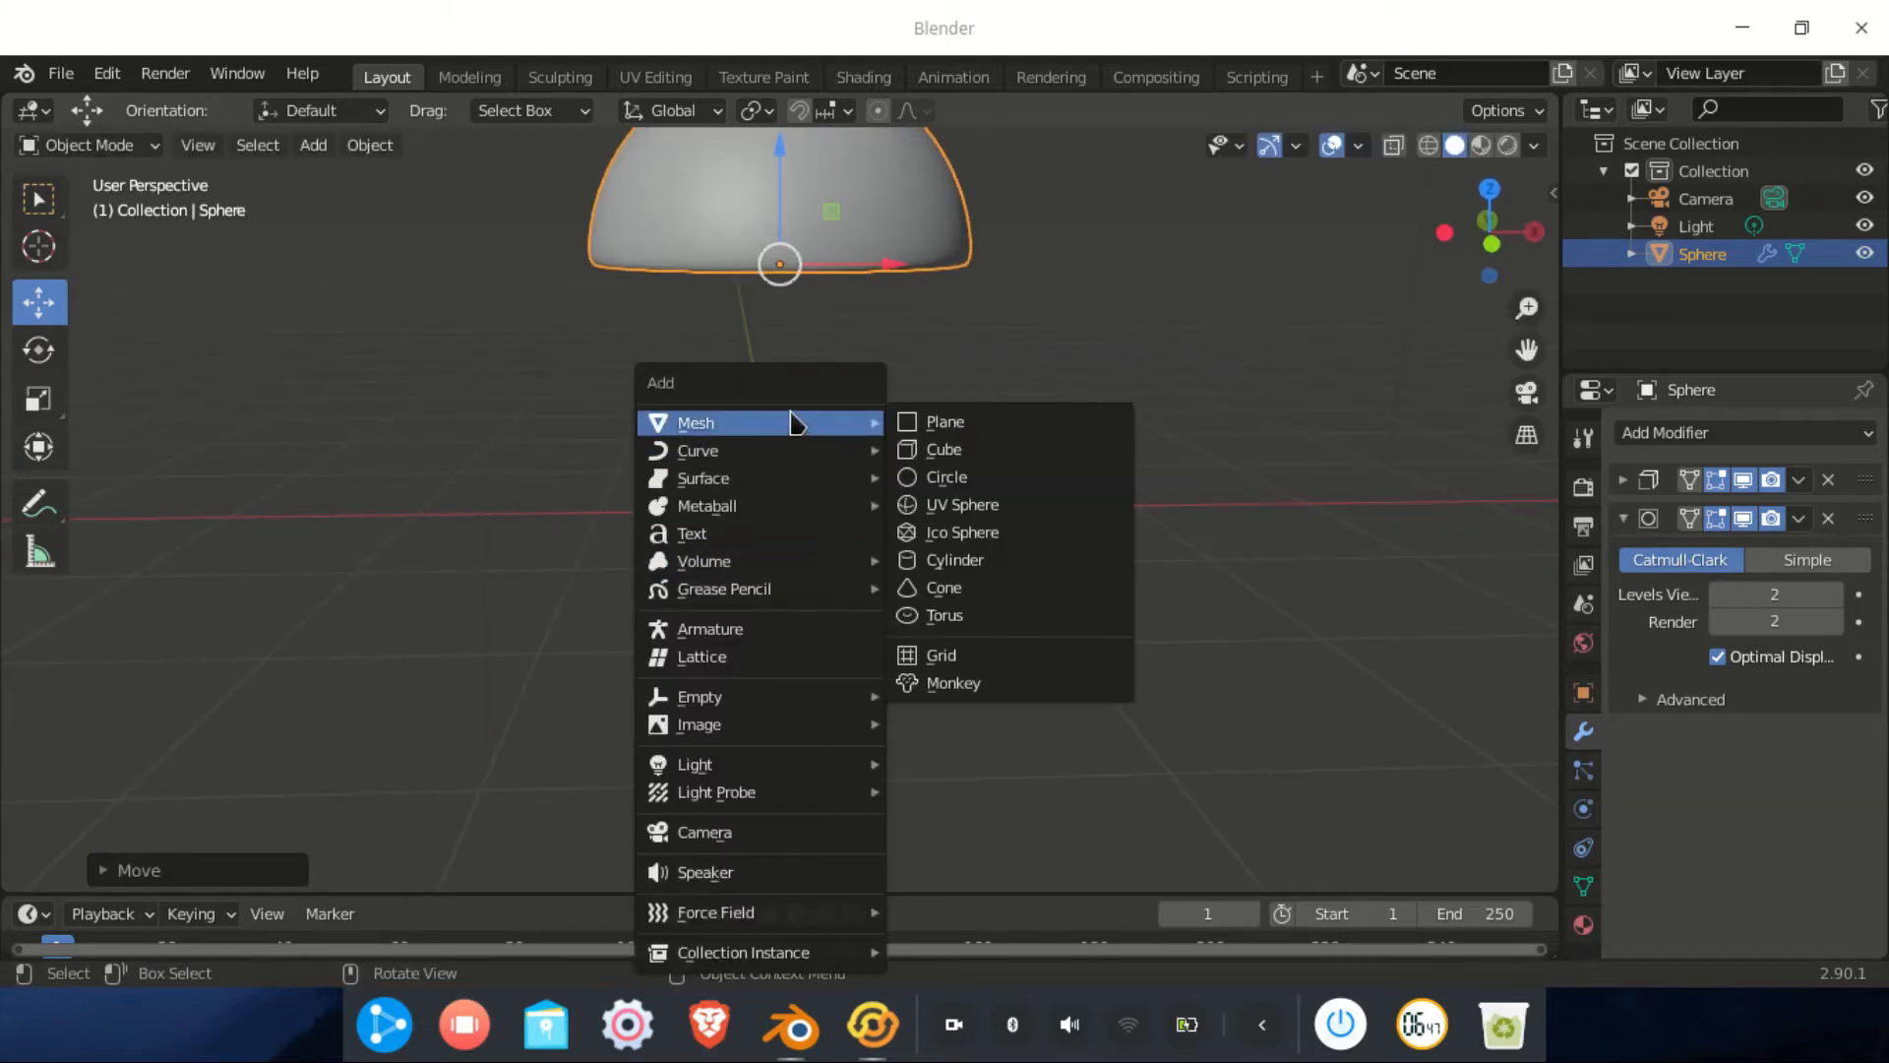
{"action": "left_click", "coordinate": [960, 505]}
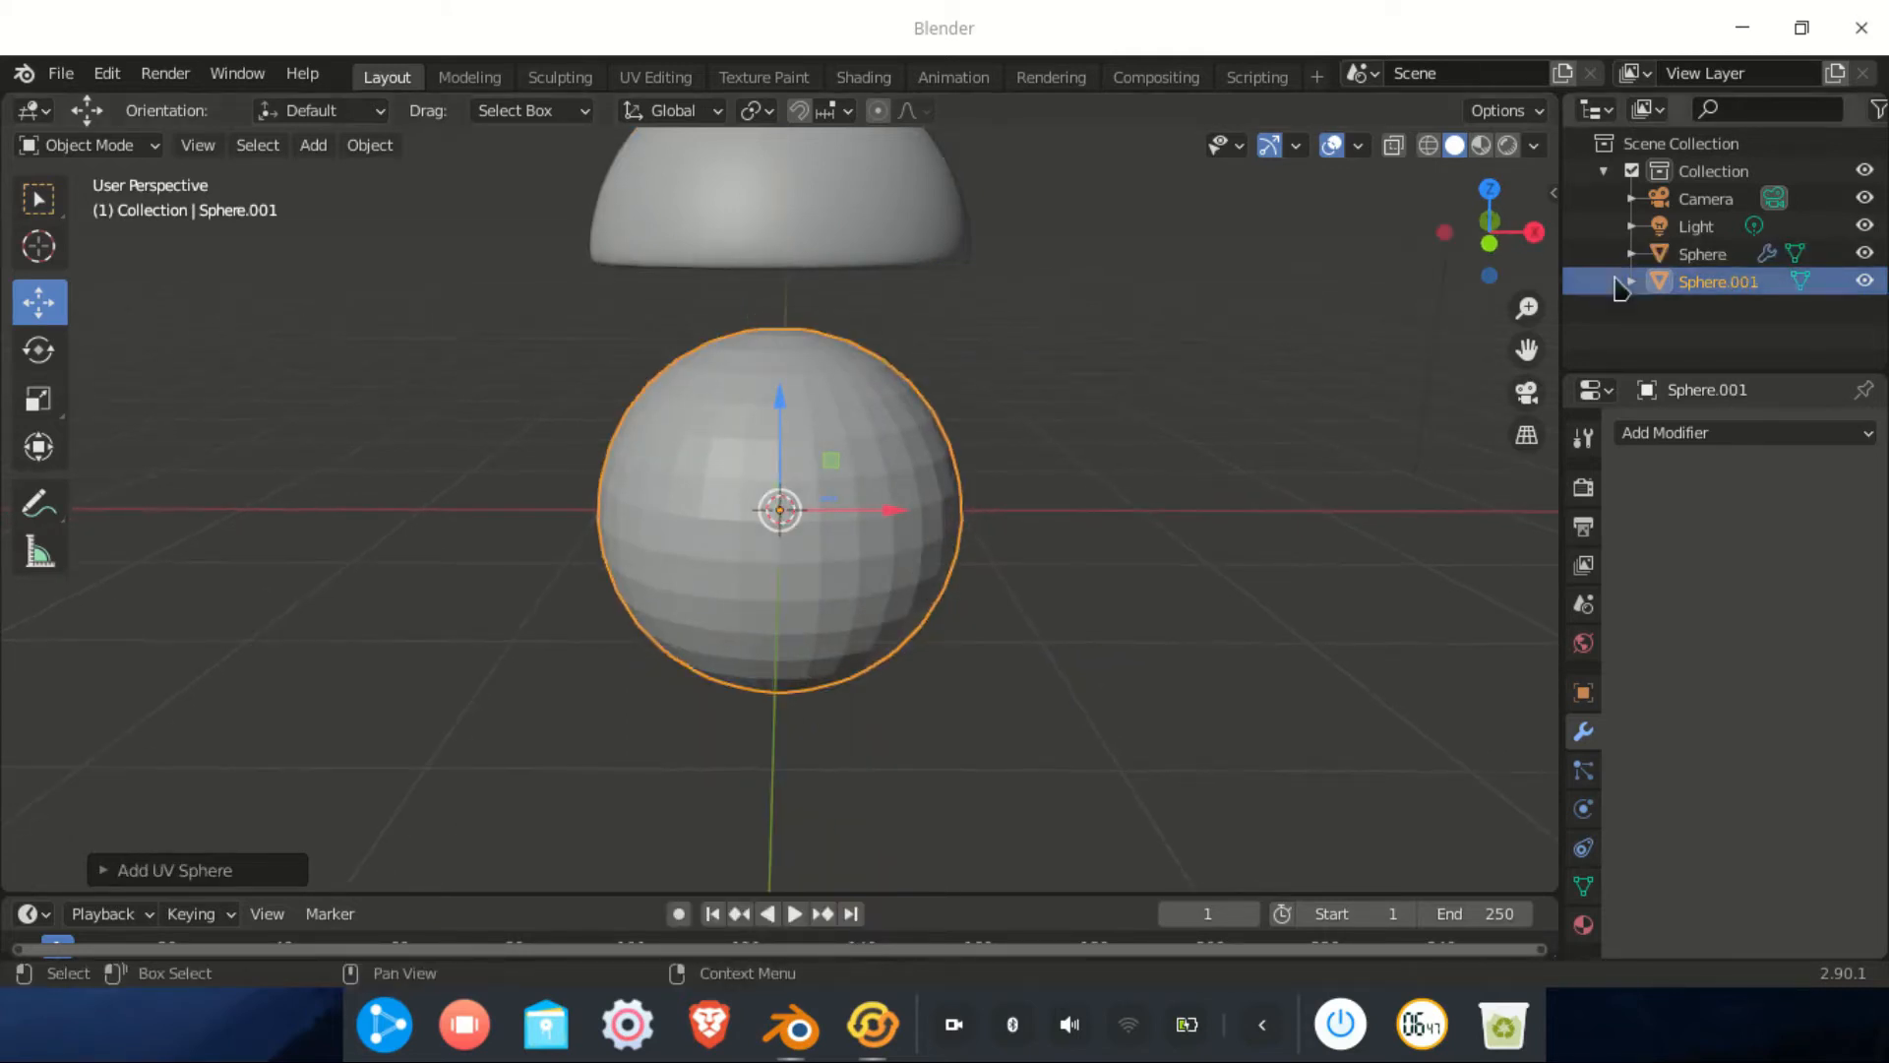
{"action": "left_click", "coordinate": [1488, 242]}
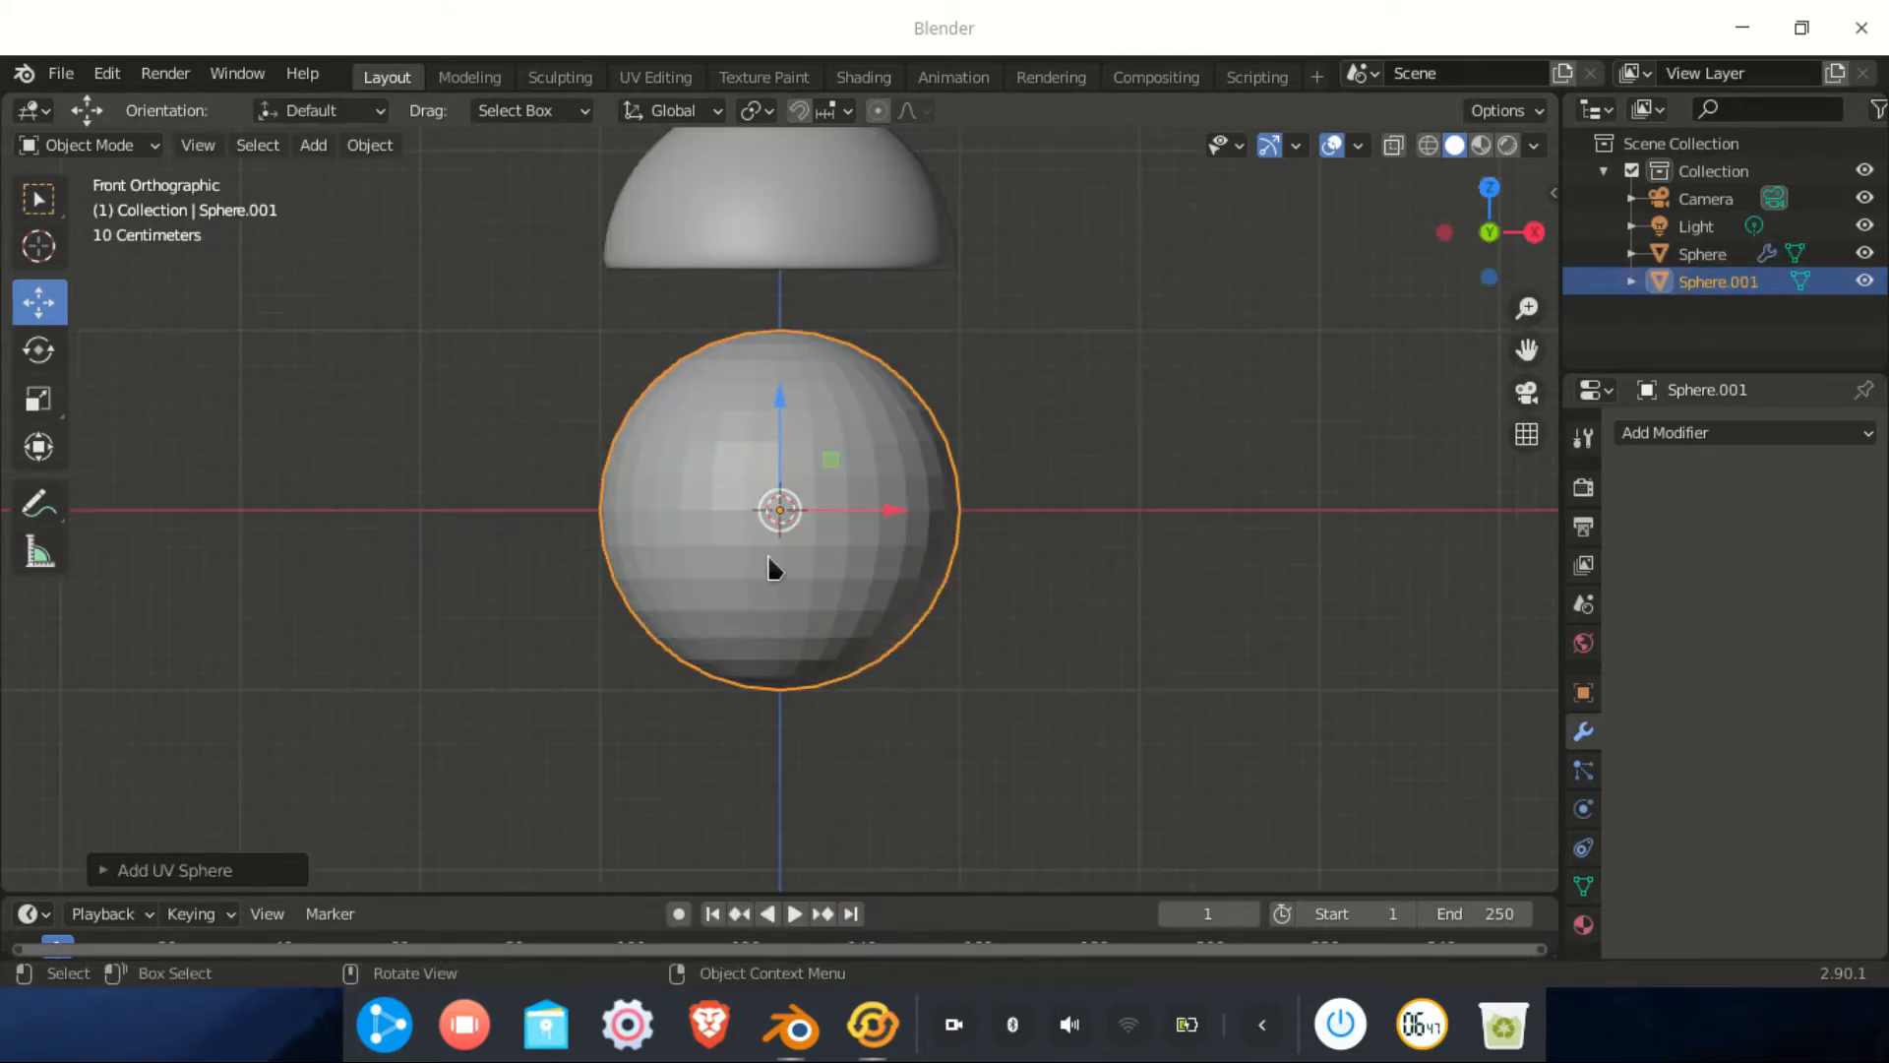
{"action": "scroll", "coordinate": [812, 547], "scroll_direction": "up", "scroll_amount": 1}
In Edit Mode wireframe, delete the upper-half faces and select the remaining hemisphere
{"action": "left_click", "coordinate": [87, 145]}
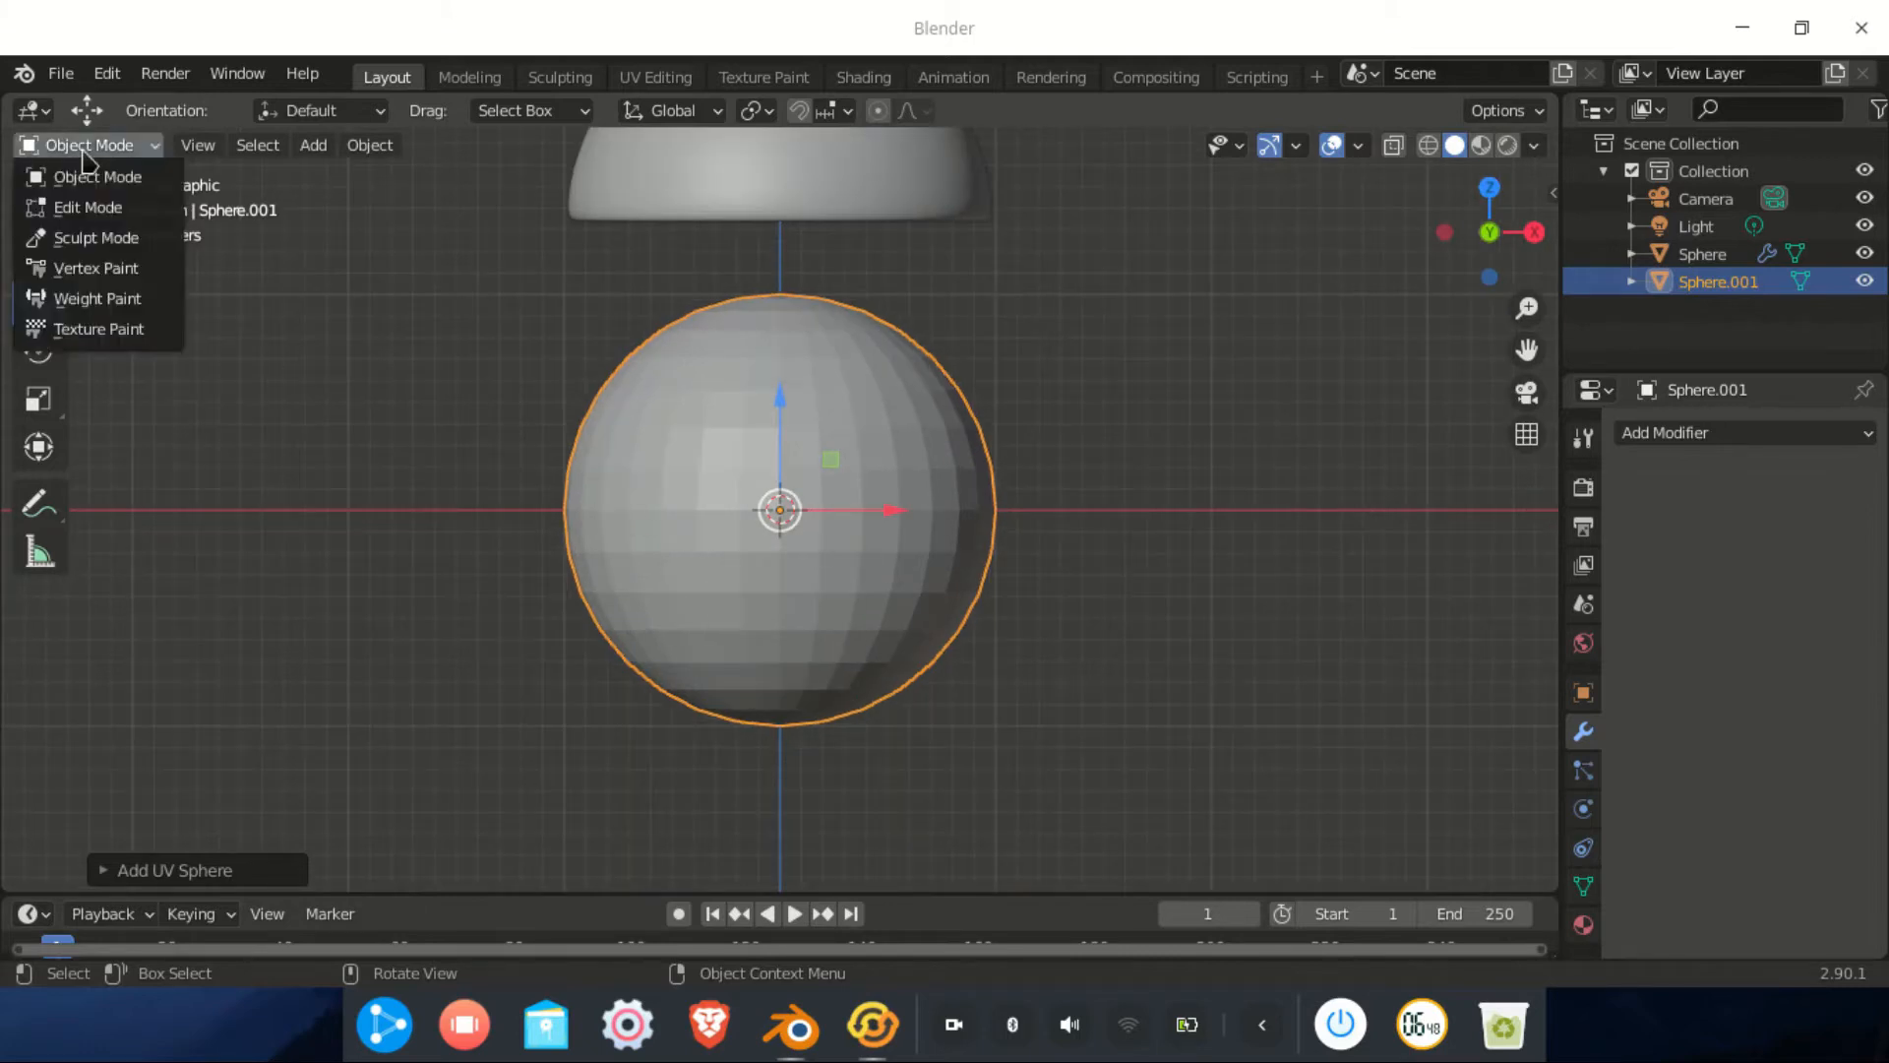
{"action": "left_click", "coordinate": [86, 199]}
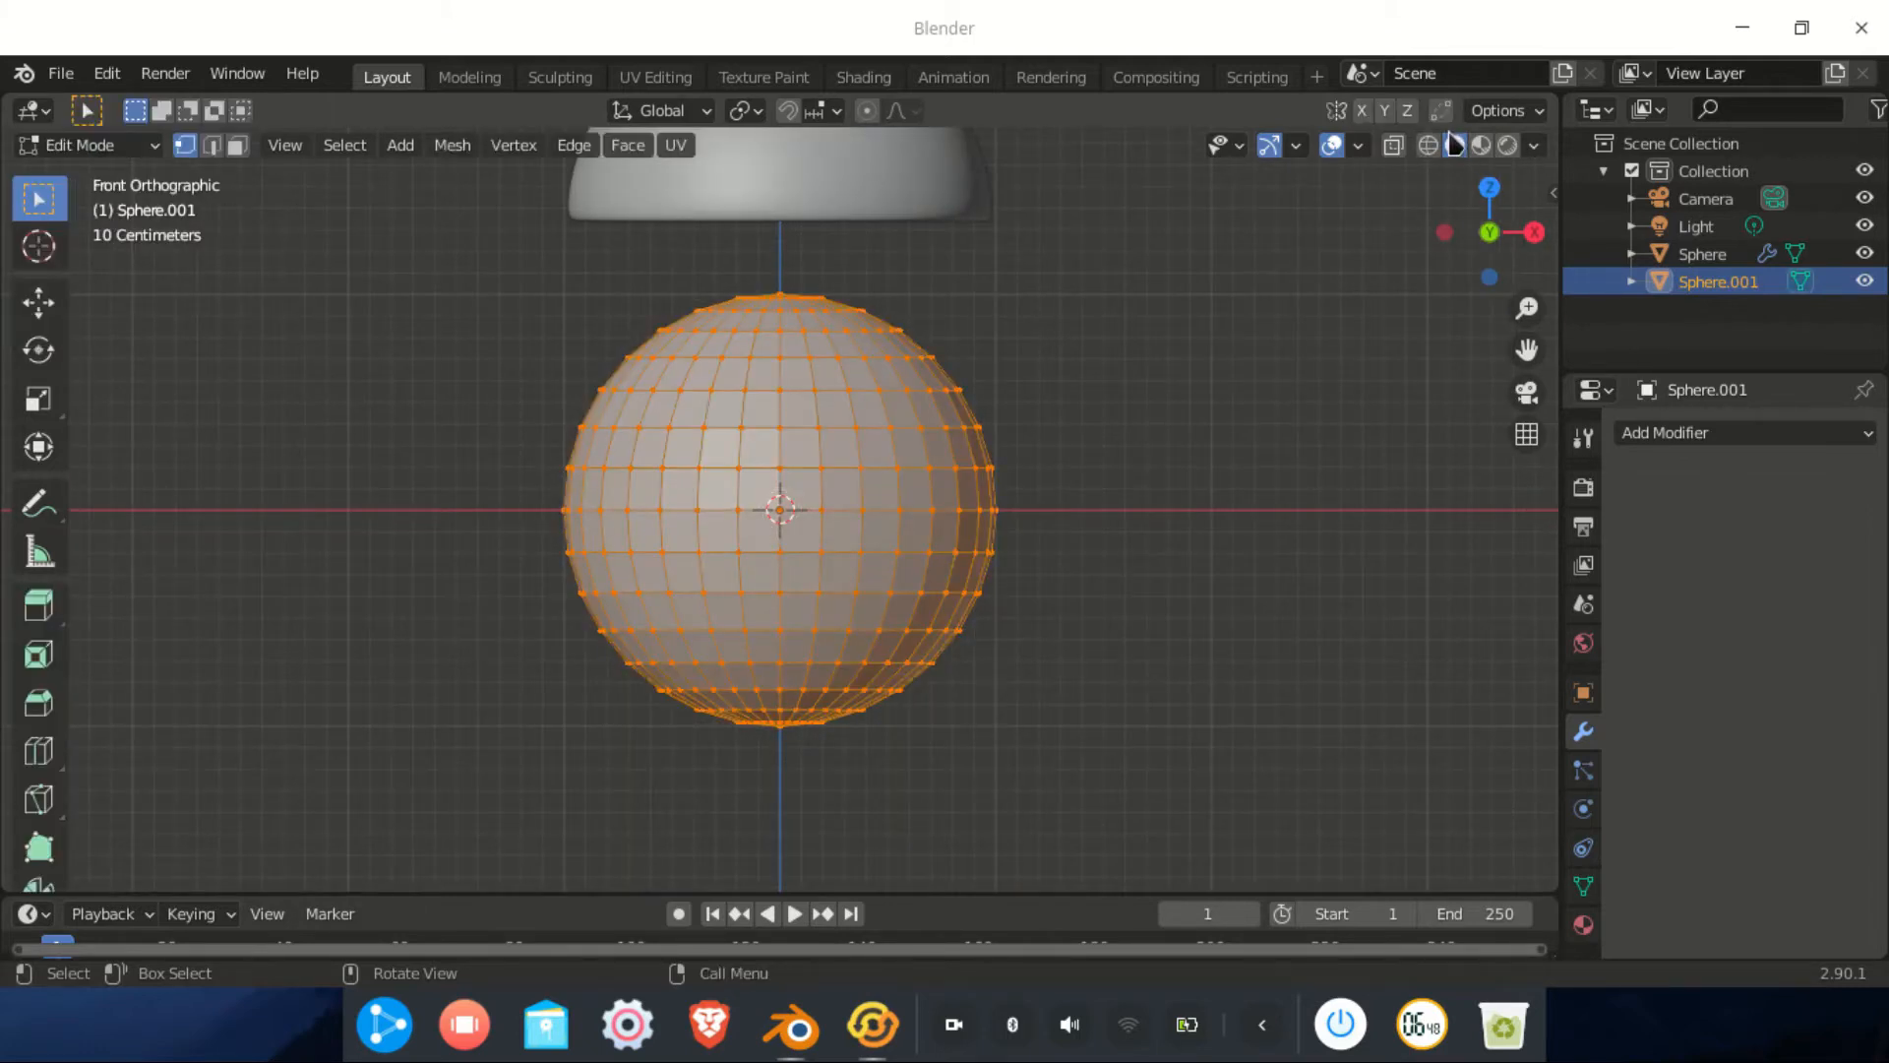
{"action": "left_click", "coordinate": [1428, 146]}
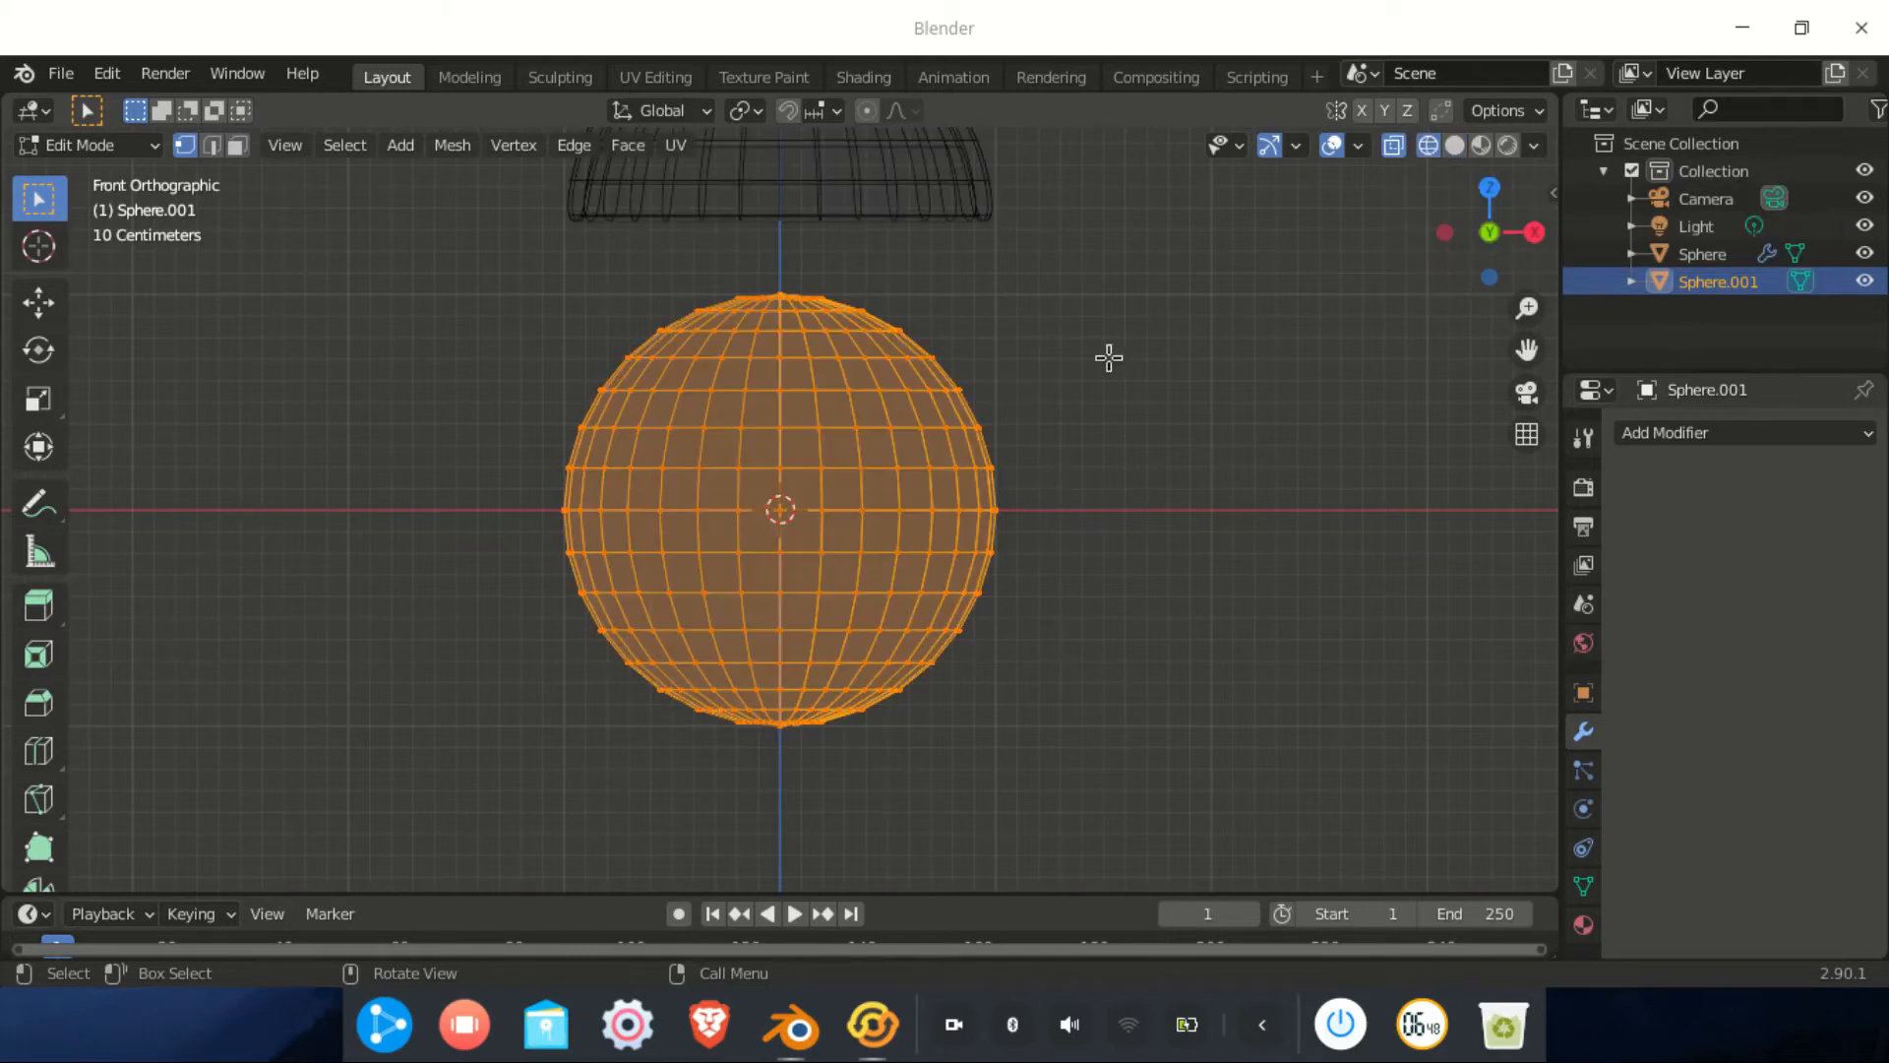
{"action": "left_click_drag", "start_coordinate": [1263, 236], "coordinate": [367, 527]}
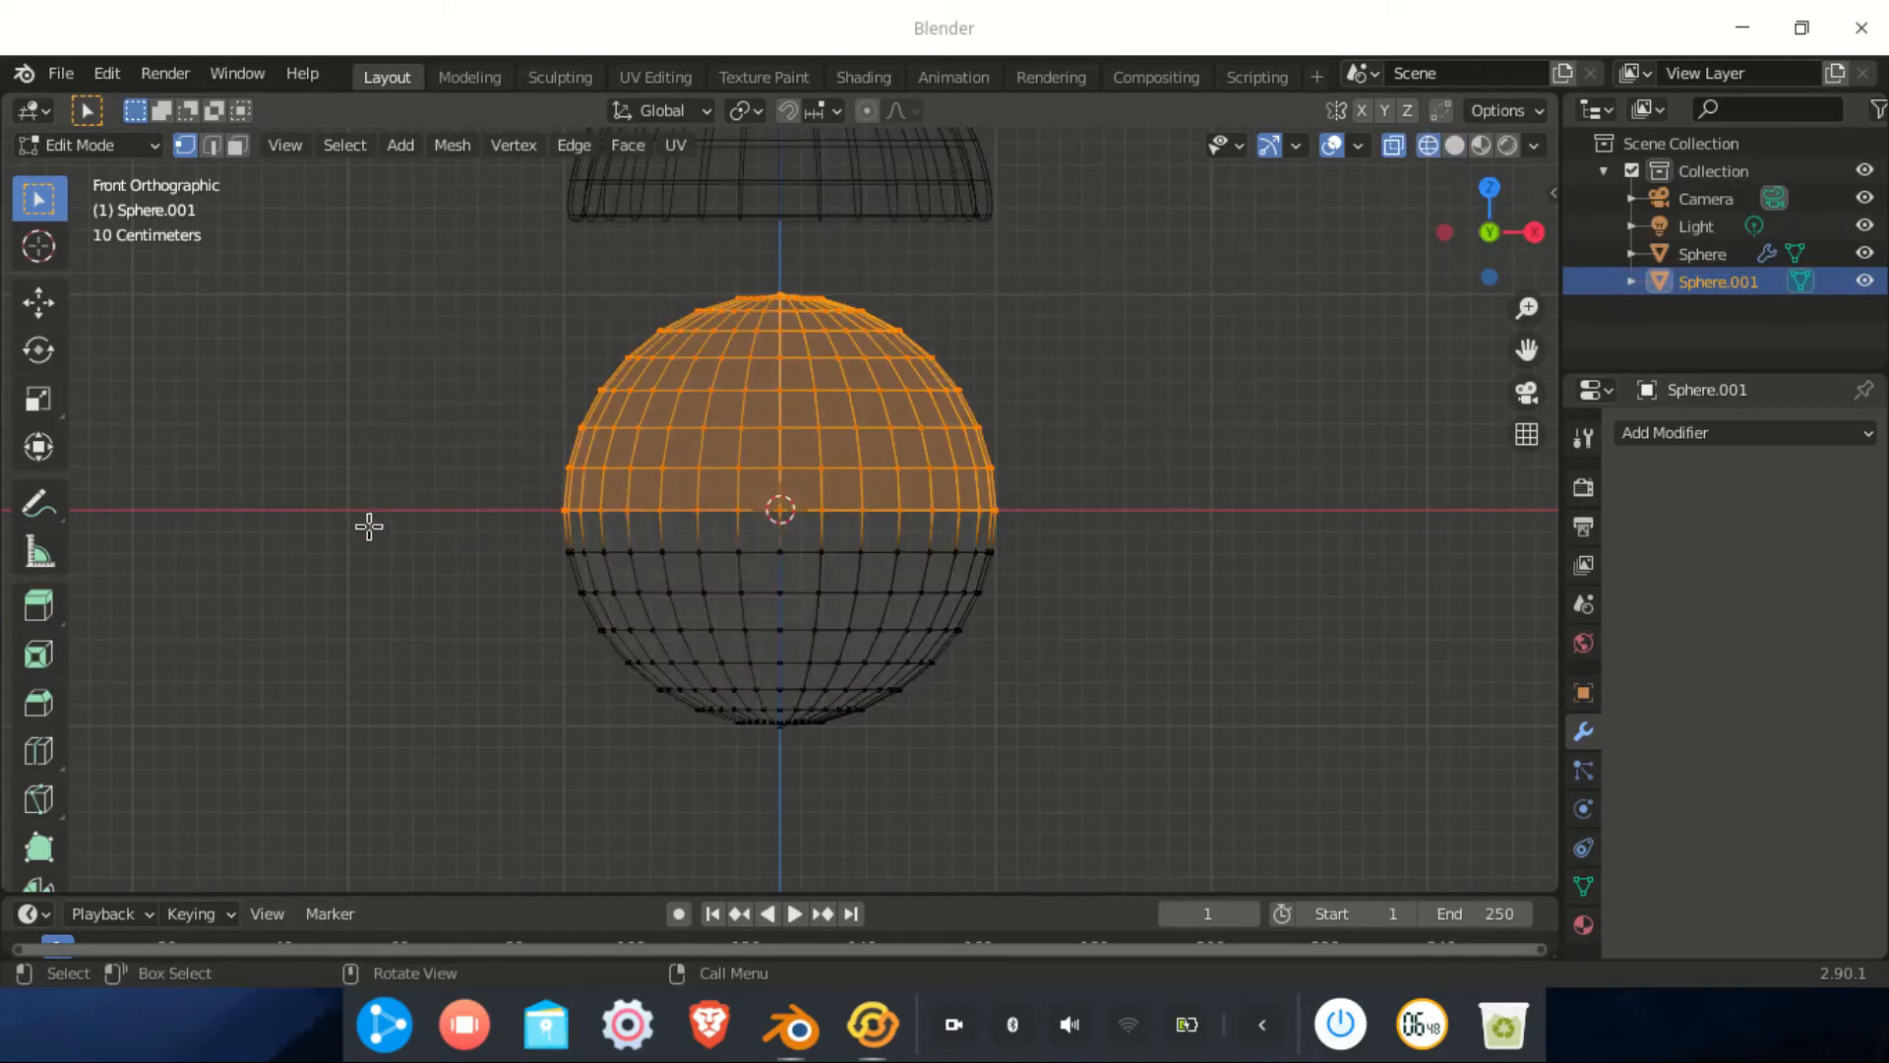
{"action": "key", "text": "x"}
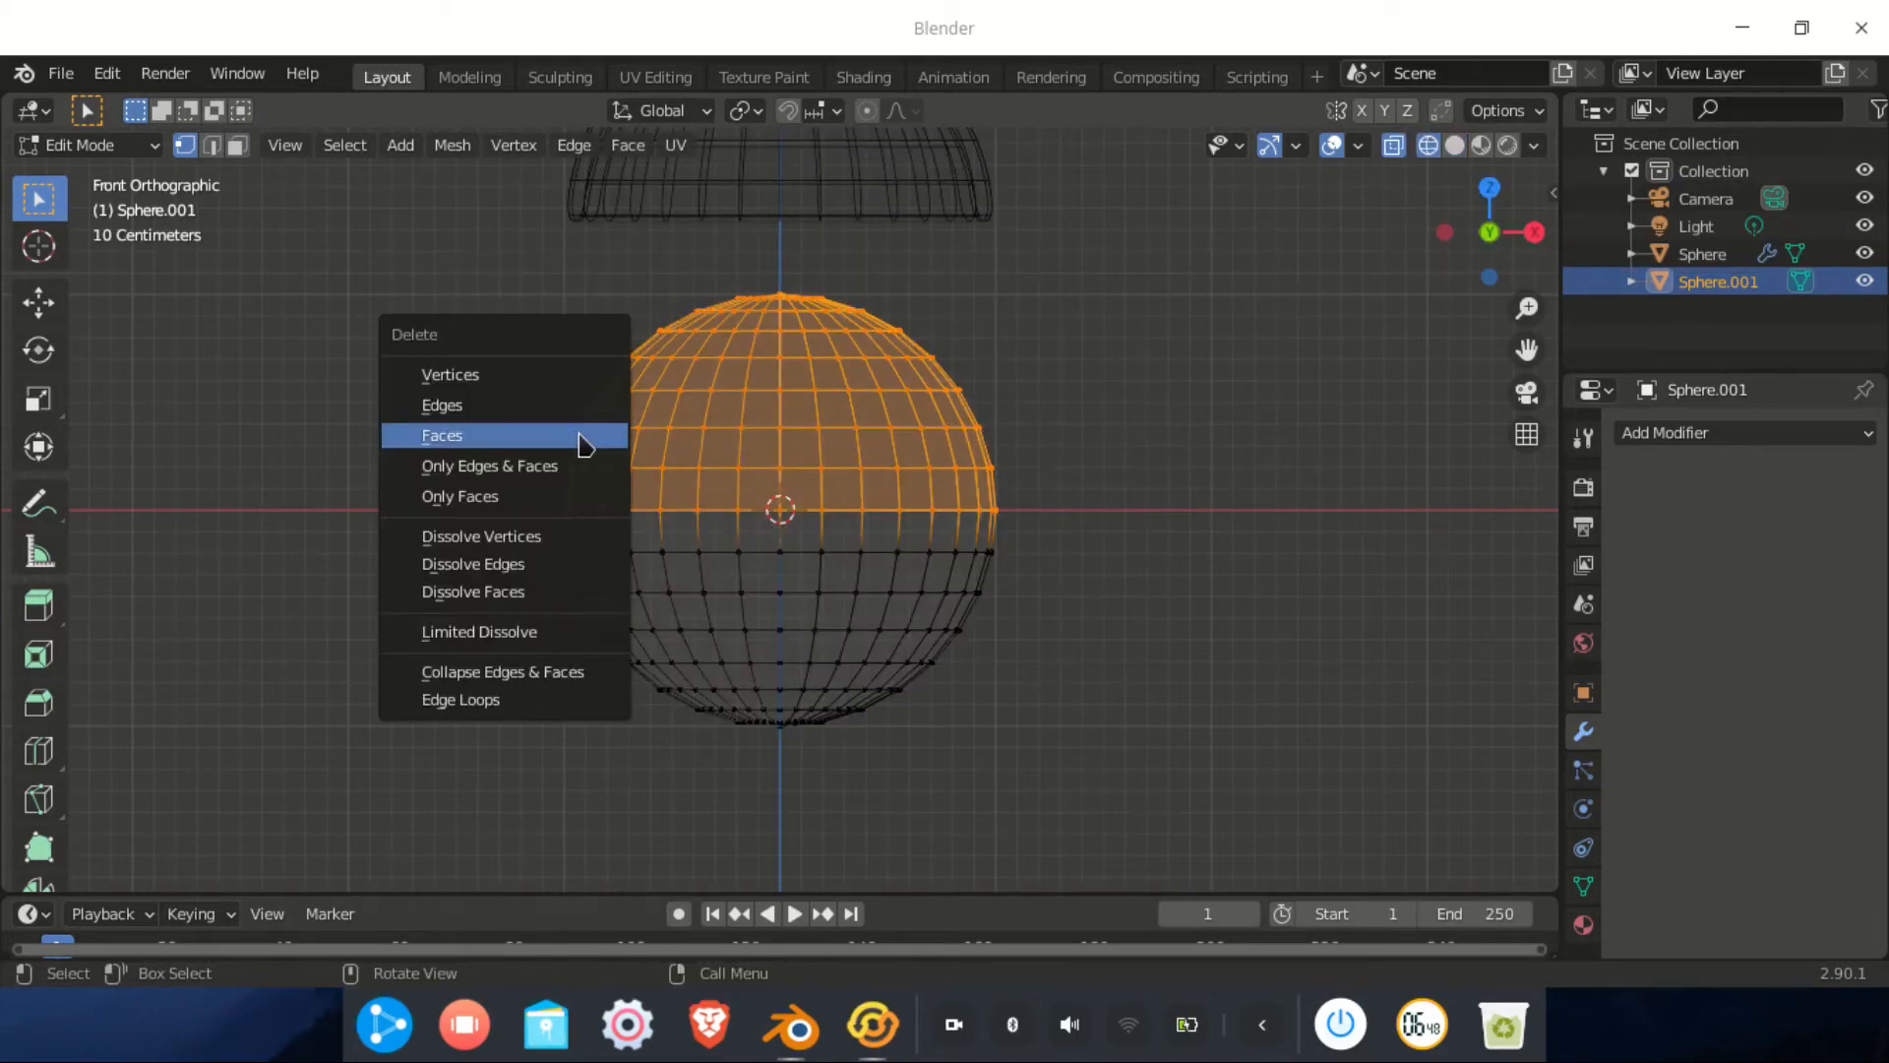
{"action": "left_click", "coordinate": [580, 443]}
{"action": "left_click_drag", "start_coordinate": [1214, 348], "coordinate": [285, 868]}
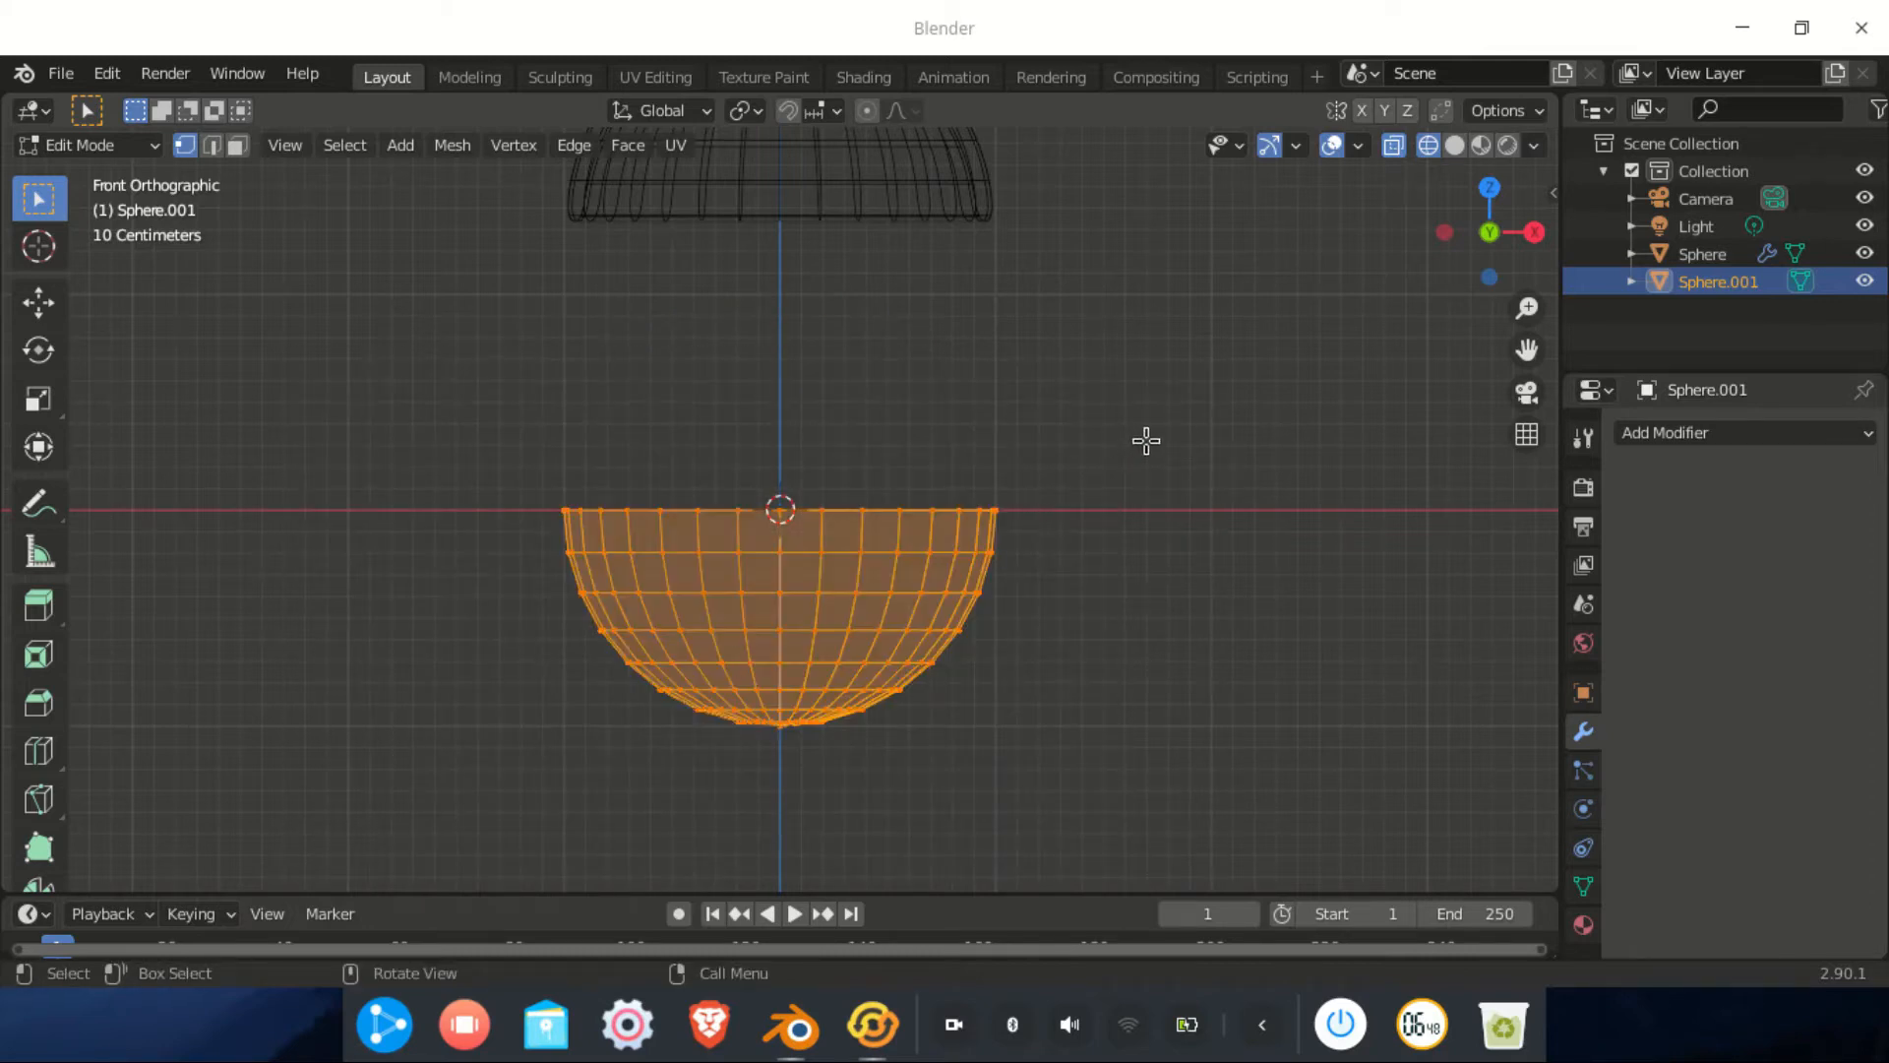
Squash the hemisphere to about half its height with the Scale tool
{"action": "key", "text": "s"}
{"action": "key", "text": "z"}
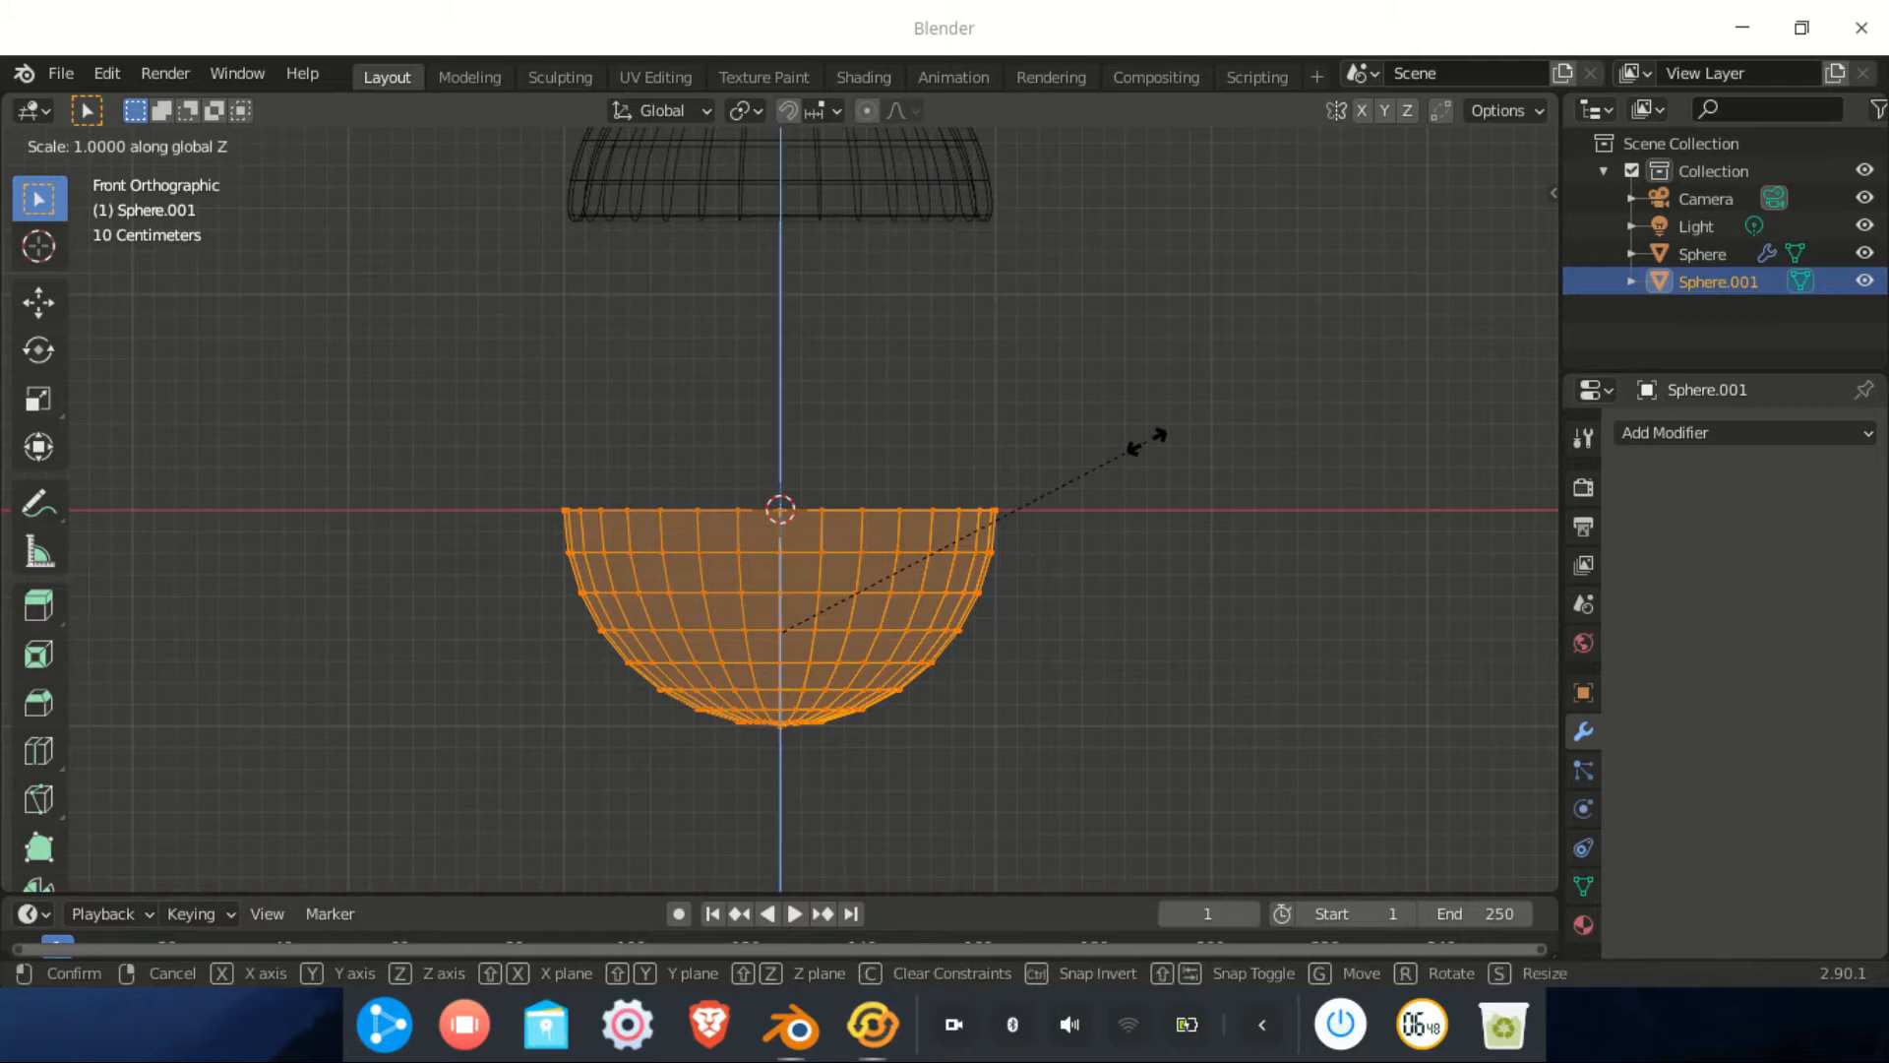
{"action": "right_click", "coordinate": [929, 519]}
{"action": "left_click", "coordinate": [38, 399]}
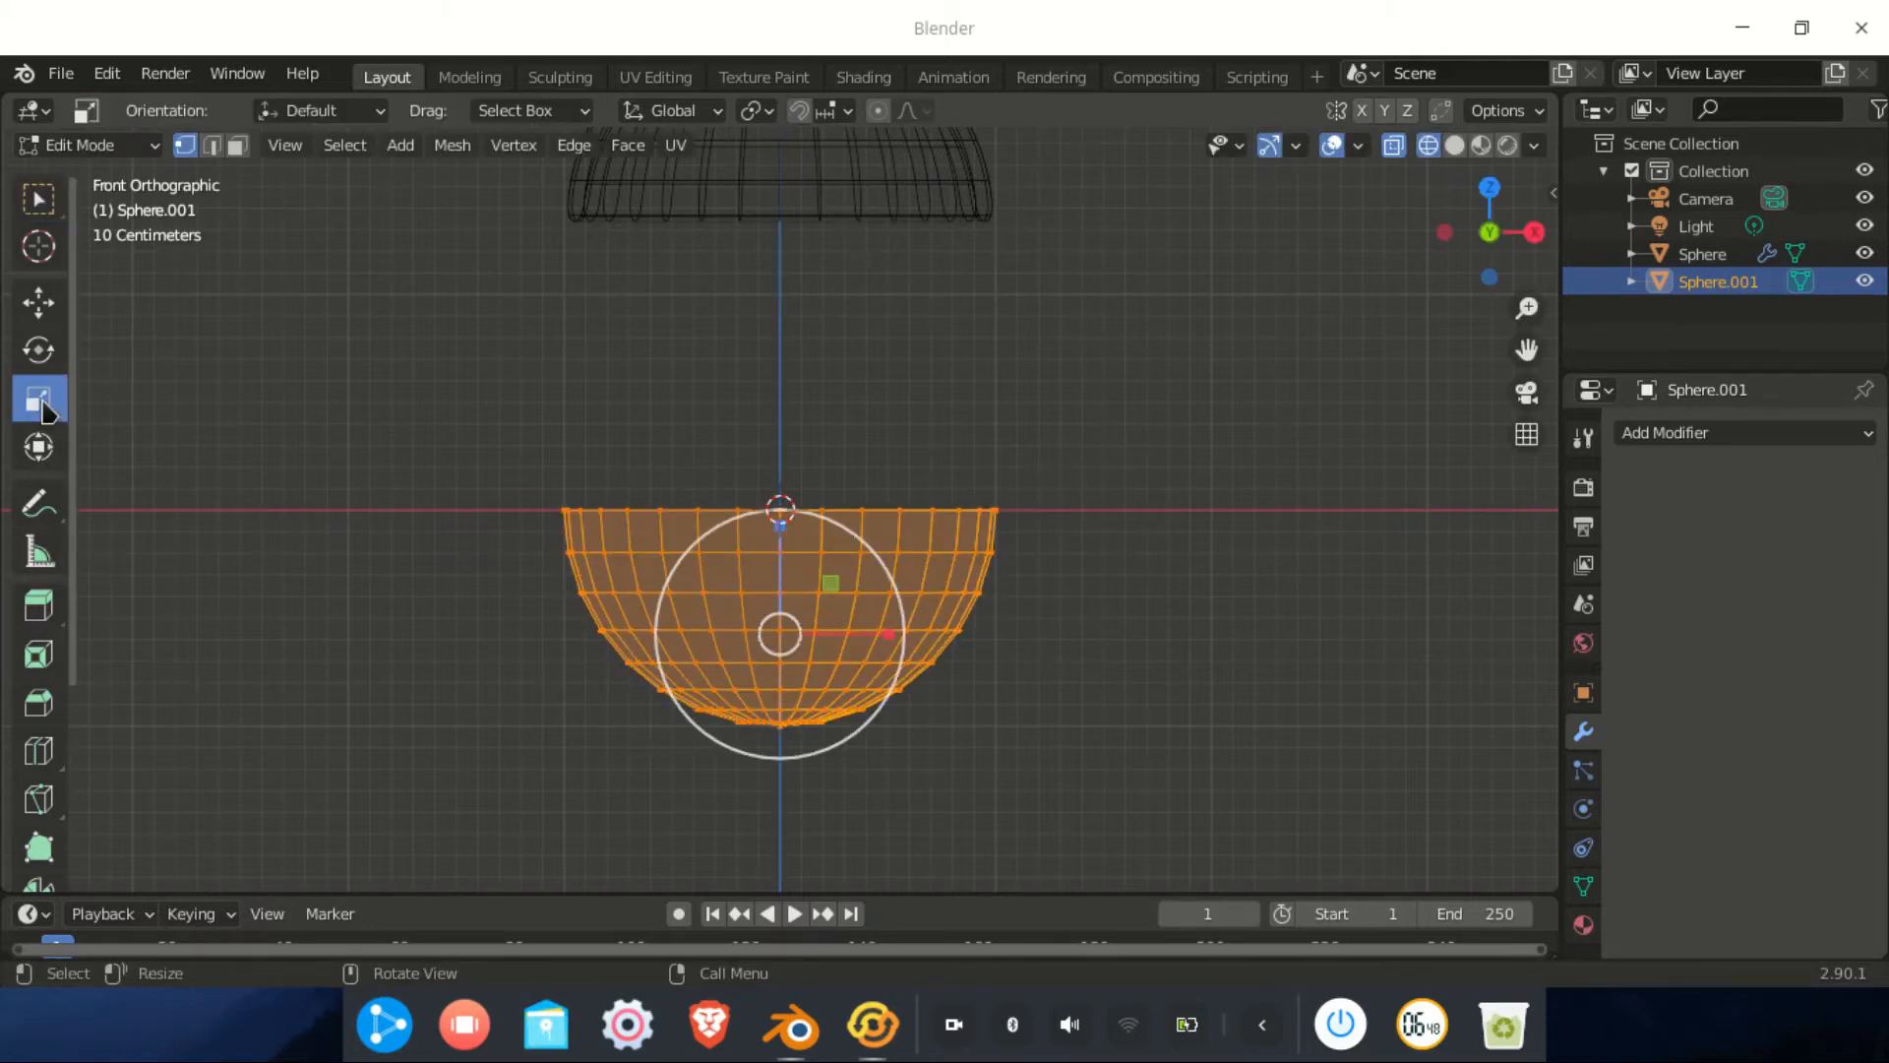
{"action": "left_click_drag", "start_coordinate": [782, 517], "coordinate": [778, 591]}
{"action": "key", "text": "Tab"}
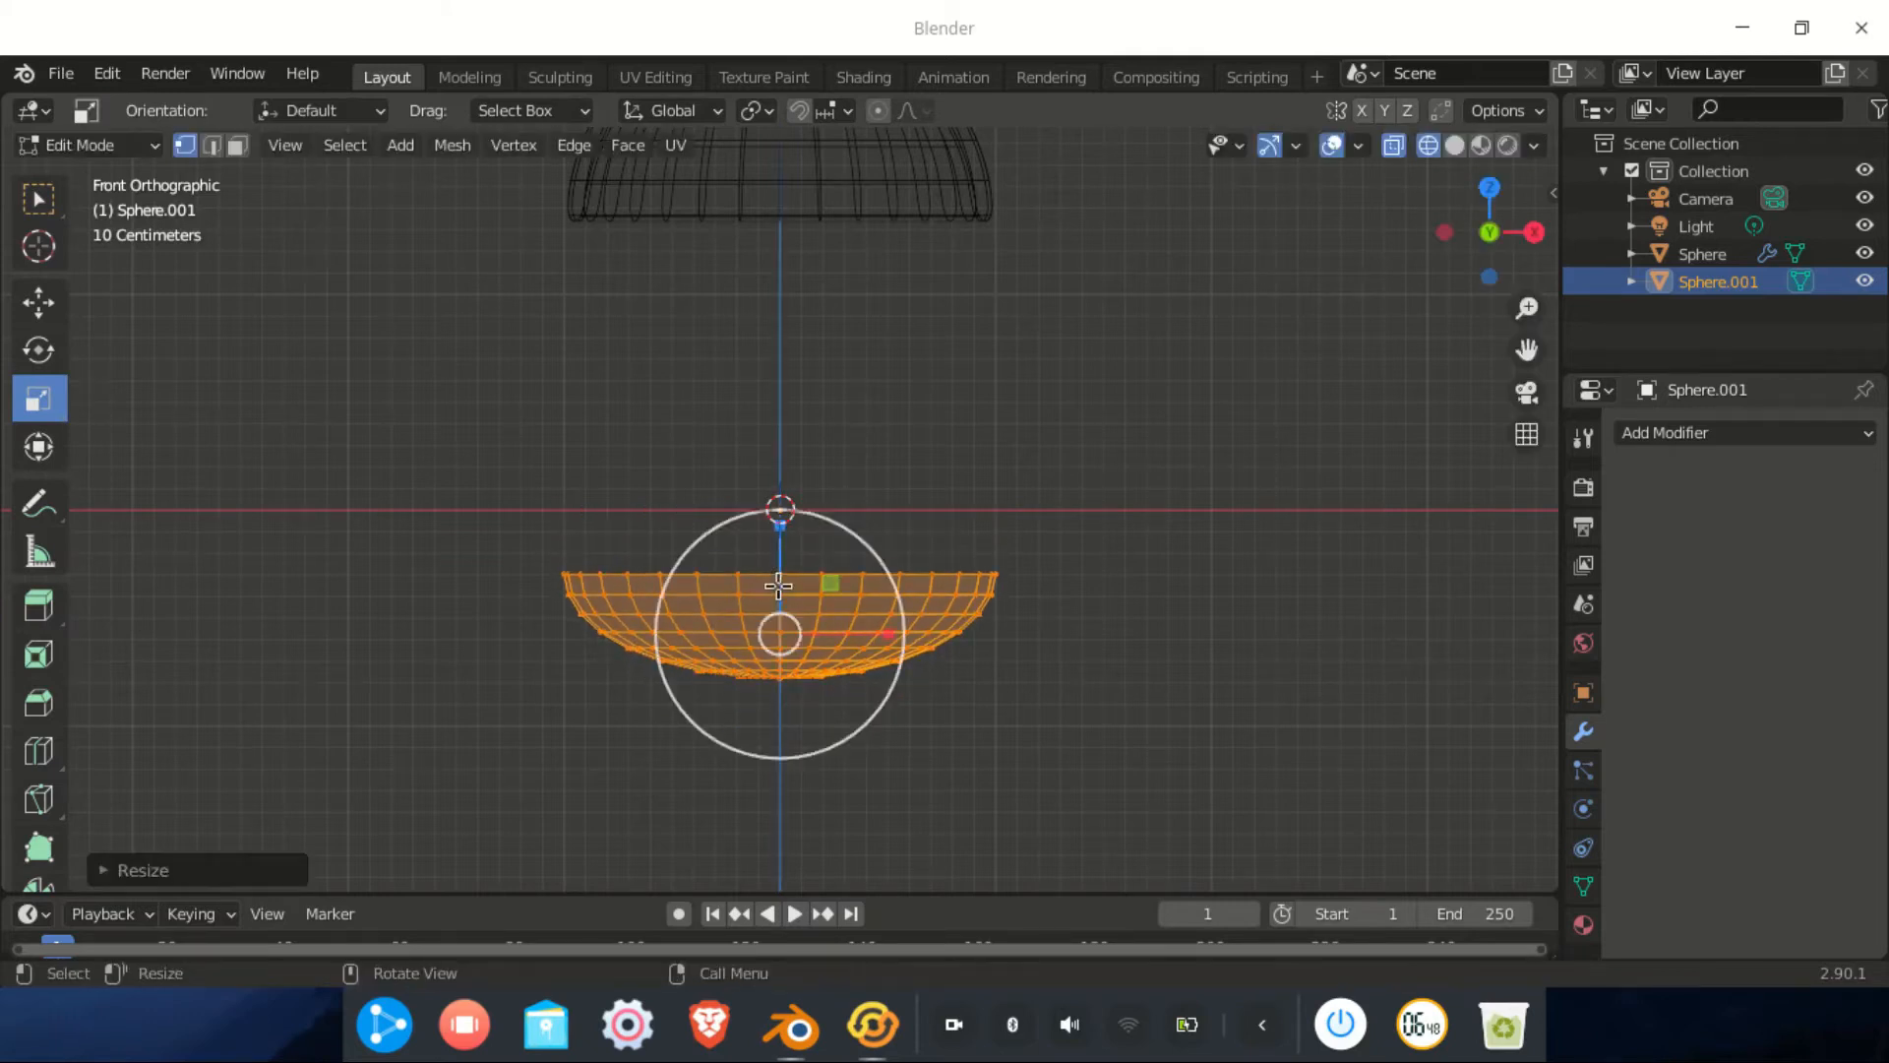
Deselect everything and select the dish's top rim loop
{"action": "scroll", "coordinate": [945, 596], "scroll_direction": "up", "scroll_amount": 2}
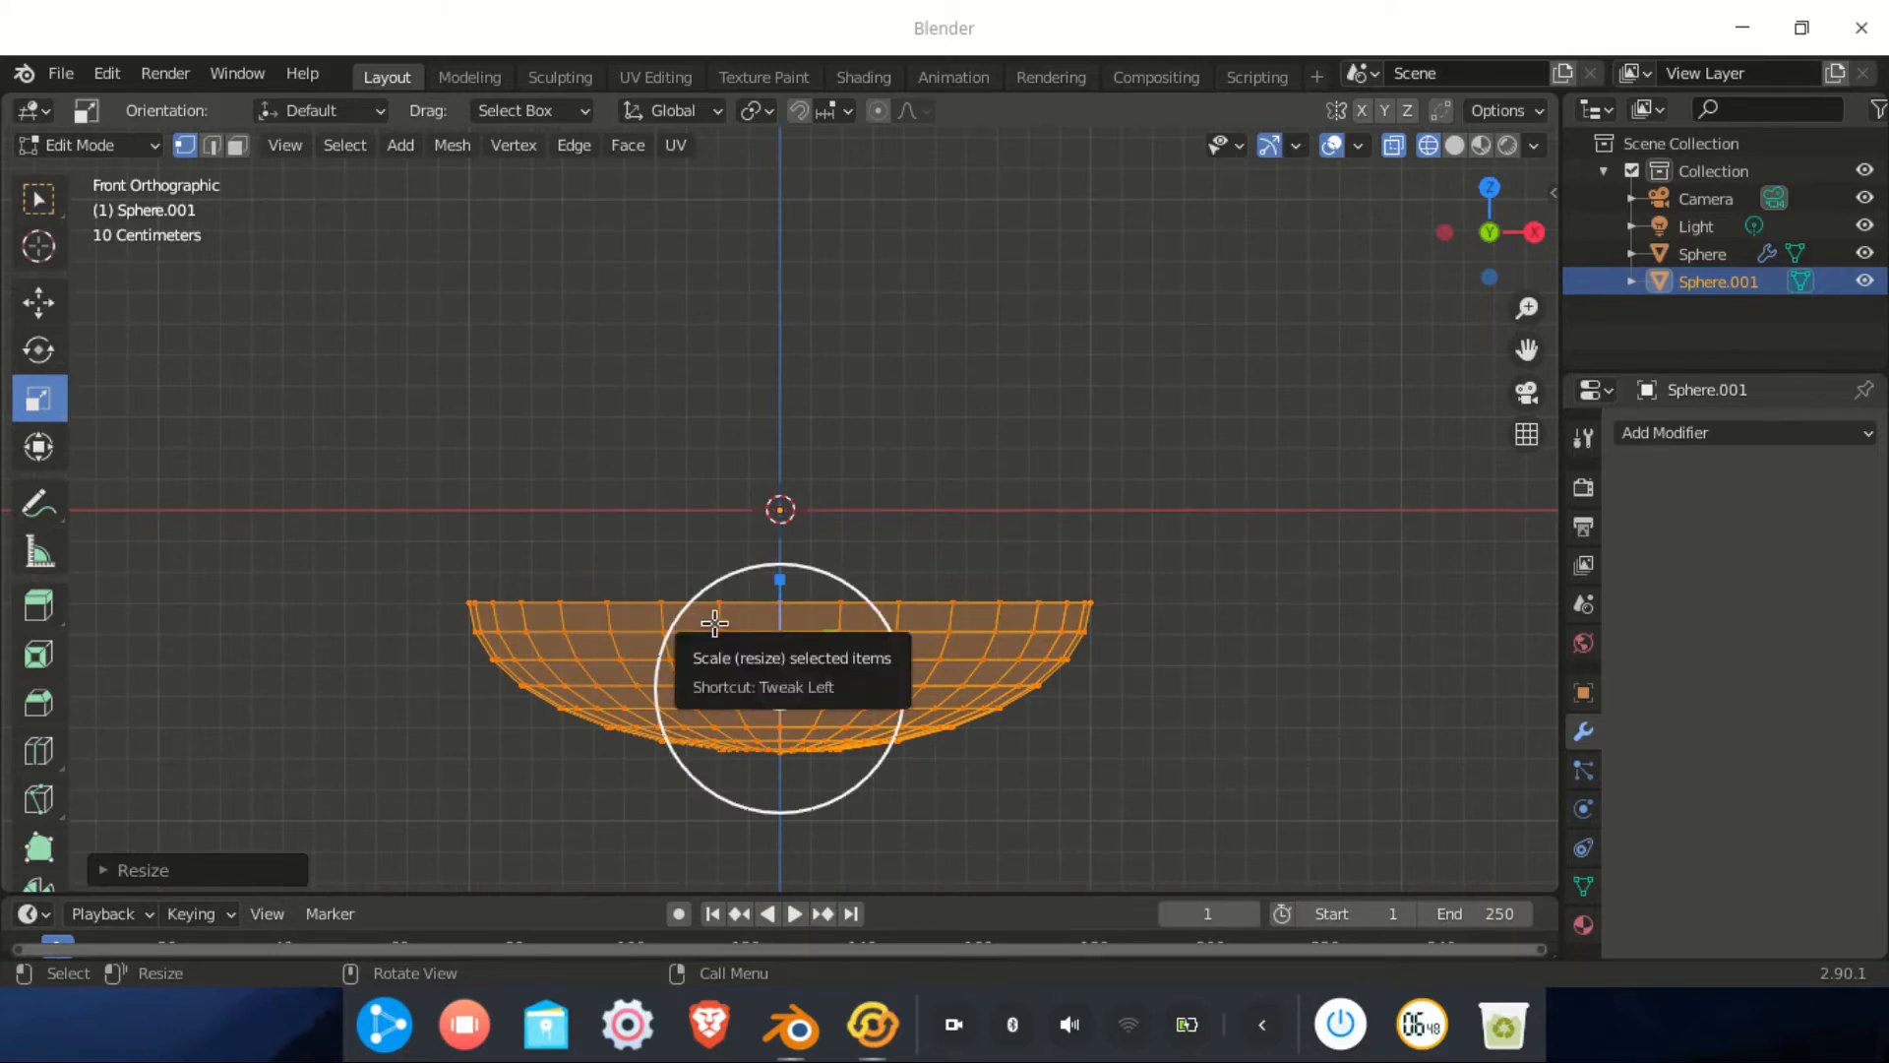
{"action": "left_click", "coordinate": [862, 366]}
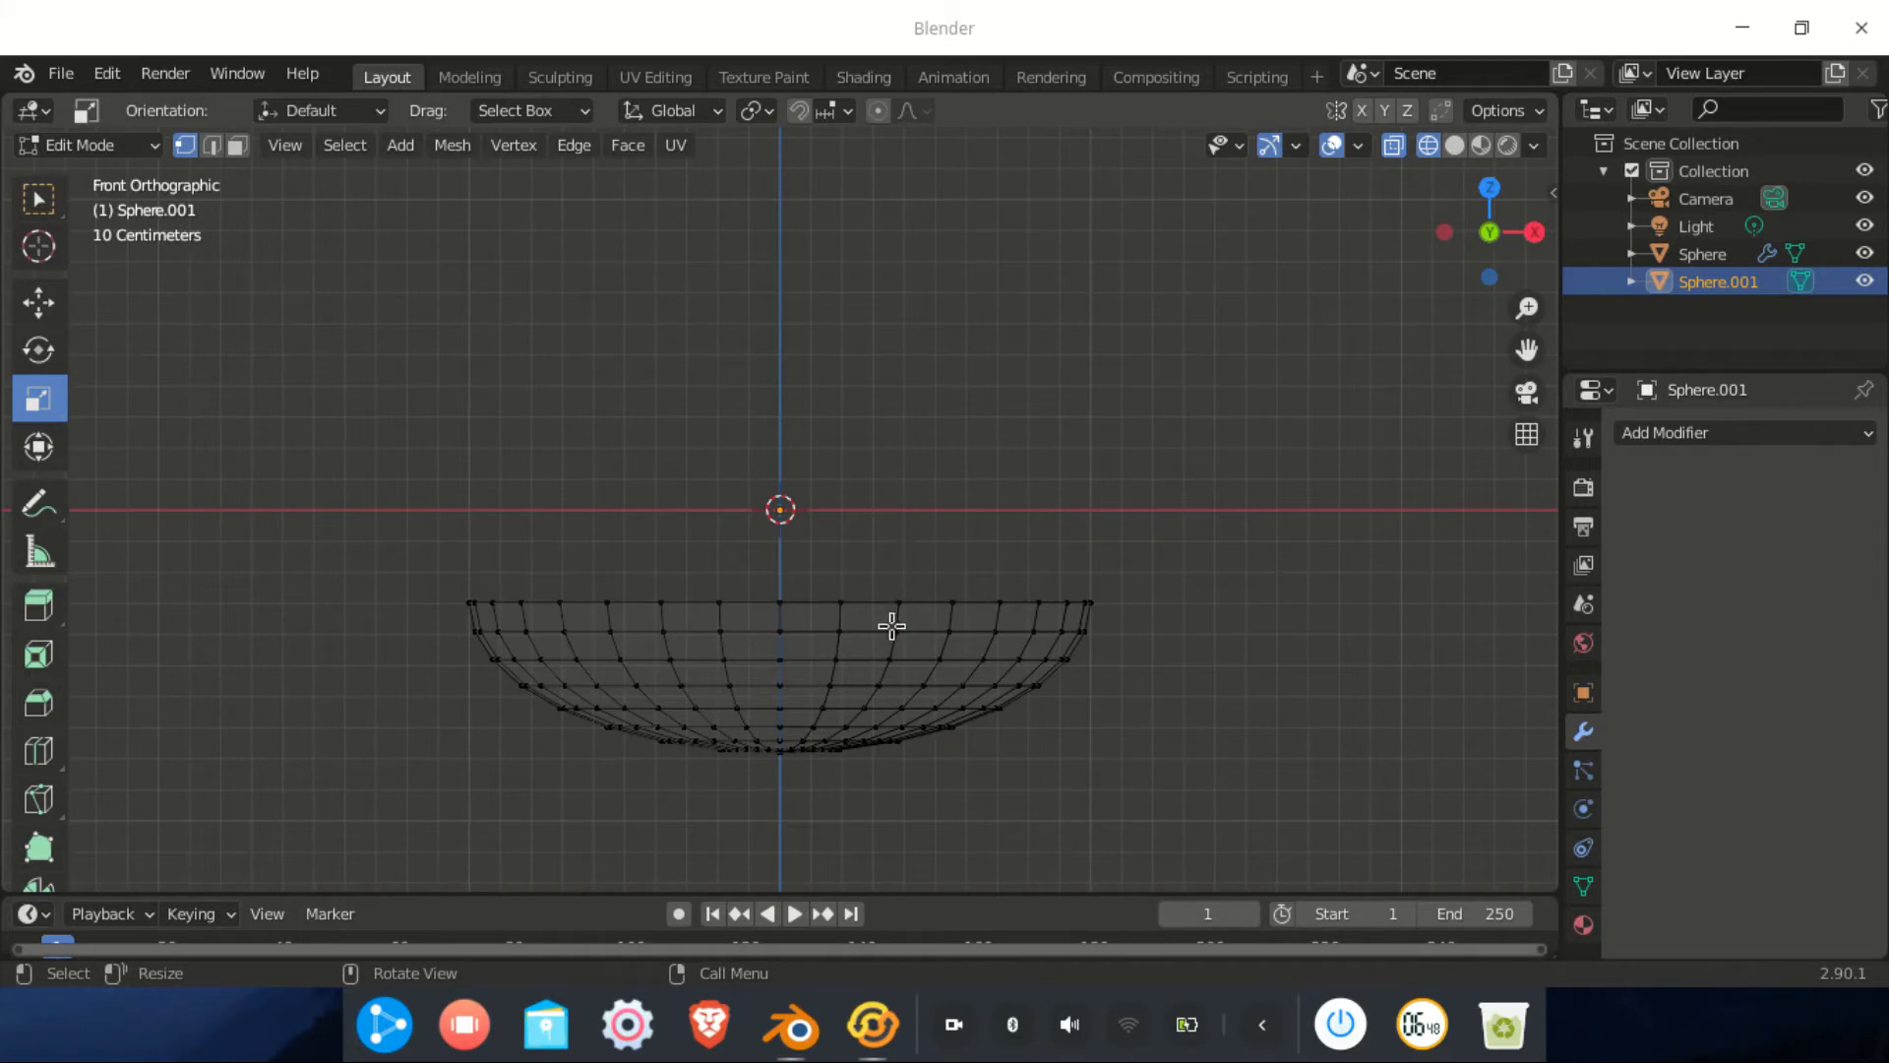
{"action": "left_click", "coordinate": [807, 592], "text": "alt"}
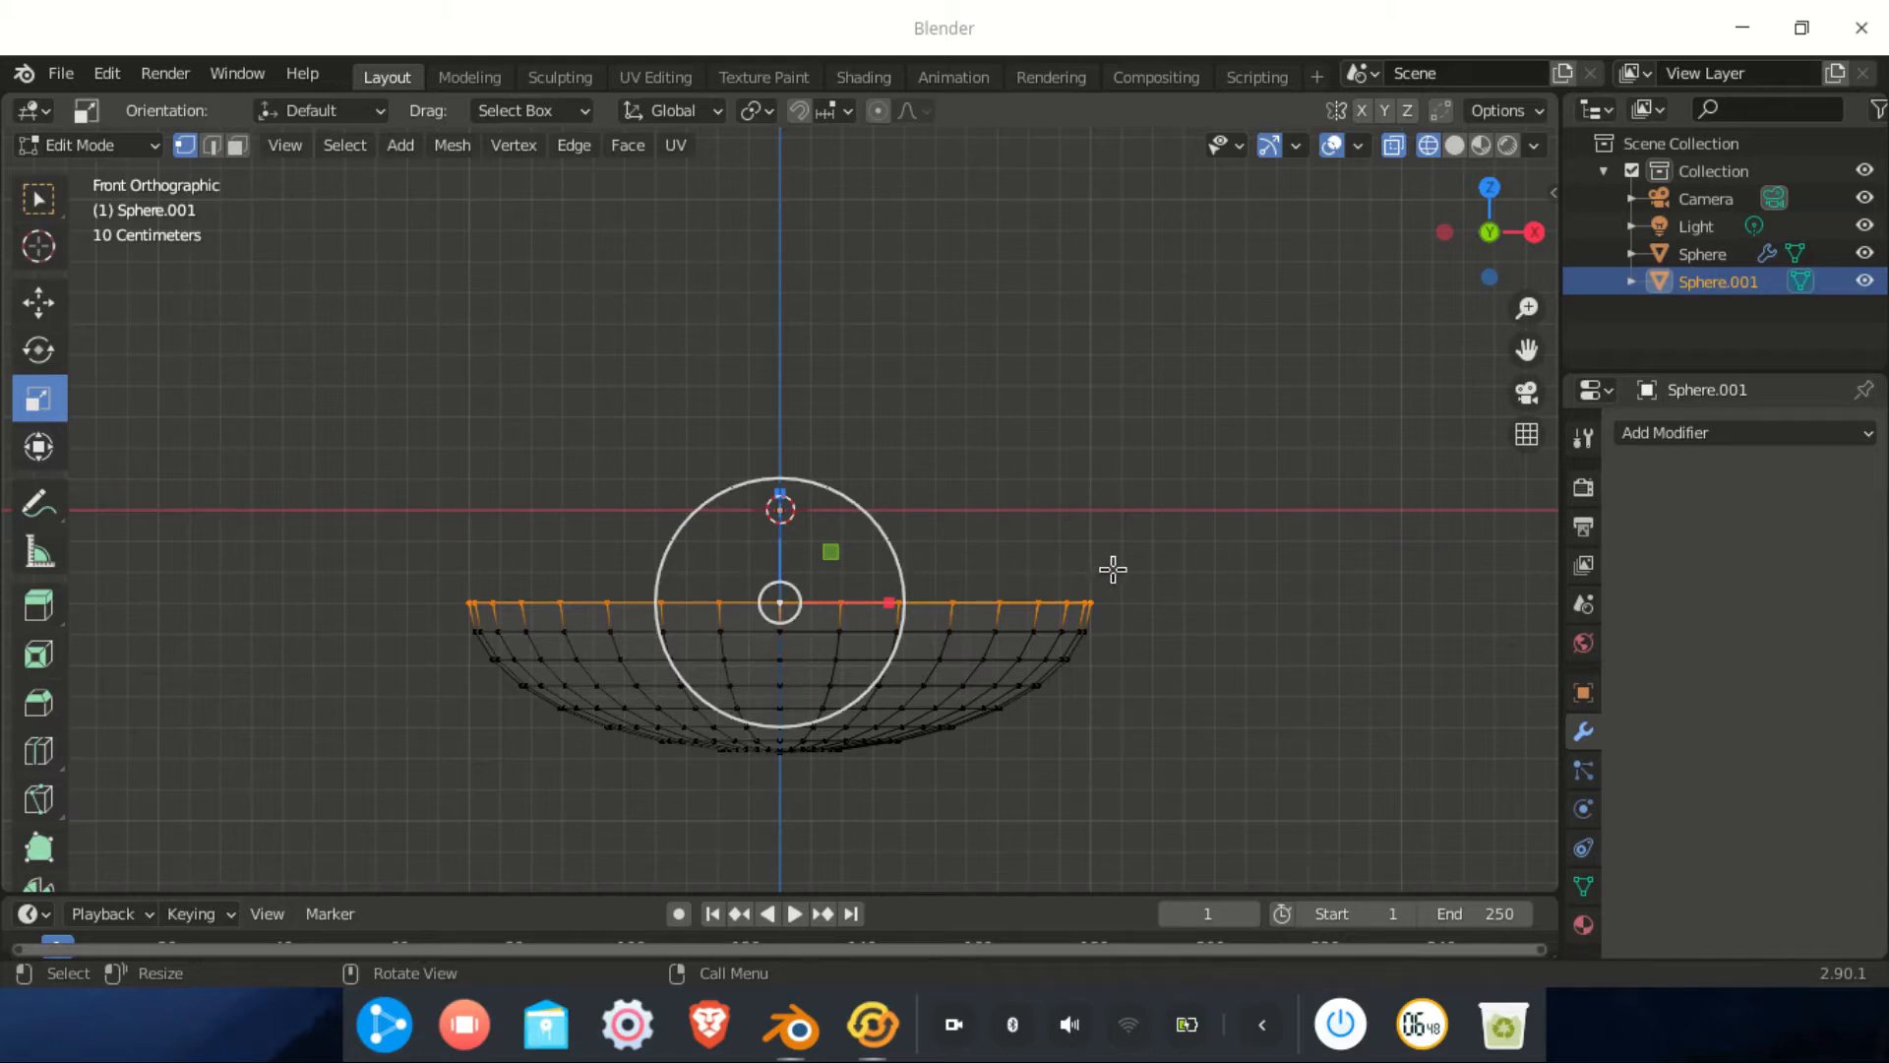
Extrude the dish's rim straight up into vertical walls, then box-select the bowl's left half
{"action": "key", "text": "e"}
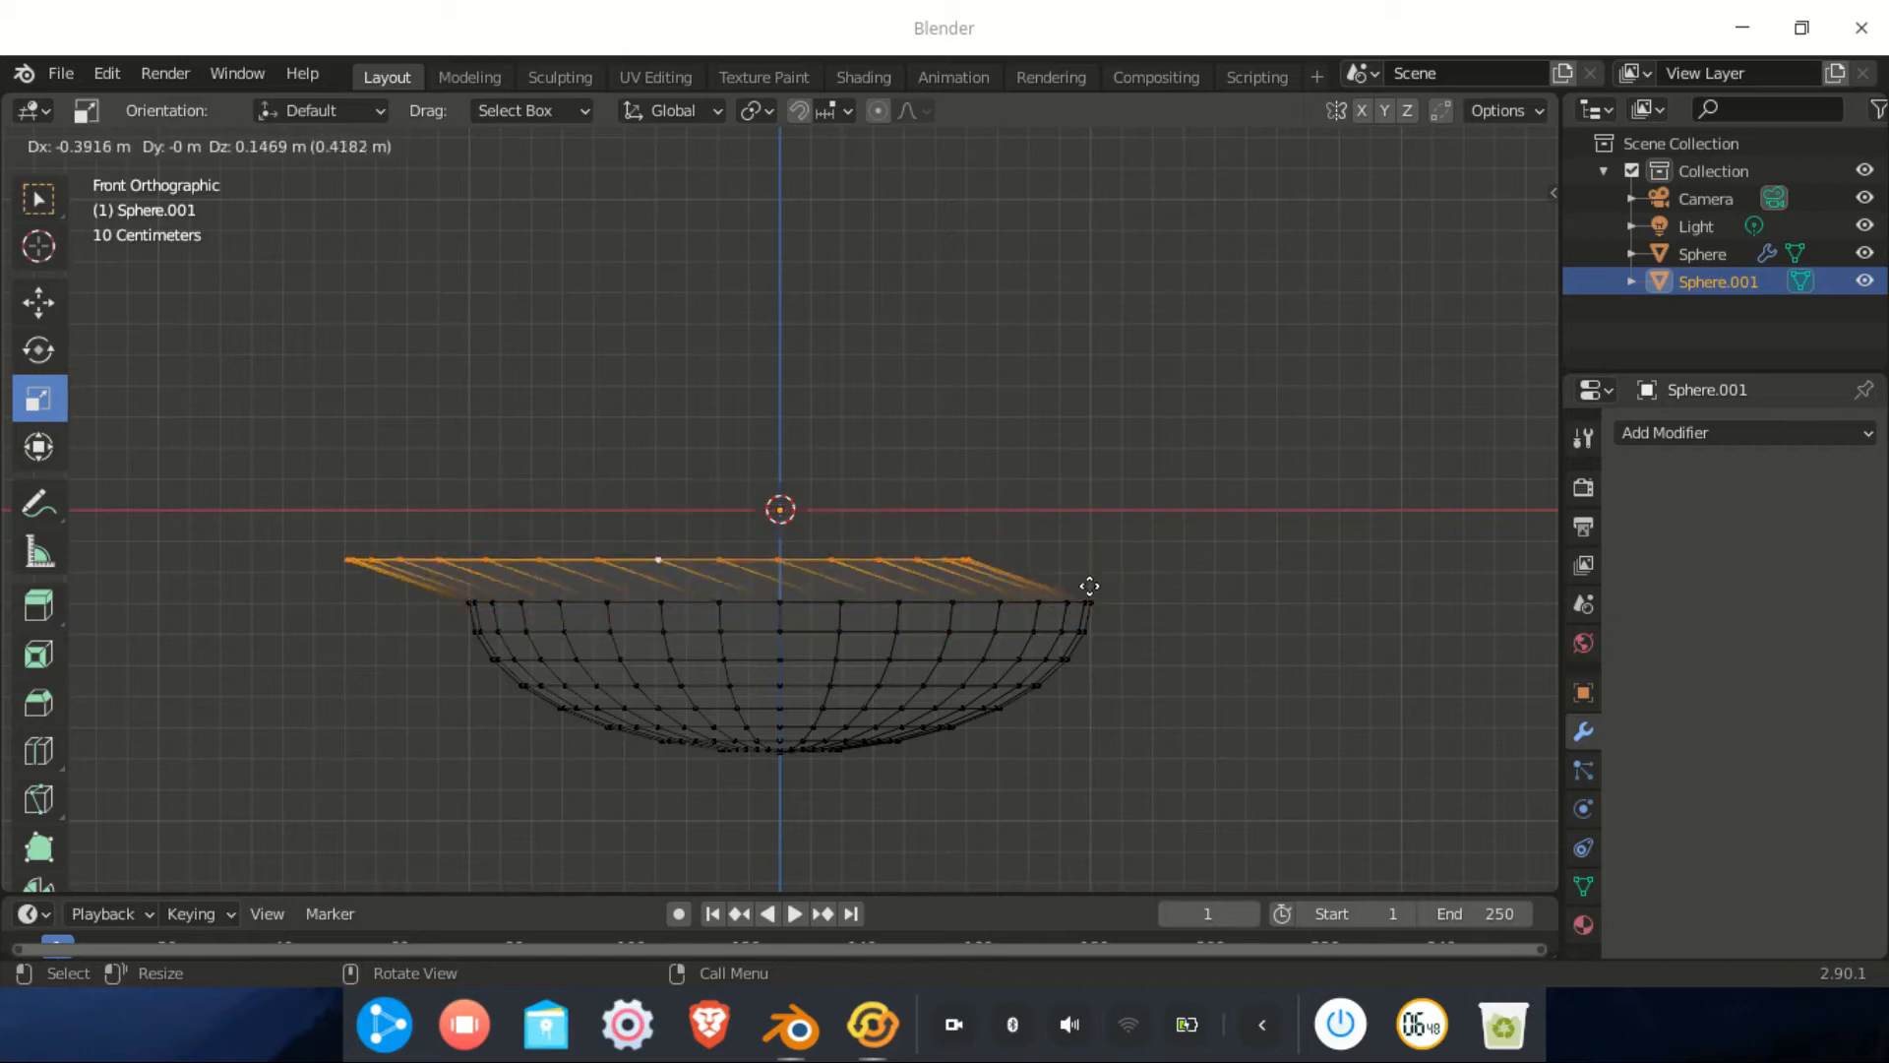
{"action": "right_click", "coordinate": [1185, 584]}
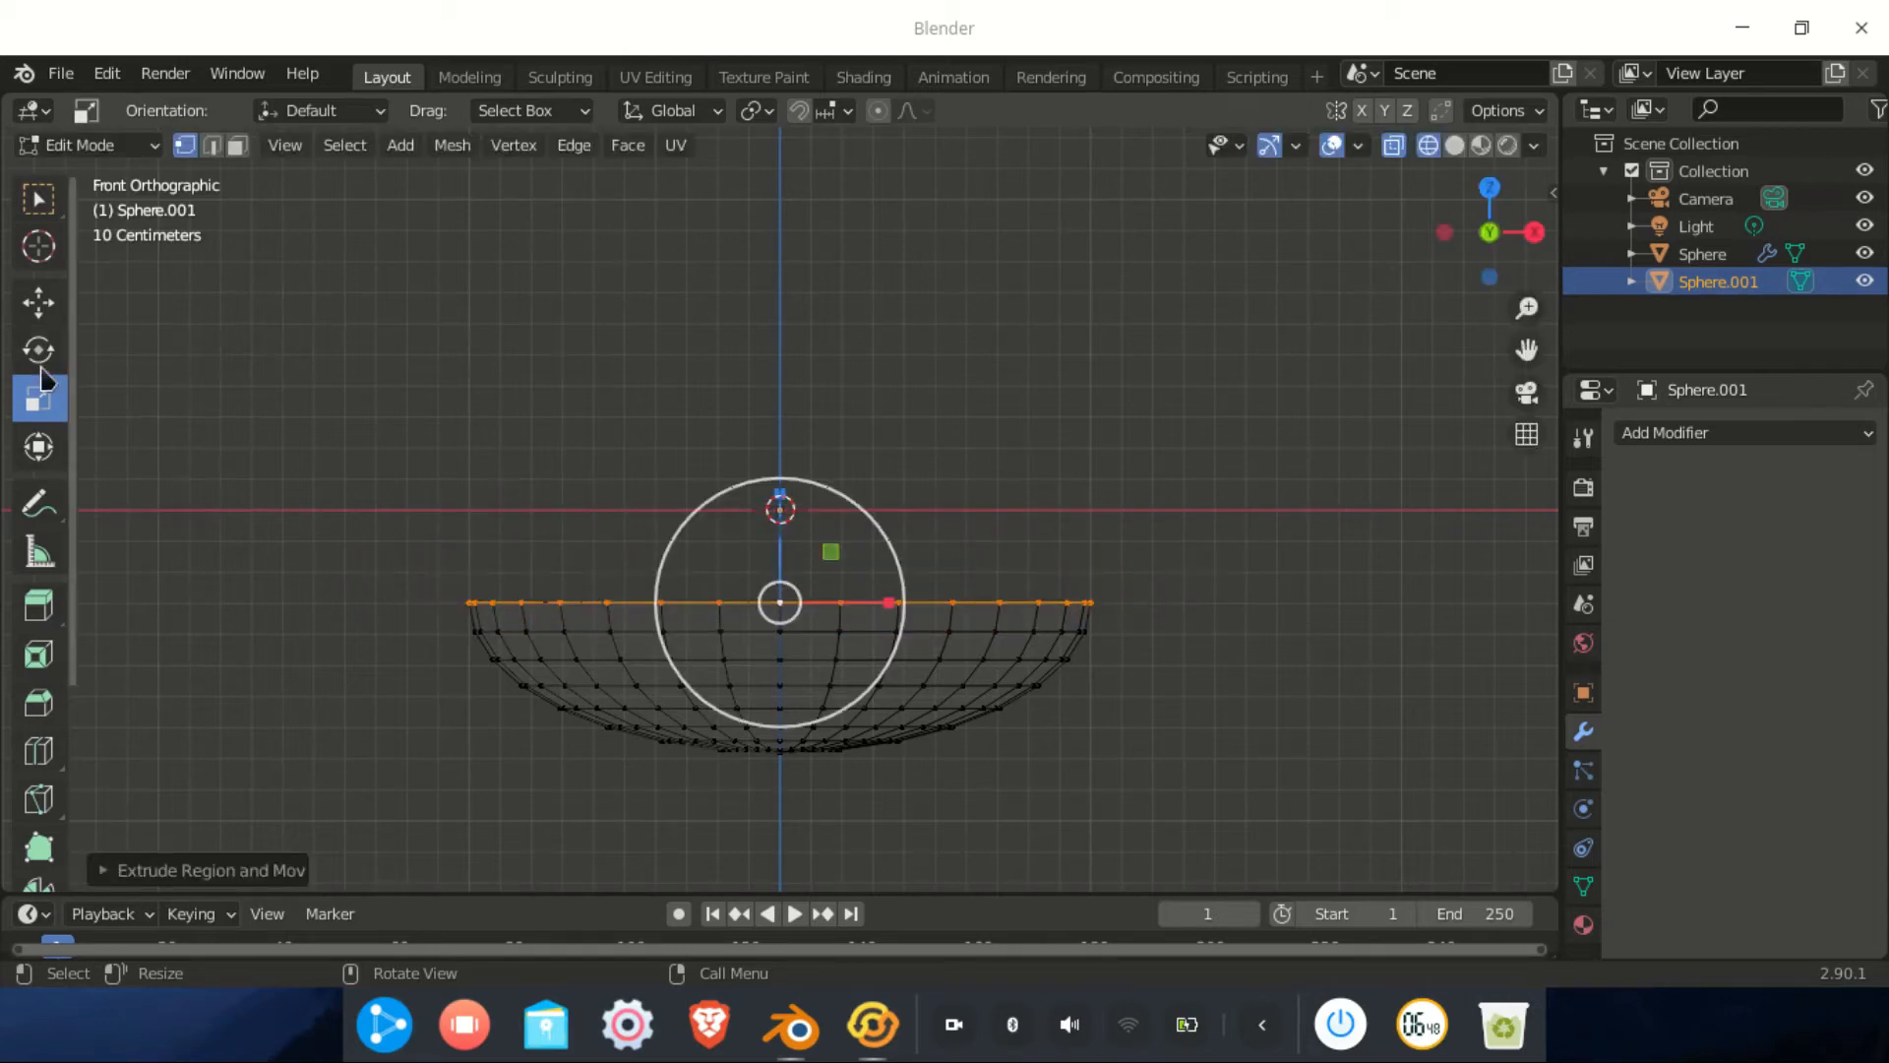
{"action": "left_click", "coordinate": [42, 311]}
{"action": "left_click_drag", "start_coordinate": [782, 533], "coordinate": [782, 446]}
{"action": "scroll", "coordinate": [885, 551], "scroll_direction": "down", "scroll_amount": 2}
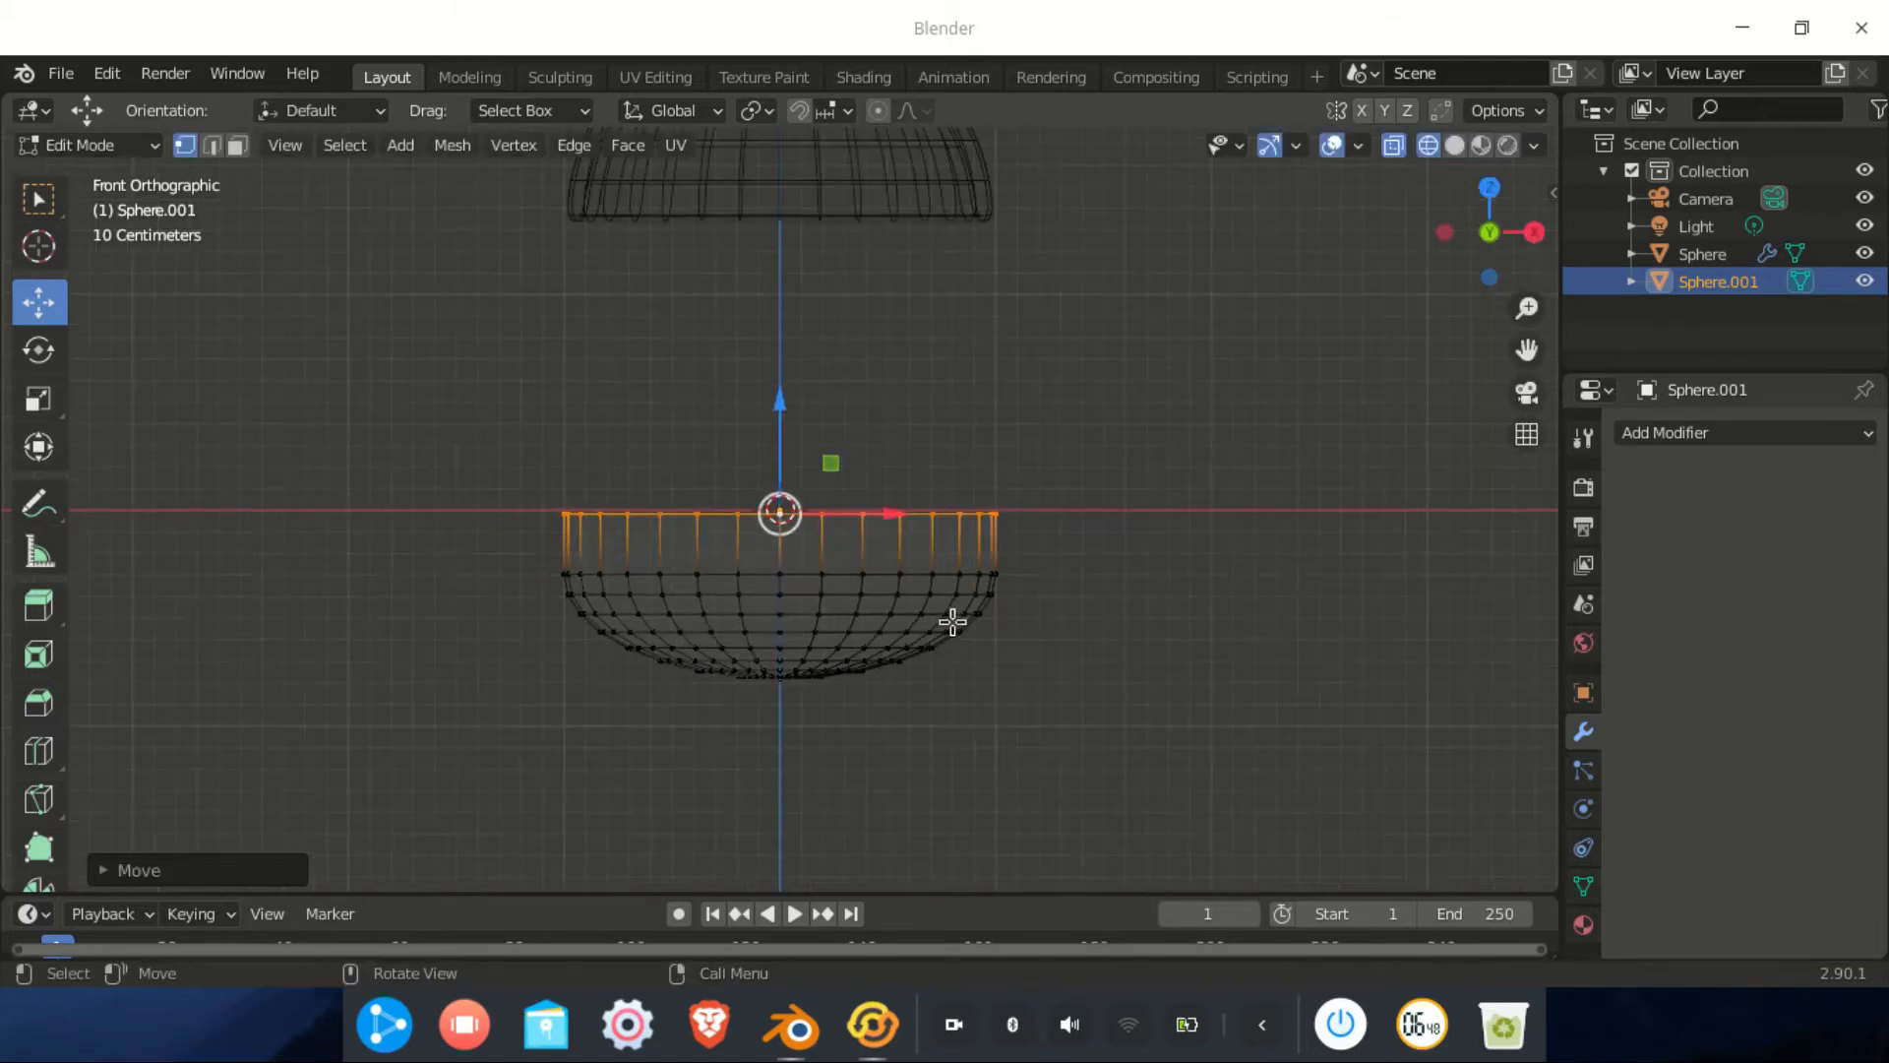
{"action": "scroll", "coordinate": [726, 708], "scroll_direction": "up", "scroll_amount": 4}
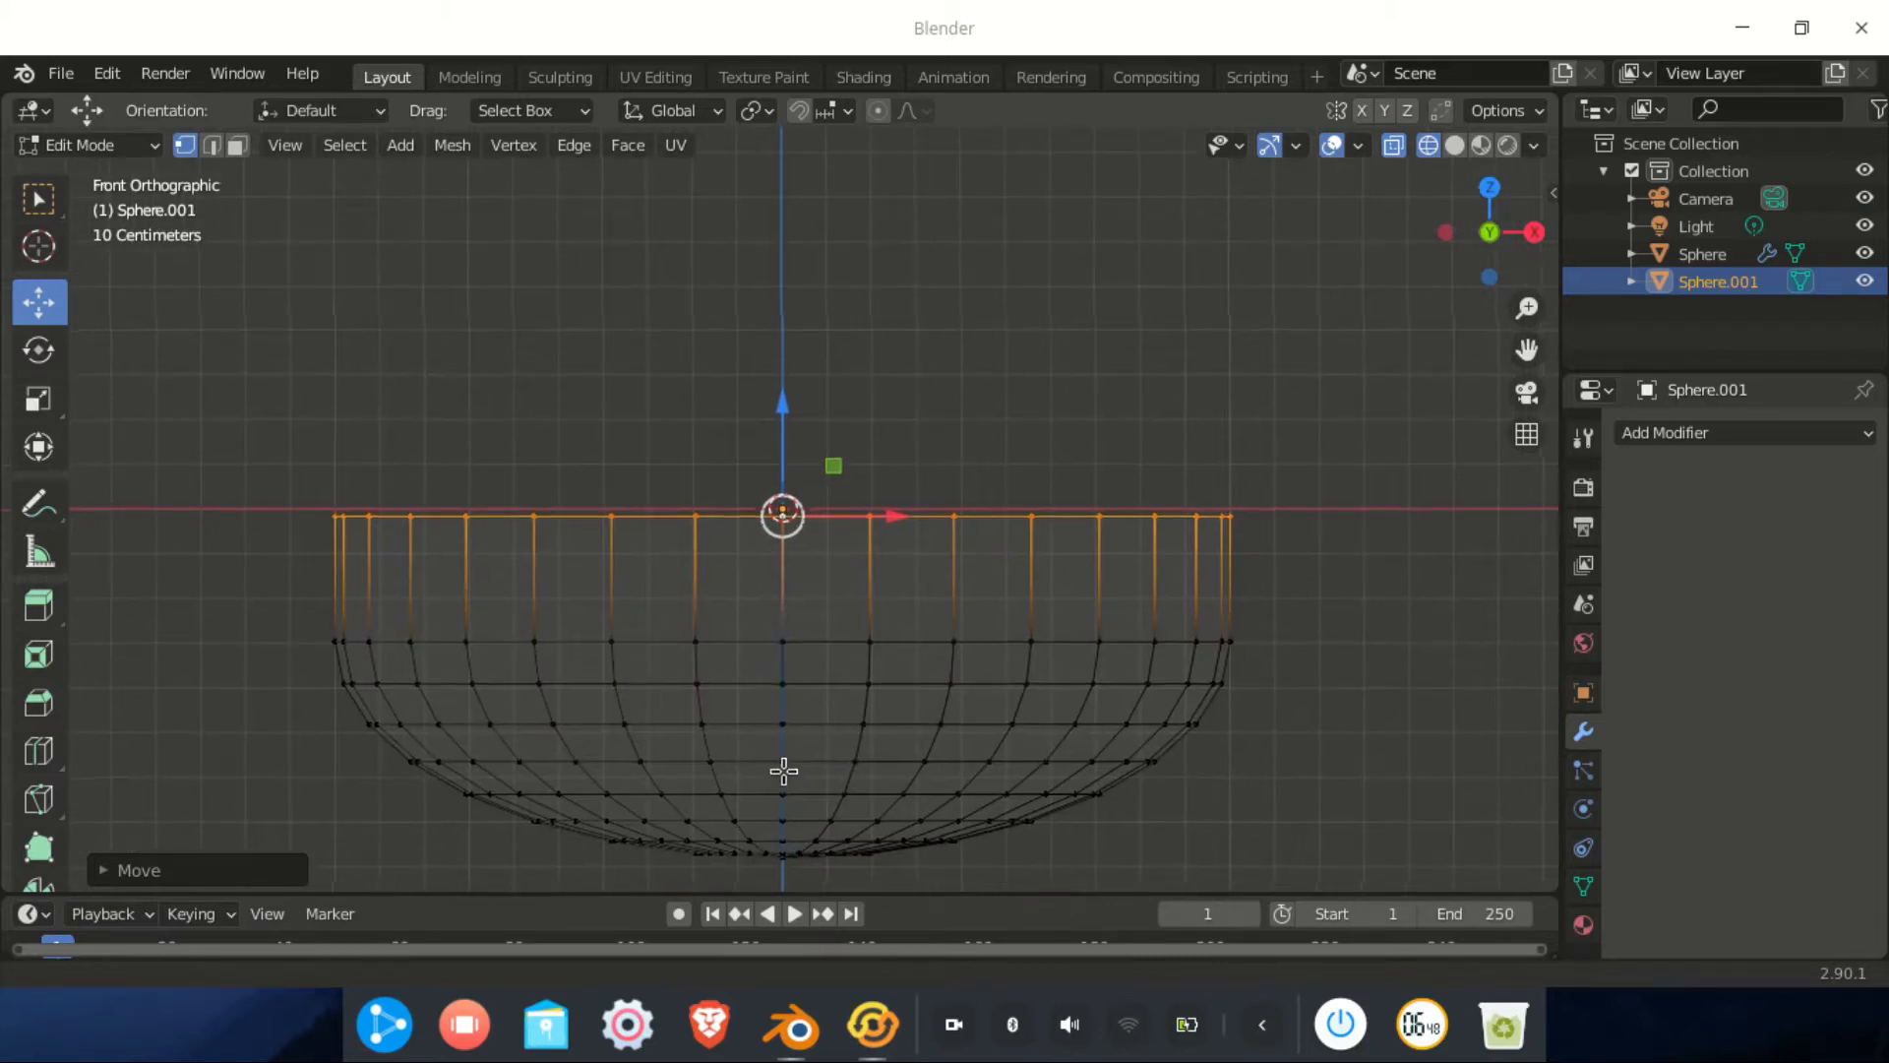
{"action": "middle_click_drag", "start_coordinate": [780, 775], "coordinate": [797, 711], "text": "shift"}
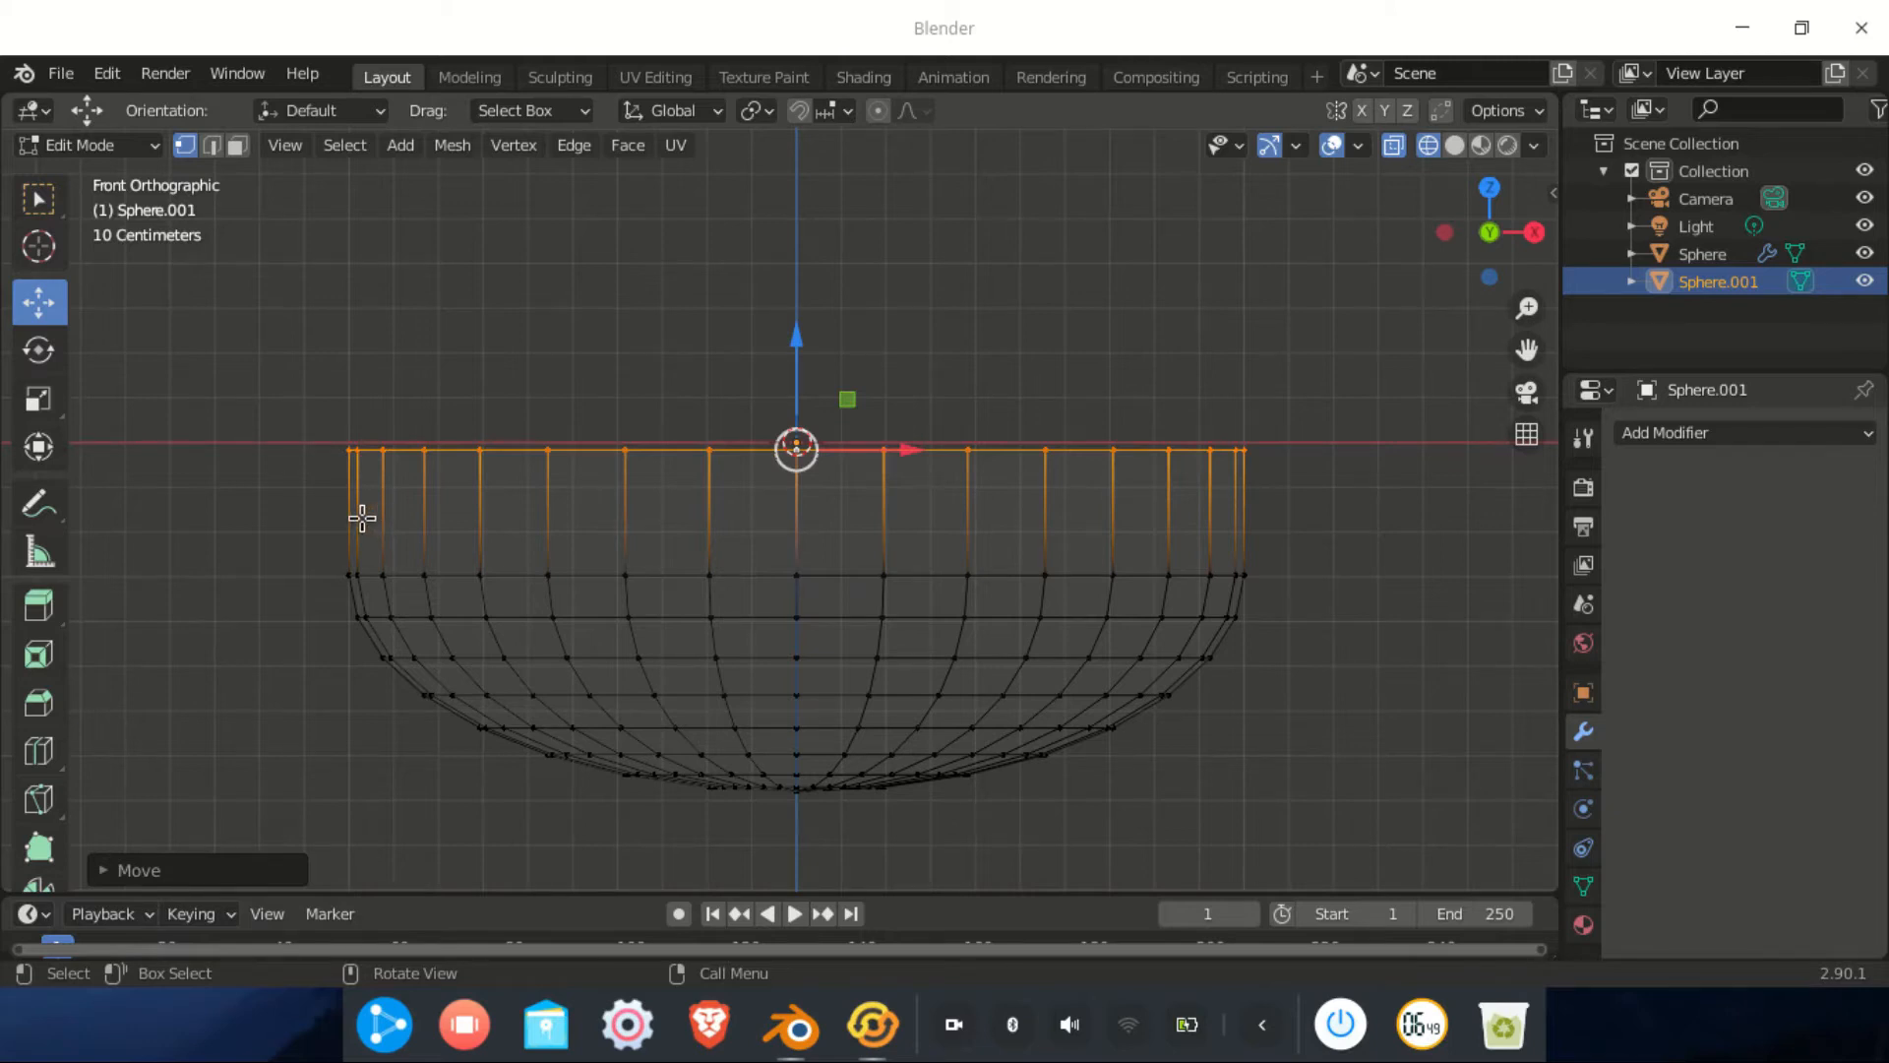
{"action": "left_click_drag", "start_coordinate": [272, 403], "coordinate": [802, 845]}
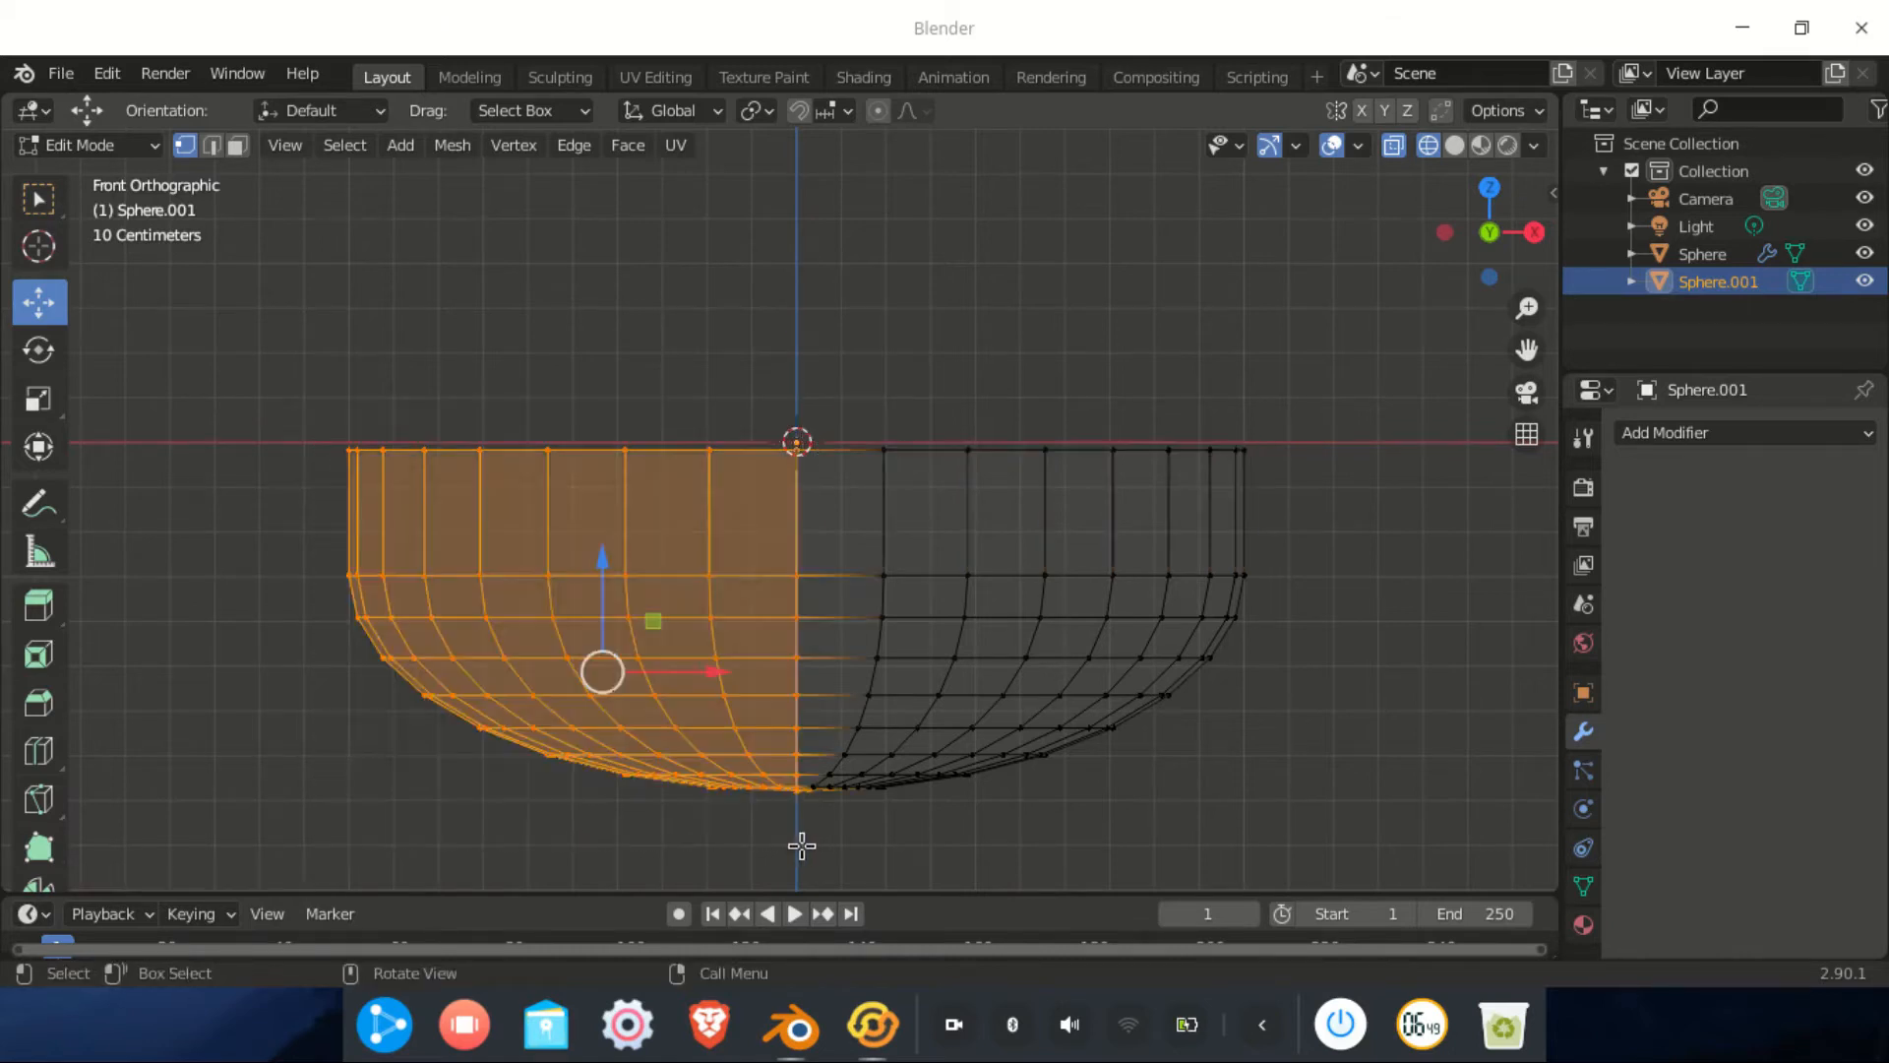
Delete the left-half faces and add a Mirror modifier to rebuild them across X
{"action": "scroll", "coordinate": [793, 816], "scroll_direction": "up", "scroll_amount": 2}
{"action": "scroll", "coordinate": [789, 689], "scroll_direction": "down", "scroll_amount": 3}
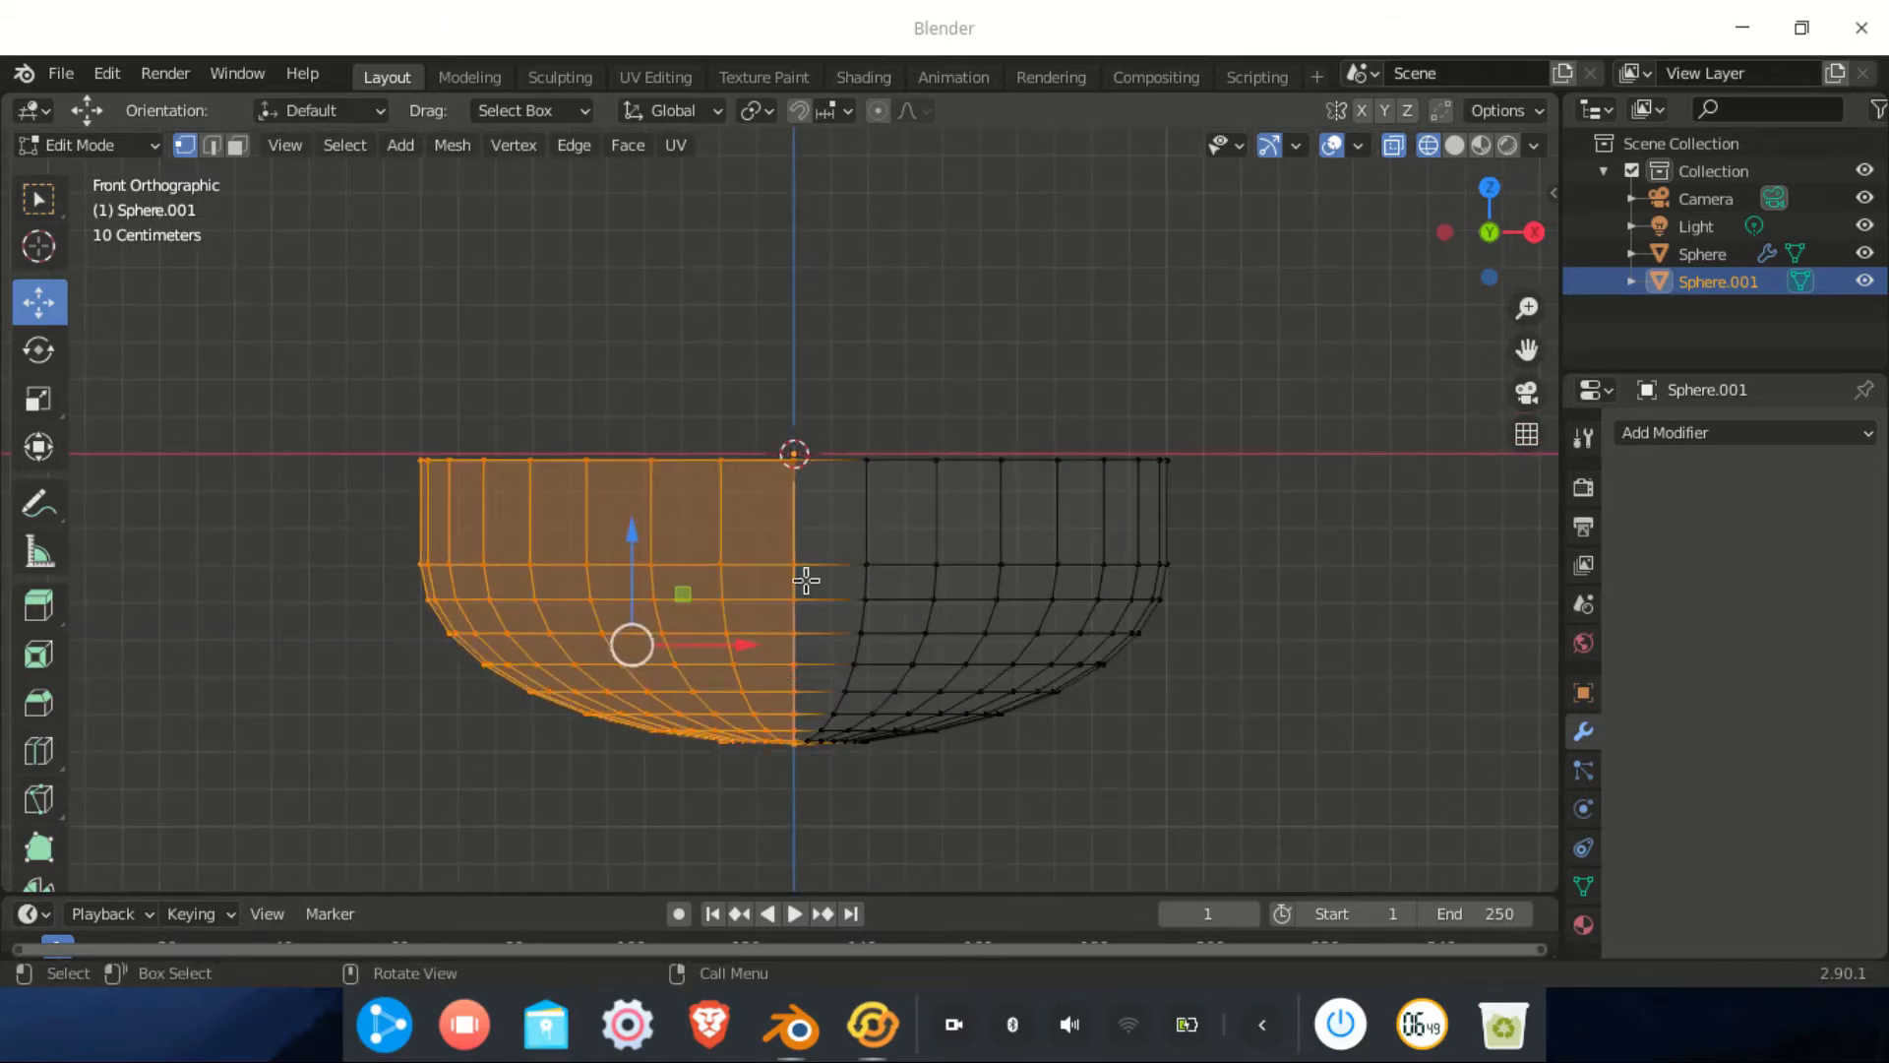
{"action": "key", "text": "x"}
{"action": "left_click", "coordinate": [768, 573]}
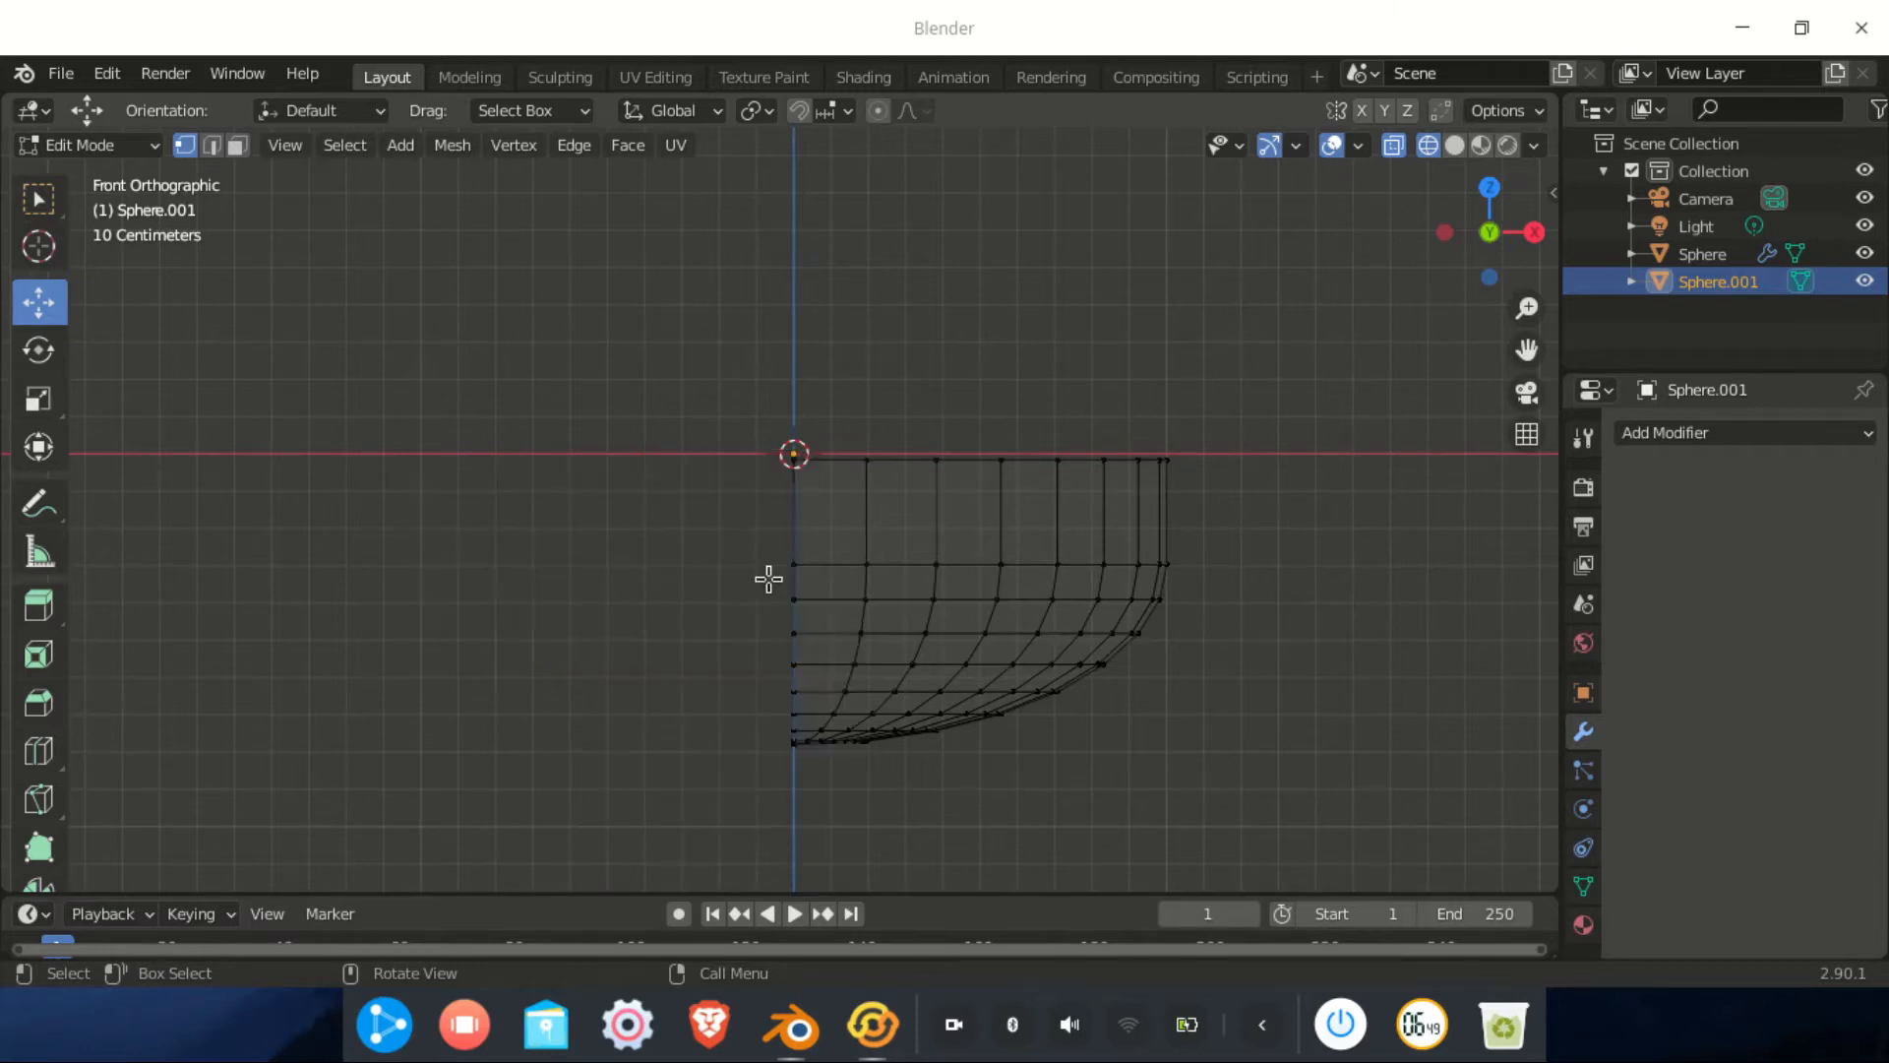
{"action": "left_click", "coordinate": [1728, 439]}
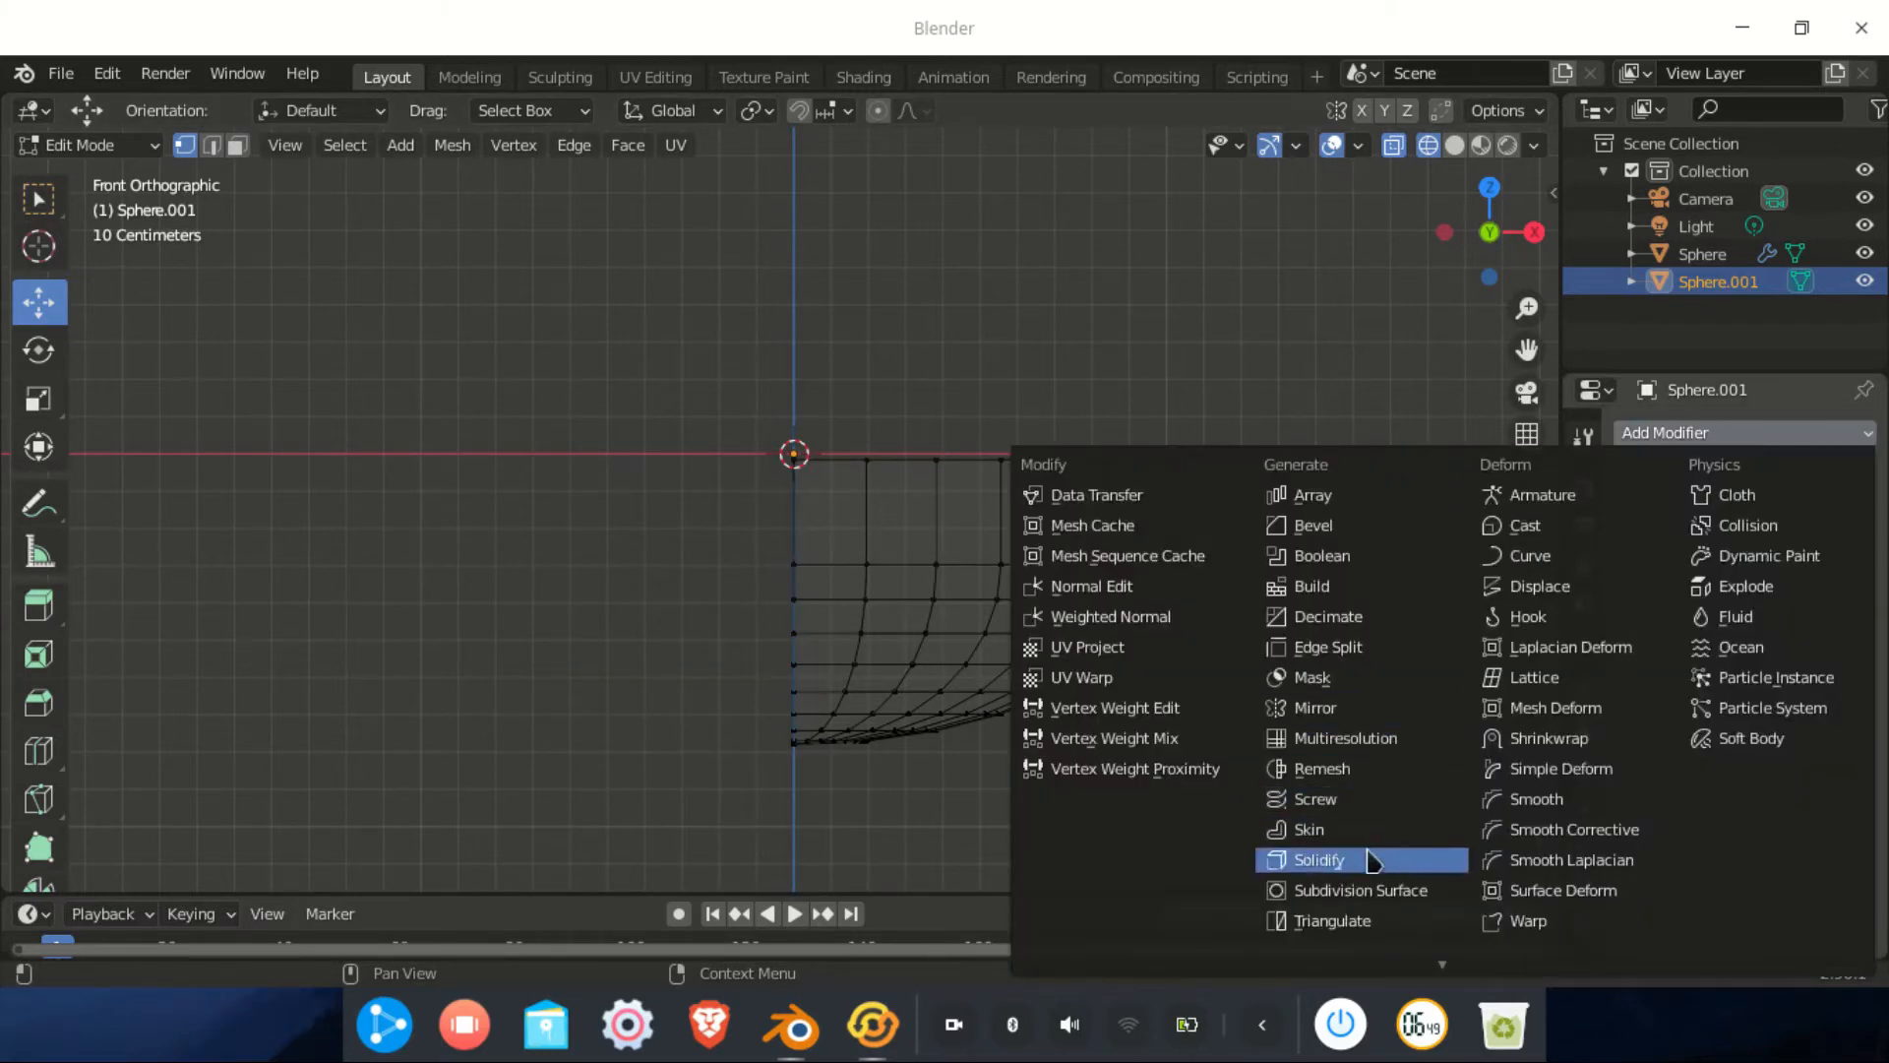
{"action": "left_click", "coordinate": [1344, 710]}
{"action": "scroll", "coordinate": [1018, 431], "scroll_direction": "up", "scroll_amount": 2}
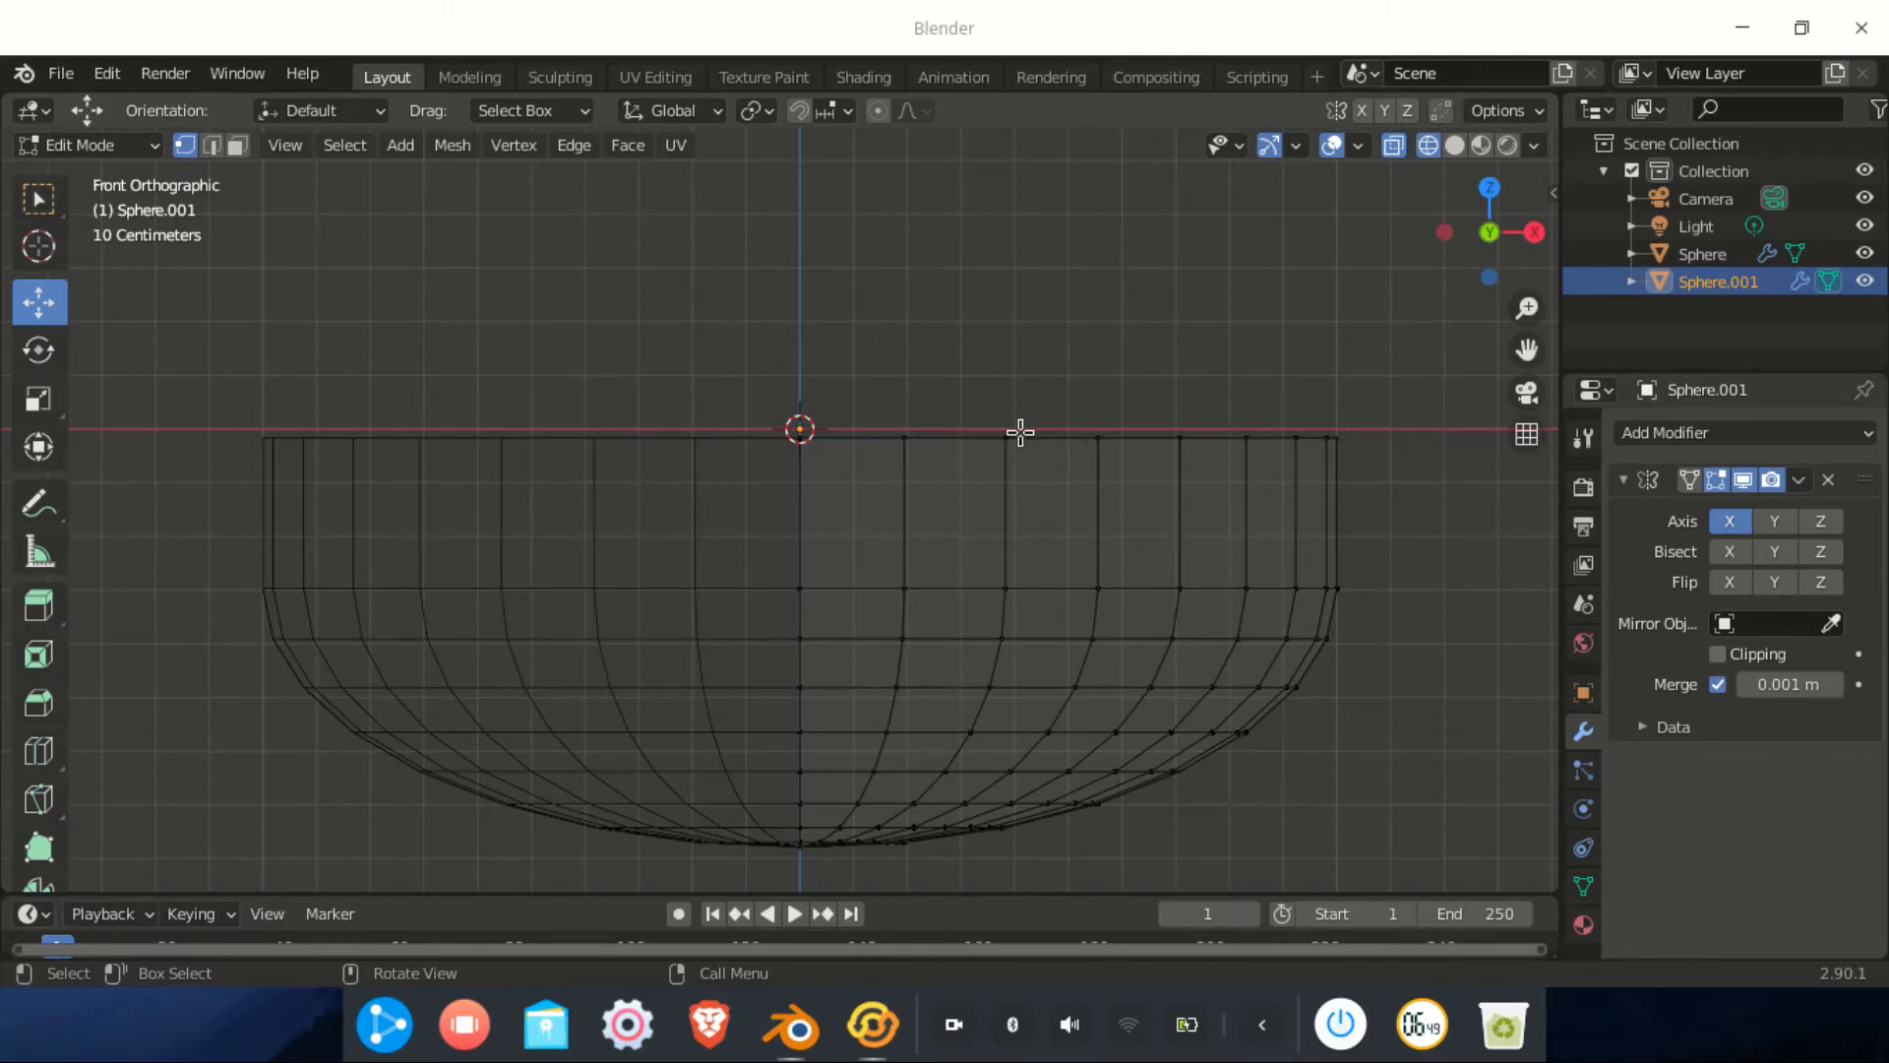
Switch to solid shading and select the bowl's outer rim loop
{"action": "mouse_move", "coordinate": [1020, 432]}
{"action": "middle_mouse_down"}
{"action": "mouse_move", "coordinate": [948, 498]}
{"action": "mouse_move", "coordinate": [966, 522]}
{"action": "mouse_move", "coordinate": [1009, 475]}
{"action": "mouse_move", "coordinate": [1066, 493]}
{"action": "mouse_move", "coordinate": [1054, 472]}
{"action": "mouse_move", "coordinate": [983, 485]}
{"action": "middle_mouse_up"}
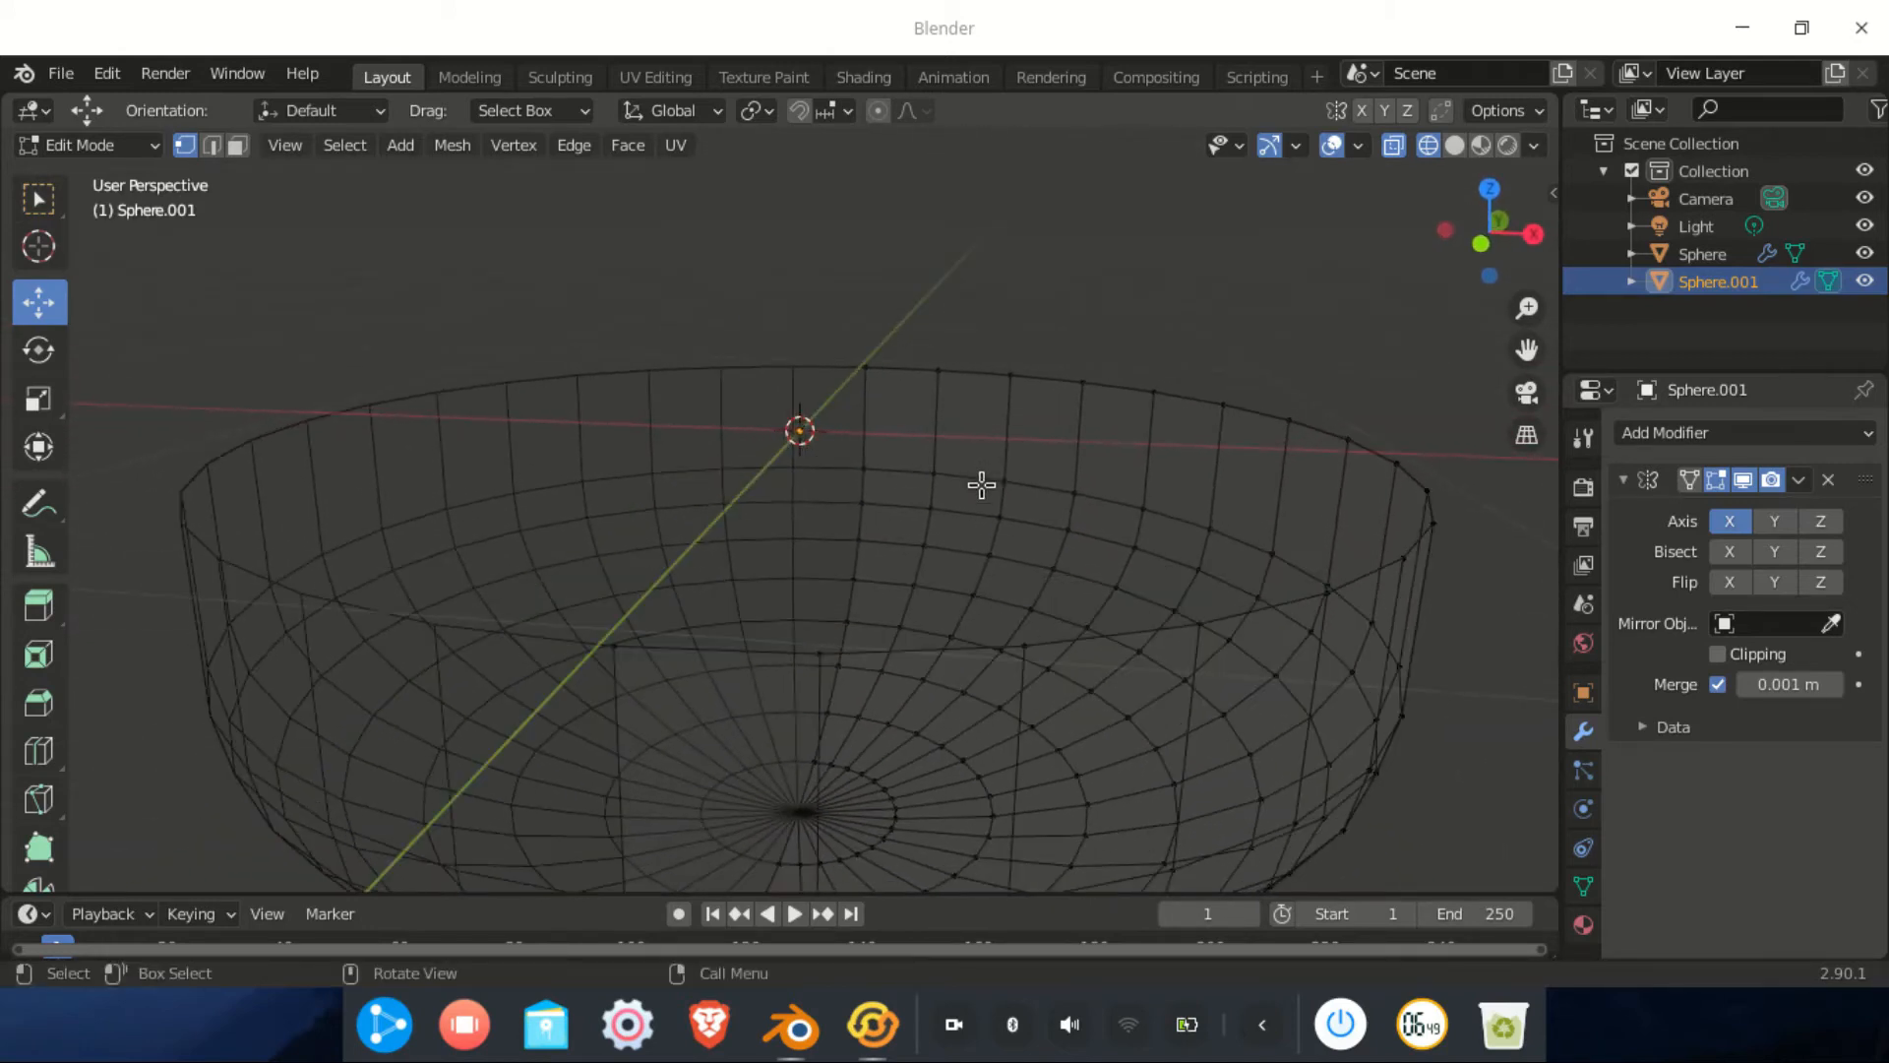
{"action": "left_click", "coordinate": [1455, 146]}
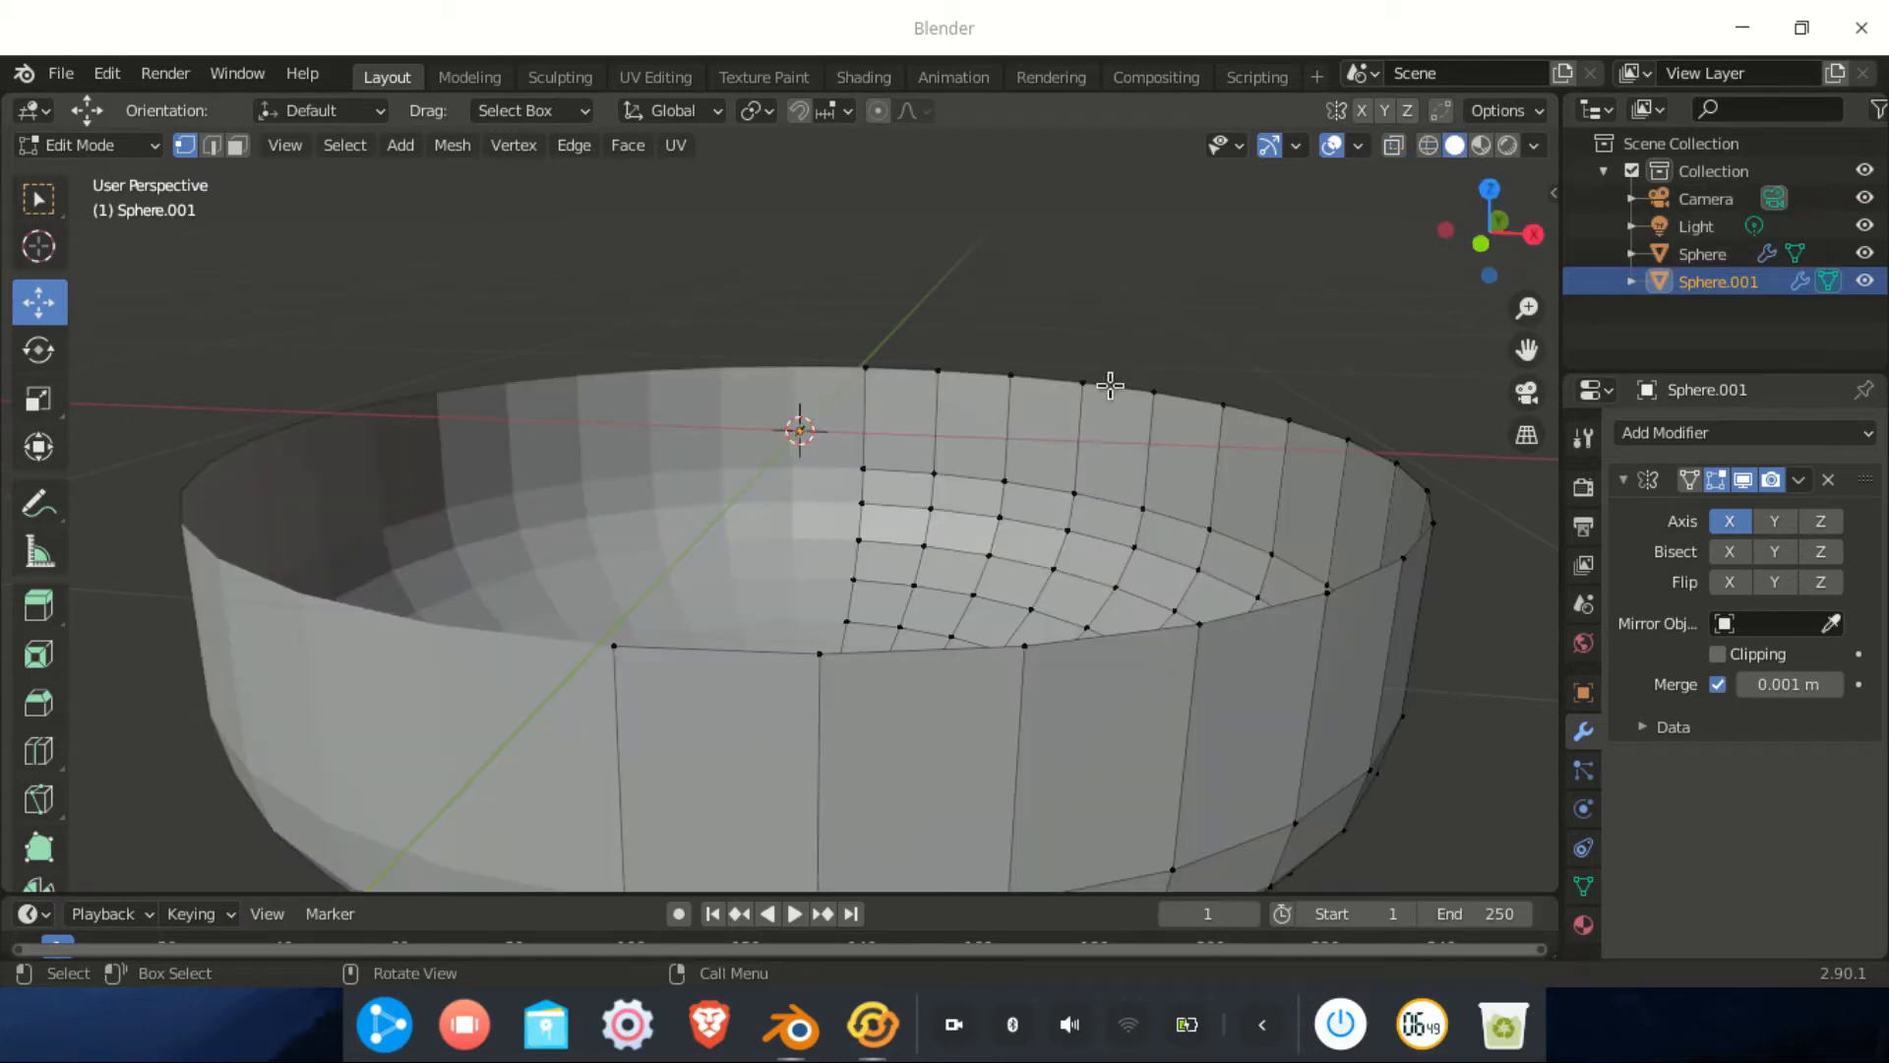
{"action": "key", "text": "alt"}
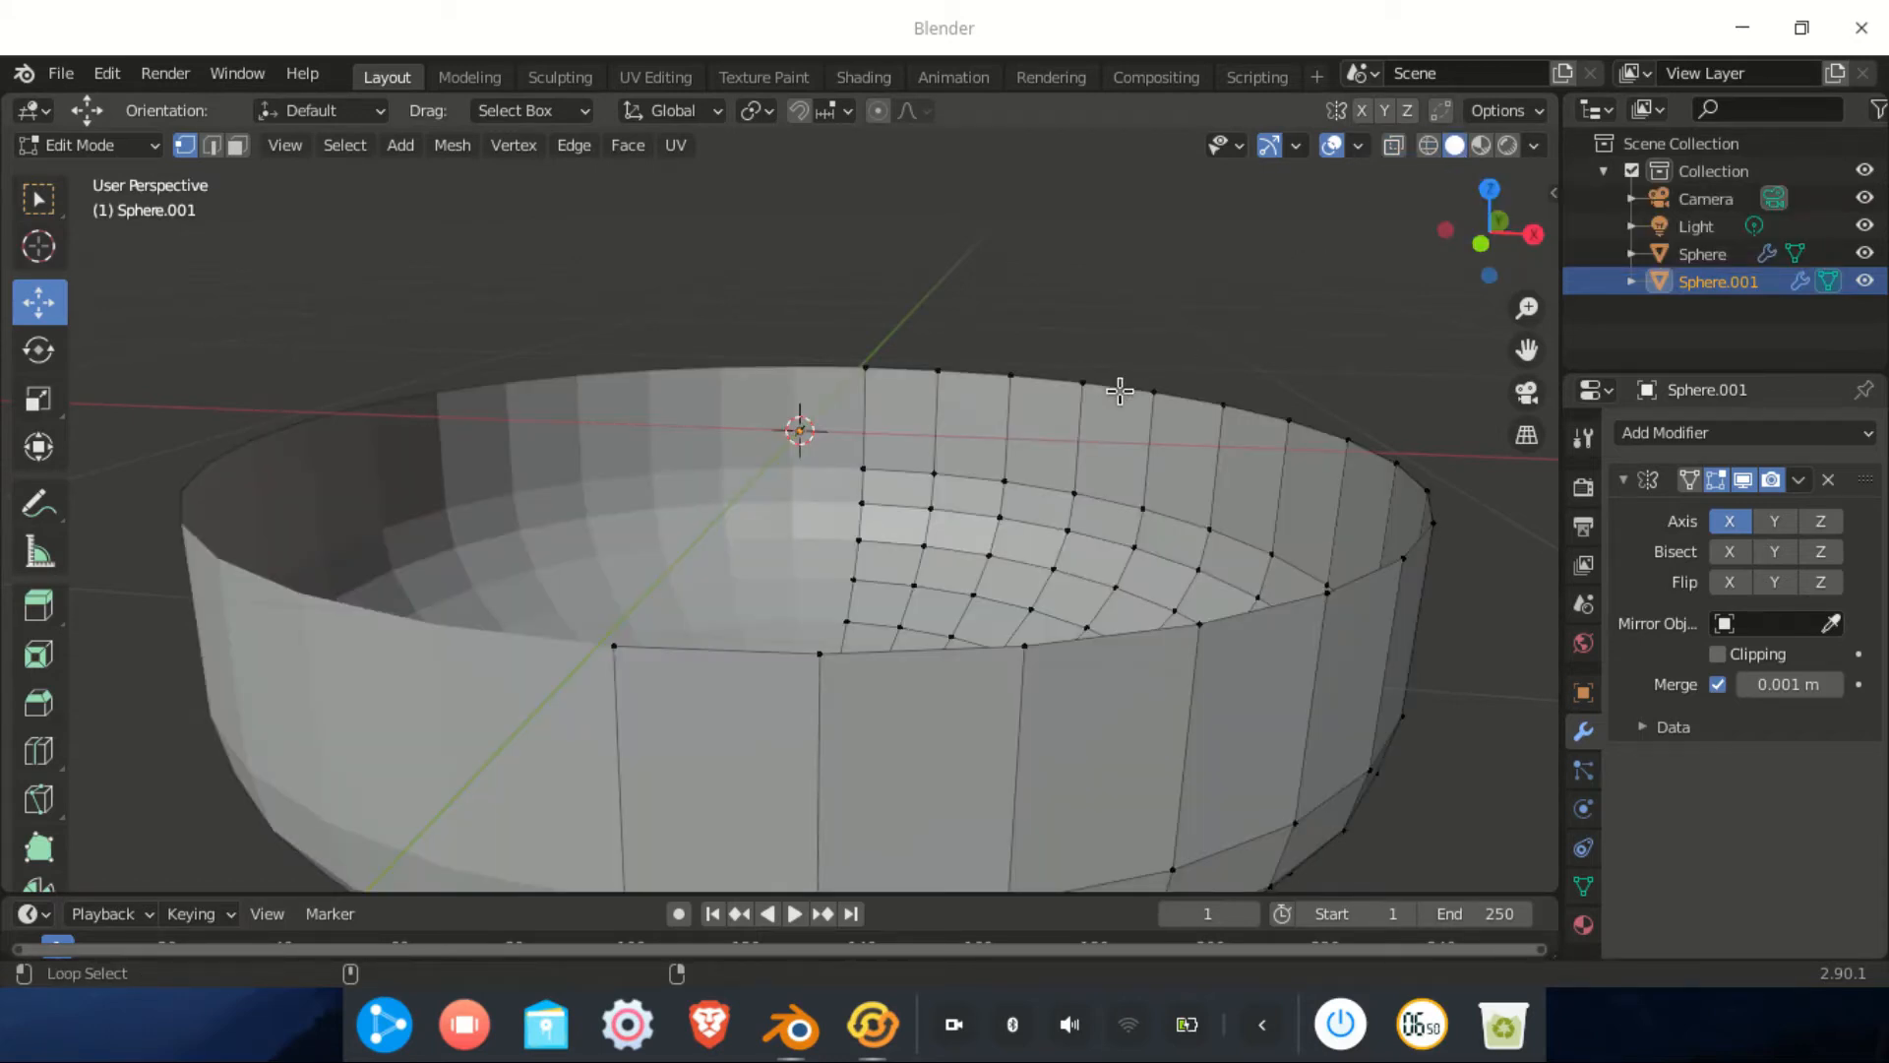
{"action": "left_click", "coordinate": [1120, 390], "text": "alt"}
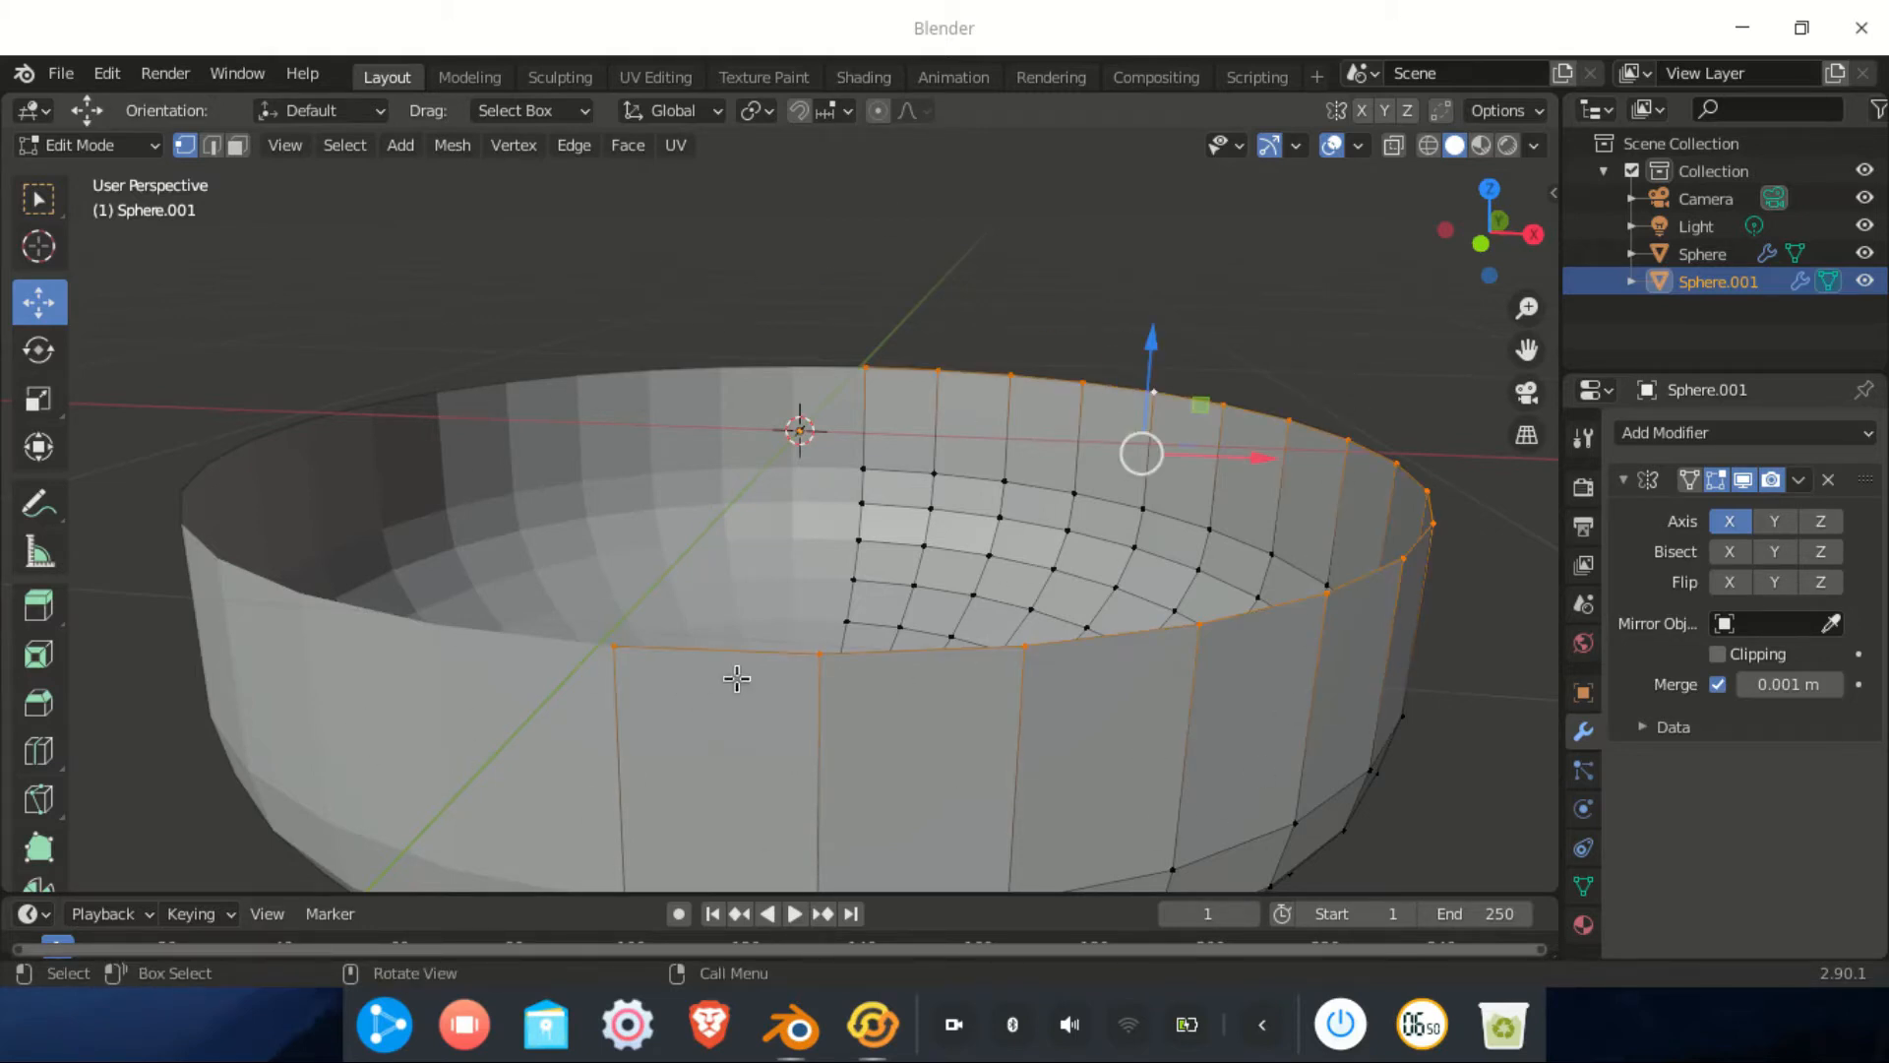
{"action": "middle_click_drag", "start_coordinate": [734, 680], "coordinate": [776, 692]}
Extrude the rim loop and scale it inward to about 0.72, then undo the resize
{"action": "key", "text": "e"}
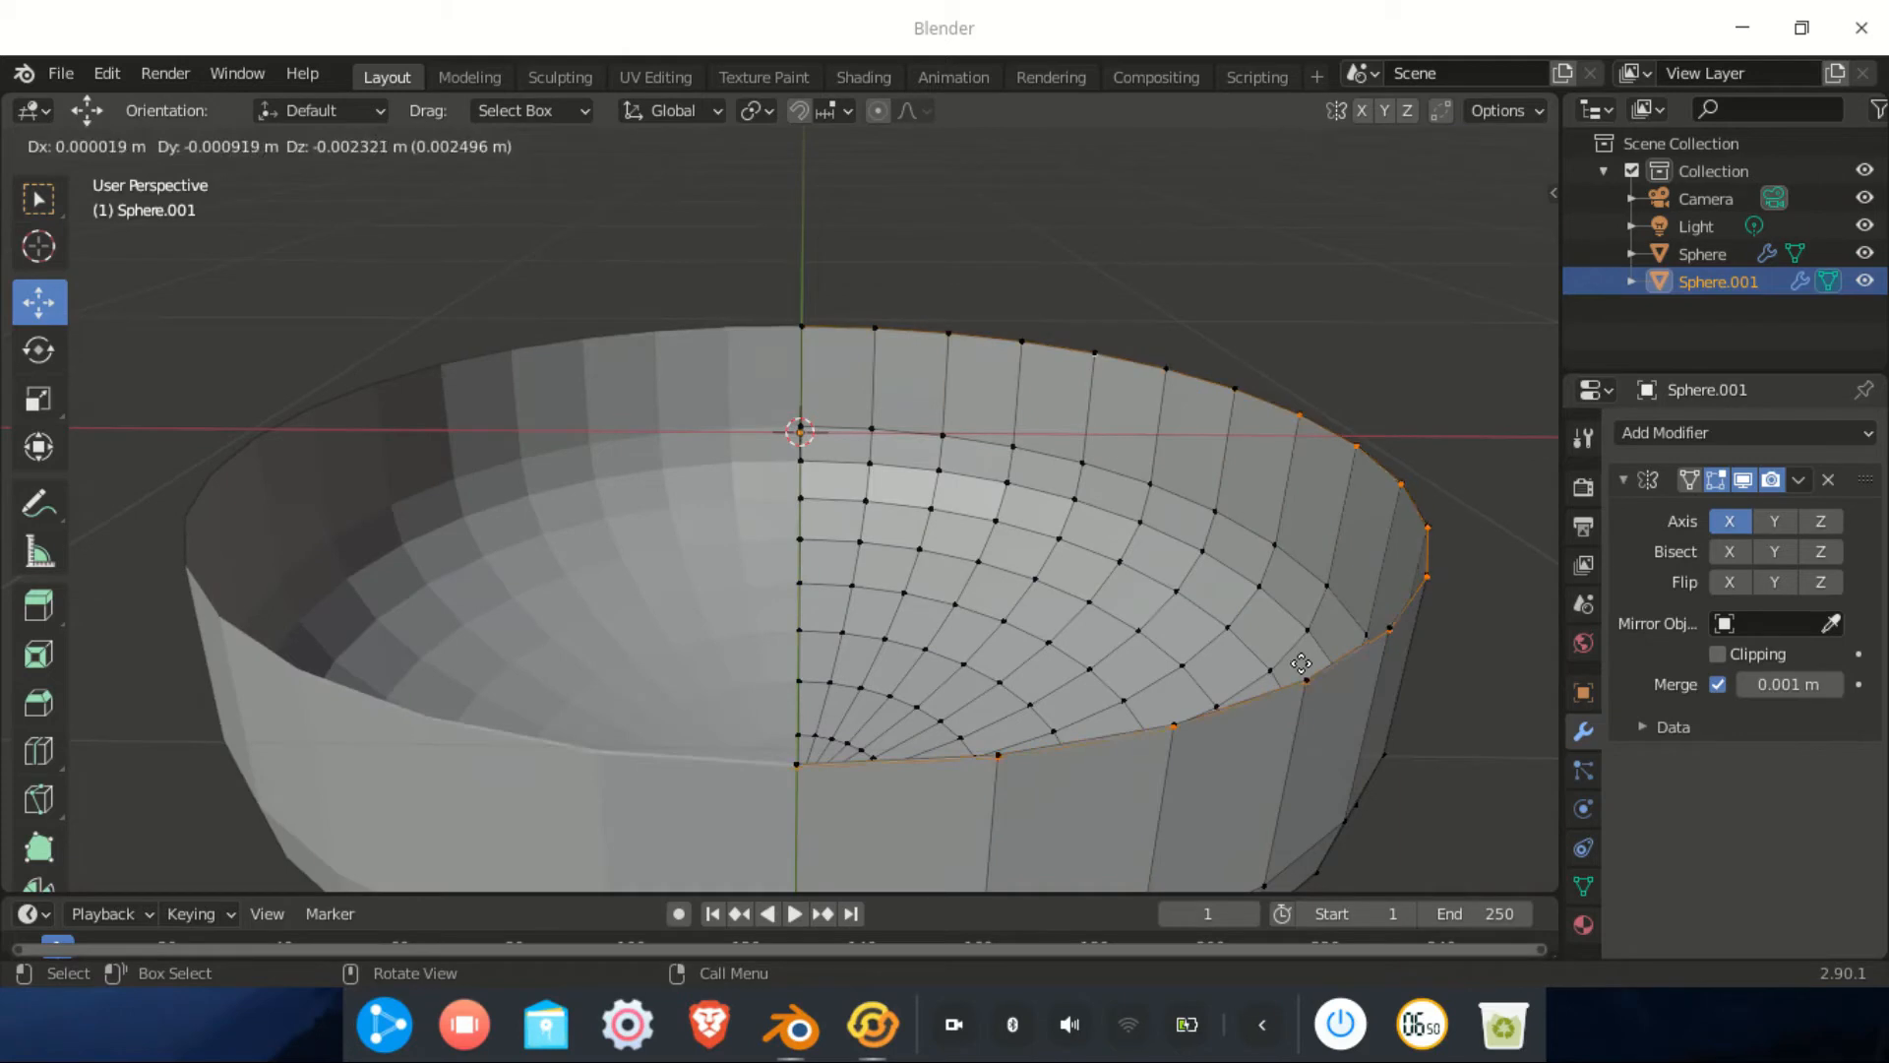
{"action": "right_click", "coordinate": [1290, 654]}
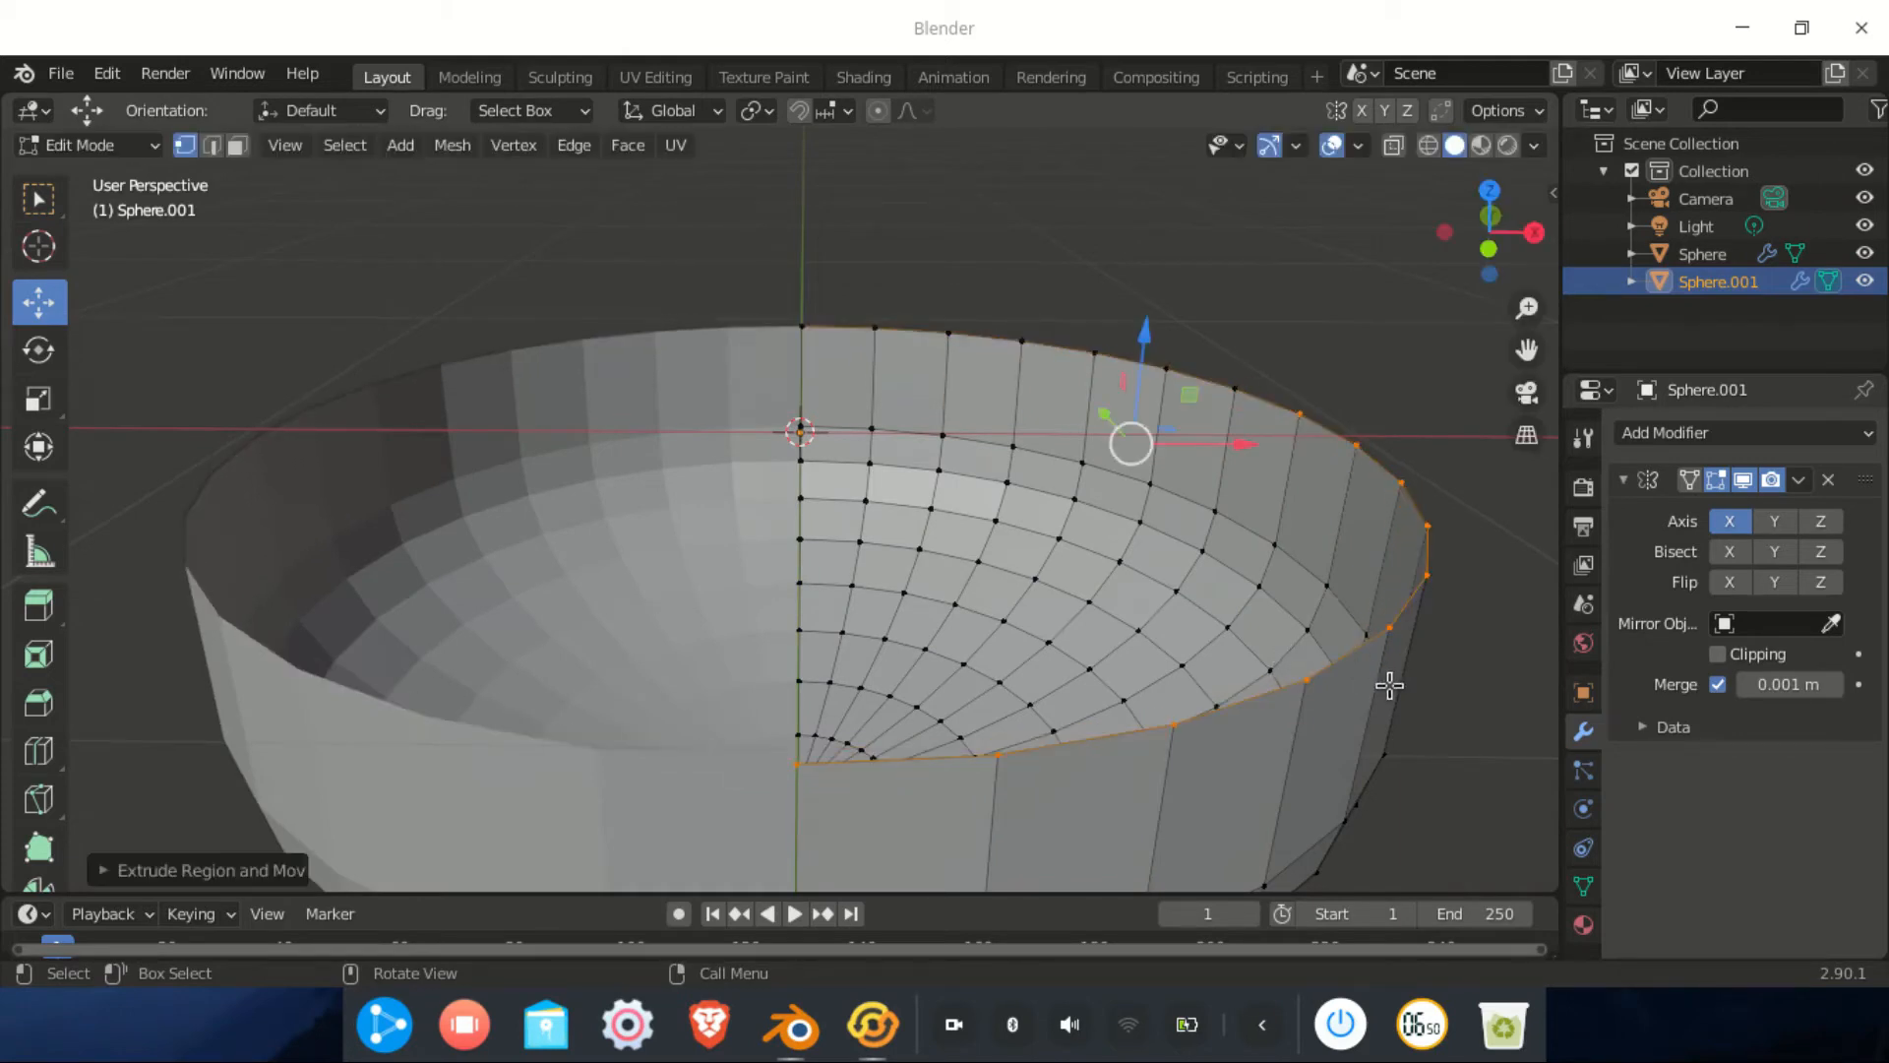
{"action": "key", "text": "s"}
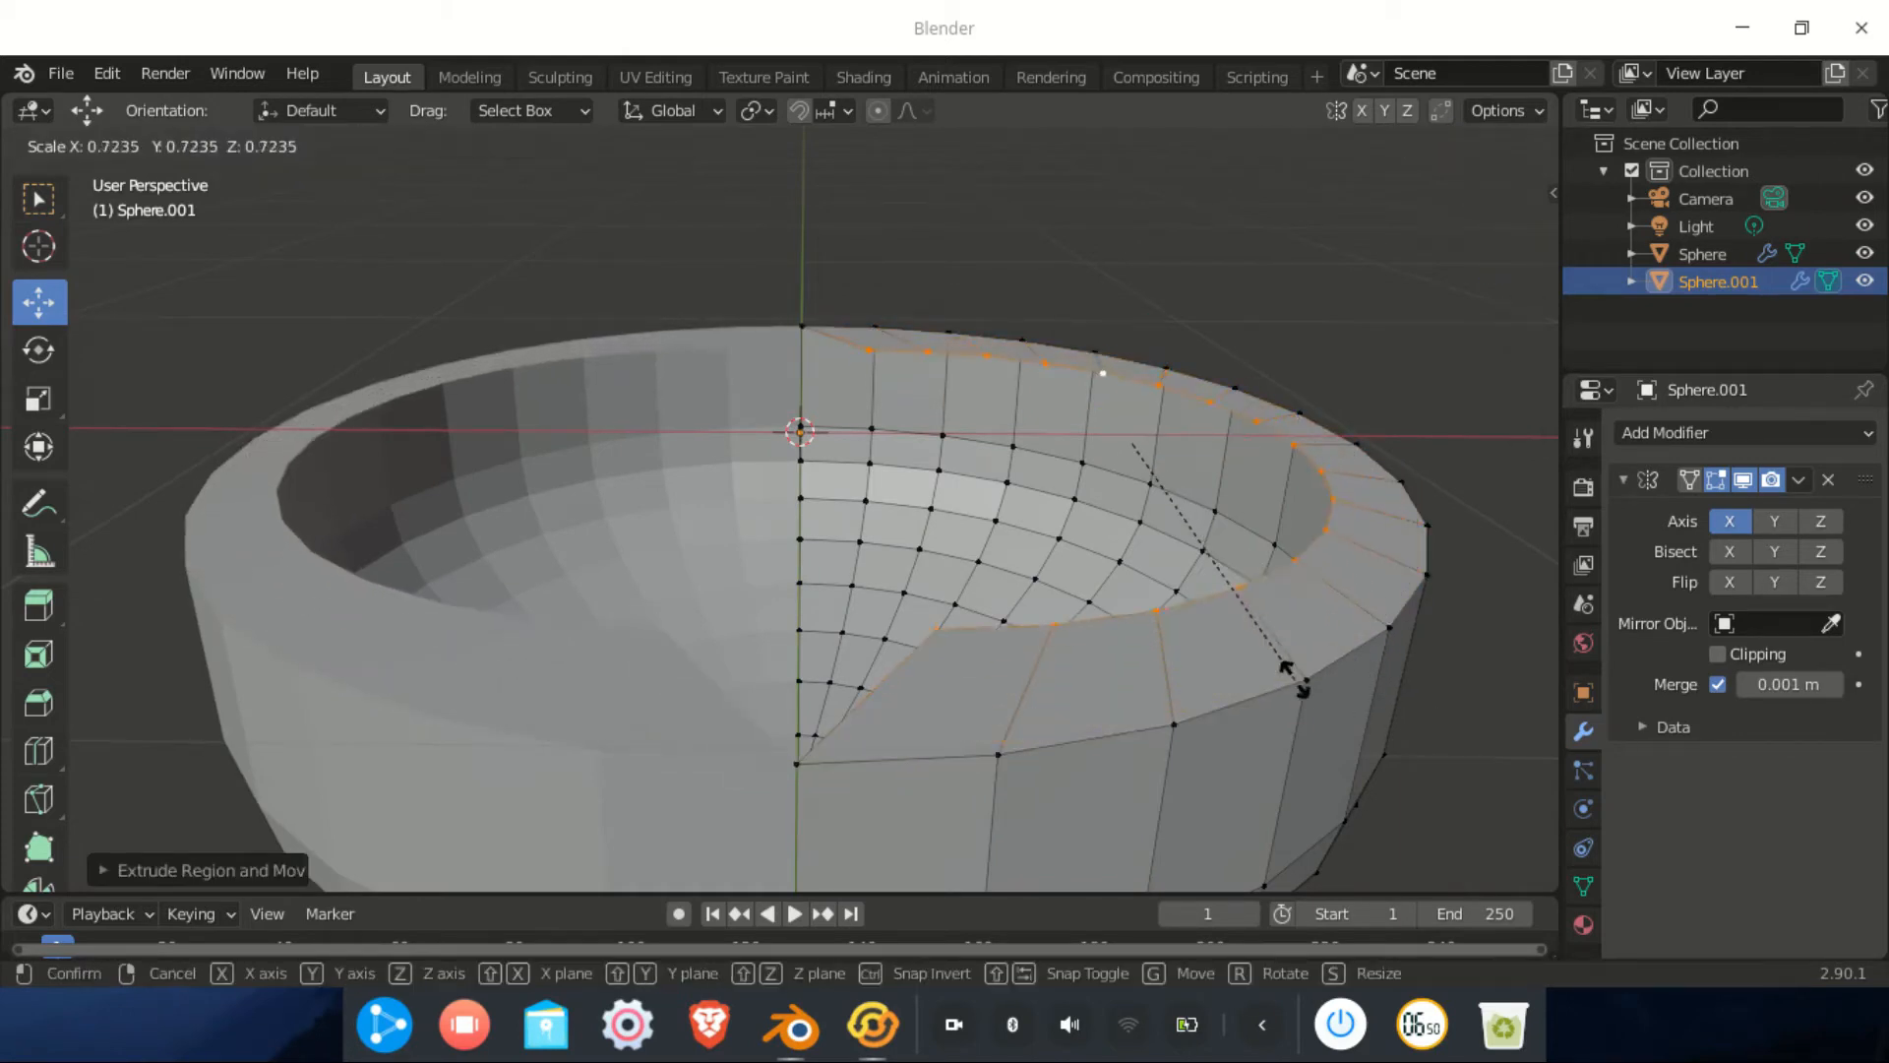
{"action": "left_click", "coordinate": [1304, 672]}
{"action": "middle_click_drag", "start_coordinate": [745, 856], "coordinate": [1244, 12]}
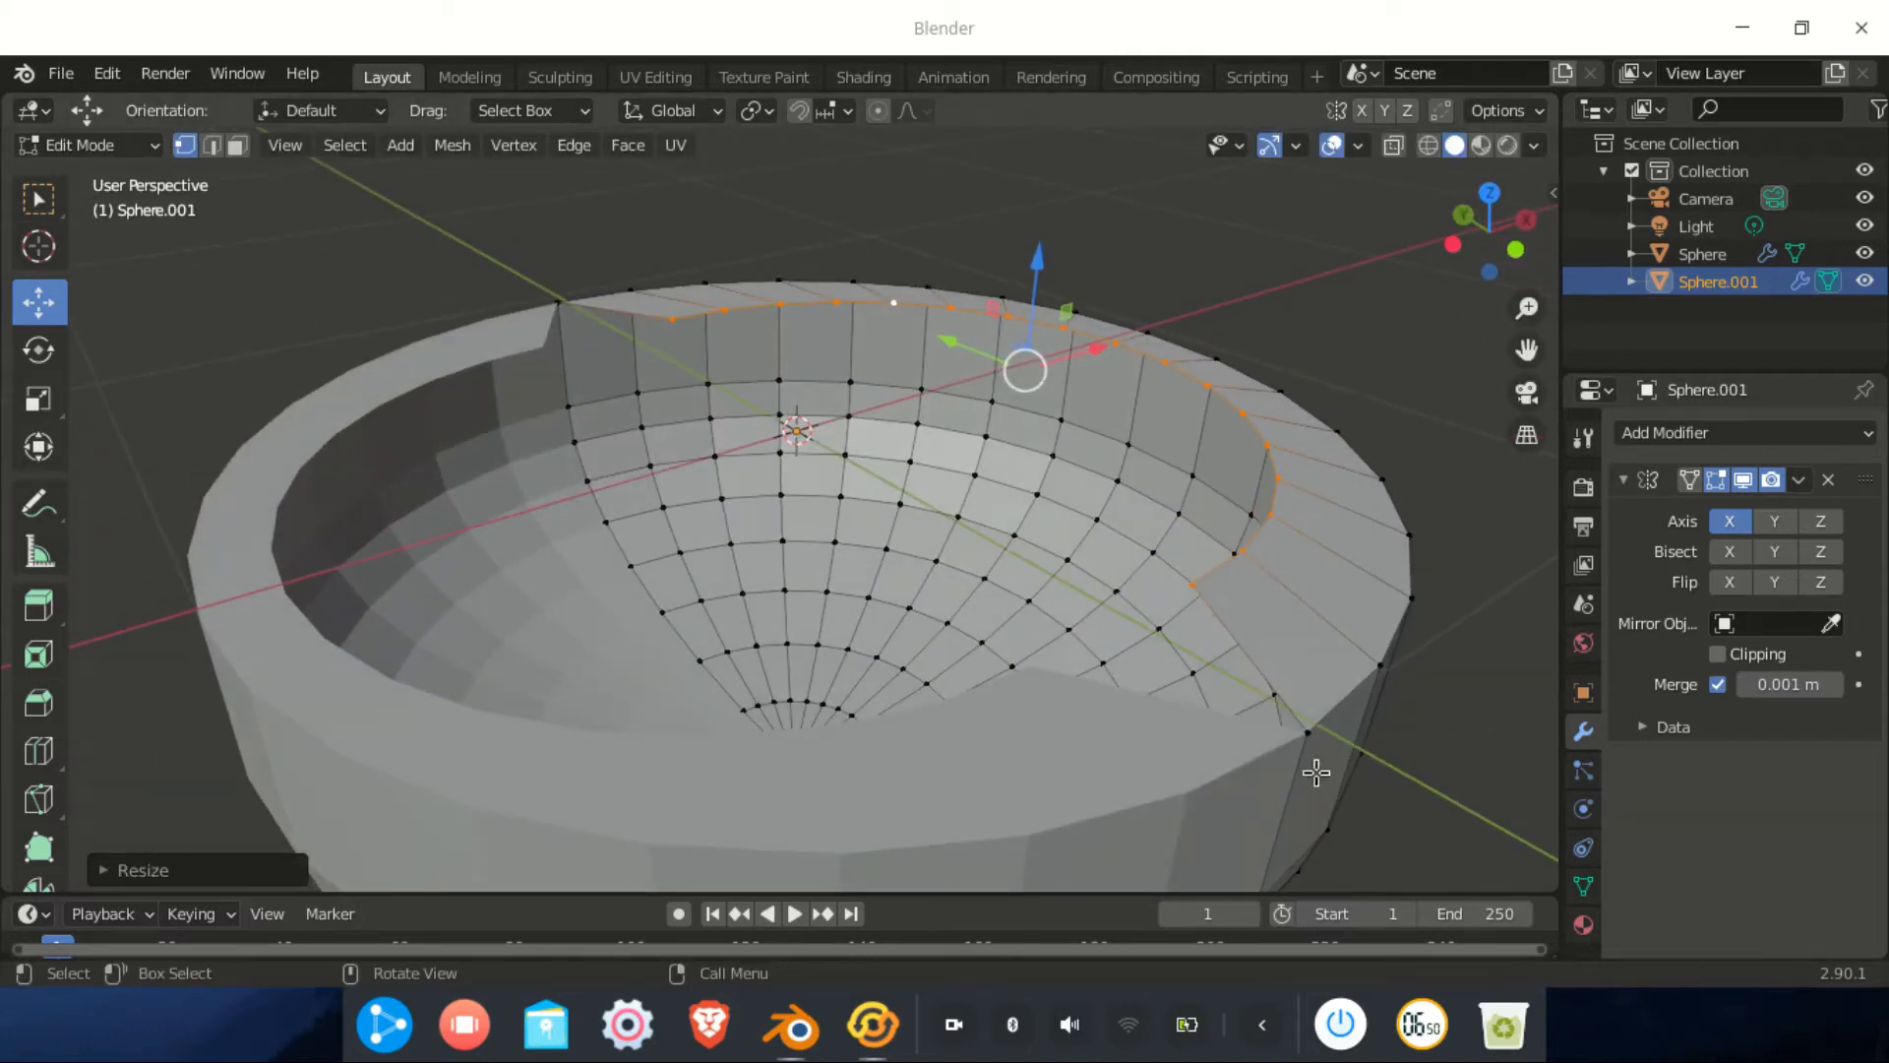
{"action": "middle_click_drag", "start_coordinate": [723, 322], "coordinate": [612, 320]}
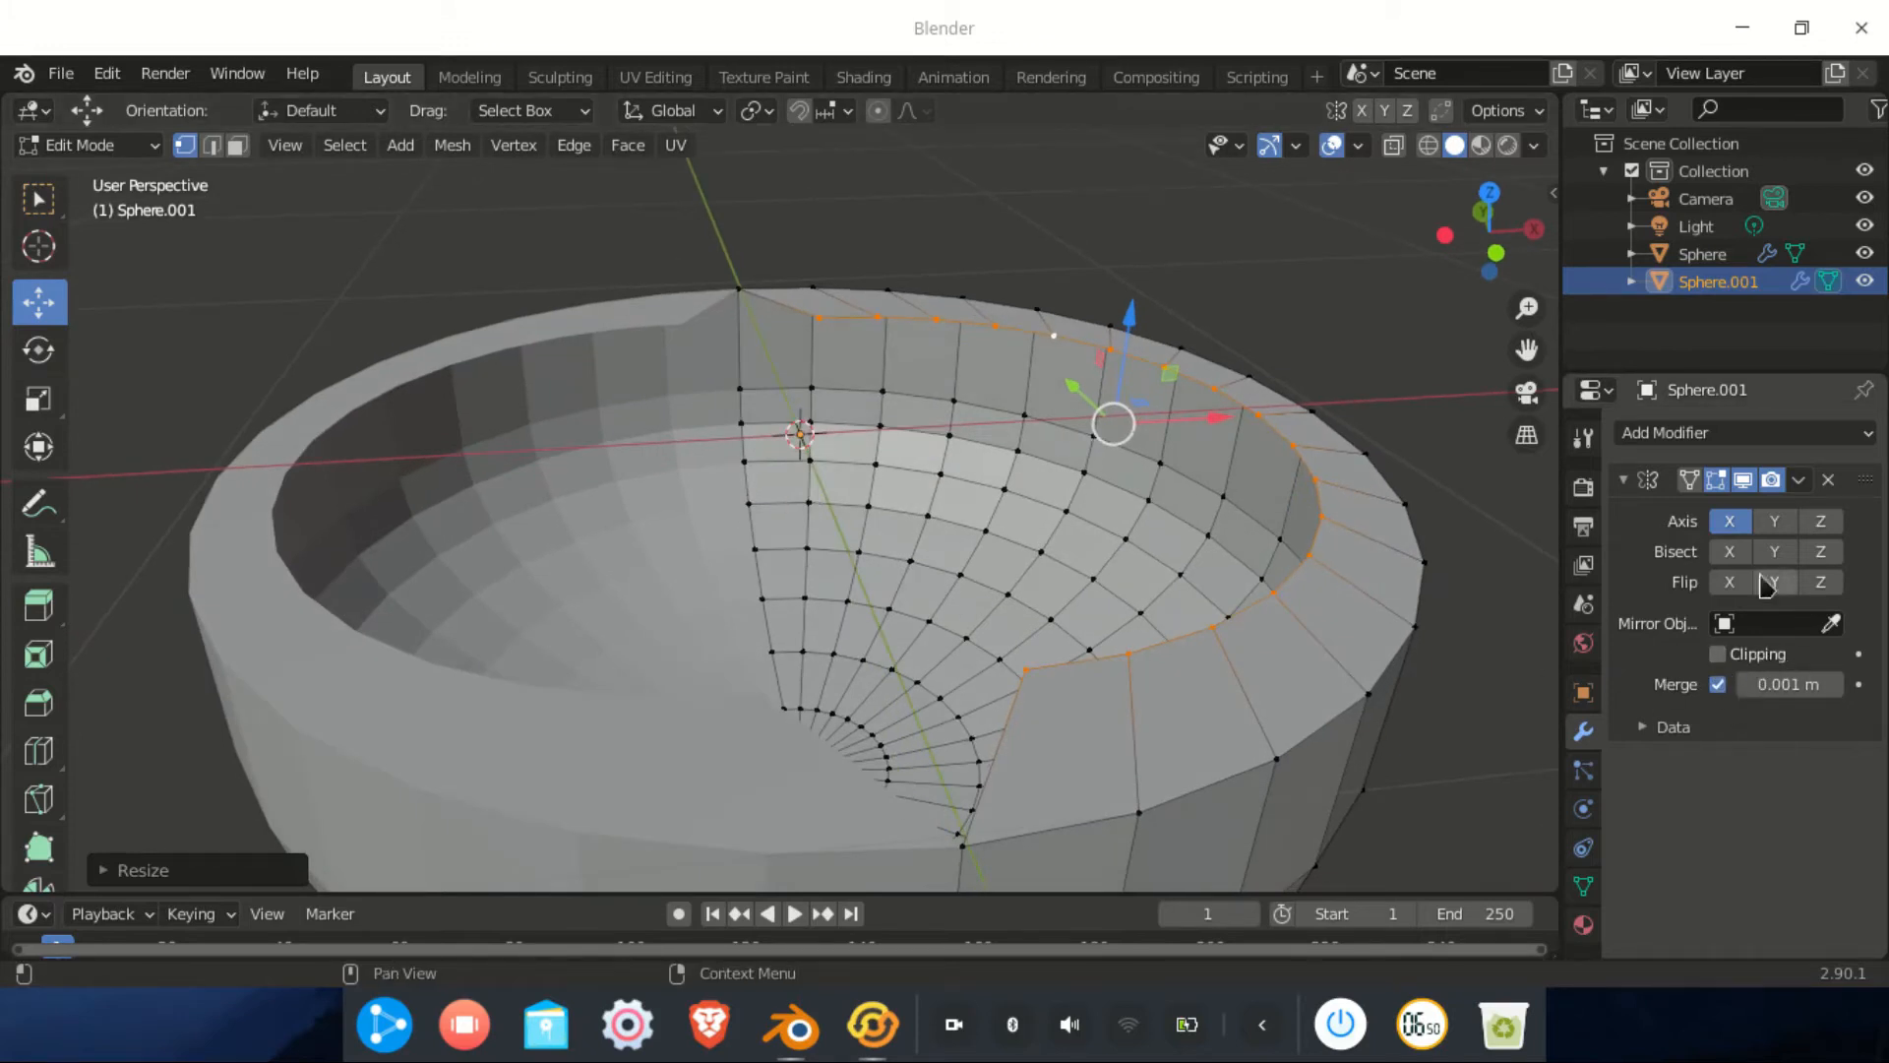
{"action": "middle_click_drag", "start_coordinate": [1205, 654], "coordinate": [1153, 589], "text": "shift"}
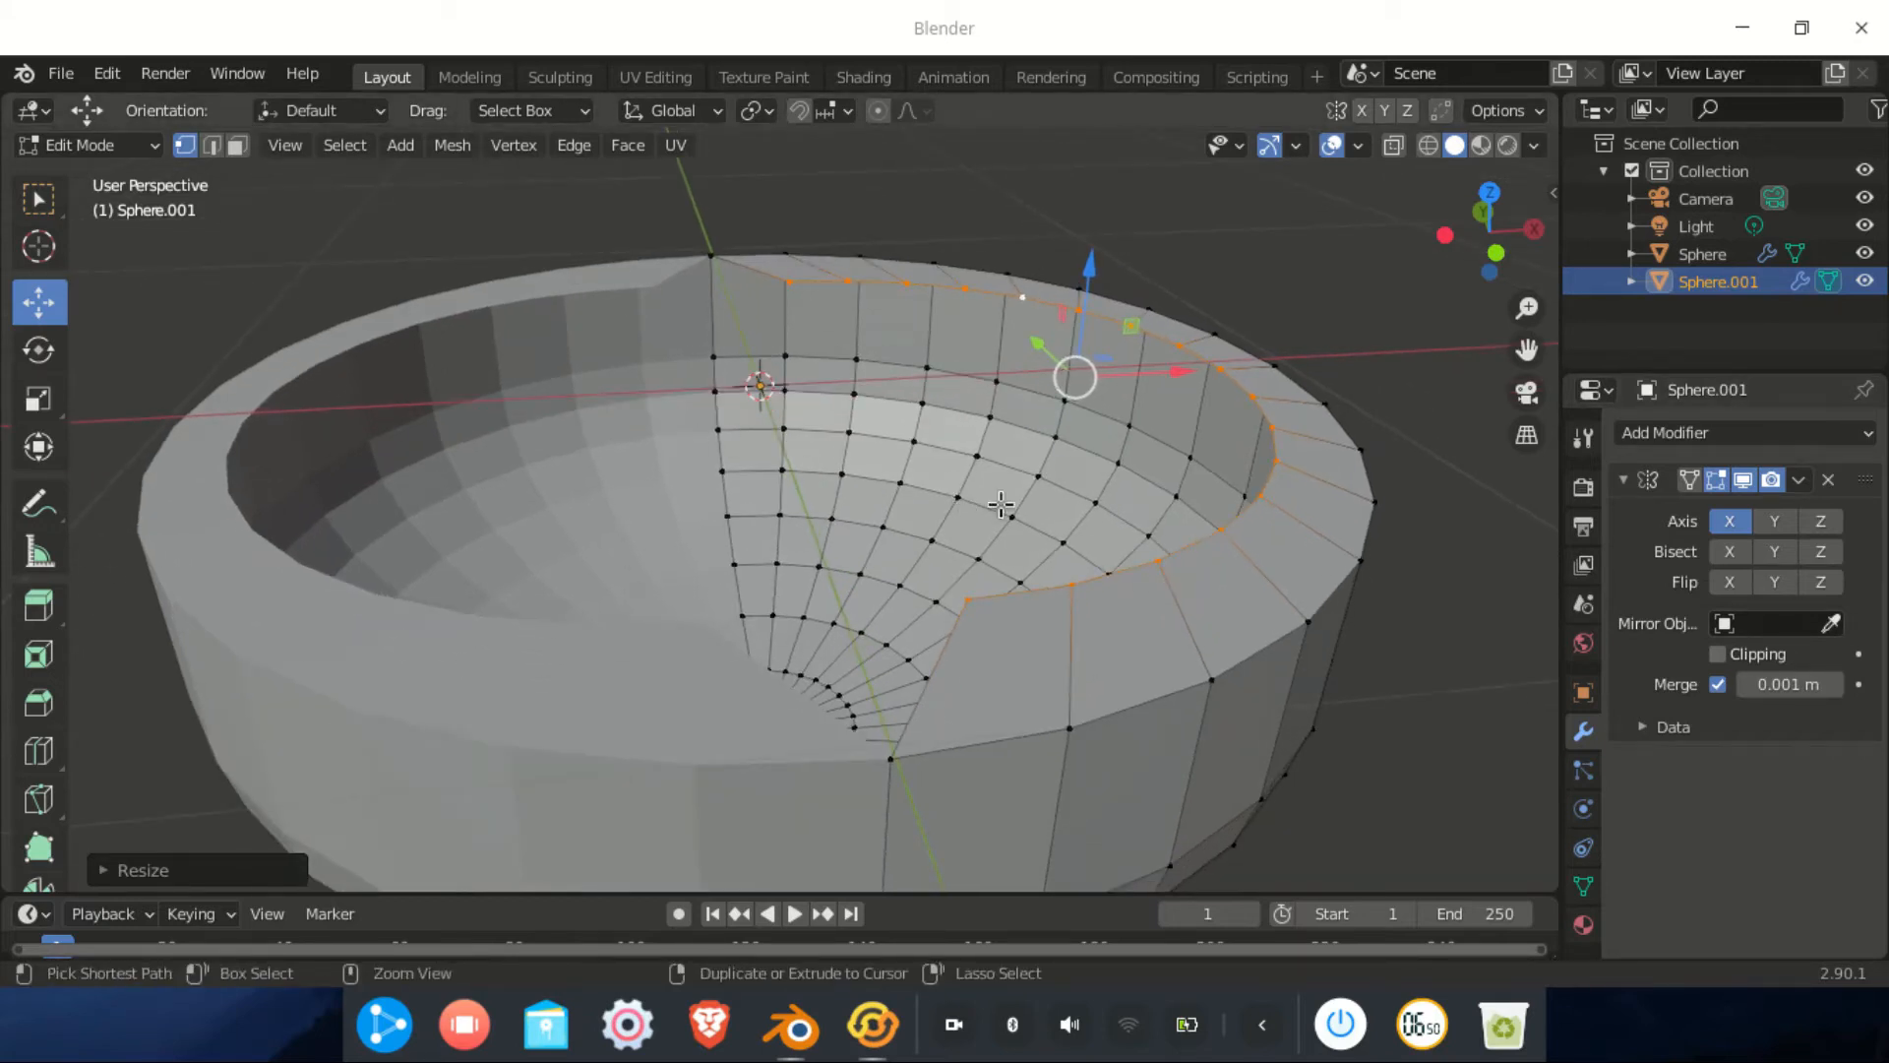
{"action": "key", "text": "ctrl+z"}
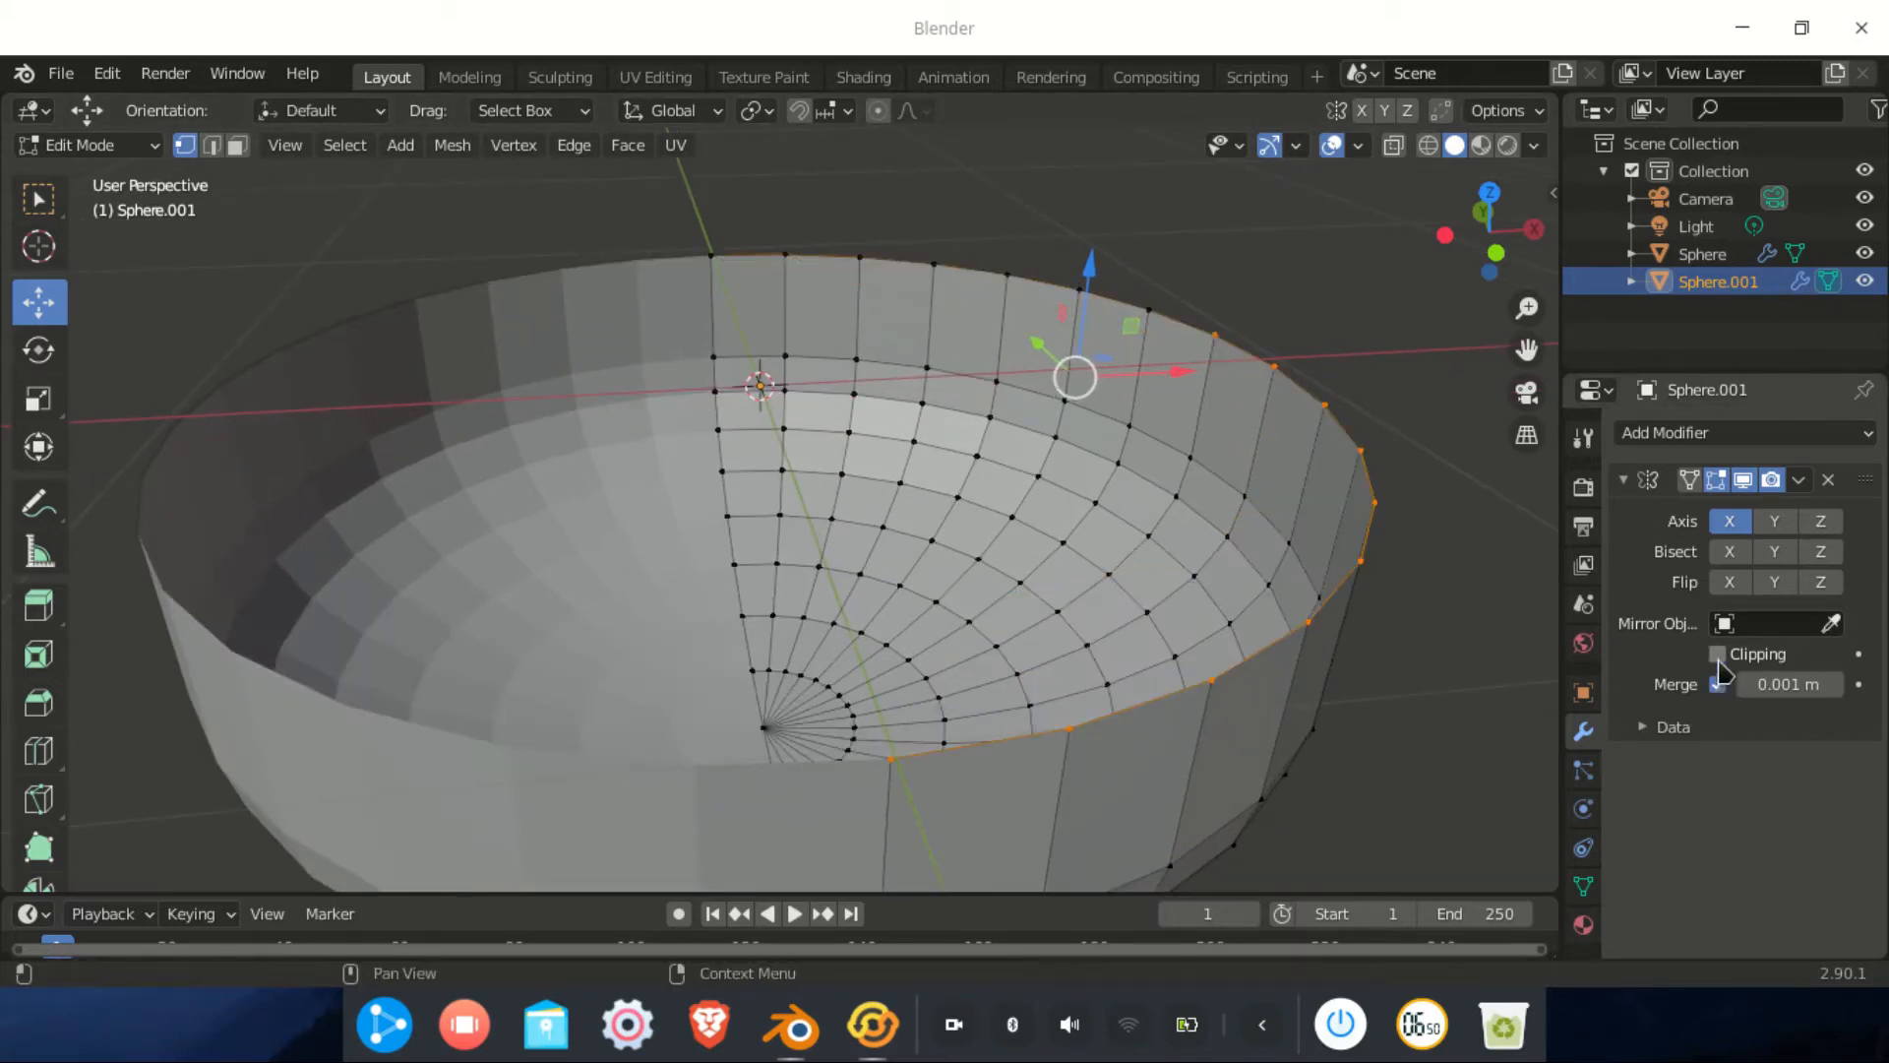
Scale the rim loop inward to thicken the rim and push it further inward
{"action": "key", "text": "s"}
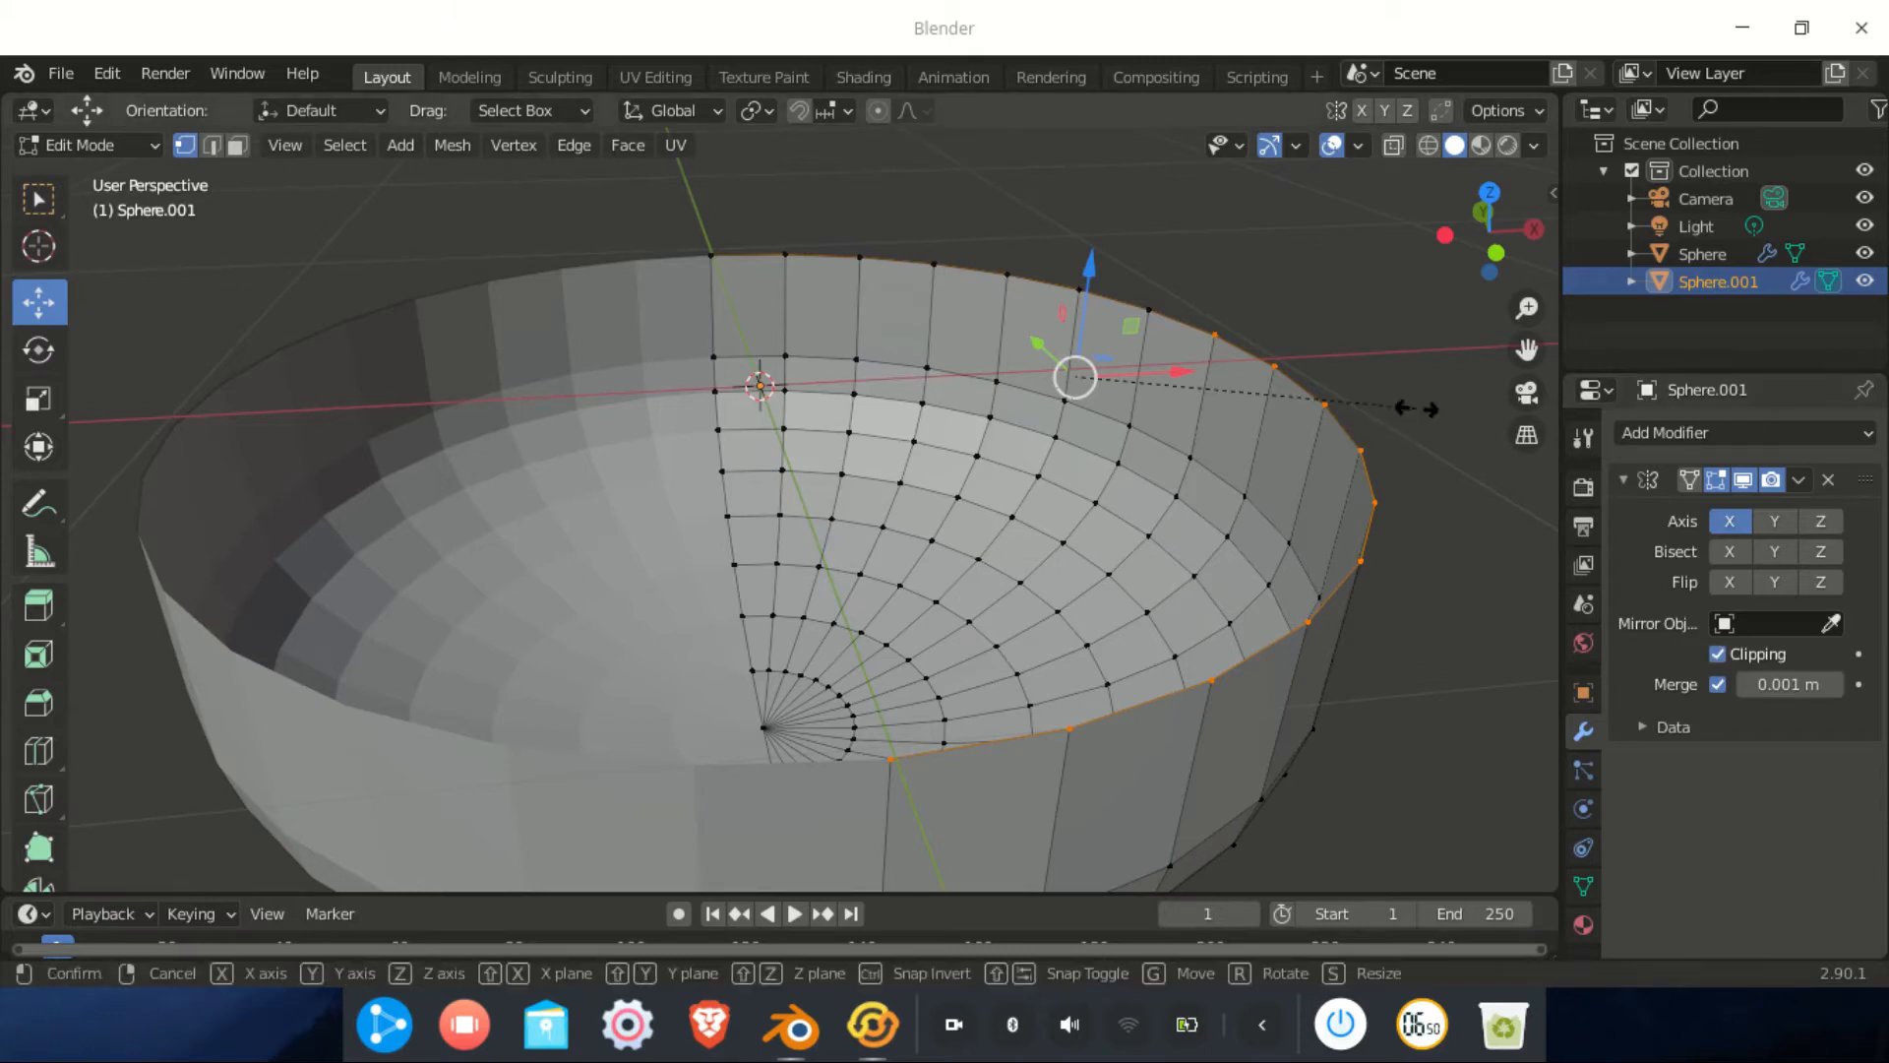
{"action": "left_click", "coordinate": [1315, 424]}
{"action": "middle_click_drag", "start_coordinate": [1293, 466], "coordinate": [1205, 464]}
{"action": "scroll", "coordinate": [1248, 539], "scroll_direction": "down", "scroll_amount": 2}
{"action": "key", "text": "e"}
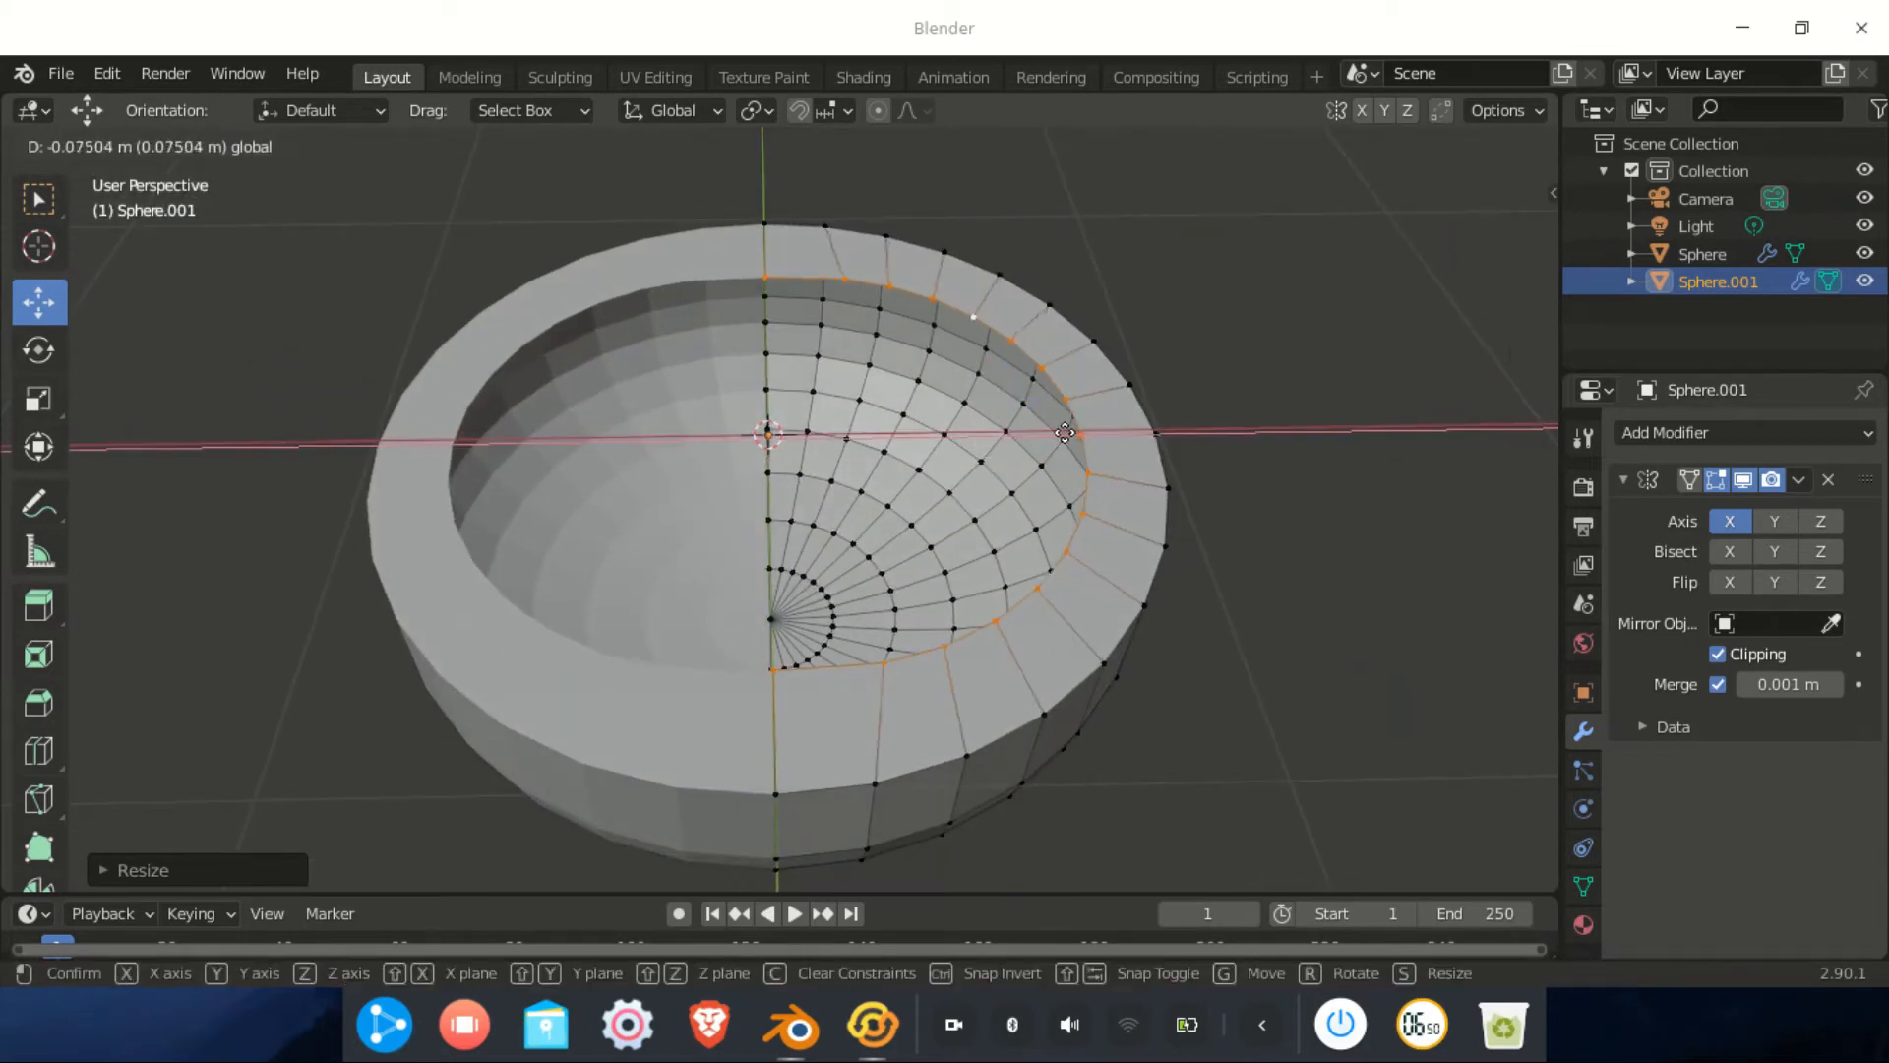
{"action": "left_click", "coordinate": [1052, 428]}
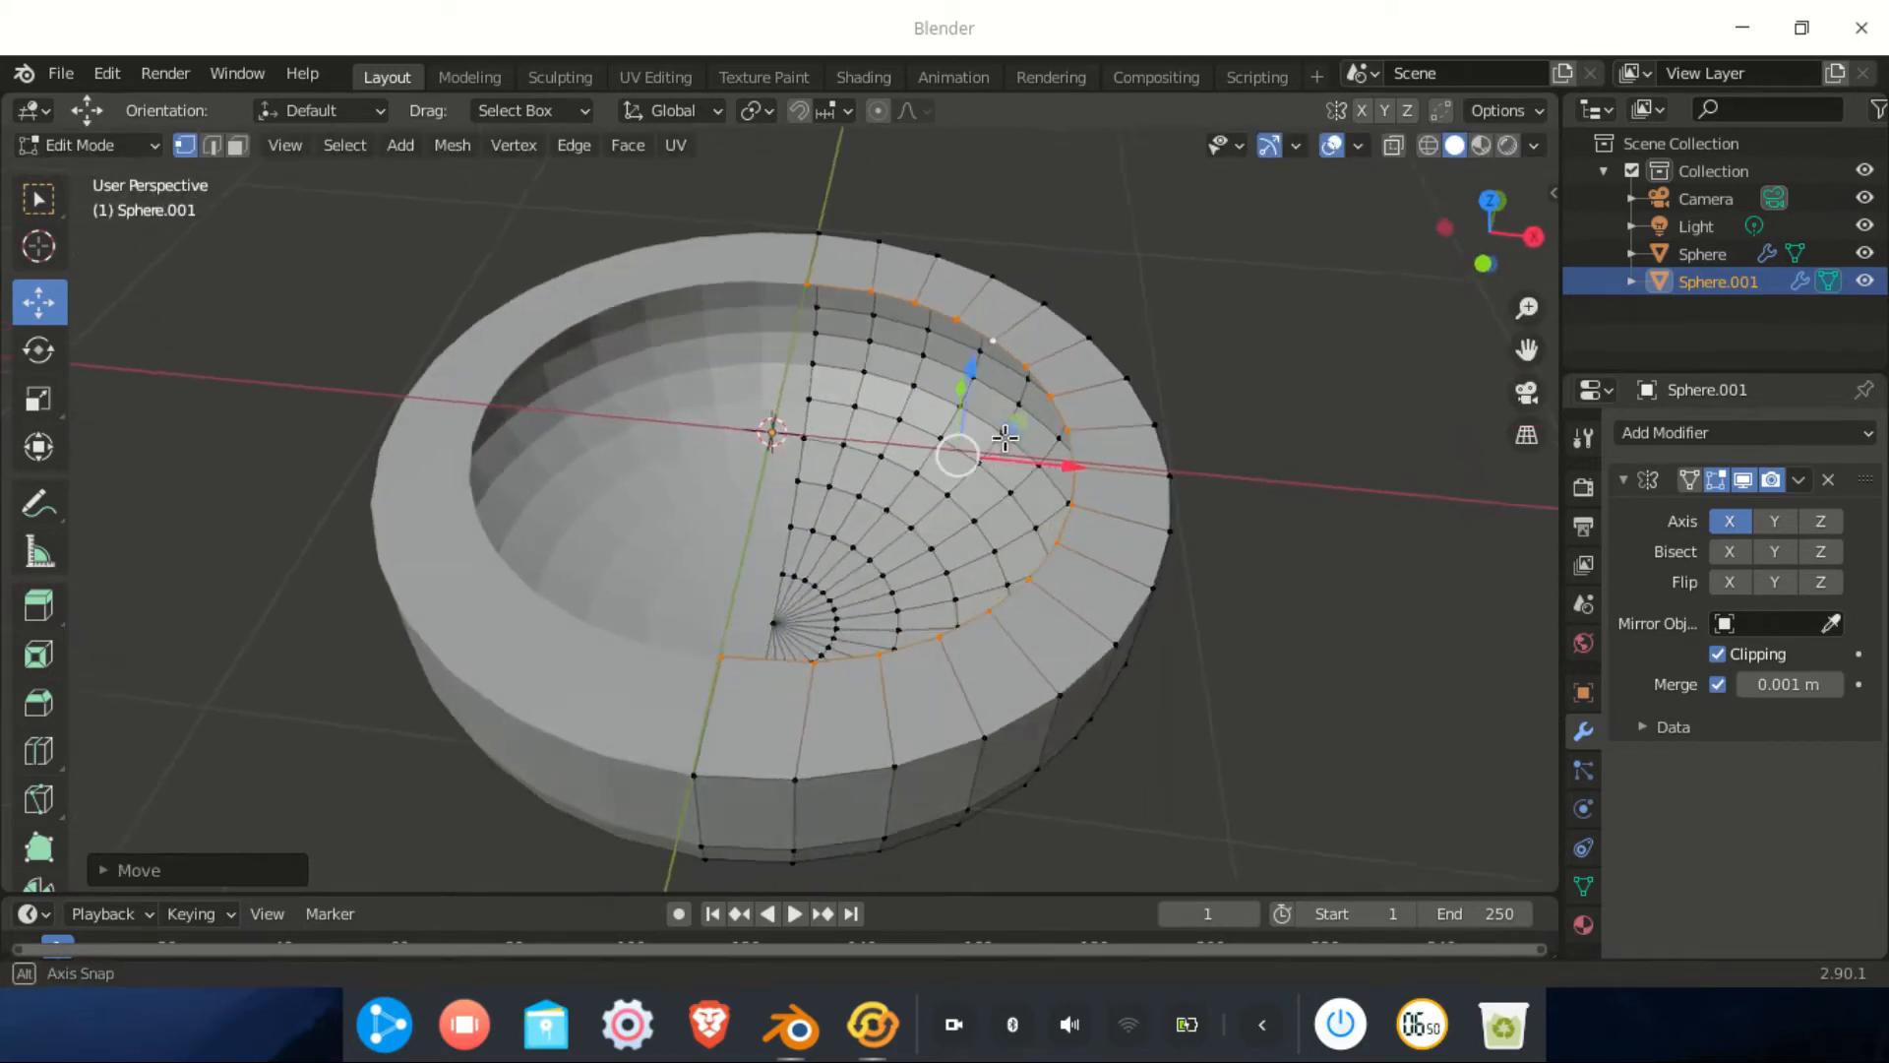
{"action": "scroll", "coordinate": [1042, 513], "scroll_direction": "up", "scroll_amount": 3}
{"action": "scroll", "coordinate": [1198, 537], "scroll_direction": "down", "scroll_amount": 1}
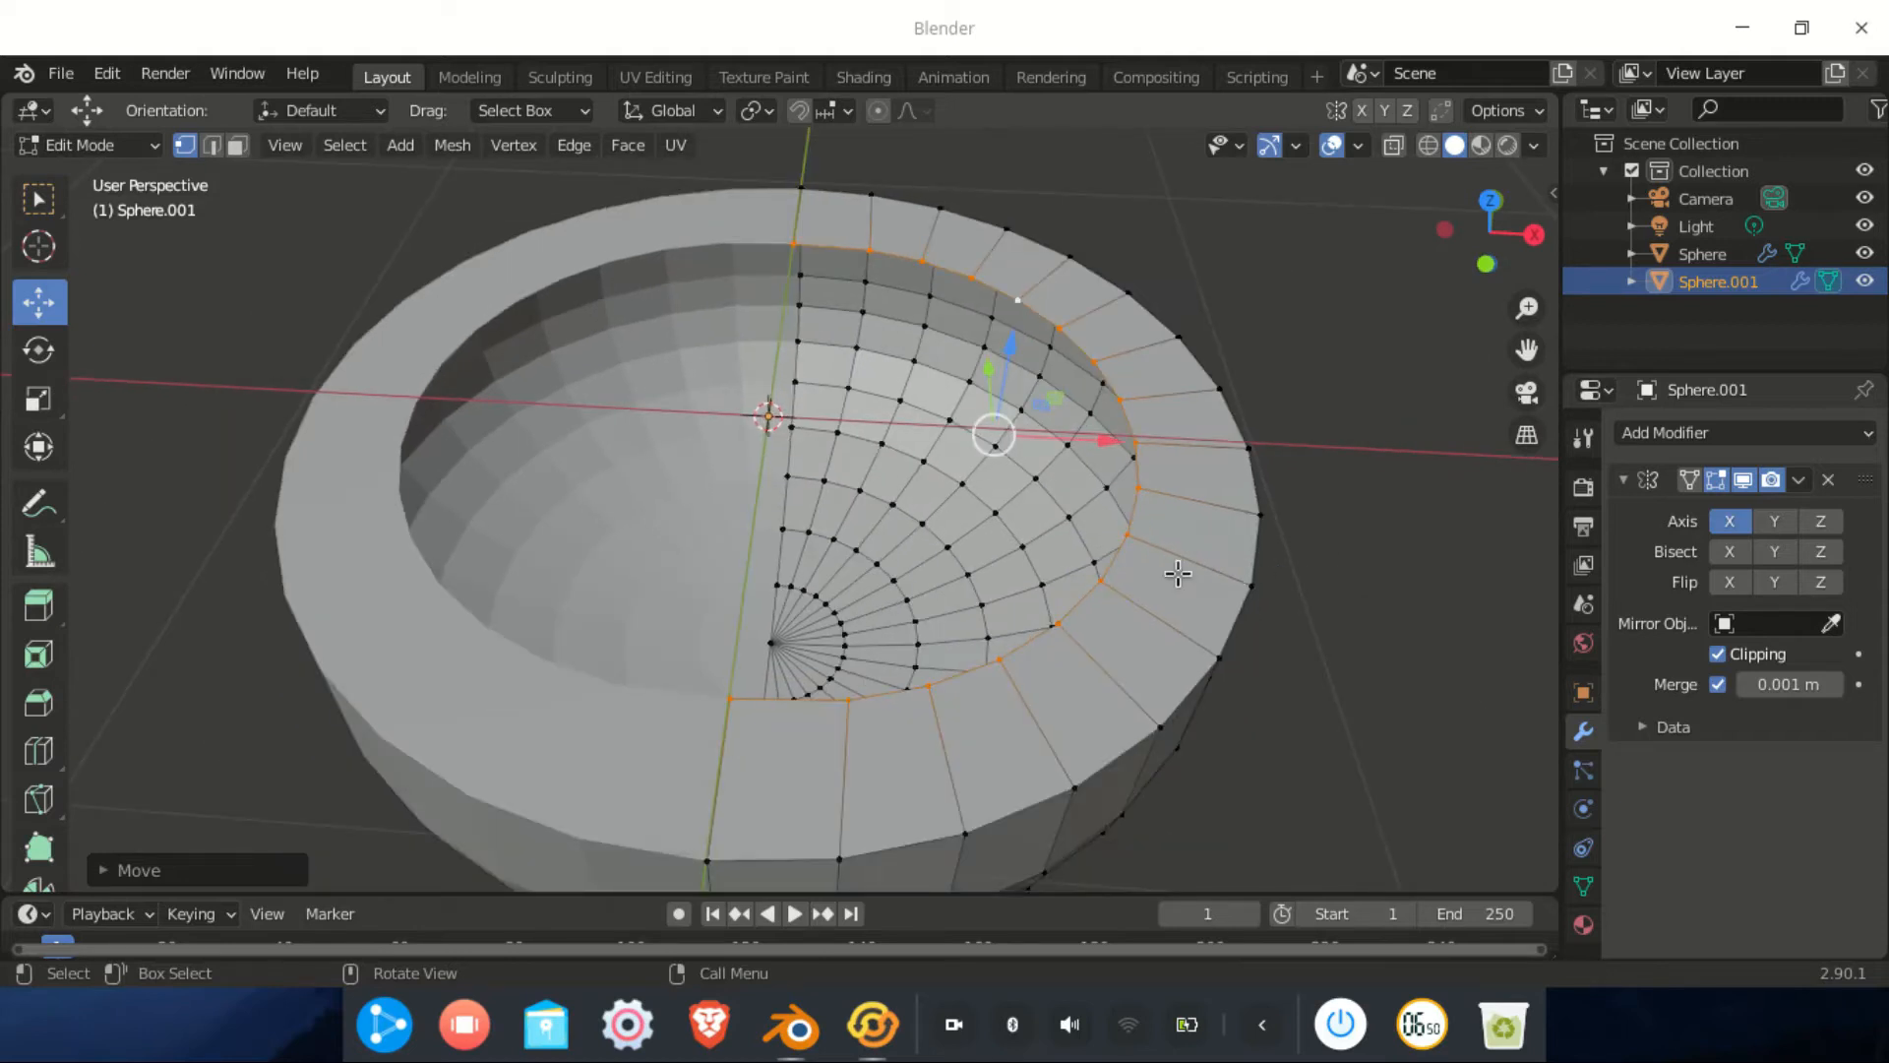
{"action": "middle_click_drag", "start_coordinate": [1178, 573], "coordinate": [1160, 571]}
{"action": "key", "text": "ctrl+z"}
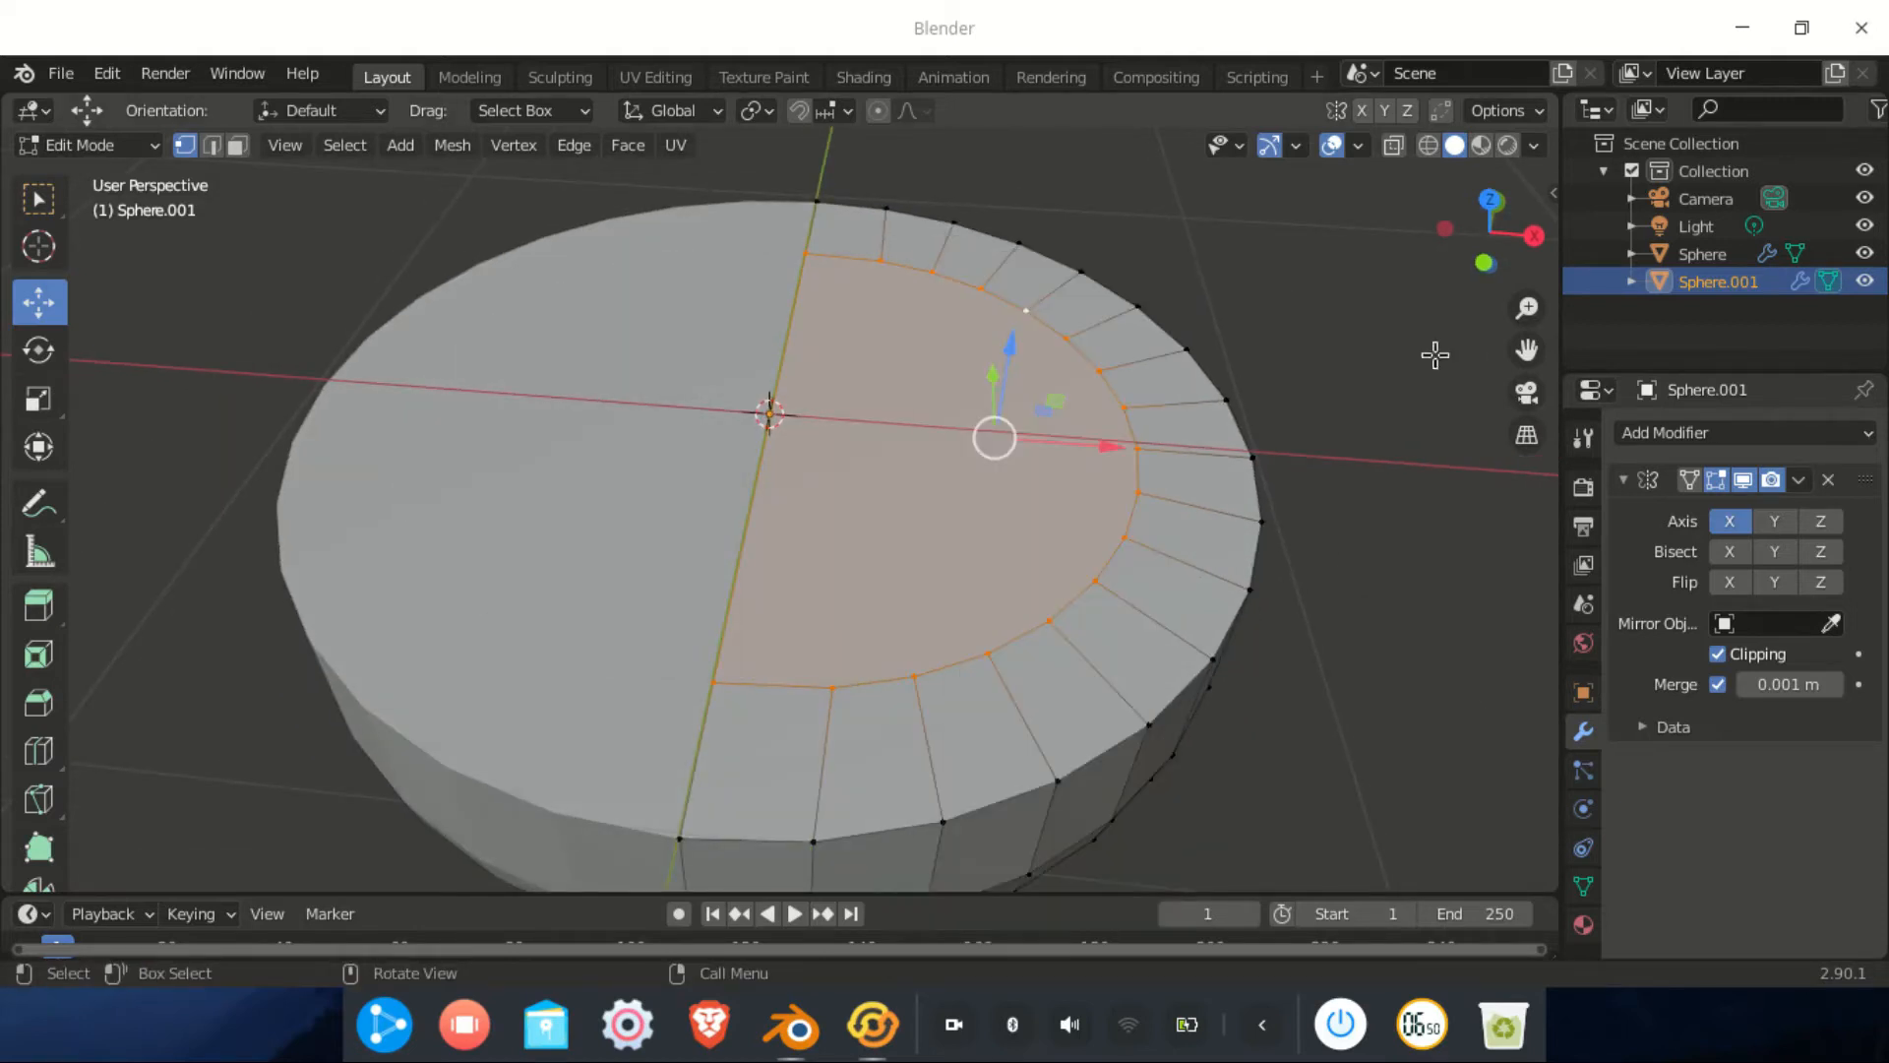
{"action": "key", "text": "ctrl+shift+z"}
Extrude an inner ring, lower it into the bowl, scale it in, and fill it with a face
{"action": "key", "text": "e"}
{"action": "right_click", "coordinate": [1141, 539]}
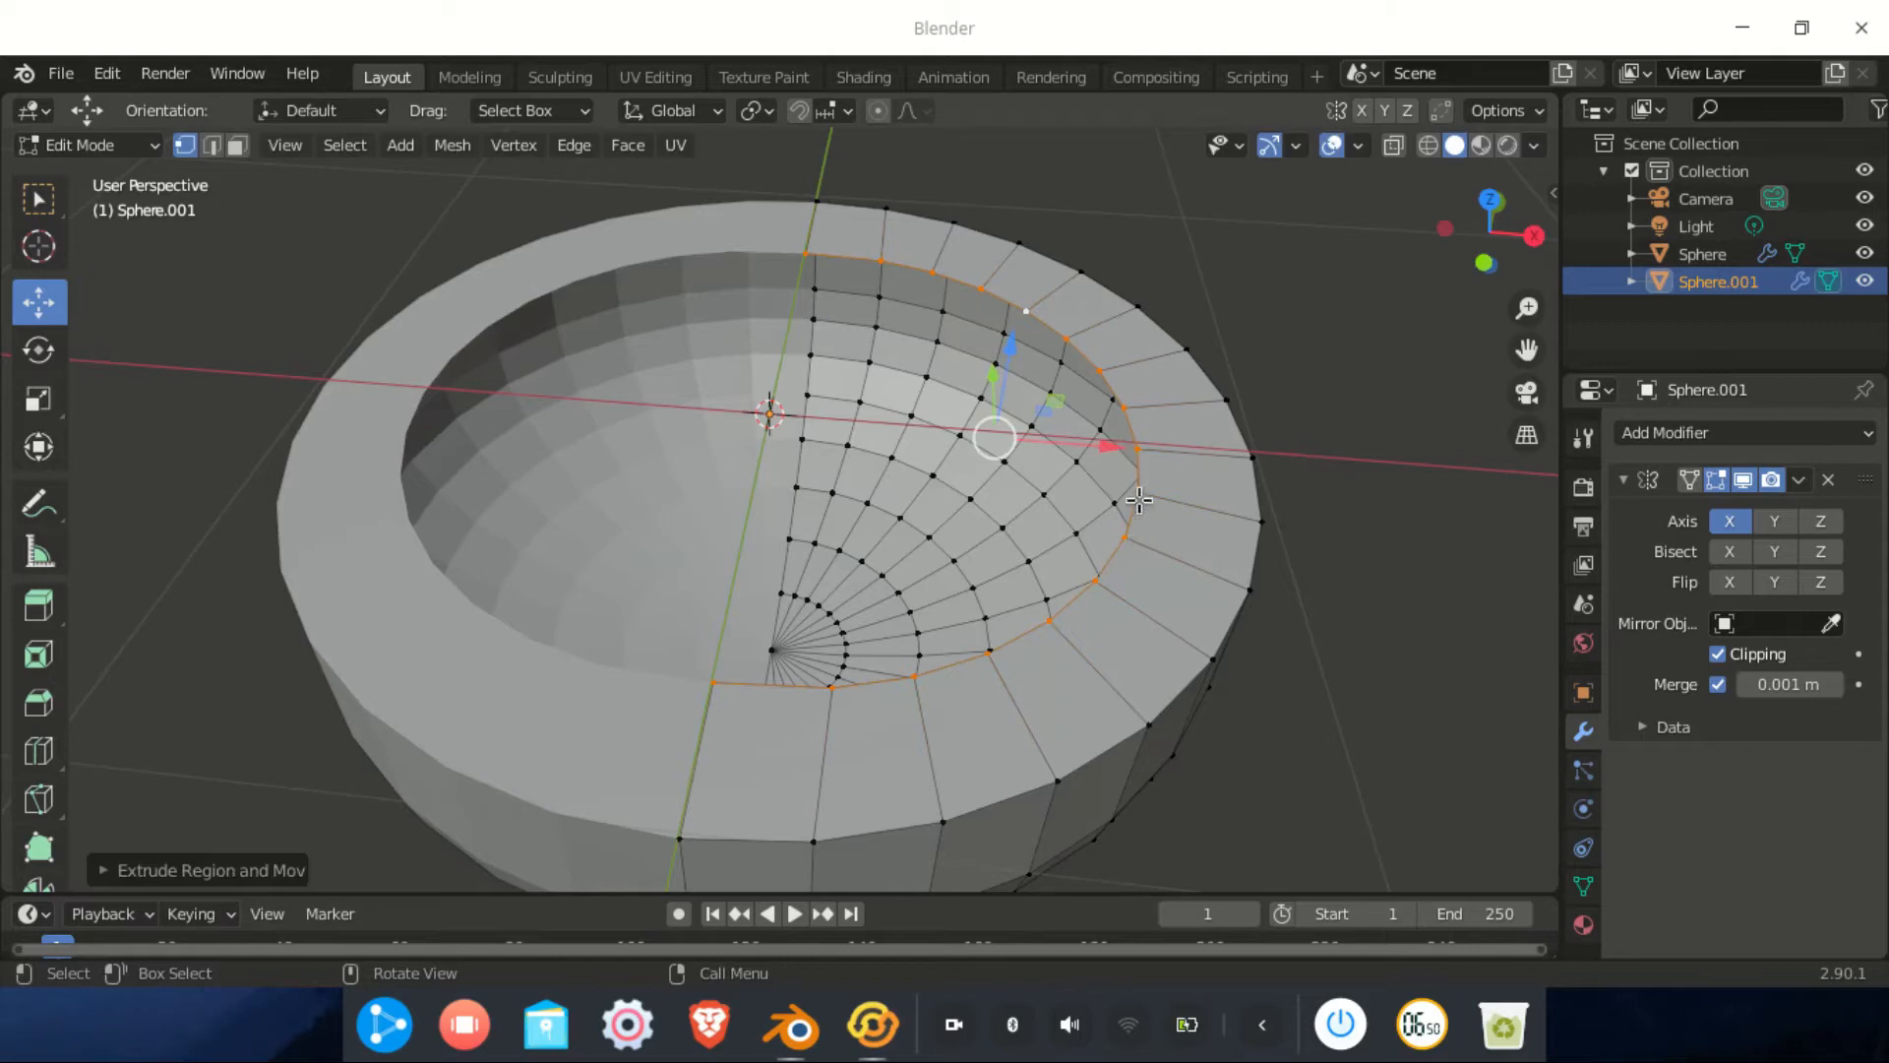
{"action": "left_click_drag", "start_coordinate": [1018, 339], "coordinate": [1003, 417]}
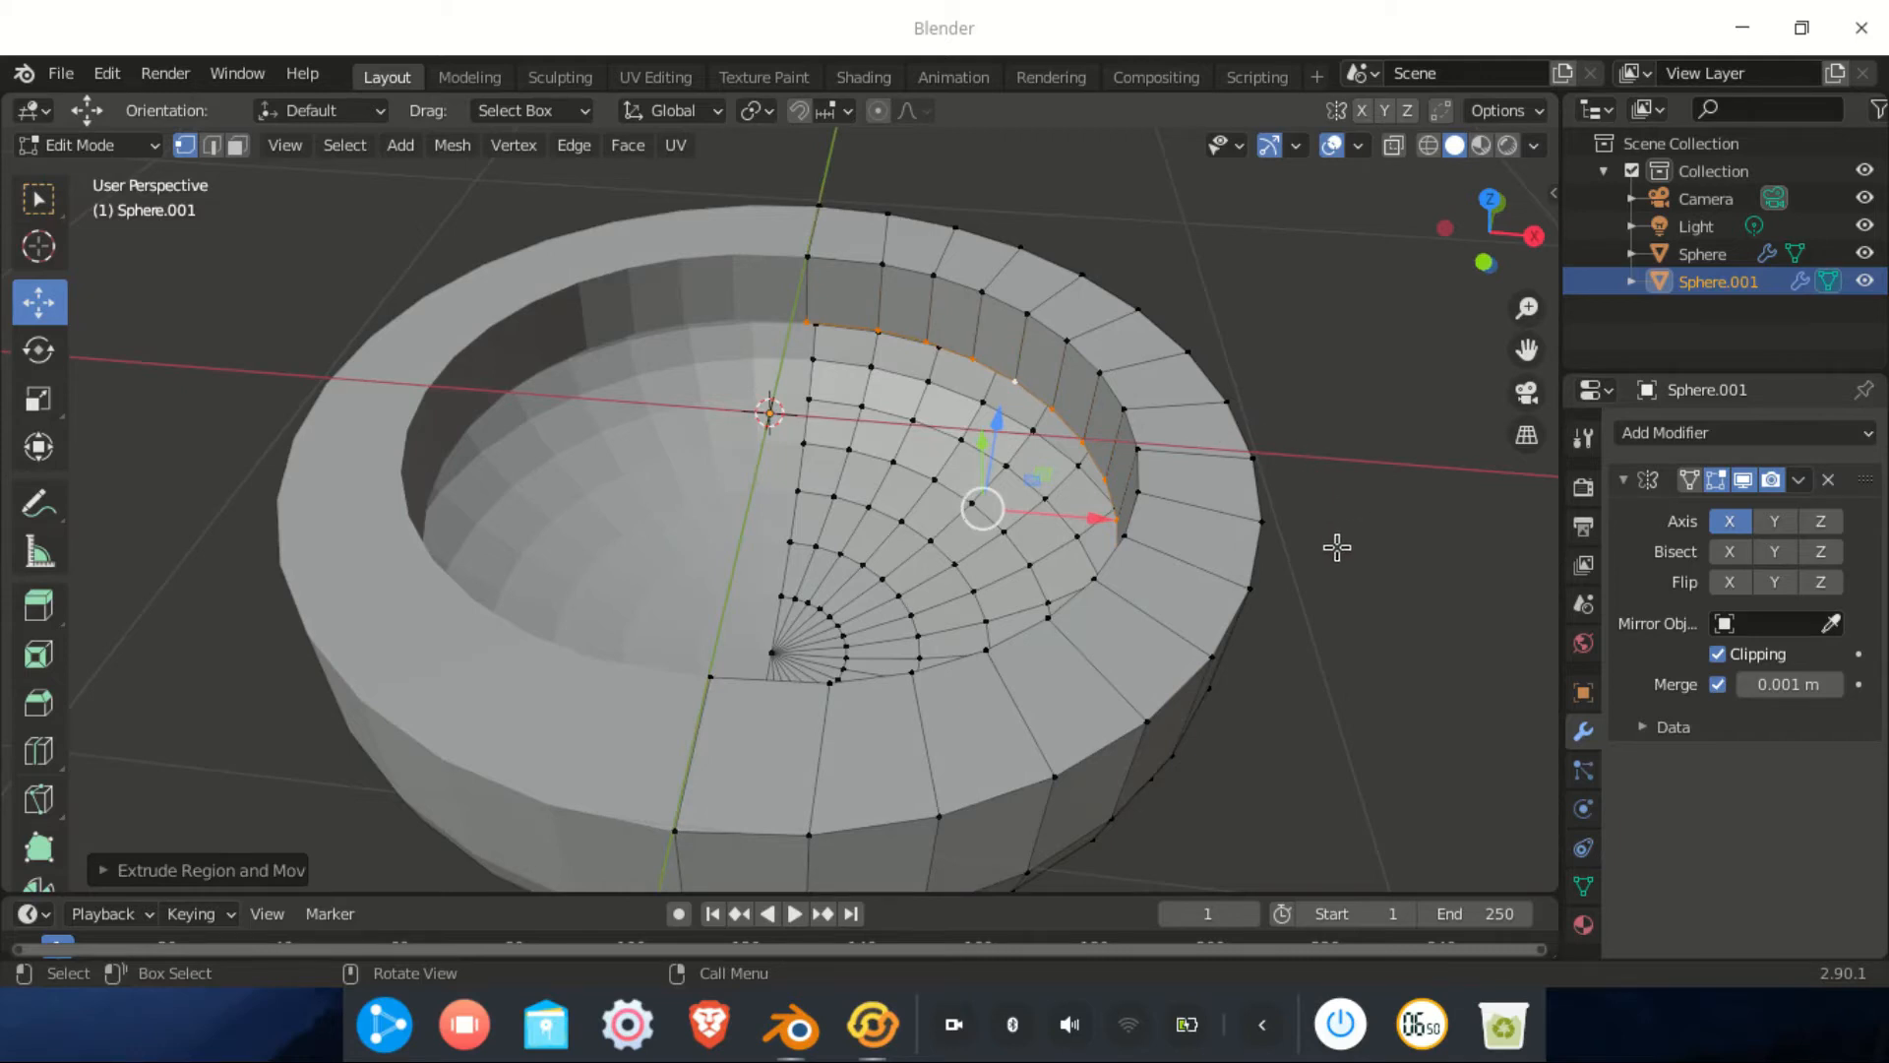
{"action": "key", "text": "s"}
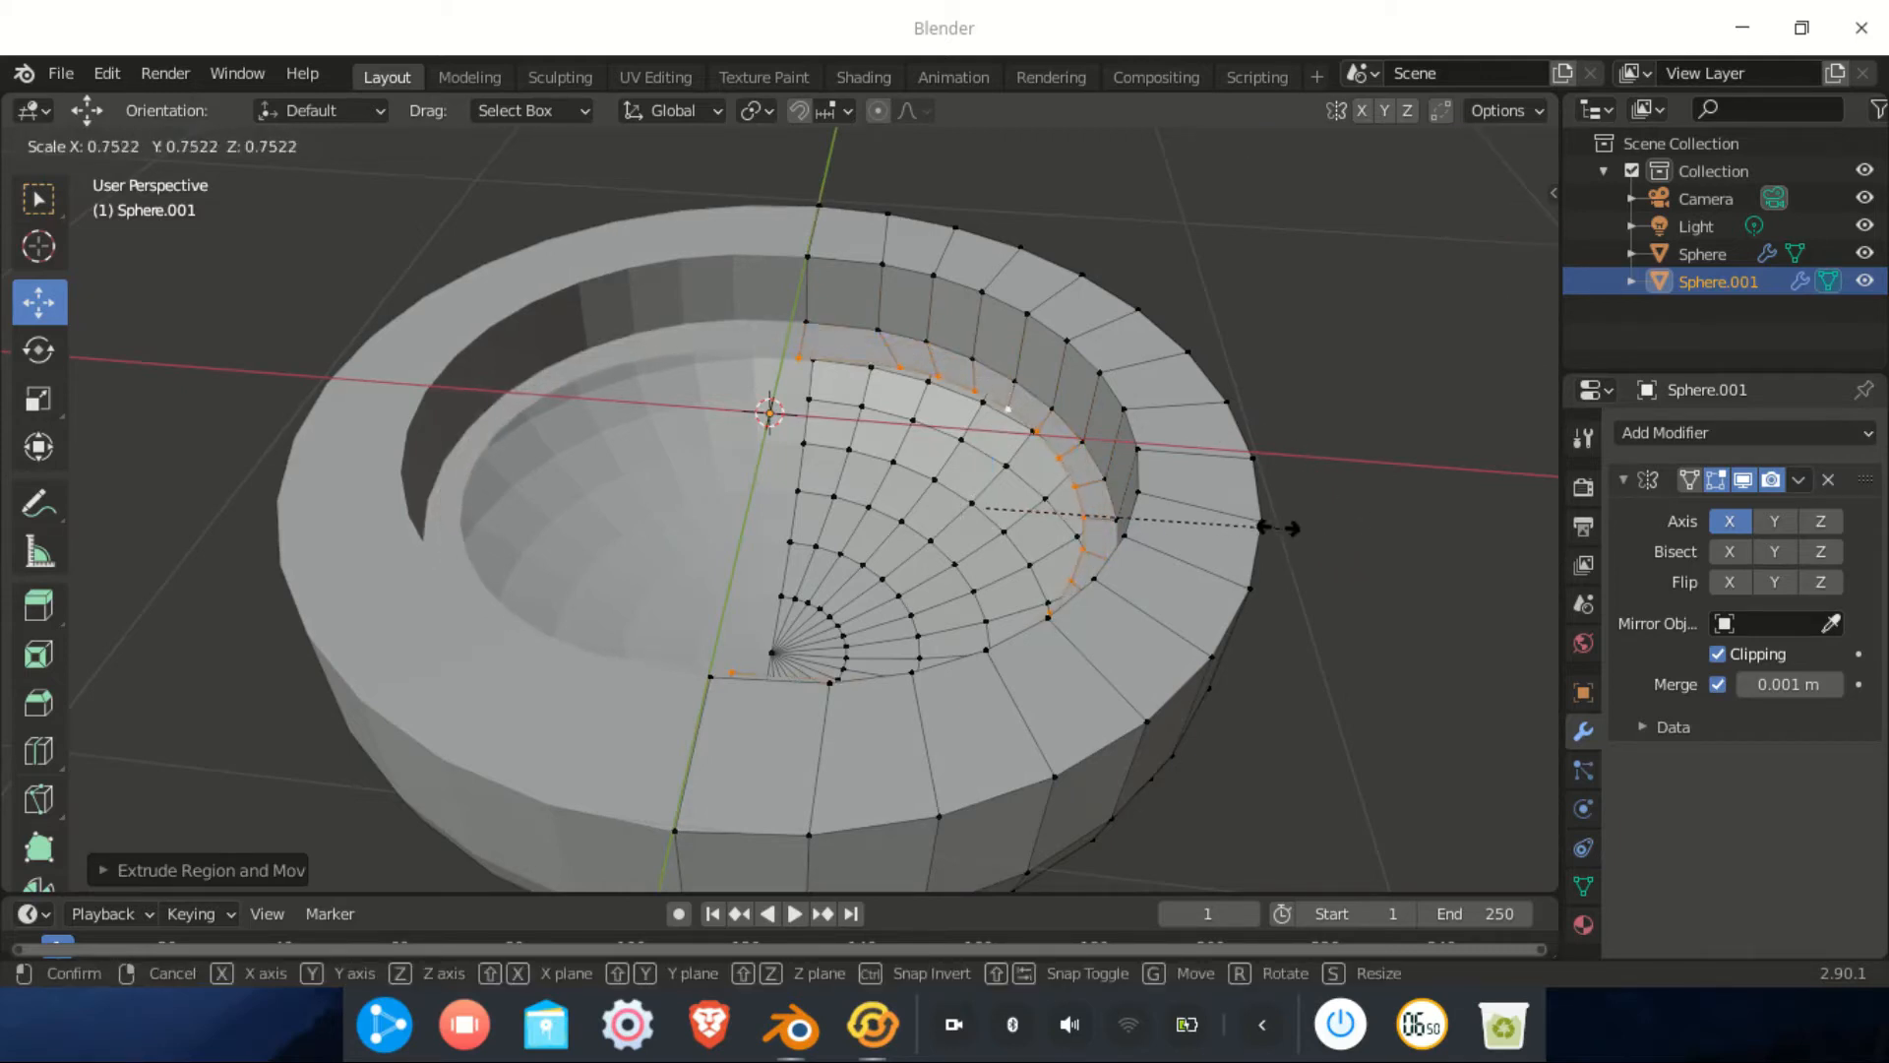
{"action": "left_click", "coordinate": [1269, 522]}
{"action": "left_click_drag", "start_coordinate": [1091, 518], "coordinate": [1049, 500]}
{"action": "mouse_move", "coordinate": [1048, 500]}
{"action": "middle_mouse_down"}
{"action": "mouse_move", "coordinate": [1042, 546]}
{"action": "mouse_move", "coordinate": [1072, 516]}
{"action": "middle_mouse_up"}
{"action": "key", "text": "f"}
Switch to the front orthographic view of the bowl
{"action": "middle_click_drag", "start_coordinate": [1088, 600], "coordinate": [989, 497]}
{"action": "scroll", "coordinate": [1118, 588], "scroll_direction": "down", "scroll_amount": 3}
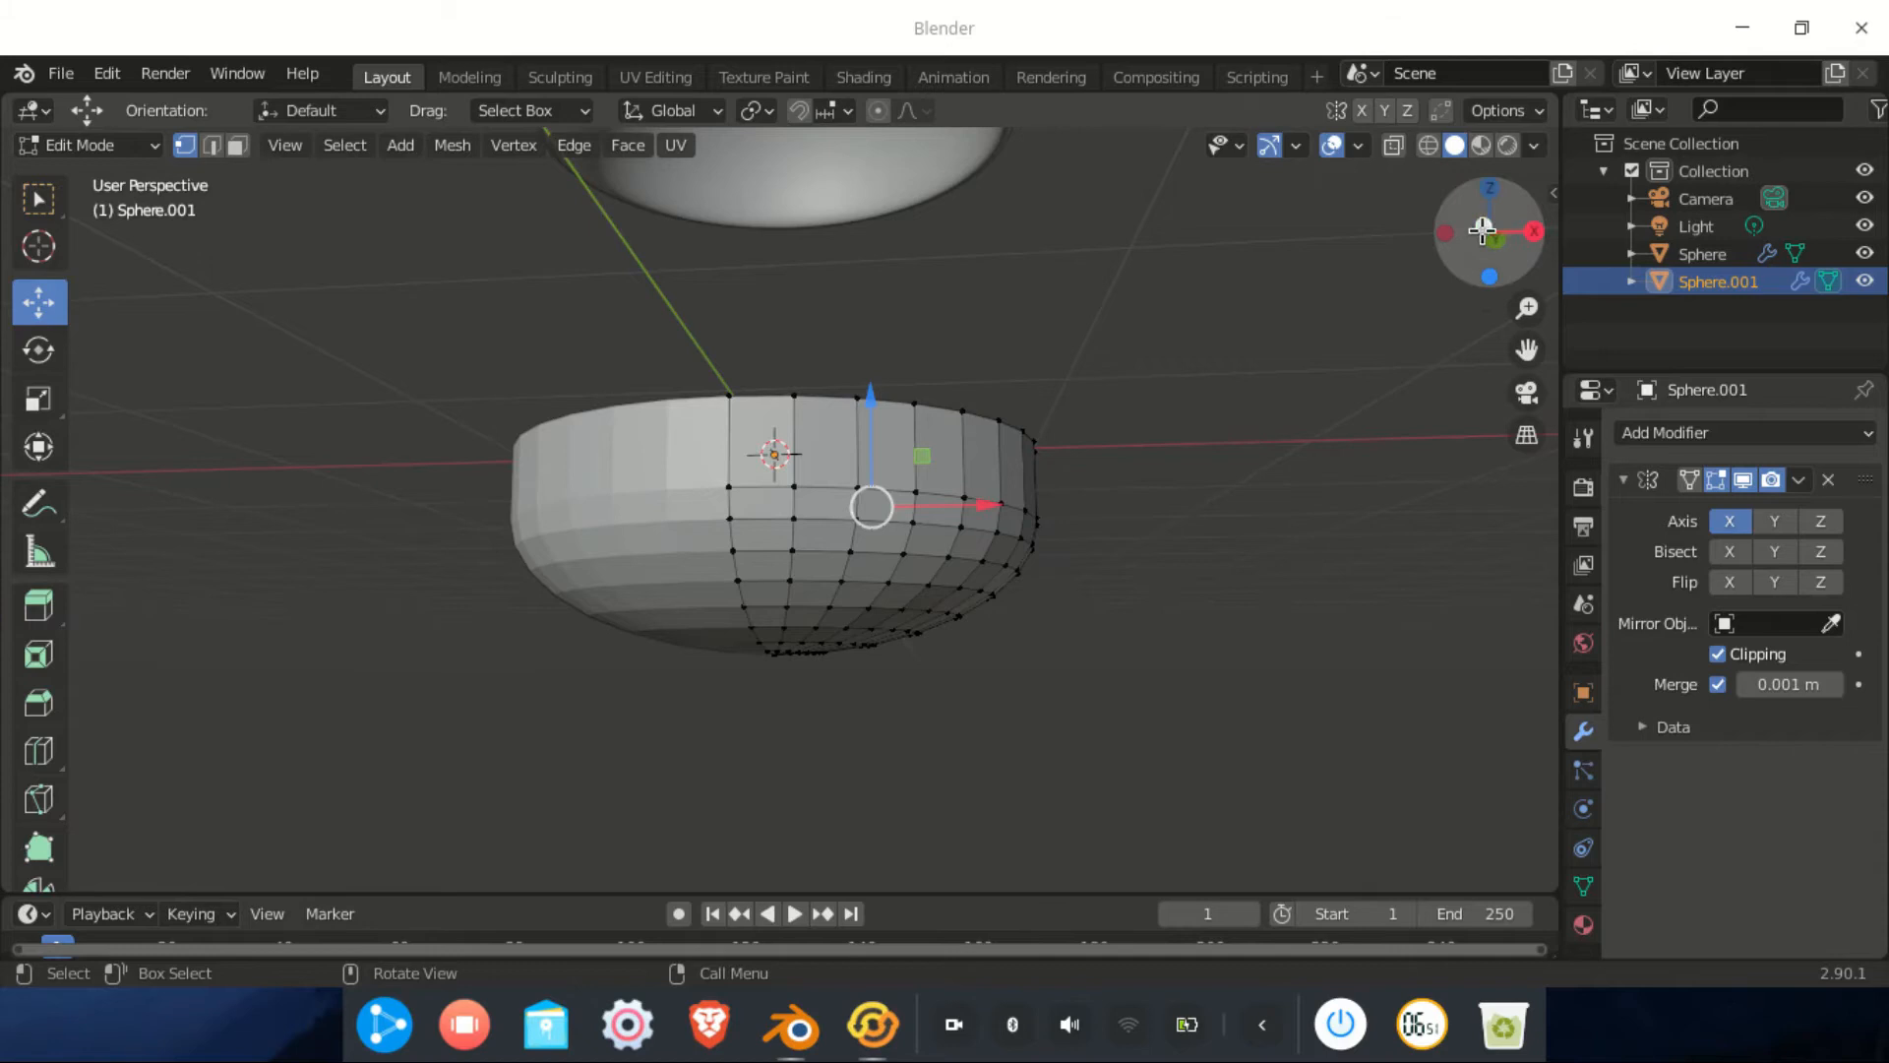
{"action": "left_click", "coordinate": [1478, 219]}
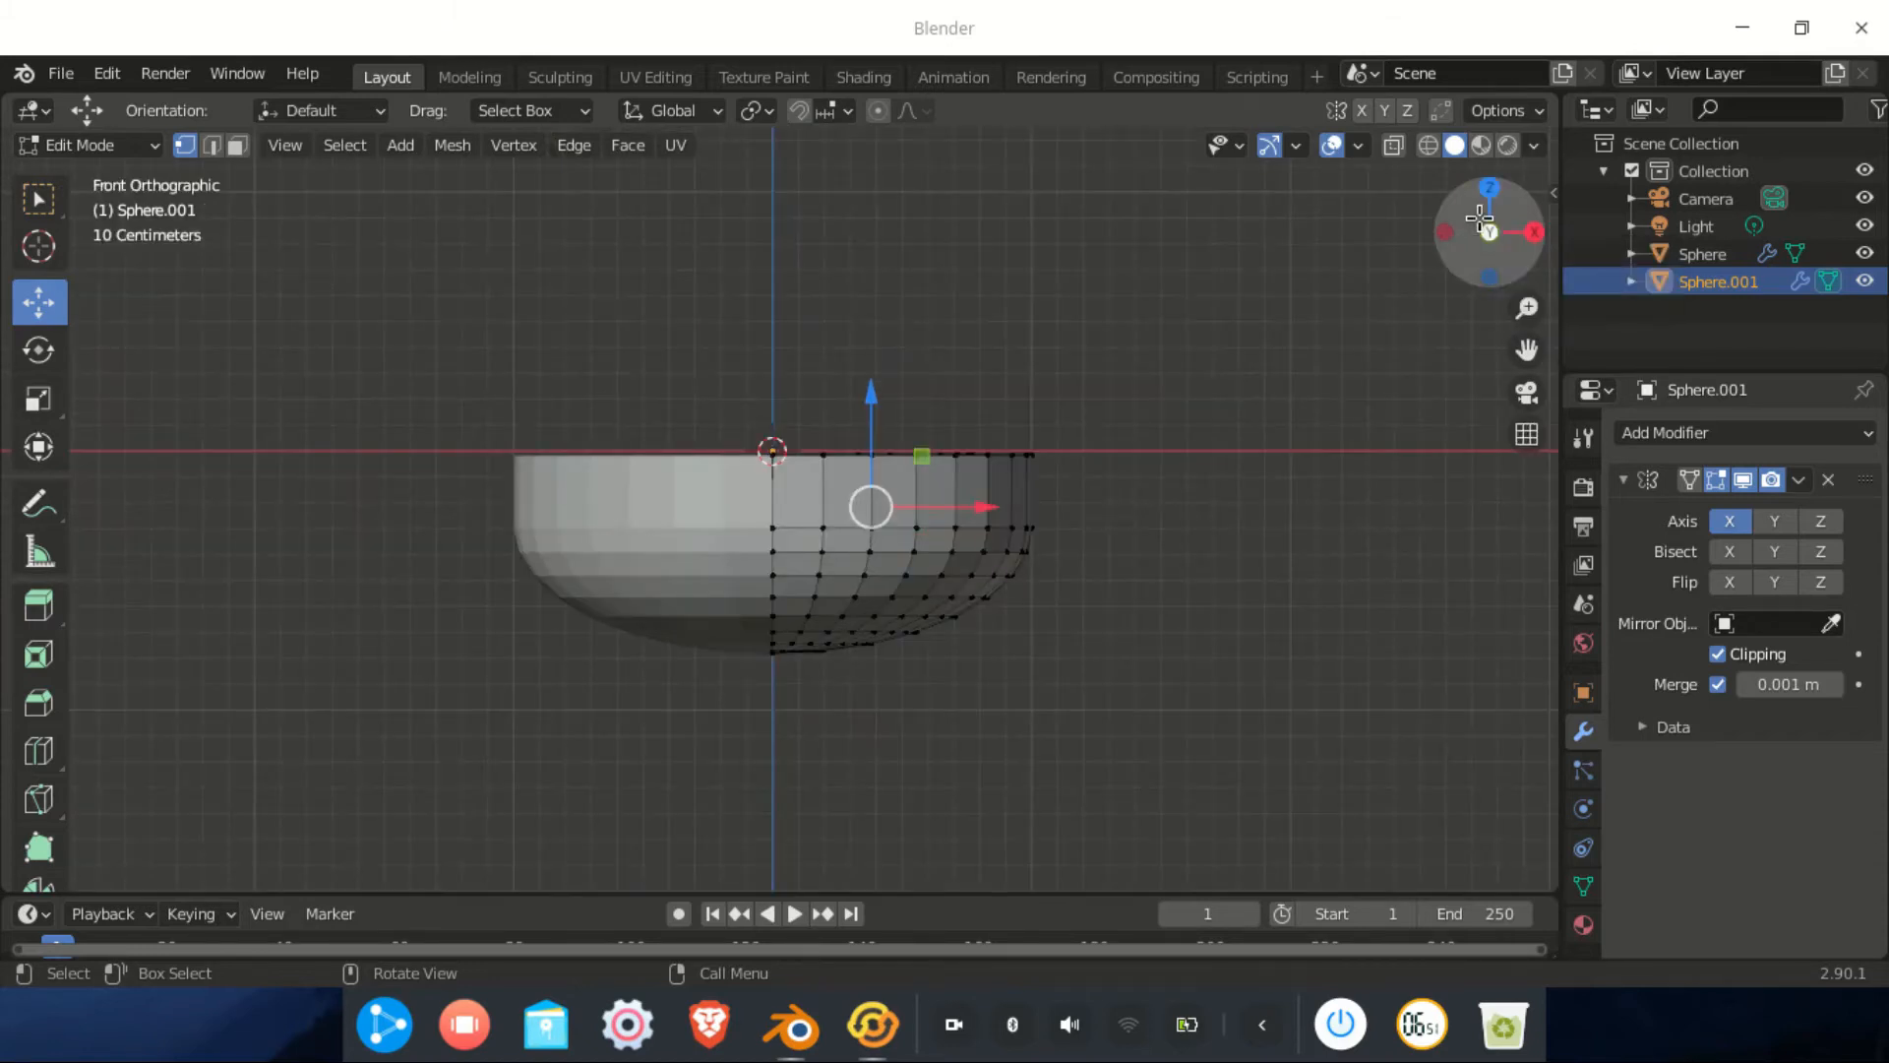
{"action": "scroll", "coordinate": [995, 632], "scroll_direction": "up", "scroll_amount": 4}
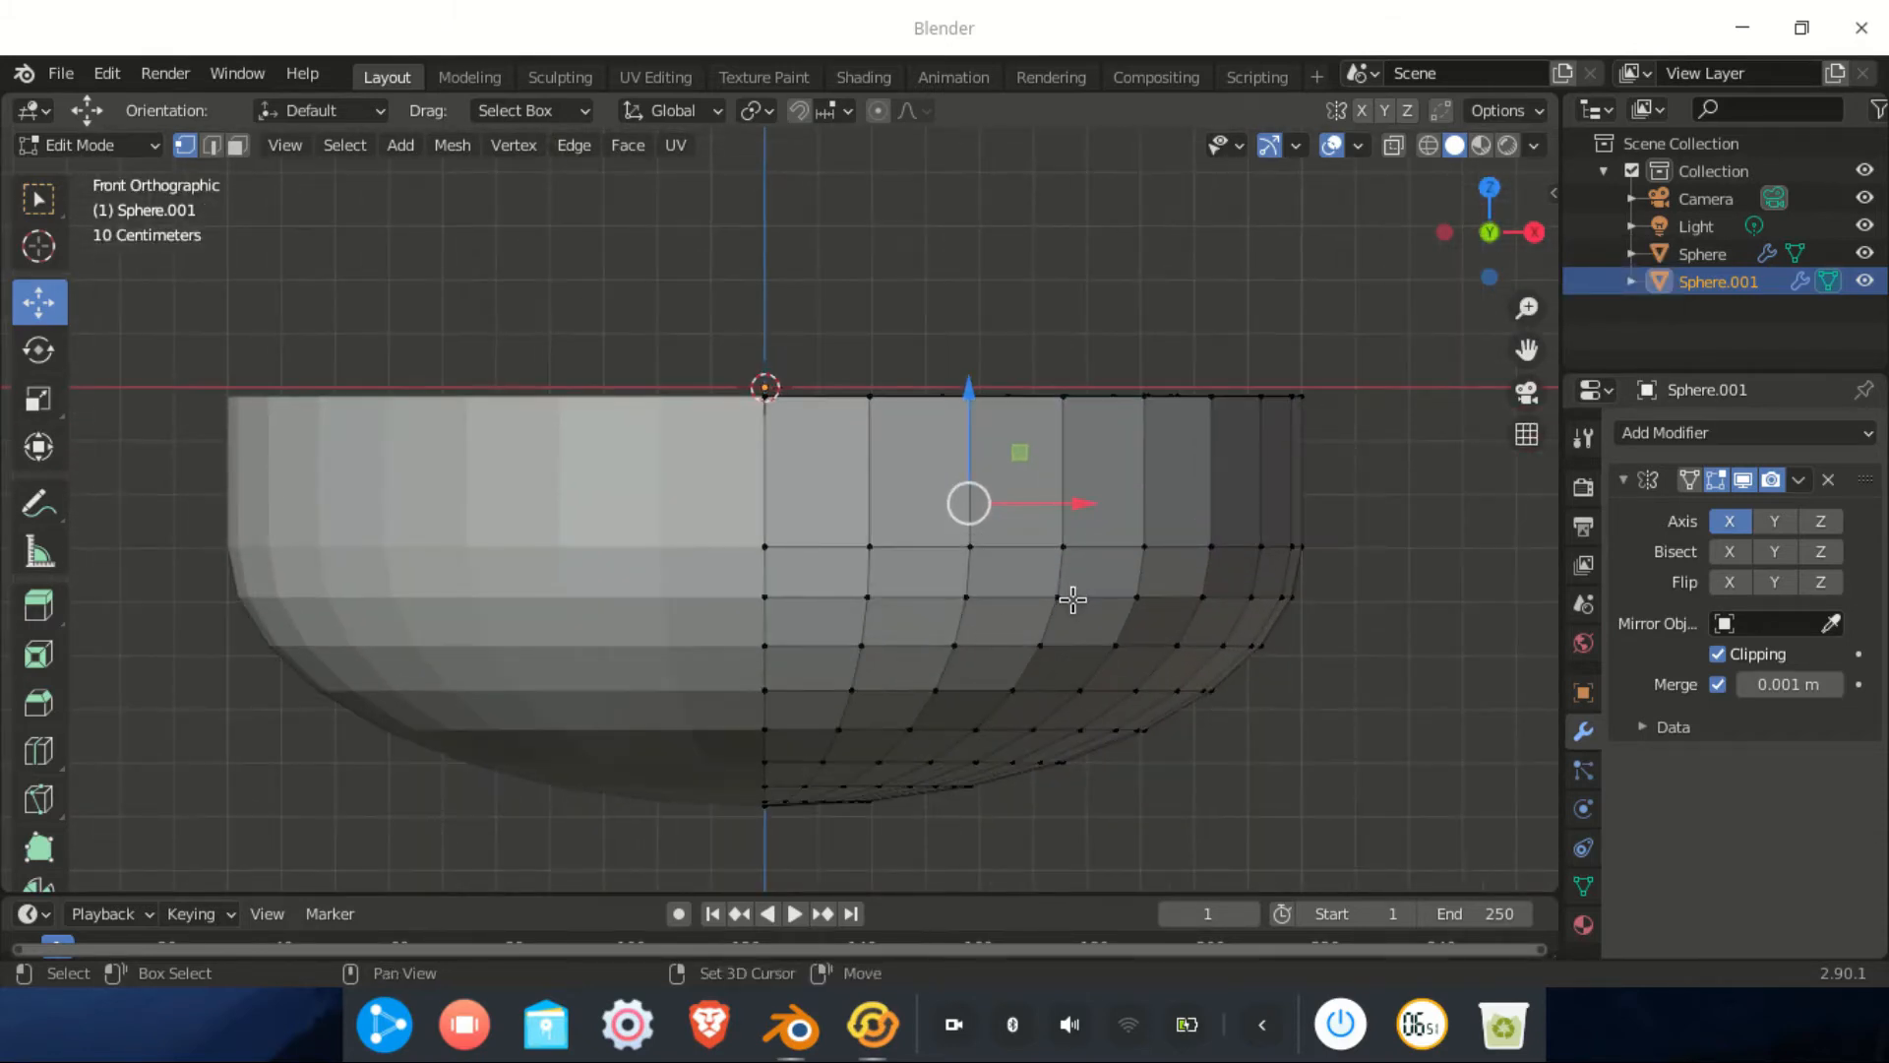
{"action": "scroll", "coordinate": [1082, 551], "scroll_direction": "down", "scroll_amount": 1}
{"action": "scroll", "coordinate": [945, 551], "scroll_direction": "down", "scroll_amount": 2}
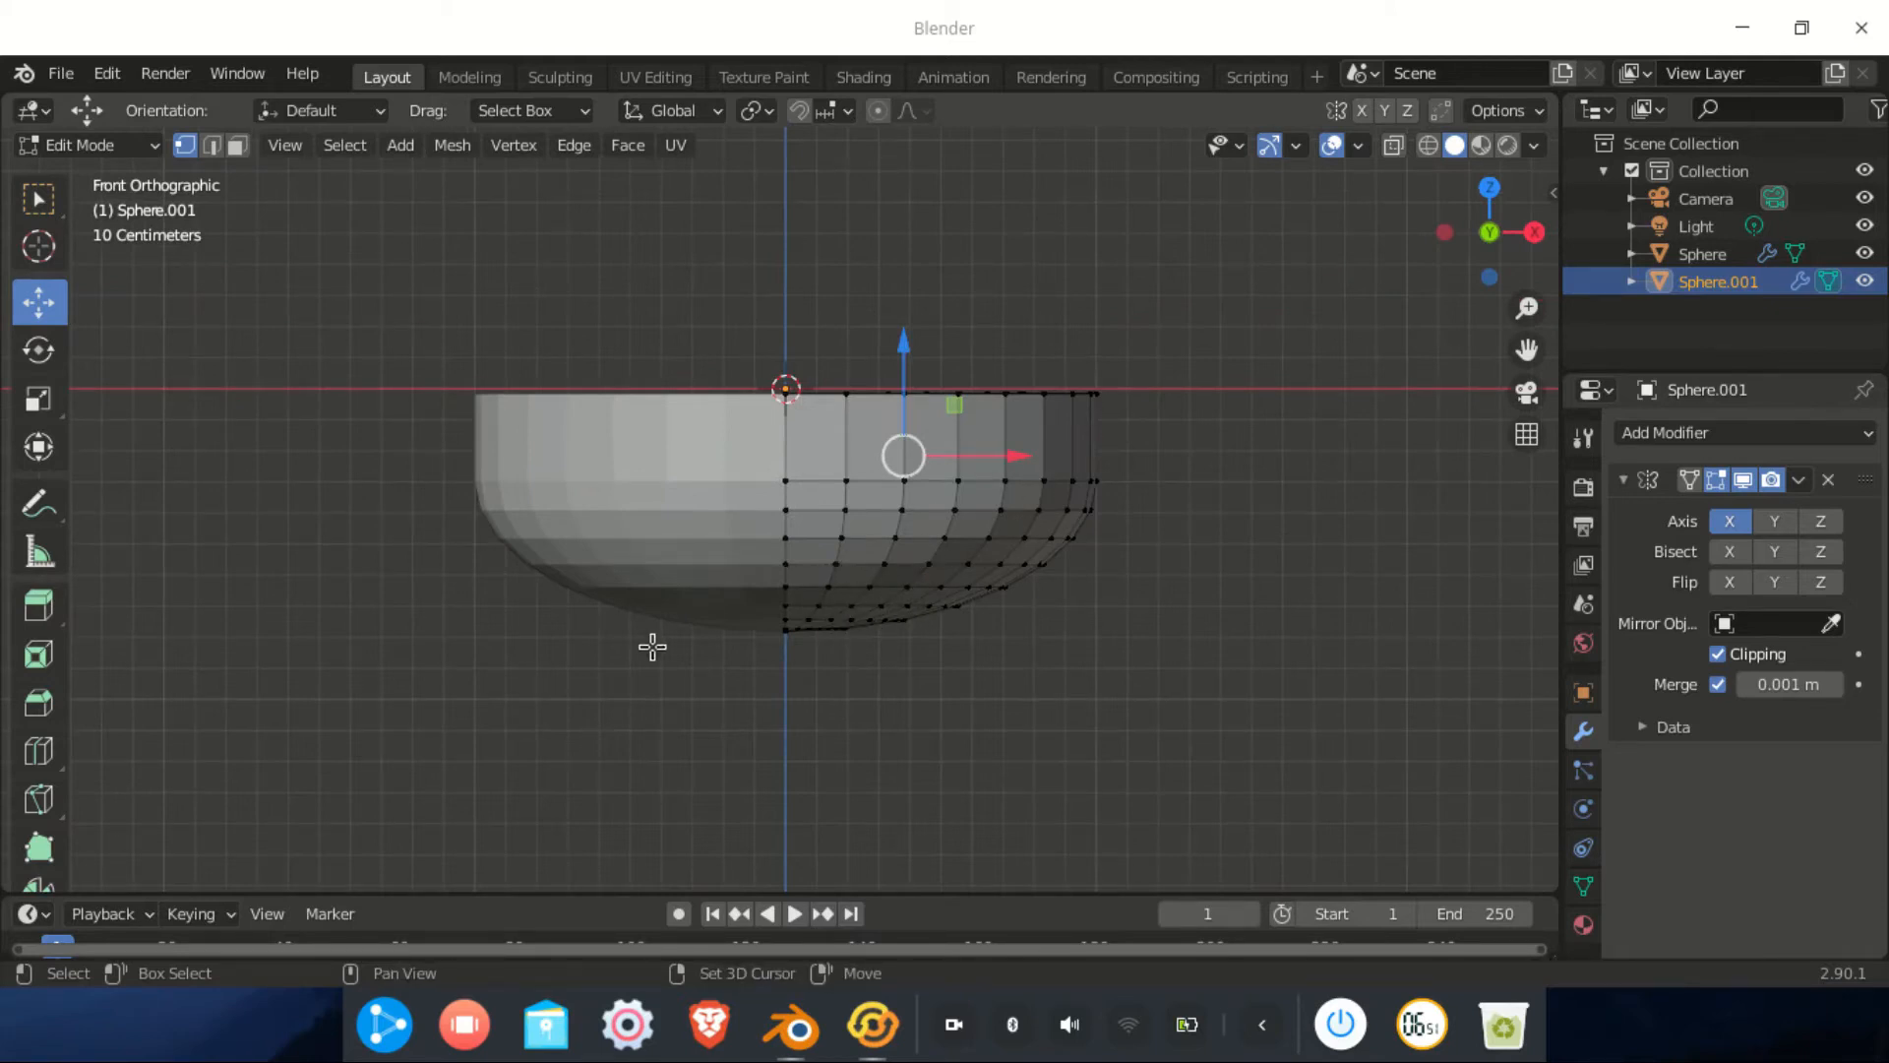
{"action": "key", "text": "shift+a"}
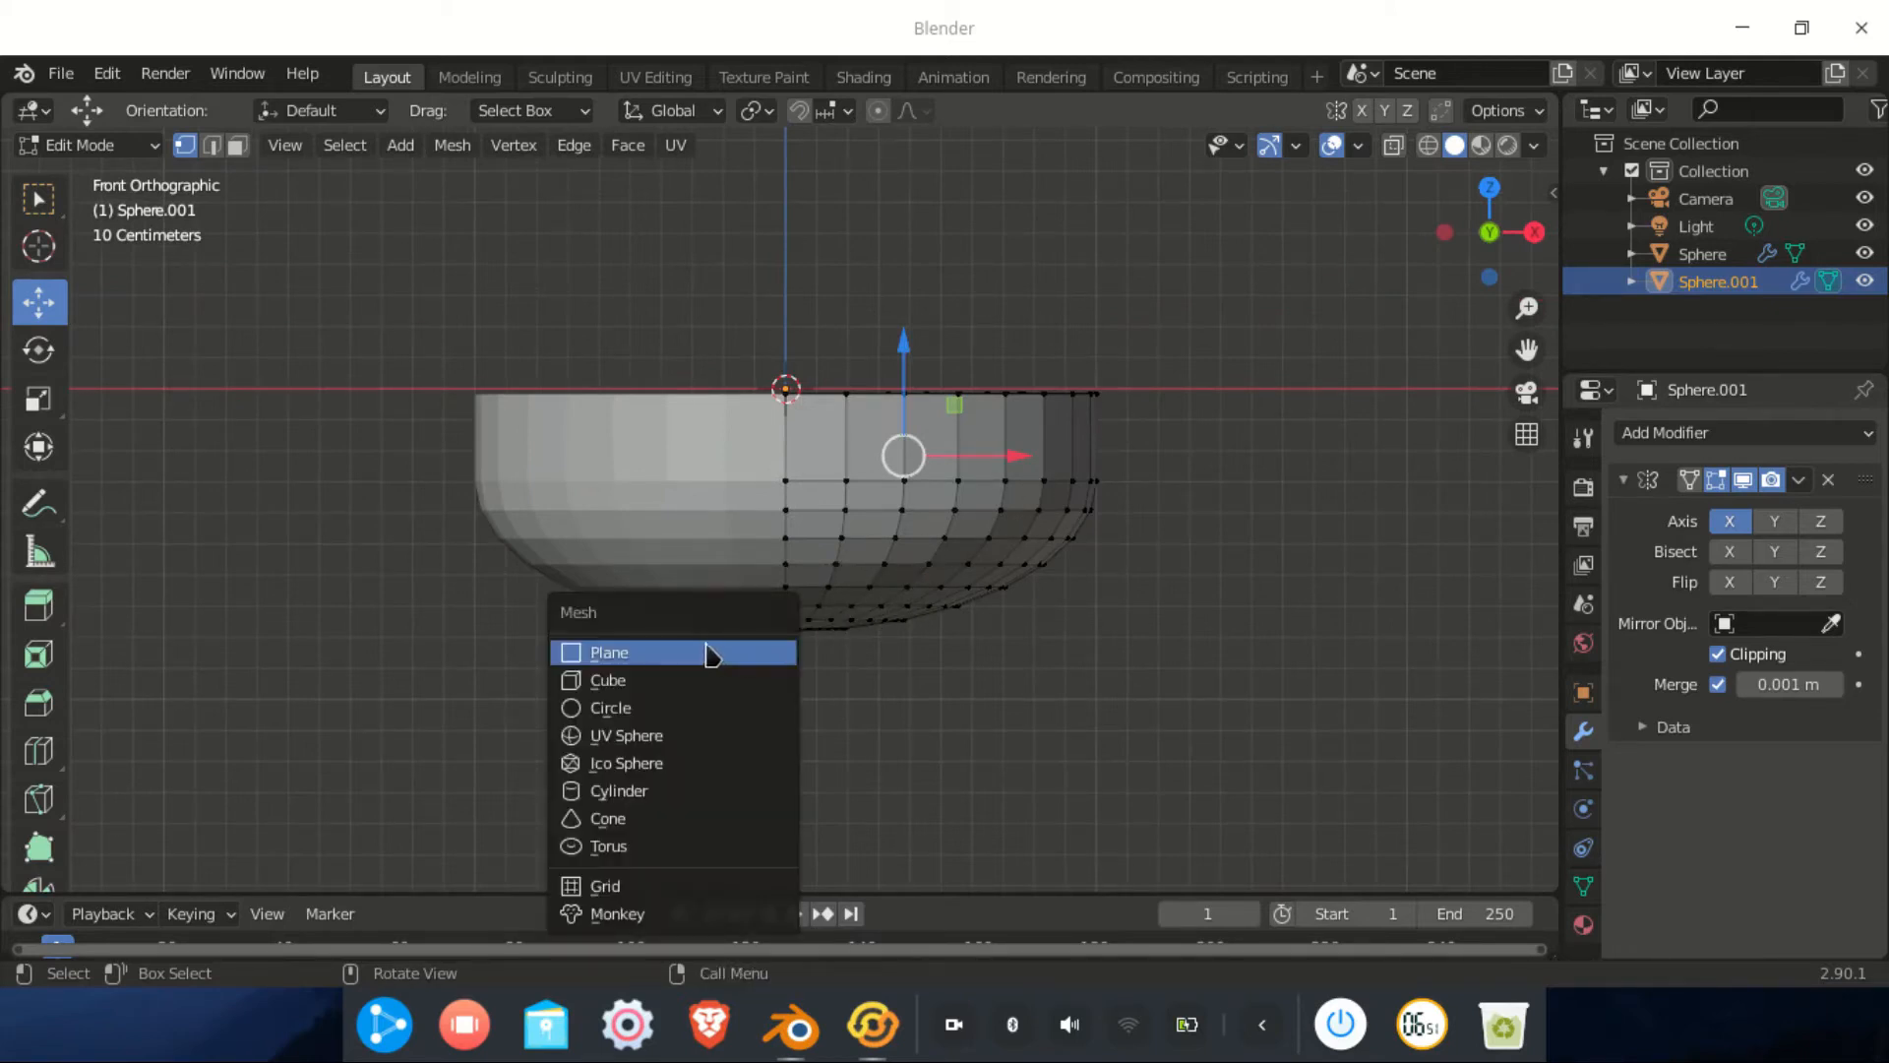
Add a circle mesh at the rim, then undo a trial move along X
{"action": "left_click", "coordinate": [604, 721]}
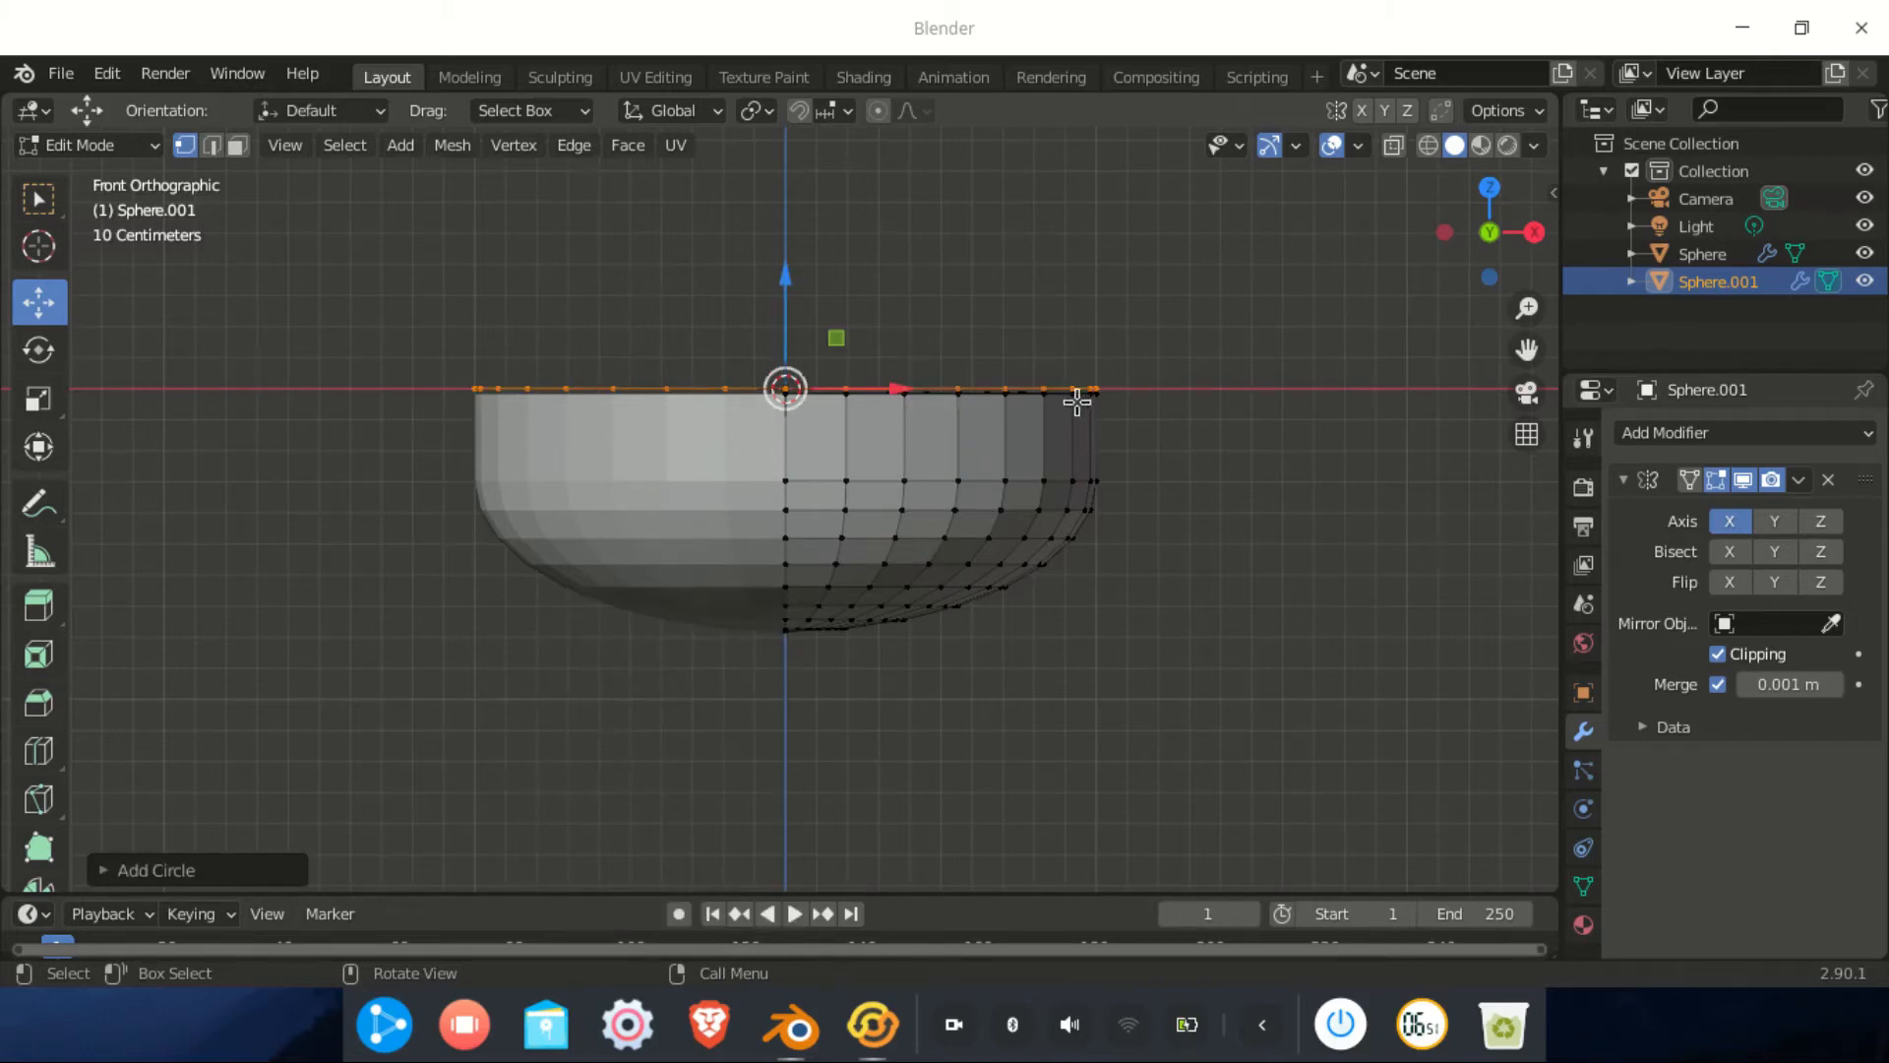
{"action": "scroll", "coordinate": [1014, 477], "scroll_direction": "up", "scroll_amount": 2}
{"action": "middle_click_drag", "start_coordinate": [974, 456], "coordinate": [900, 611]}
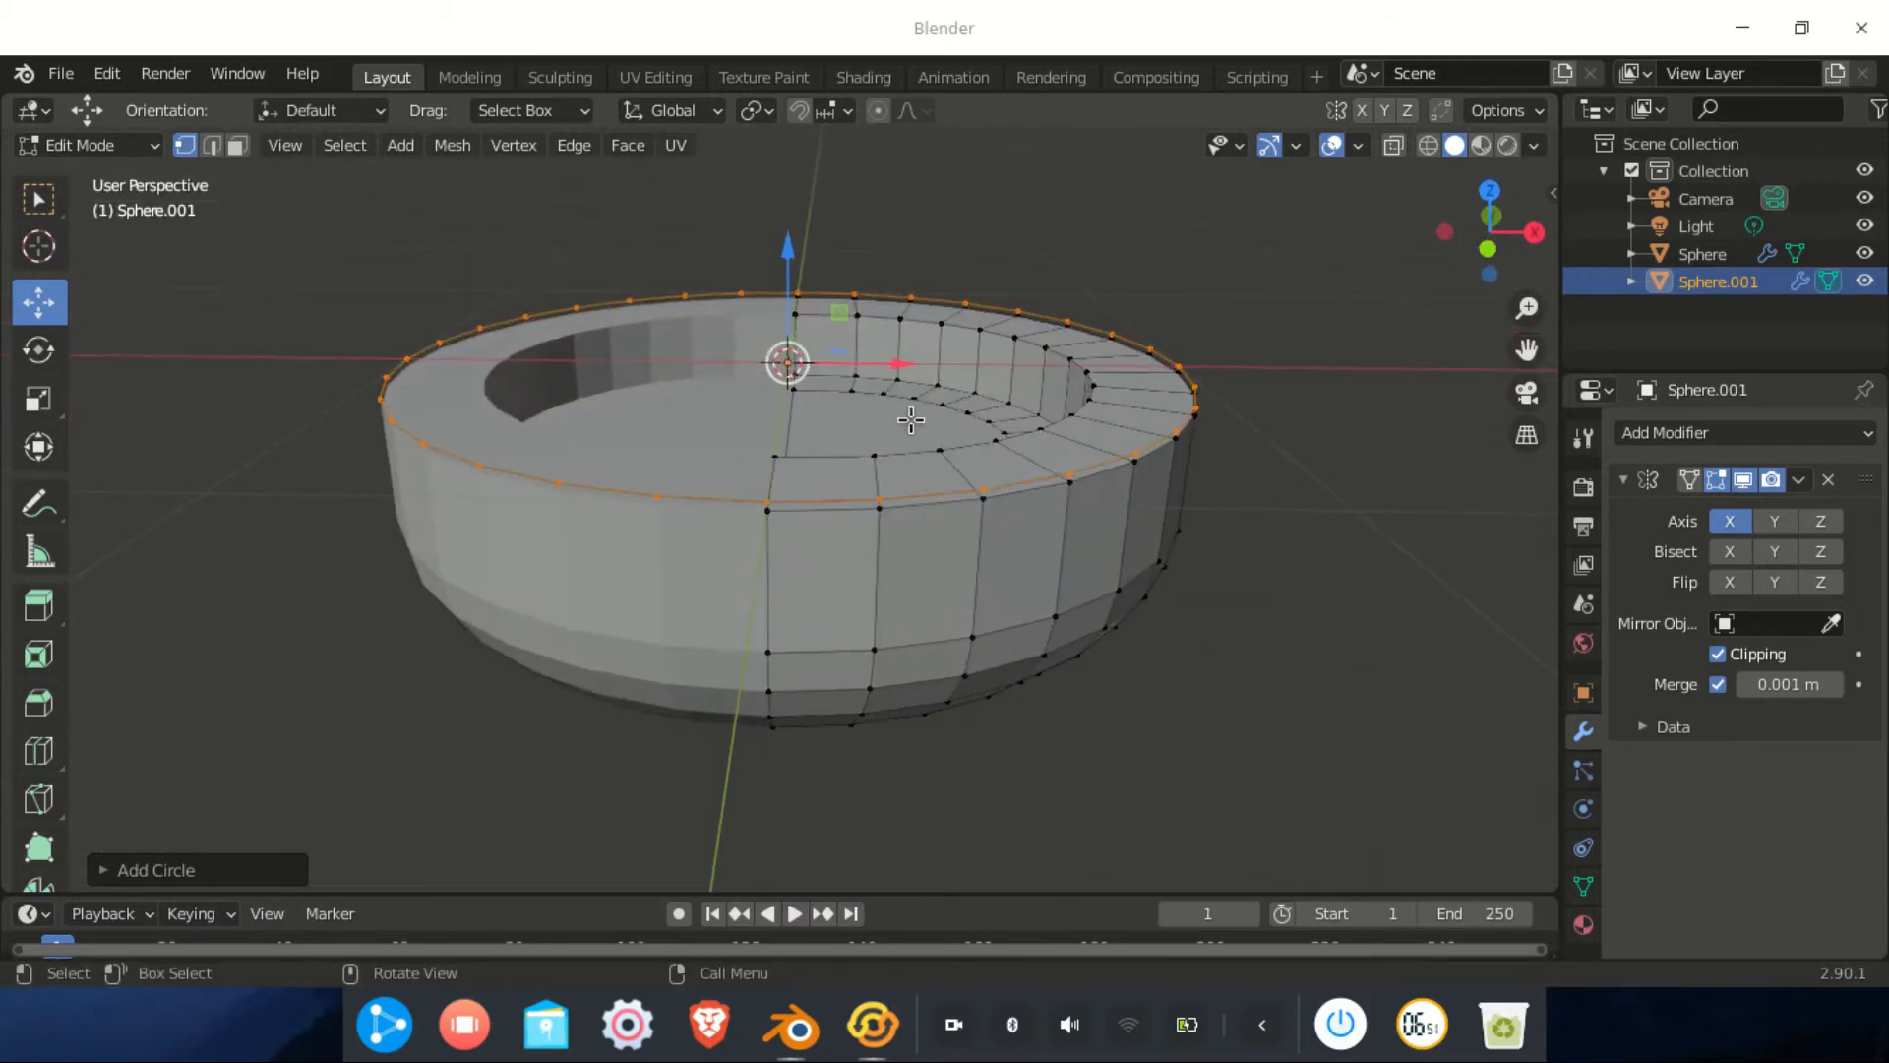
{"action": "left_click_drag", "start_coordinate": [878, 362], "coordinate": [500, 410]}
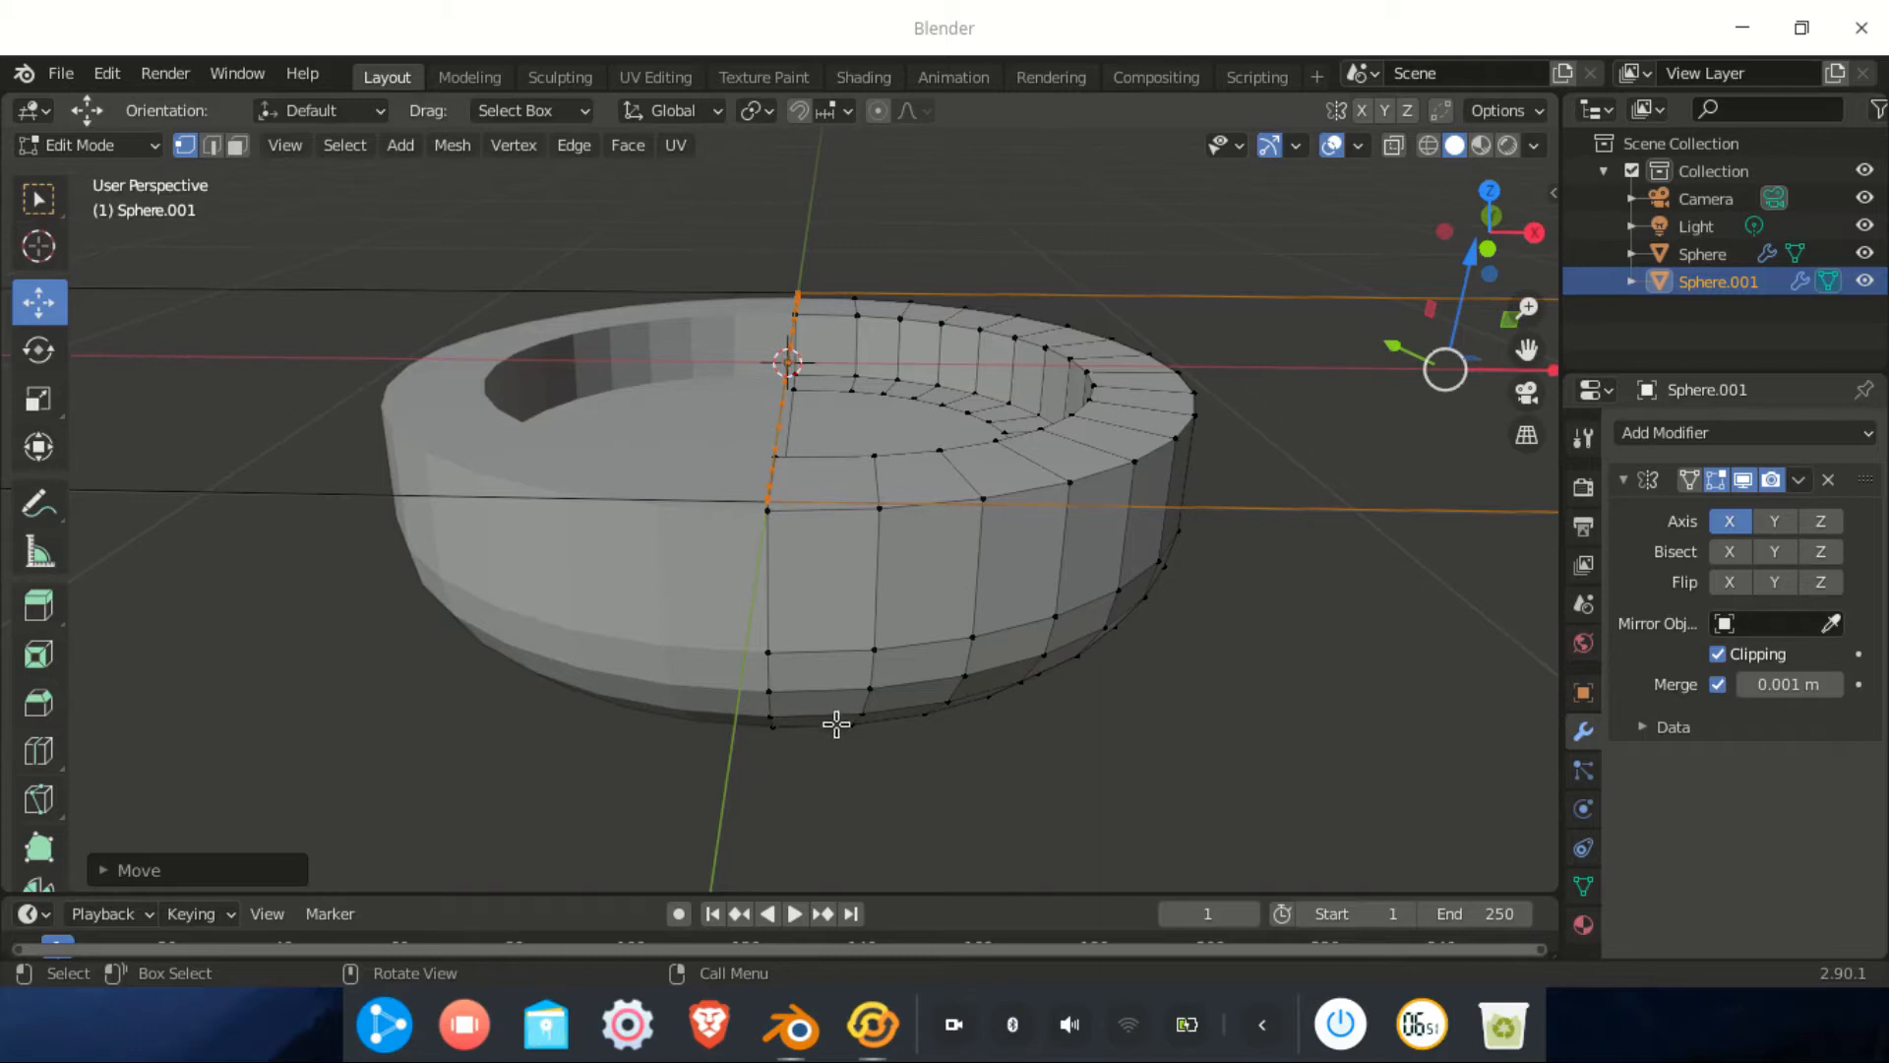
{"action": "middle_click_drag", "start_coordinate": [836, 724], "coordinate": [864, 742]}
{"action": "key", "text": "ctrl+z"}
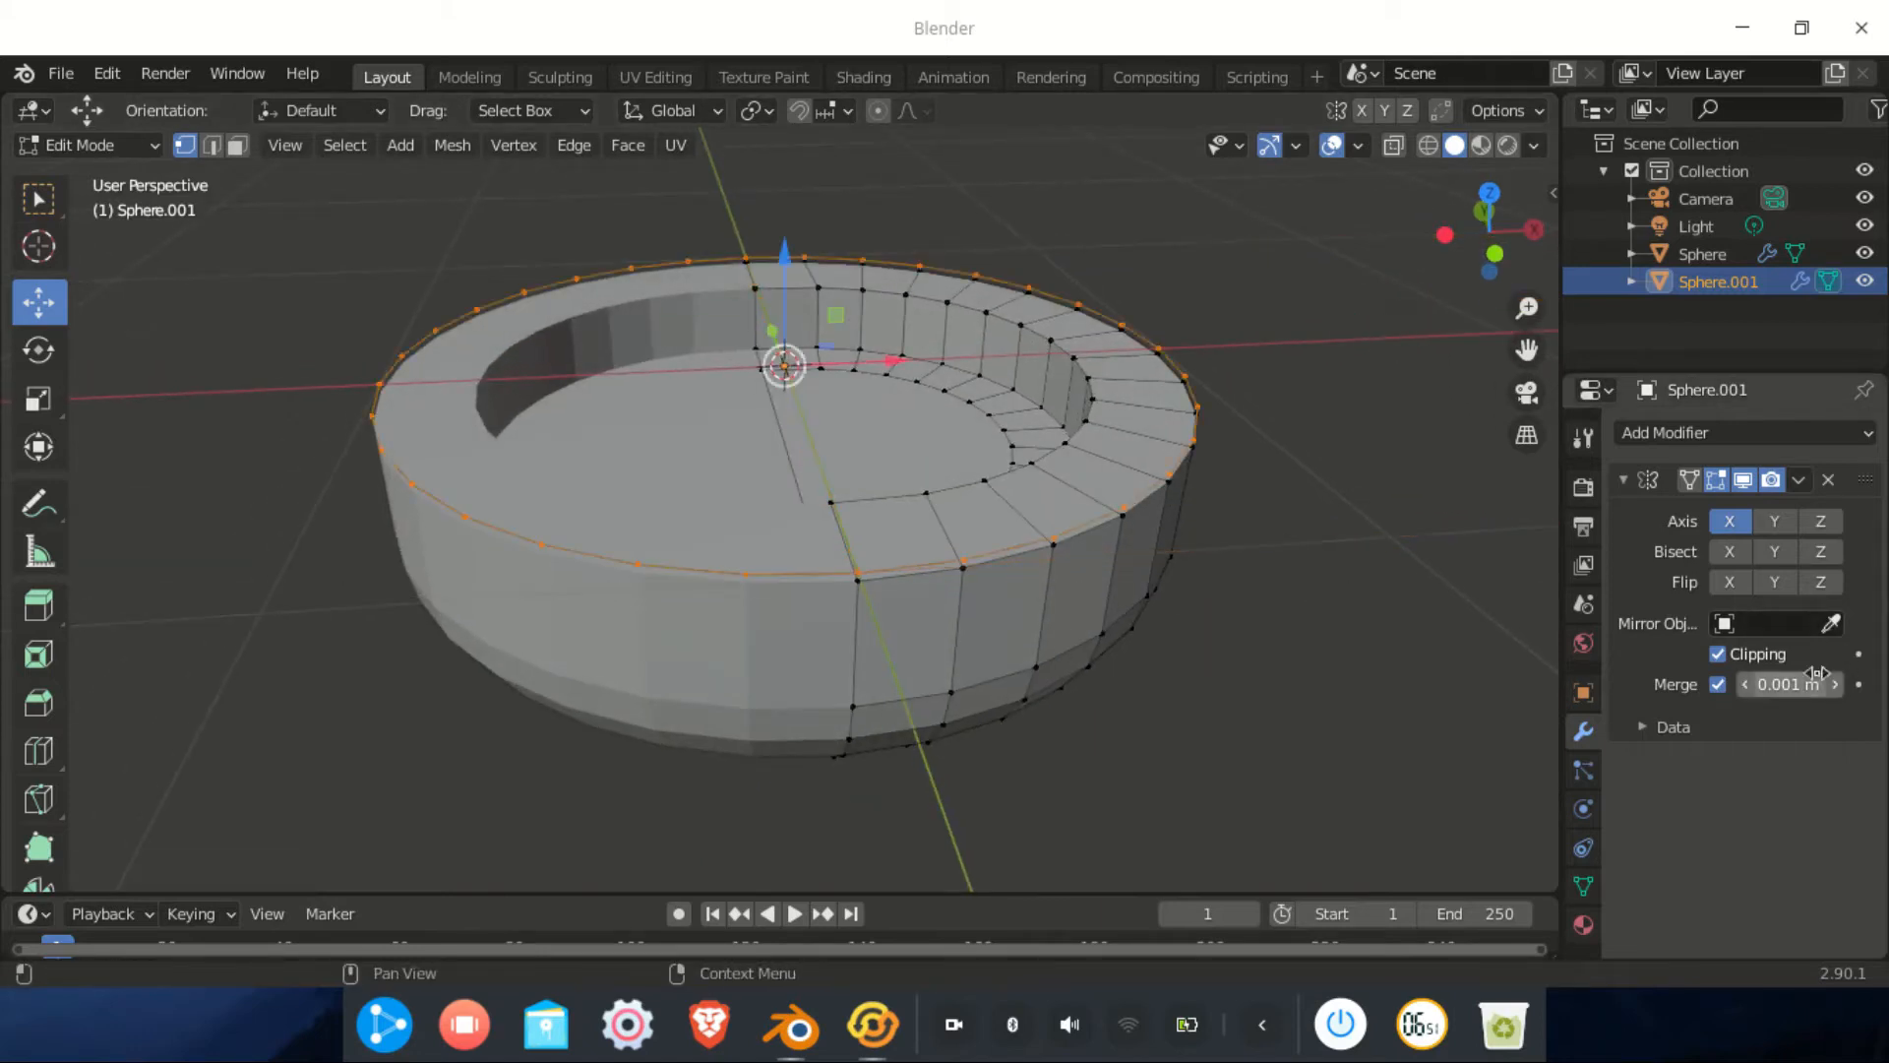
Turn off Mirror clipping, move the circle below and beside the dome, and shrink it to about 0.14
{"action": "left_click", "coordinate": [1718, 656]}
{"action": "middle_click_drag", "start_coordinate": [1391, 675], "coordinate": [768, 322]}
{"action": "left_click_drag", "start_coordinate": [780, 252], "coordinate": [782, 546]}
{"action": "left_click_drag", "start_coordinate": [788, 653], "coordinate": [1288, 718]}
{"action": "scroll", "coordinate": [1227, 725], "scroll_direction": "down", "scroll_amount": 3}
{"action": "key", "text": "s"}
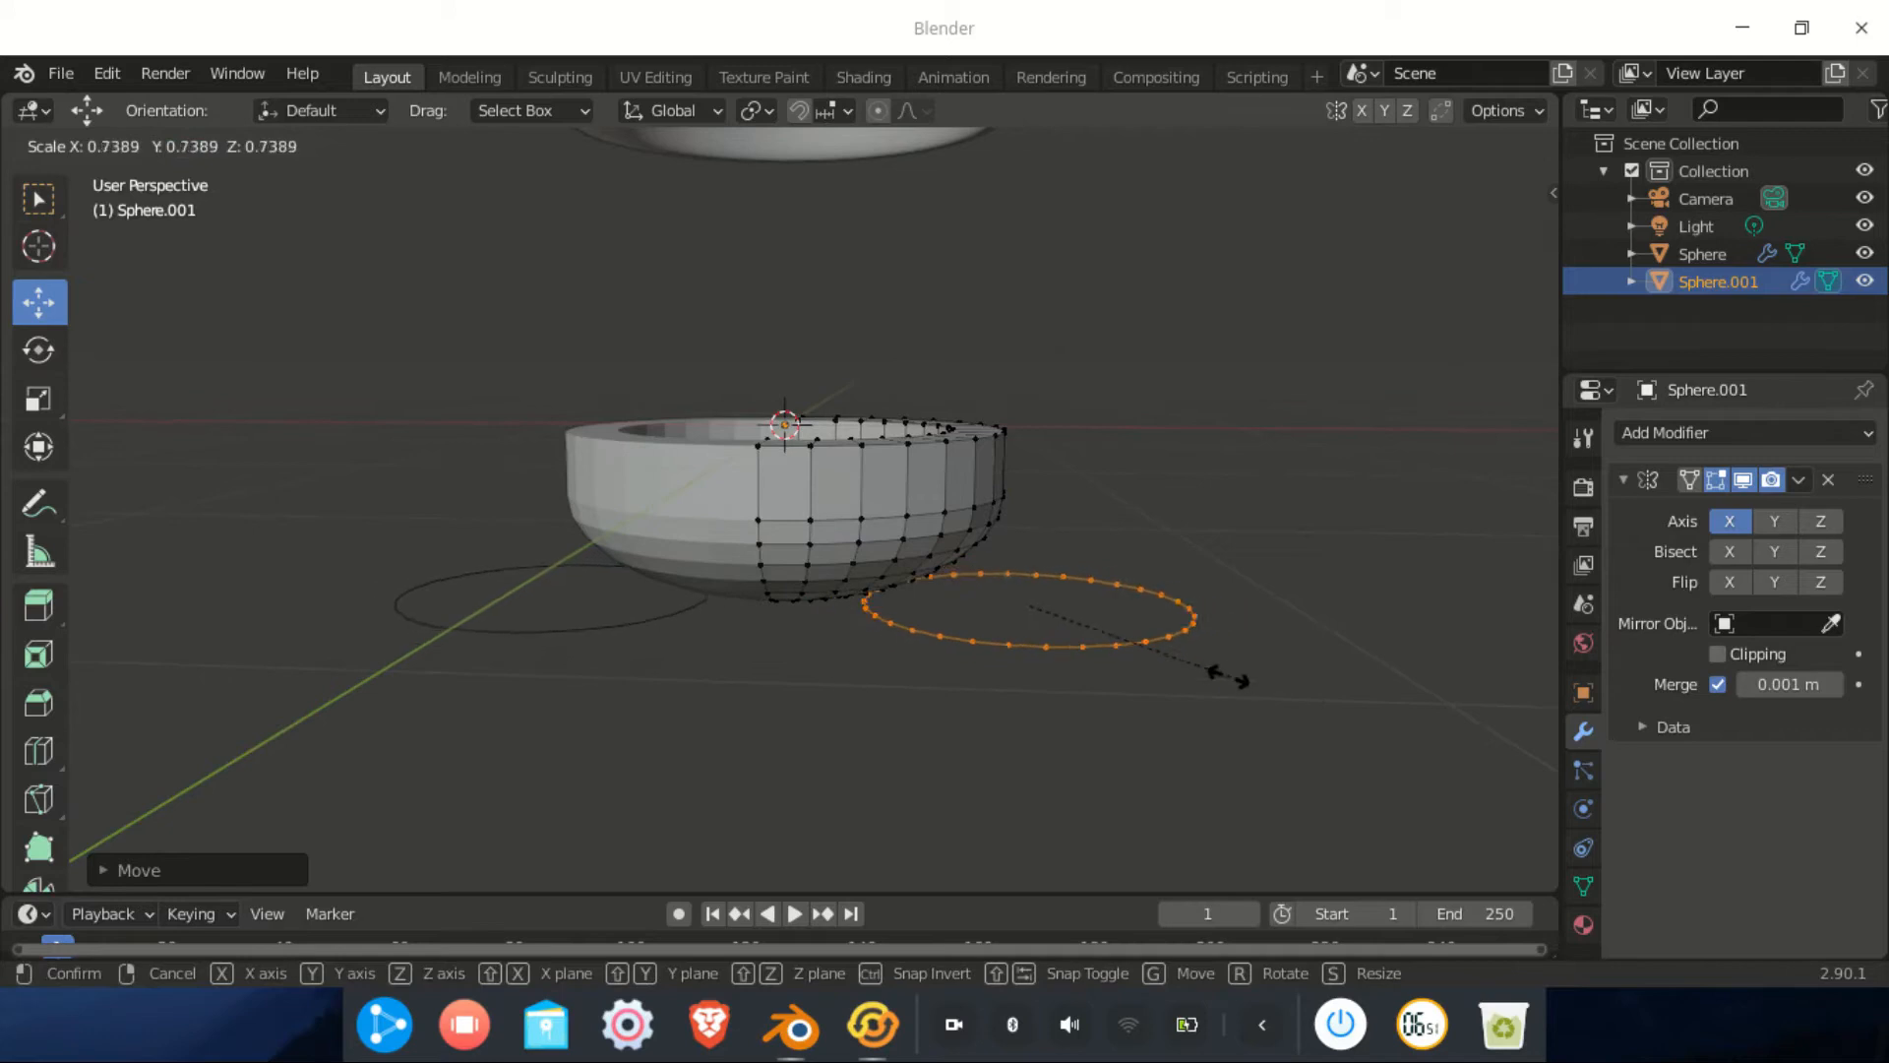
Confirm the smaller ring size and, in Front view, slide the ring sideways along X
{"action": "left_click", "coordinate": [1080, 607]}
{"action": "left_click", "coordinate": [1471, 246]}
{"action": "scroll", "coordinate": [1160, 540], "scroll_direction": "up", "scroll_amount": 4}
{"action": "middle_click_drag", "start_coordinate": [1040, 536], "coordinate": [671, 295], "text": "shift"}
{"action": "middle_click_drag", "start_coordinate": [807, 455], "coordinate": [975, 601], "text": "shift"}
{"action": "key", "text": "g"}
{"action": "key", "text": "x"}
{"action": "left_click", "coordinate": [888, 565]}
{"action": "scroll", "coordinate": [888, 564], "scroll_direction": "up", "scroll_amount": 2}
{"action": "key", "text": "g"}
{"action": "key", "text": "x"}
{"action": "left_click", "coordinate": [987, 616]}
Extrude the ring and pull it down along Z into a tall cylinder, lowering its bottom ring
{"action": "key", "text": "g"}
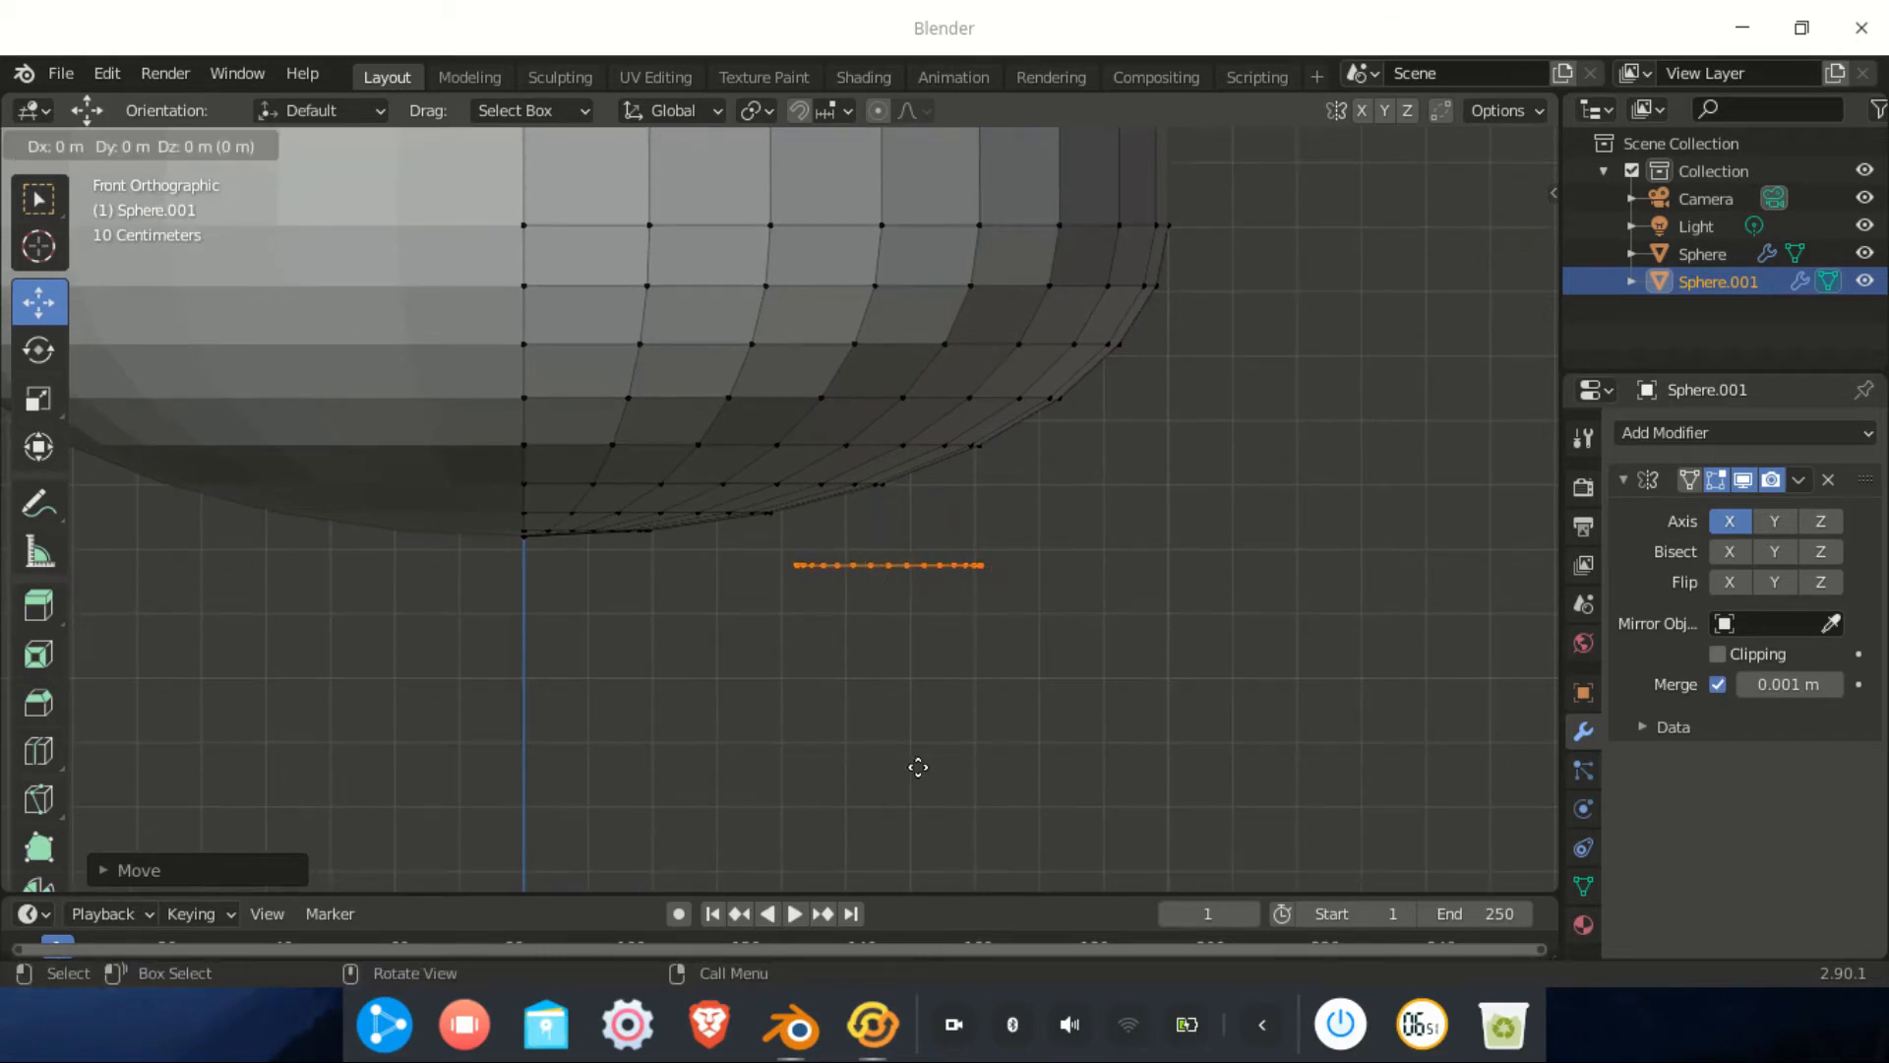
{"action": "right_click", "coordinate": [917, 767]}
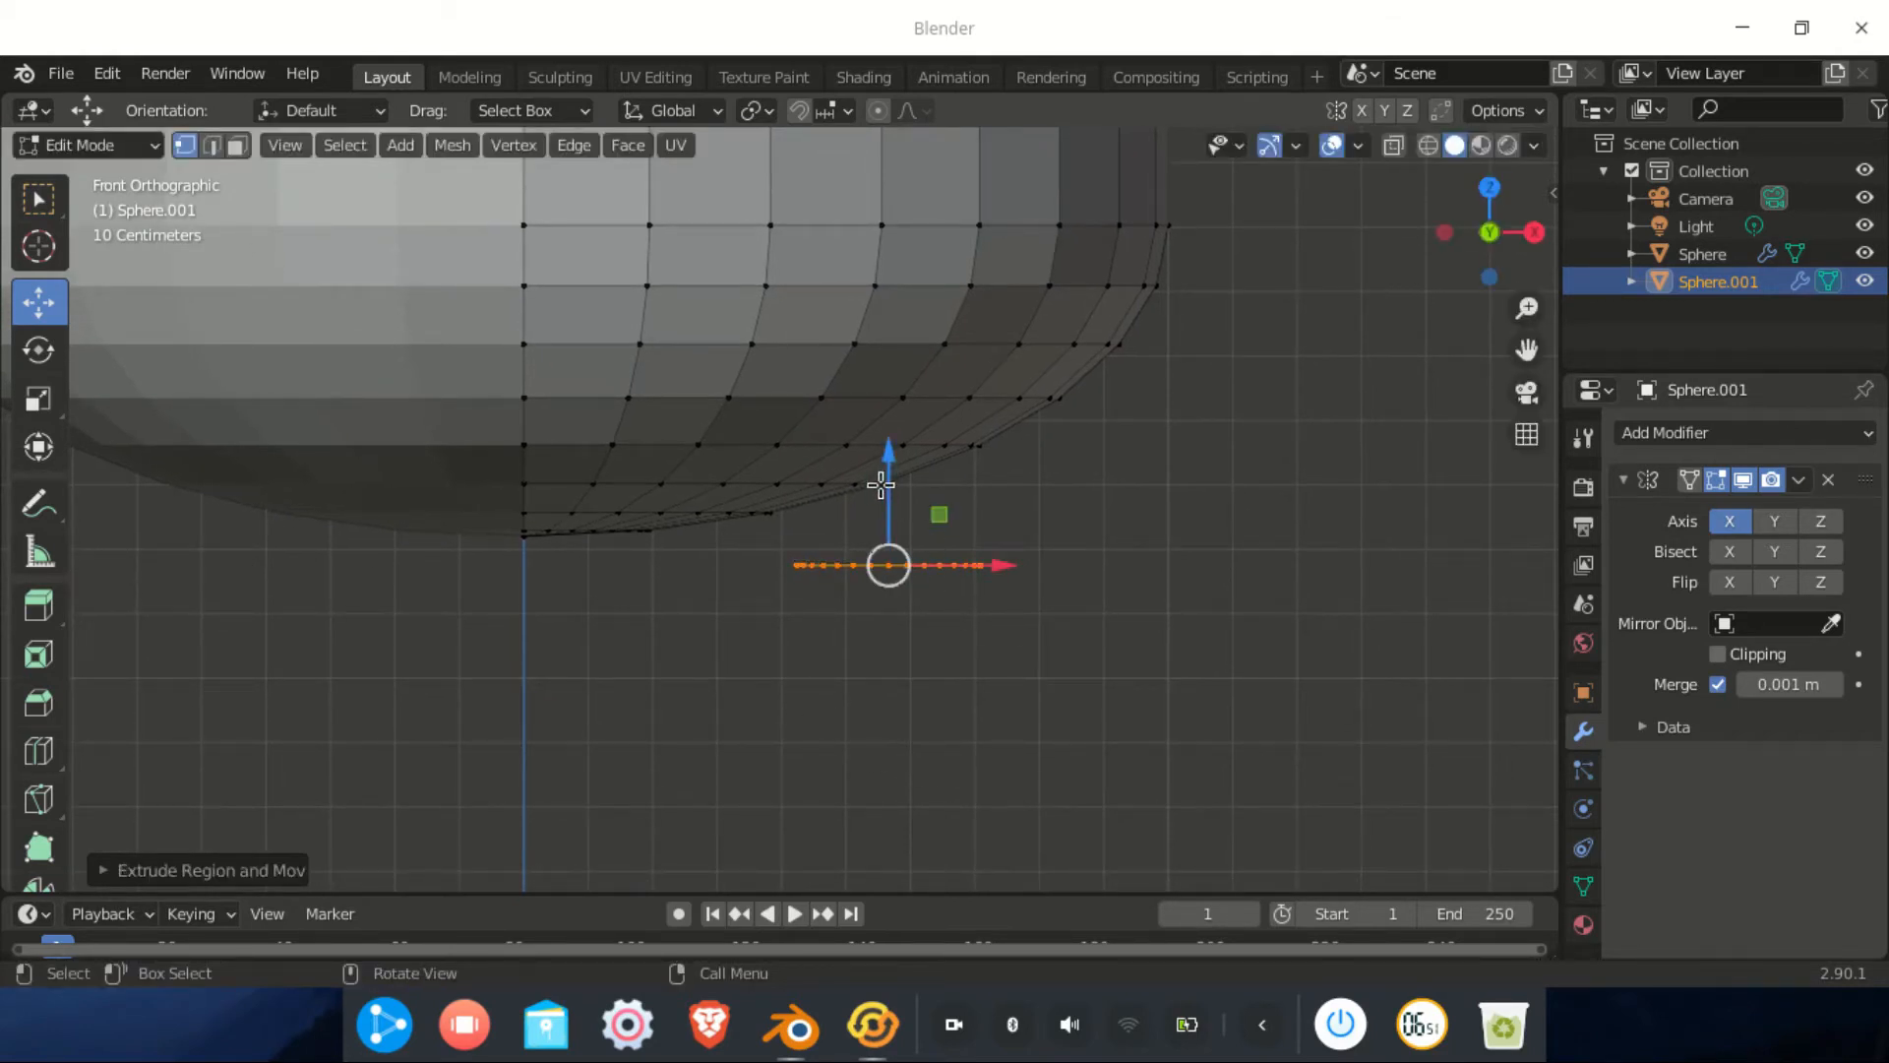
{"action": "key", "text": "g"}
{"action": "key", "text": "z"}
{"action": "left_click", "coordinate": [875, 773]}
{"action": "scroll", "coordinate": [875, 772], "scroll_direction": "down", "scroll_amount": 2}
{"action": "middle_click_drag", "start_coordinate": [856, 751], "coordinate": [868, 675], "text": "shift"}
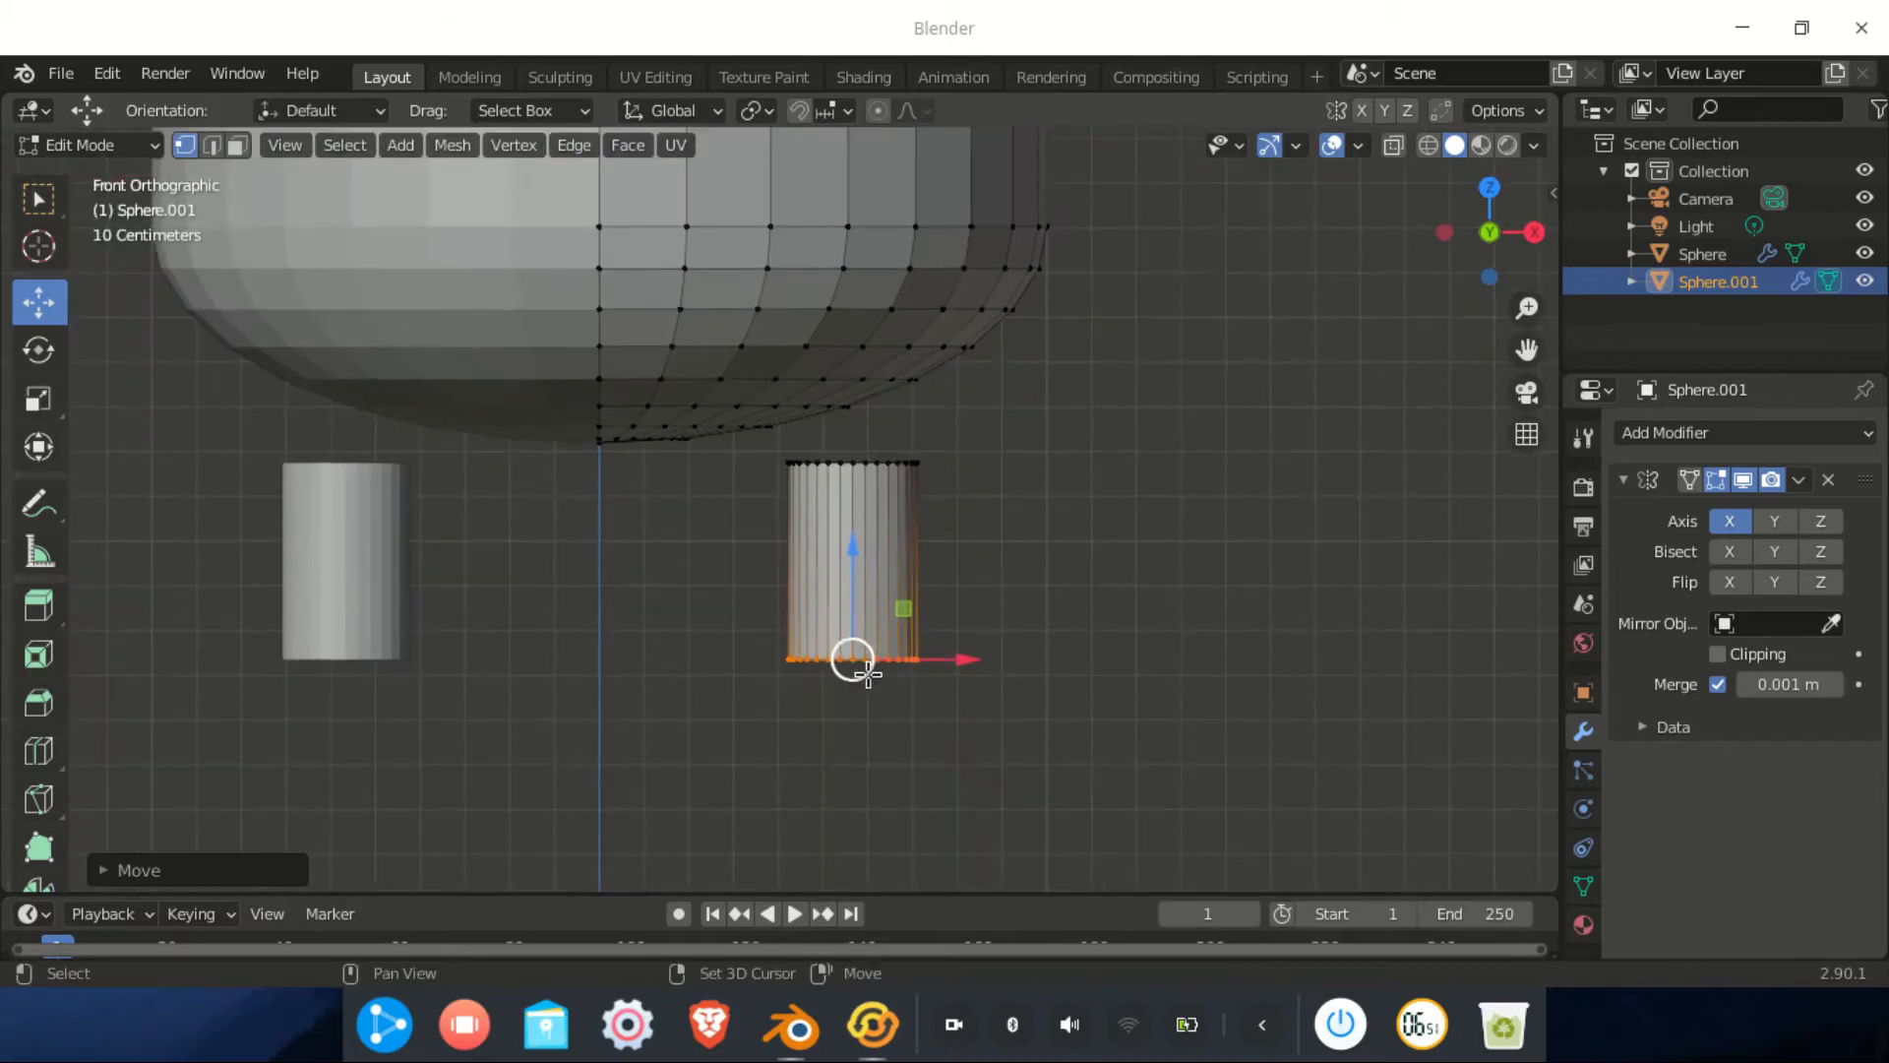
{"action": "left_click_drag", "start_coordinate": [848, 581], "coordinate": [844, 605]}
{"action": "middle_click_drag", "start_coordinate": [853, 634], "coordinate": [846, 516], "text": "shift"}
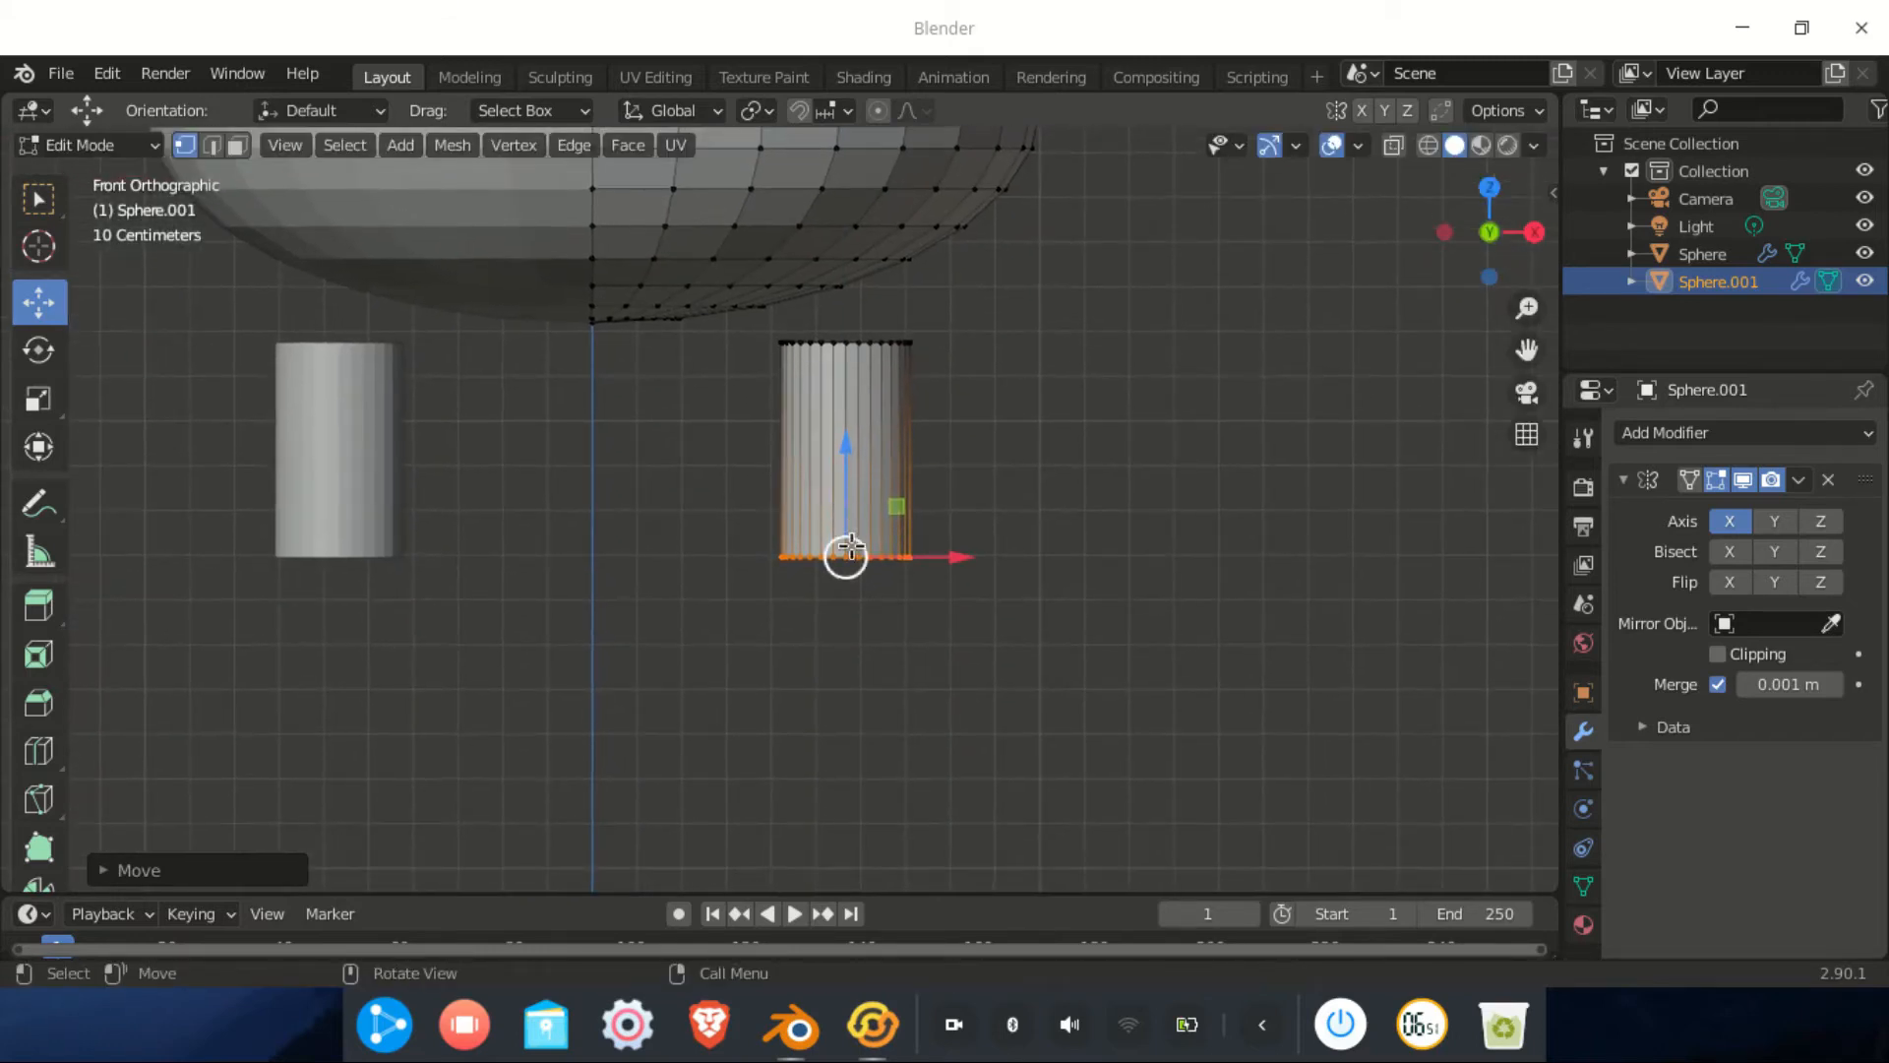
{"action": "scroll", "coordinate": [850, 548], "scroll_direction": "up", "scroll_amount": 3}
Extrude one more ring in place at the cylinder's bottom
{"action": "key", "text": "g"}
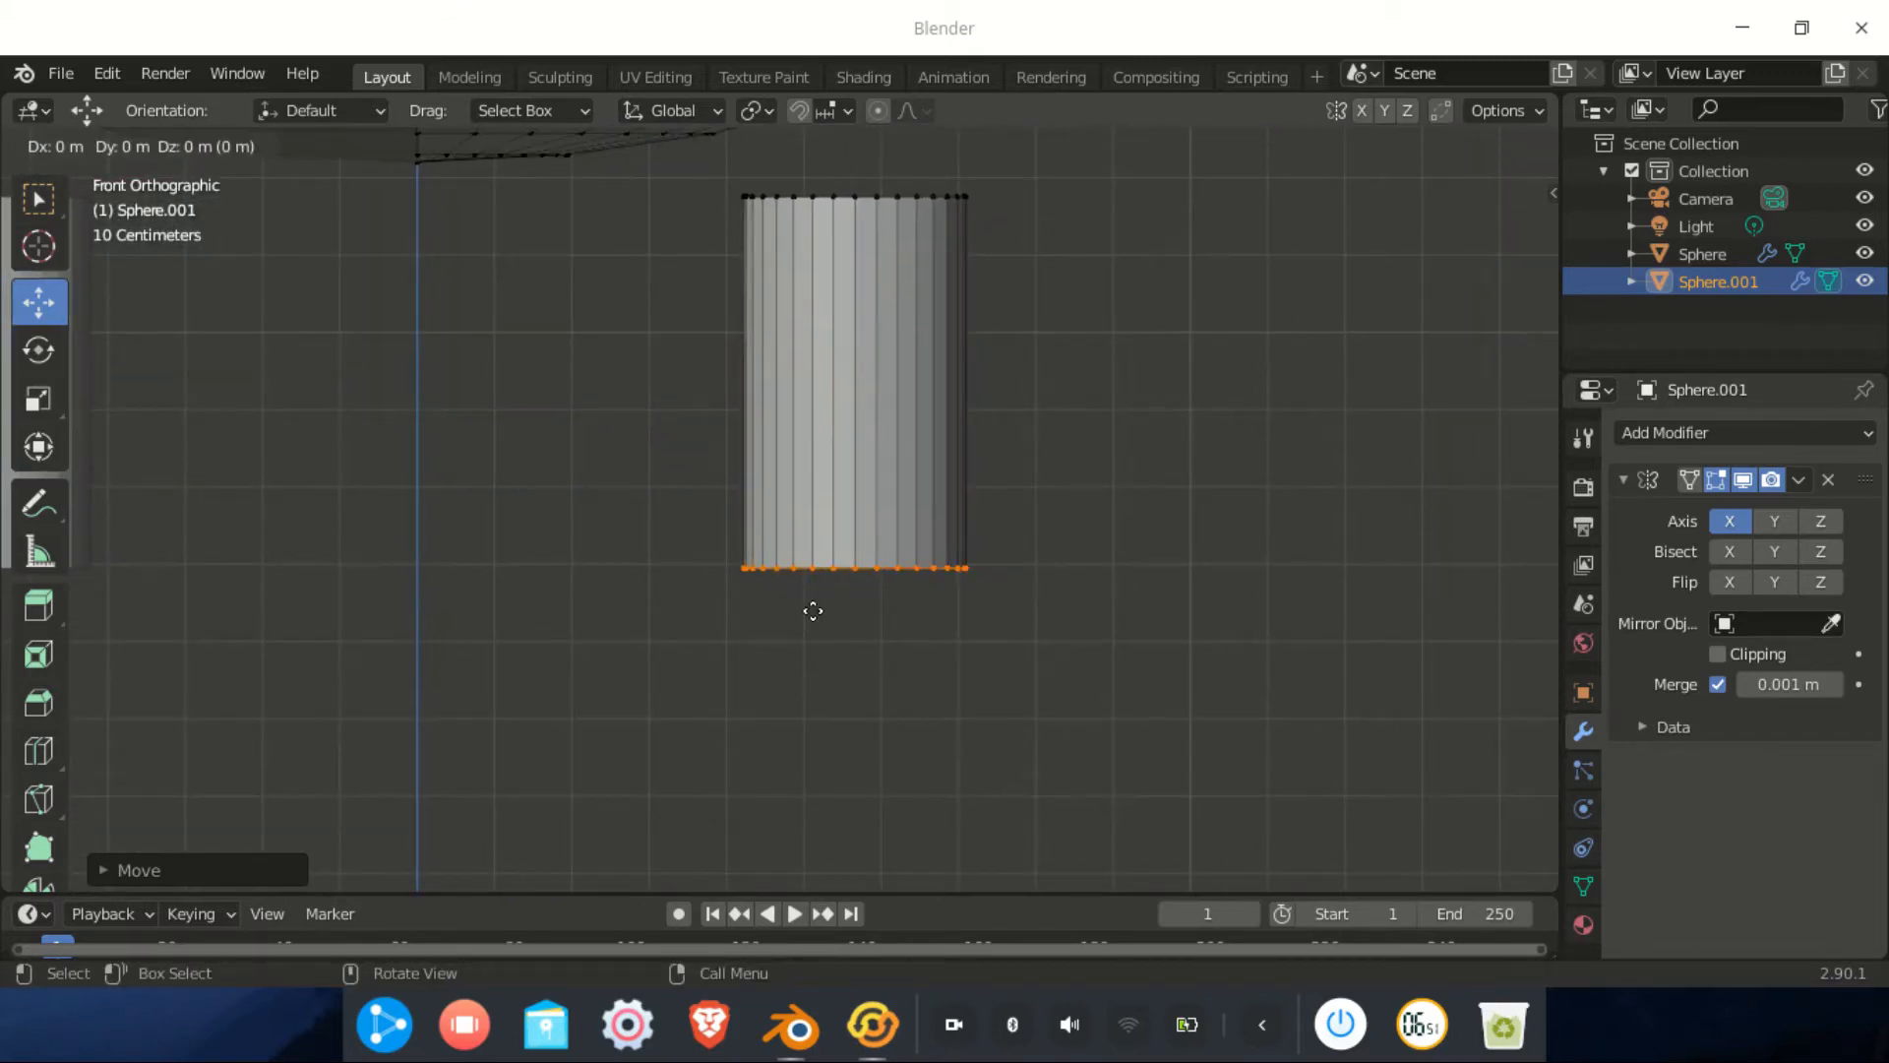
{"action": "left_click", "coordinate": [812, 611]}
{"action": "middle_click_drag", "start_coordinate": [942, 611], "coordinate": [966, 658]}
{"action": "scroll", "coordinate": [1058, 611], "scroll_direction": "down", "scroll_amount": 1}
{"action": "scroll", "coordinate": [991, 679], "scroll_direction": "up", "scroll_amount": 2}
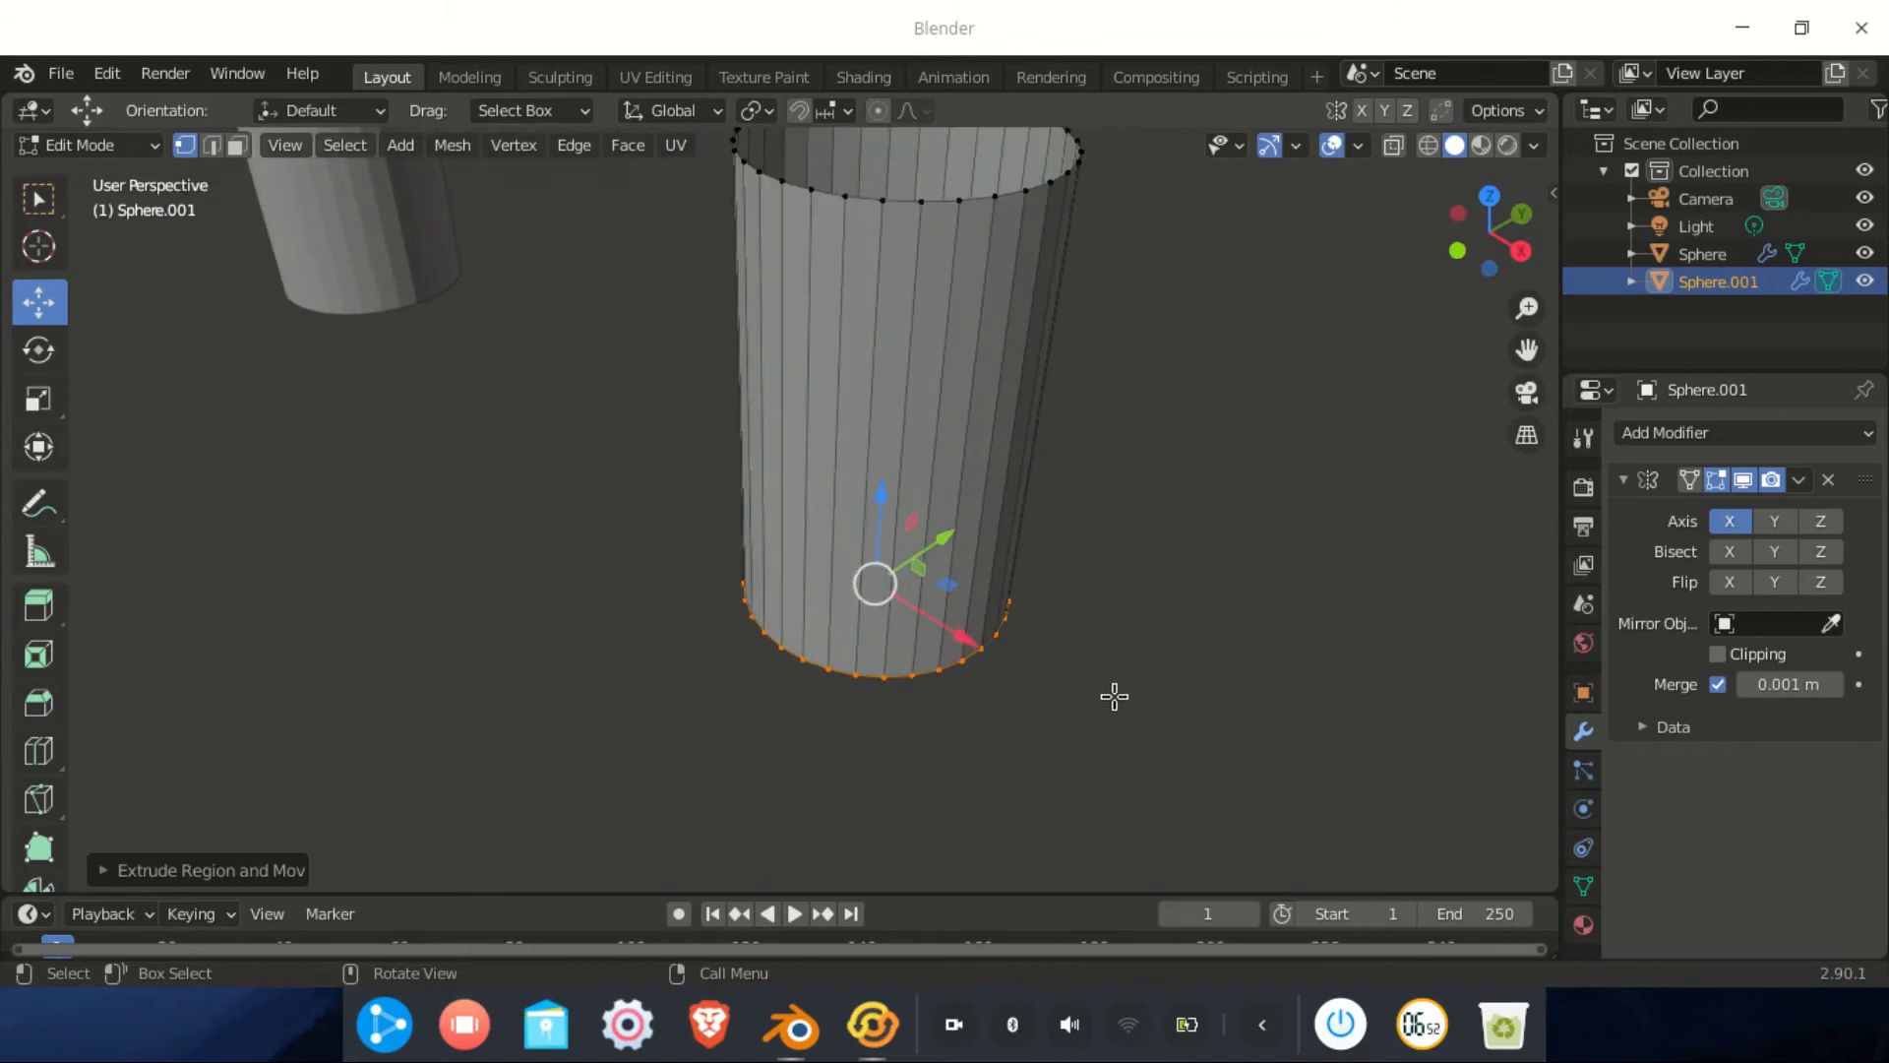
Scale the cylinder's bottom ring outward about 1.56 into a flat foot flange
{"action": "key", "text": "s"}
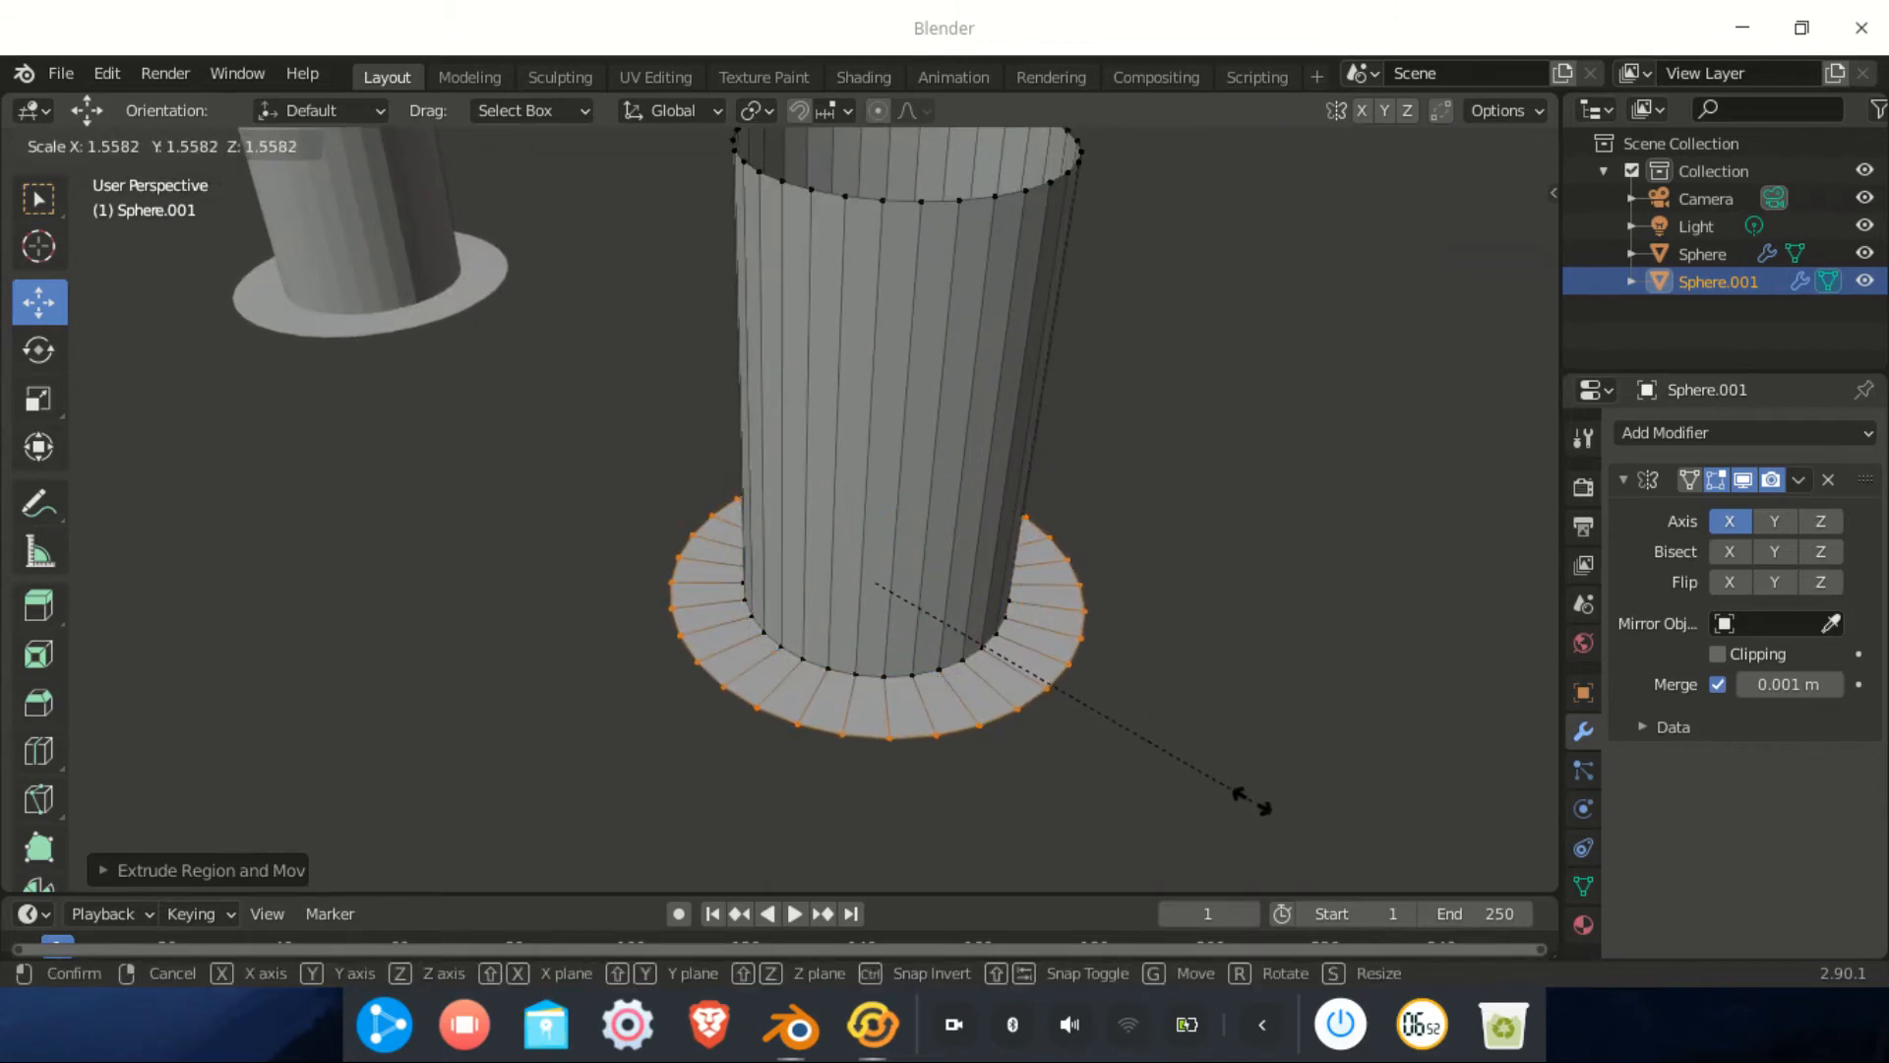
{"action": "left_click", "coordinate": [1252, 800]}
{"action": "scroll", "coordinate": [1086, 755], "scroll_direction": "down", "scroll_amount": 3}
{"action": "middle_click_drag", "start_coordinate": [1017, 762], "coordinate": [886, 598]}
{"action": "middle_click_drag", "start_coordinate": [571, 632], "coordinate": [915, 662]}
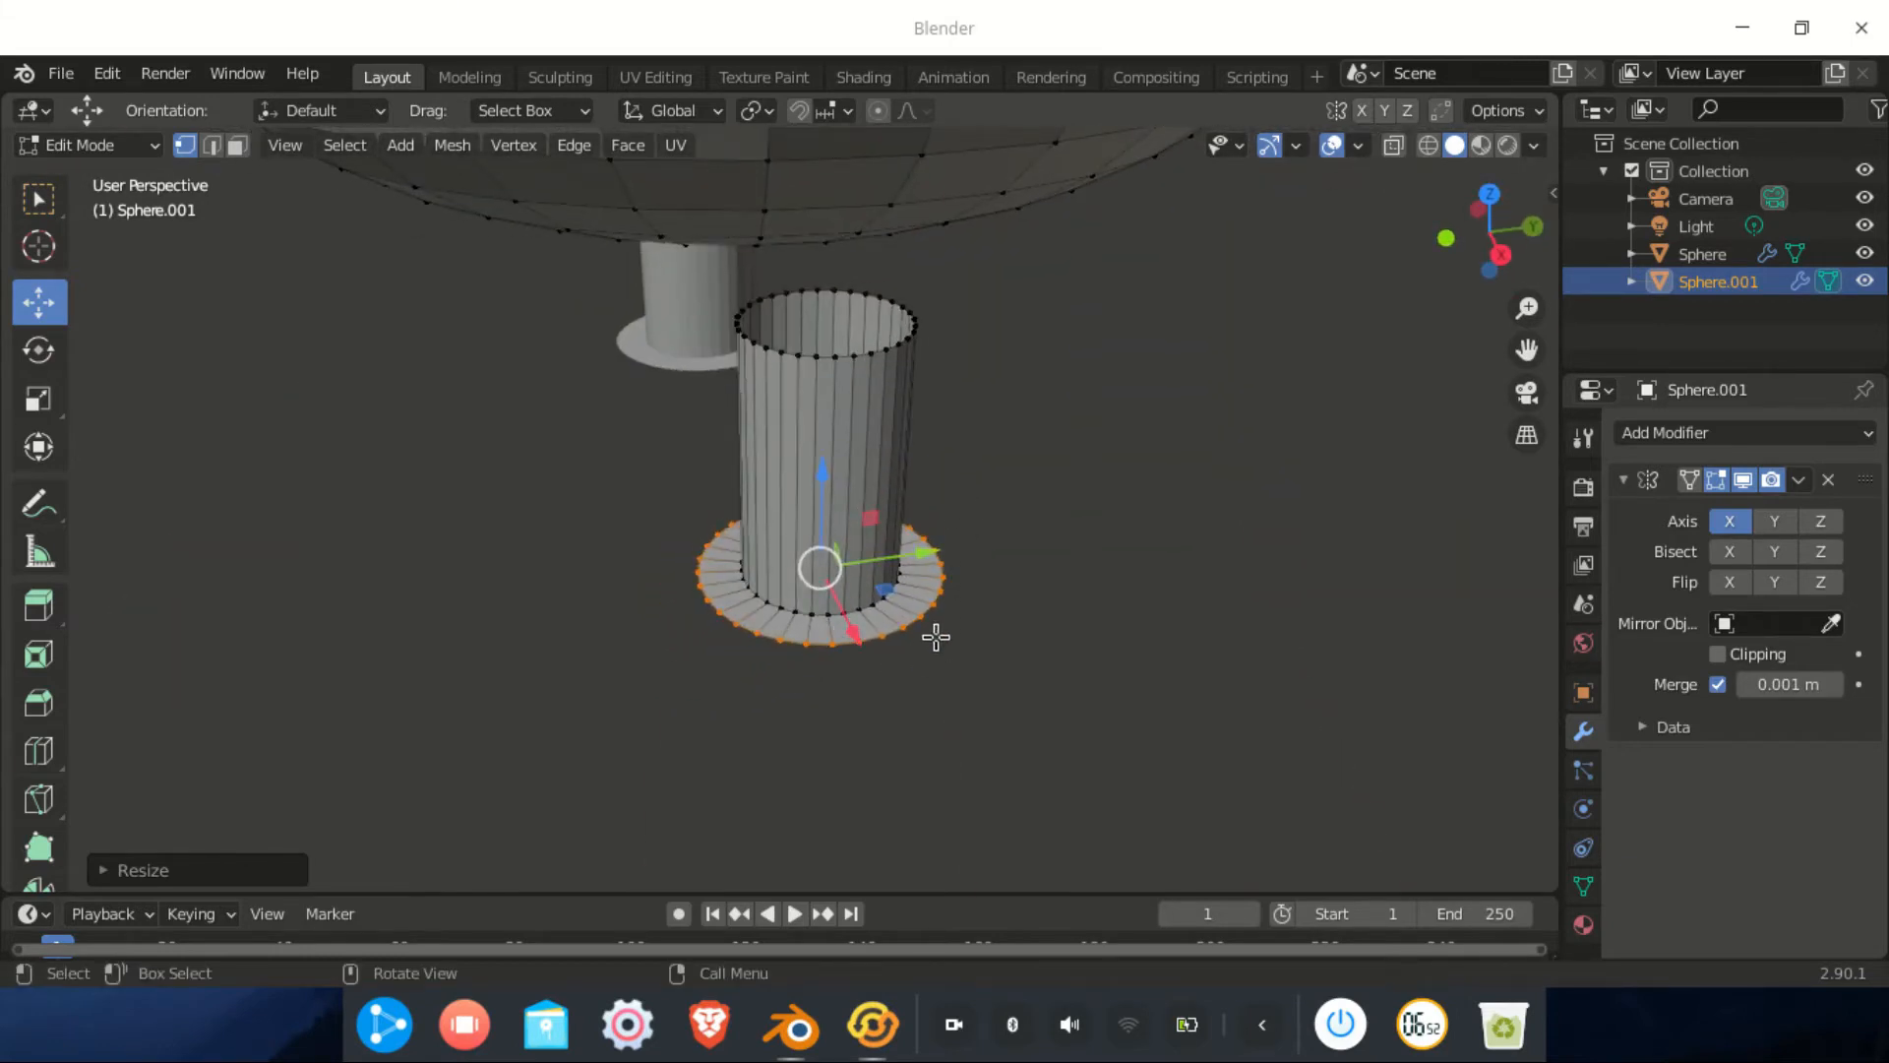
{"action": "scroll", "coordinate": [889, 576], "scroll_direction": "up", "scroll_amount": 3}
{"action": "middle_click_drag", "start_coordinate": [1087, 588], "coordinate": [1041, 561]}
In Right view wireframe, brush-select the front half of the base ring and slide it along Y
{"action": "middle_click_drag", "start_coordinate": [1146, 596], "coordinate": [1141, 615]}
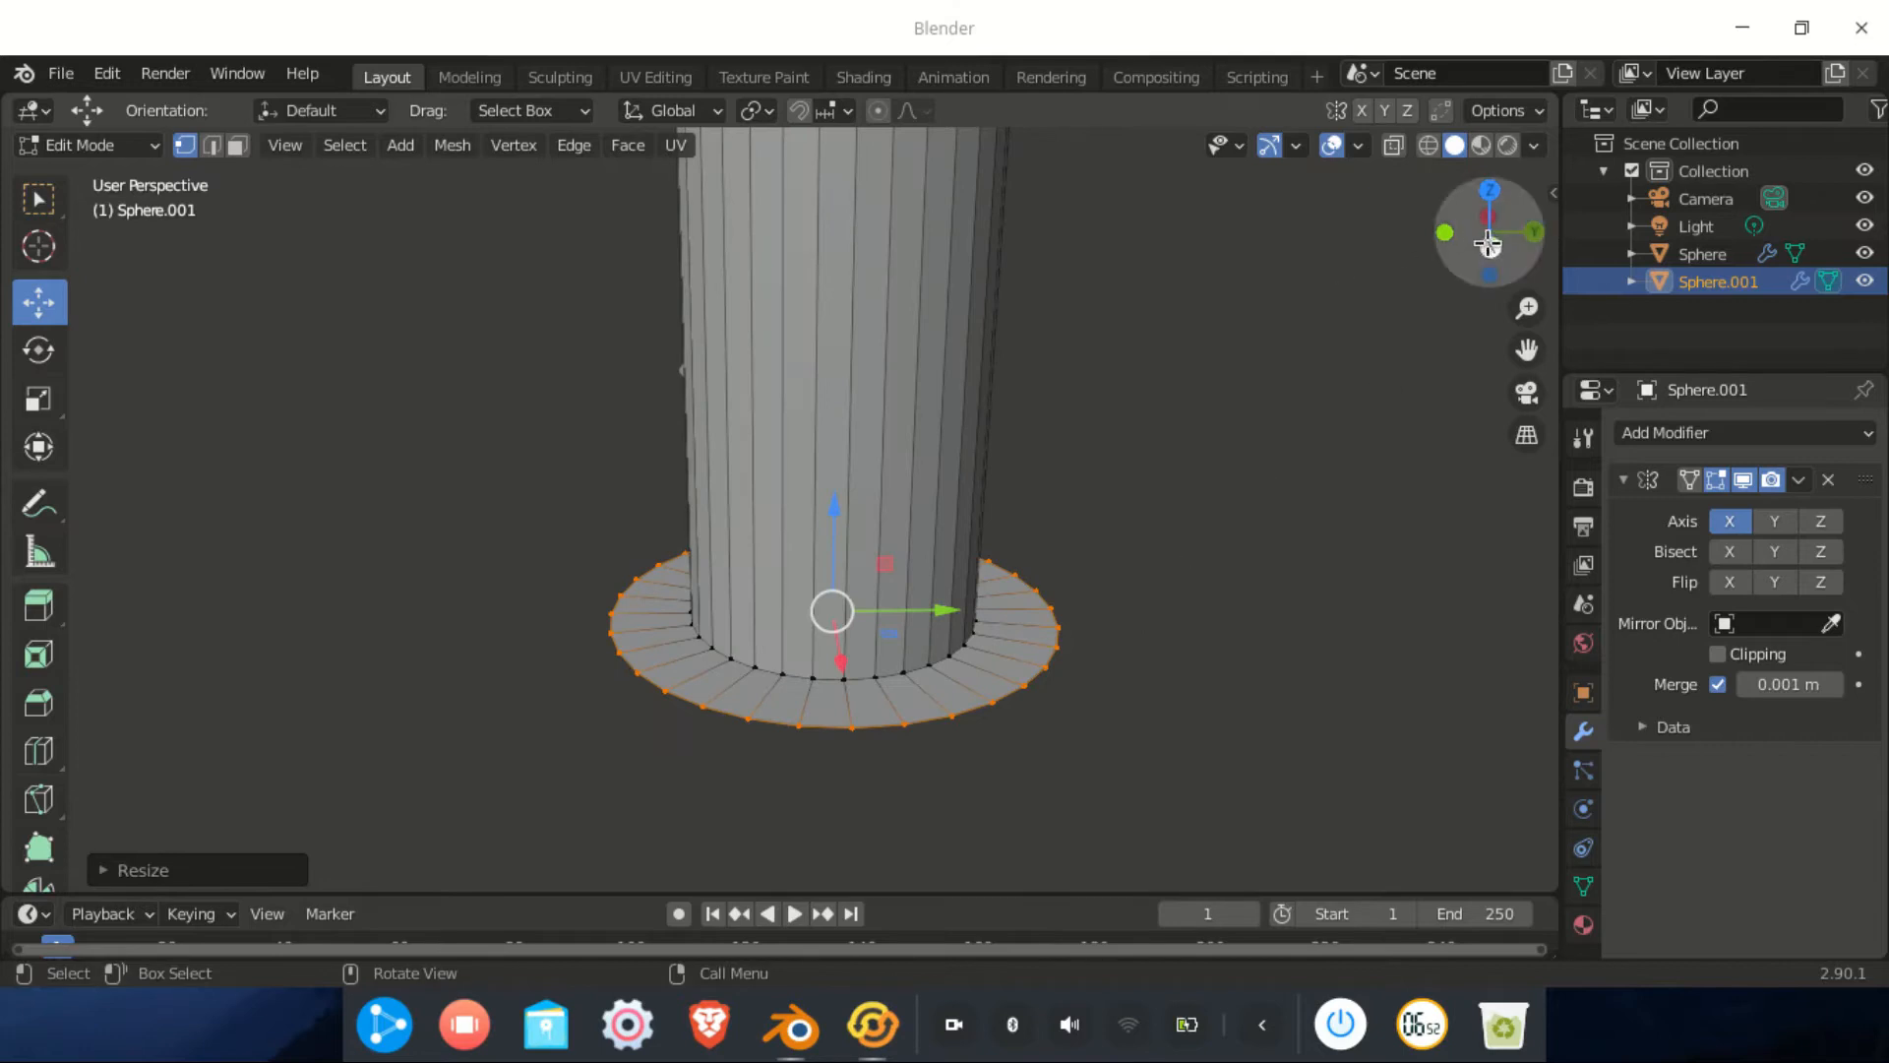
{"action": "left_click", "coordinate": [1487, 246]}
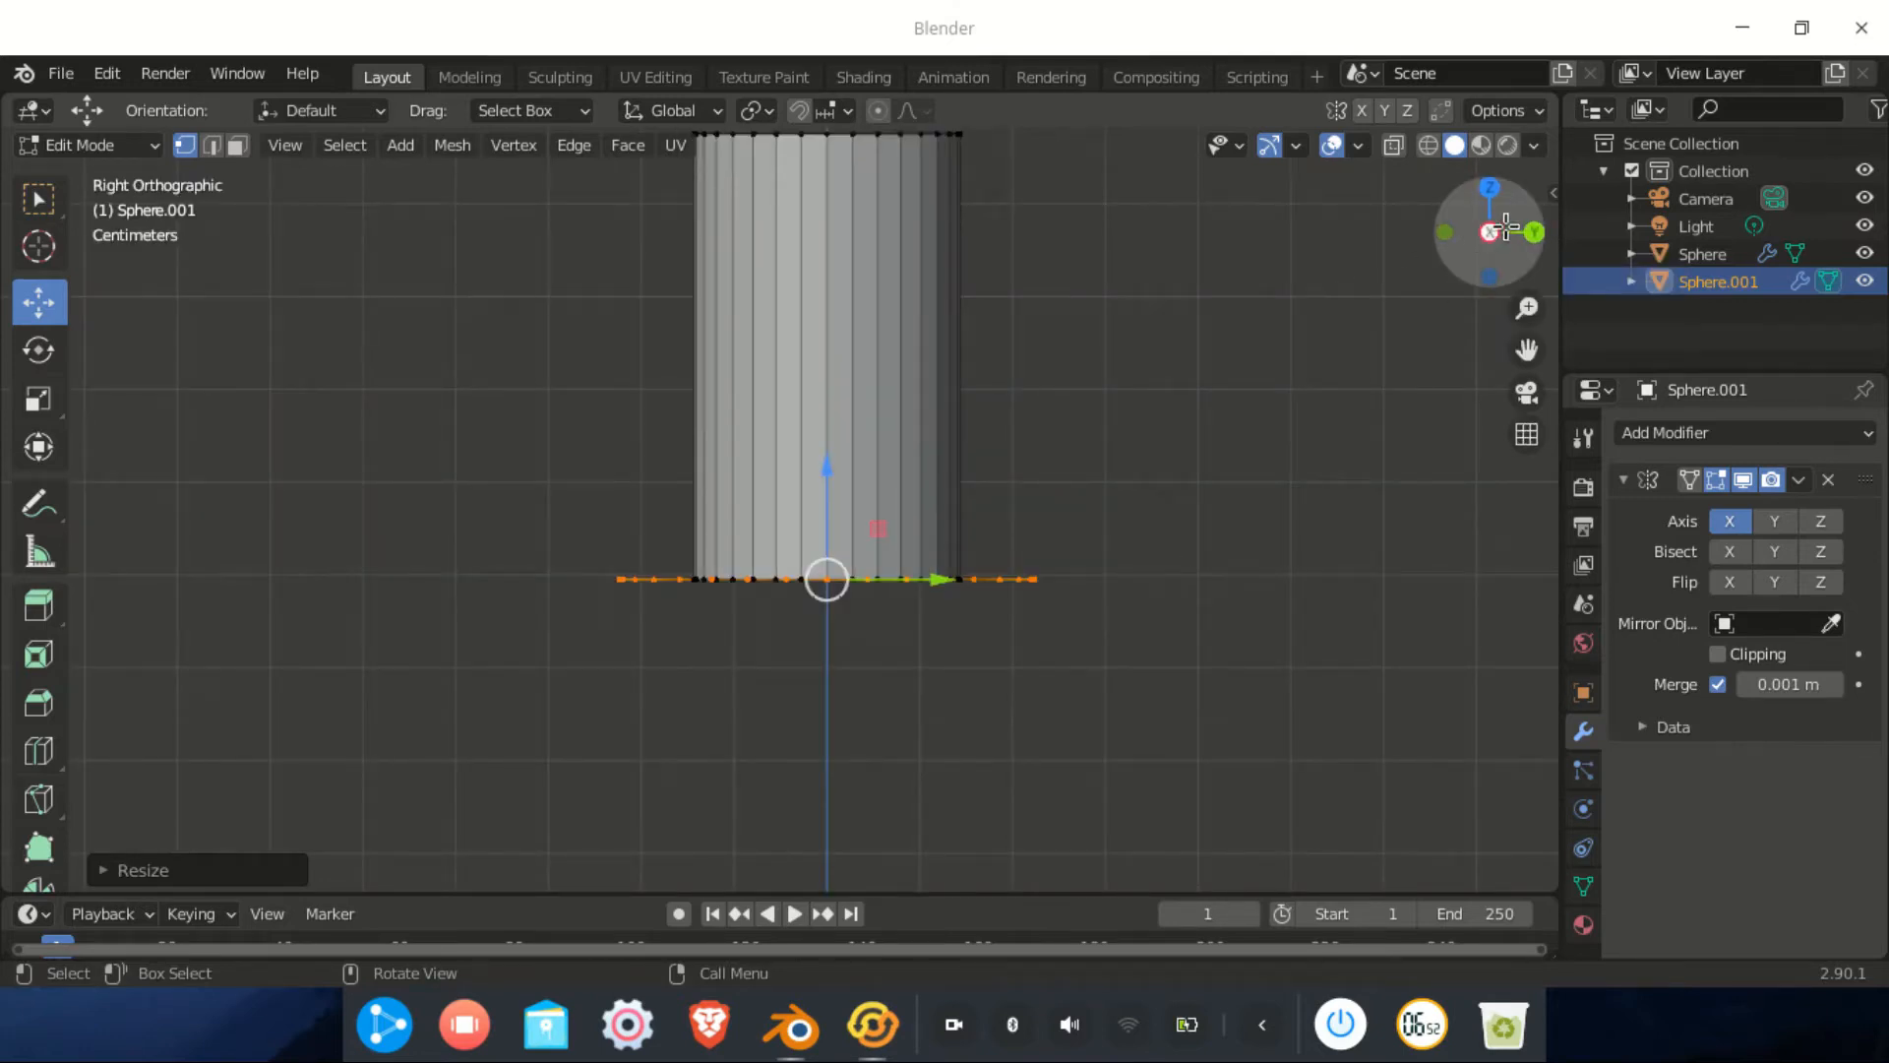
{"action": "scroll", "coordinate": [1071, 574], "scroll_direction": "up", "scroll_amount": 3}
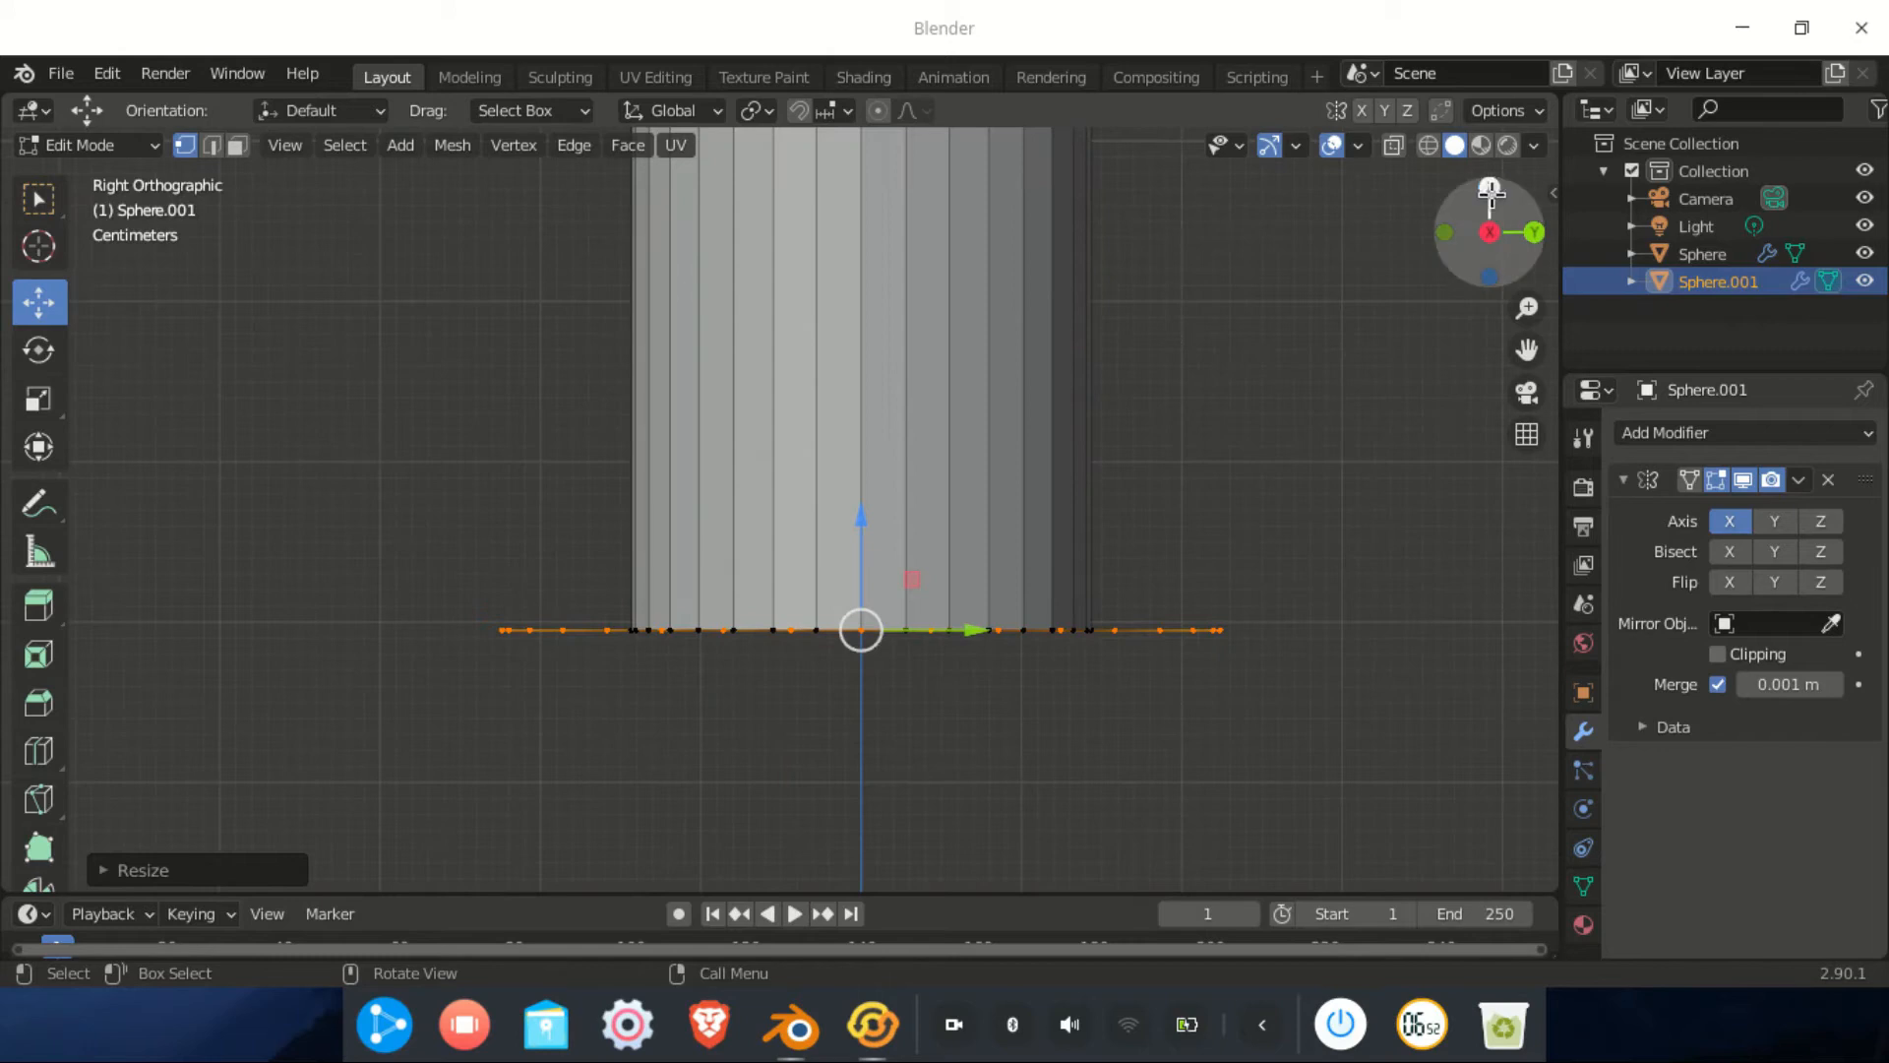
{"action": "left_click", "coordinate": [1428, 148]}
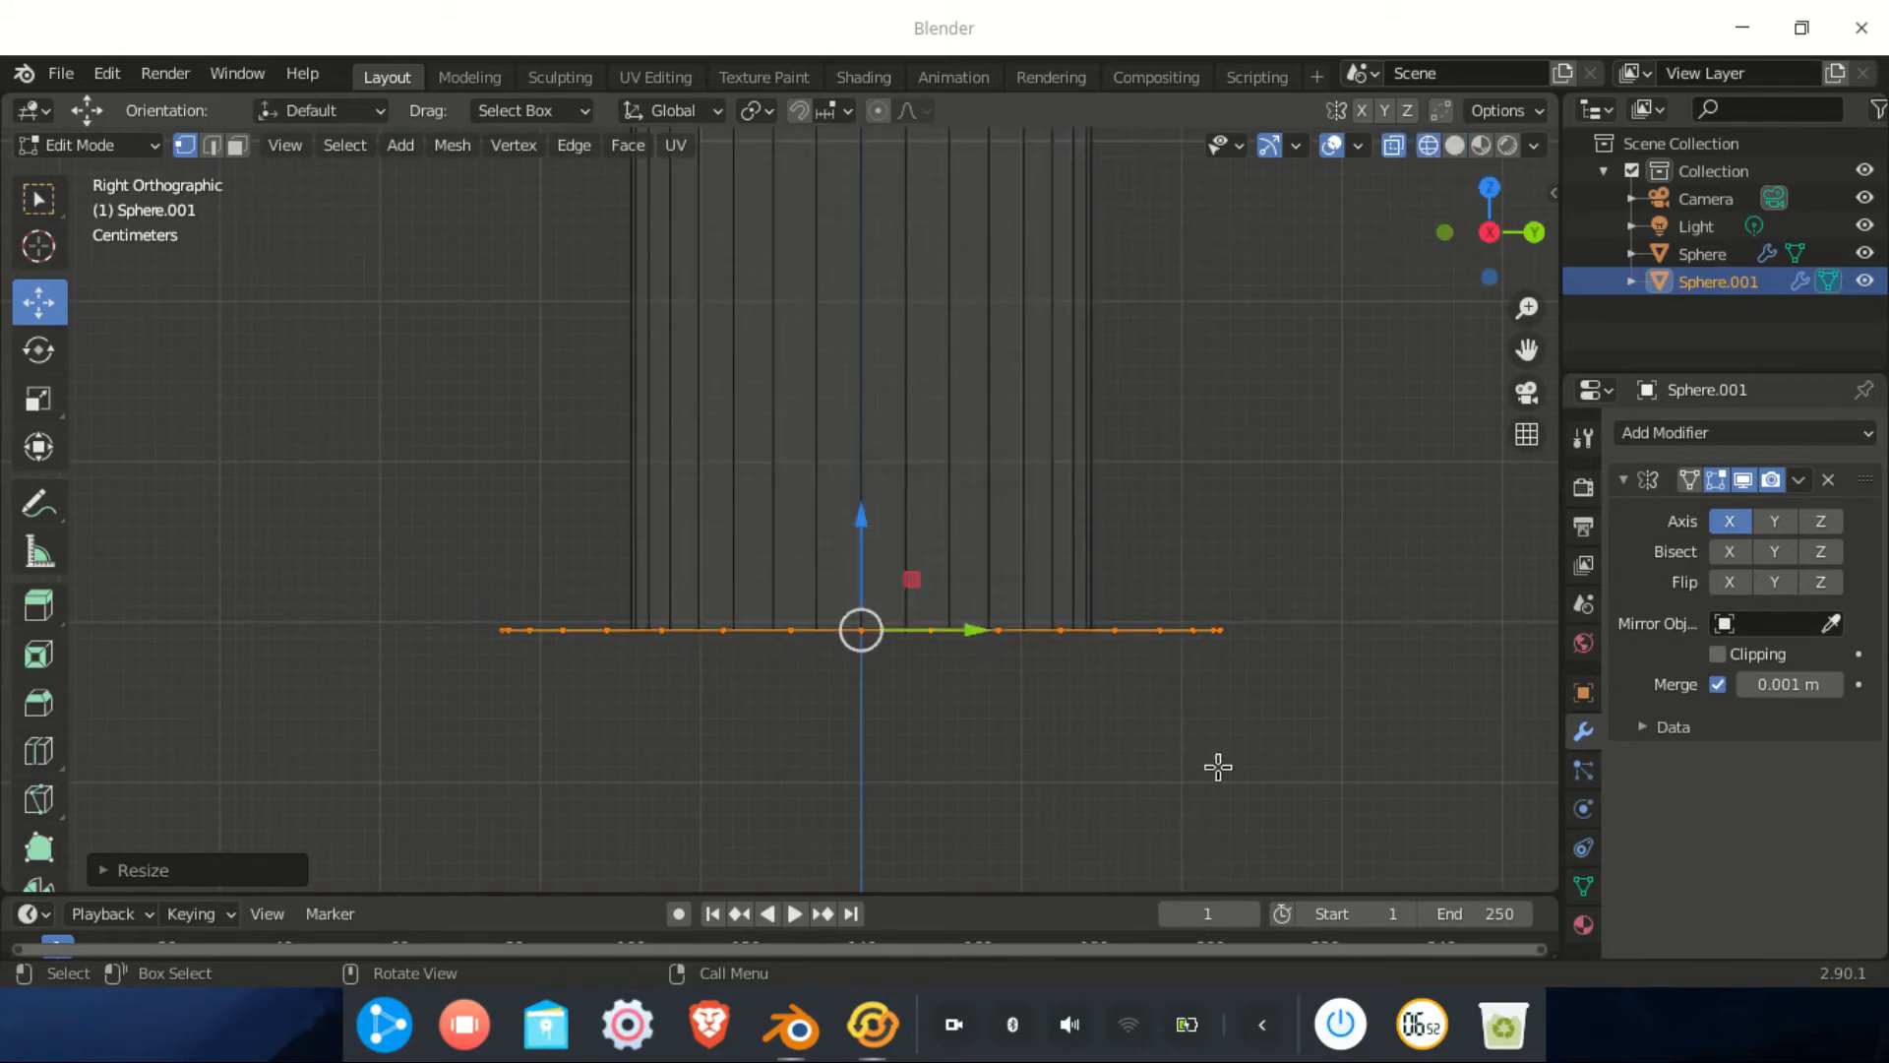
{"action": "key", "text": "e"}
{"action": "key", "text": "c"}
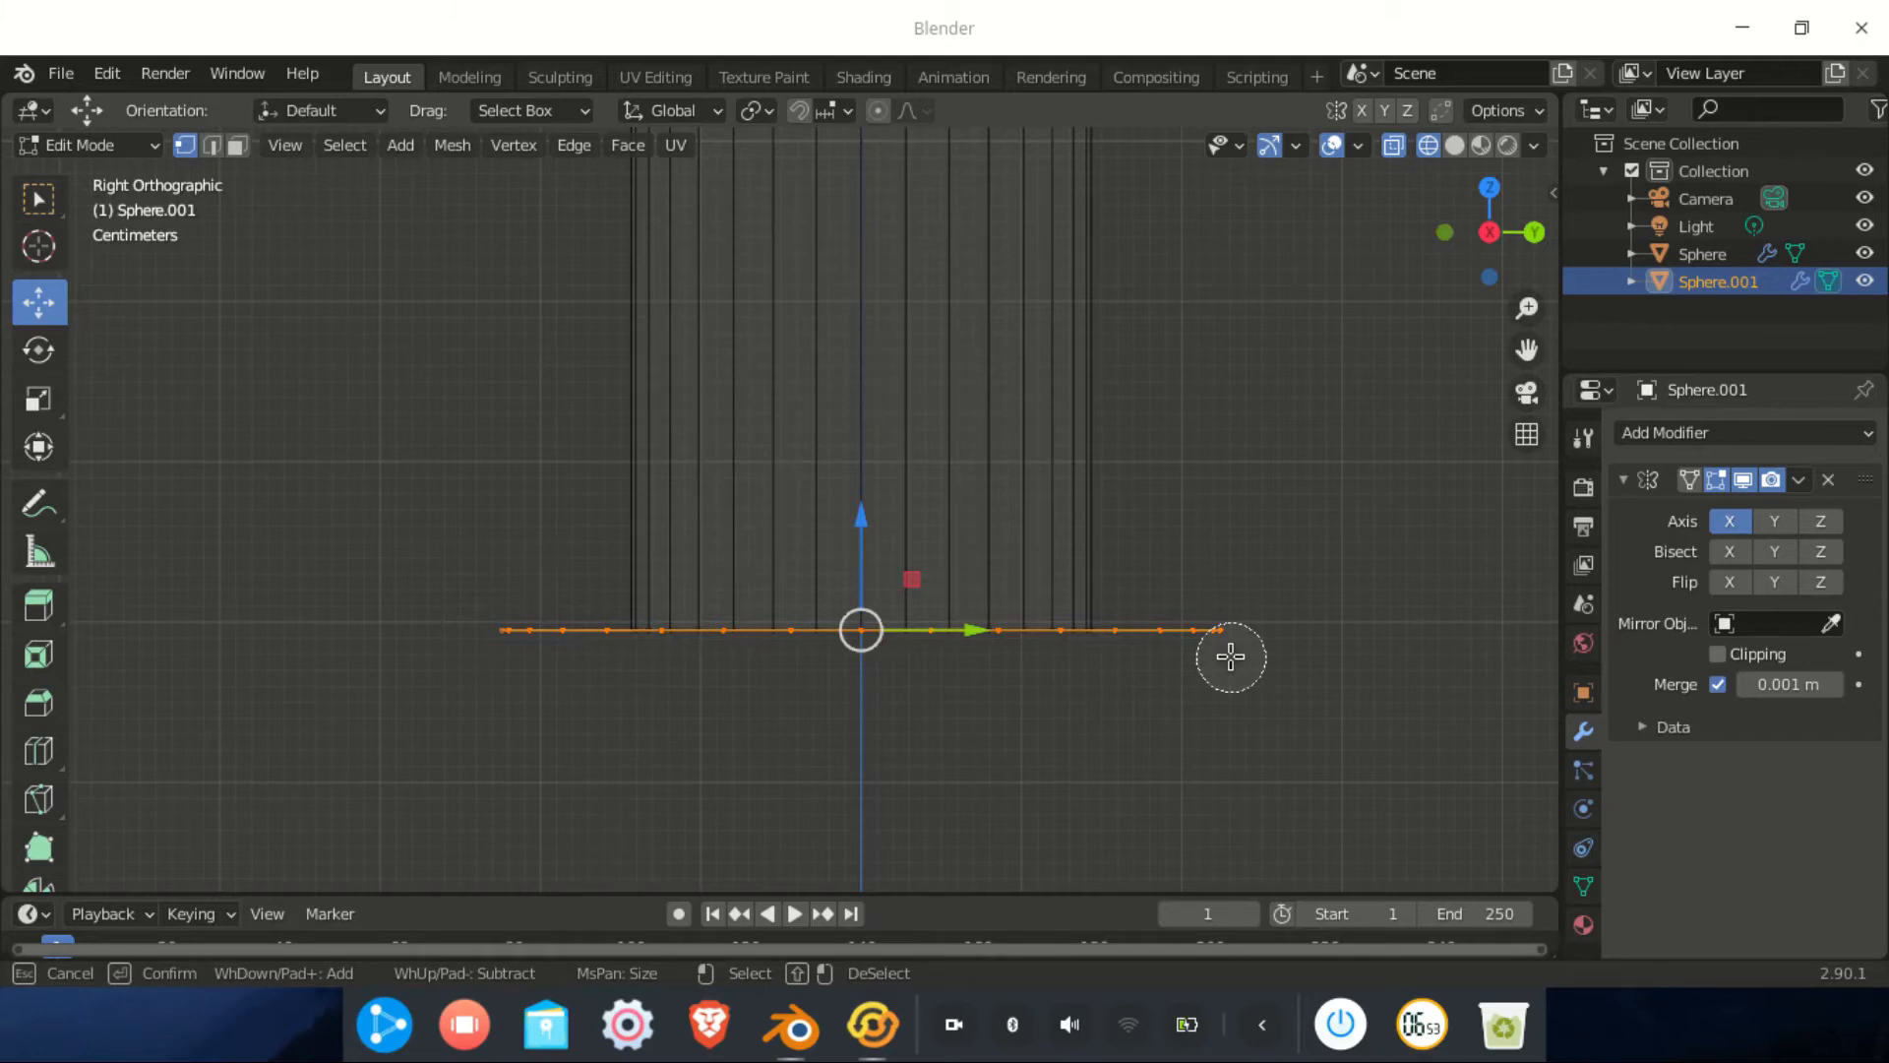
{"action": "mouse_move", "coordinate": [1230, 656]}
{"action": "left_mouse_down", "text": "shift"}
{"action": "mouse_move", "coordinate": [1080, 633]}
{"action": "mouse_move", "coordinate": [892, 644]}
{"action": "left_mouse_up", "text": "shift"}
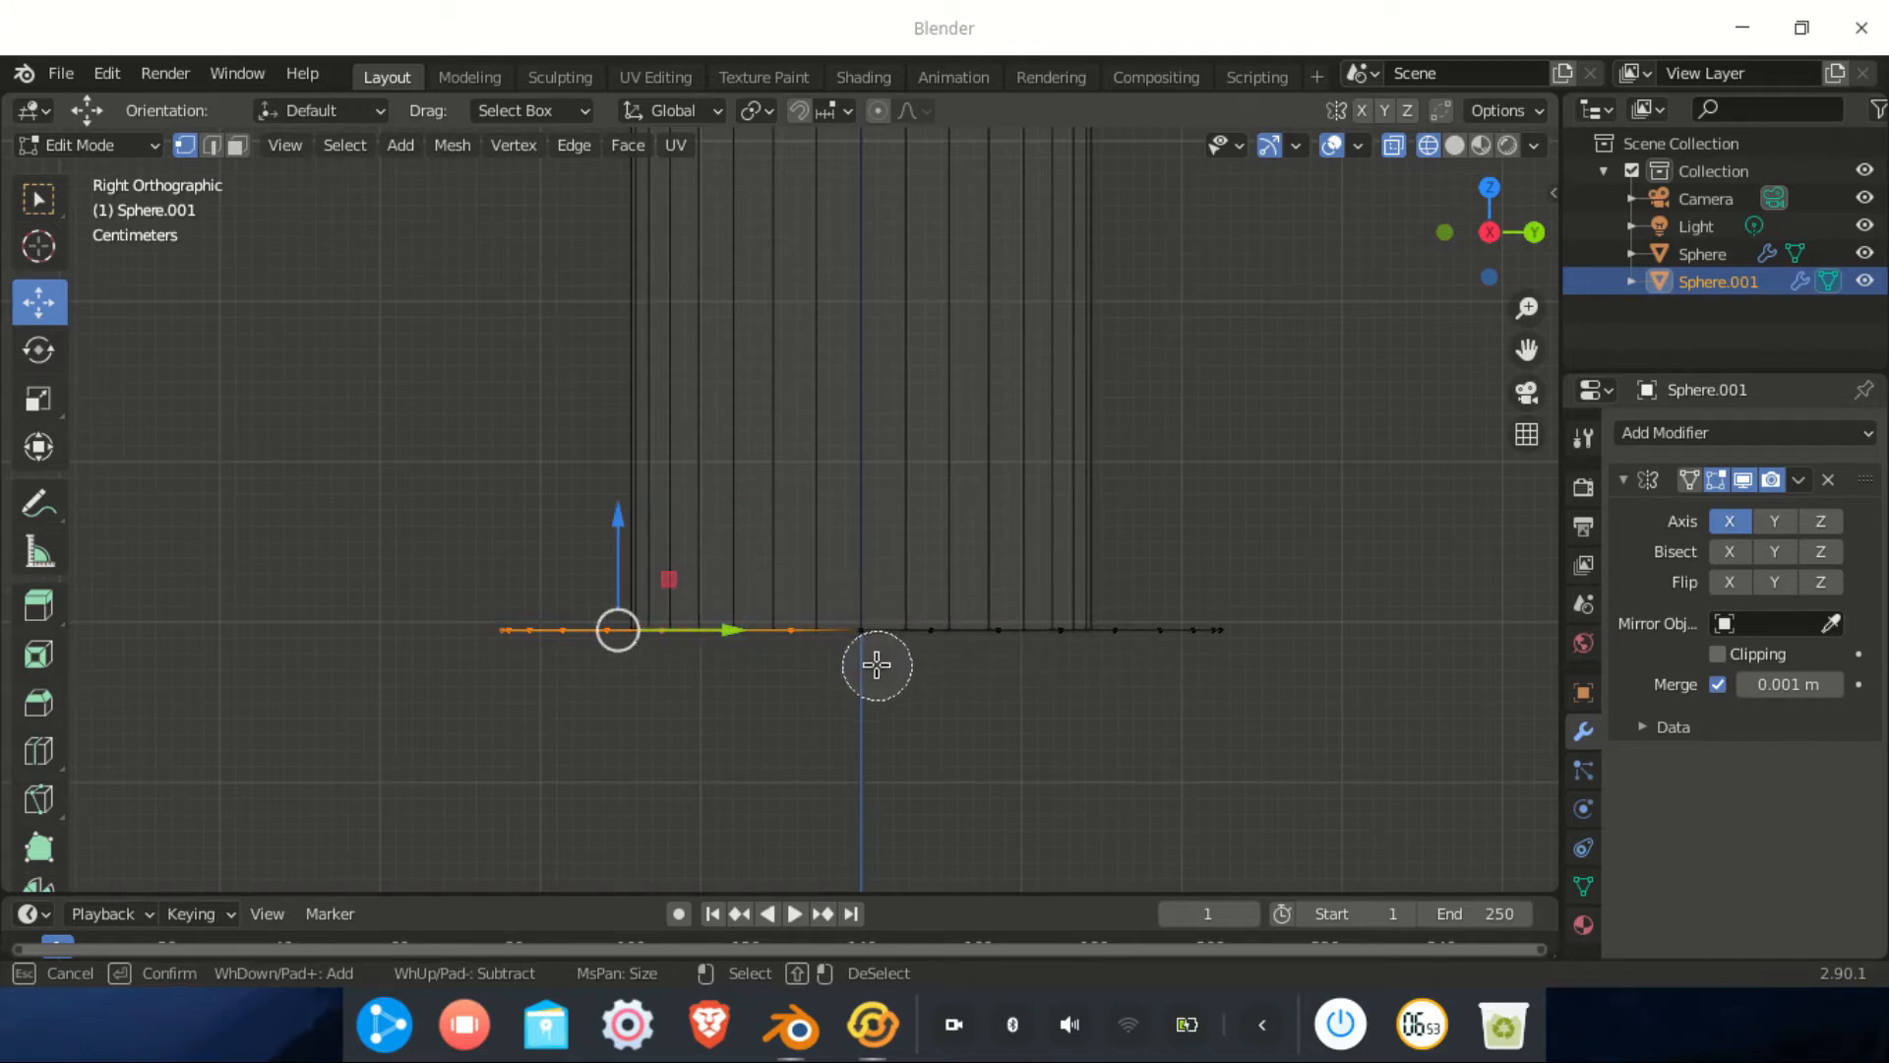
{"action": "key", "text": "Escape"}
{"action": "middle_click_drag", "start_coordinate": [865, 688], "coordinate": [782, 665]}
{"action": "left_click_drag", "start_coordinate": [814, 599], "coordinate": [551, 654]}
Select the base's outer edge loop, scale it along X and push it forward along Y
{"action": "left_click", "coordinate": [586, 688]}
{"action": "middle_click_drag", "start_coordinate": [586, 688], "coordinate": [736, 716]}
{"action": "scroll", "coordinate": [650, 738], "scroll_direction": "down", "scroll_amount": 2}
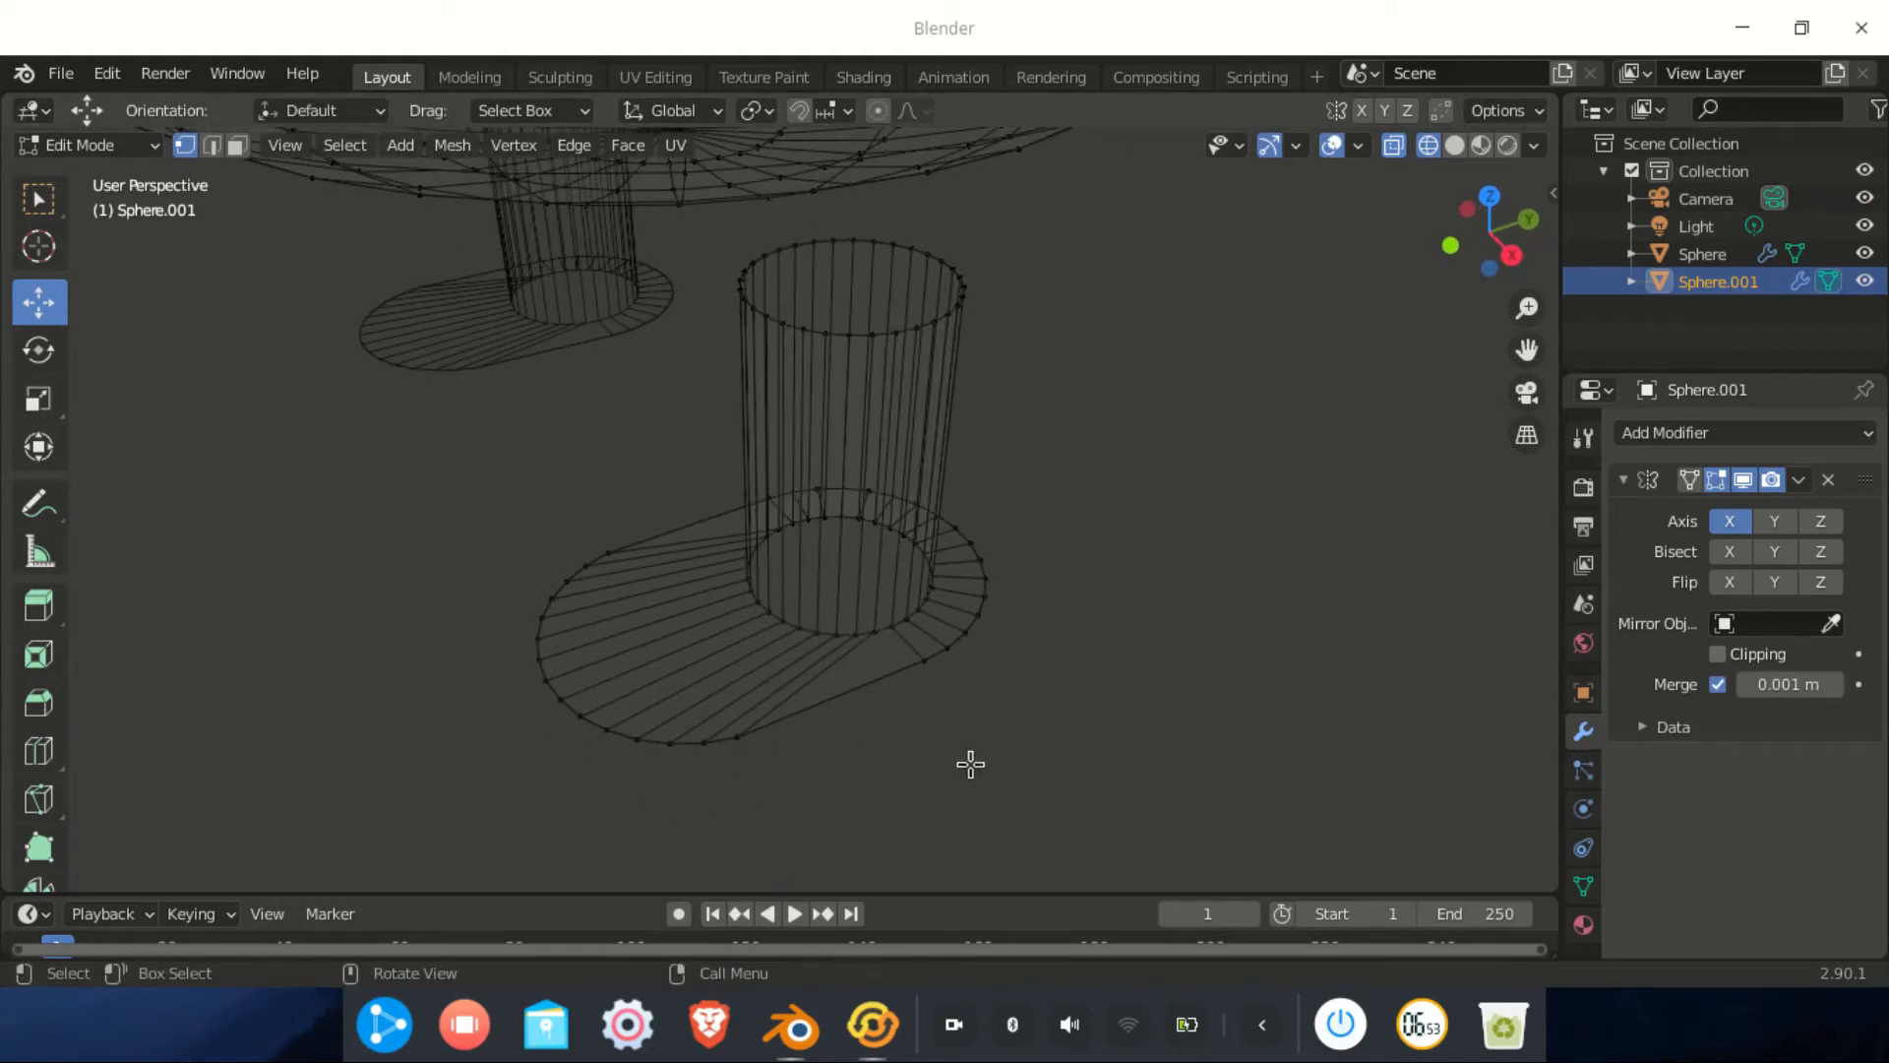
{"action": "left_click", "coordinate": [920, 750], "text": "alt"}
{"action": "middle_click_drag", "start_coordinate": [840, 742], "coordinate": [885, 726]}
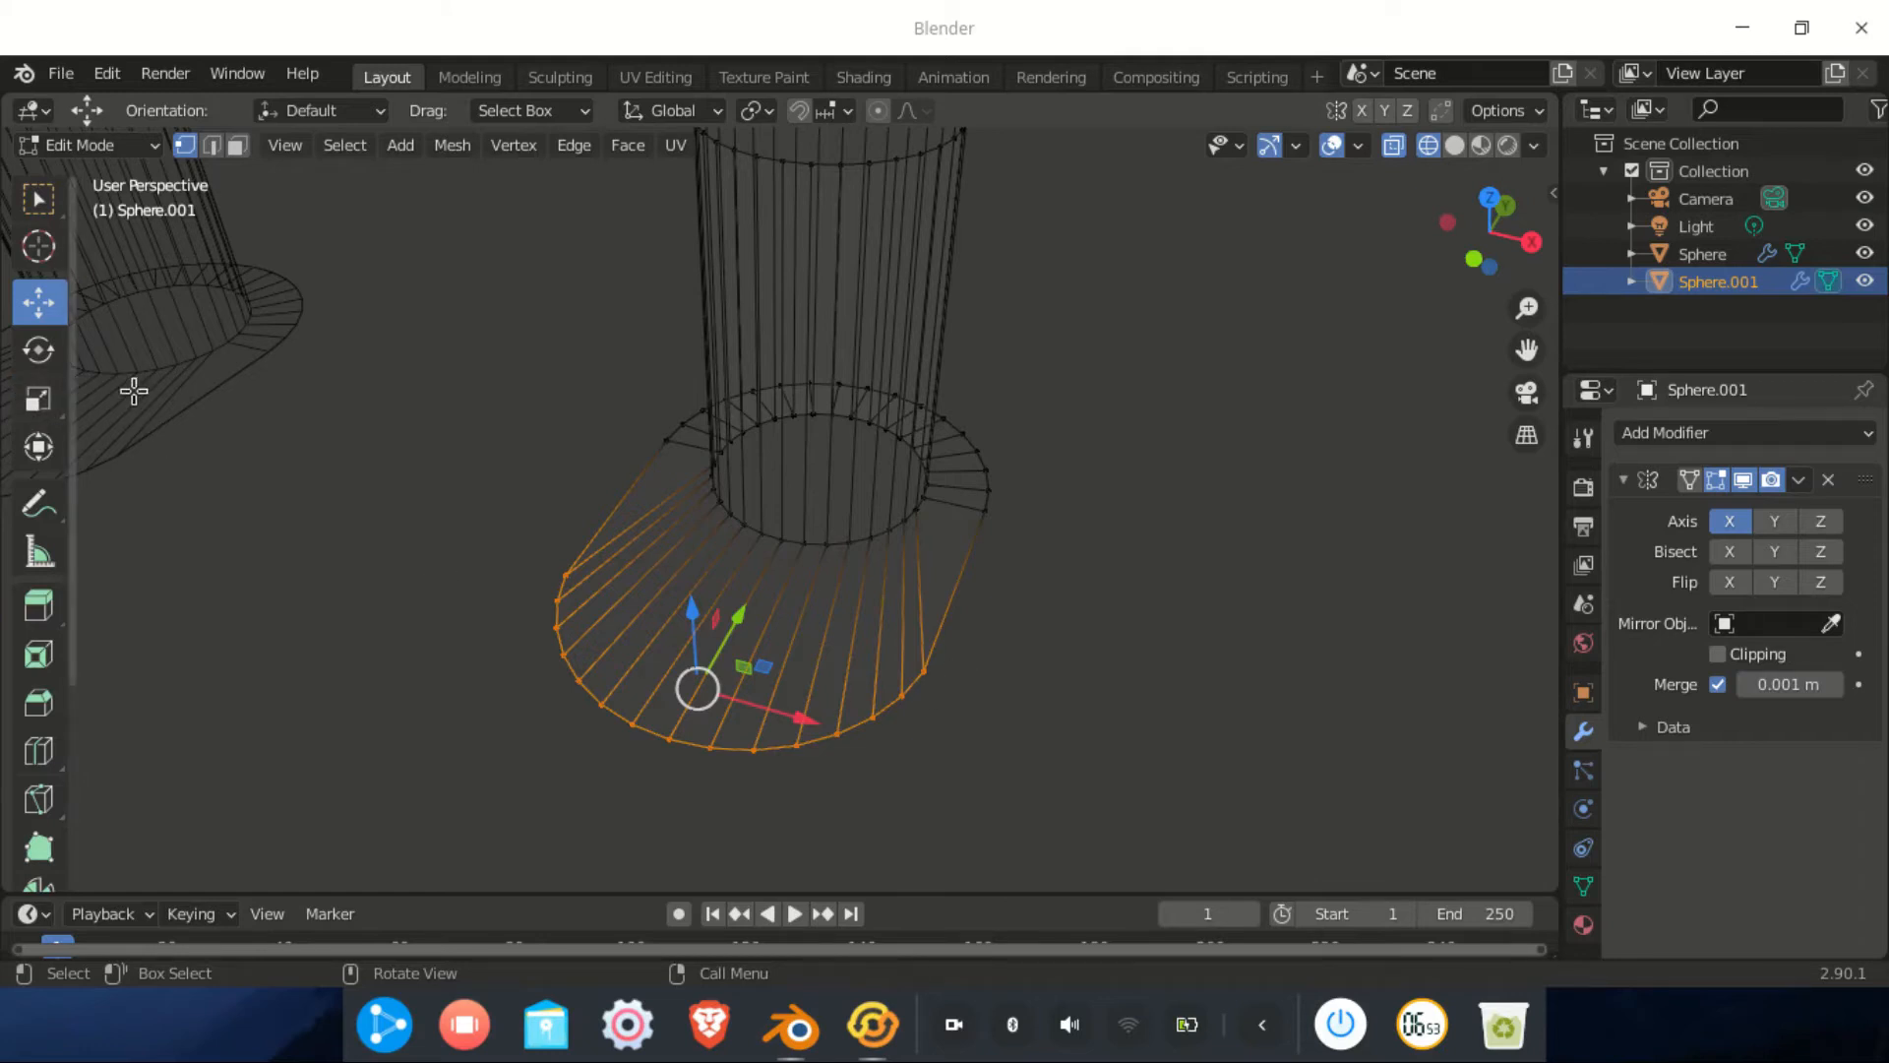
{"action": "left_click", "coordinate": [39, 399]}
{"action": "left_click_drag", "start_coordinate": [800, 719], "coordinate": [839, 733]}
{"action": "middle_click_drag", "start_coordinate": [840, 733], "coordinate": [610, 655]}
{"action": "left_click_drag", "start_coordinate": [558, 648], "coordinate": [551, 639]}
{"action": "left_click", "coordinate": [36, 303]}
{"action": "left_click_drag", "start_coordinate": [649, 538], "coordinate": [552, 559]}
{"action": "middle_click_drag", "start_coordinate": [609, 583], "coordinate": [871, 636]}
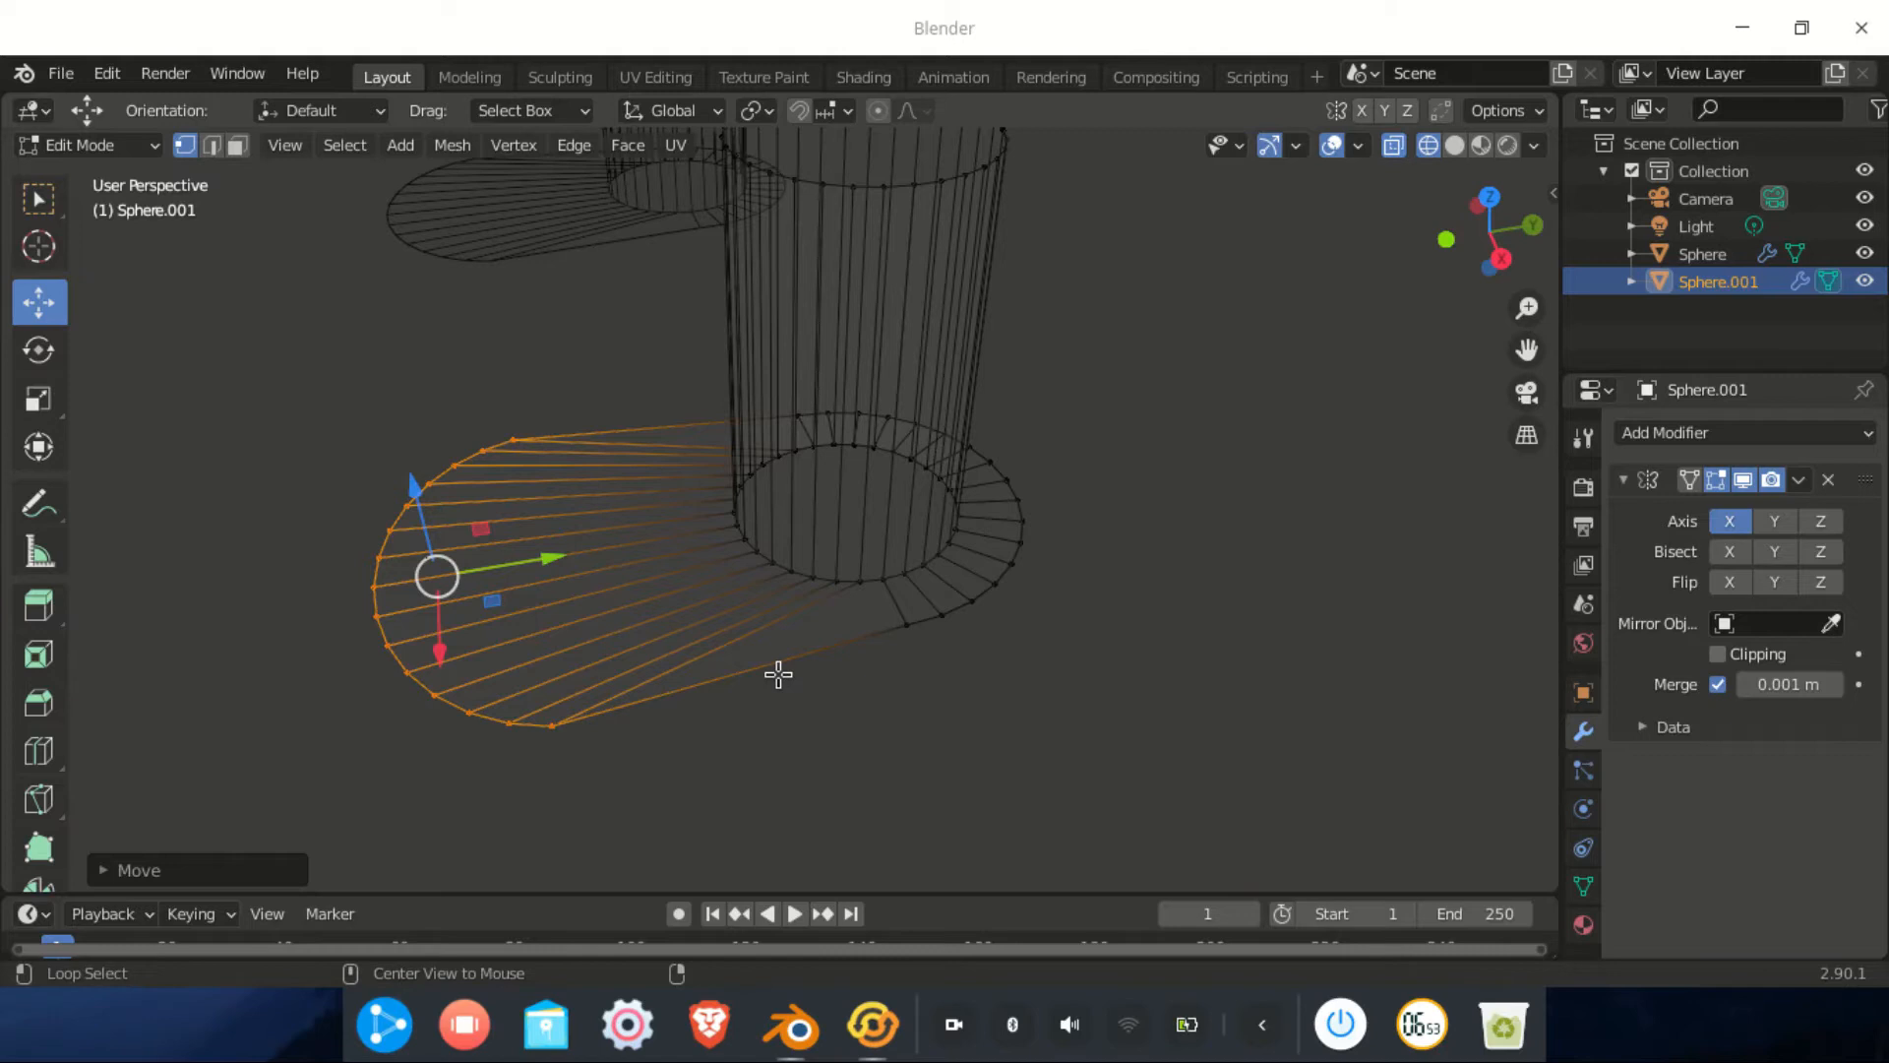
{"action": "middle_click_drag", "start_coordinate": [768, 662], "coordinate": [853, 607]}
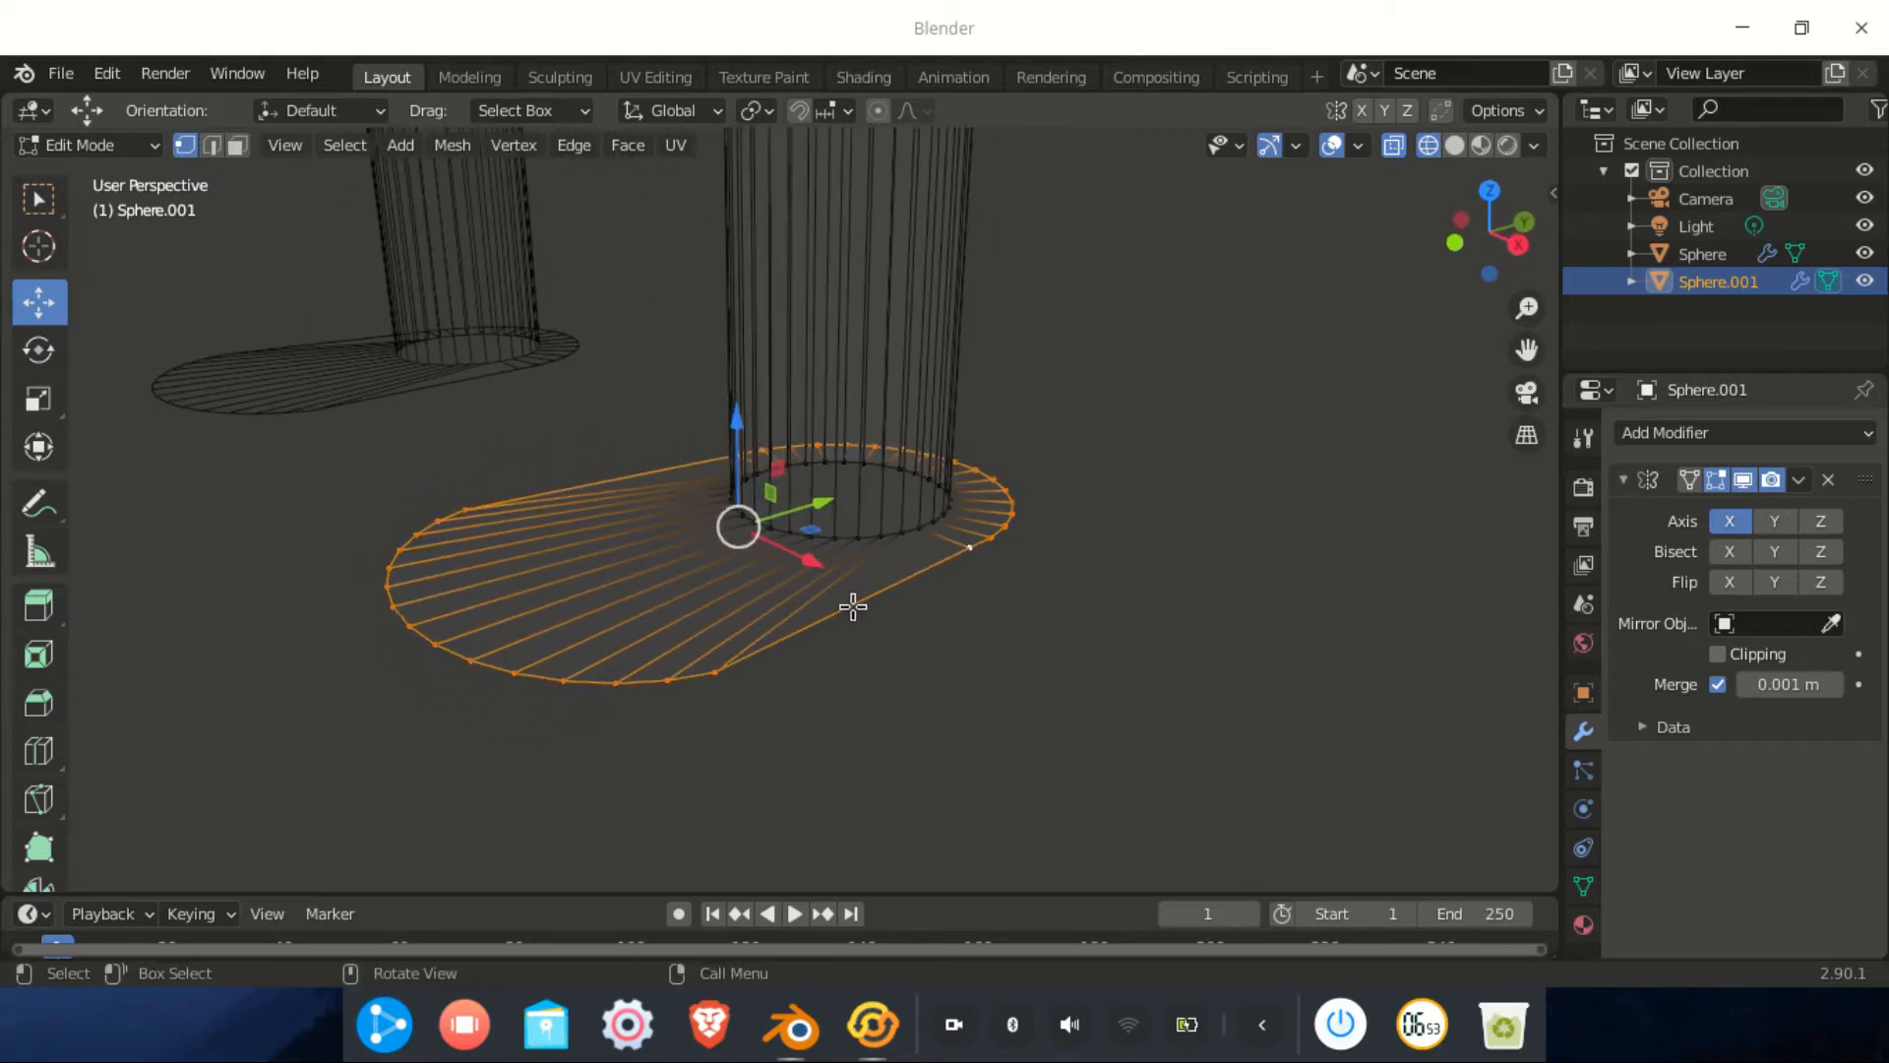
Extrude the foot ring down into side walls, extrude again, shrink it inward and fill the bottom face
{"action": "key", "text": "e"}
{"action": "right_click", "coordinate": [853, 607]}
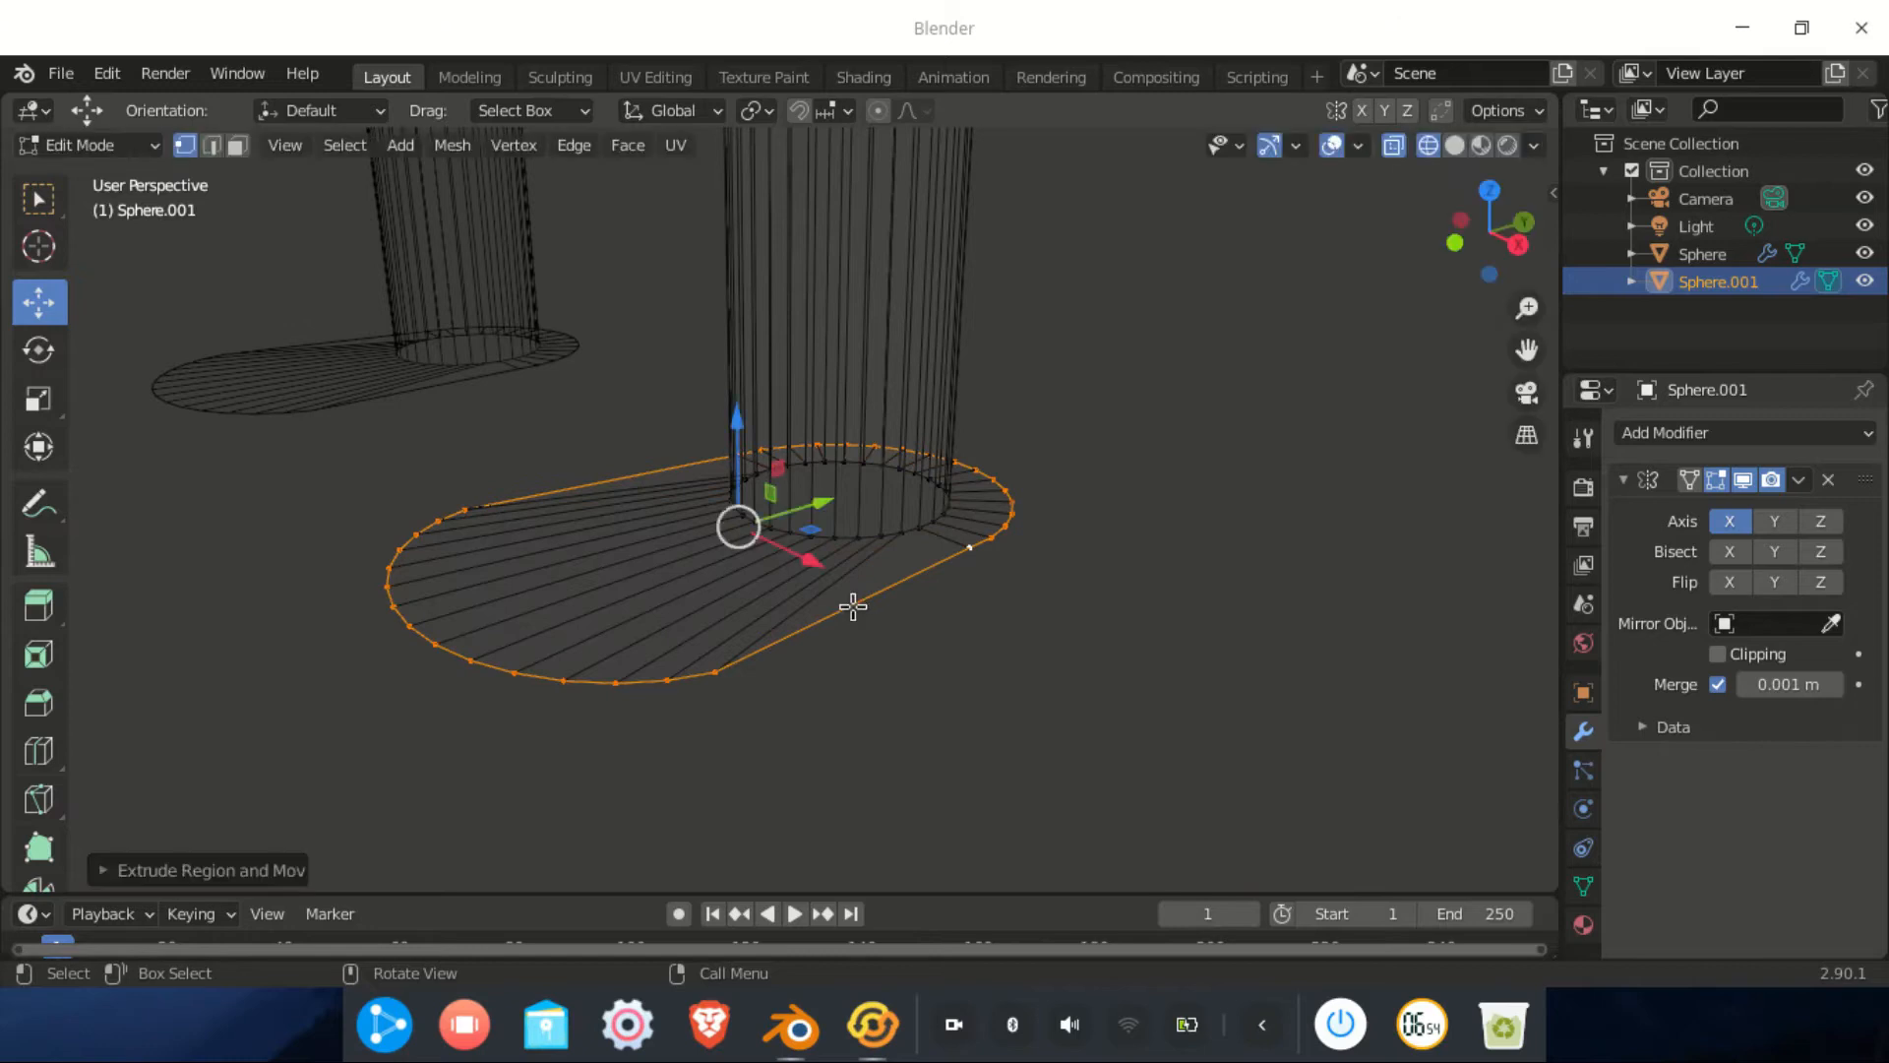
{"action": "left_click_drag", "start_coordinate": [744, 454], "coordinate": [737, 548]}
{"action": "middle_click_drag", "start_coordinate": [770, 638], "coordinate": [824, 653]}
{"action": "scroll", "coordinate": [827, 656], "scroll_direction": "up", "scroll_amount": 1}
{"action": "key", "text": "e"}
{"action": "right_click", "coordinate": [1127, 701]}
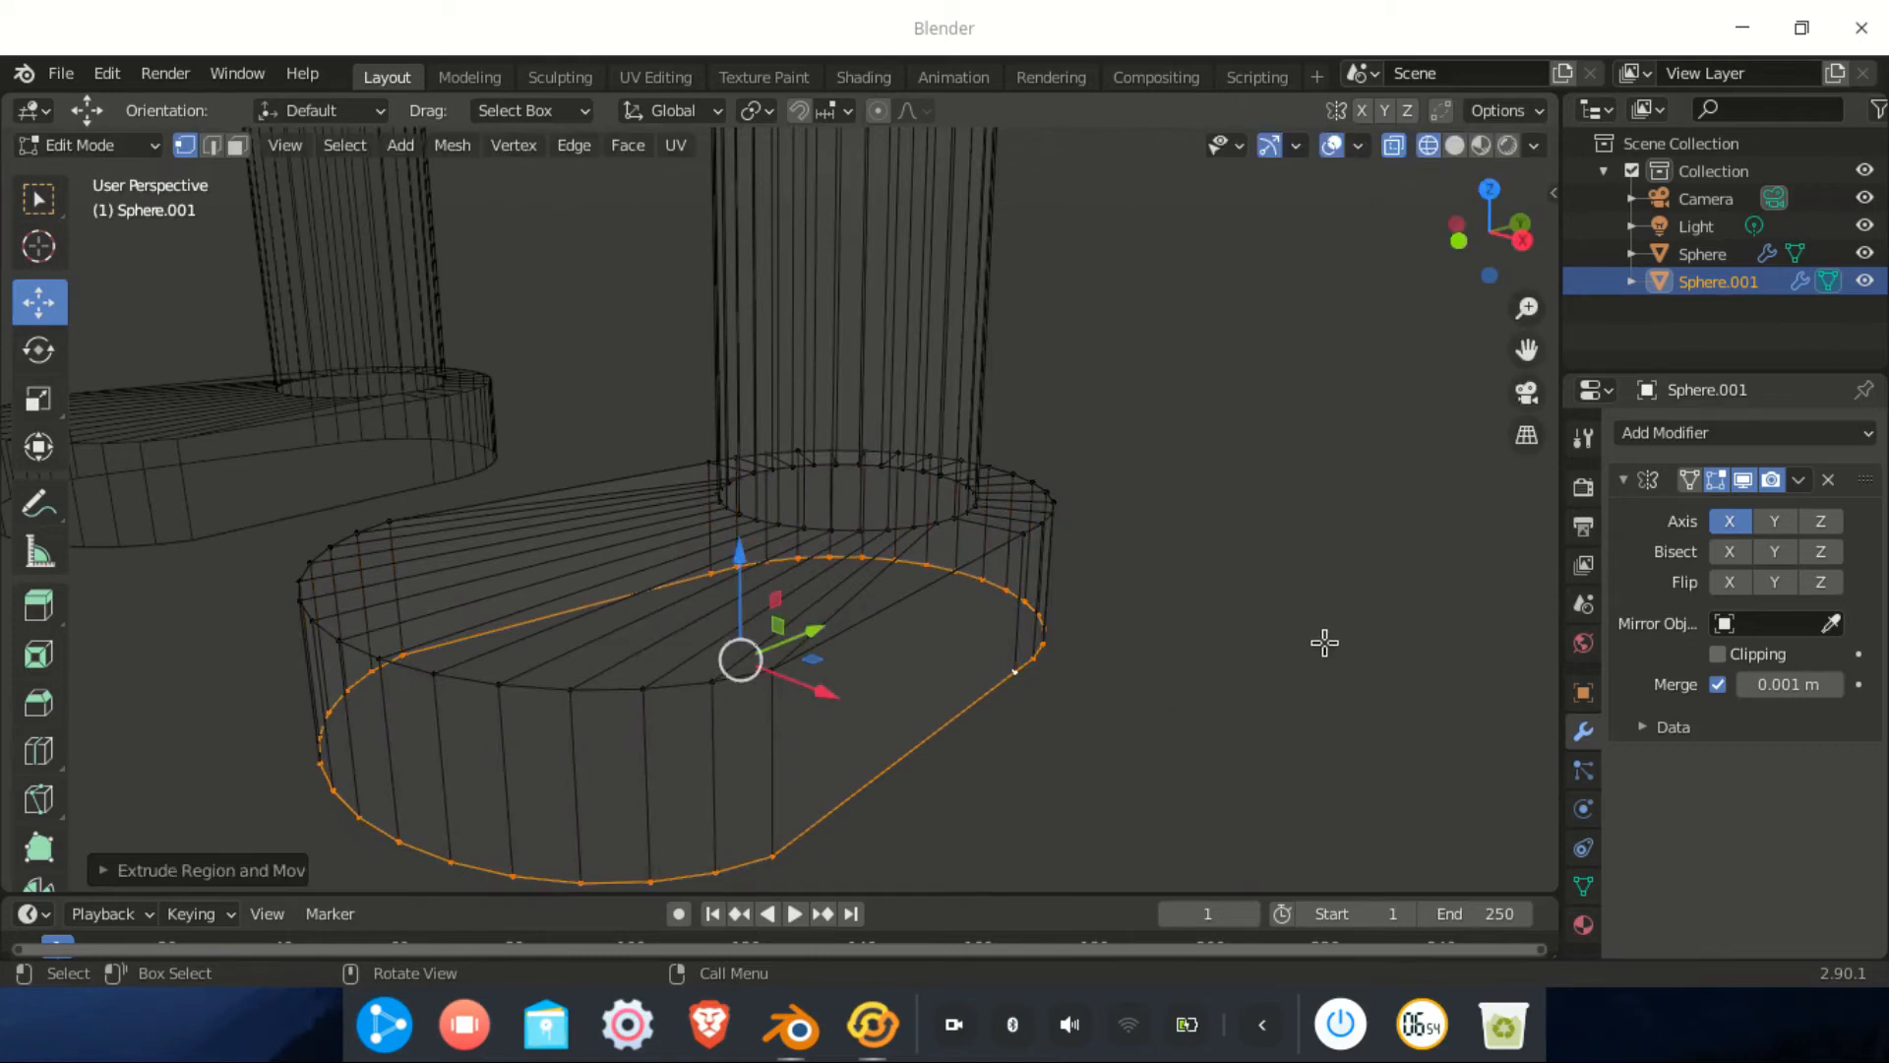
{"action": "key", "text": "s"}
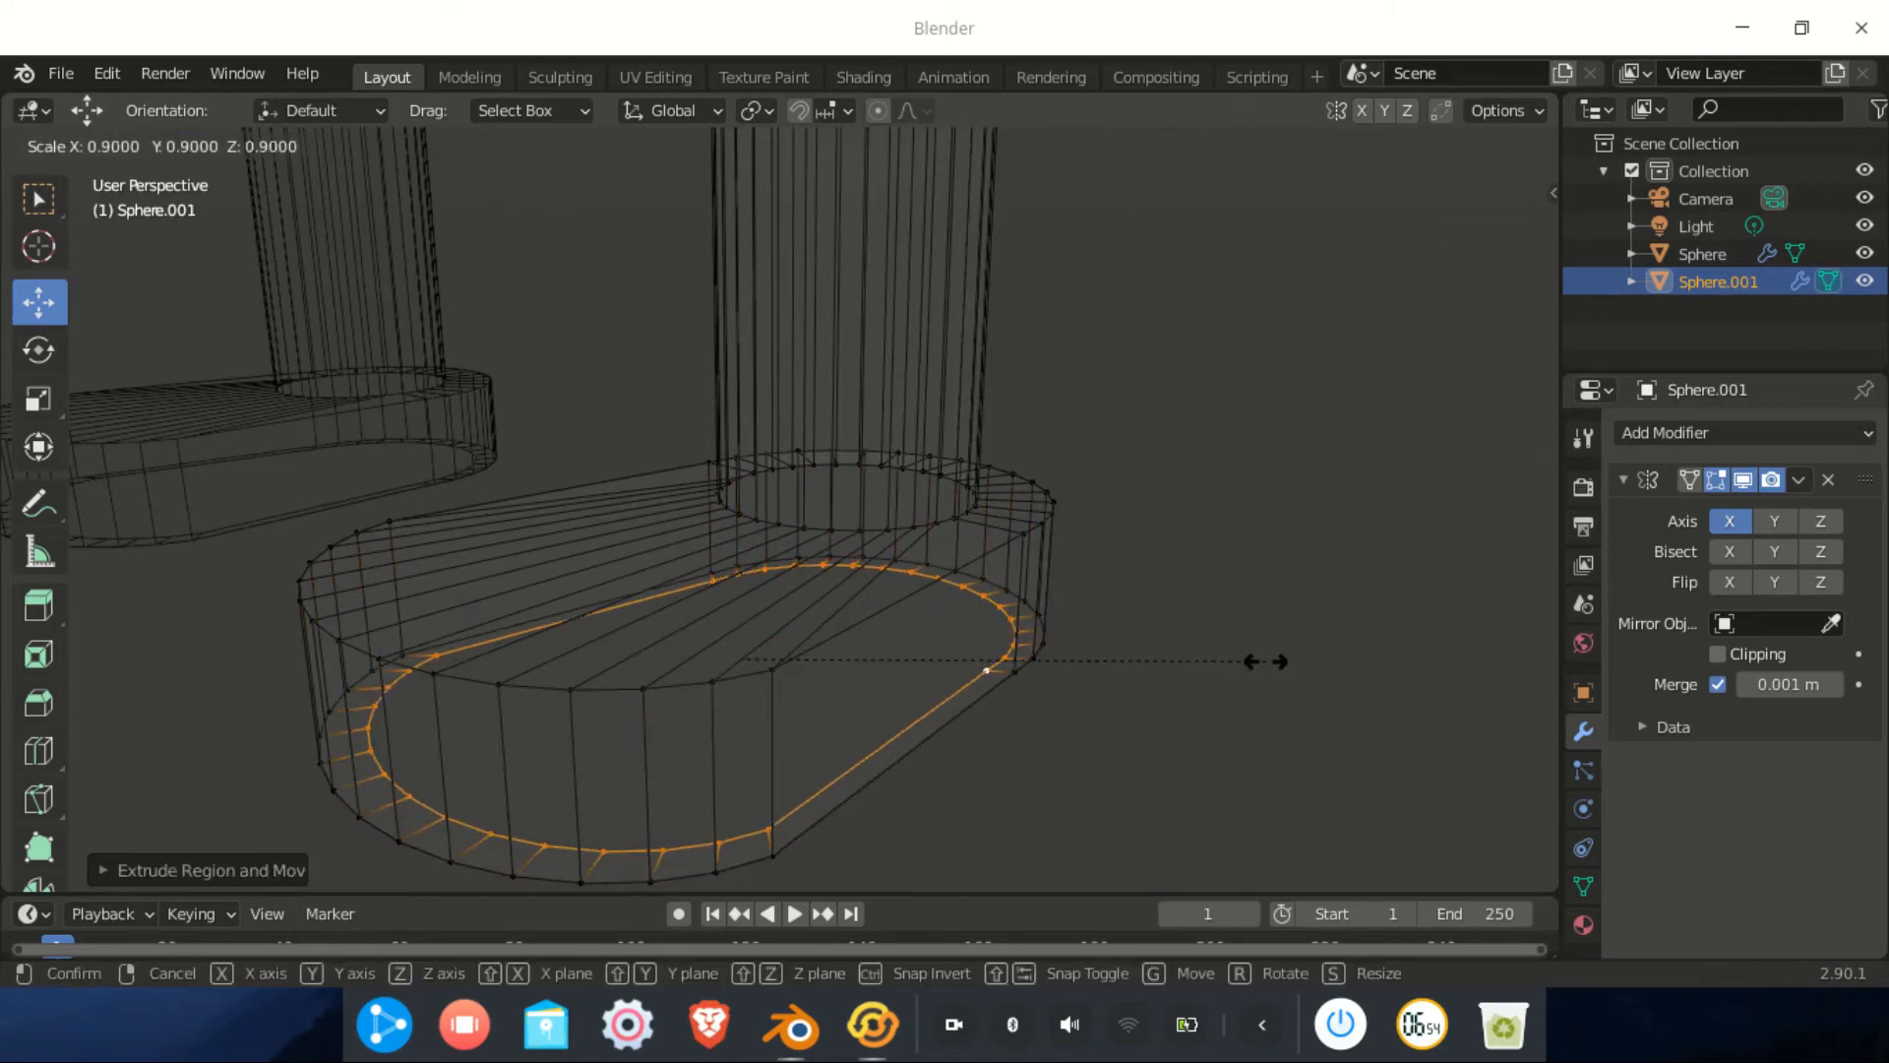
{"action": "left_click", "coordinate": [1193, 663]}
{"action": "key", "text": "f"}
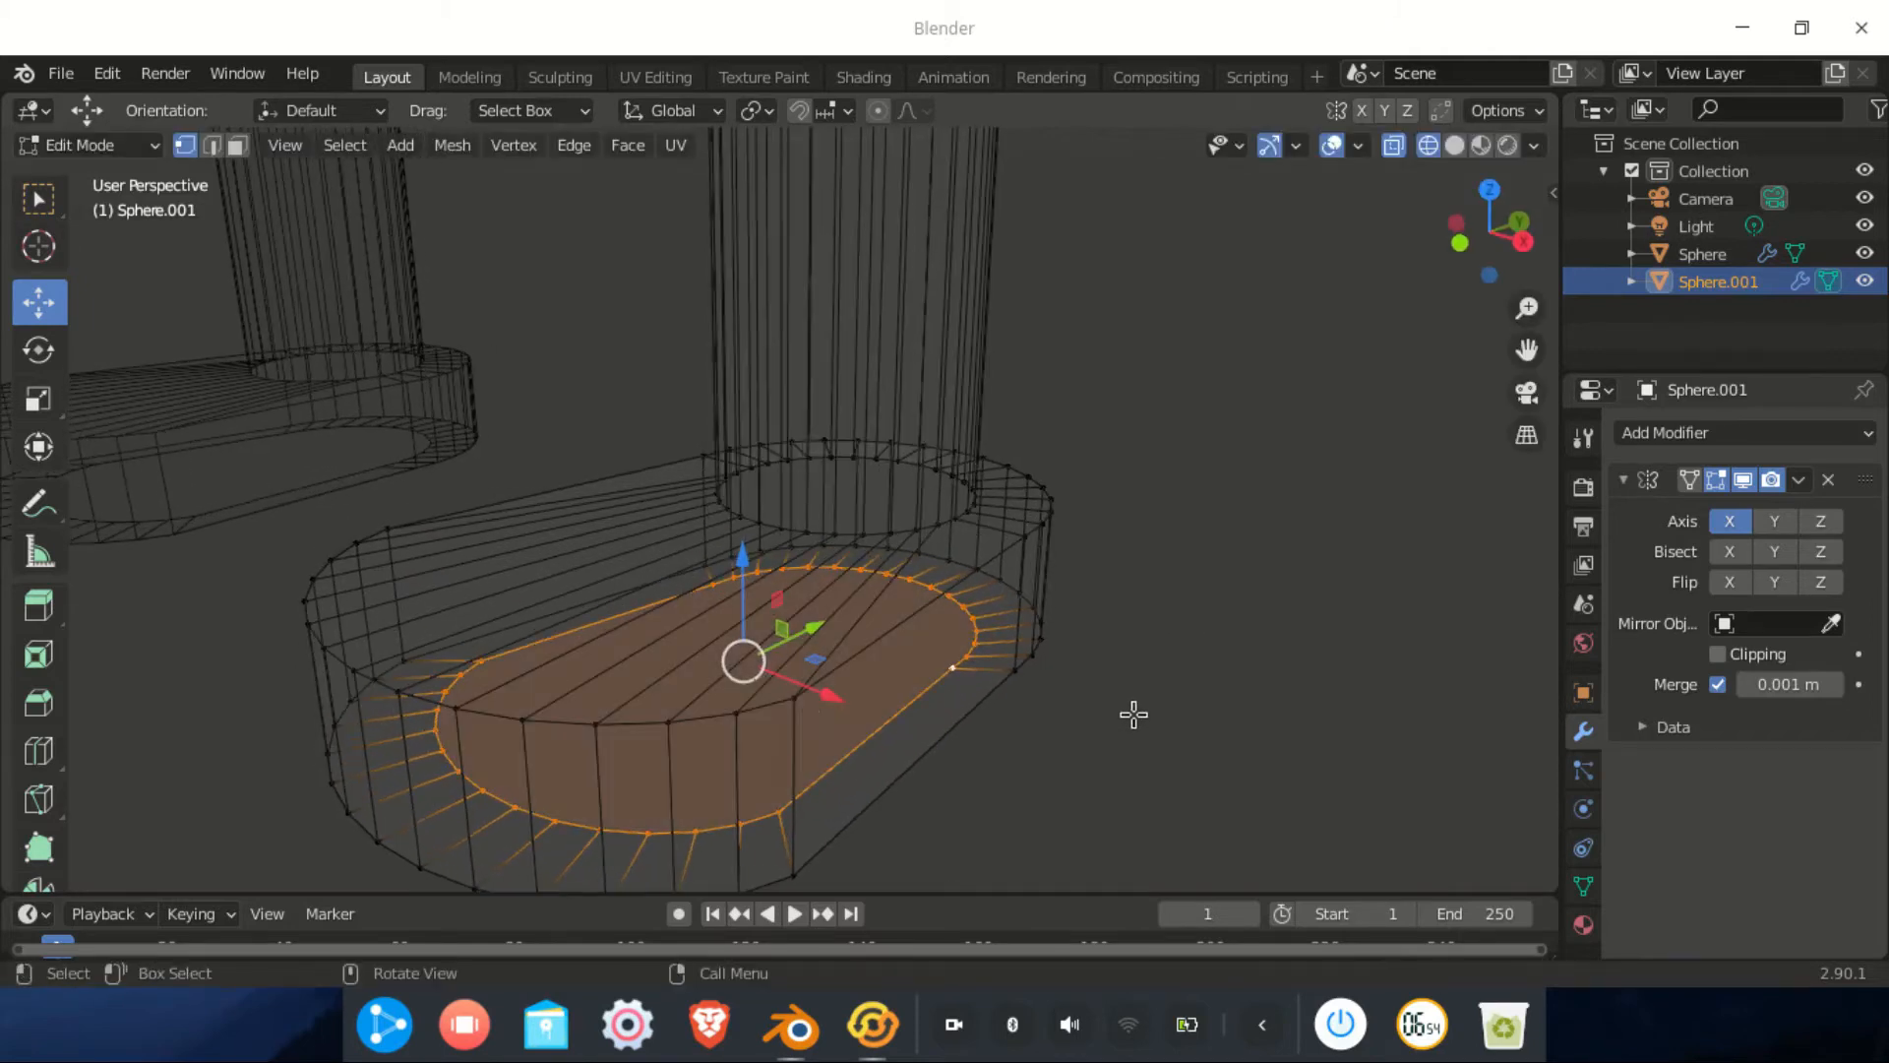
{"action": "scroll", "coordinate": [767, 705], "scroll_direction": "down", "scroll_amount": 3}
{"action": "middle_click_drag", "start_coordinate": [768, 705], "coordinate": [1280, 446]}
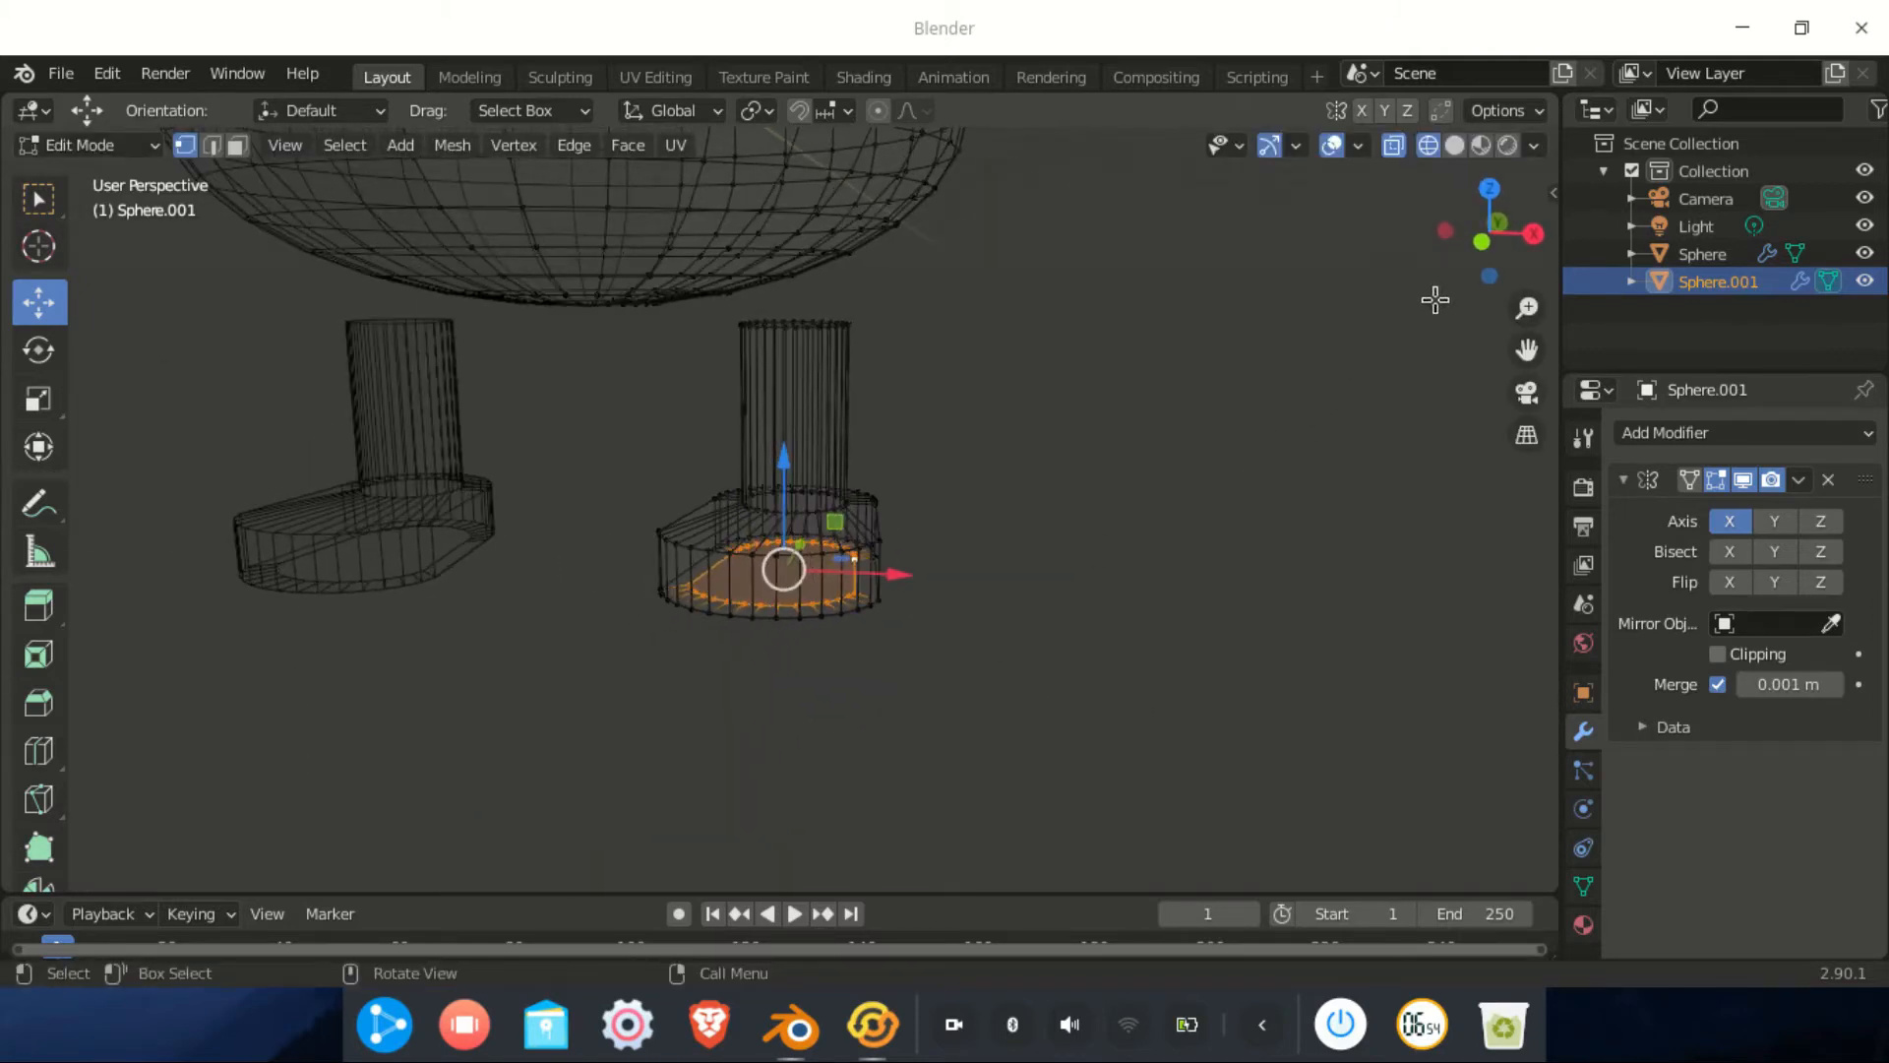
In Front view with solid shading, select the linked leg and foot and raise them to the dome
{"action": "left_click_drag", "start_coordinate": [1483, 222], "coordinate": [1487, 239]}
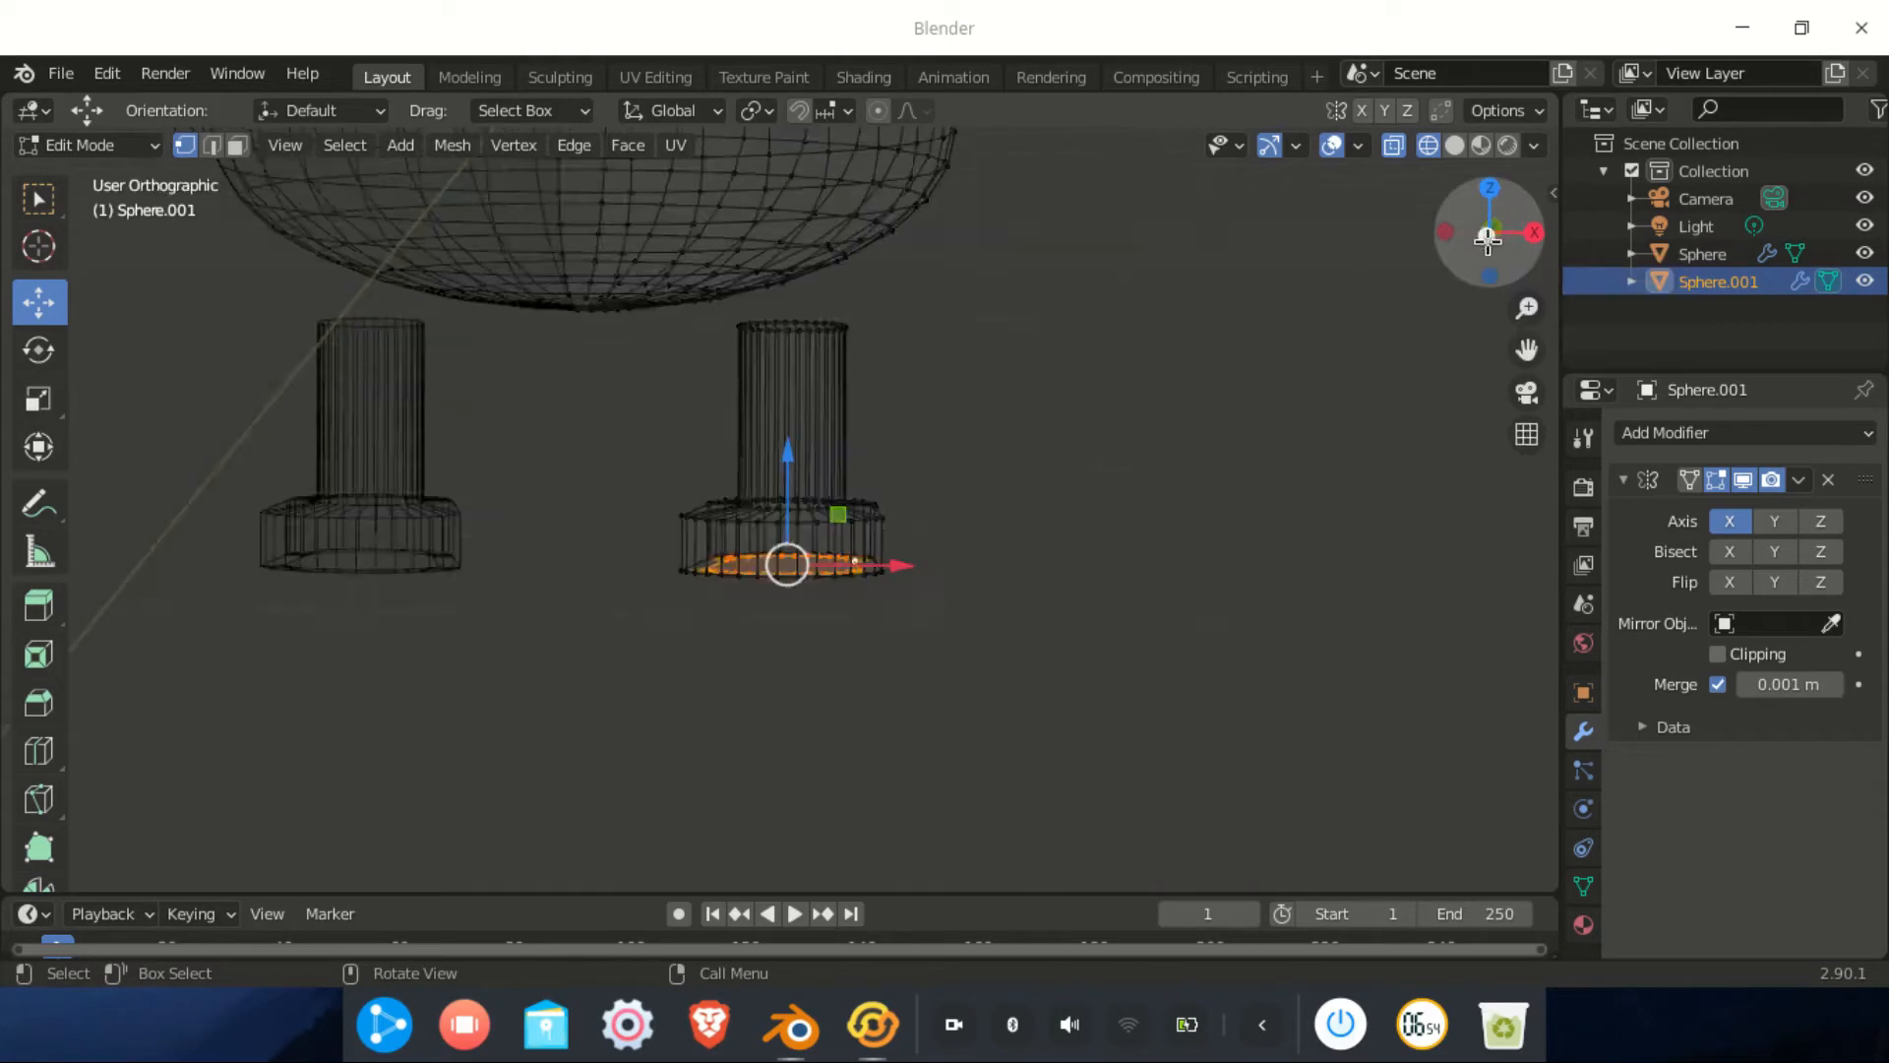
{"action": "left_click", "coordinate": [1488, 239]}
{"action": "left_click", "coordinate": [1454, 145]}
{"action": "middle_click_drag", "start_coordinate": [1042, 328], "coordinate": [1049, 497], "text": "shift"}
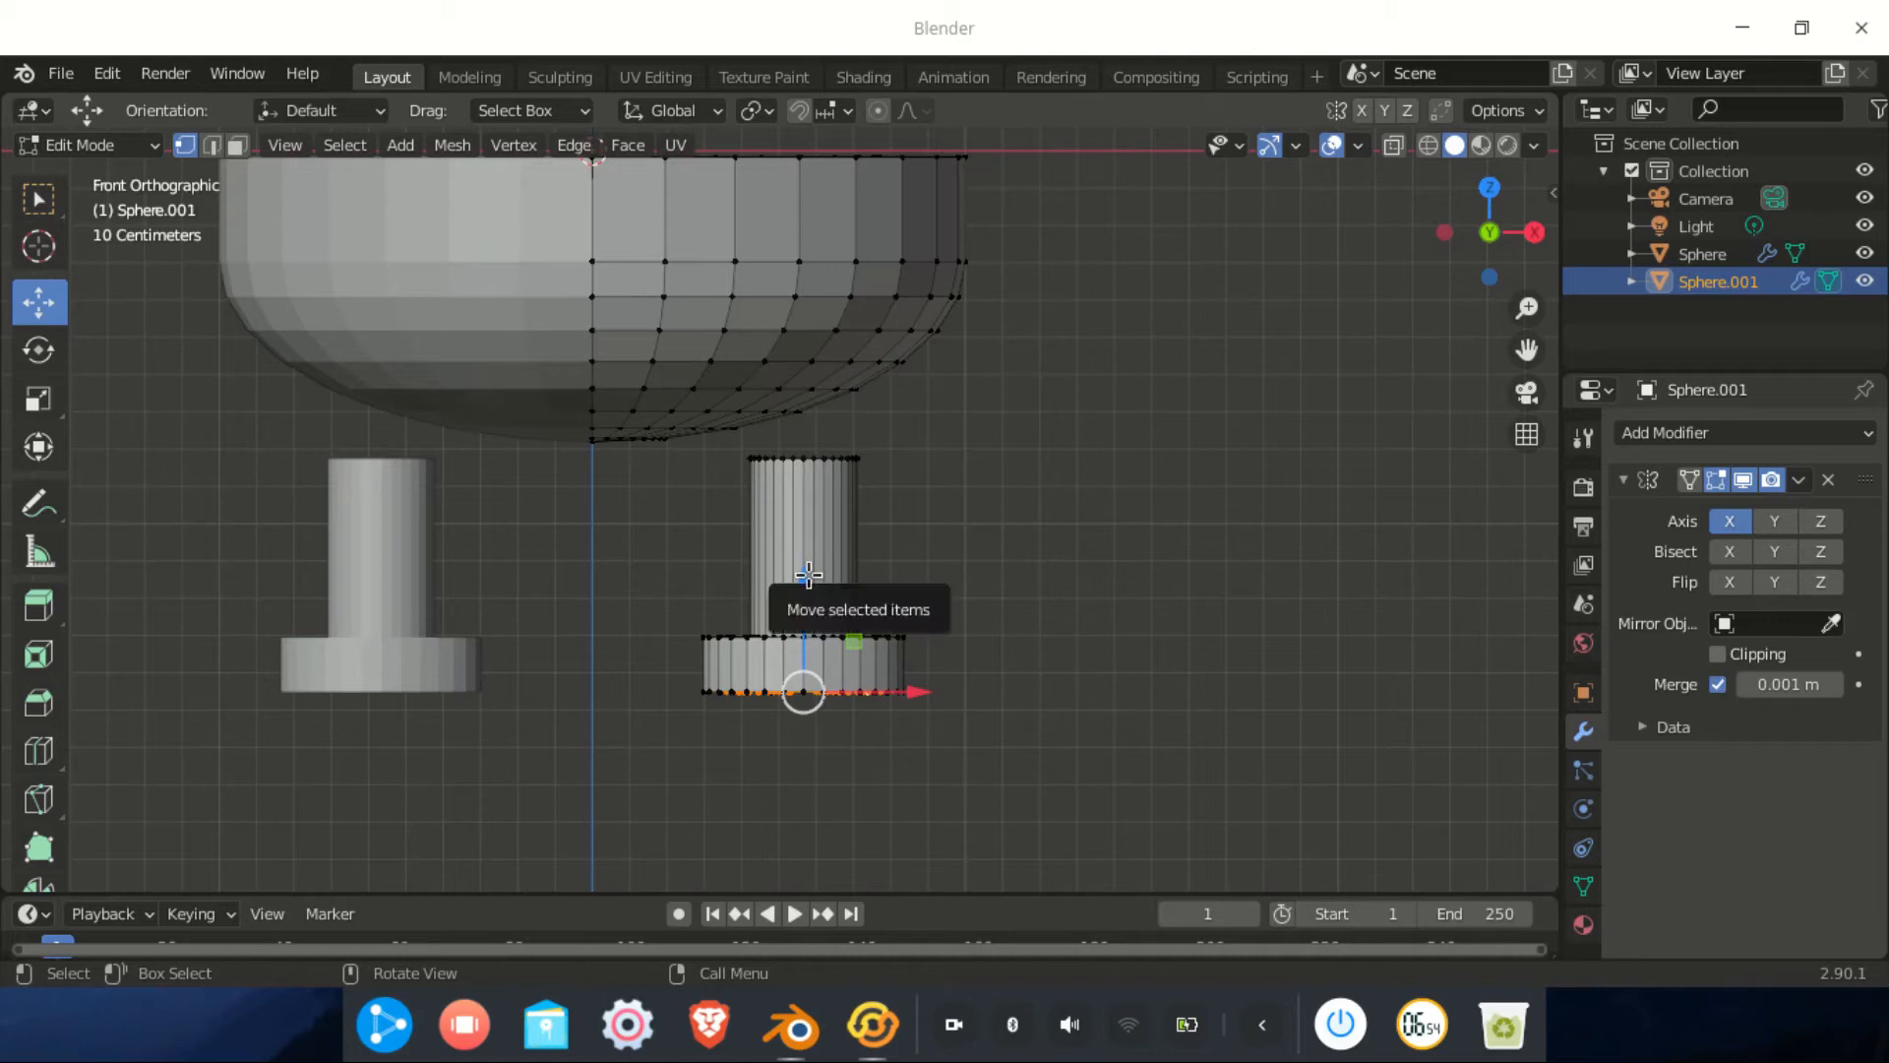
{"action": "key", "text": "ctrl+l"}
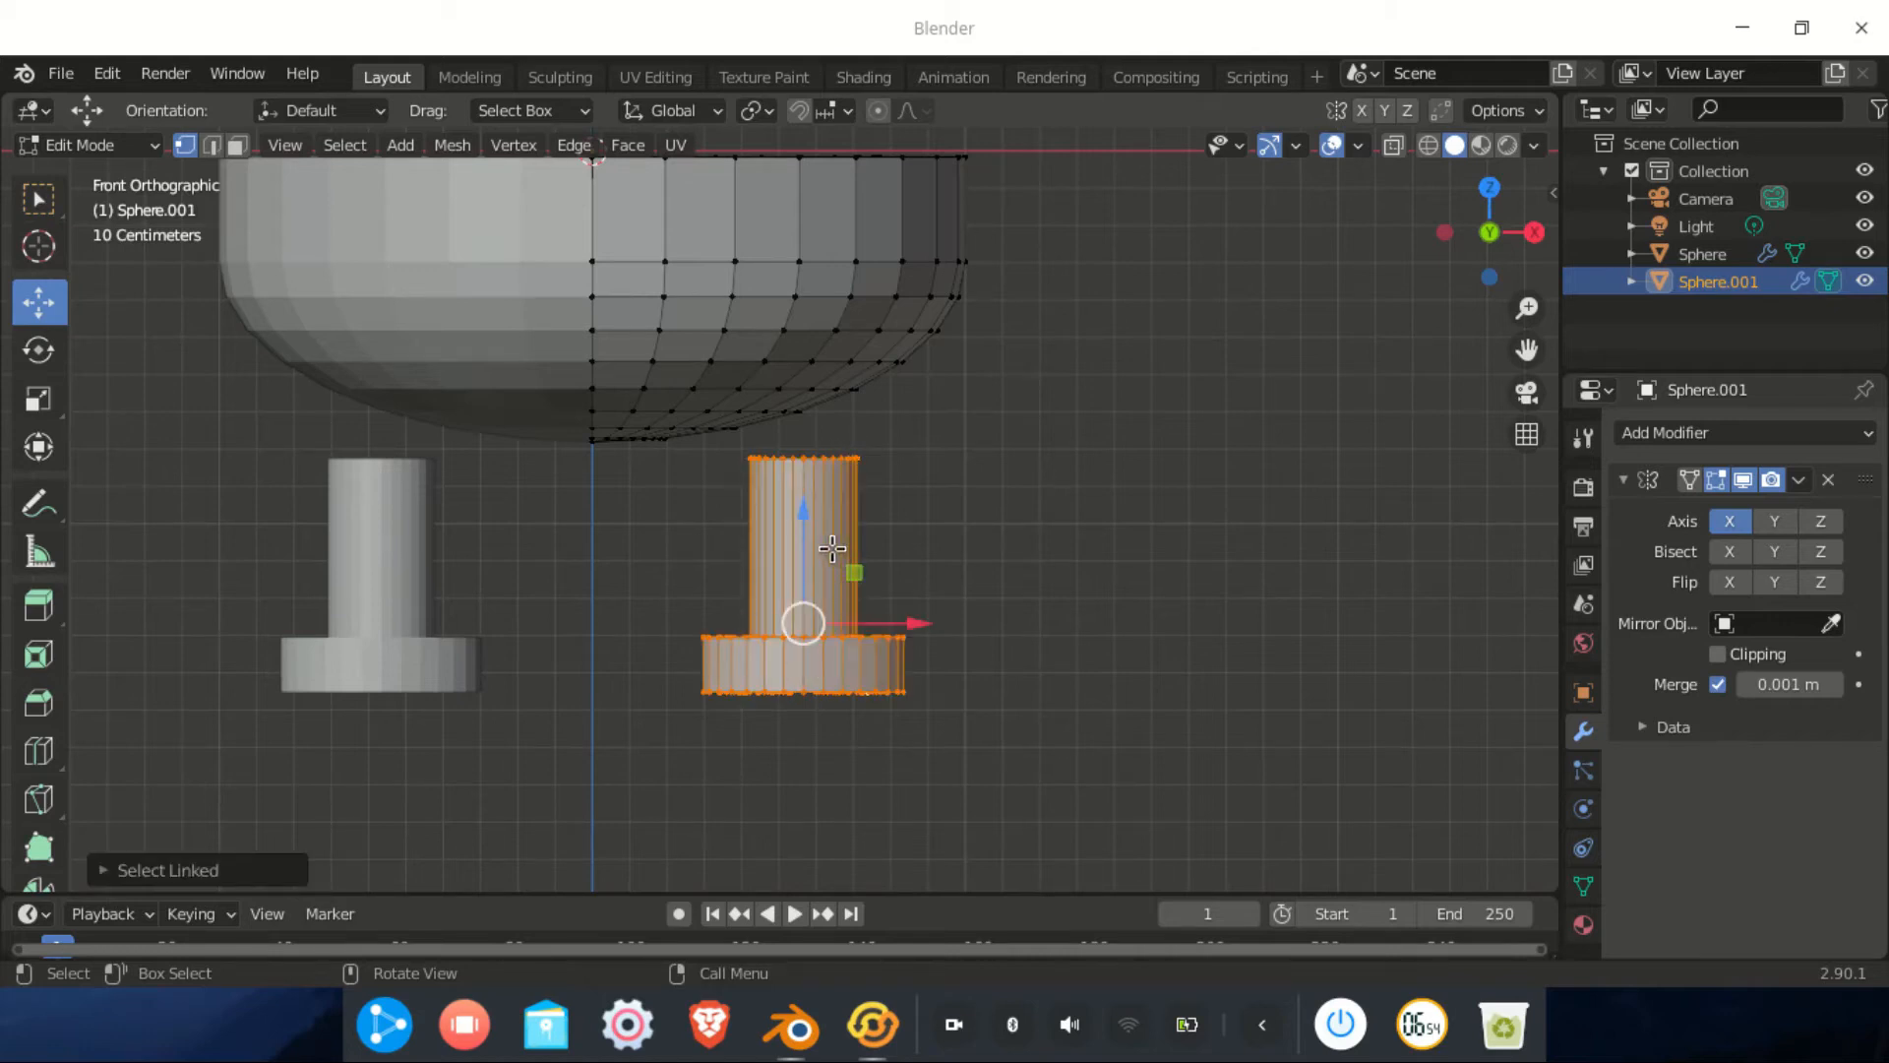
{"action": "left_click_drag", "start_coordinate": [807, 527], "coordinate": [813, 430]}
Select part of the foot and shift the foot base sideways along X
{"action": "left_click", "coordinate": [812, 430]}
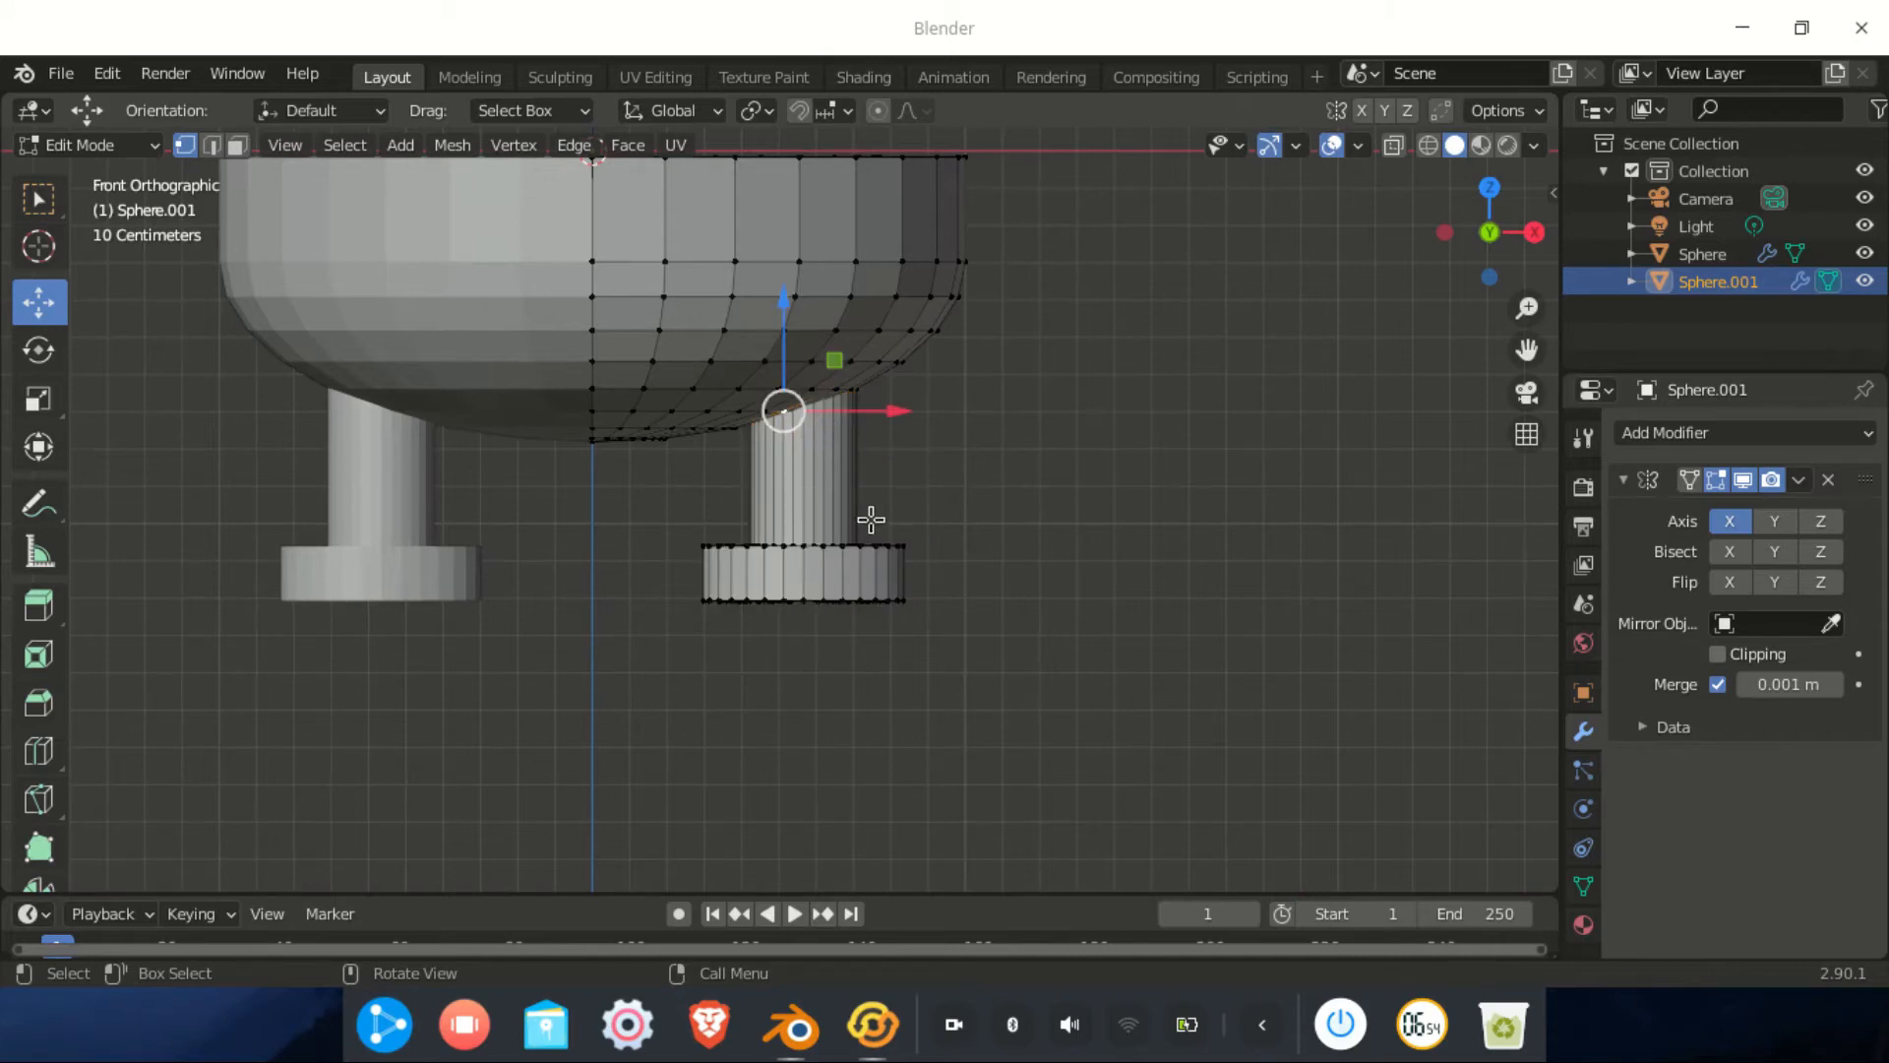
{"action": "middle_click_drag", "start_coordinate": [867, 555], "coordinate": [933, 557]}
{"action": "left_click_drag", "start_coordinate": [903, 531], "coordinate": [878, 532]}
{"action": "middle_click_drag", "start_coordinate": [878, 533], "coordinate": [886, 472]}
{"action": "scroll", "coordinate": [921, 589], "scroll_direction": "down", "scroll_amount": 3}
{"action": "scroll", "coordinate": [792, 601], "scroll_direction": "up", "scroll_amount": 2}
{"action": "scroll", "coordinate": [798, 584], "scroll_direction": "up", "scroll_amount": 2}
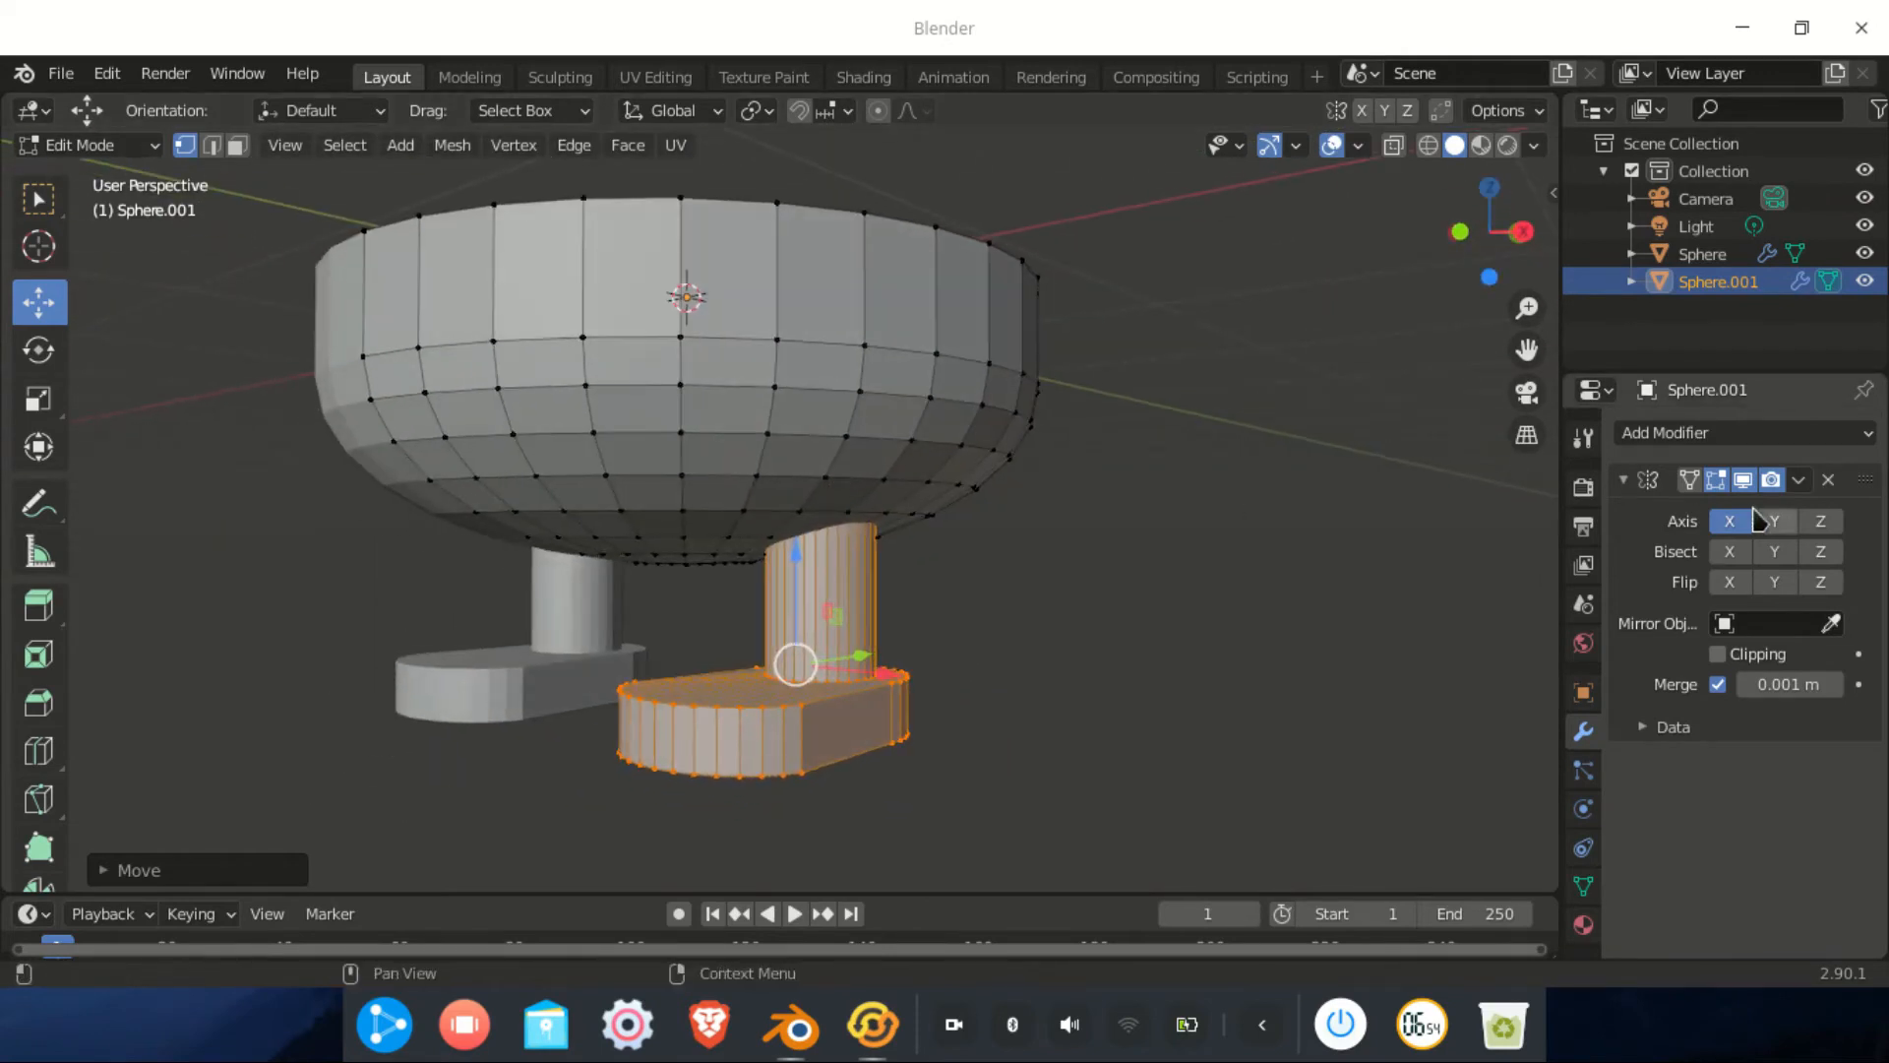
Add a Subdivision Surface modifier and set Levels Viewport to 2
{"action": "left_click", "coordinate": [1684, 433]}
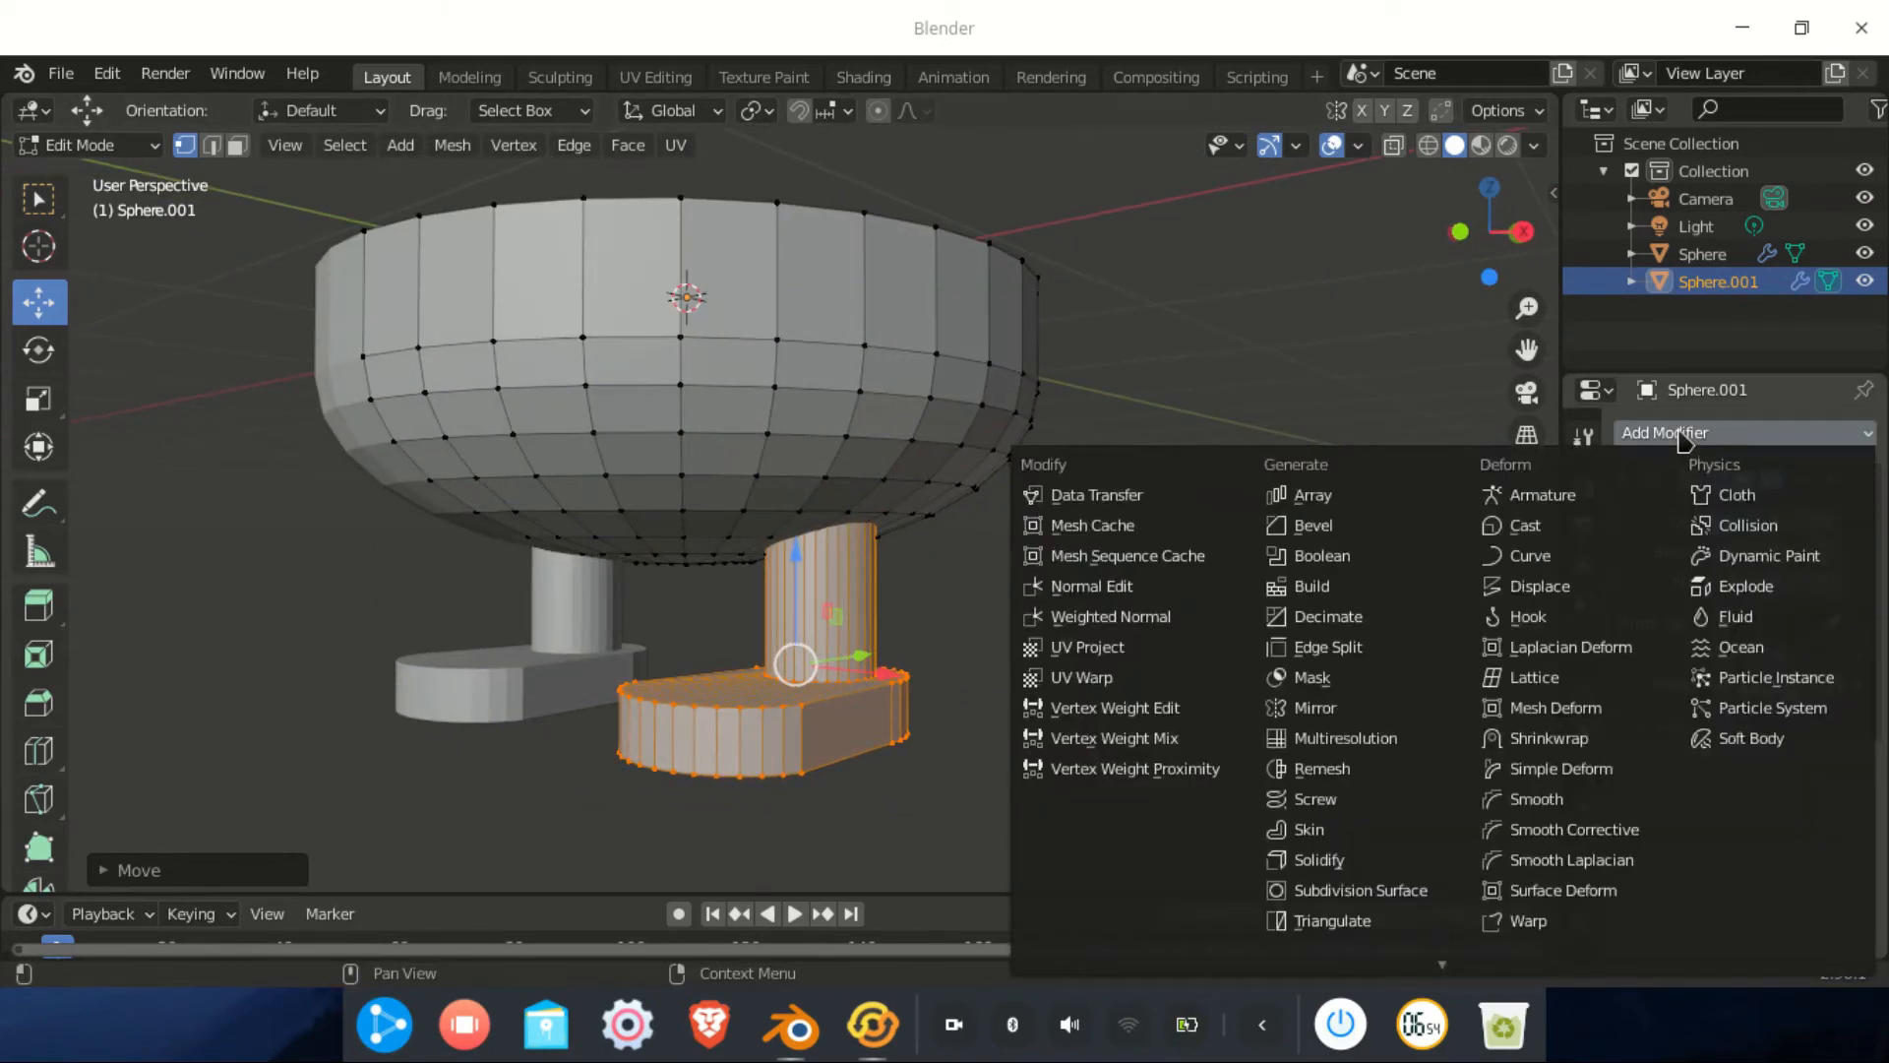
{"action": "left_click", "coordinate": [1390, 895]}
{"action": "left_click", "coordinate": [1834, 842]}
{"action": "middle_click_drag", "start_coordinate": [1122, 784], "coordinate": [891, 718]}
{"action": "scroll", "coordinate": [894, 666], "scroll_direction": "up", "scroll_amount": 3}
{"action": "scroll", "coordinate": [895, 666], "scroll_direction": "down", "scroll_amount": 4}
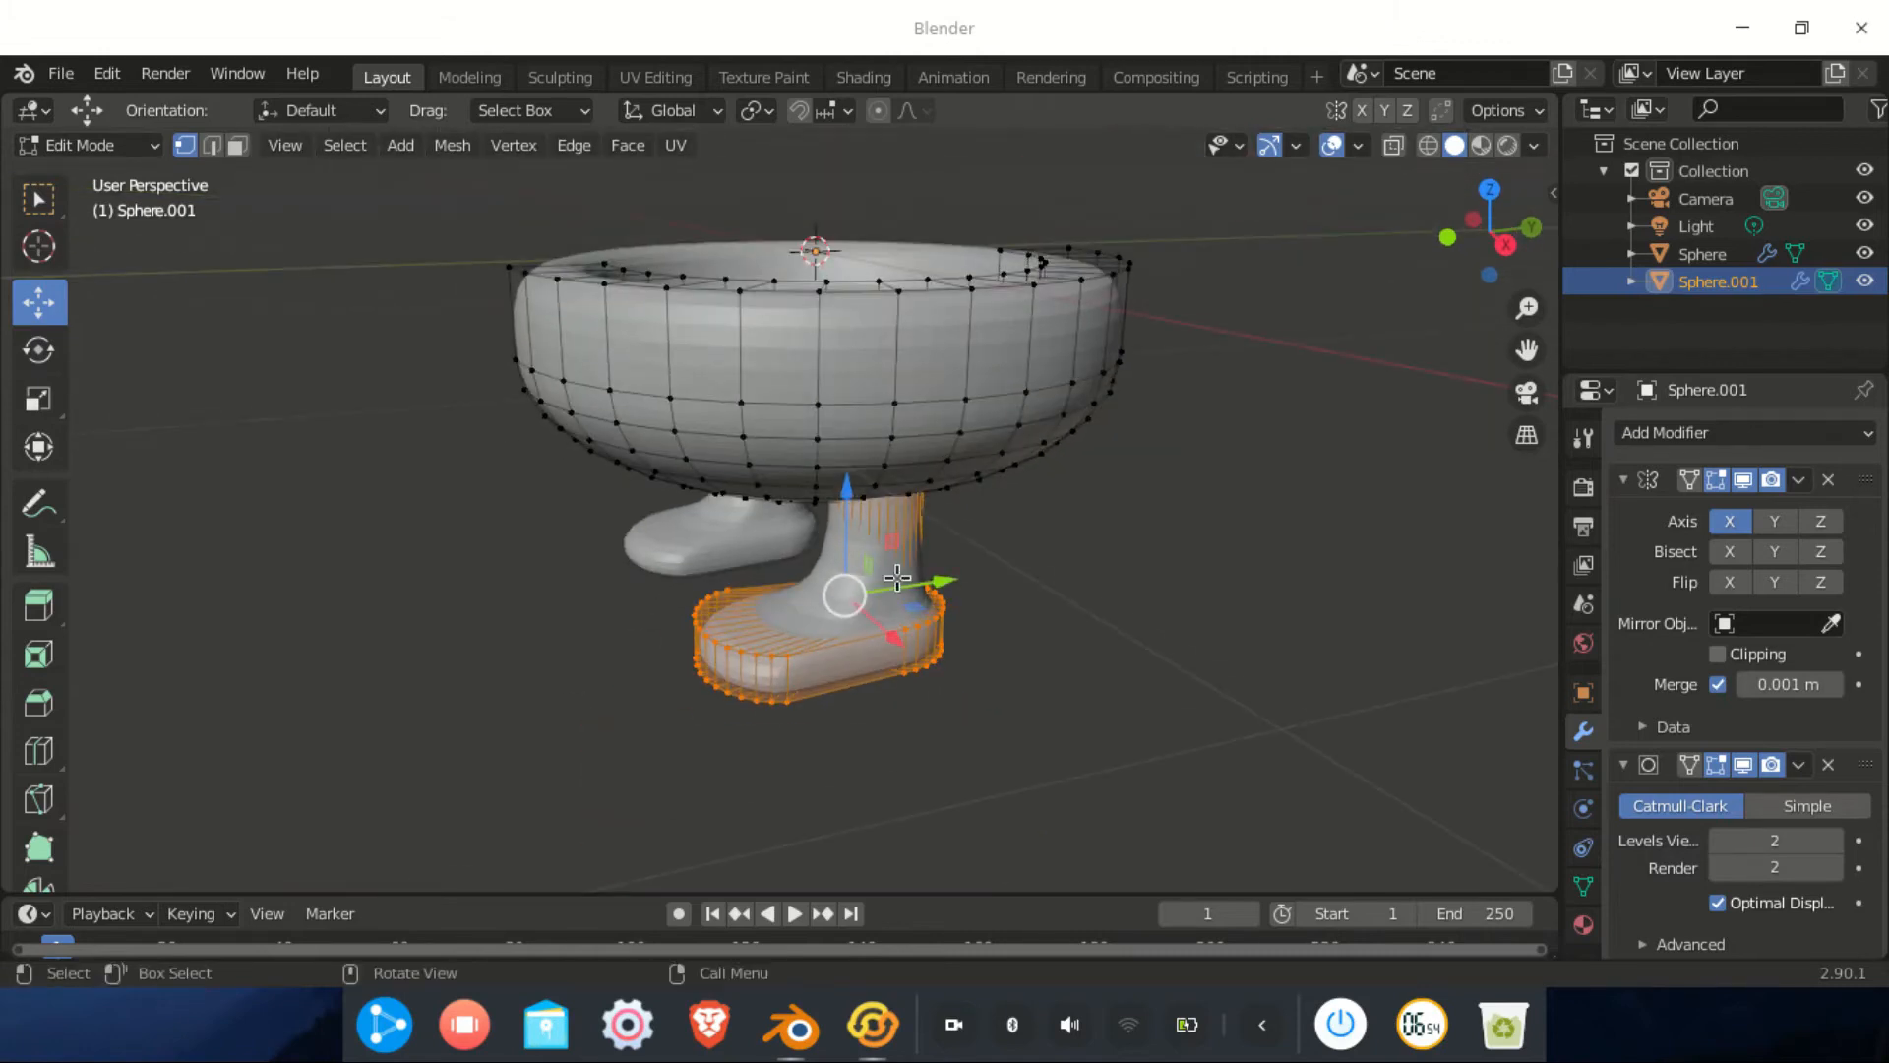
{"action": "scroll", "coordinate": [897, 577], "scroll_direction": "up", "scroll_amount": 3}
{"action": "middle_click_drag", "start_coordinate": [897, 577], "coordinate": [933, 529]}
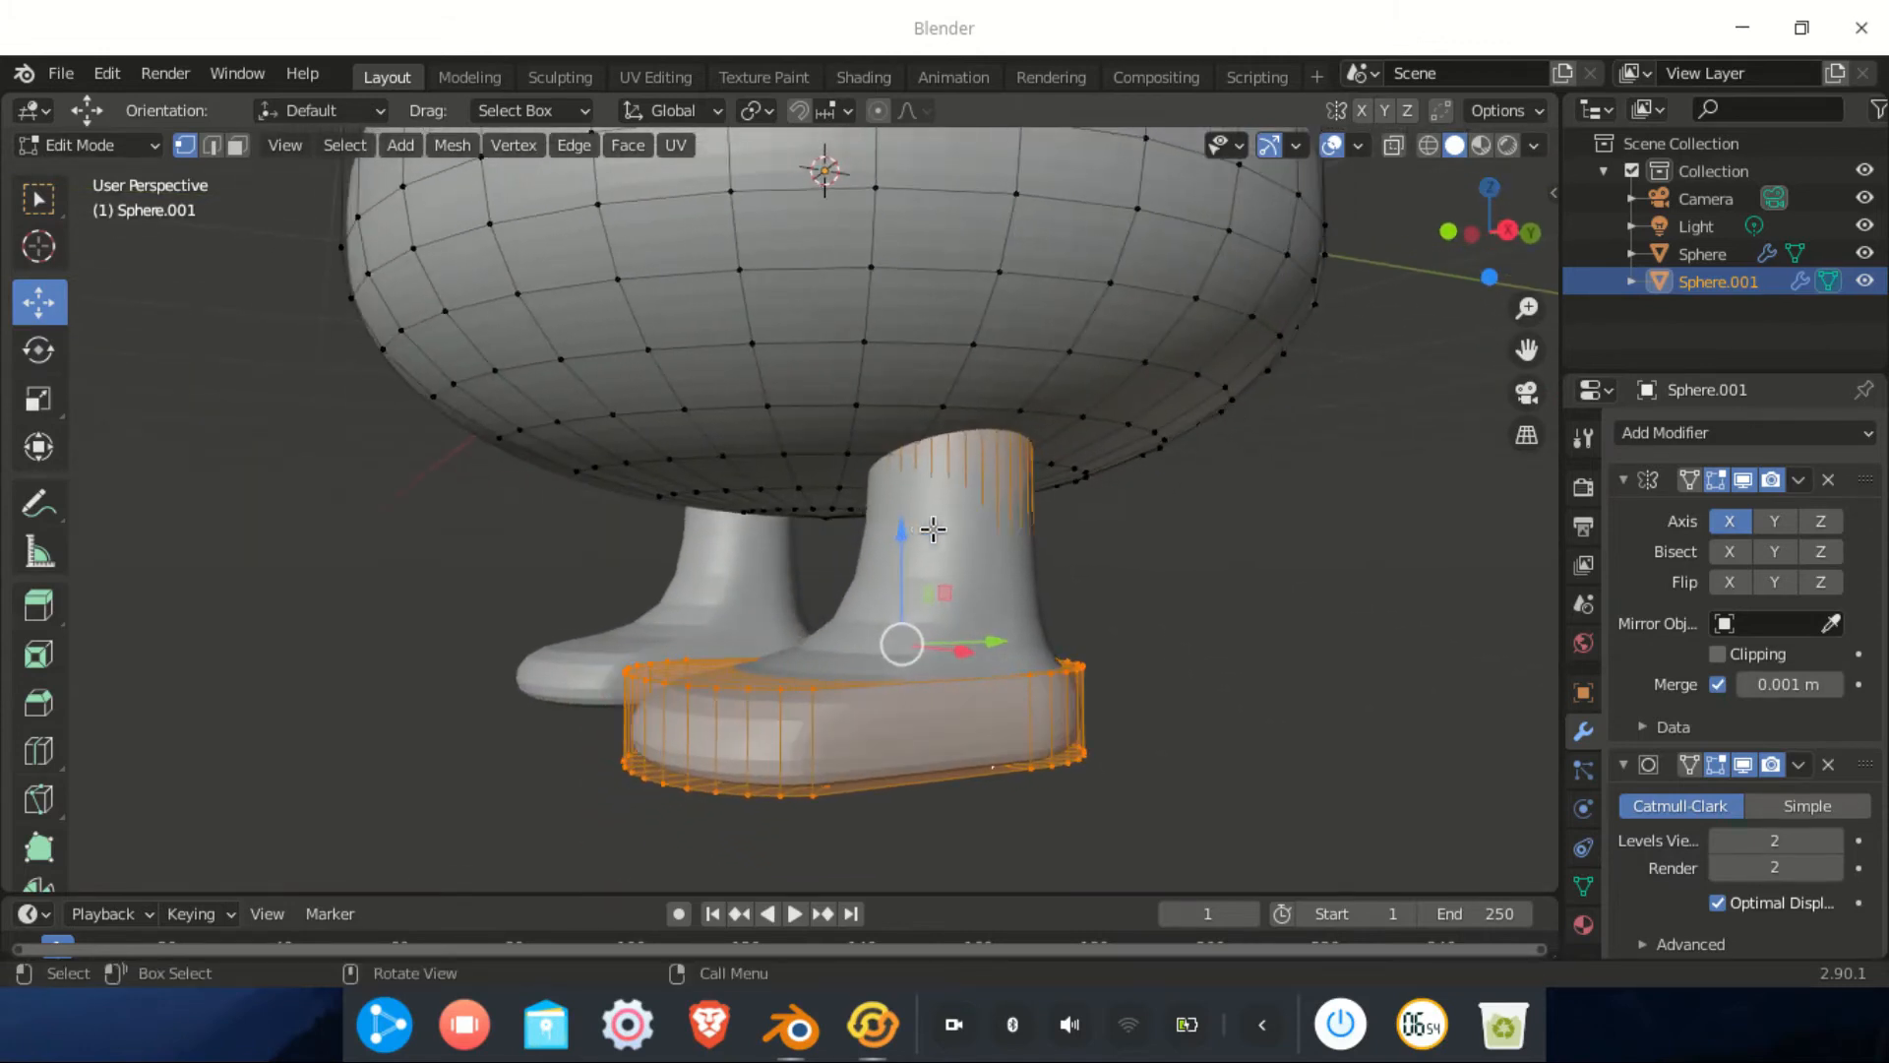
Add loop cuts around the leg and near the top and bottom of the foot
{"action": "key", "text": "ctrl+r"}
{"action": "left_click", "coordinate": [999, 531]}
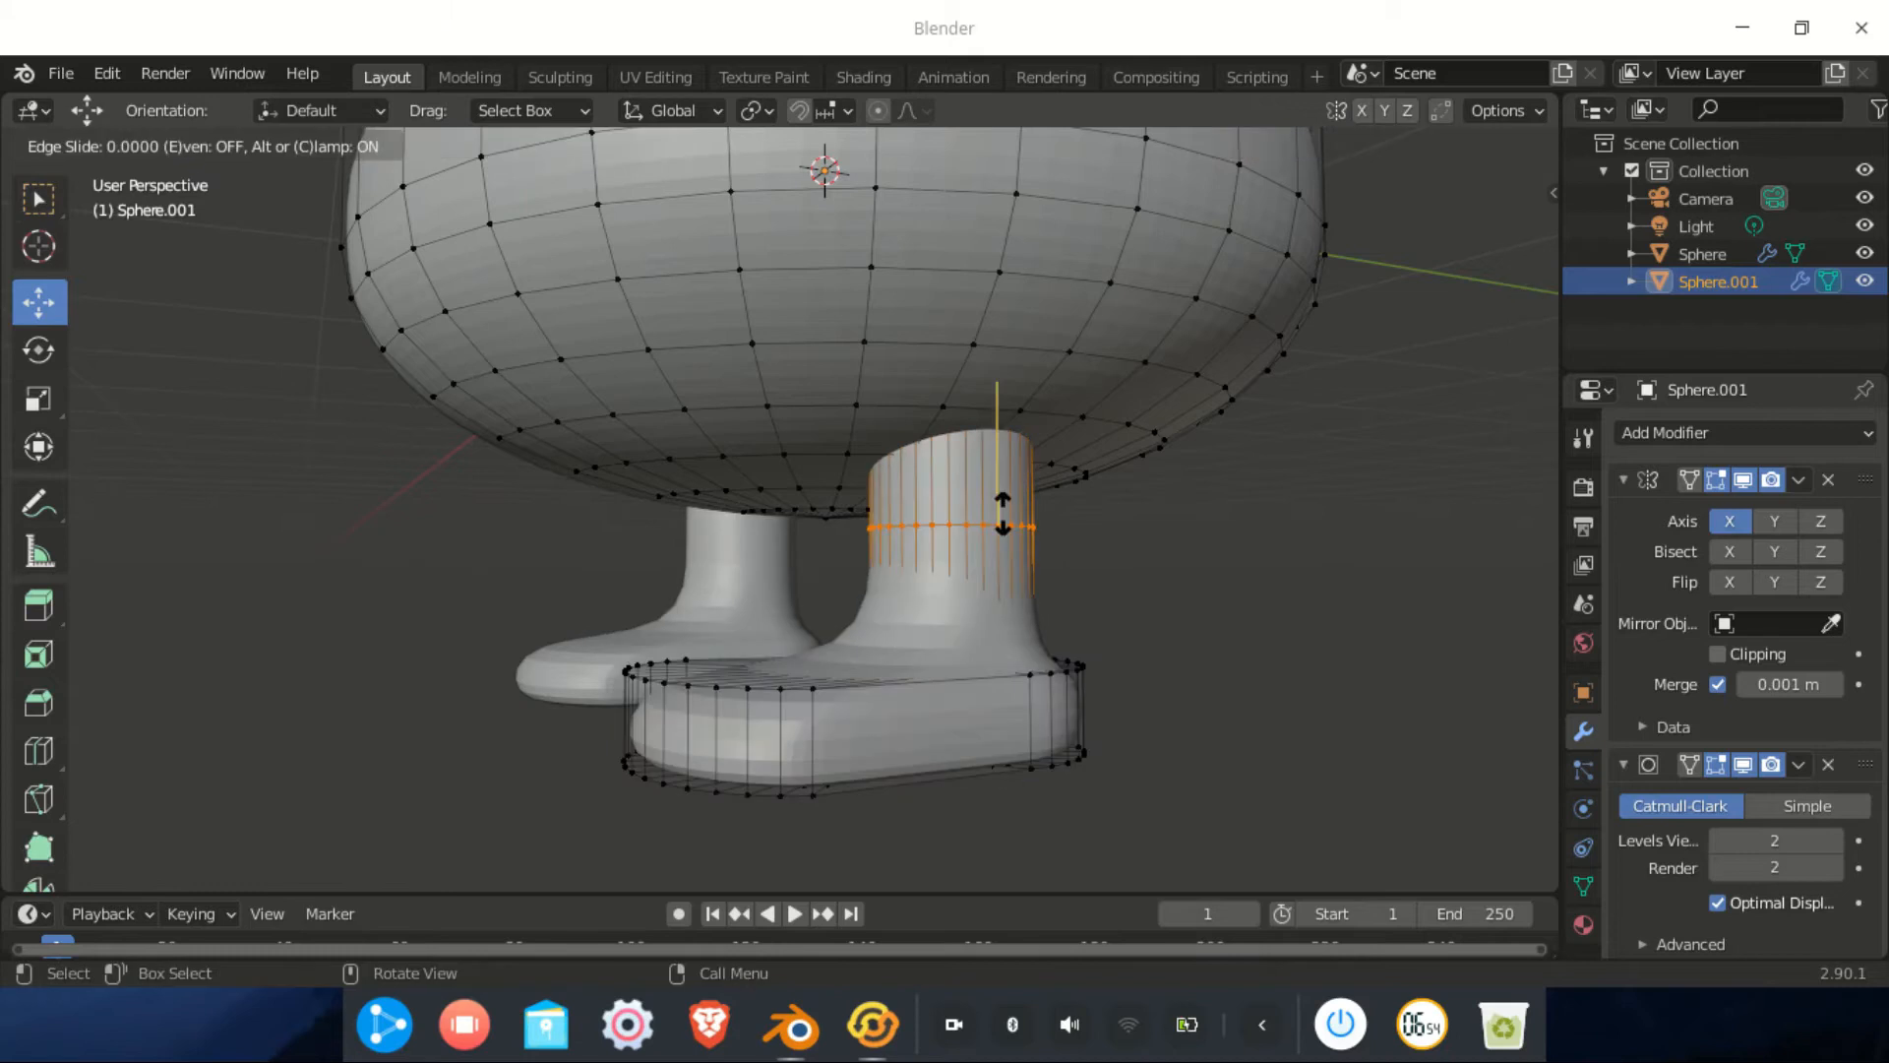
{"action": "left_click", "coordinate": [1004, 631]}
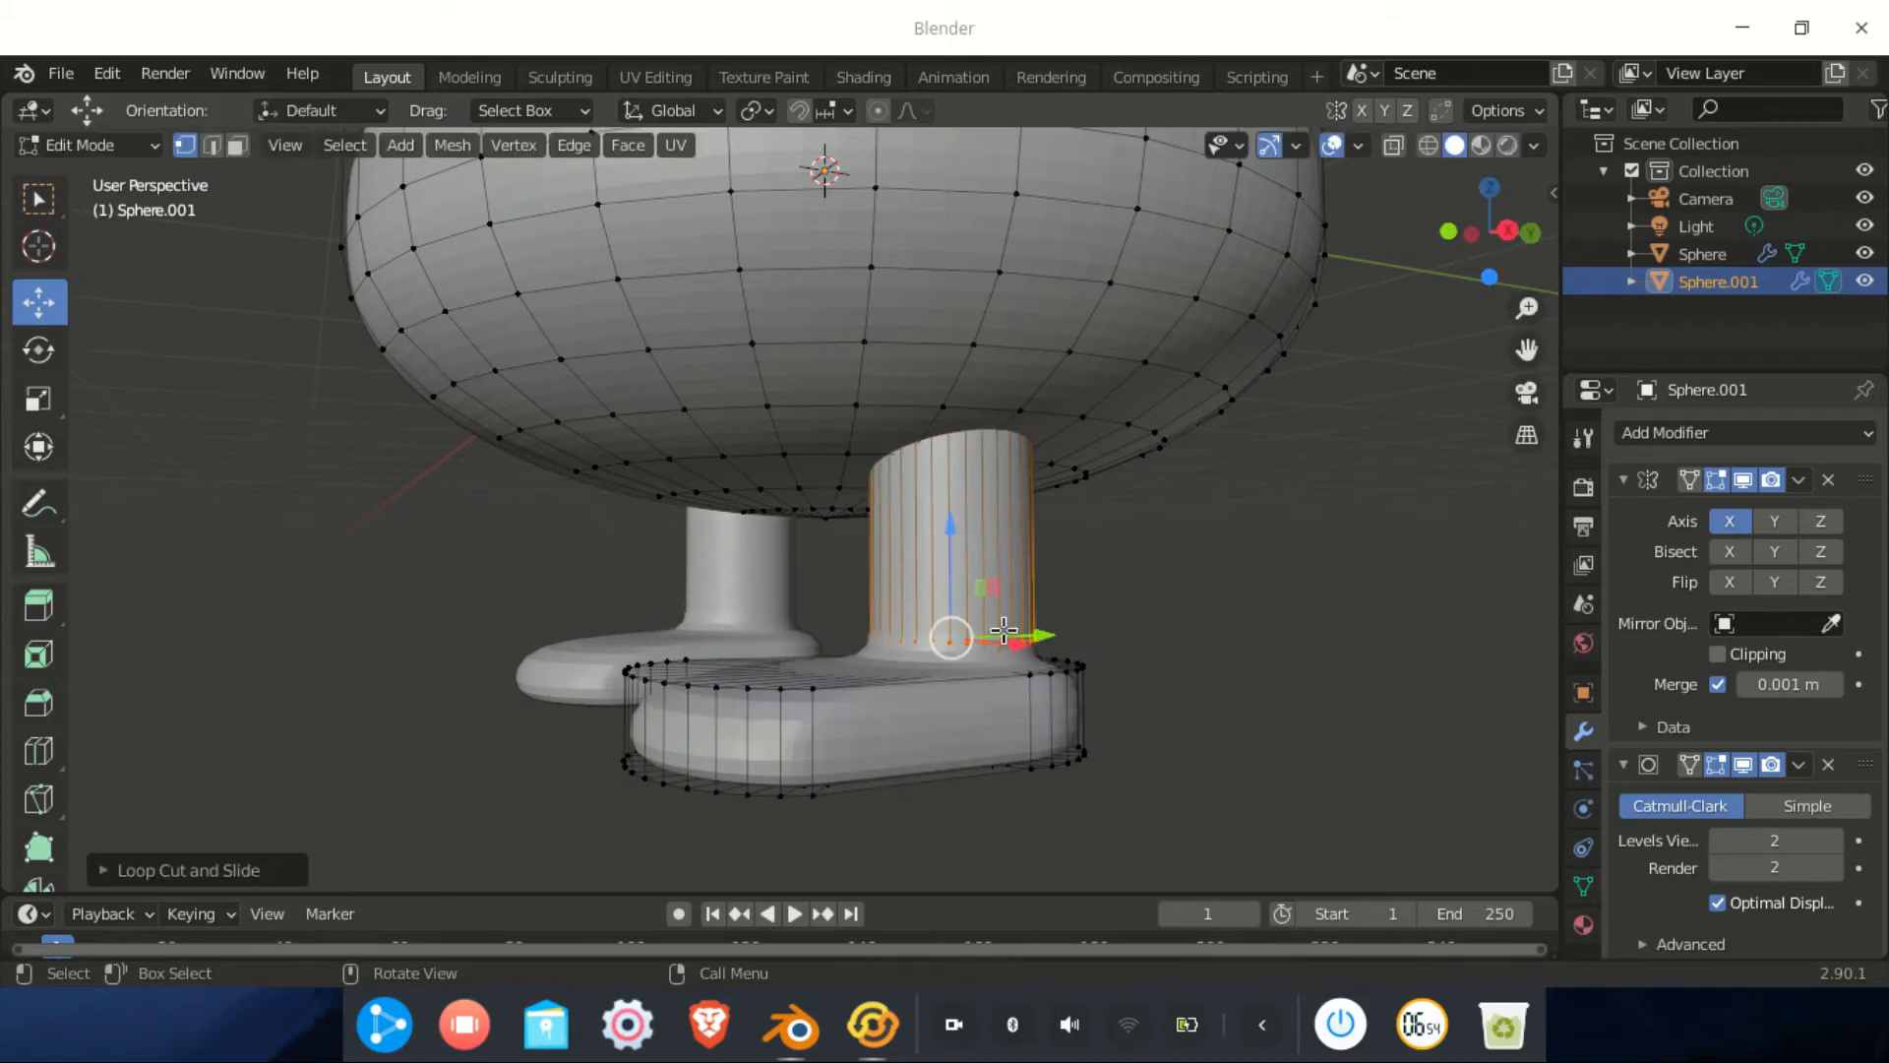
{"action": "key", "text": "ctrl+r"}
{"action": "left_click", "coordinate": [1072, 710]}
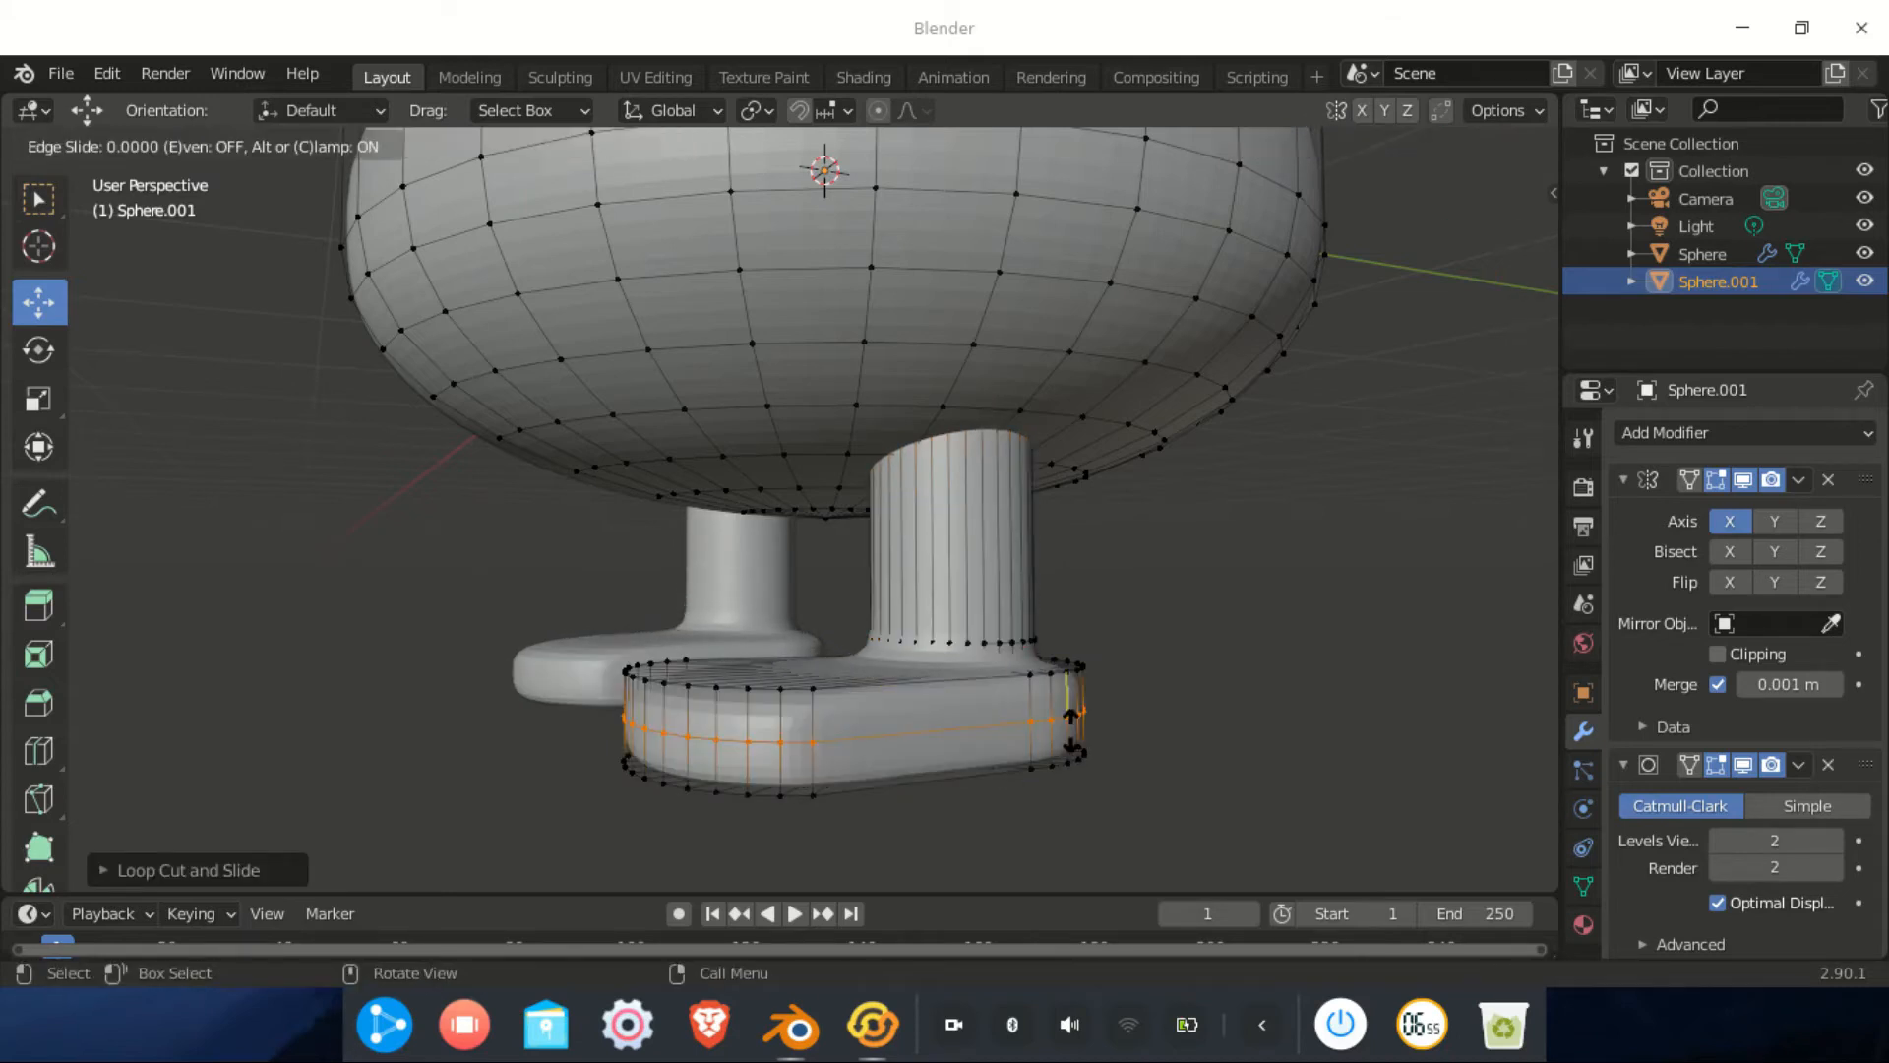
{"action": "left_click", "coordinate": [1072, 733]}
{"action": "key", "text": "ctrl+r"}
{"action": "left_click", "coordinate": [868, 687]}
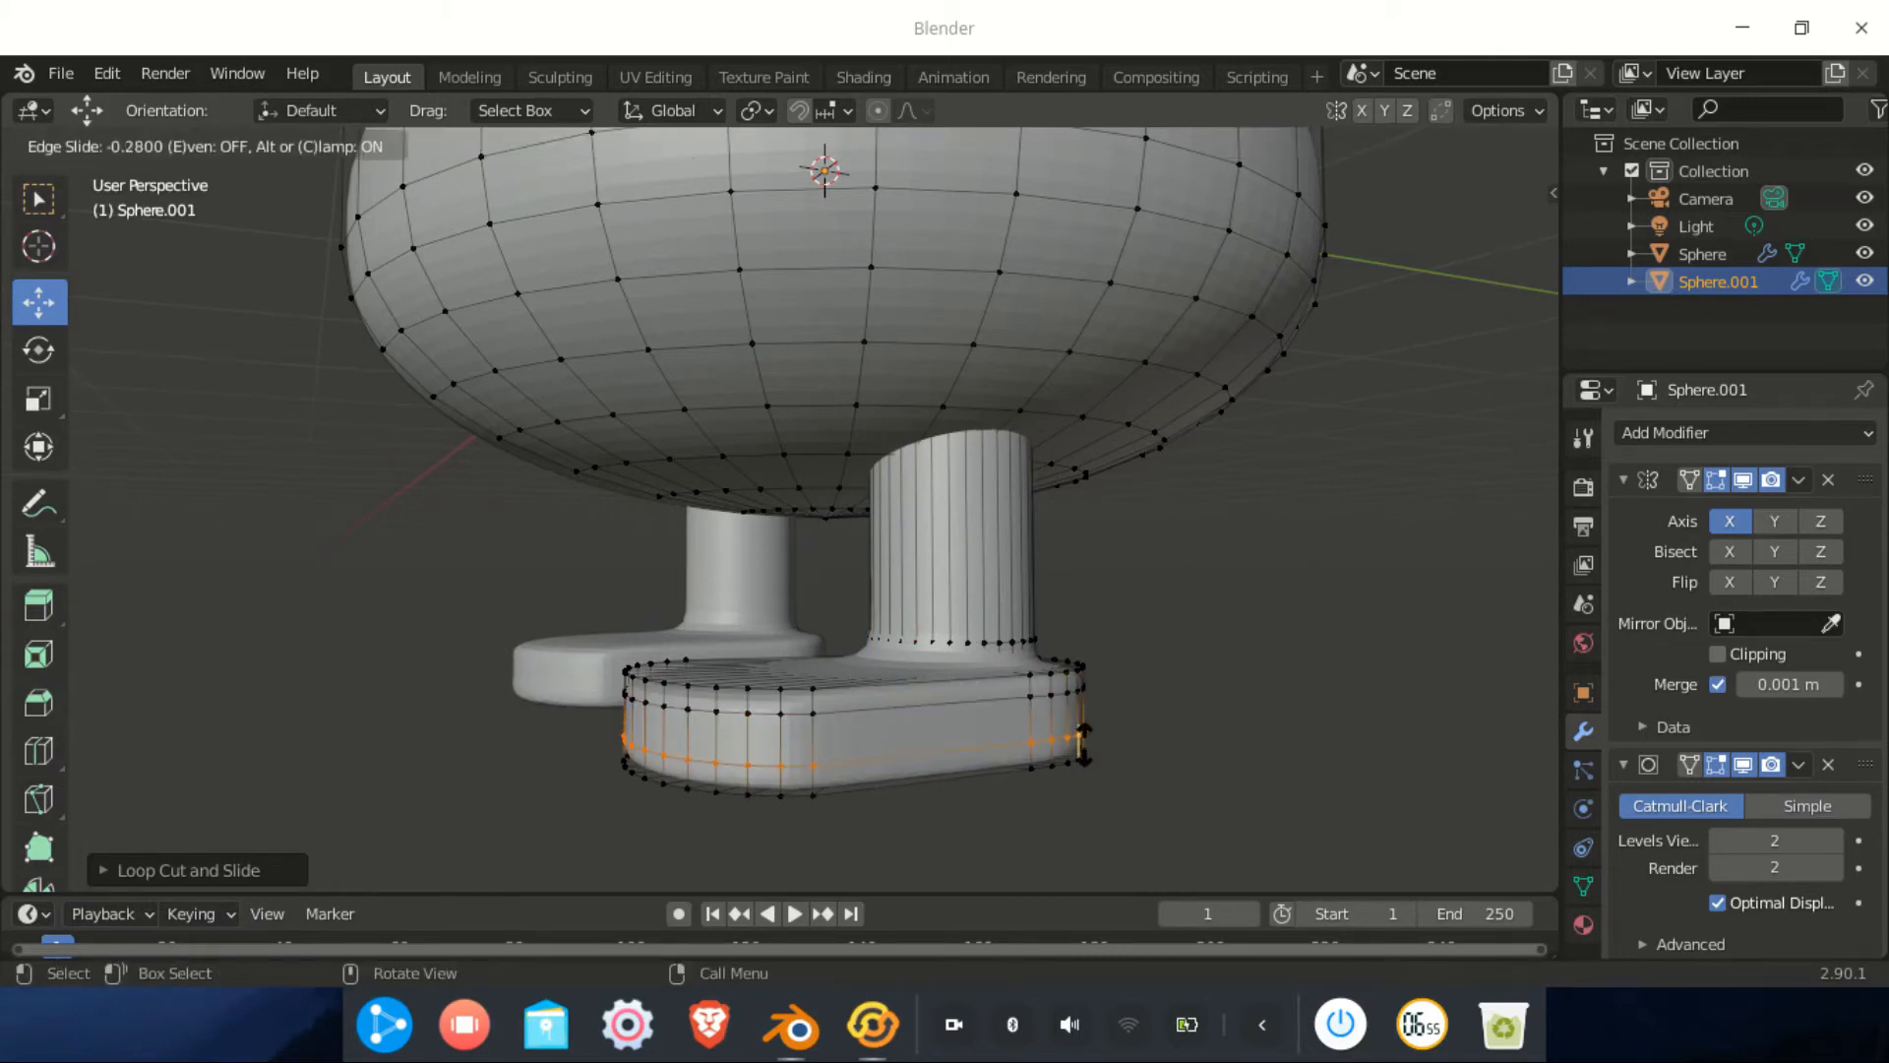
{"action": "left_click", "coordinate": [1083, 750]}
Add a loop cut around the dome and slide it up near the rim
{"action": "middle_click_drag", "start_coordinate": [865, 723], "coordinate": [1001, 743]}
{"action": "middle_click_drag", "start_coordinate": [953, 358], "coordinate": [1003, 472], "text": "shift"}
{"action": "key", "text": "ctrl+r"}
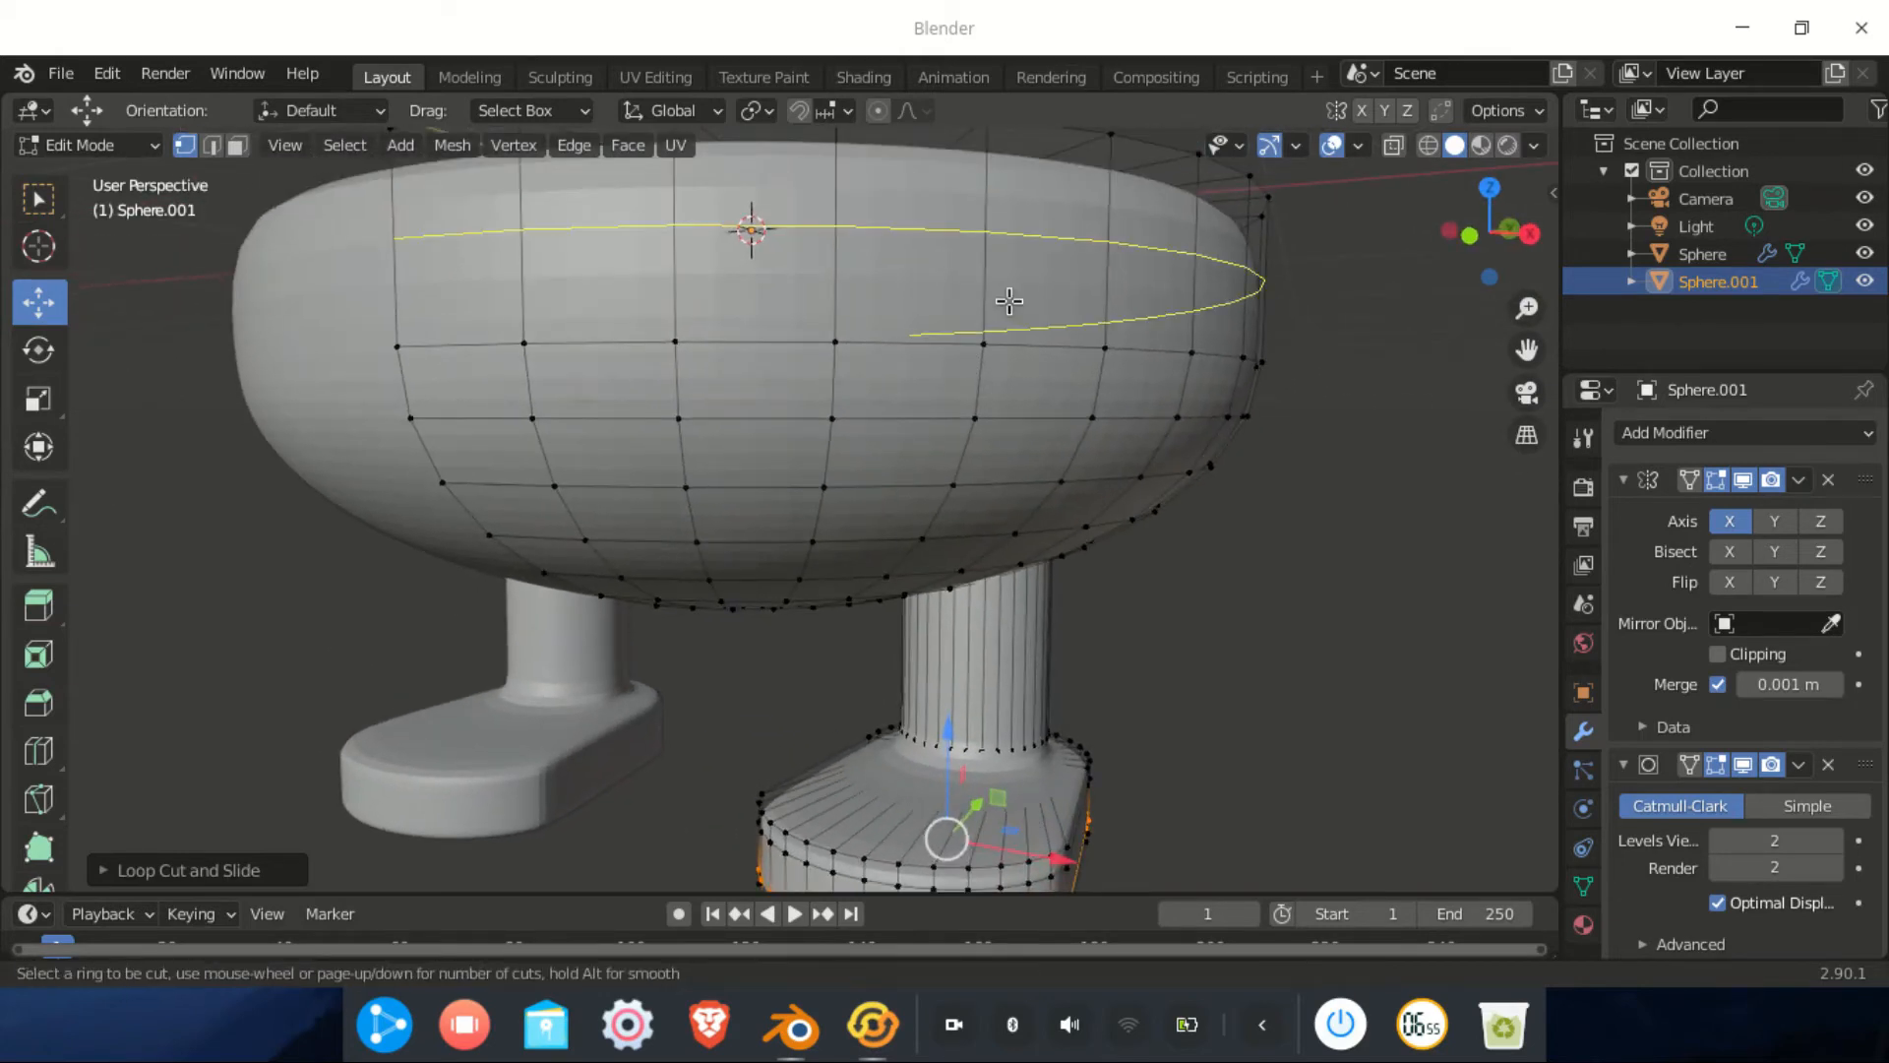
{"action": "left_click", "coordinate": [751, 229]}
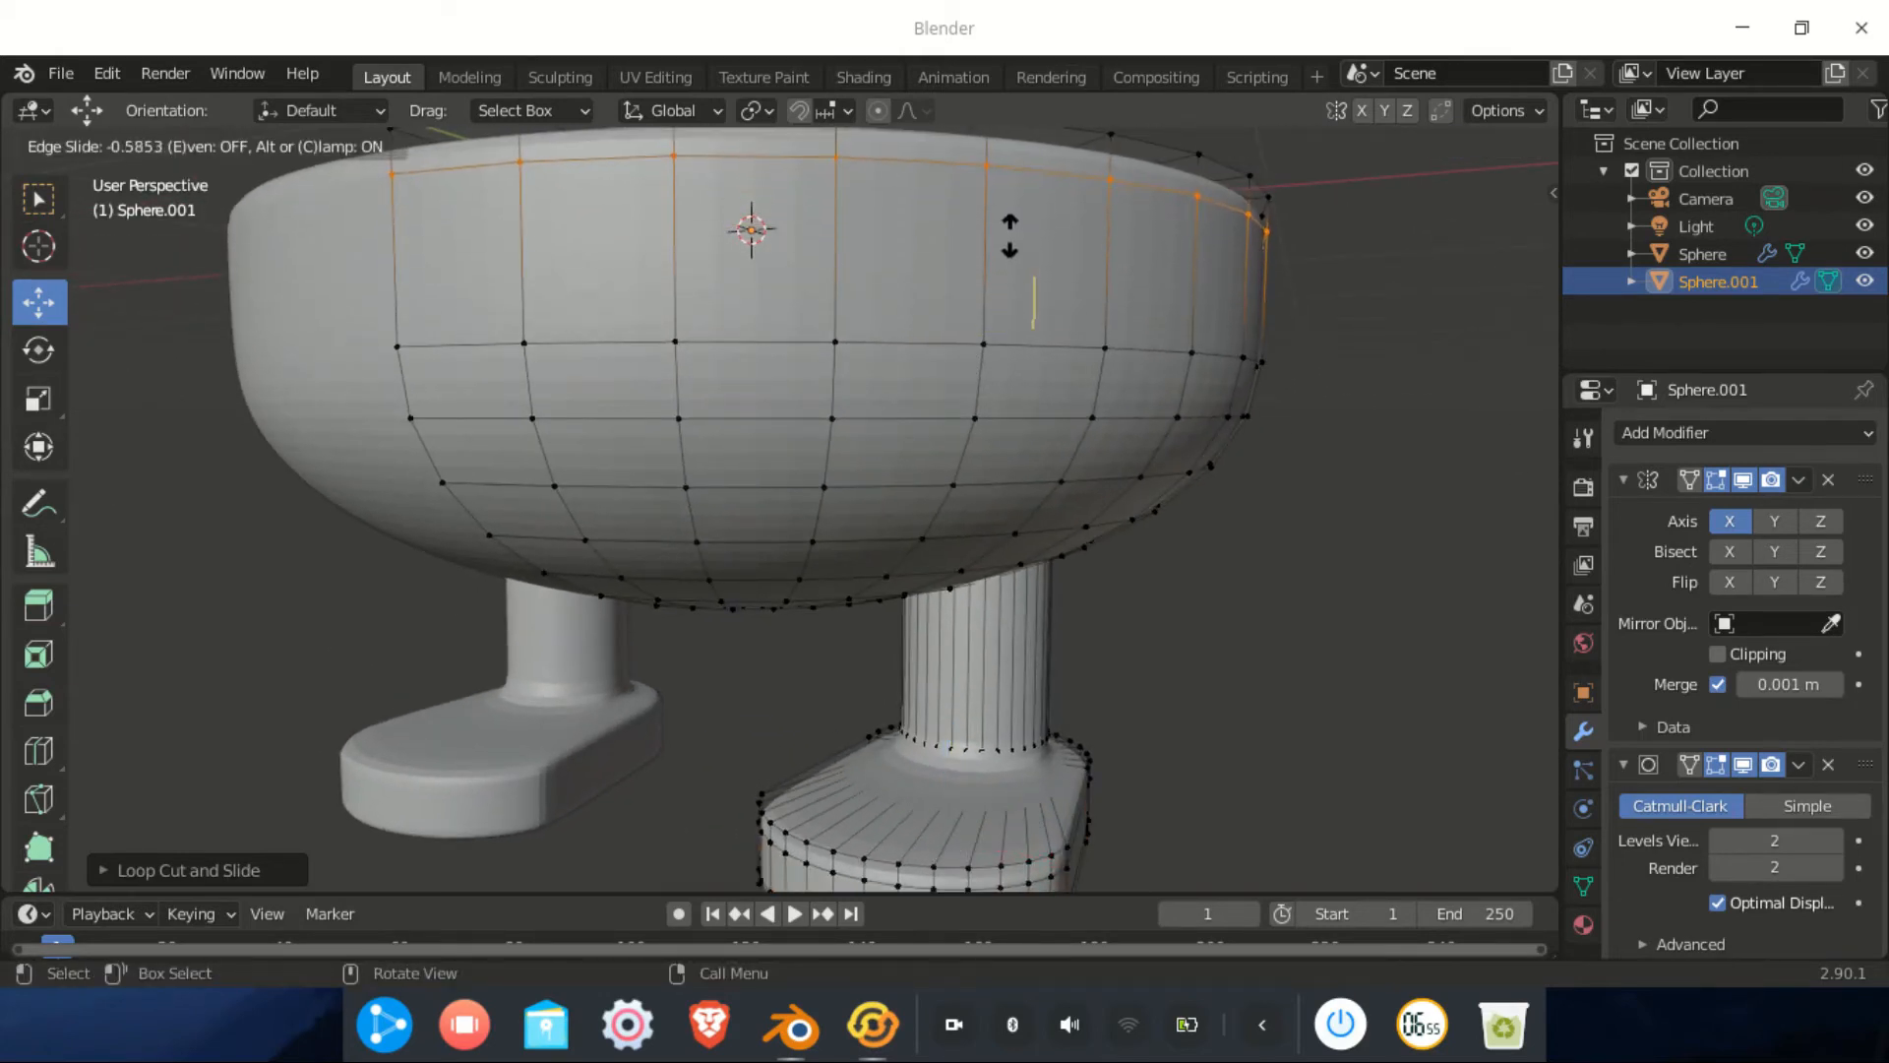
{"action": "left_click", "coordinate": [1009, 233]}
{"action": "middle_click_drag", "start_coordinate": [1008, 233], "coordinate": [1003, 493]}
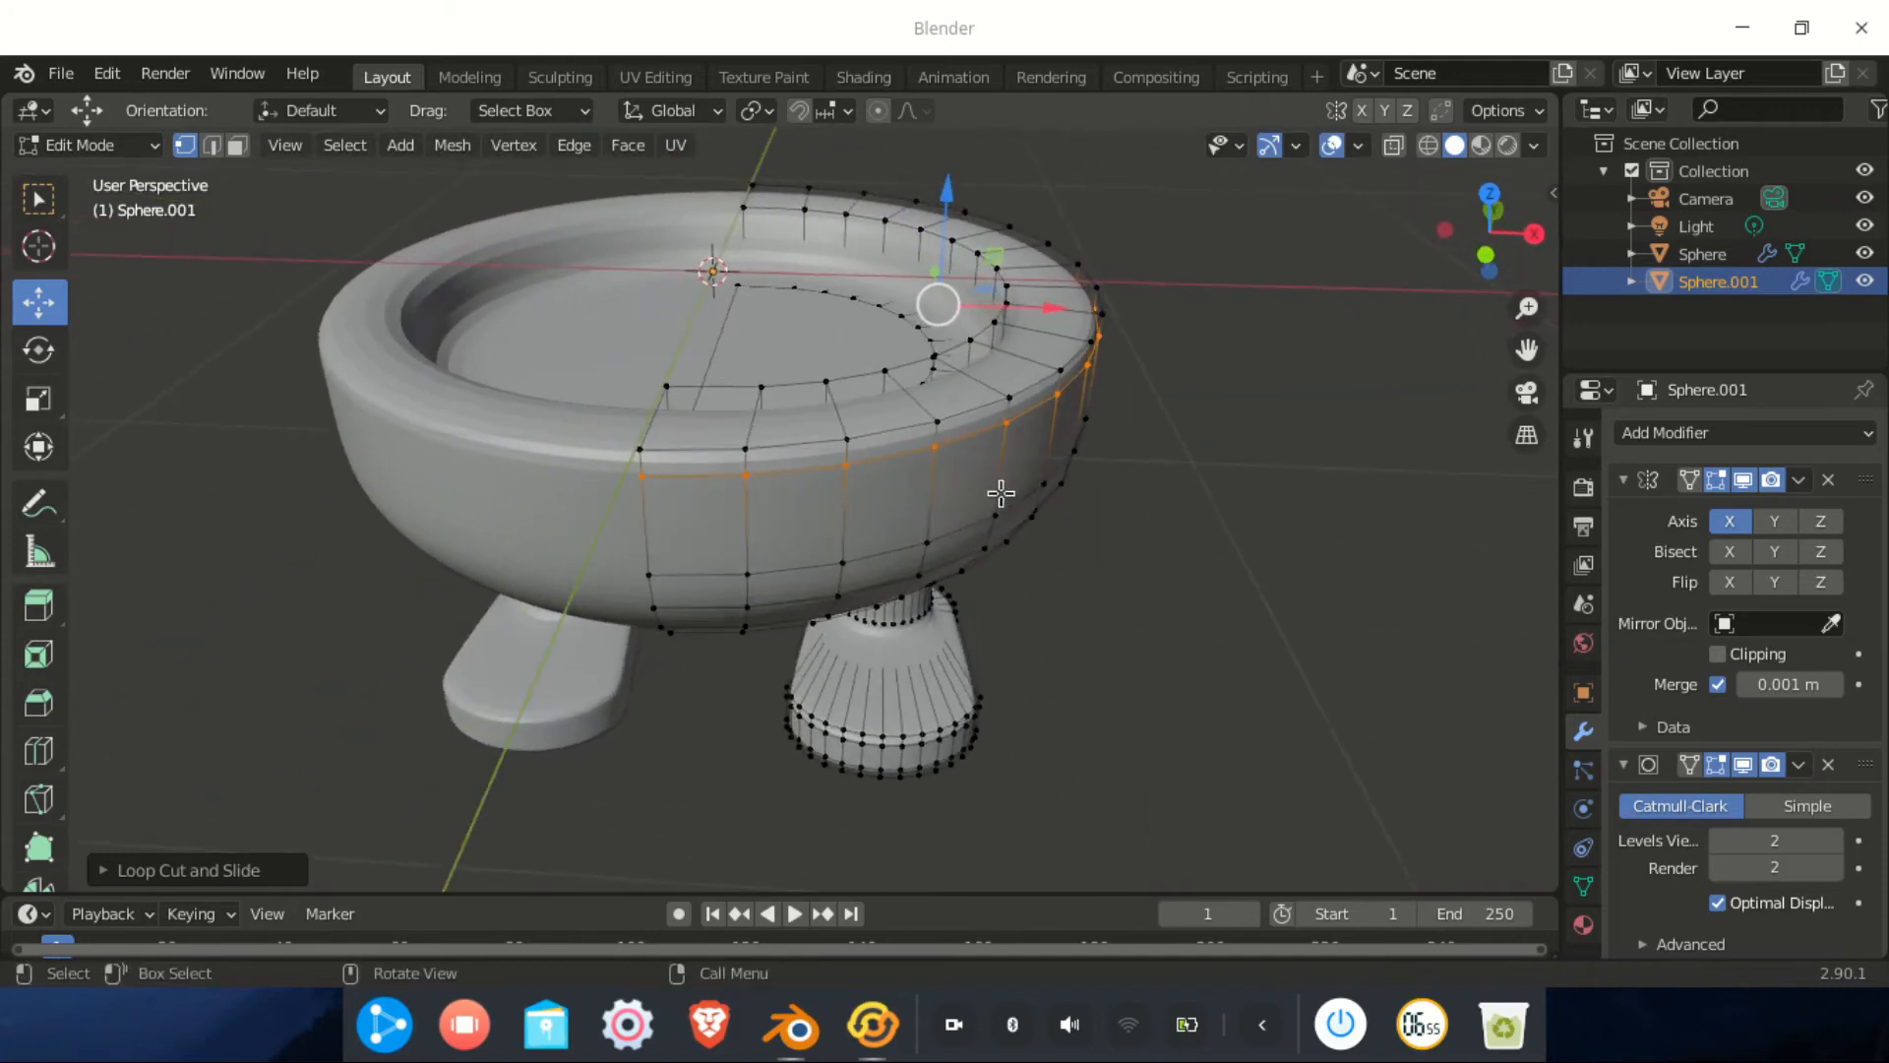
{"action": "left_click", "coordinate": [147, 146]}
Back in Object Mode, apply Shade Smooth to the body and return to Front view
{"action": "left_click", "coordinate": [85, 169]}
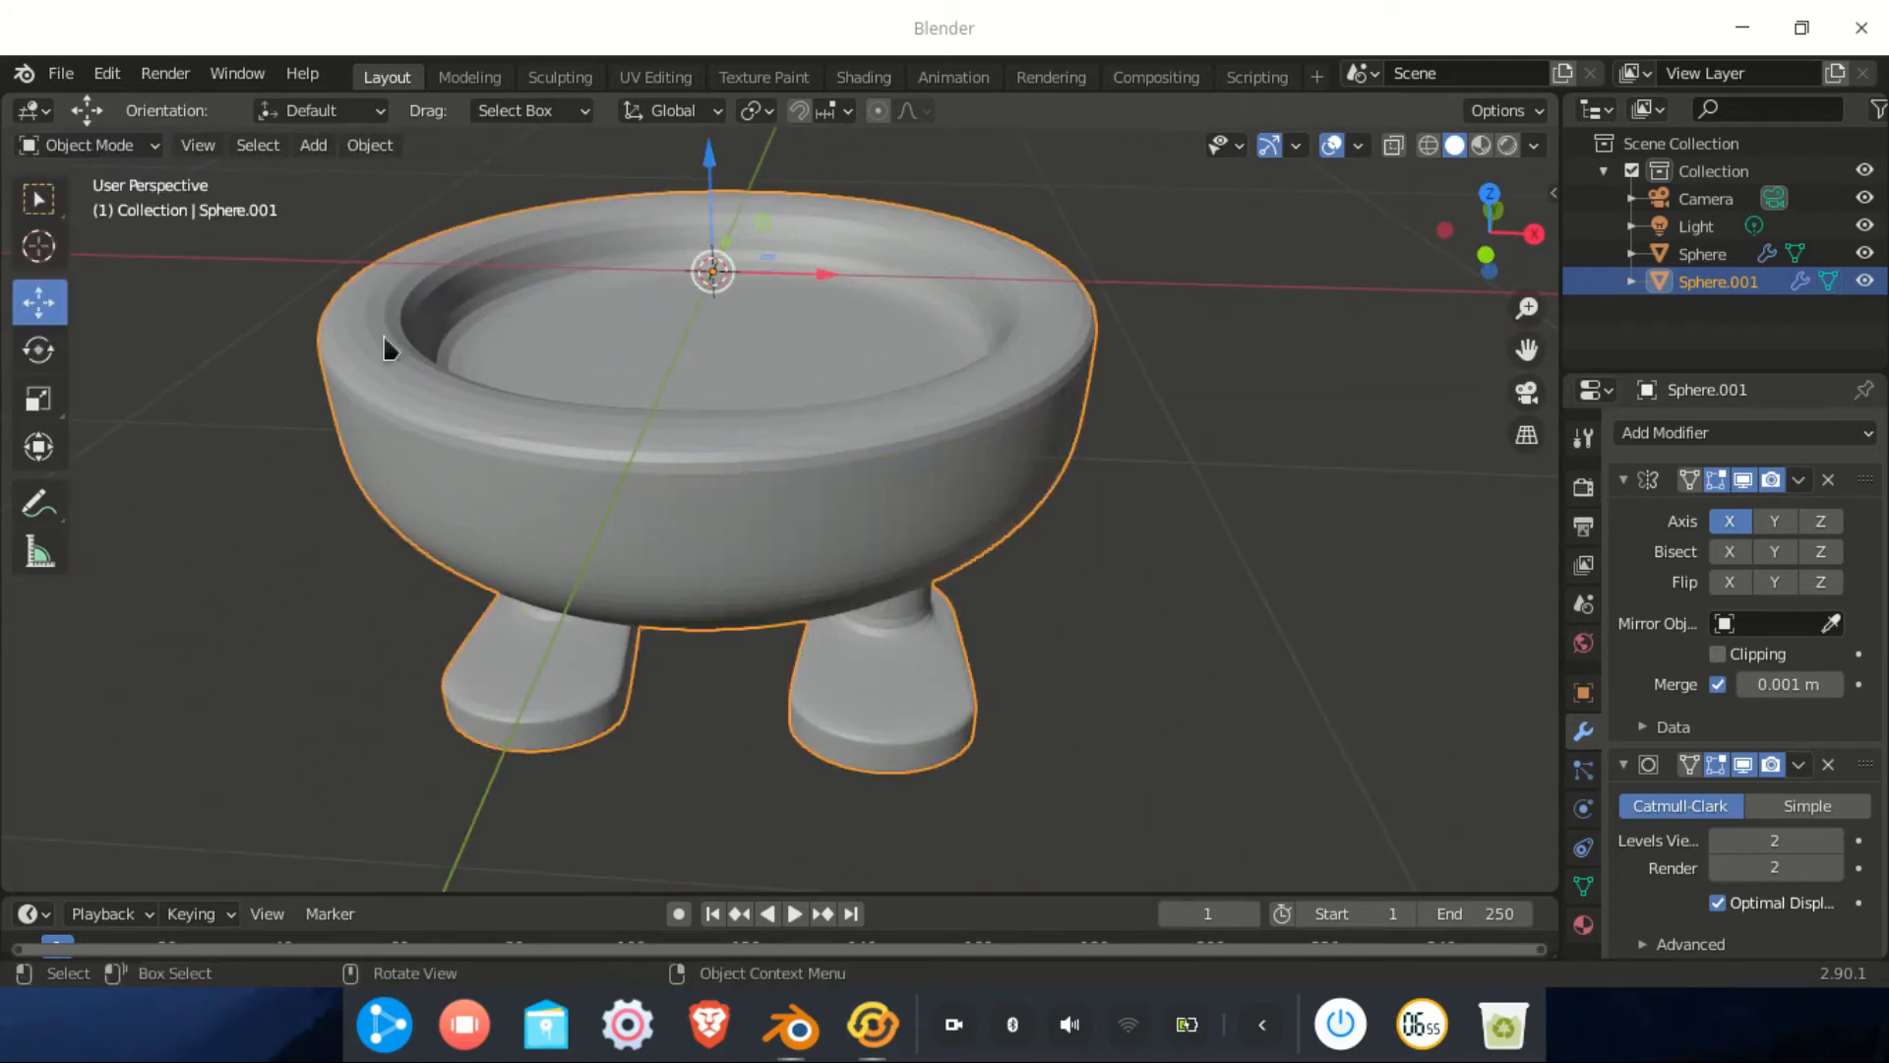
{"action": "middle_click_drag", "start_coordinate": [850, 456], "coordinate": [839, 384]}
{"action": "scroll", "coordinate": [852, 404], "scroll_direction": "up", "scroll_amount": 5}
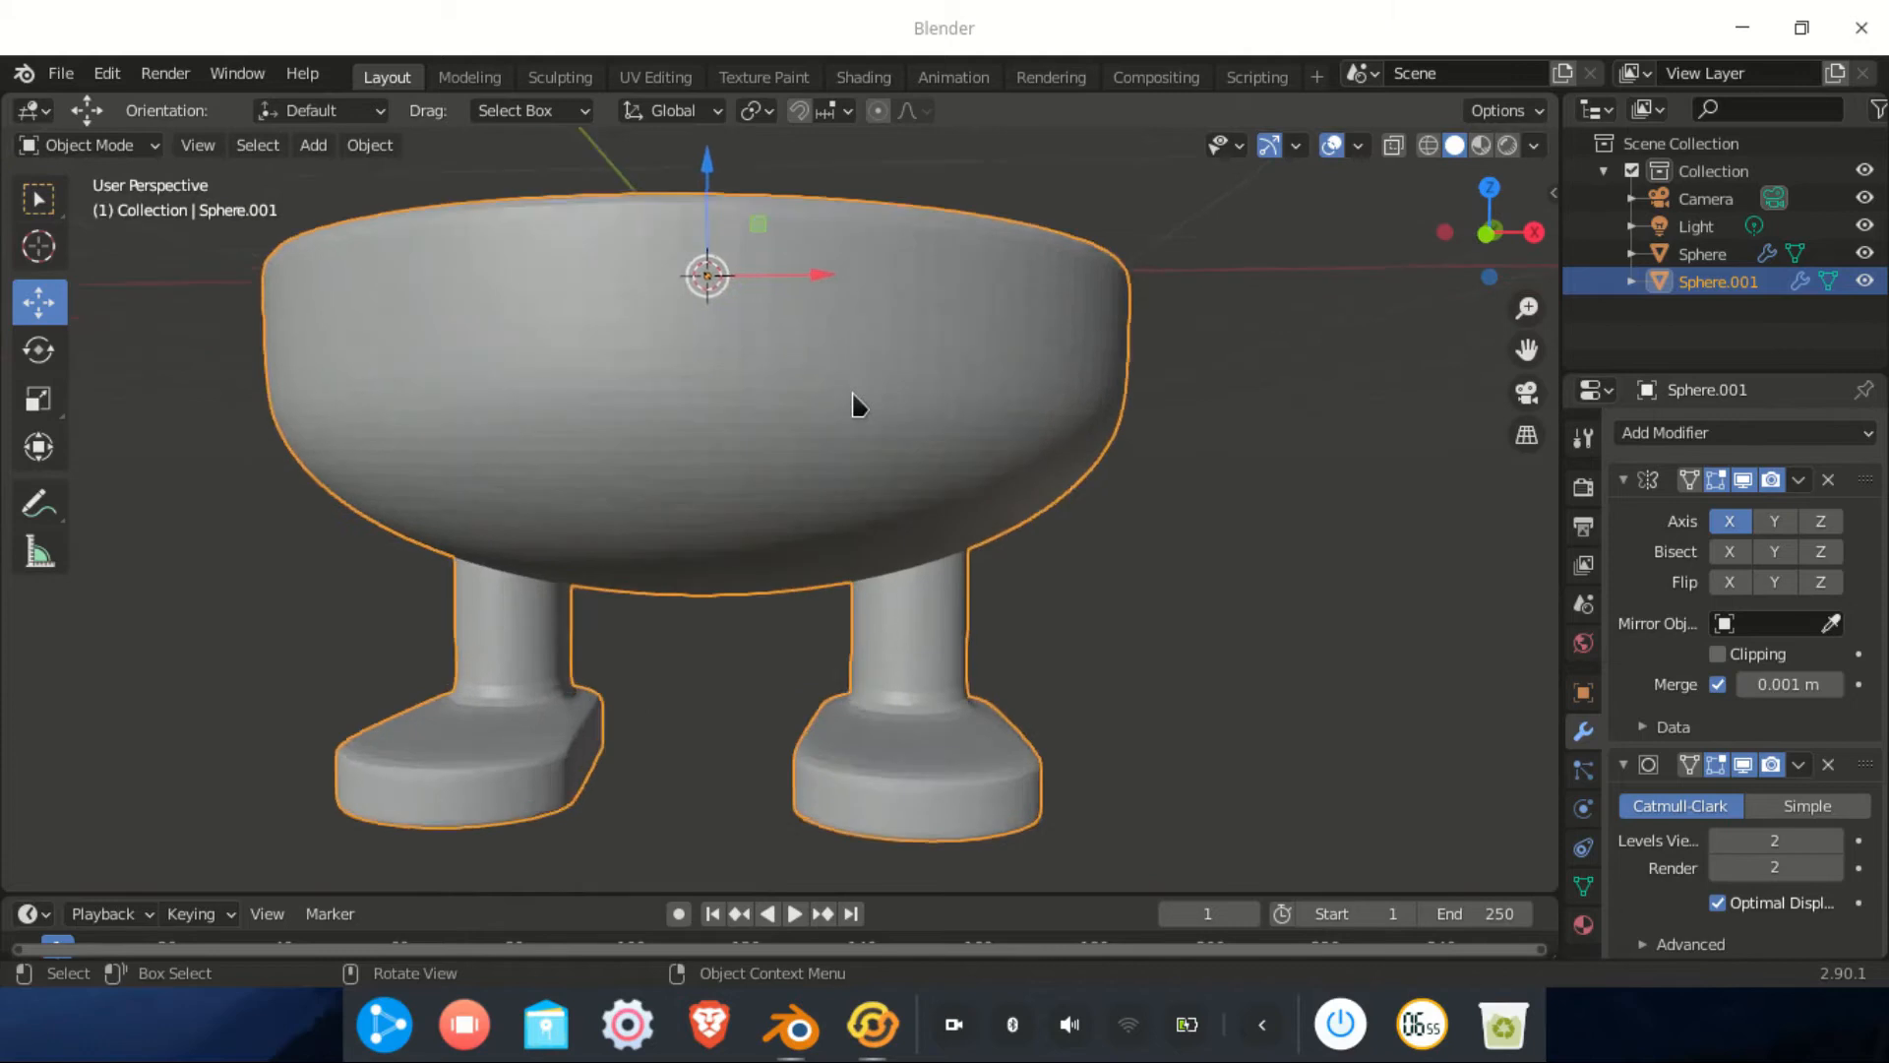
{"action": "right_click", "coordinate": [858, 405]}
{"action": "left_click", "coordinate": [858, 396]}
{"action": "scroll", "coordinate": [856, 409], "scroll_direction": "down", "scroll_amount": 4}
{"action": "middle_click_drag", "start_coordinate": [856, 410], "coordinate": [879, 530]}
{"action": "scroll", "coordinate": [842, 554], "scroll_direction": "down", "scroll_amount": 5}
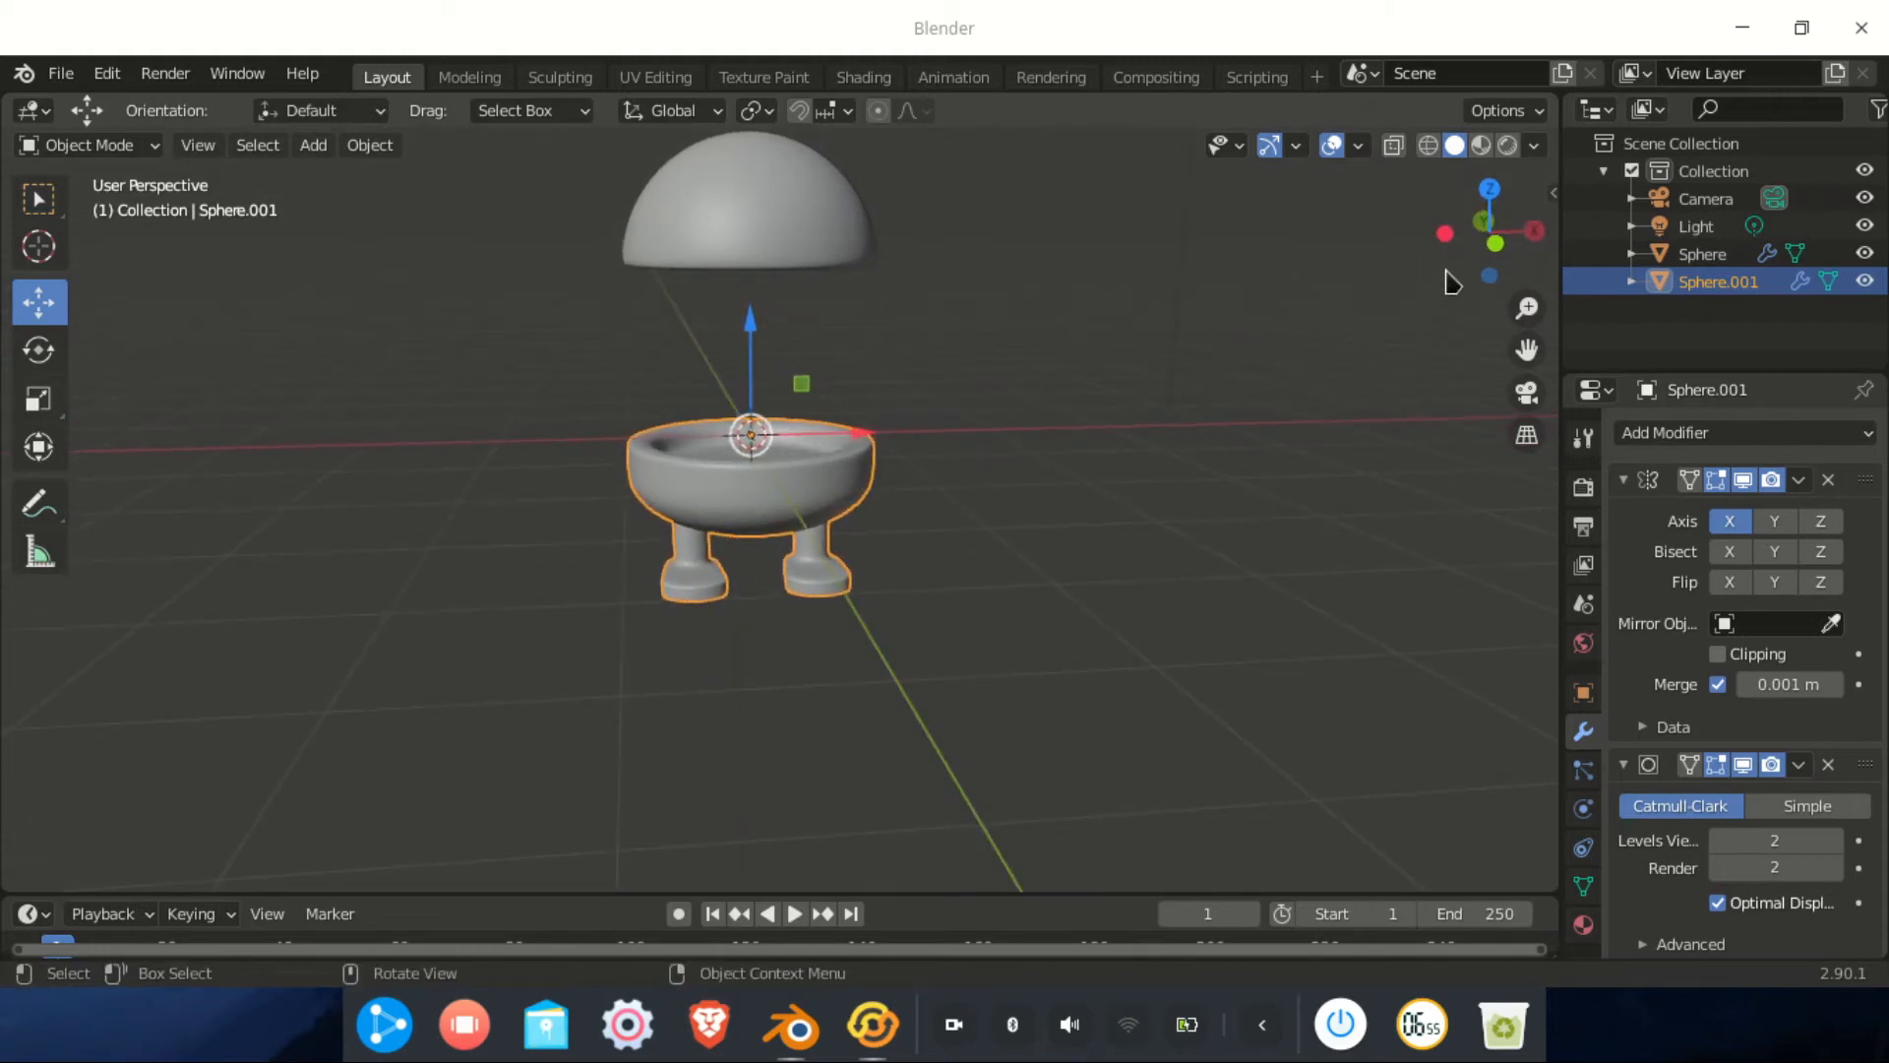
{"action": "left_click", "coordinate": [1490, 243]}
{"action": "scroll", "coordinate": [787, 492], "scroll_direction": "up", "scroll_amount": 3}
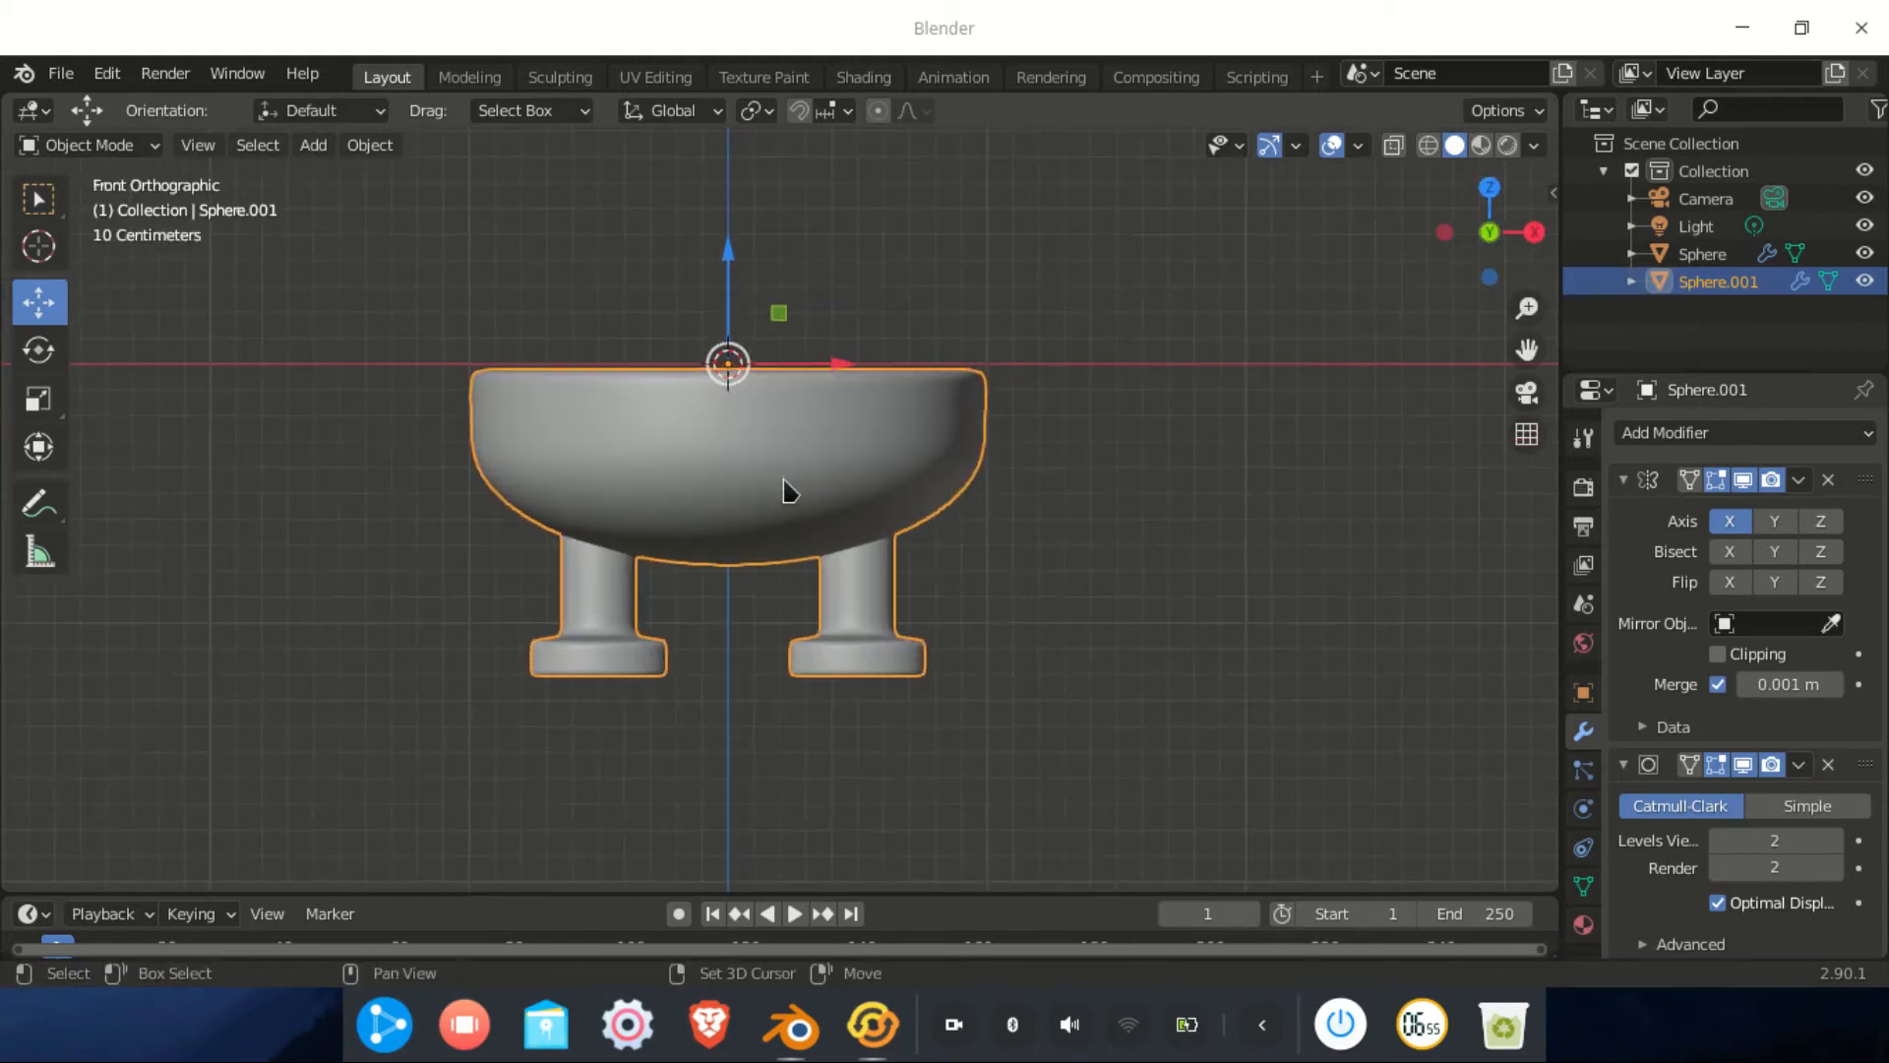
{"action": "middle_click_drag", "start_coordinate": [784, 493], "coordinate": [817, 615], "text": "shift"}
Add a Circle mesh at the origin and open its Add Modifier list
{"action": "key", "text": "shift+a"}
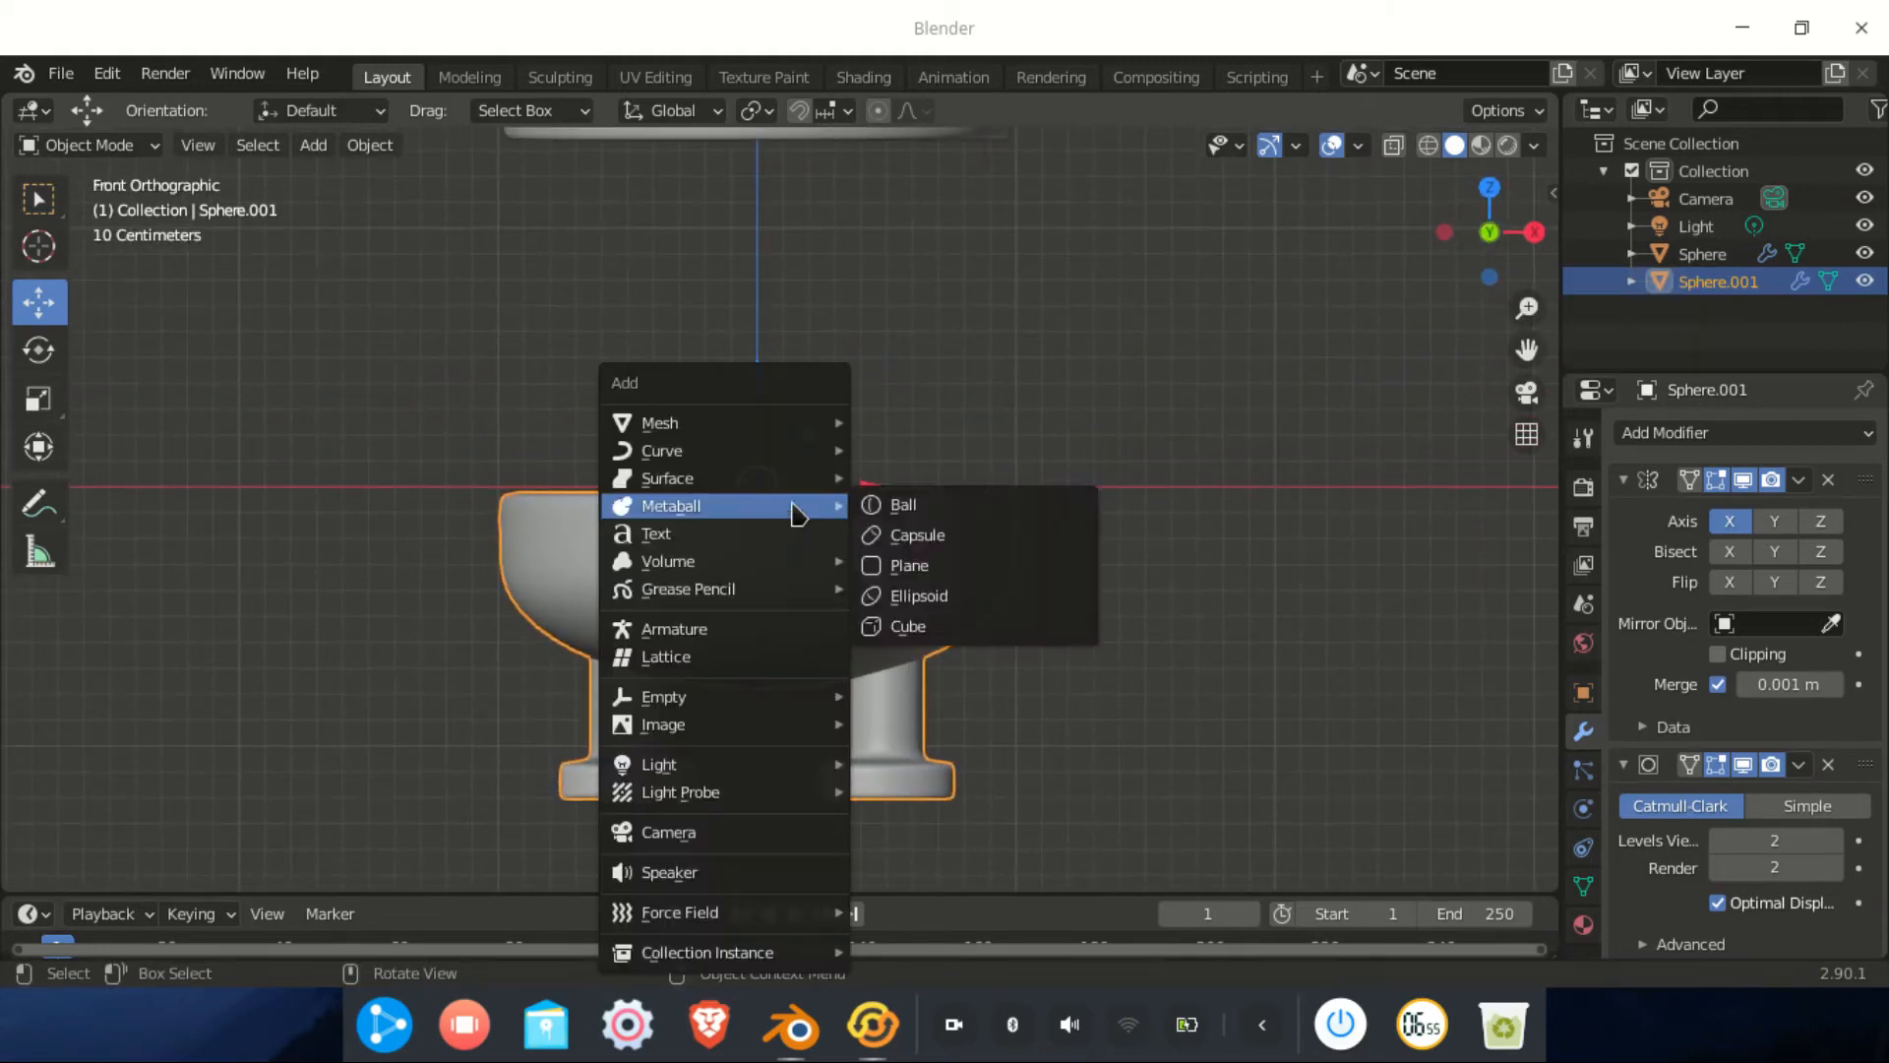
{"action": "mouse_move", "coordinate": [748, 438]}
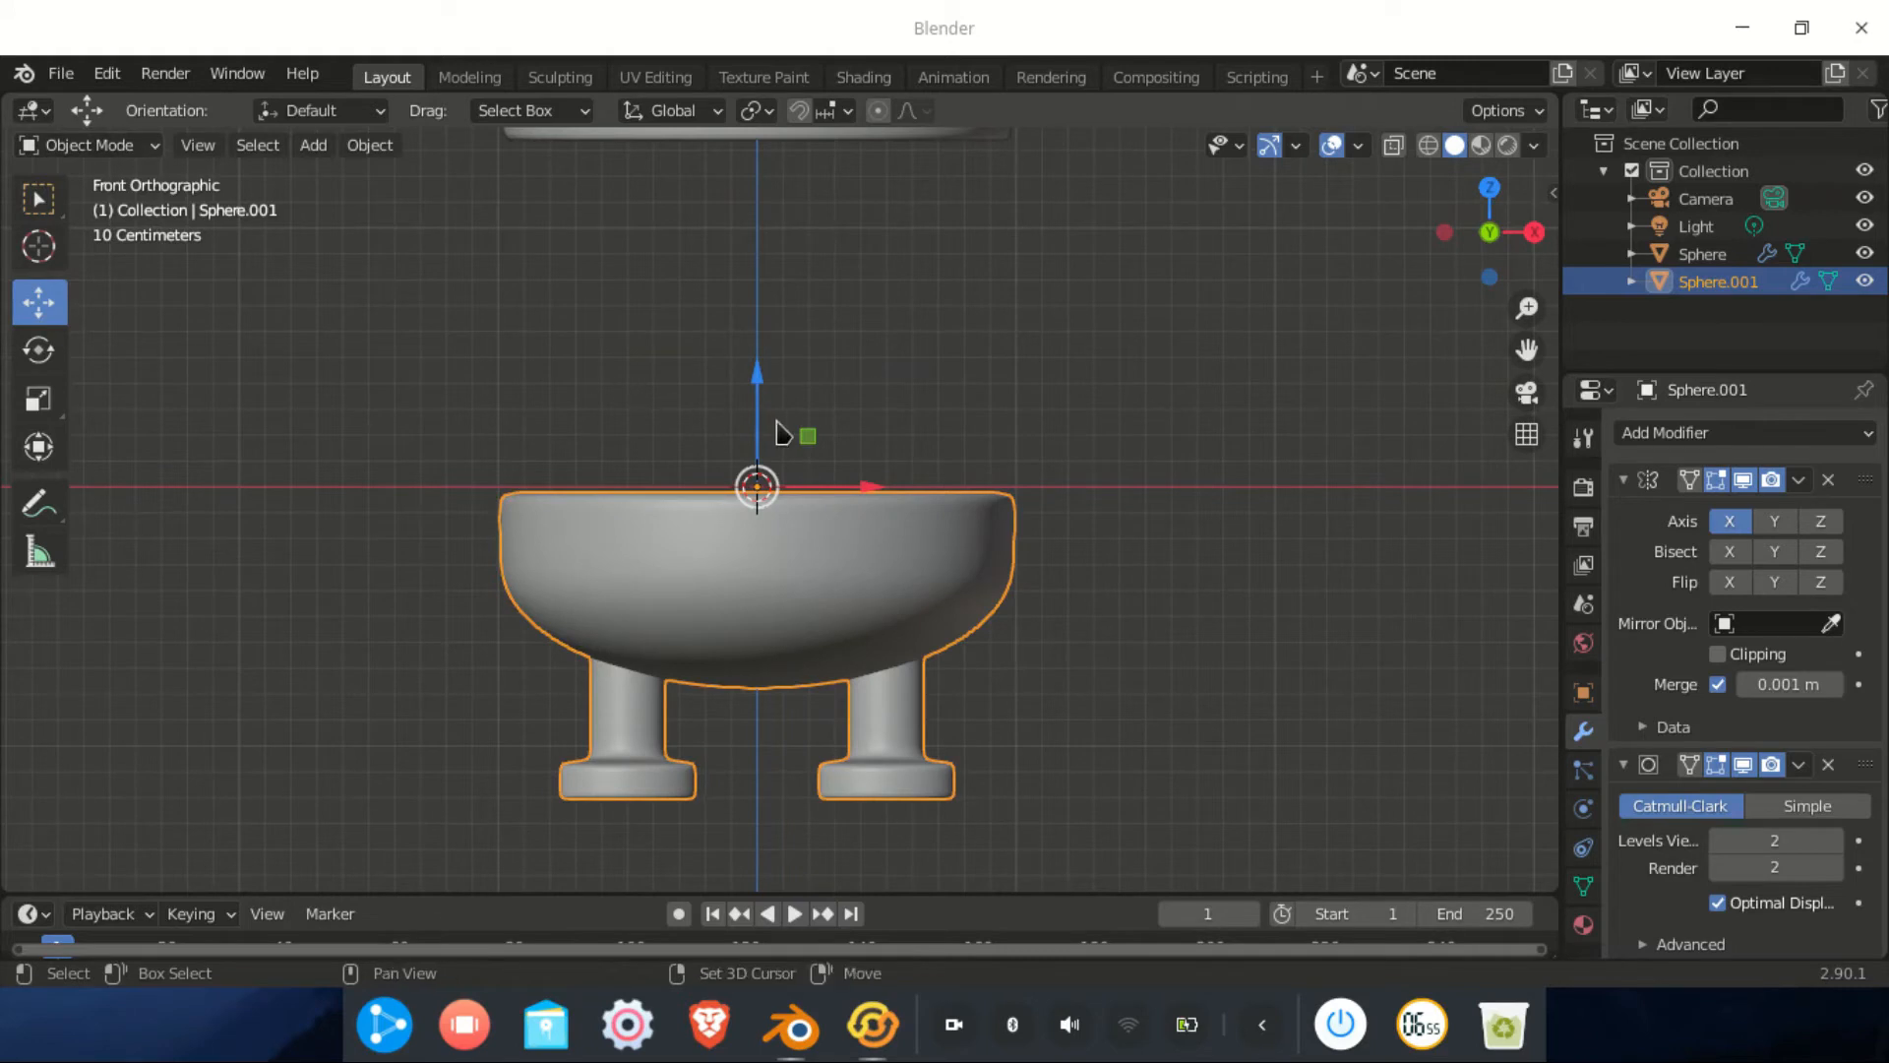
{"action": "key", "text": "shift+a"}
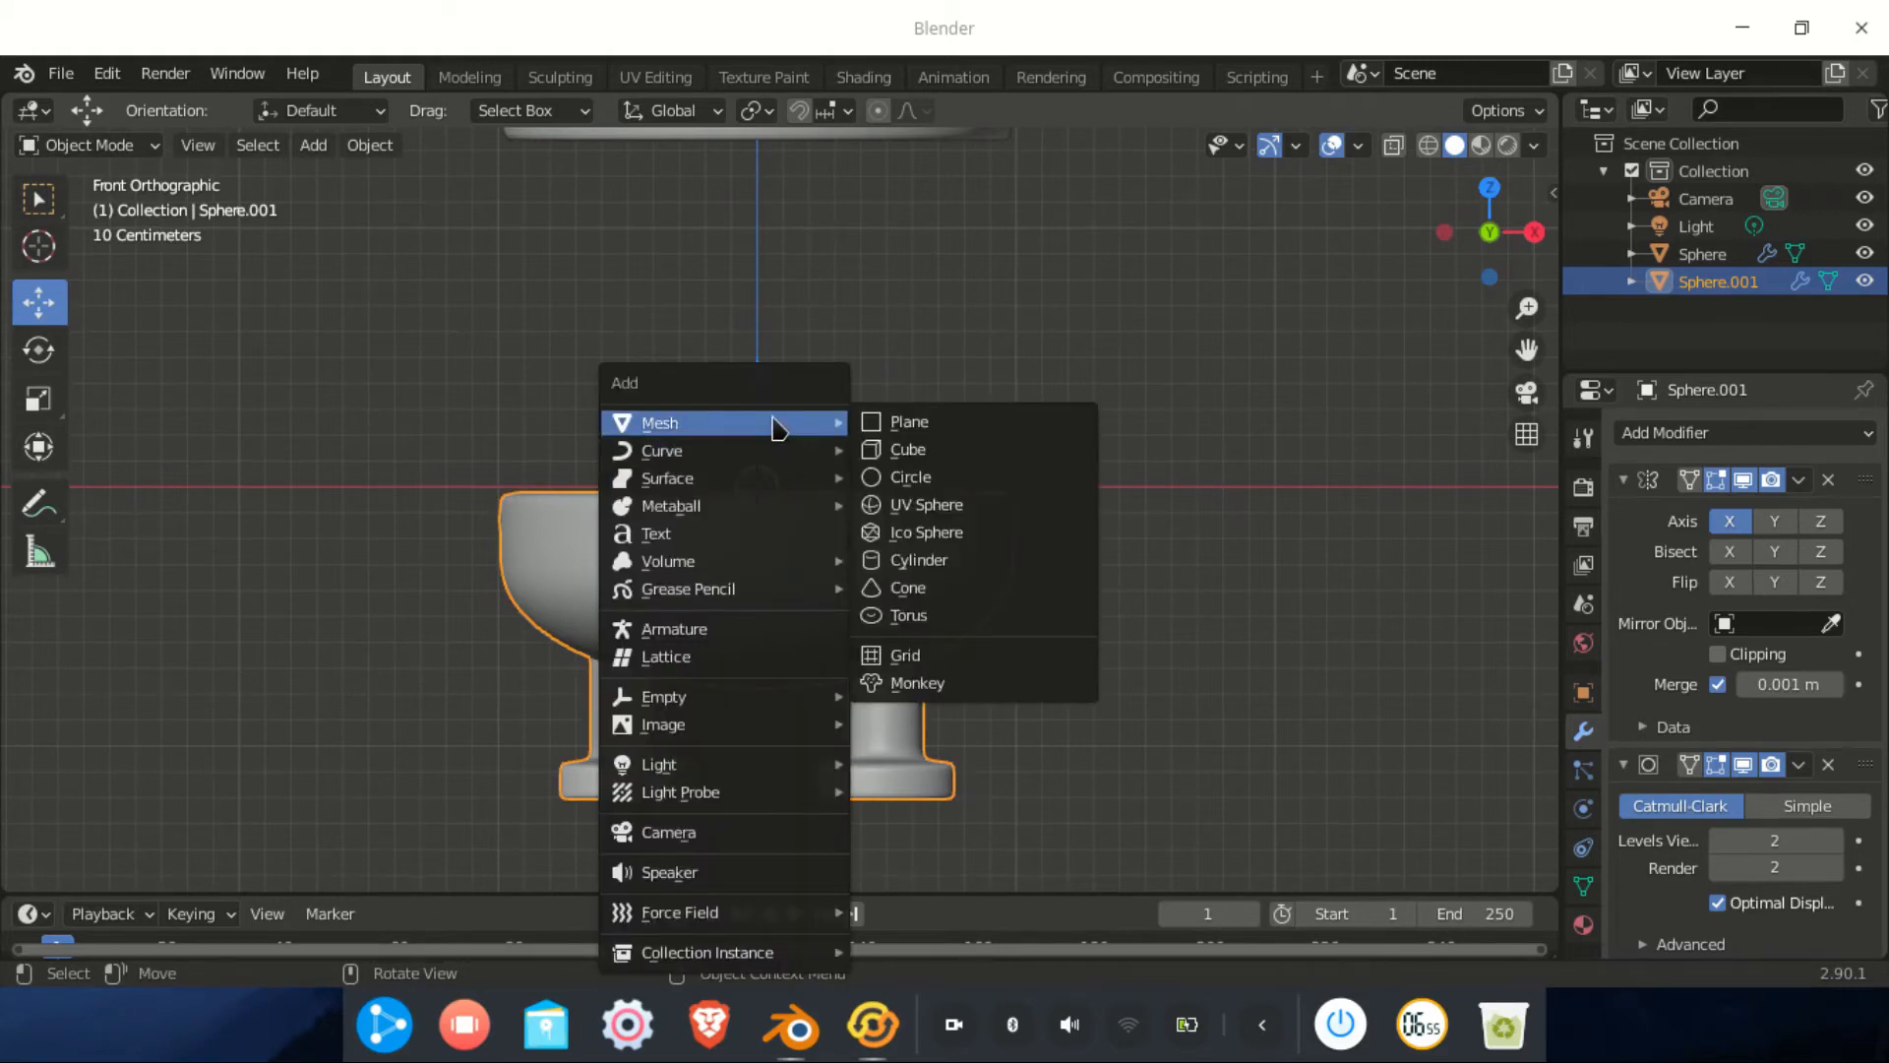
{"action": "left_click", "coordinate": [920, 480]}
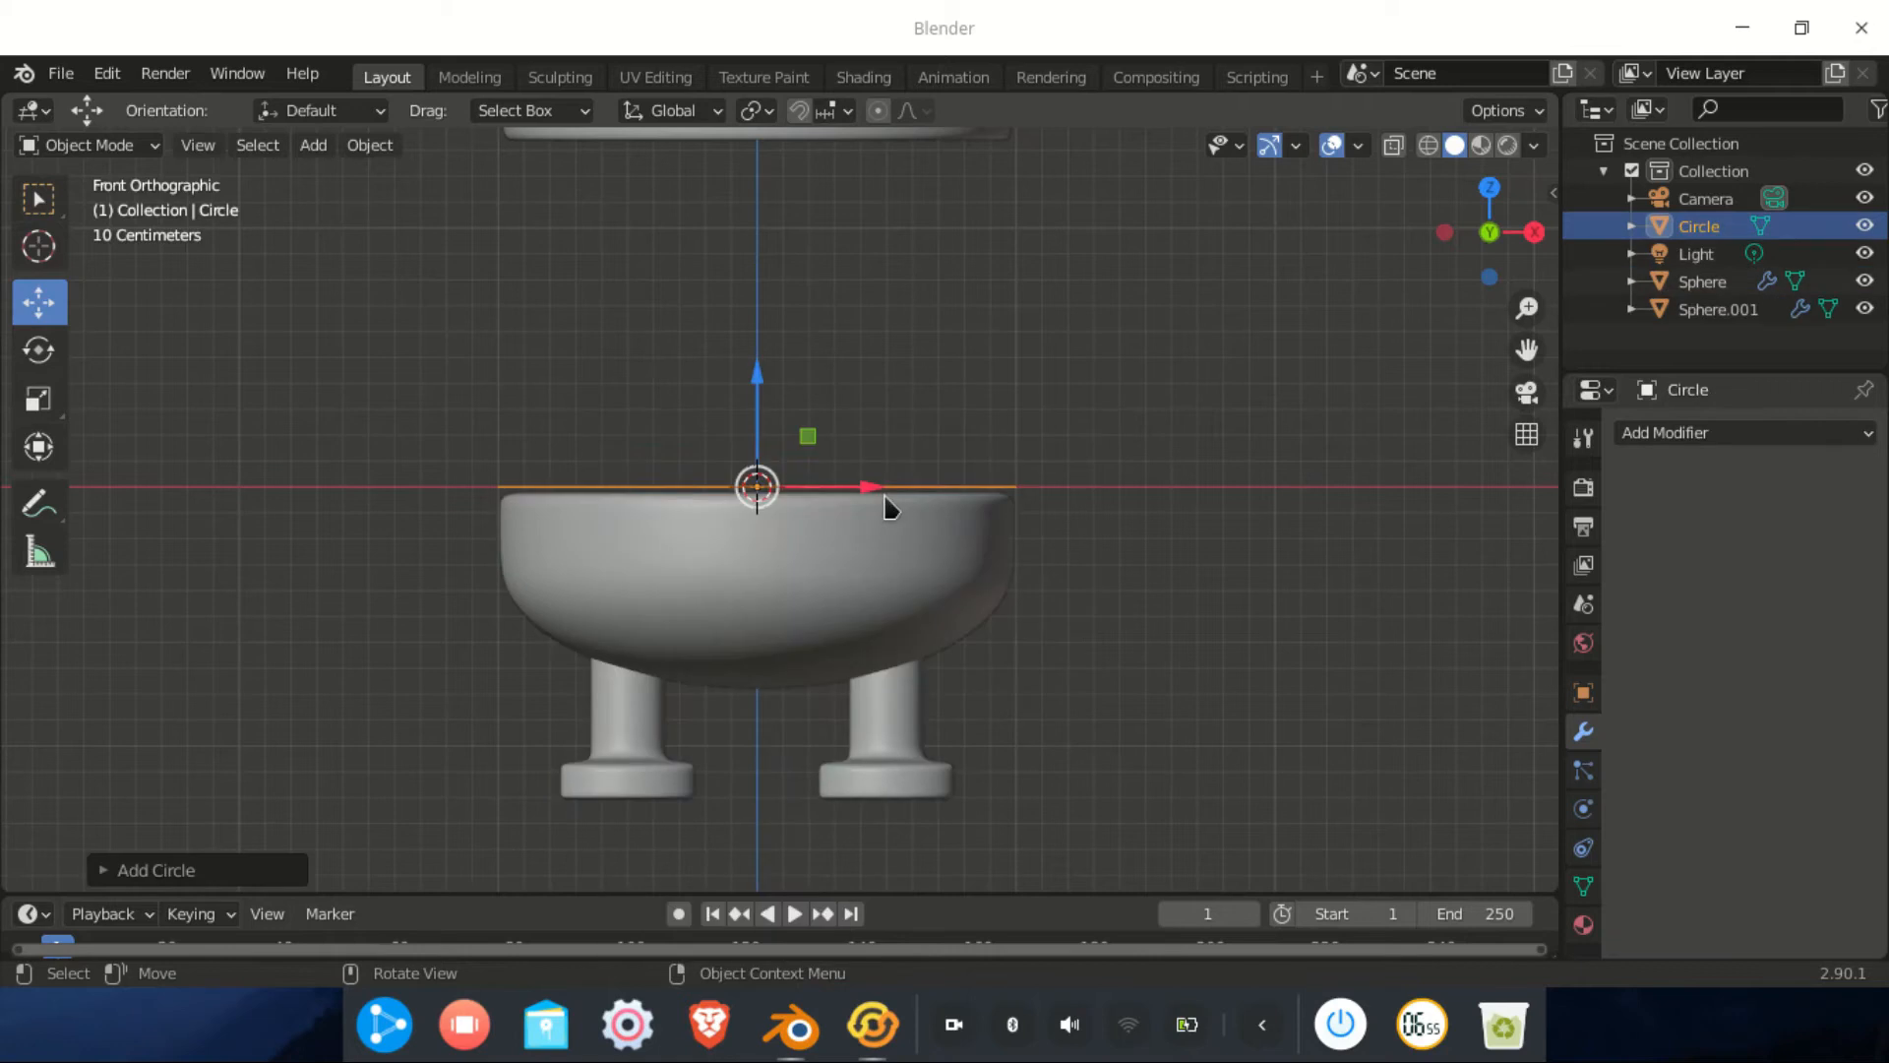
{"action": "left_click", "coordinate": [1766, 443]}
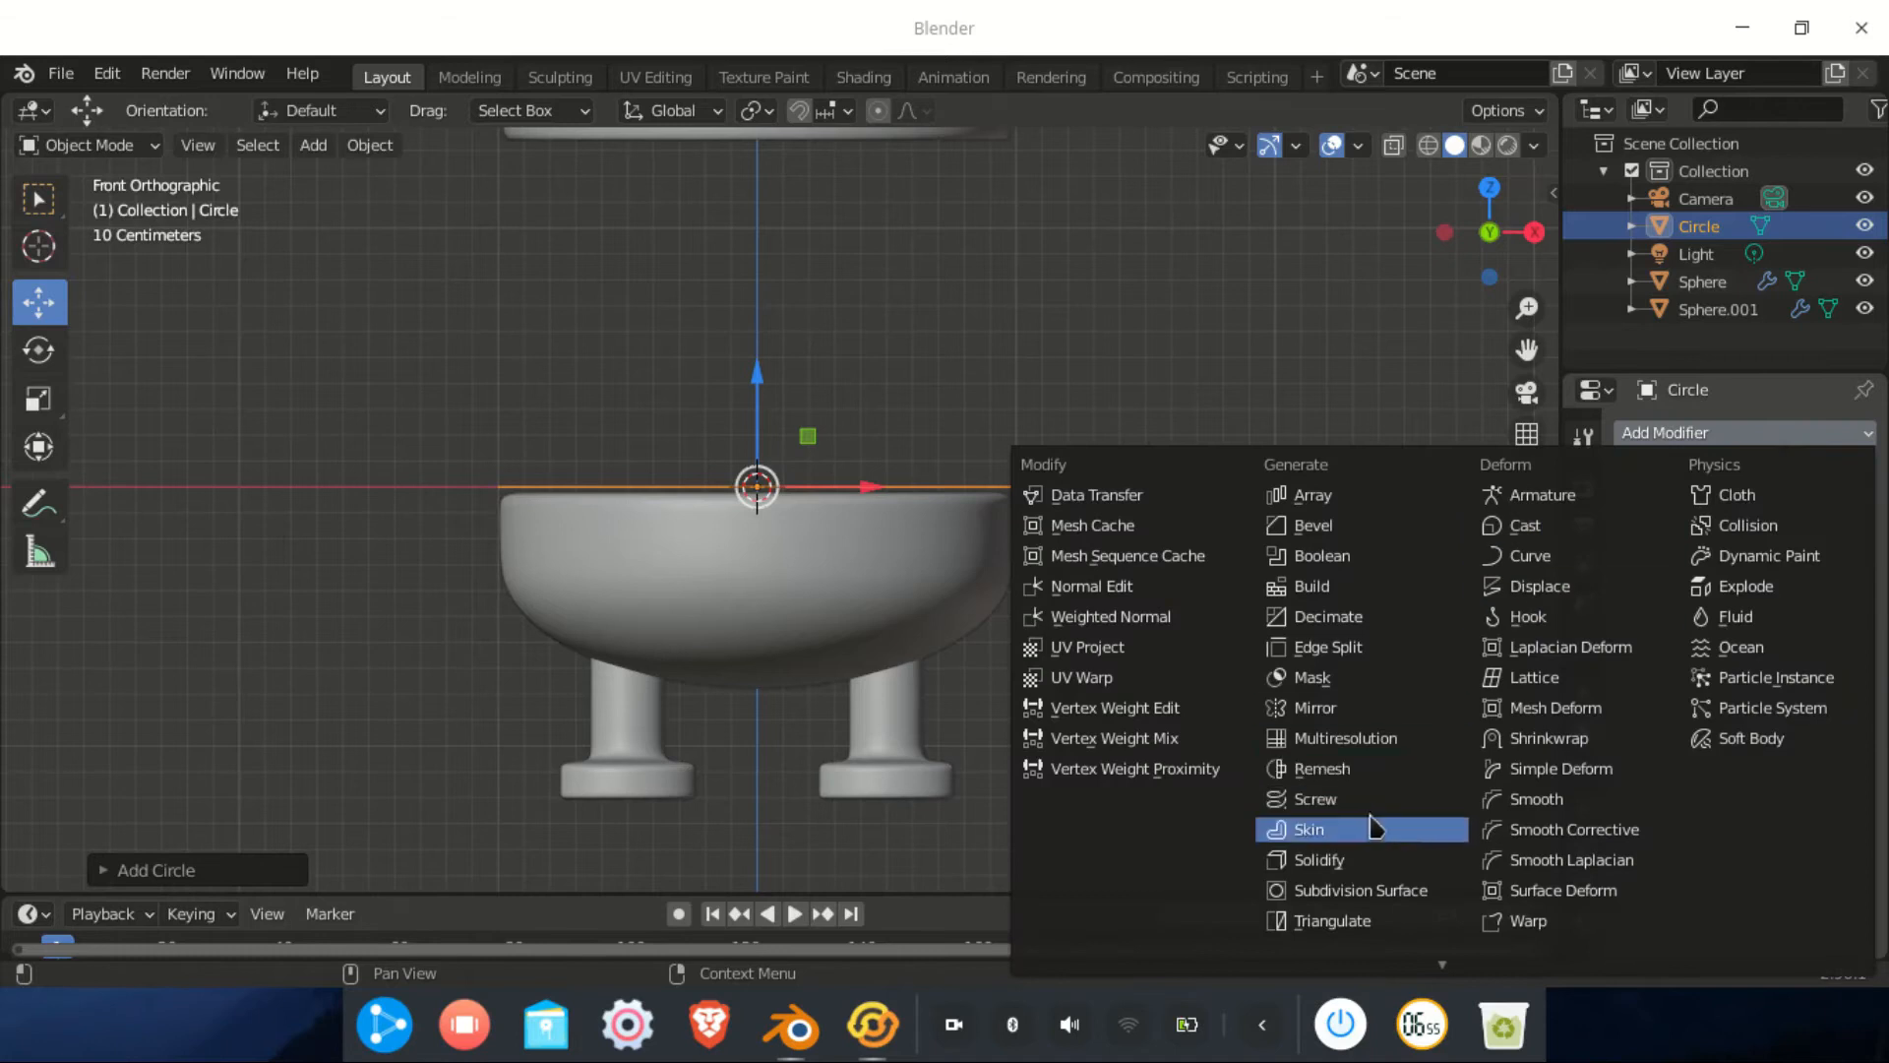
Add a Screw modifier (360° angle, Z axis, 16 steps) to the Circle
{"action": "left_click", "coordinate": [1312, 802]}
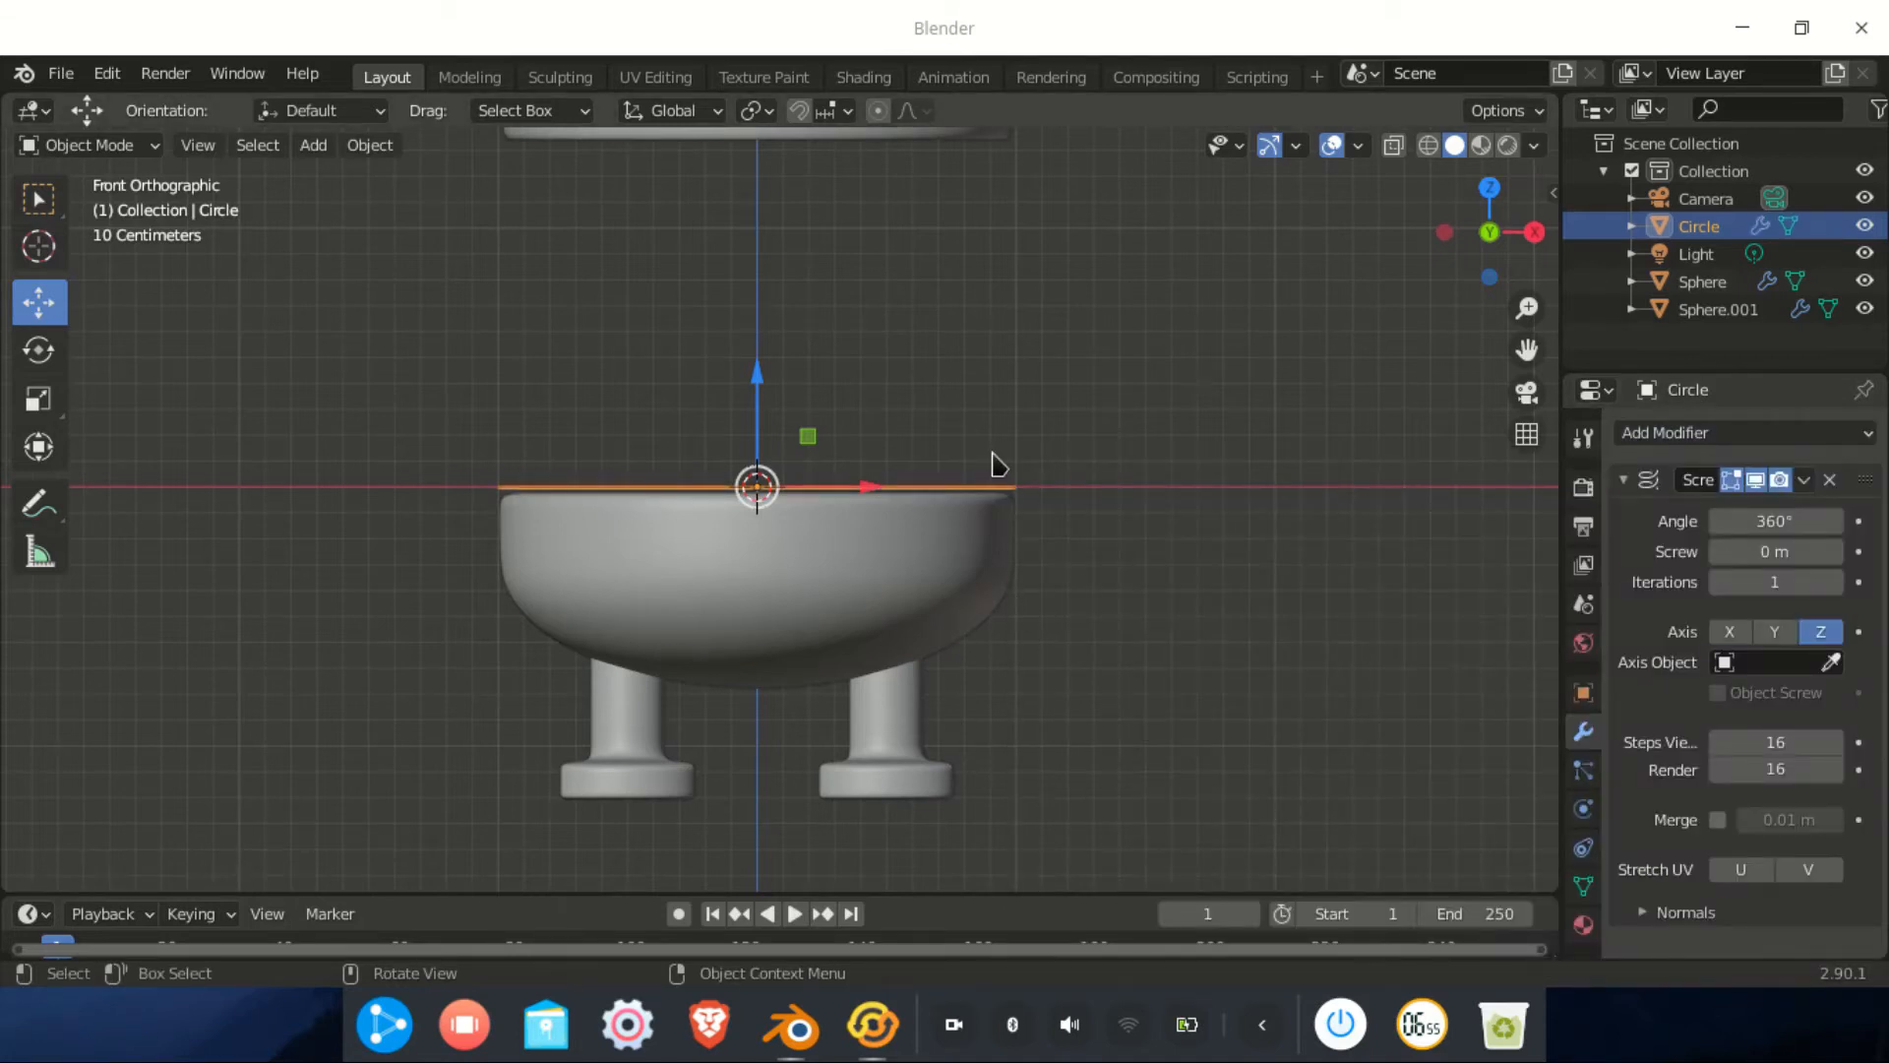
{"action": "middle_click_drag", "start_coordinate": [1054, 493], "coordinate": [1035, 622]}
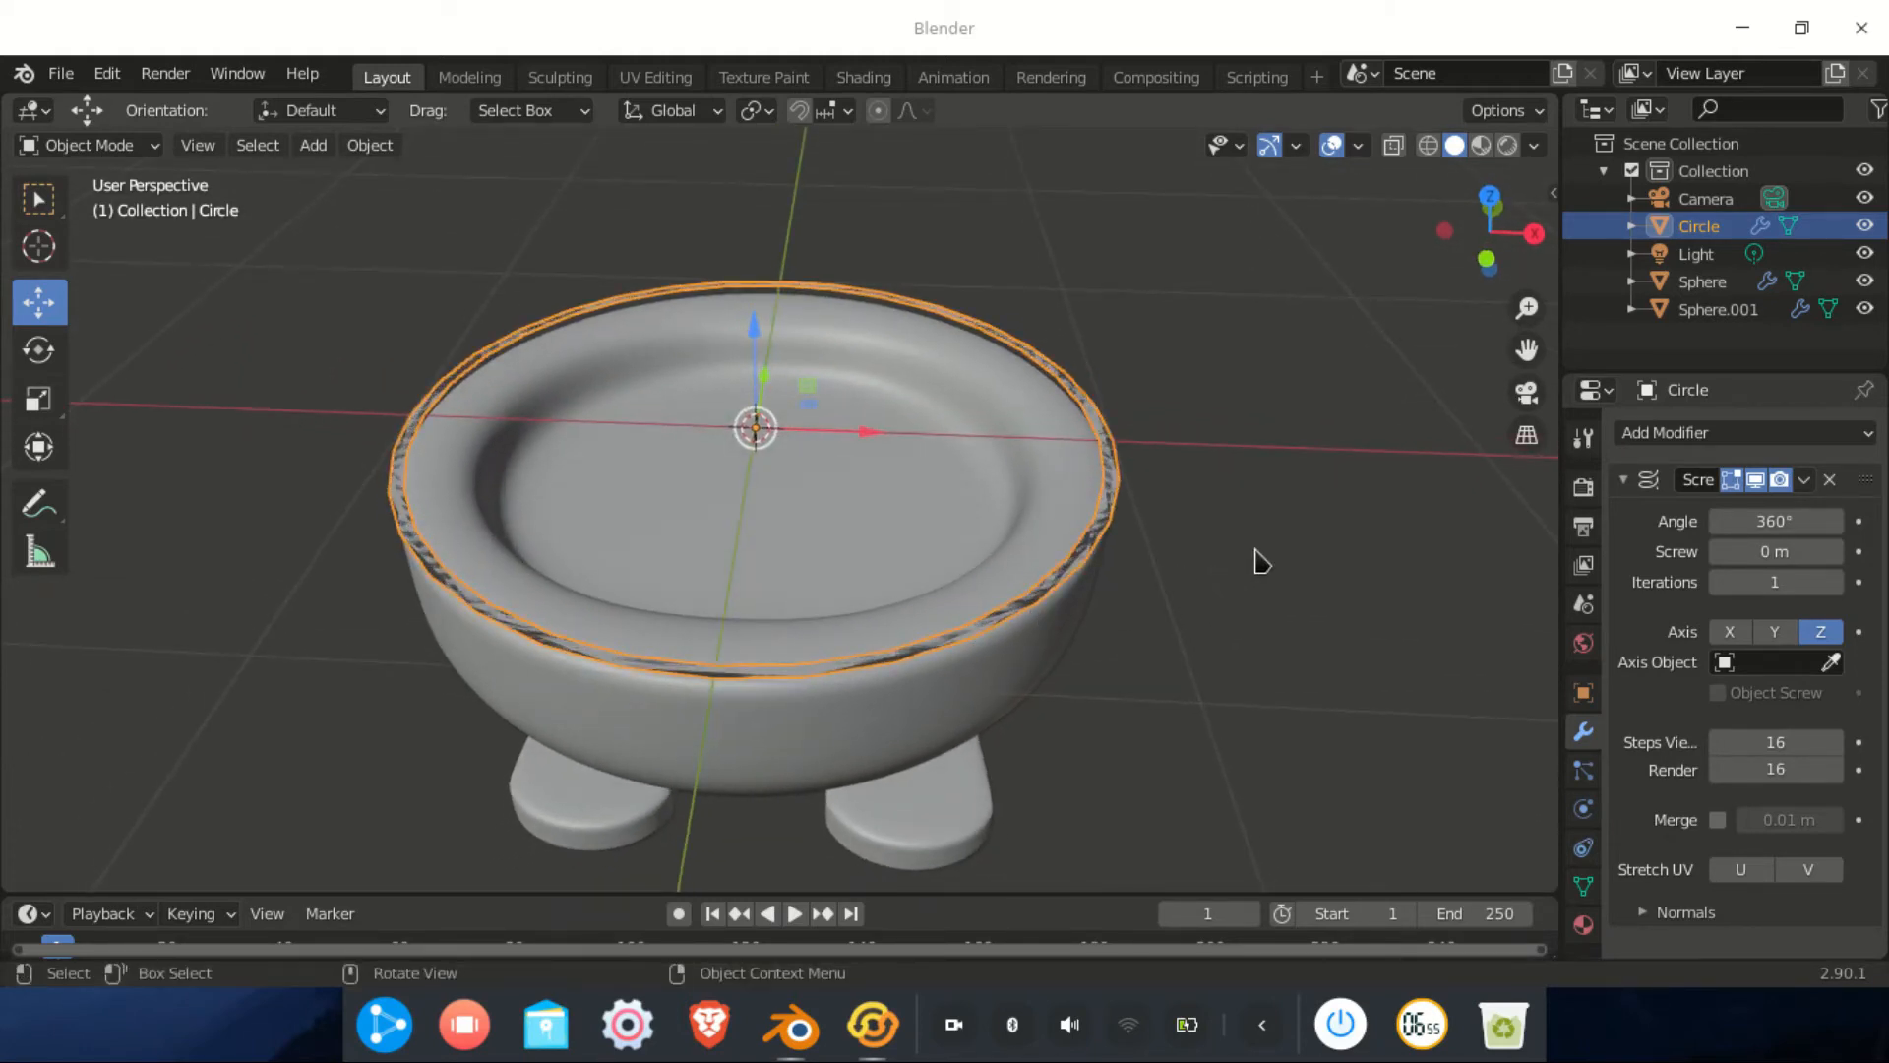
{"action": "left_click", "coordinate": [133, 147]}
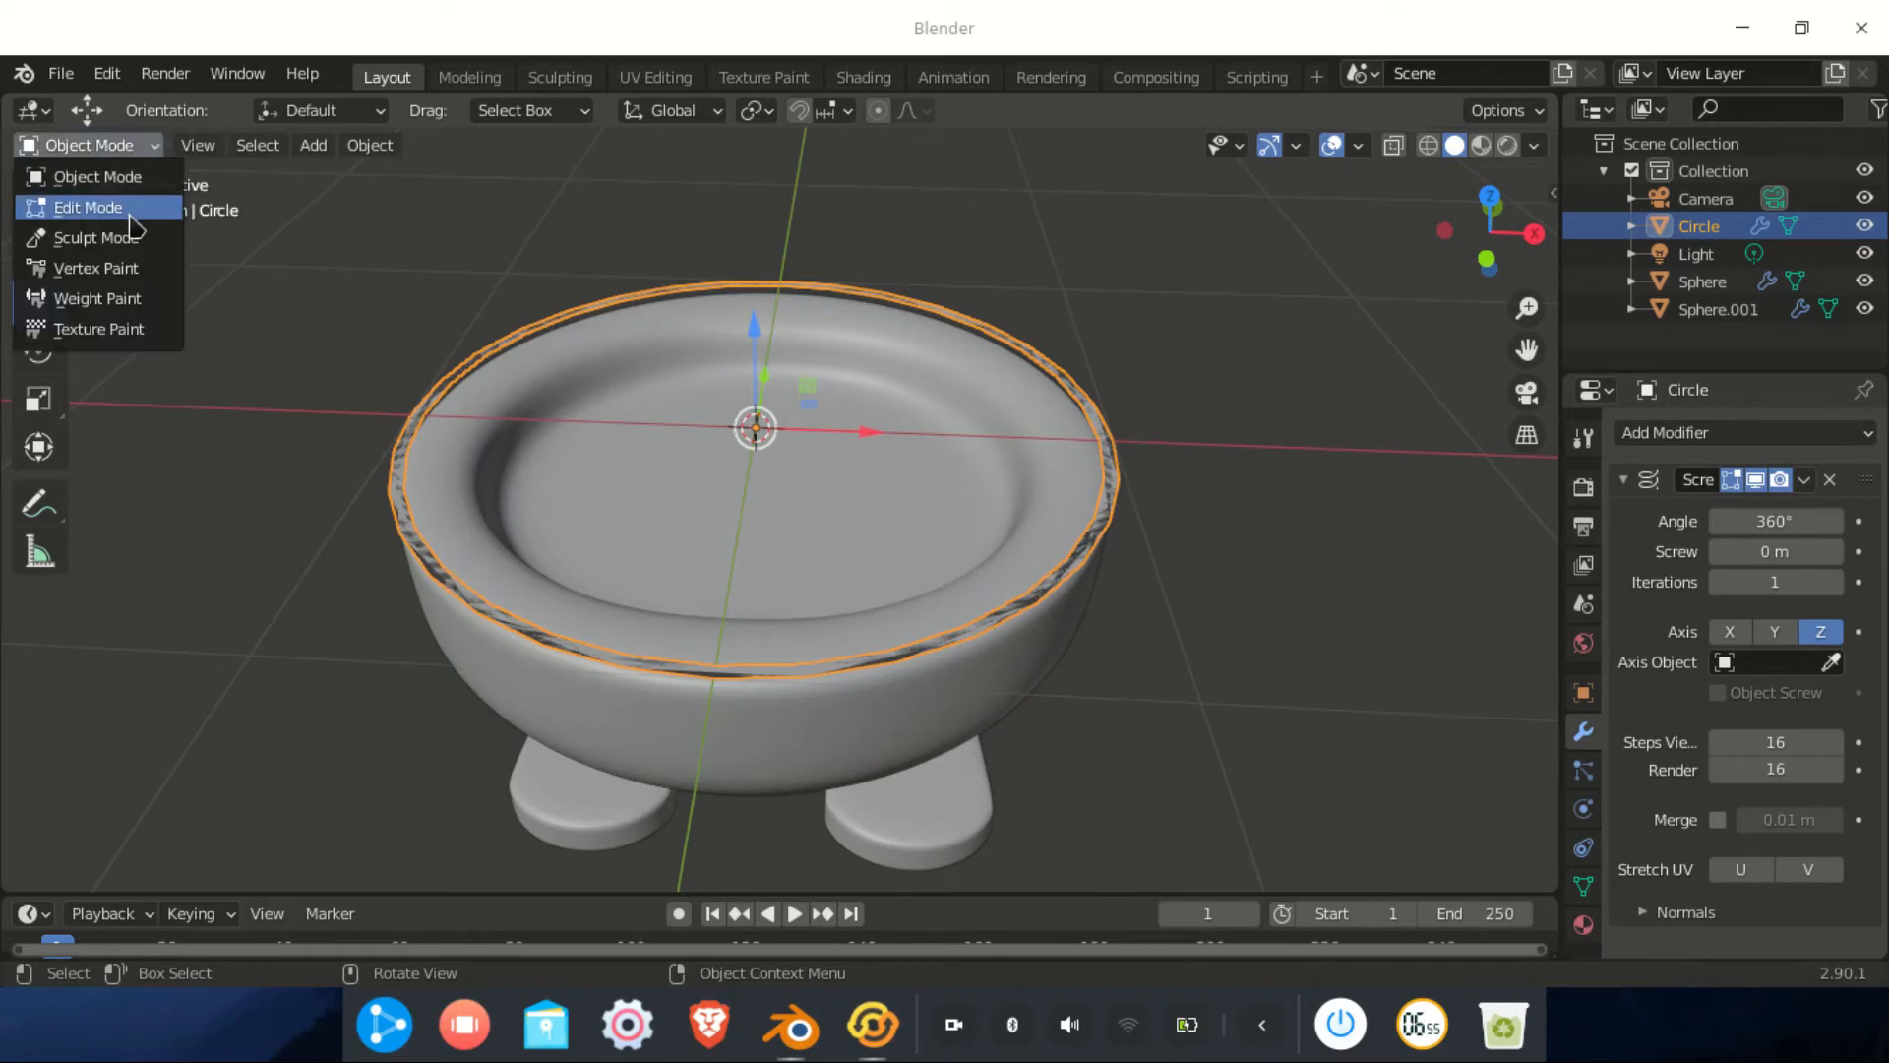
In Edit Mode, shrink the Circle profile and offset it away from the centre
{"action": "left_click", "coordinate": [102, 207]}
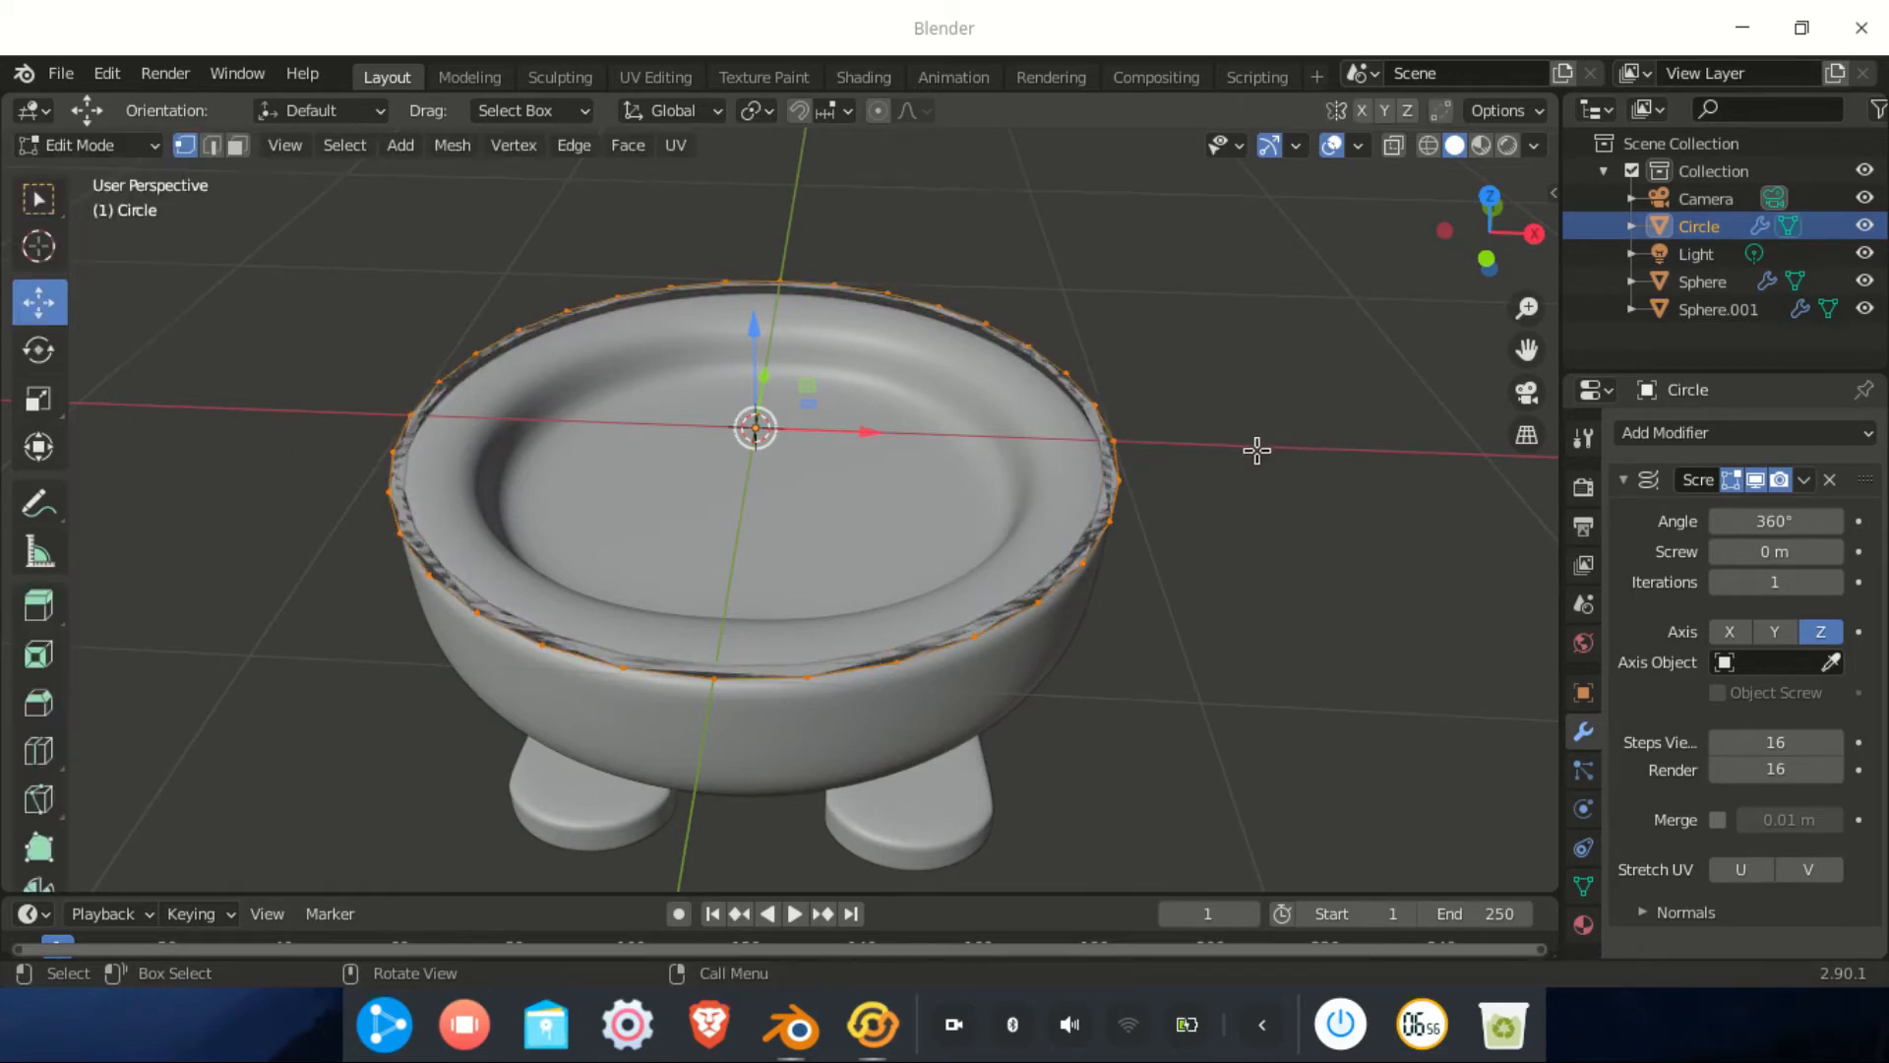
{"action": "key", "text": "s"}
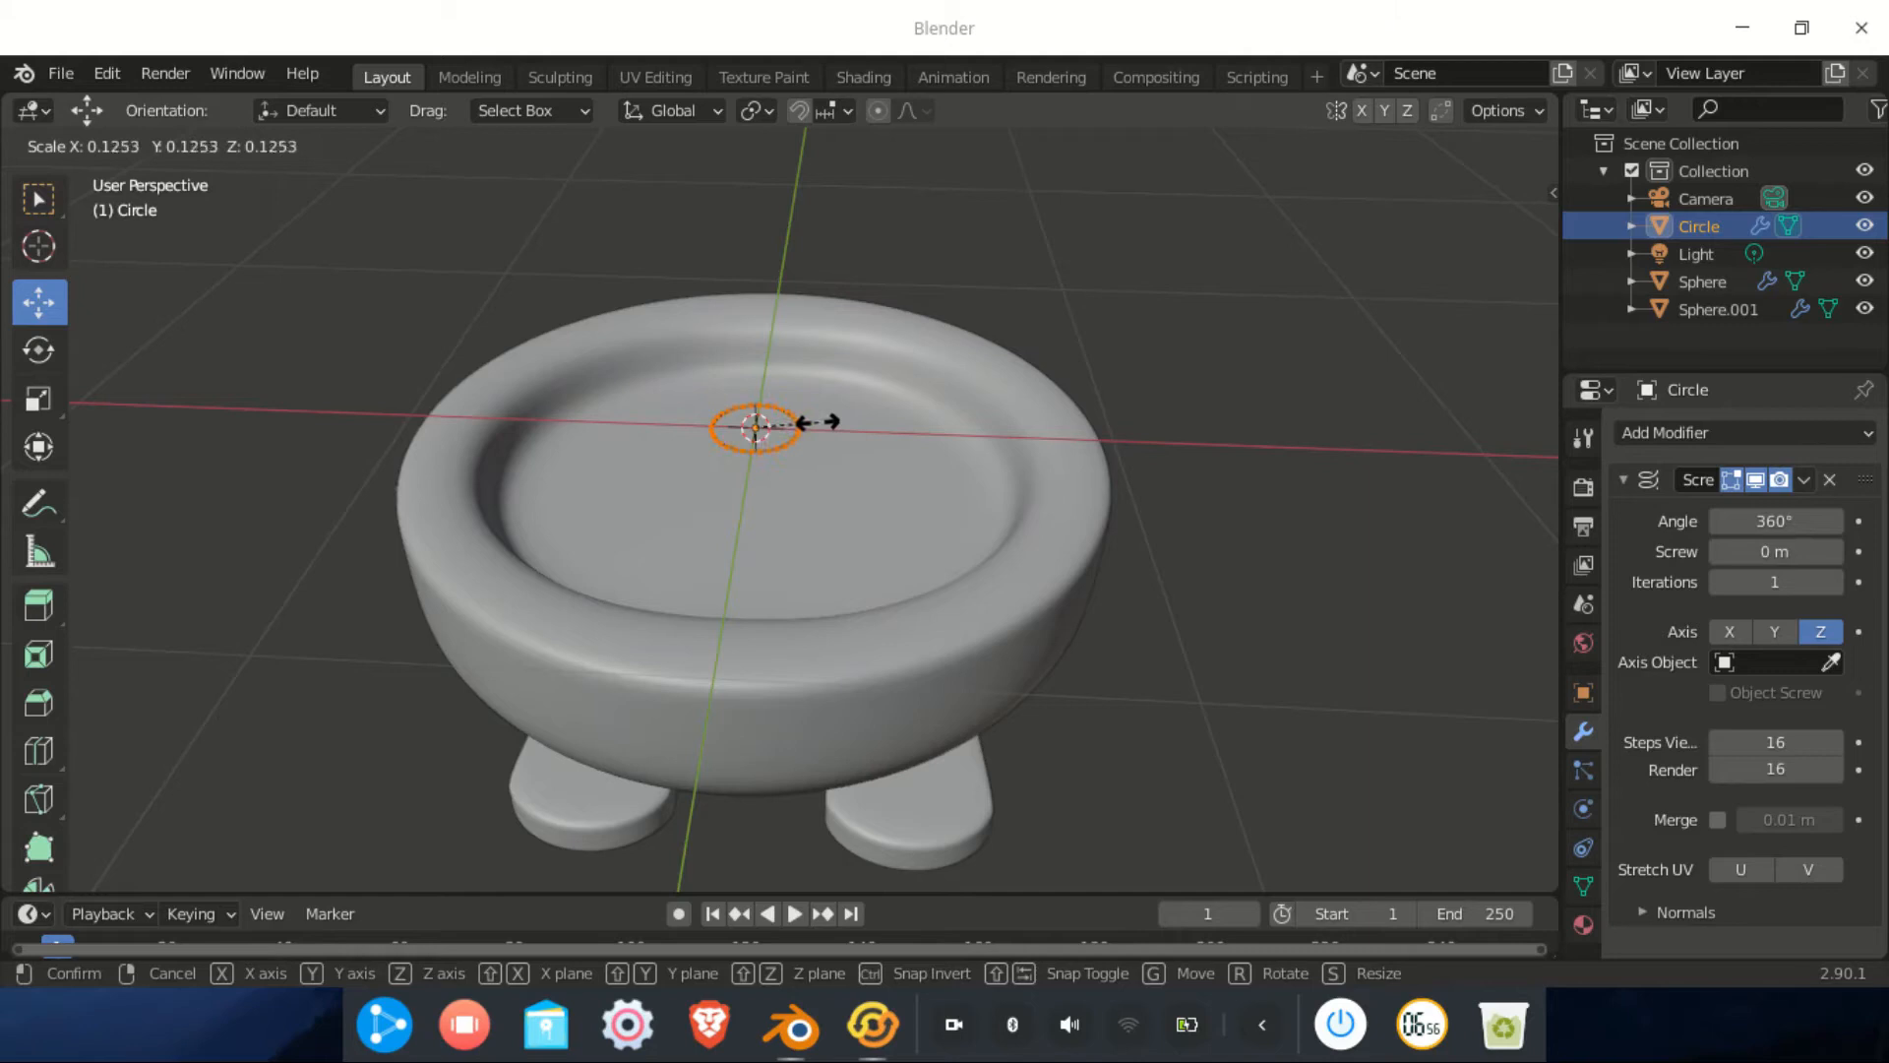
{"action": "left_click", "coordinate": [792, 422]}
{"action": "scroll", "coordinate": [788, 415], "scroll_direction": "up", "scroll_amount": 4}
{"action": "key", "text": "s"}
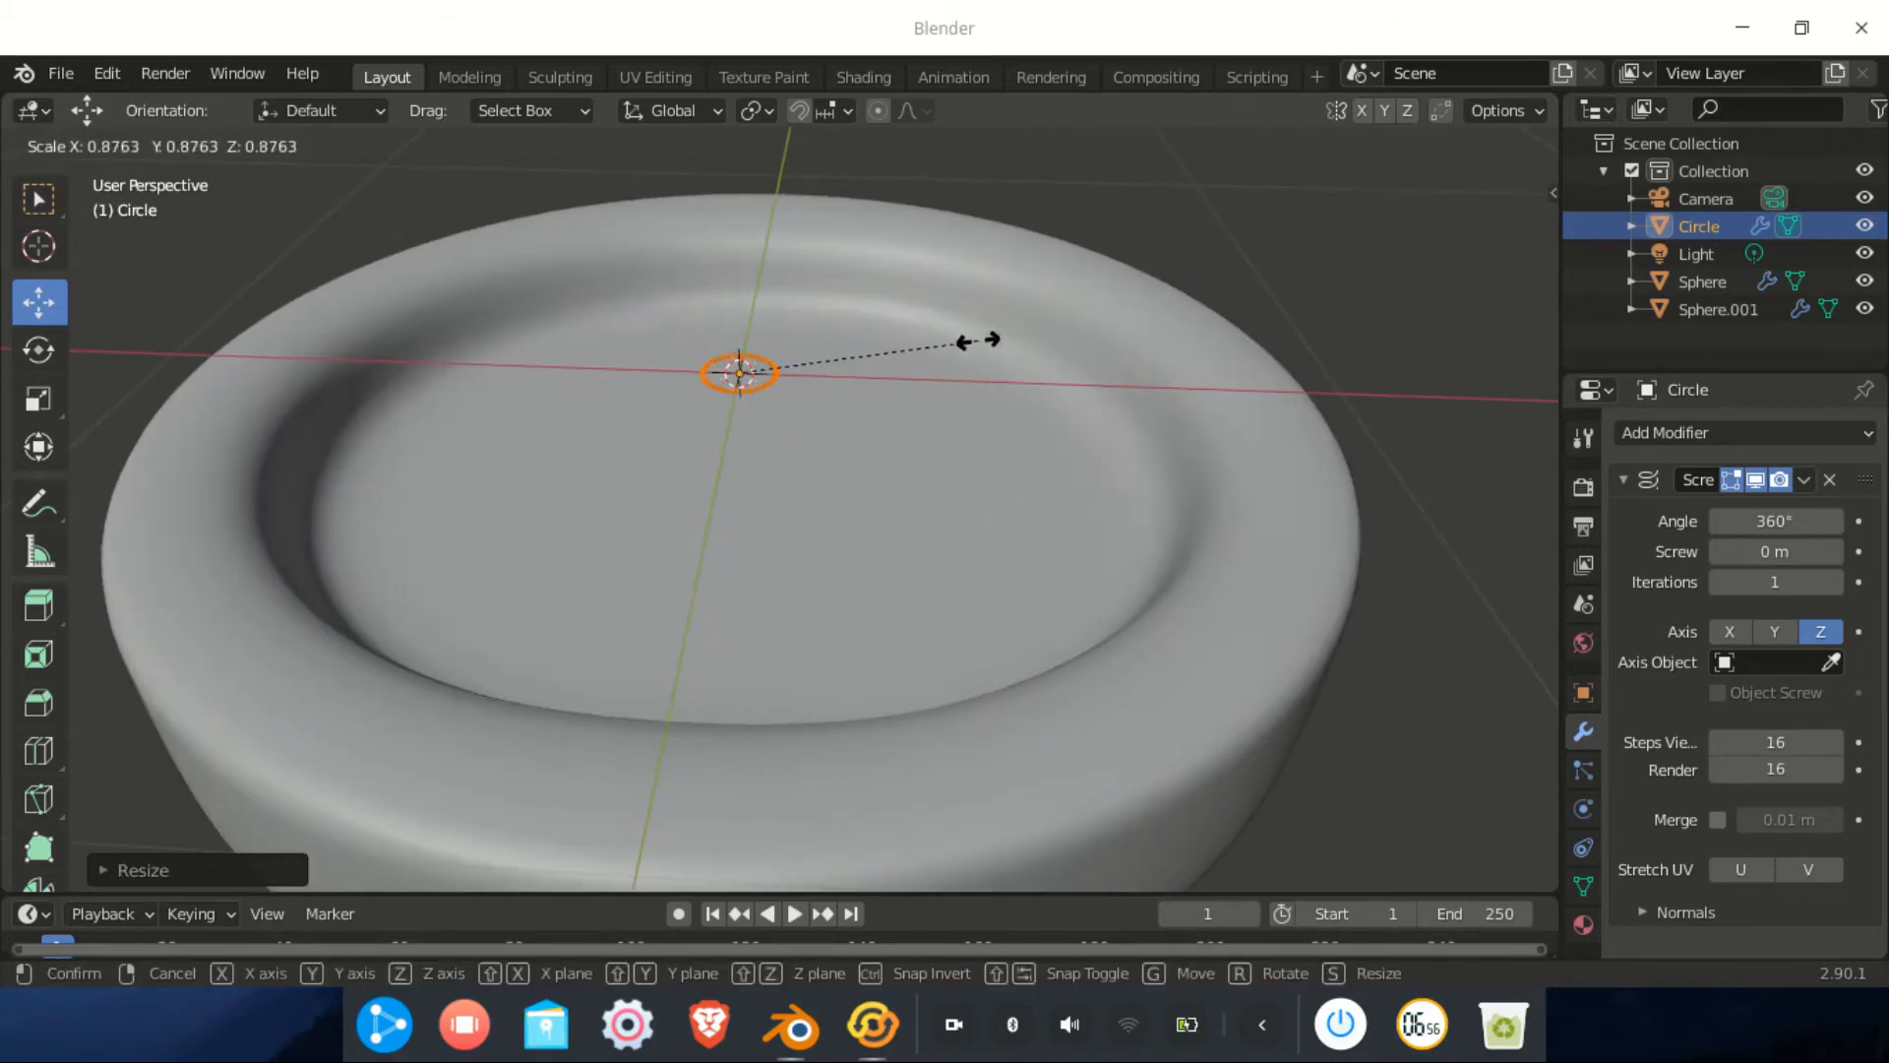
{"action": "left_click", "coordinate": [884, 346]}
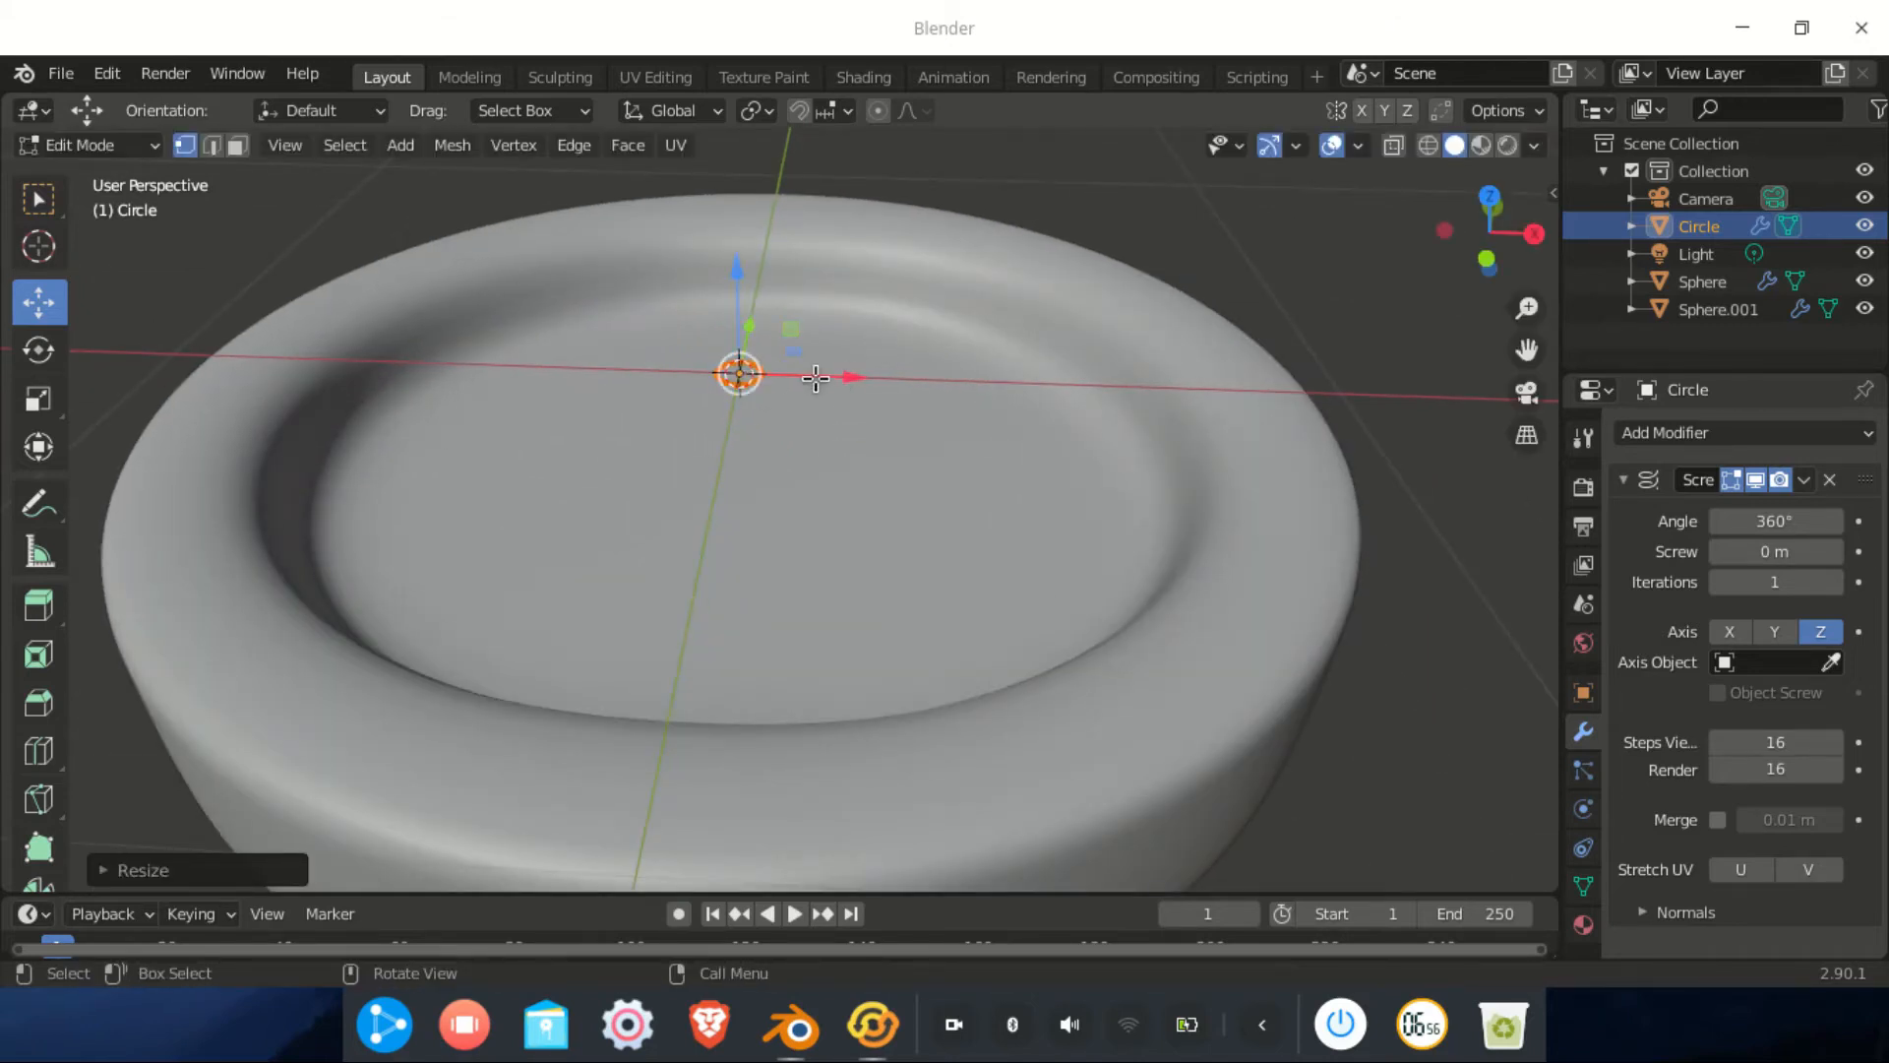
{"action": "key", "text": "g"}
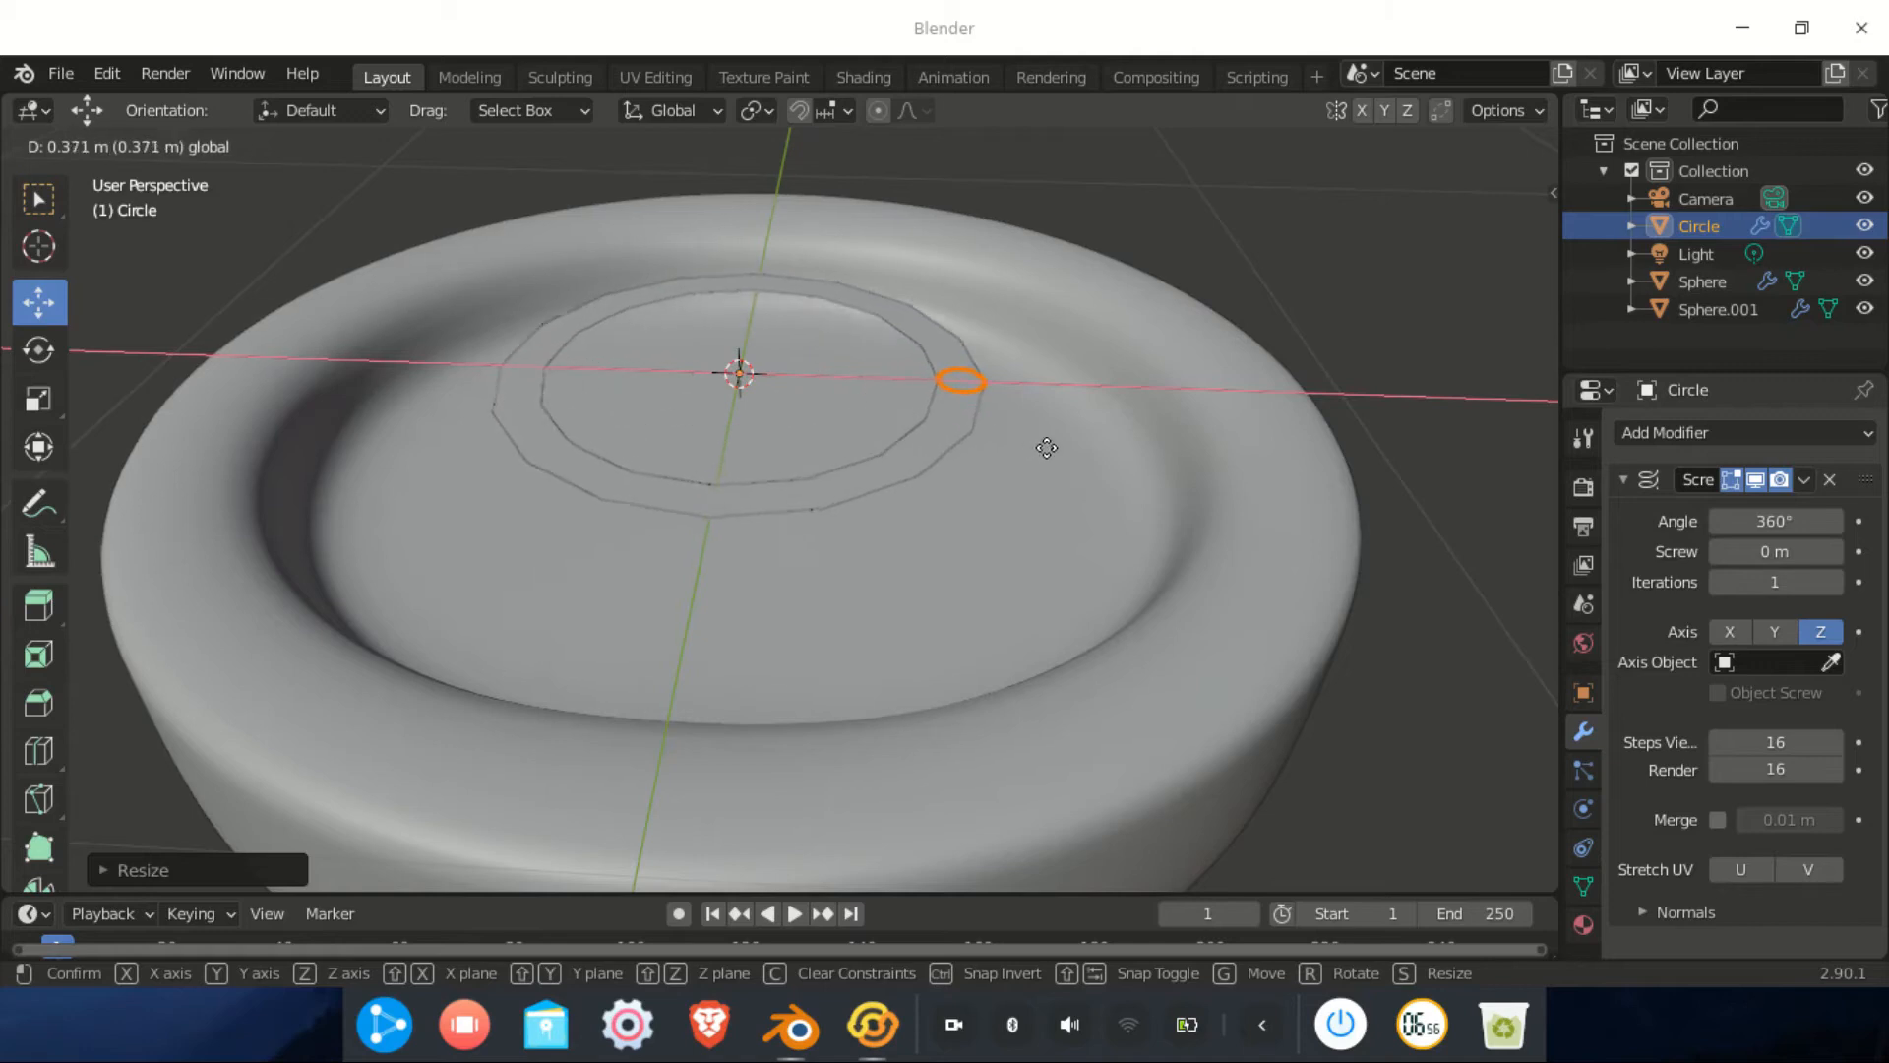
{"action": "left_click", "coordinate": [1146, 466]}
{"action": "key", "text": "g"}
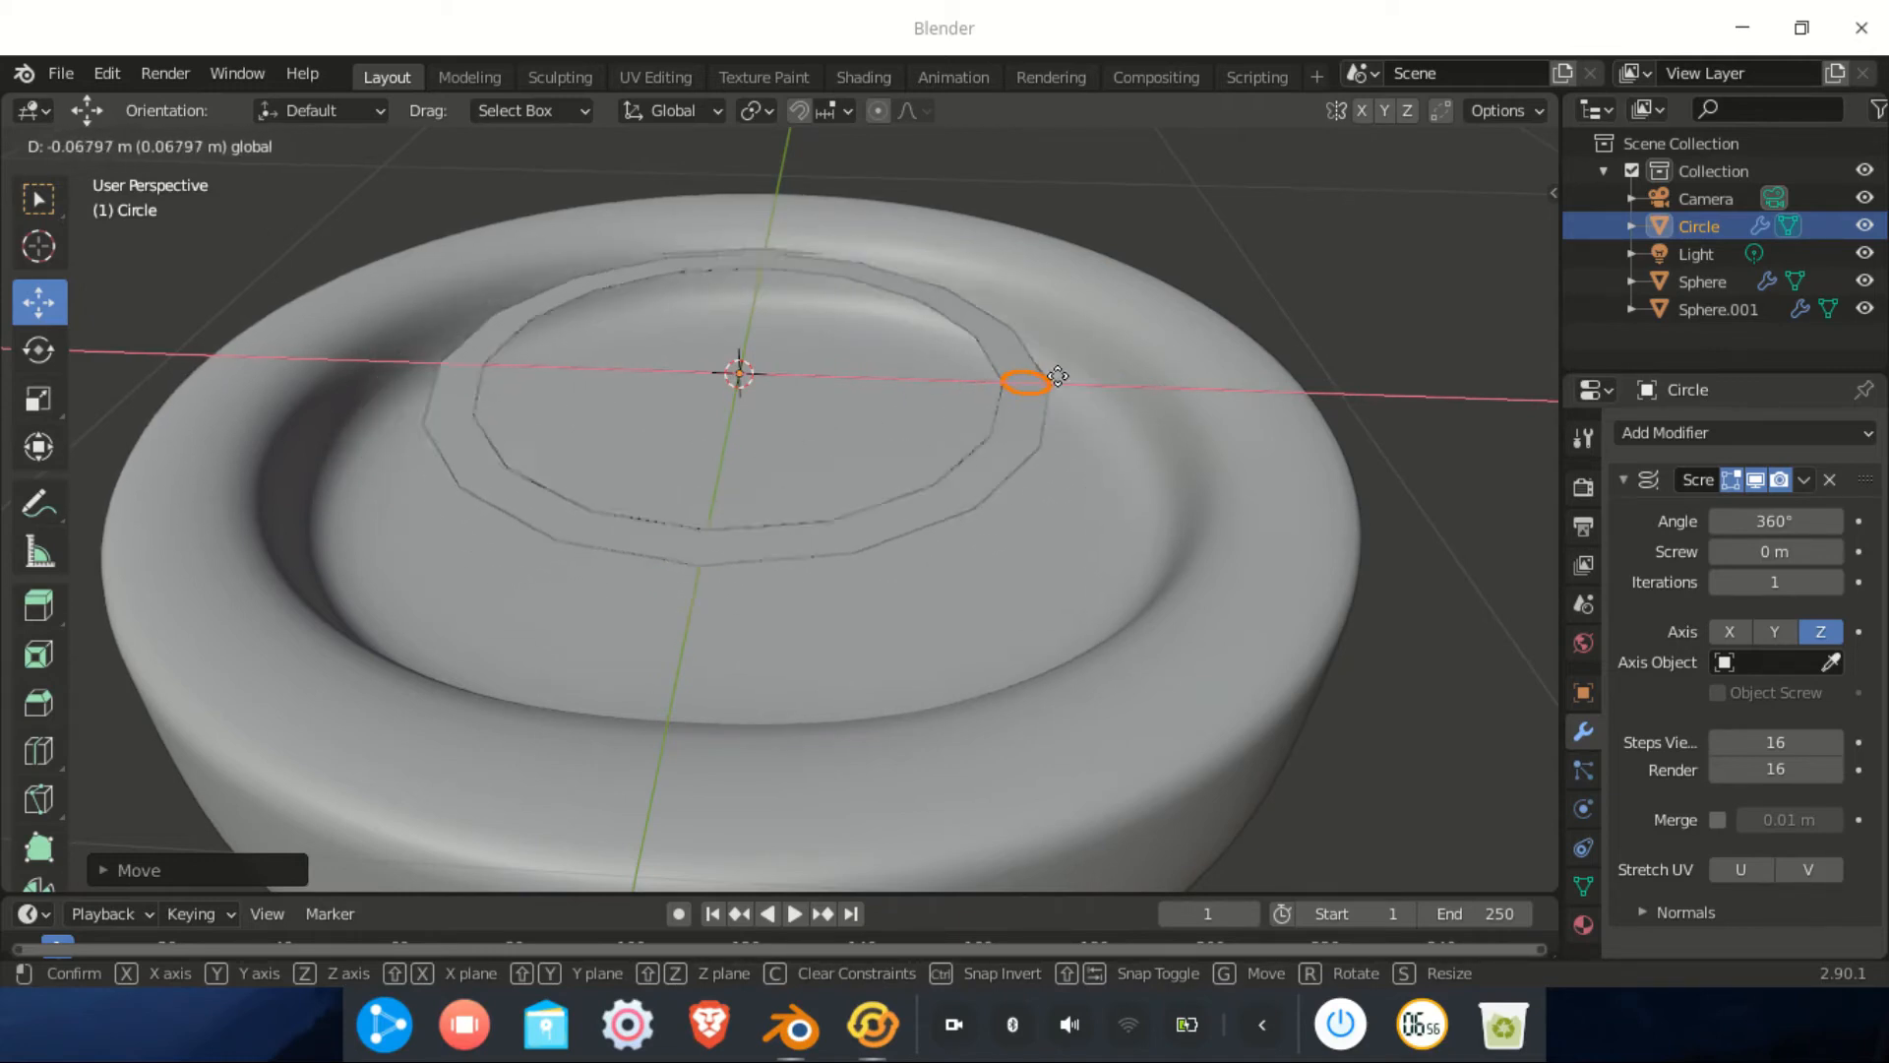
{"action": "left_click", "coordinate": [1132, 377]}
{"action": "middle_click_drag", "start_coordinate": [1132, 377], "coordinate": [1011, 502]}
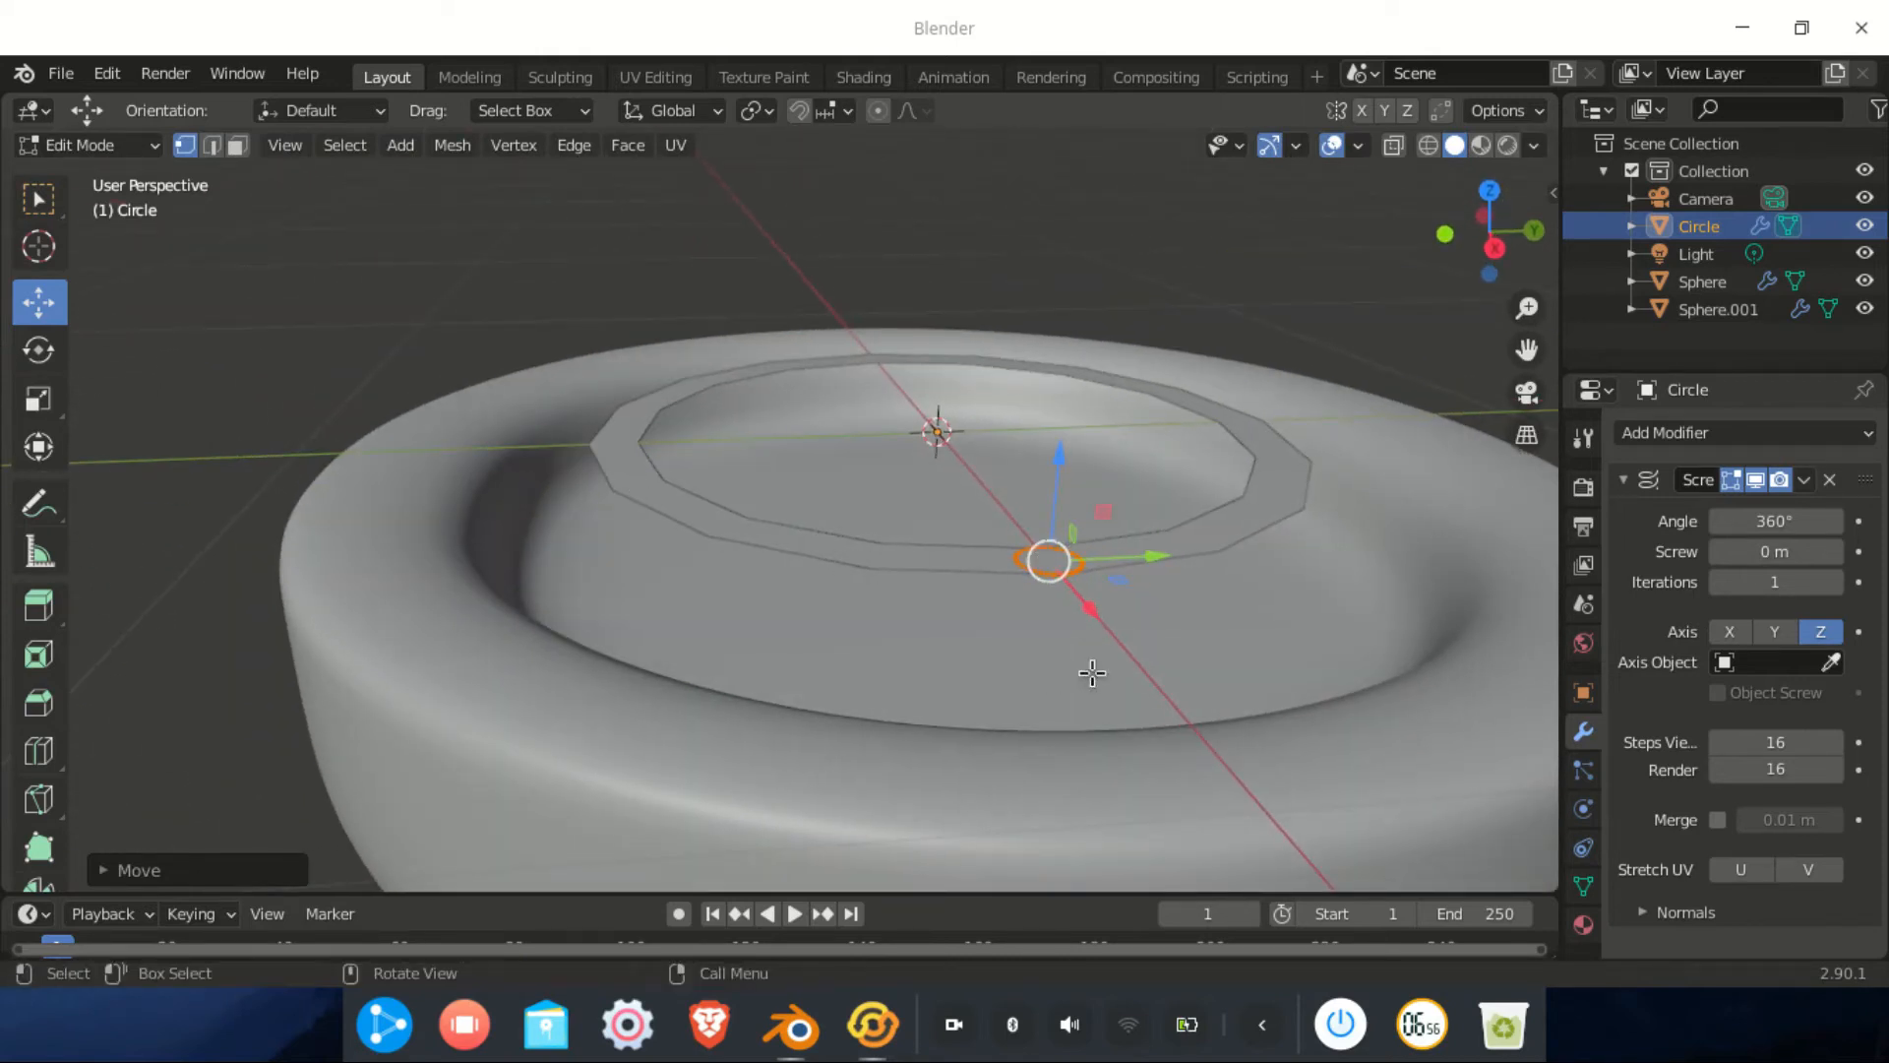
Stand the profile upright with R X 90, thin the tube, and lower the ring into the bowl
{"action": "type", "text": "rx90"}
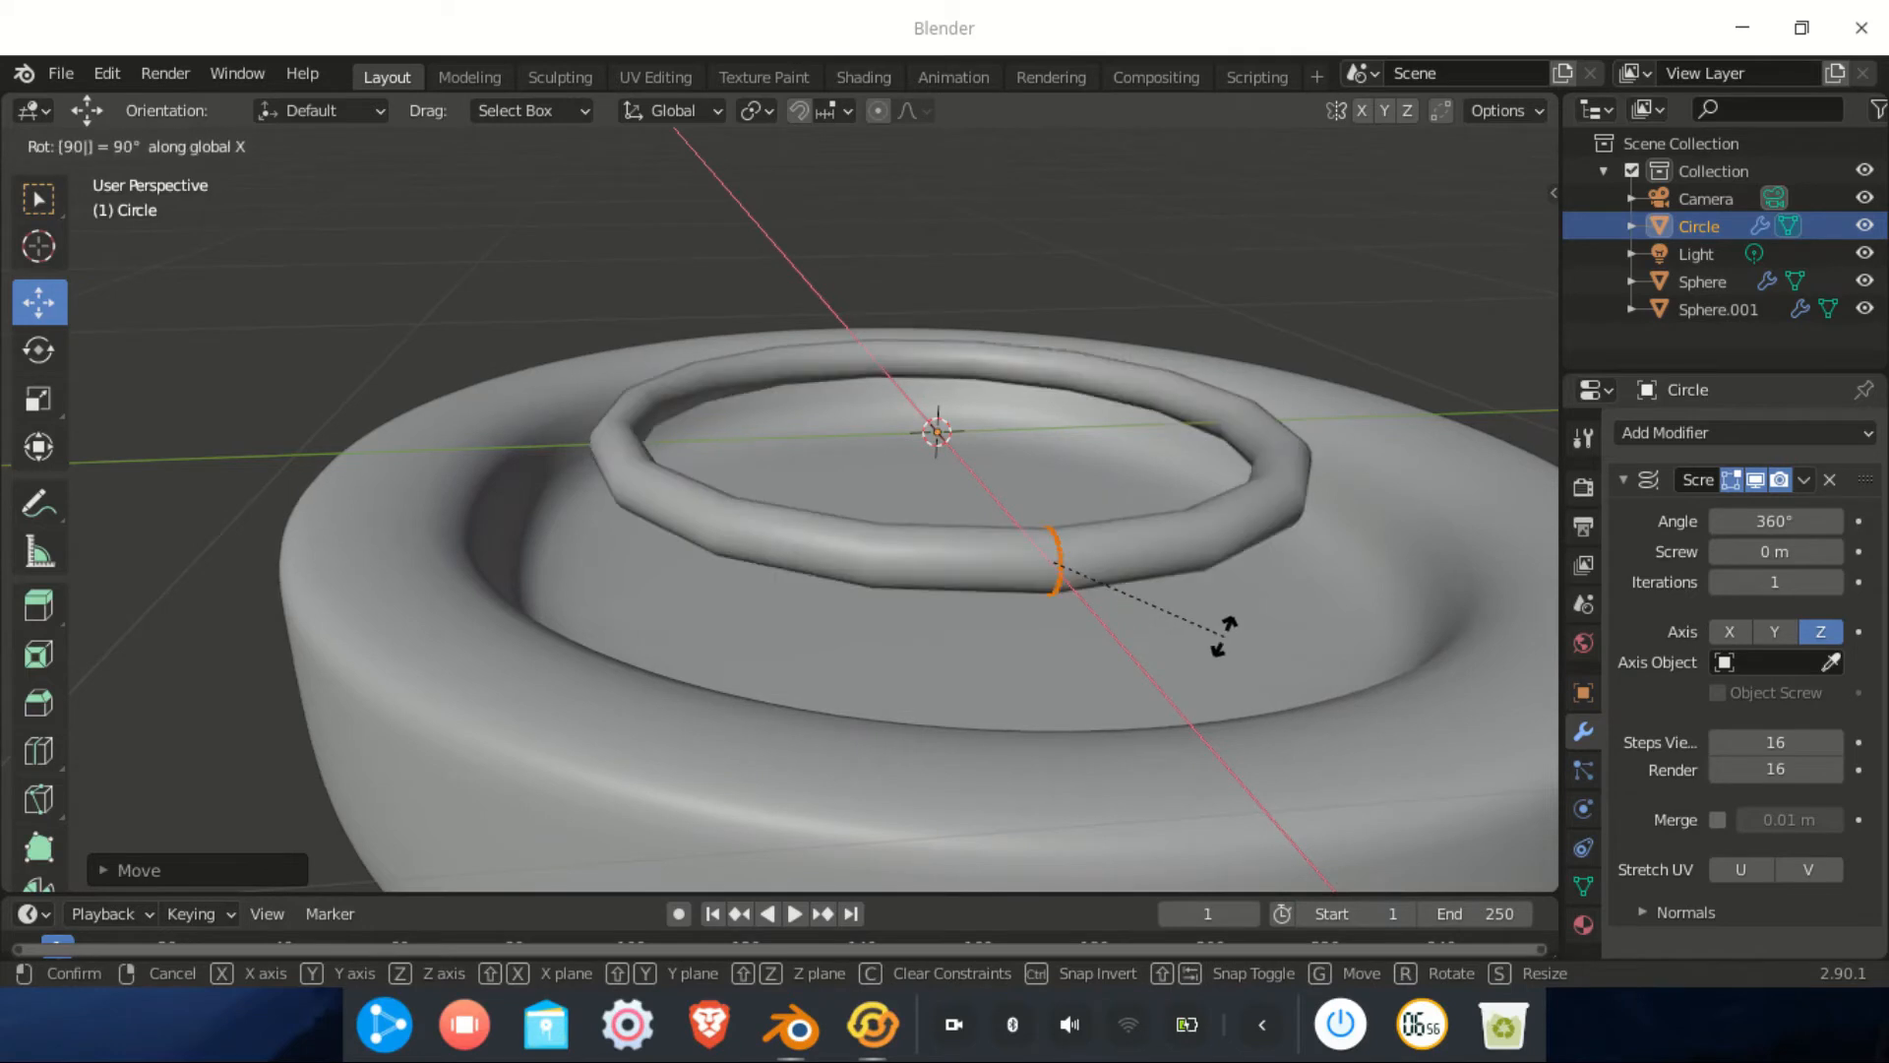
{"action": "key", "text": "Return"}
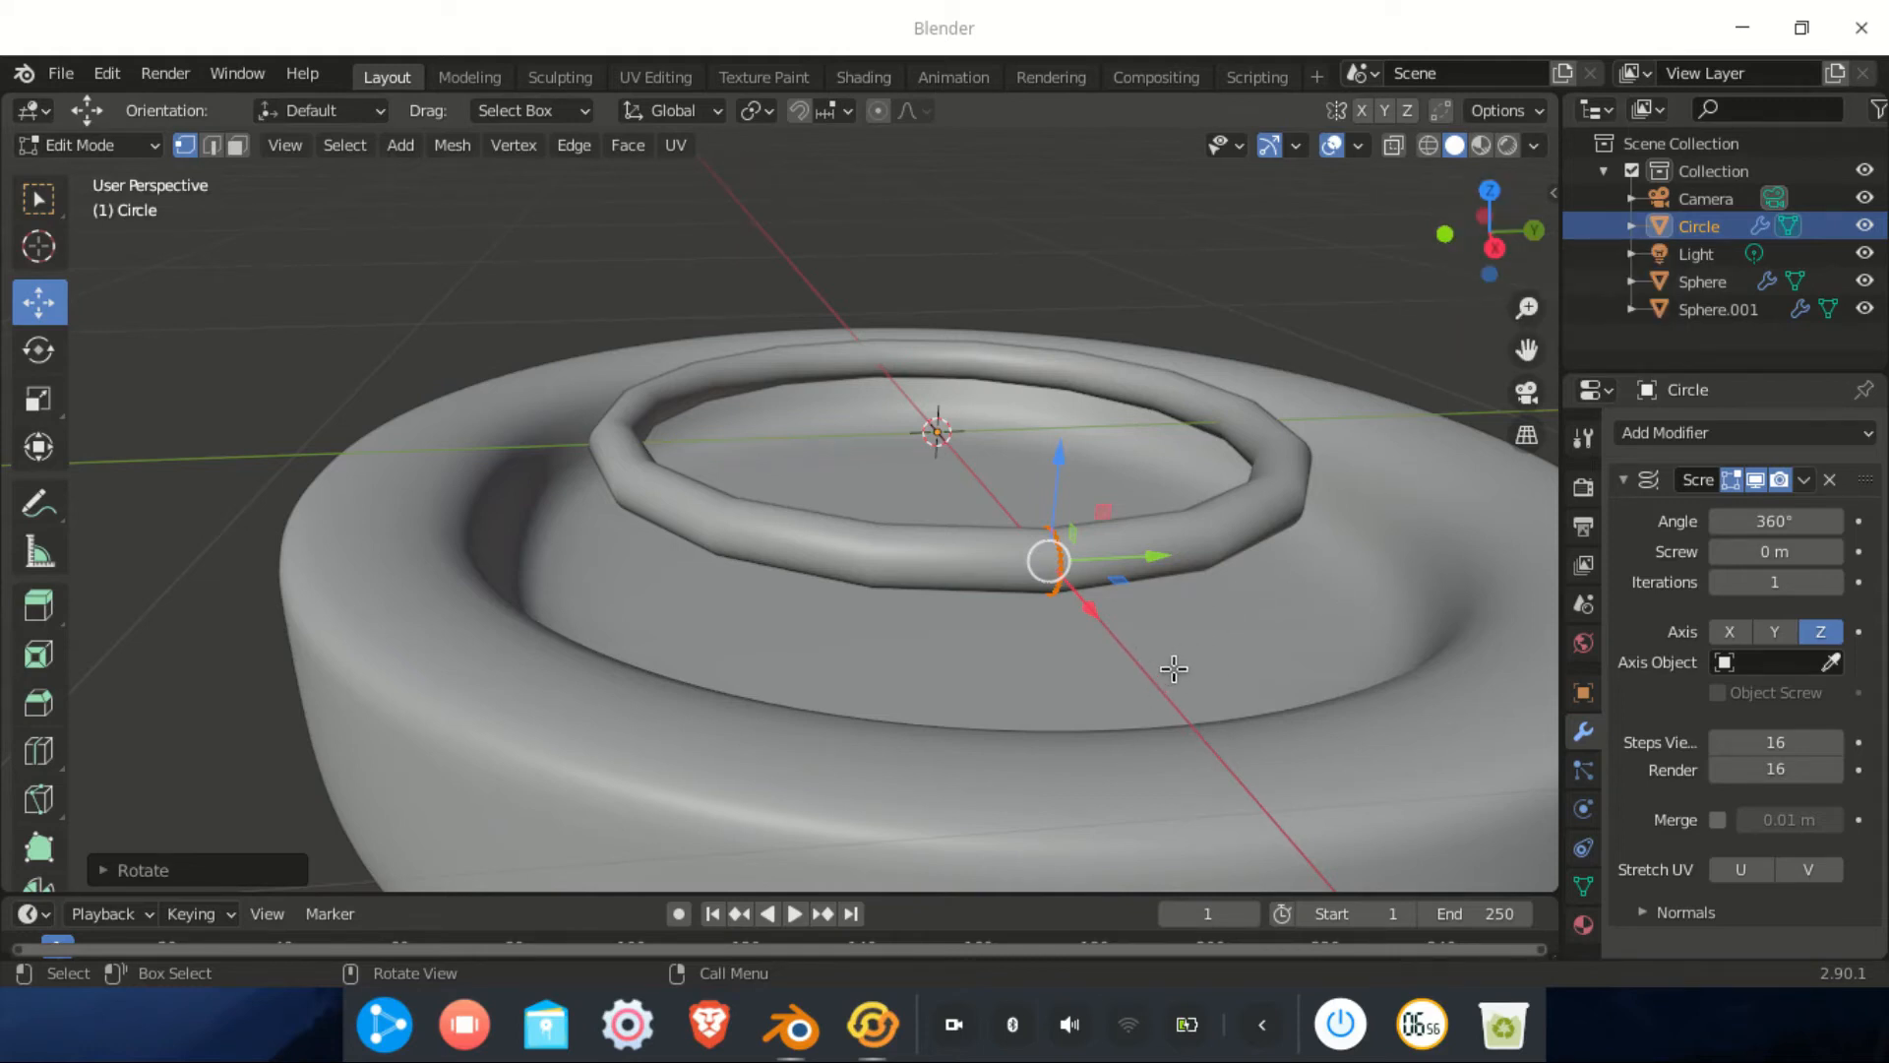
{"action": "middle_click_drag", "start_coordinate": [1159, 665], "coordinate": [1332, 672]}
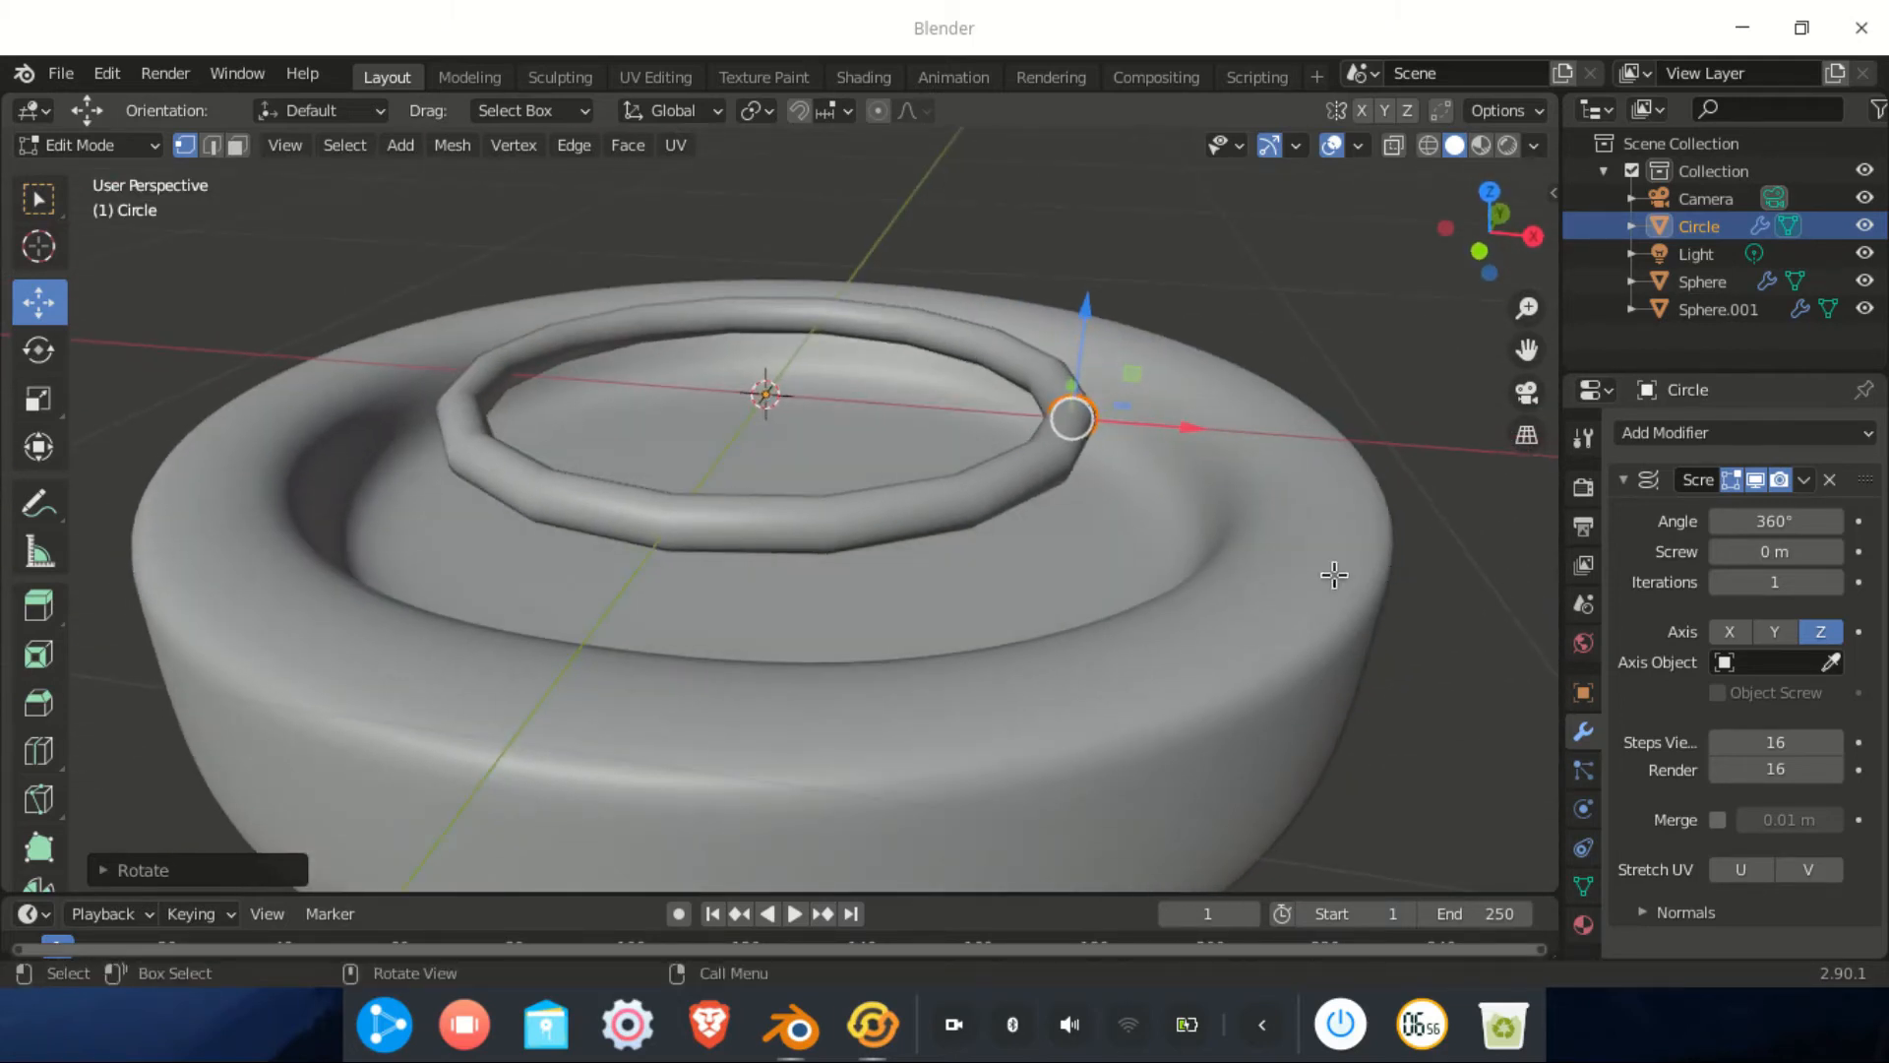
{"action": "scroll", "coordinate": [1108, 450], "scroll_direction": "up", "scroll_amount": 1}
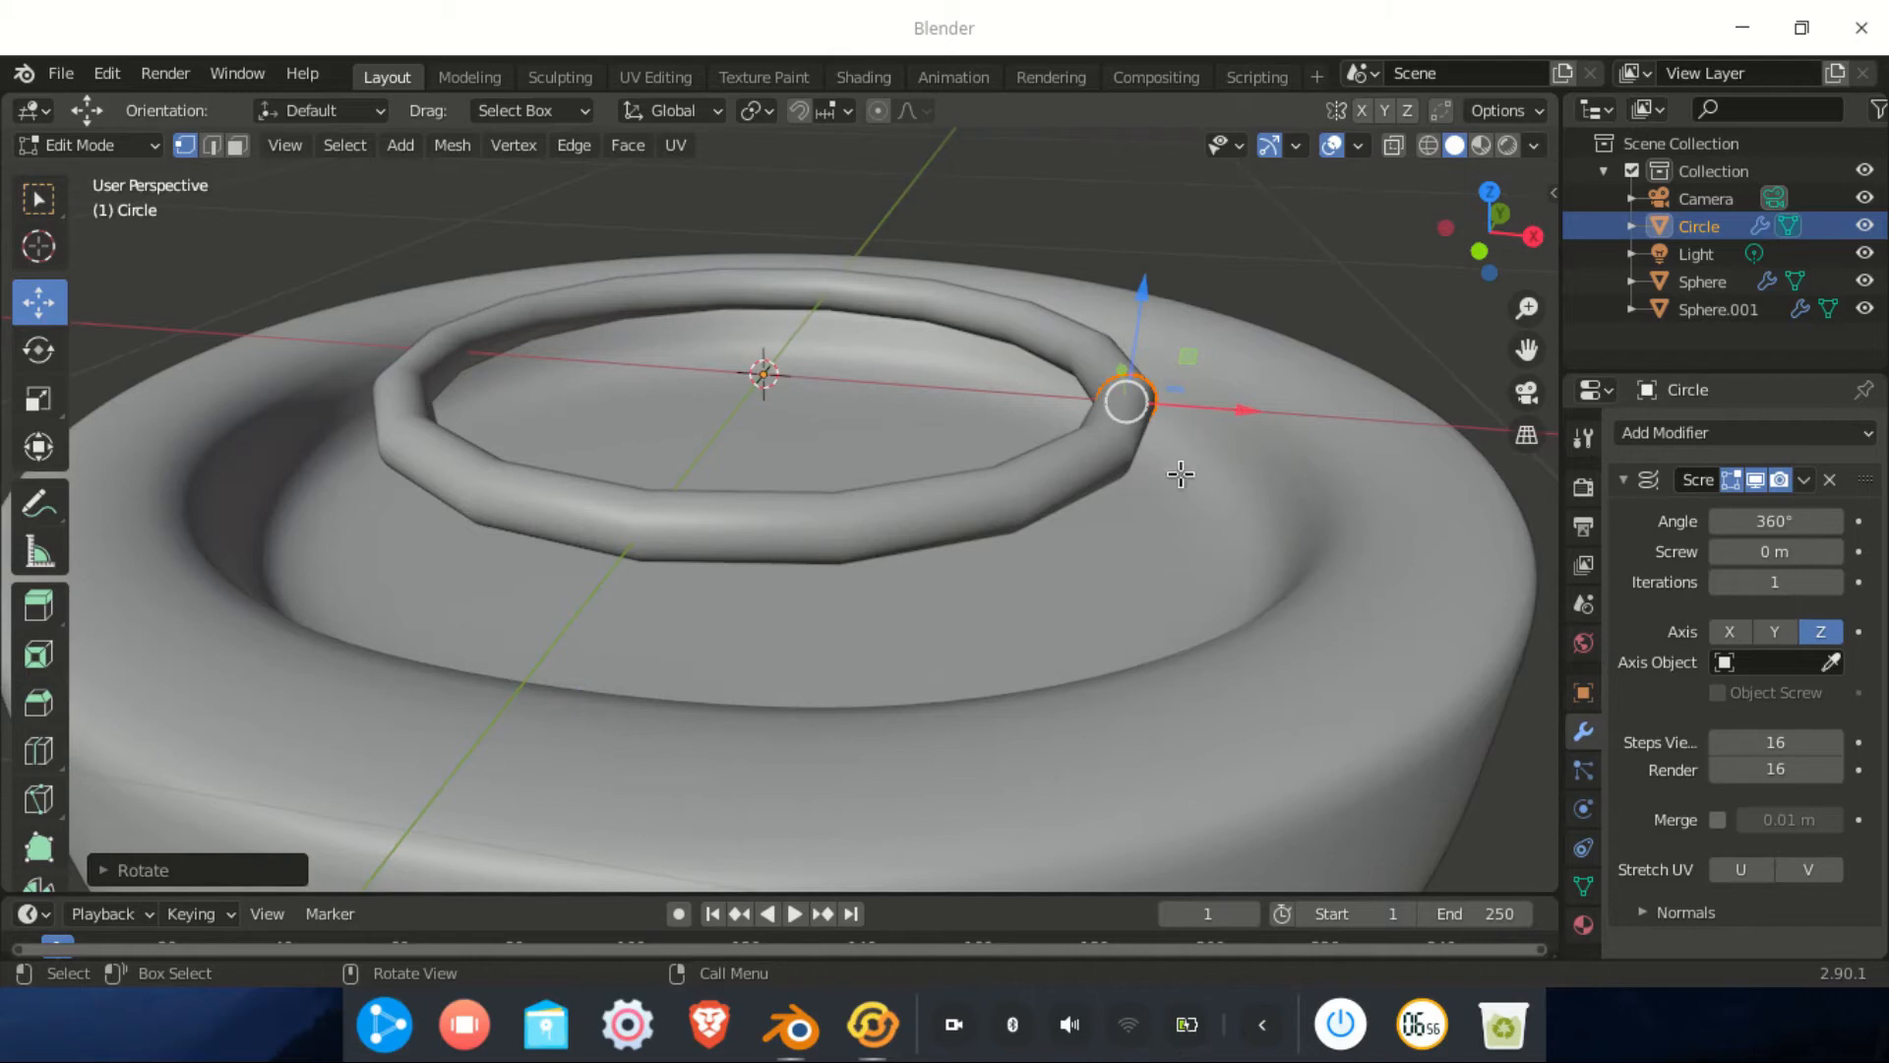
{"action": "key", "text": "s"}
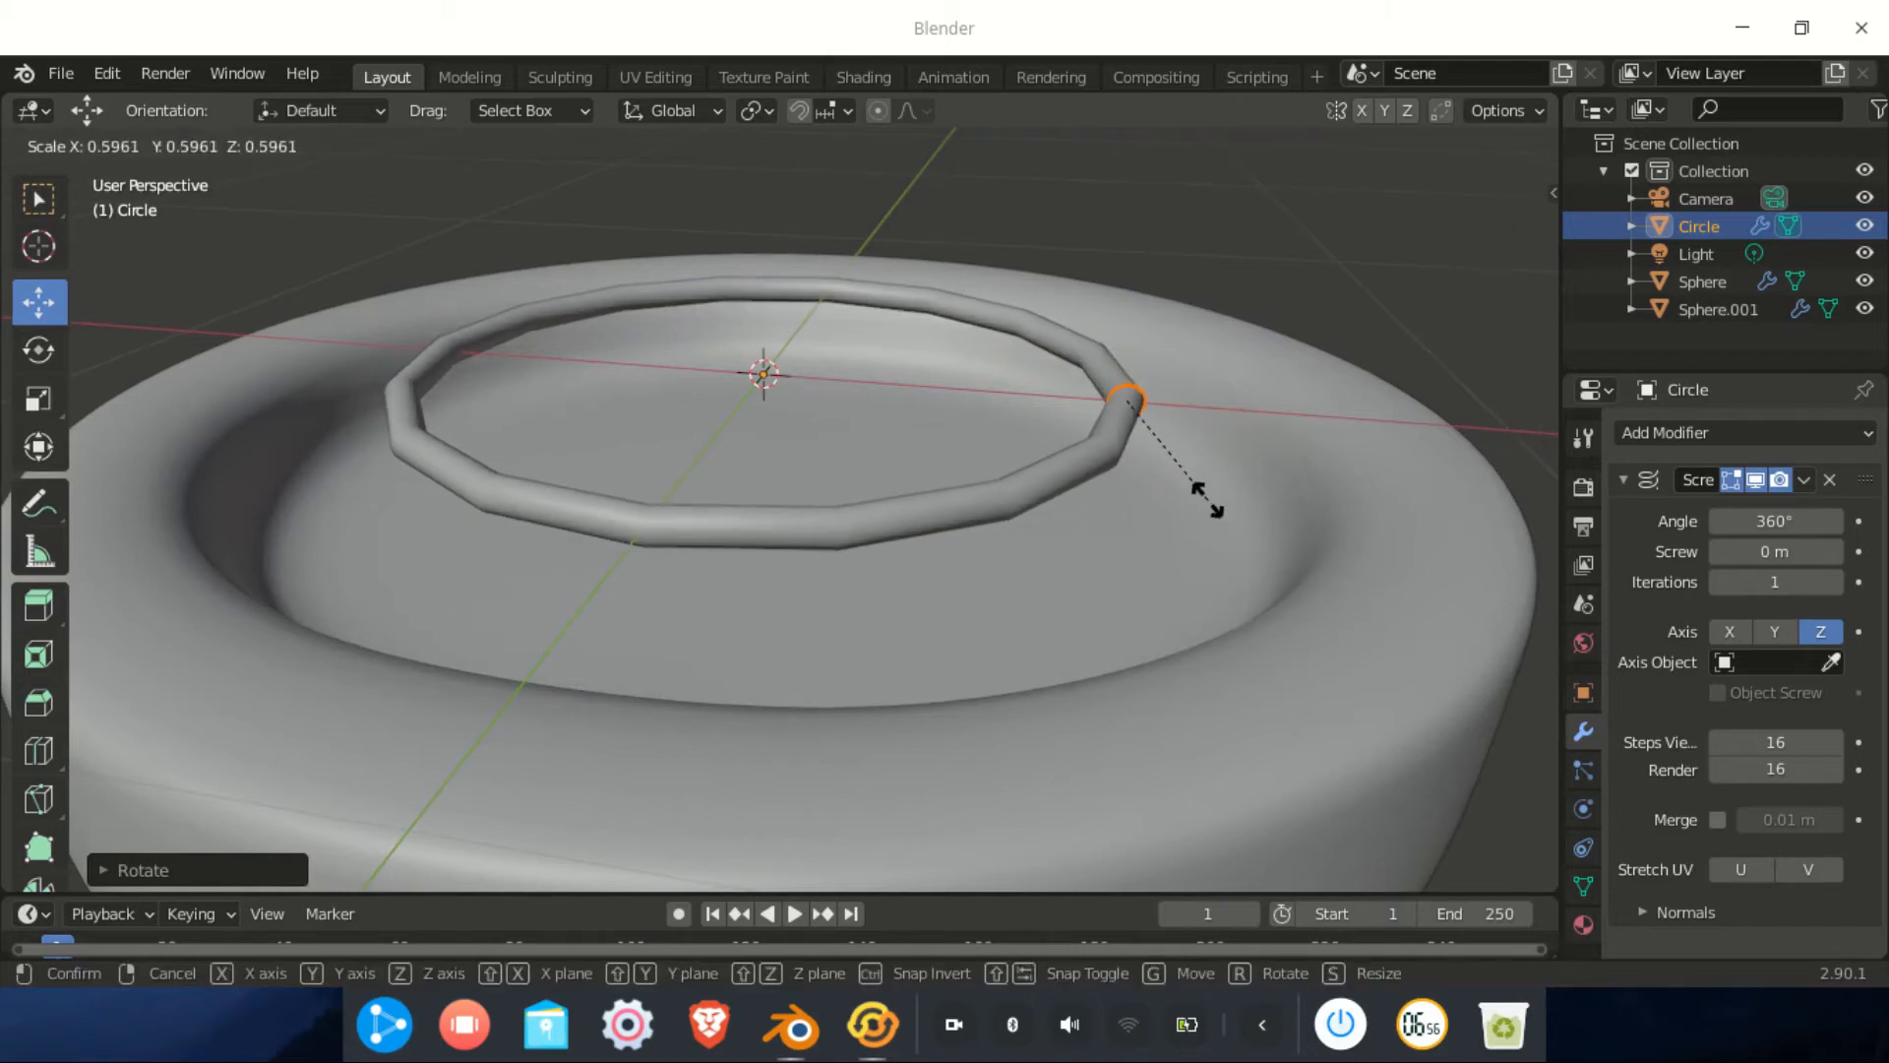
{"action": "left_click", "coordinate": [1208, 502]}
{"action": "left_click_drag", "start_coordinate": [1237, 418], "coordinate": [1223, 468]}
{"action": "middle_click_drag", "start_coordinate": [1223, 468], "coordinate": [1129, 379]}
{"action": "left_click_drag", "start_coordinate": [1093, 300], "coordinate": [1096, 453]}
{"action": "middle_click_drag", "start_coordinate": [1096, 453], "coordinate": [935, 555]}
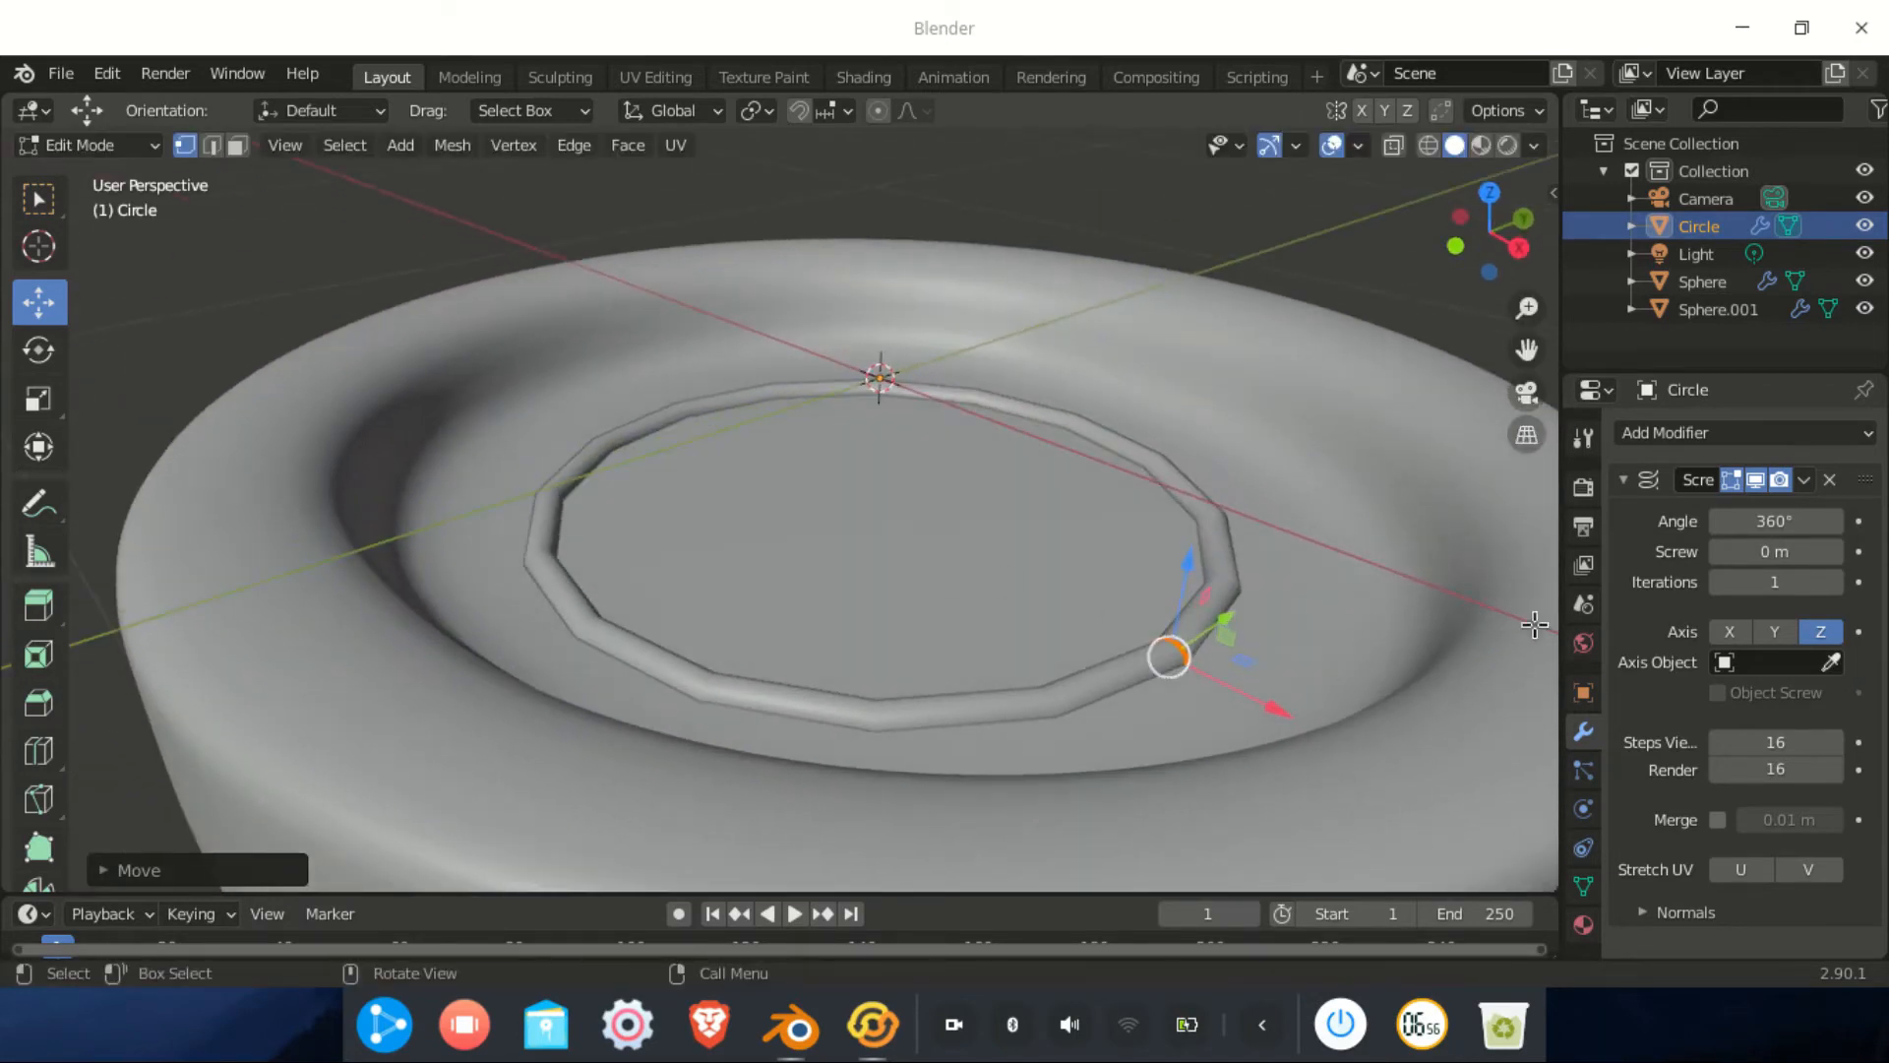
{"action": "middle_click_drag", "start_coordinate": [1142, 679], "coordinate": [1037, 649]}
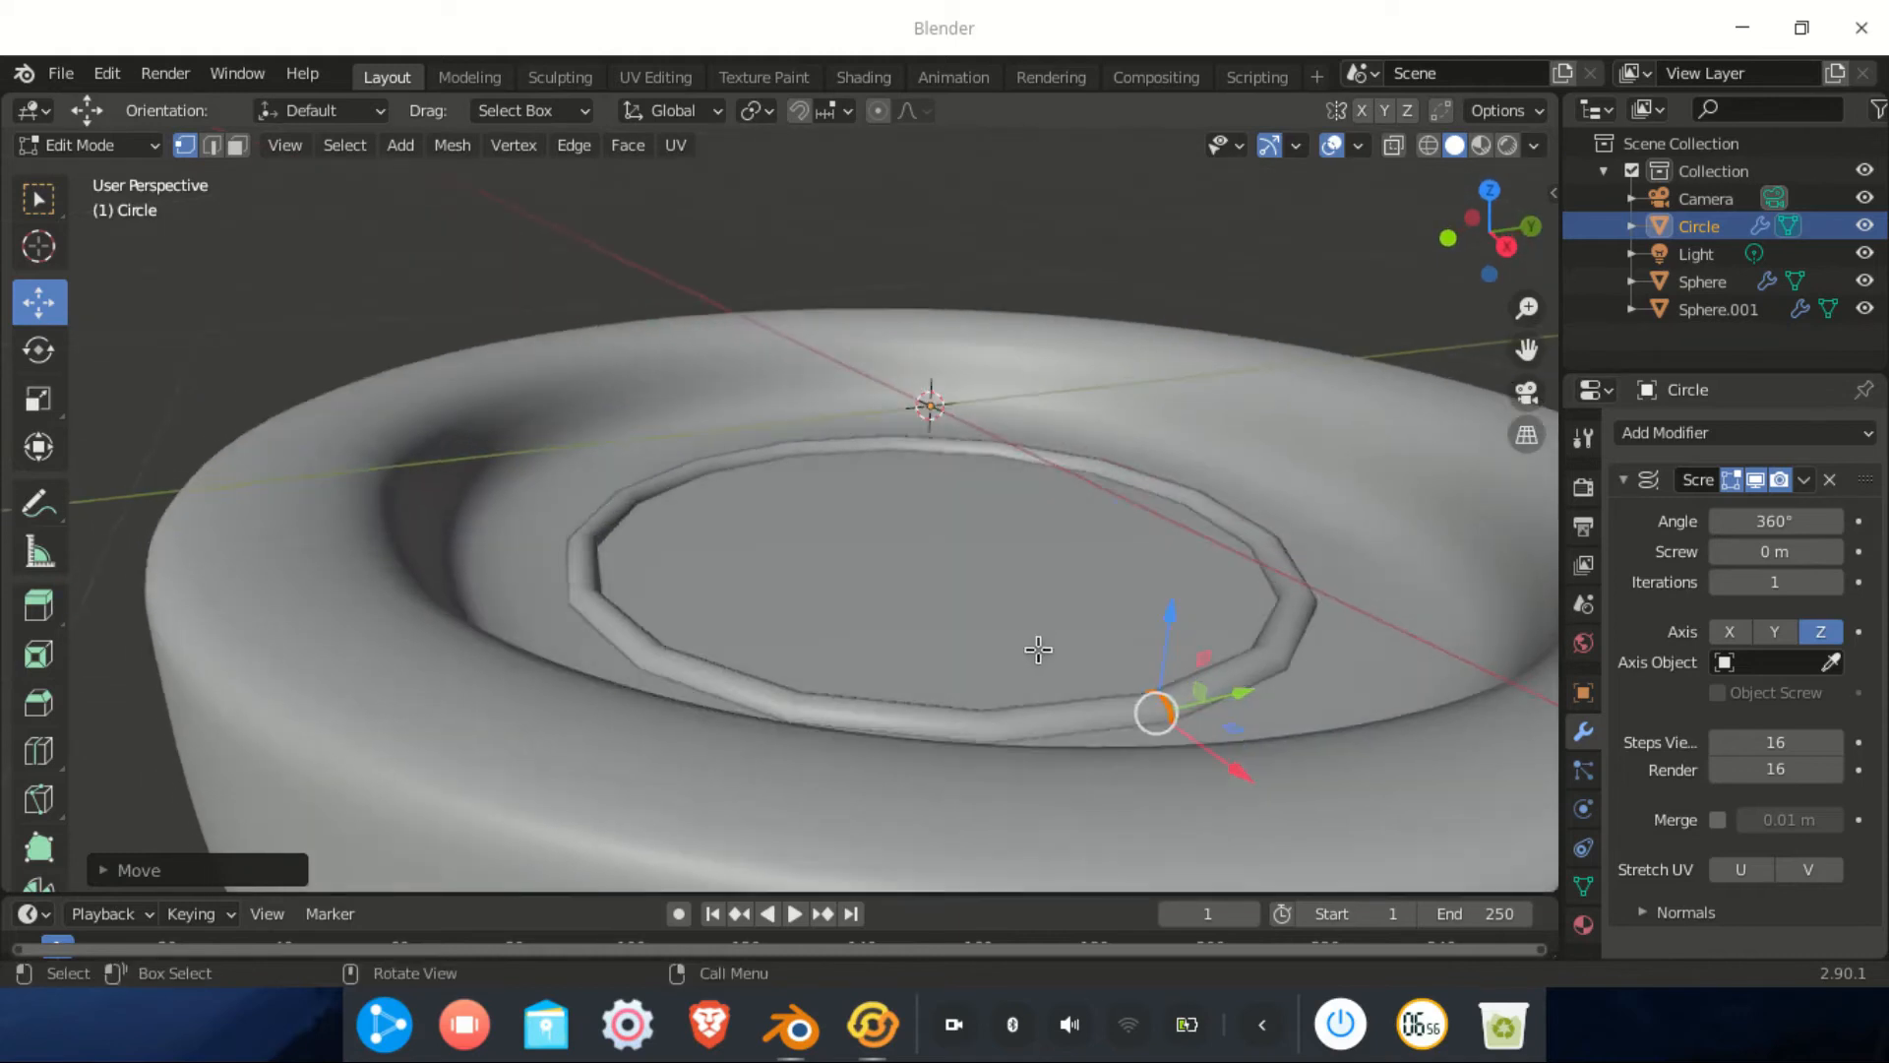
{"action": "scroll", "coordinate": [1037, 650], "scroll_direction": "down", "scroll_amount": 2}
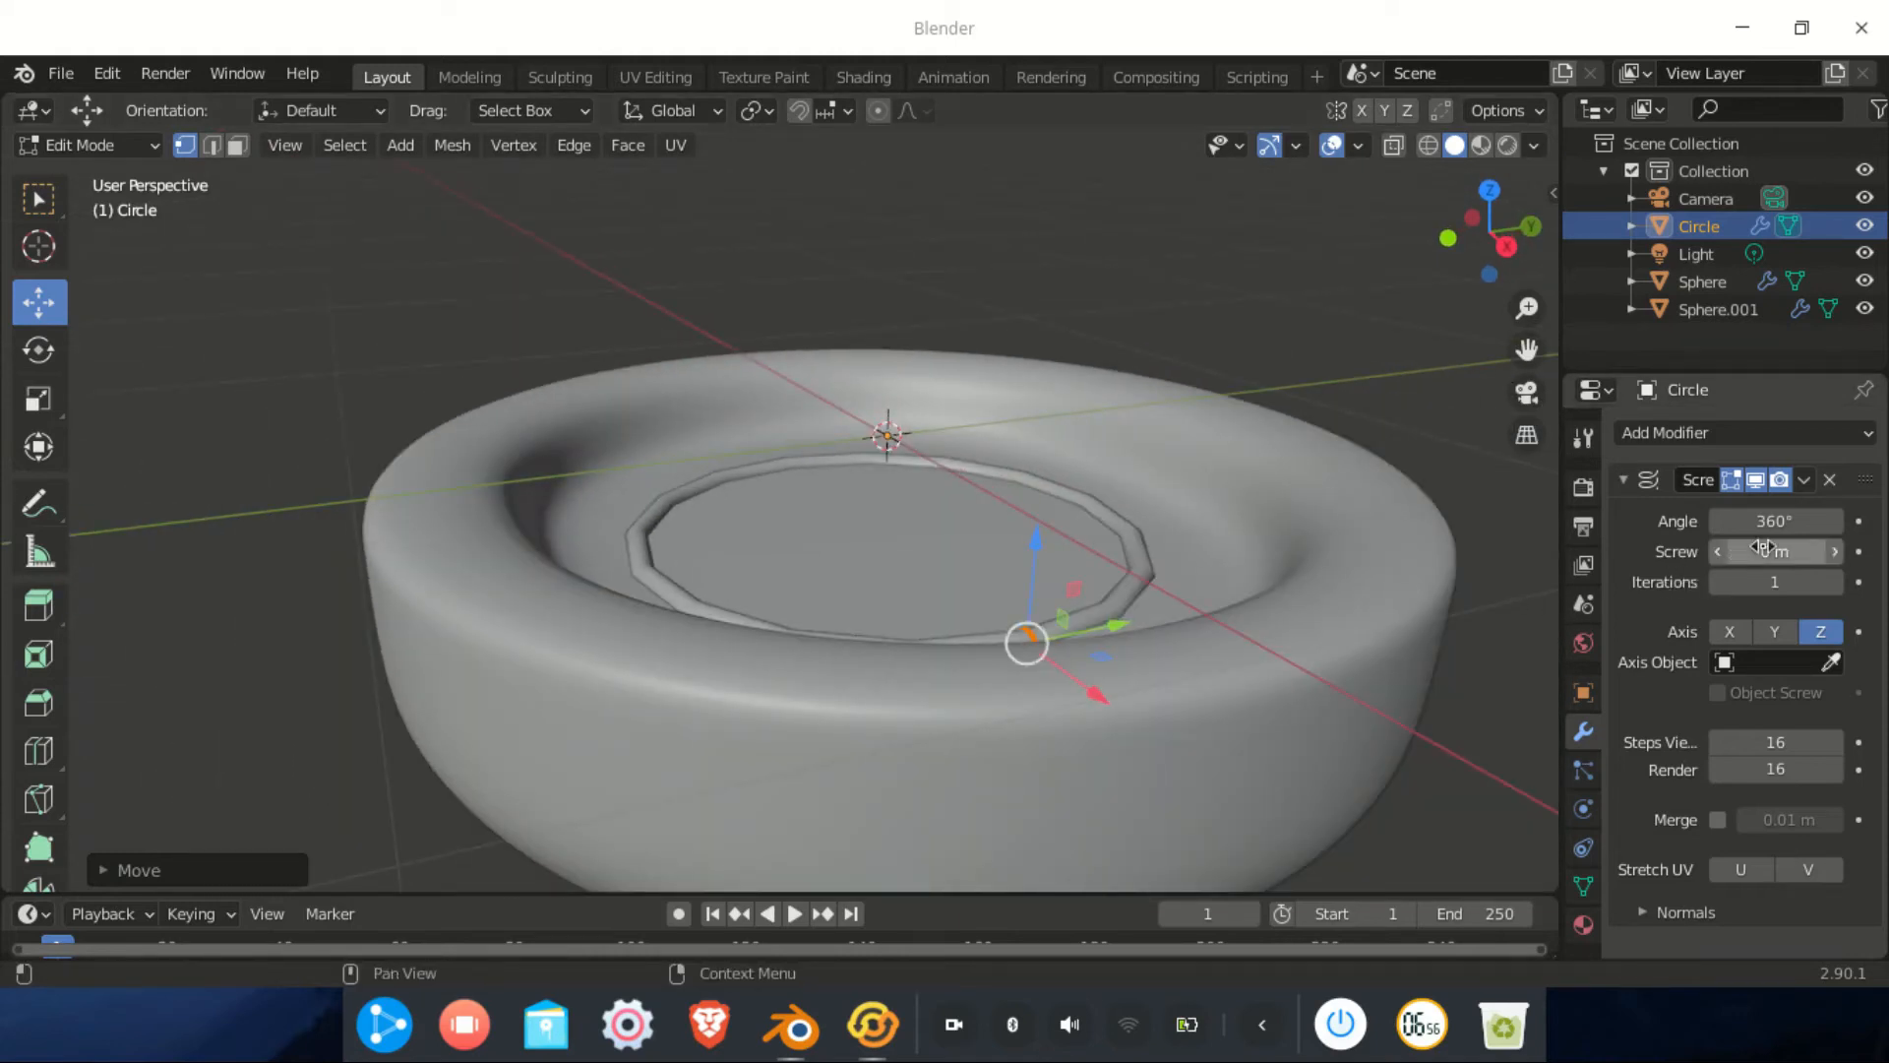
Set the Screw modifier's rise per turn to 0.1 m
{"action": "mouse_move", "coordinate": [1775, 552]}
{"action": "left_mouse_down"}
{"action": "mouse_move", "coordinate": [1830, 552]}
{"action": "mouse_move", "coordinate": [1766, 554]}
{"action": "left_mouse_up"}
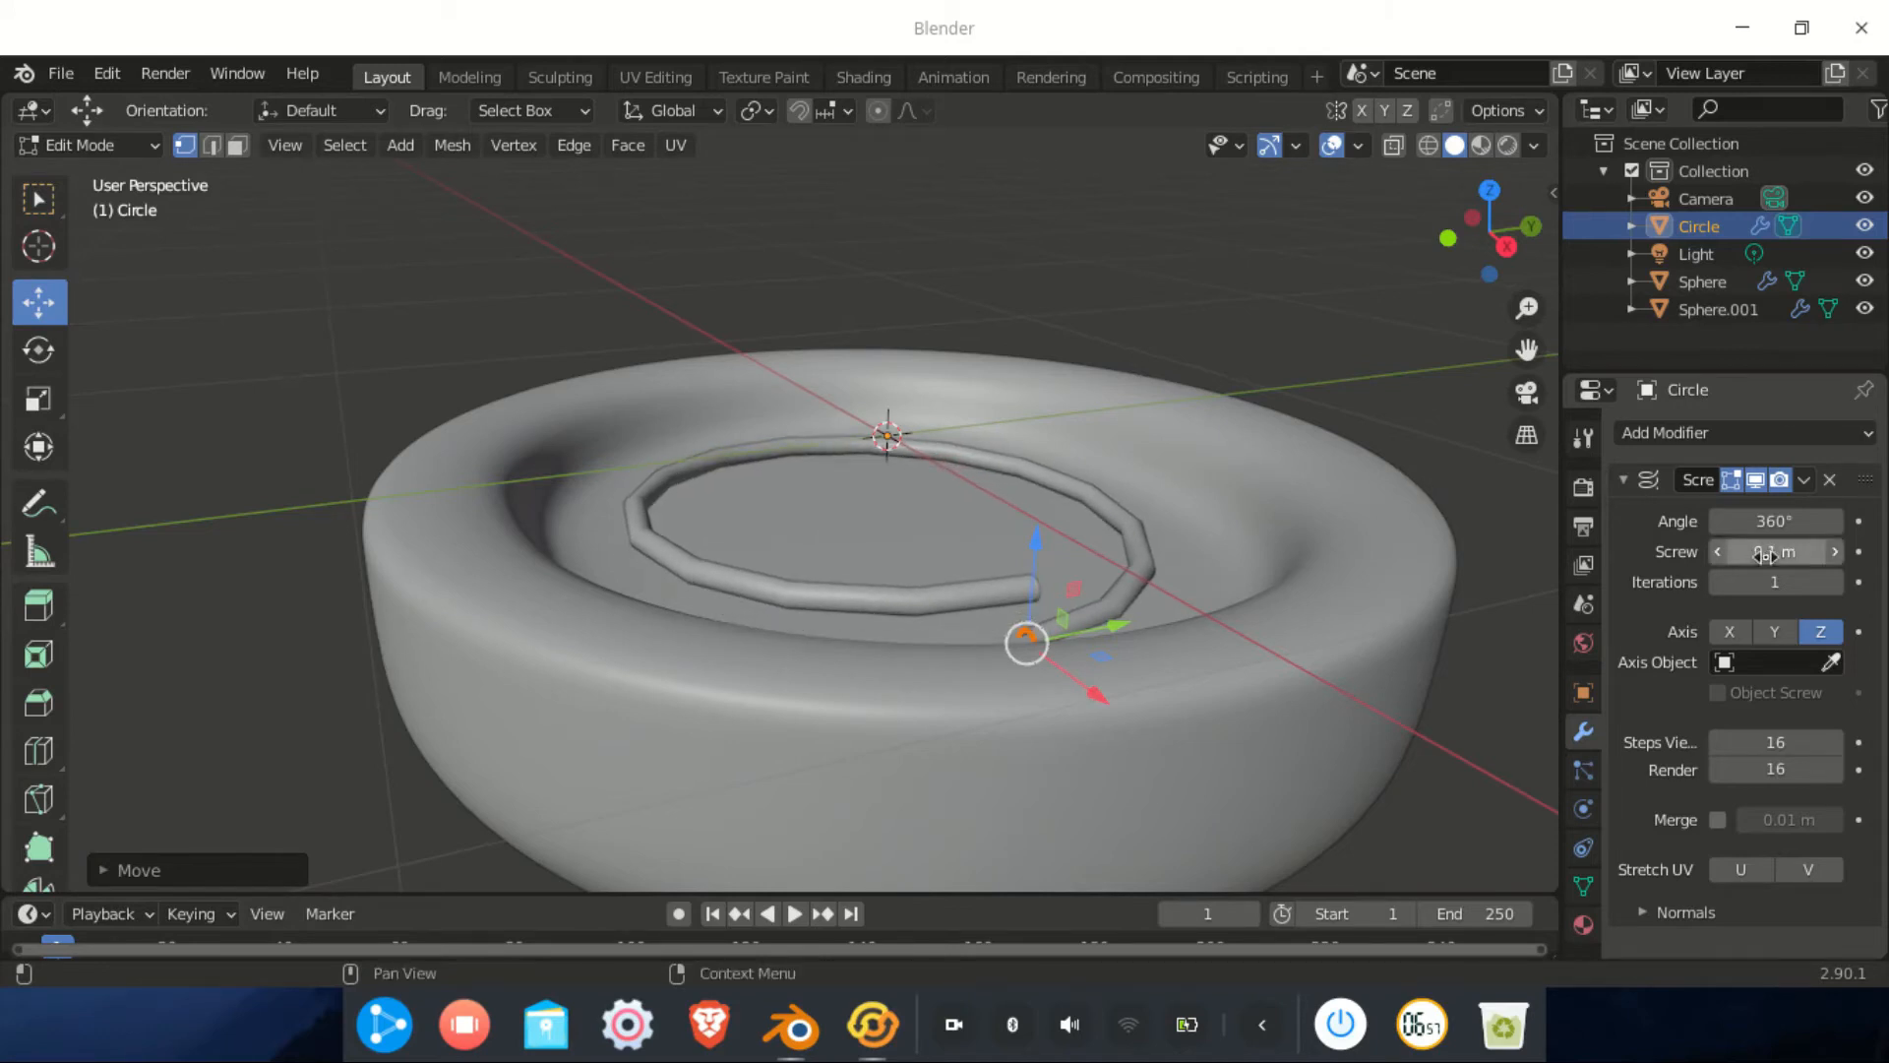
{"action": "scroll", "coordinate": [983, 645], "scroll_direction": "down", "scroll_amount": 3}
{"action": "middle_click_drag", "start_coordinate": [983, 645], "coordinate": [1159, 572]}
{"action": "scroll", "coordinate": [1294, 574], "scroll_direction": "down", "scroll_amount": 3}
{"action": "scroll", "coordinate": [1164, 540], "scroll_direction": "down", "scroll_amount": 4}
{"action": "scroll", "coordinate": [751, 546], "scroll_direction": "up", "scroll_amount": 3}
{"action": "middle_click_drag", "start_coordinate": [751, 546], "coordinate": [797, 516]}
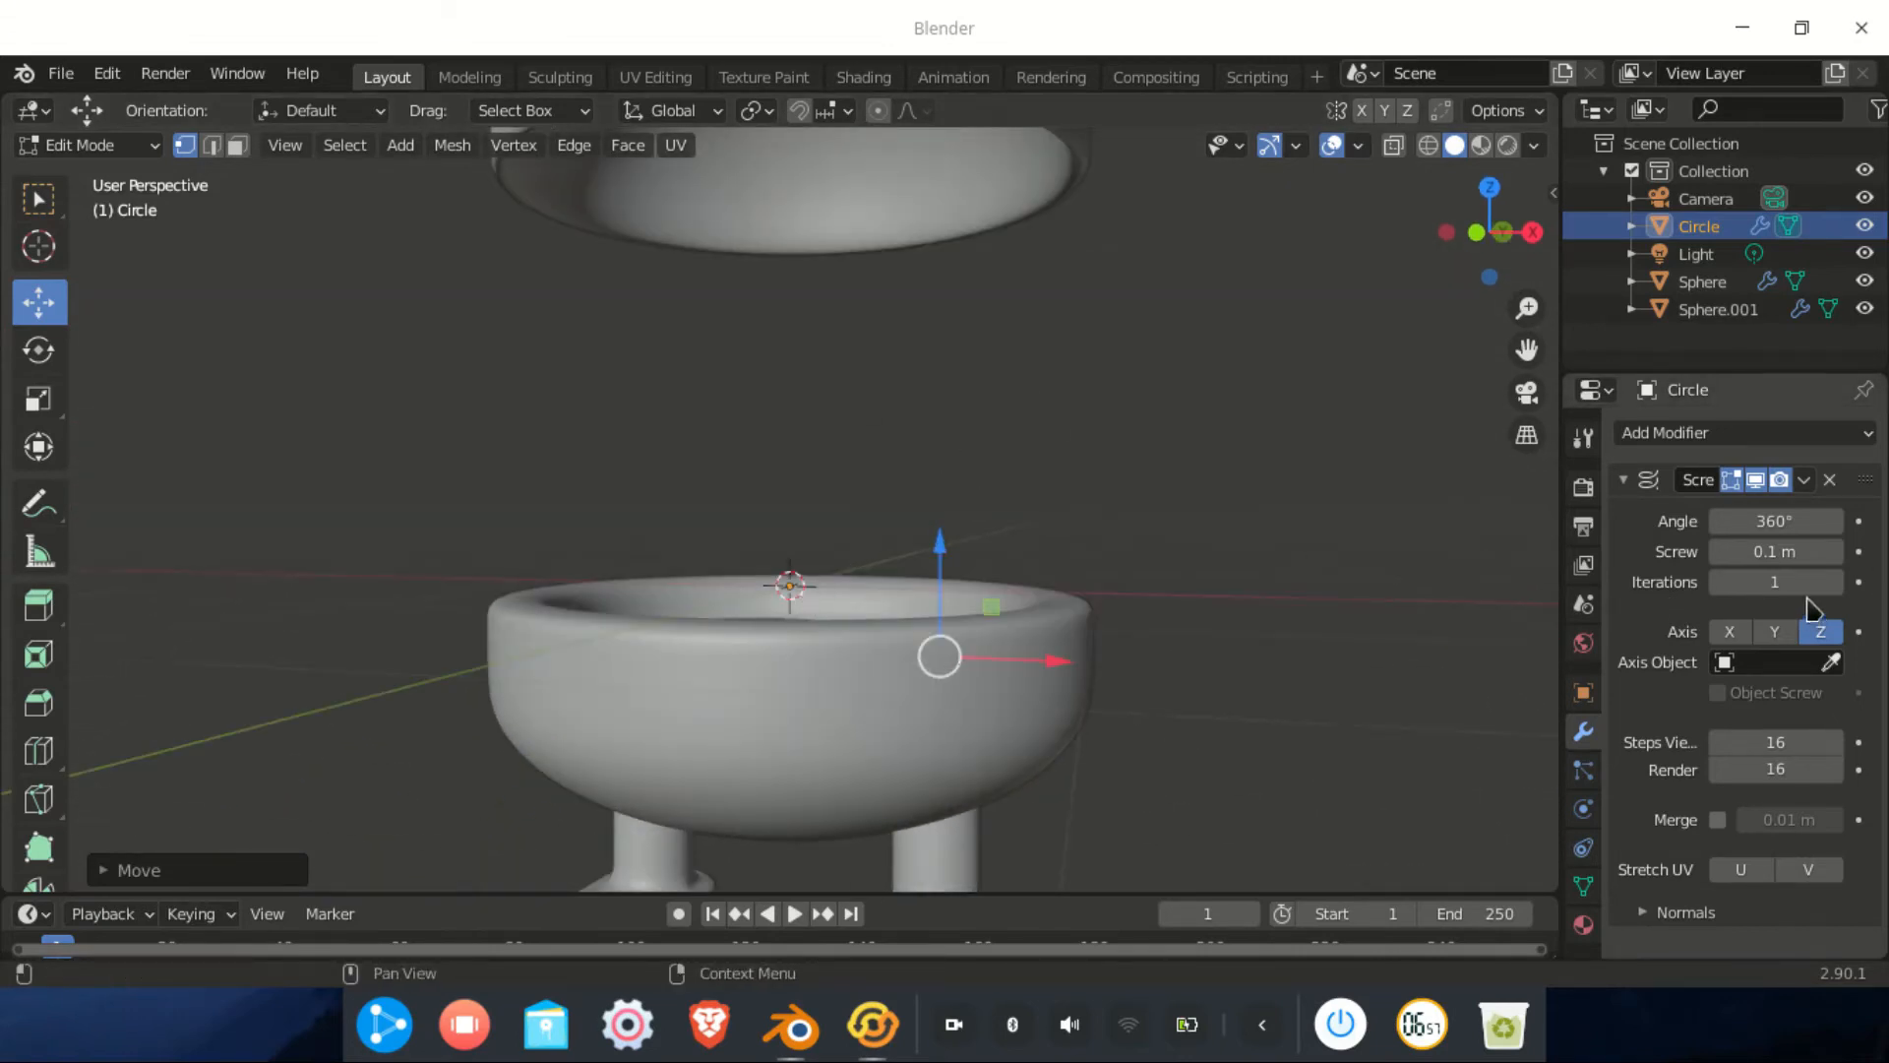
Increase the Screw modifier's Iterations to 21 so the spring reaches the dome
{"action": "left_click", "coordinate": [1834, 581]}
{"action": "left_click", "coordinate": [1831, 586]}
{"action": "left_click", "coordinate": [1831, 586]}
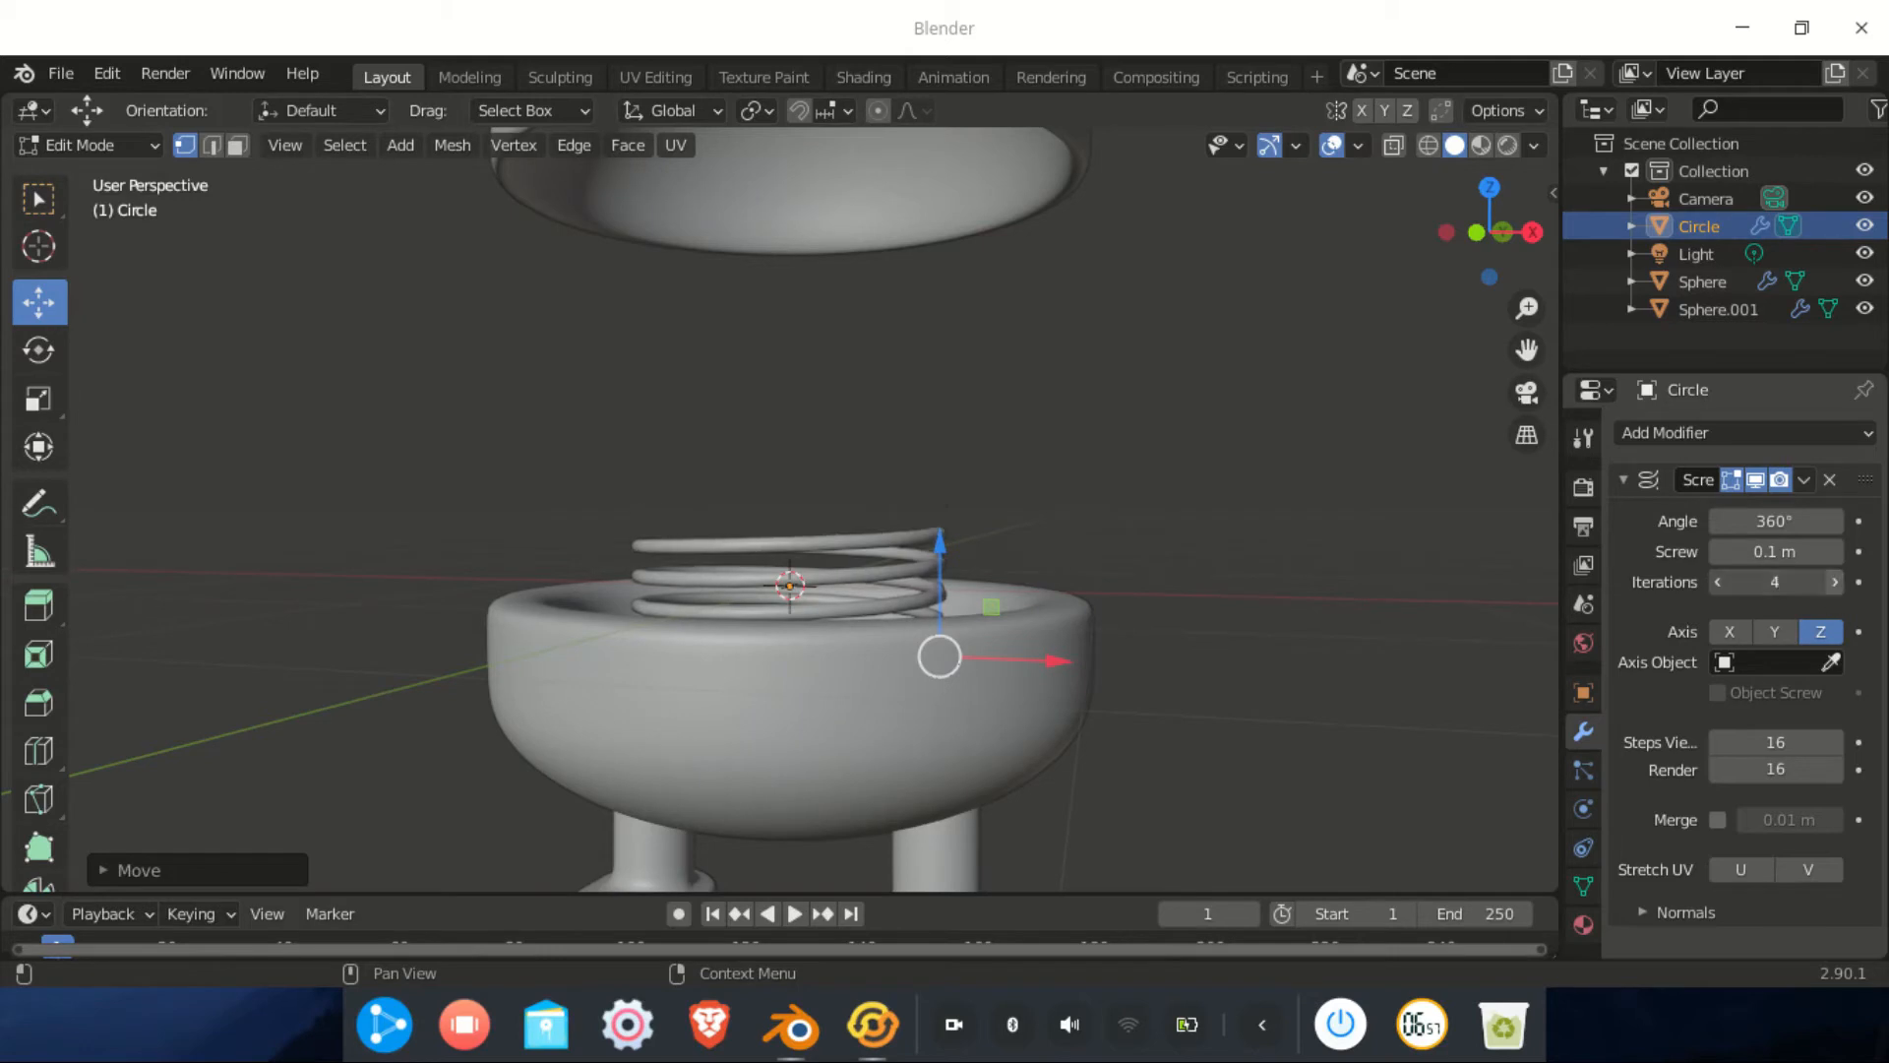
{"action": "double_click", "coordinate": [1831, 586]}
{"action": "left_click", "coordinate": [1831, 587]}
{"action": "left_click", "coordinate": [1831, 586]}
{"action": "left_click", "coordinate": [1831, 586]}
{"action": "double_click", "coordinate": [1831, 586]}
{"action": "left_click", "coordinate": [1831, 587]}
{"action": "double_click", "coordinate": [1832, 587]}
{"action": "left_click", "coordinate": [1831, 586]}
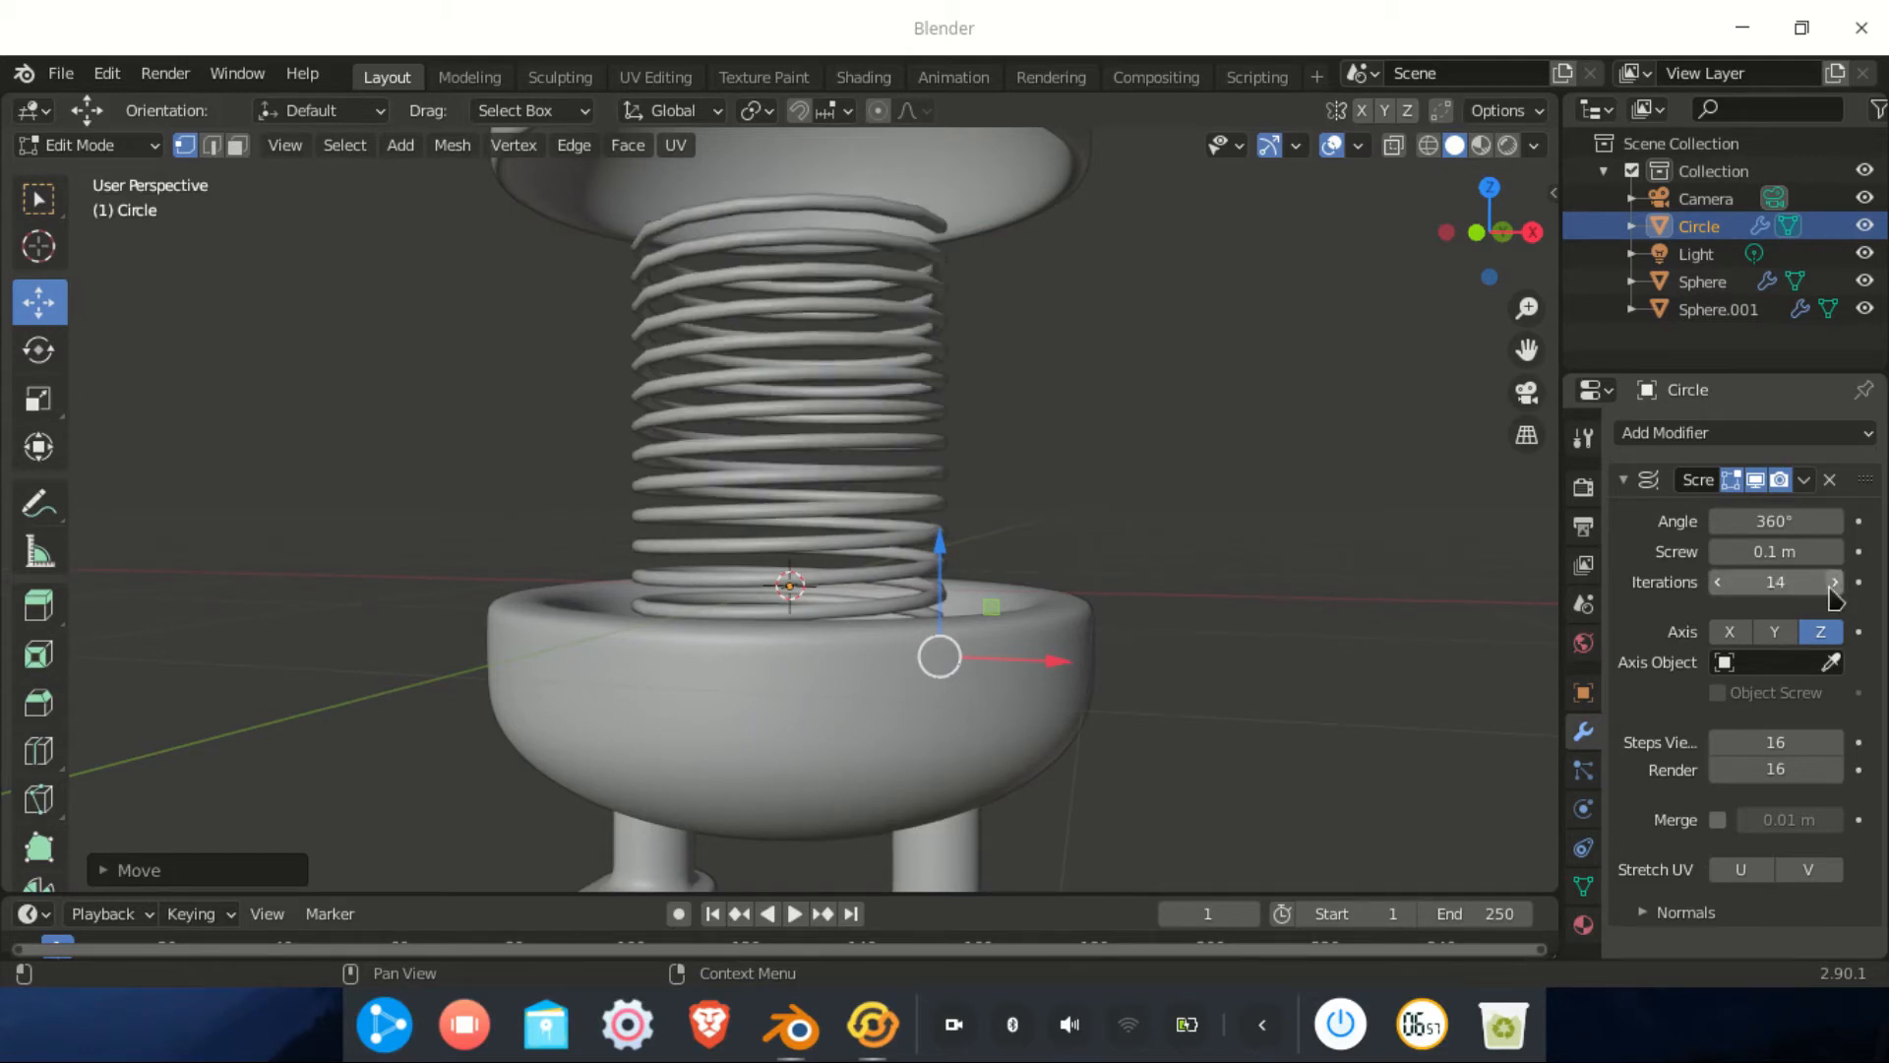
{"action": "double_click", "coordinate": [1831, 586]}
{"action": "left_click", "coordinate": [1831, 587]}
{"action": "double_click", "coordinate": [1831, 586]}
{"action": "left_click", "coordinate": [1831, 587]}
Nudge the spring's profile vertices slightly down along Z
{"action": "middle_click_drag", "start_coordinate": [1181, 610], "coordinate": [928, 751]}
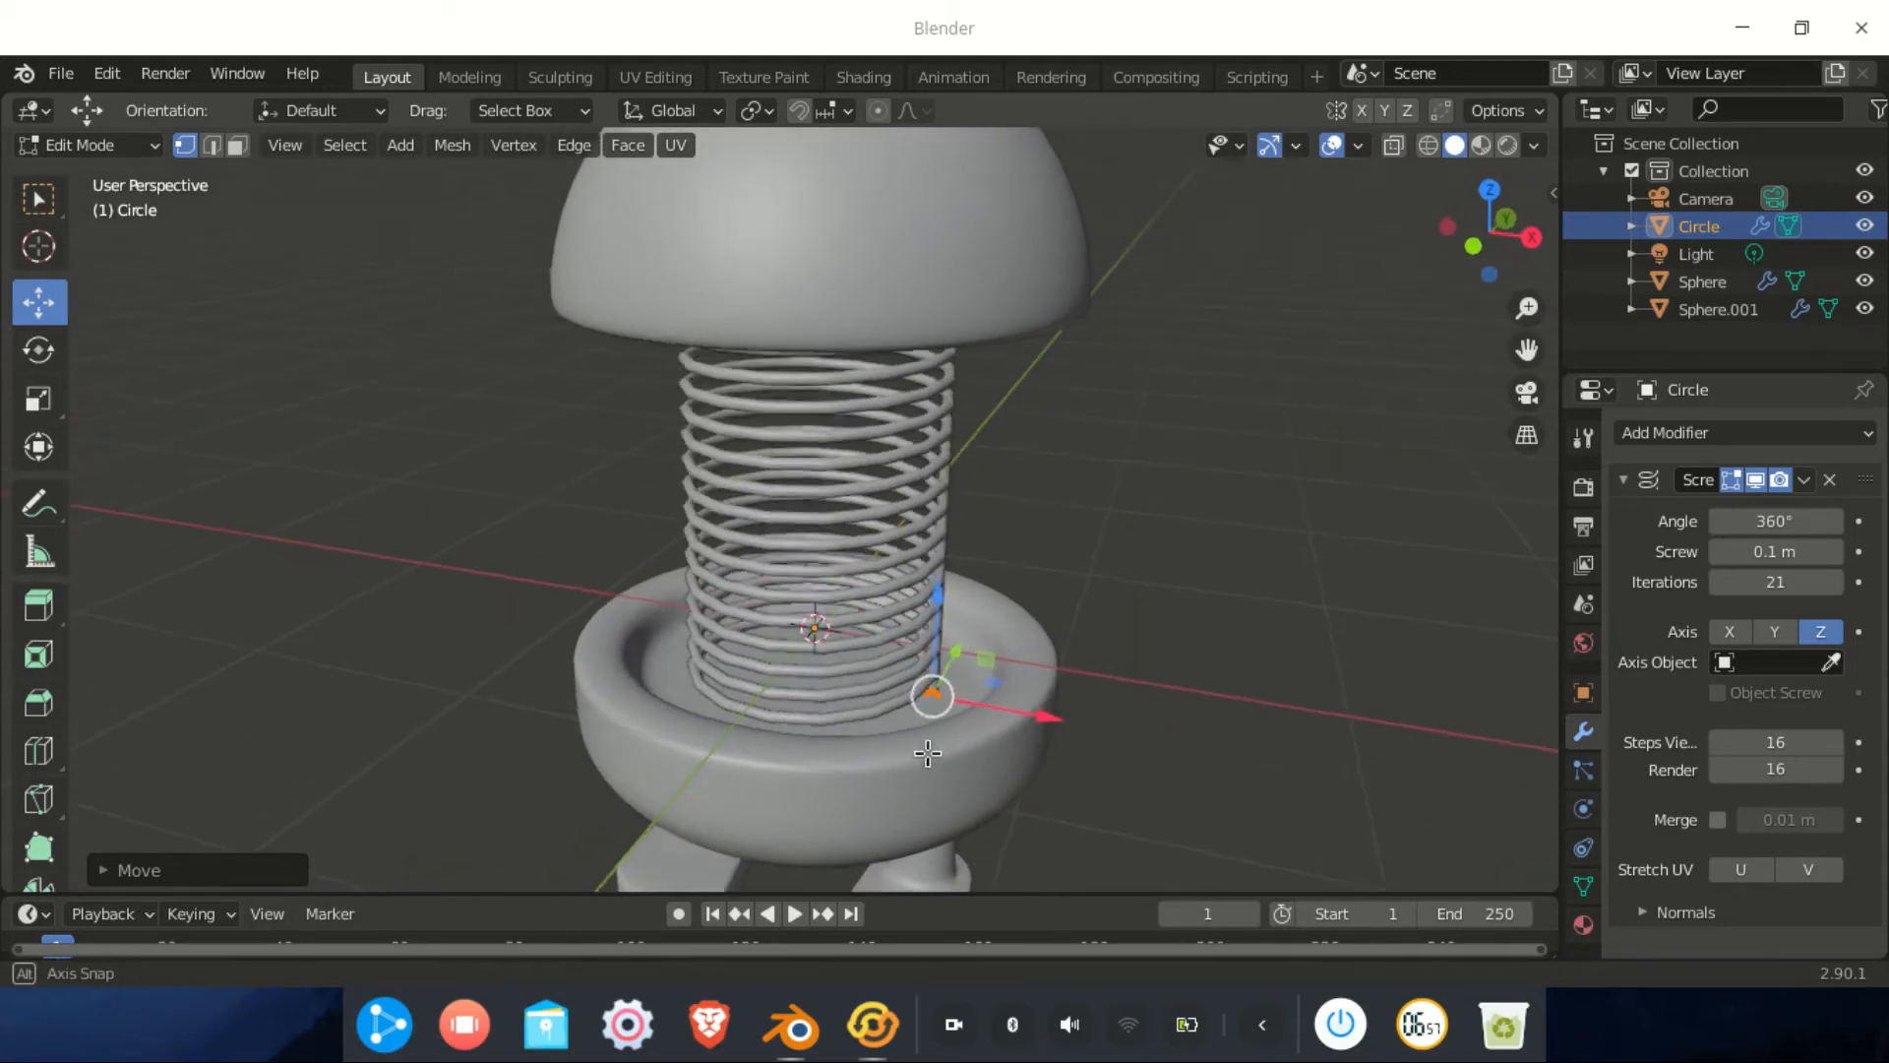
{"action": "scroll", "coordinate": [936, 730], "scroll_direction": "up", "scroll_amount": 3}
{"action": "left_click_drag", "start_coordinate": [997, 677], "coordinate": [996, 687]}
{"action": "mouse_move", "coordinate": [979, 772]}
{"action": "middle_mouse_down"}
{"action": "mouse_move", "coordinate": [882, 721]}
{"action": "mouse_move", "coordinate": [976, 720]}
{"action": "mouse_move", "coordinate": [974, 771]}
{"action": "middle_mouse_up"}
{"action": "scroll", "coordinate": [950, 755], "scroll_direction": "down", "scroll_amount": 2}
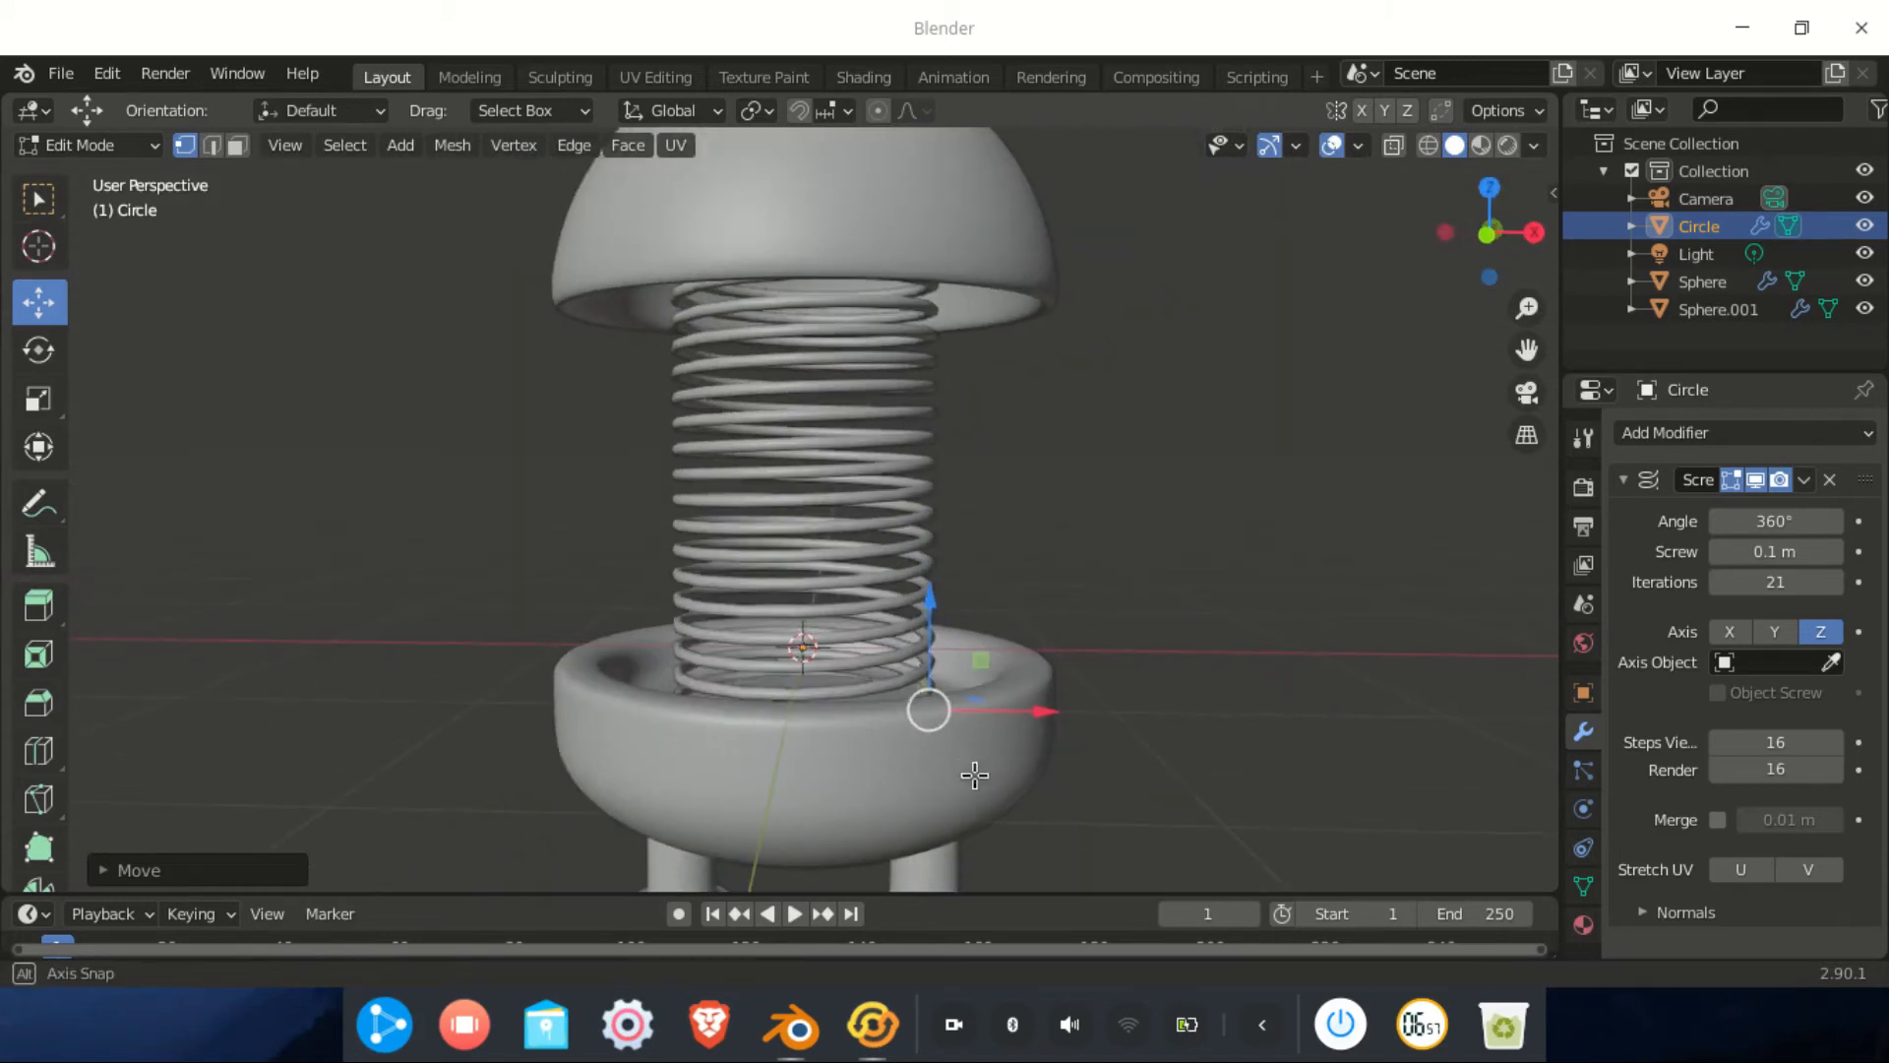
Switch to Object Mode and zoom out to show the bowl, spring neck and dome
{"action": "left_click", "coordinate": [147, 146]}
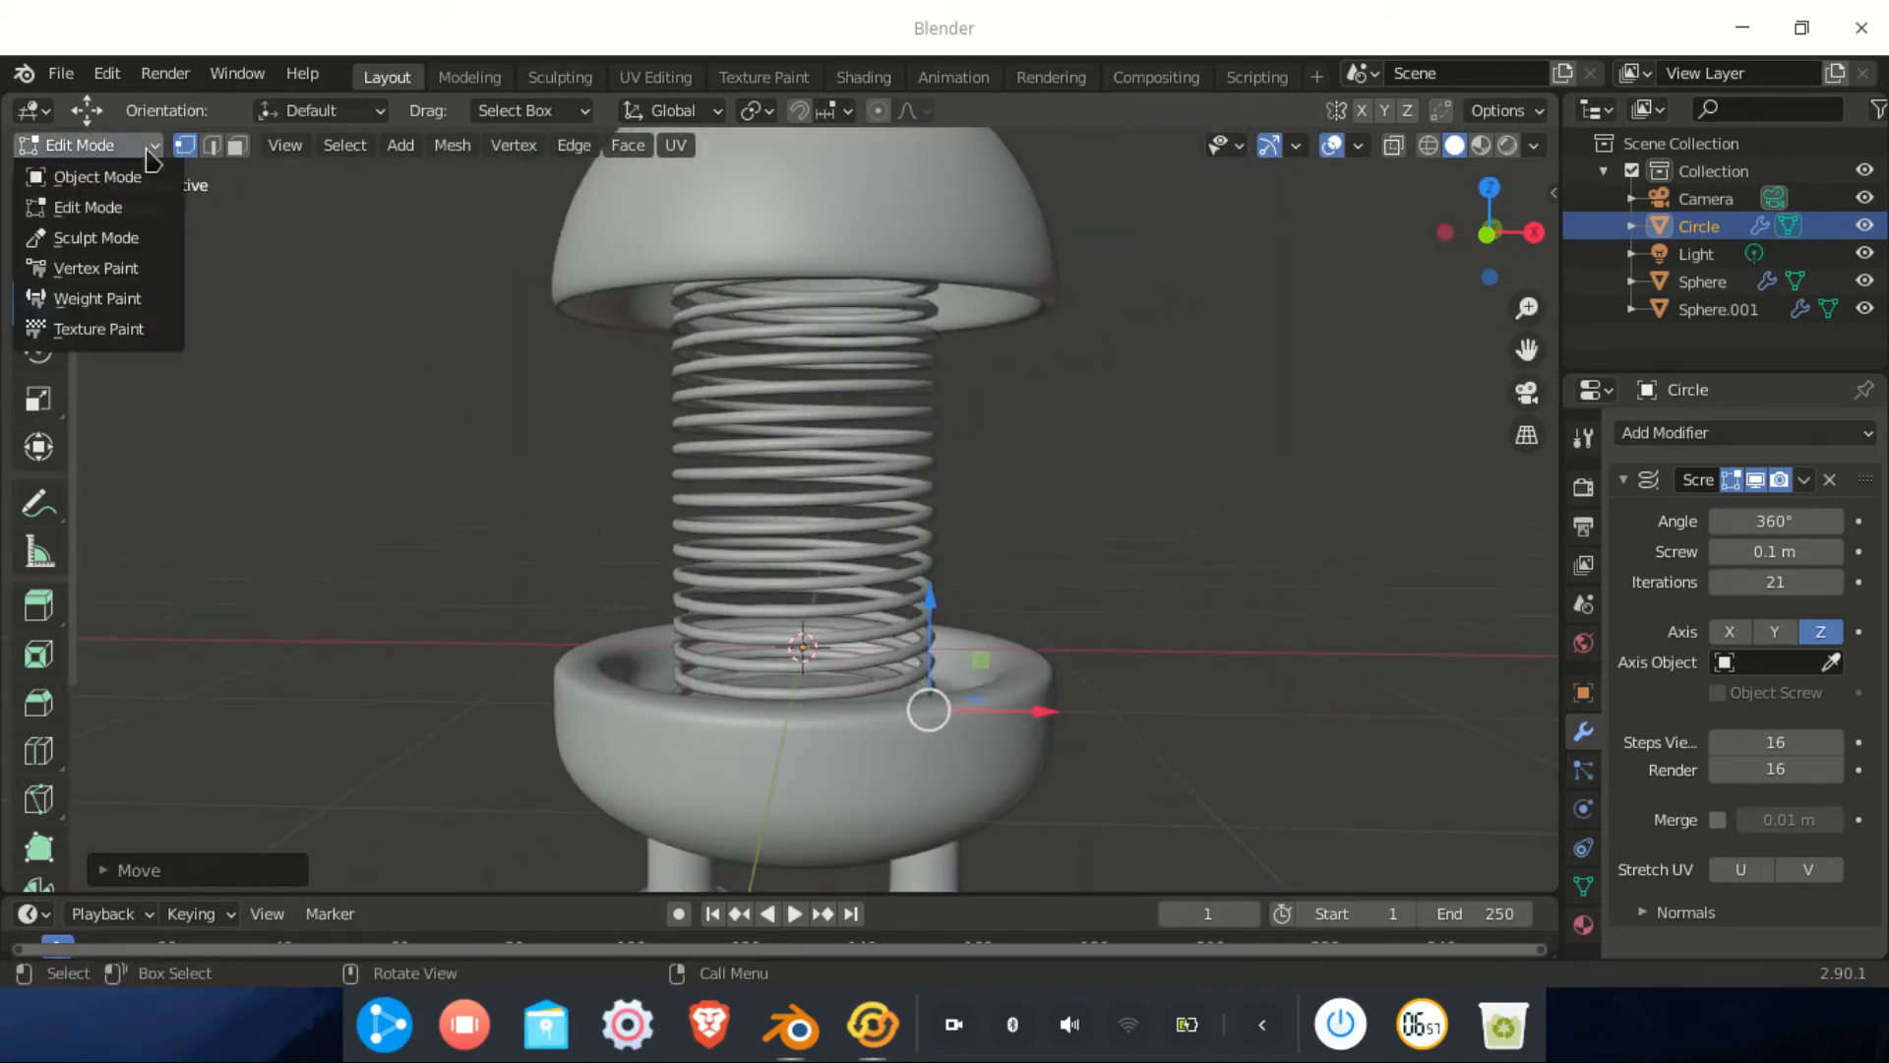
{"action": "left_click", "coordinate": [148, 177]}
{"action": "scroll", "coordinate": [785, 443], "scroll_direction": "down", "scroll_amount": 4}
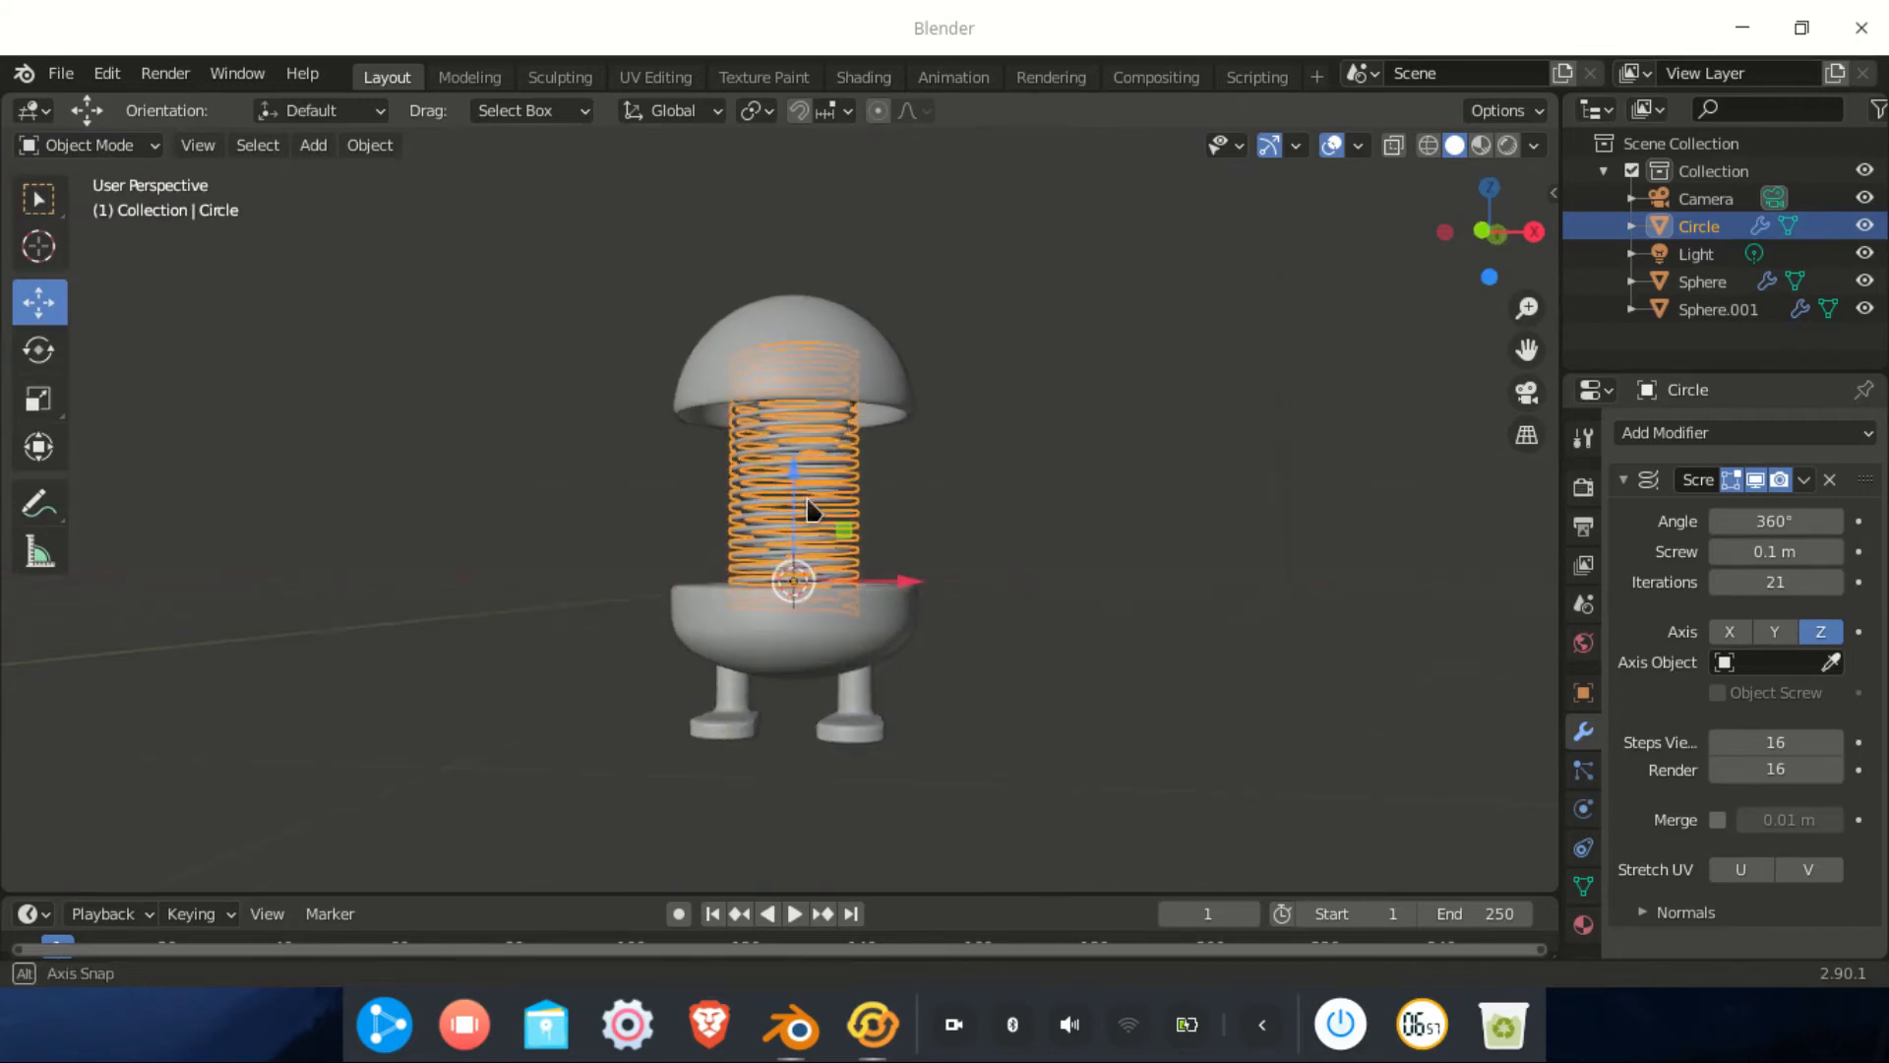
{"action": "scroll", "coordinate": [795, 463], "scroll_direction": "up", "scroll_amount": 4}
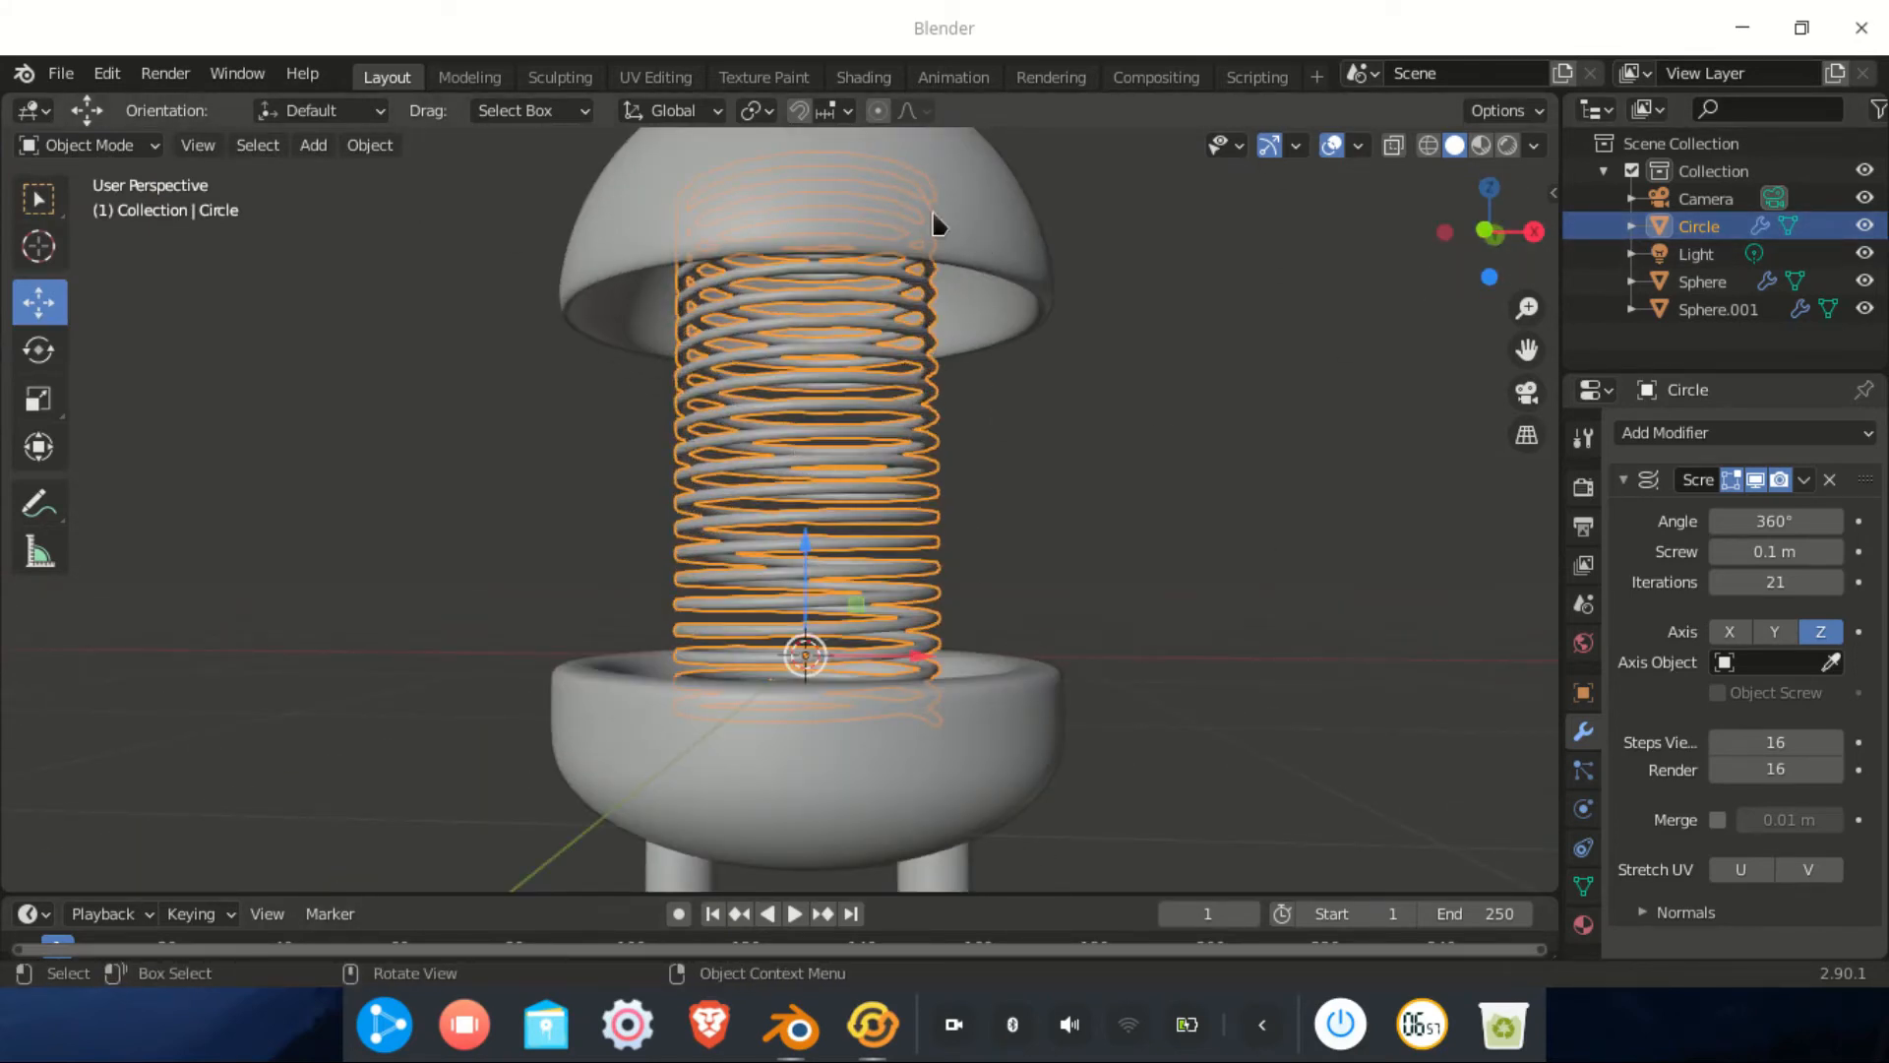
{"action": "scroll", "coordinate": [1022, 592], "scroll_direction": "down", "scroll_amount": 3}
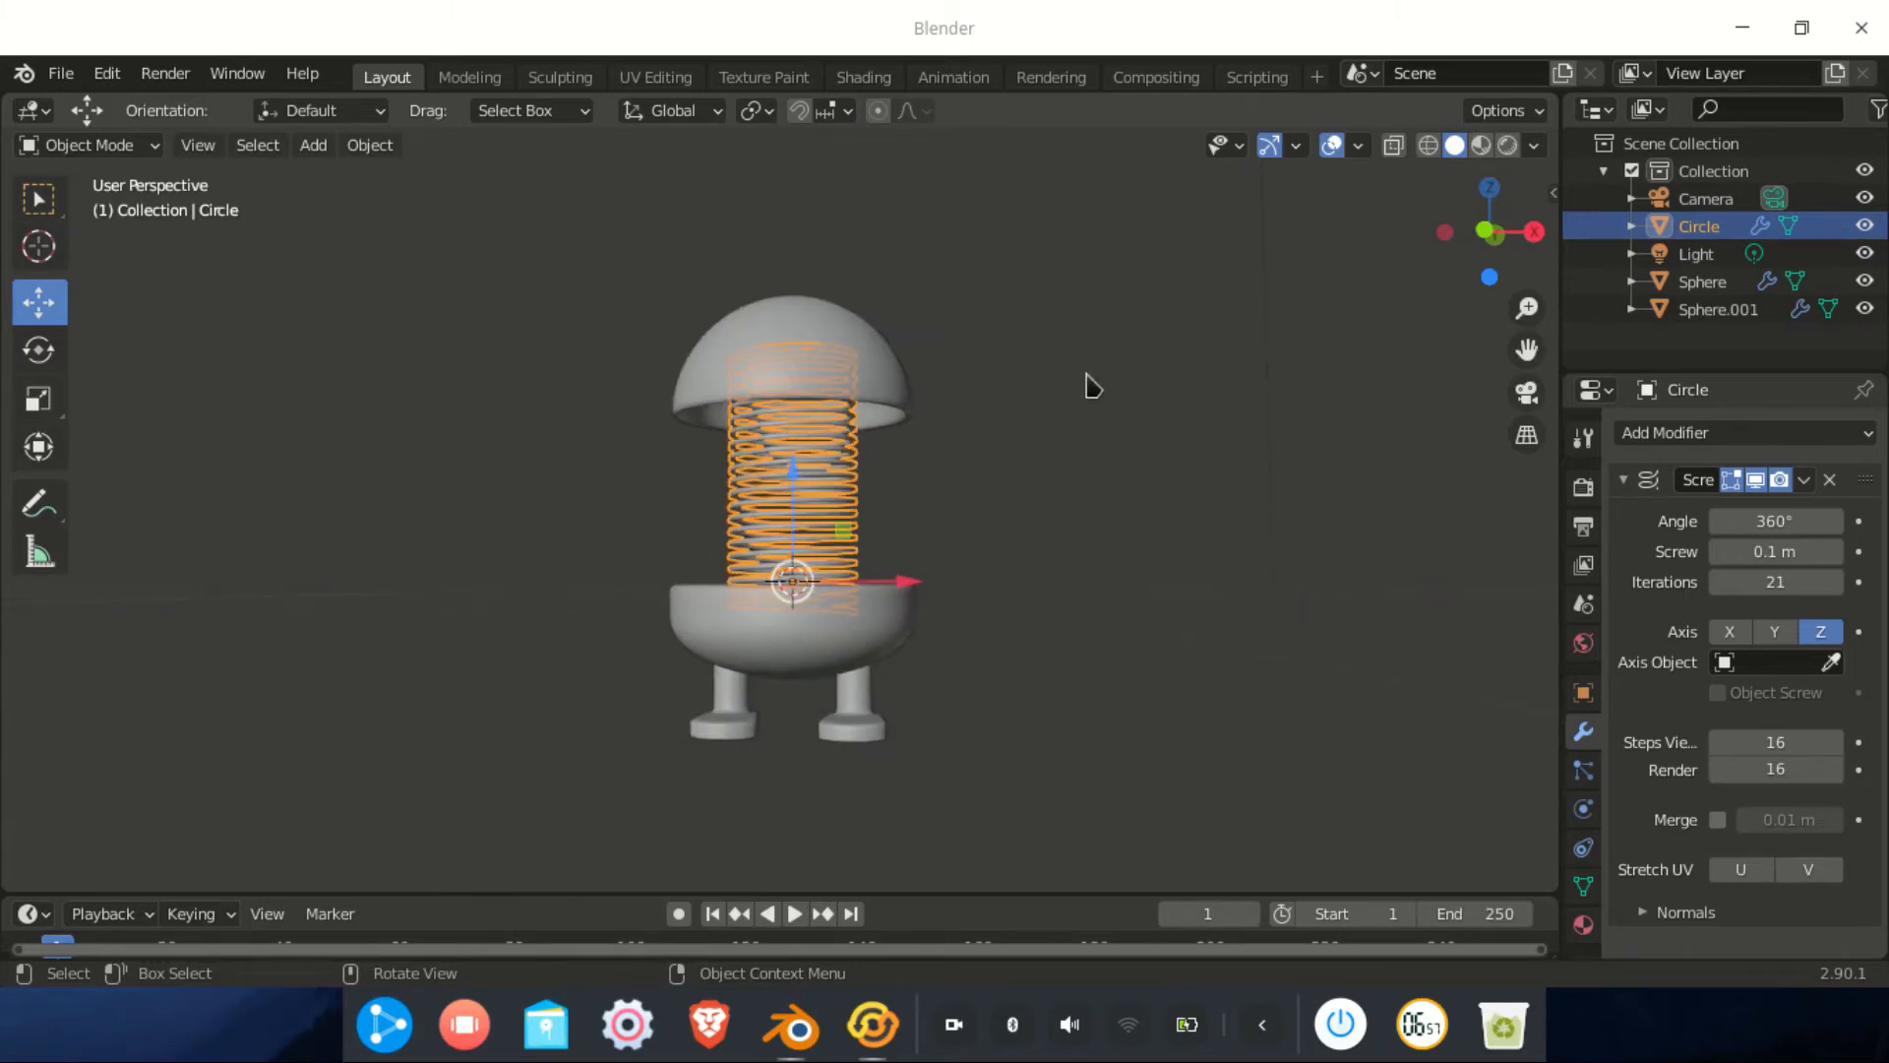
In the Shading workspace, create a new material for the coil named 'per'
{"action": "left_click", "coordinate": [879, 81]}
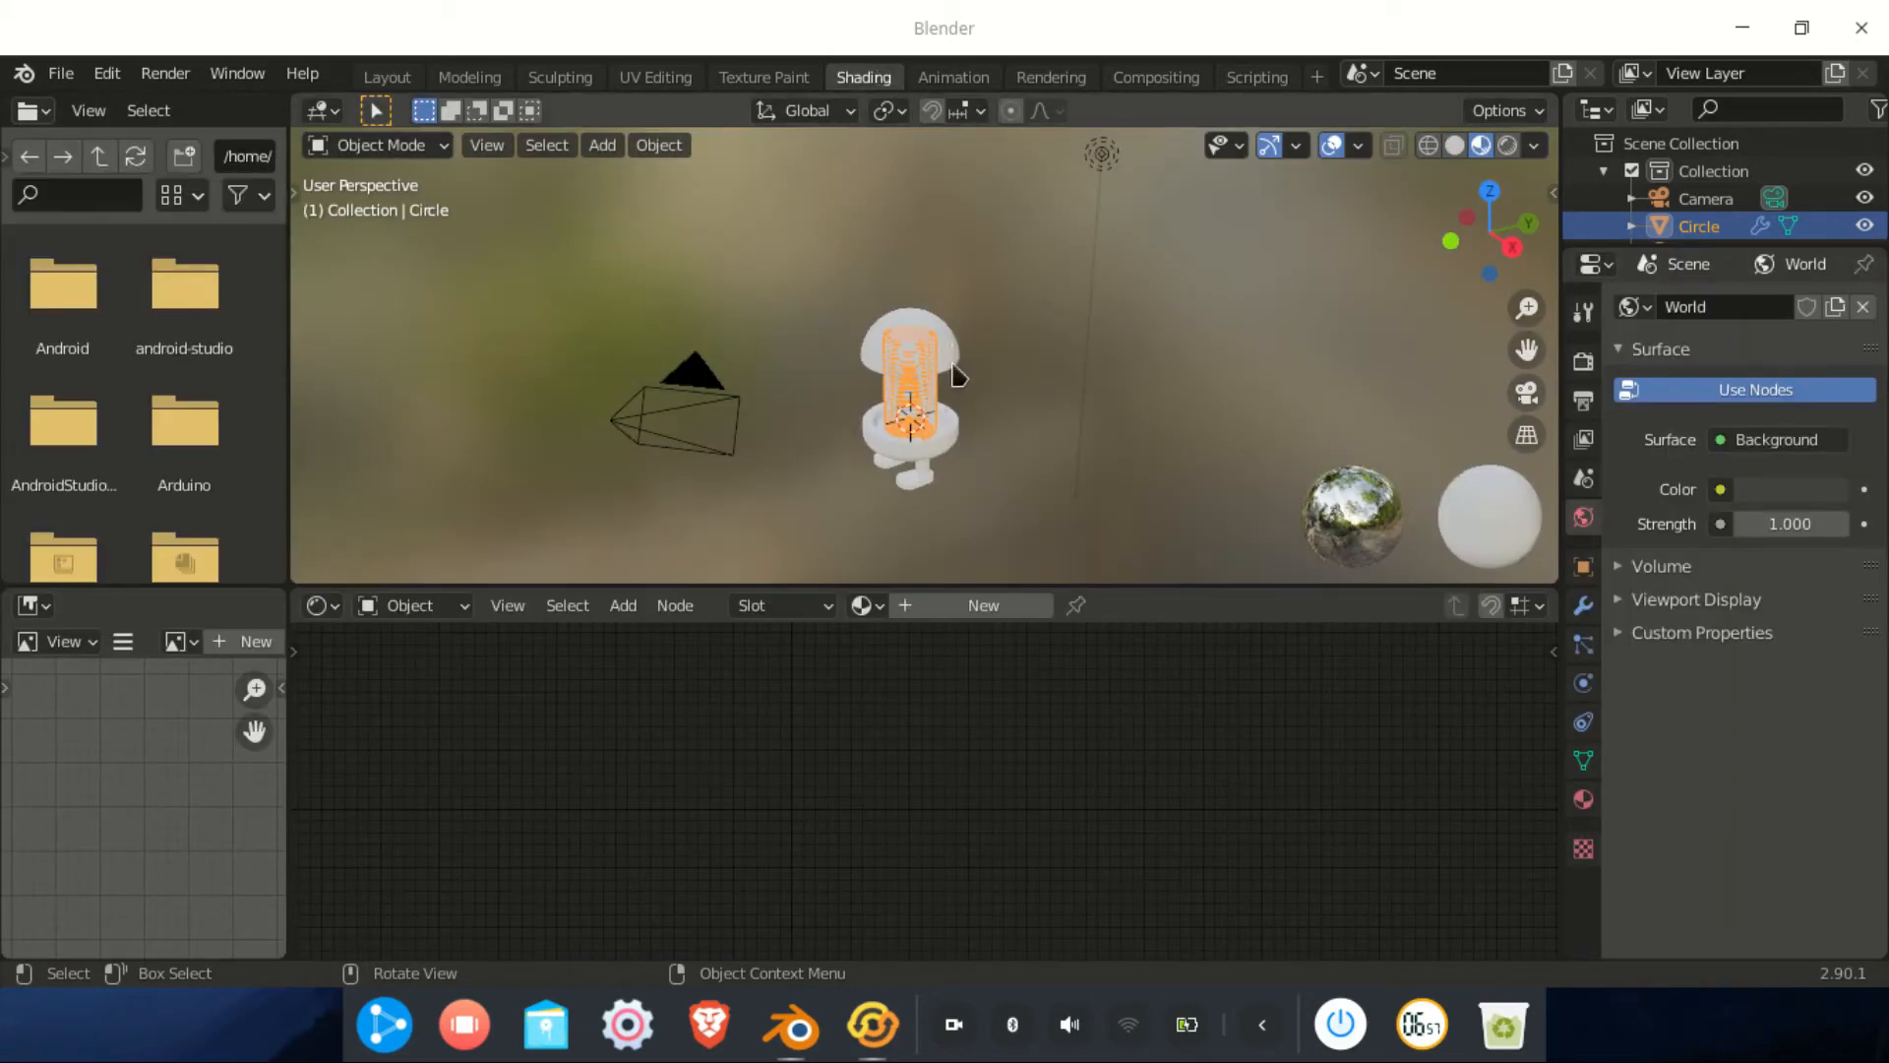
{"action": "scroll", "coordinate": [1001, 374], "scroll_direction": "up", "scroll_amount": 8}
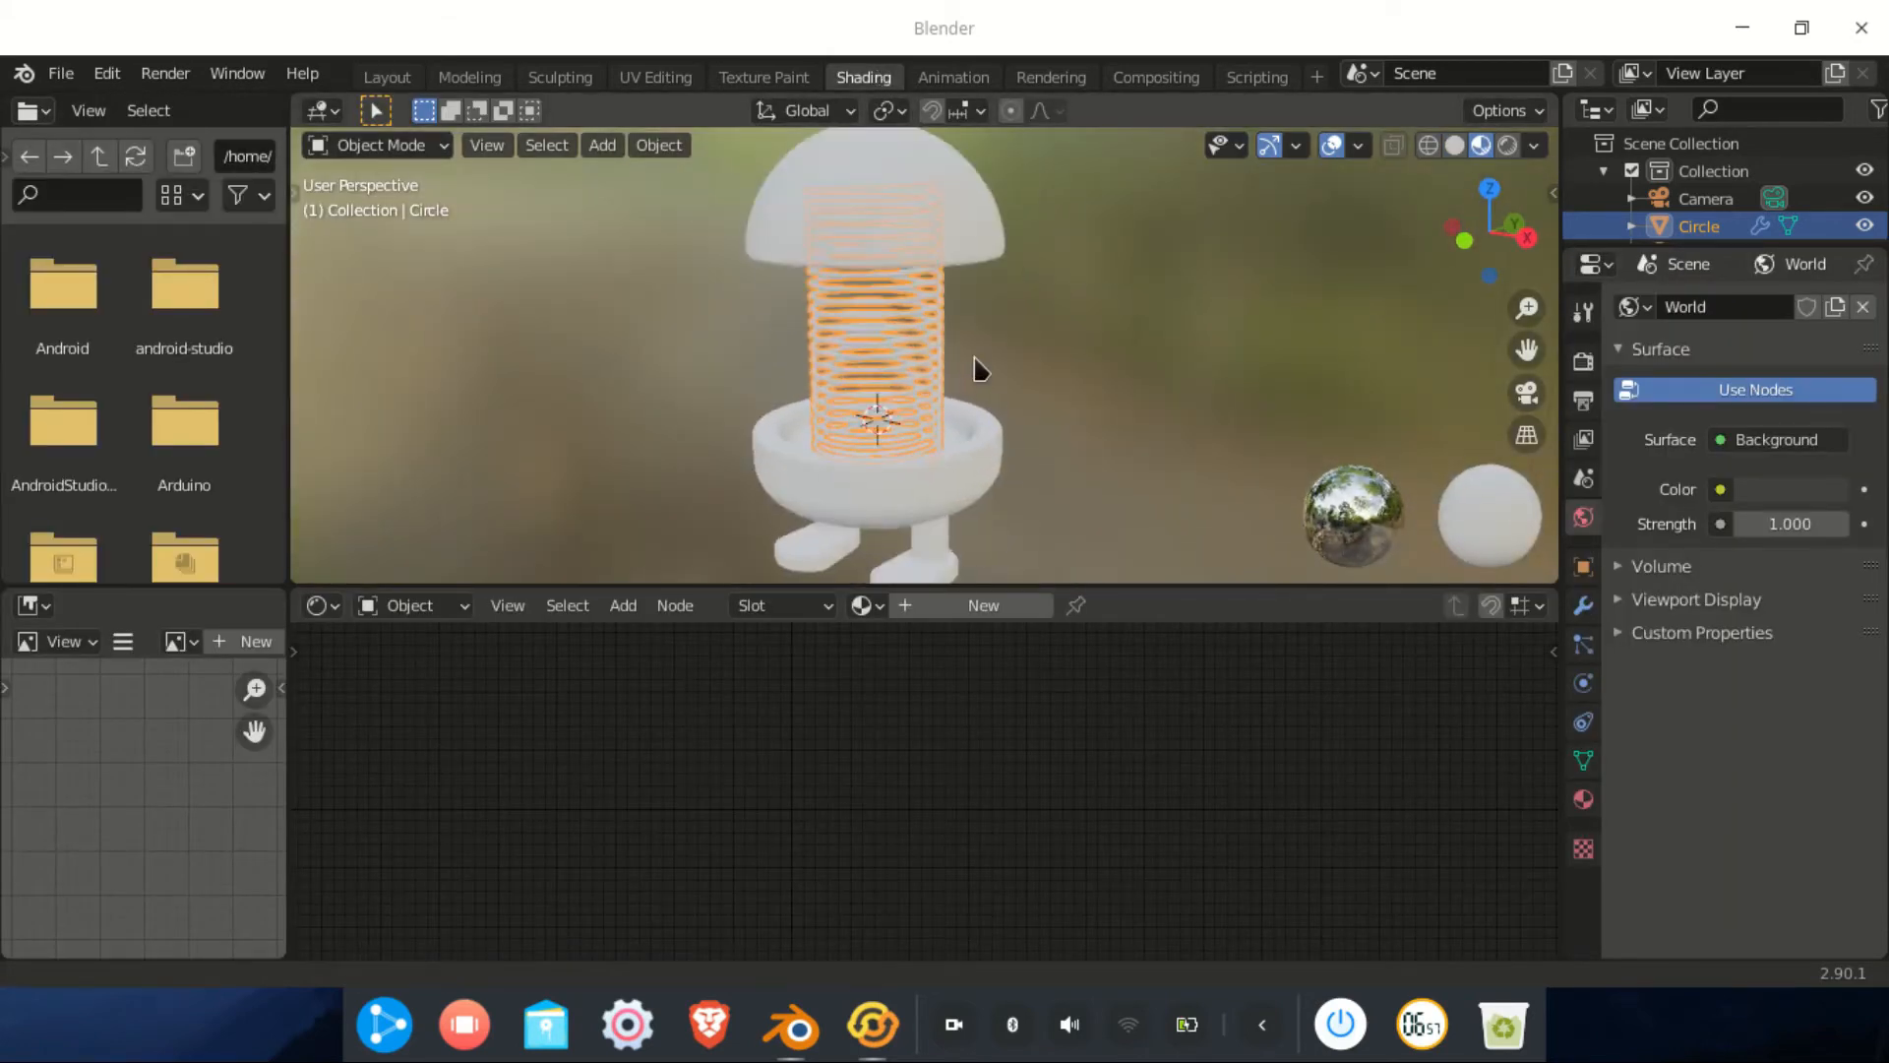
{"action": "left_click", "coordinate": [946, 617]}
{"action": "scroll", "coordinate": [978, 772], "scroll_direction": "up", "scroll_amount": 3}
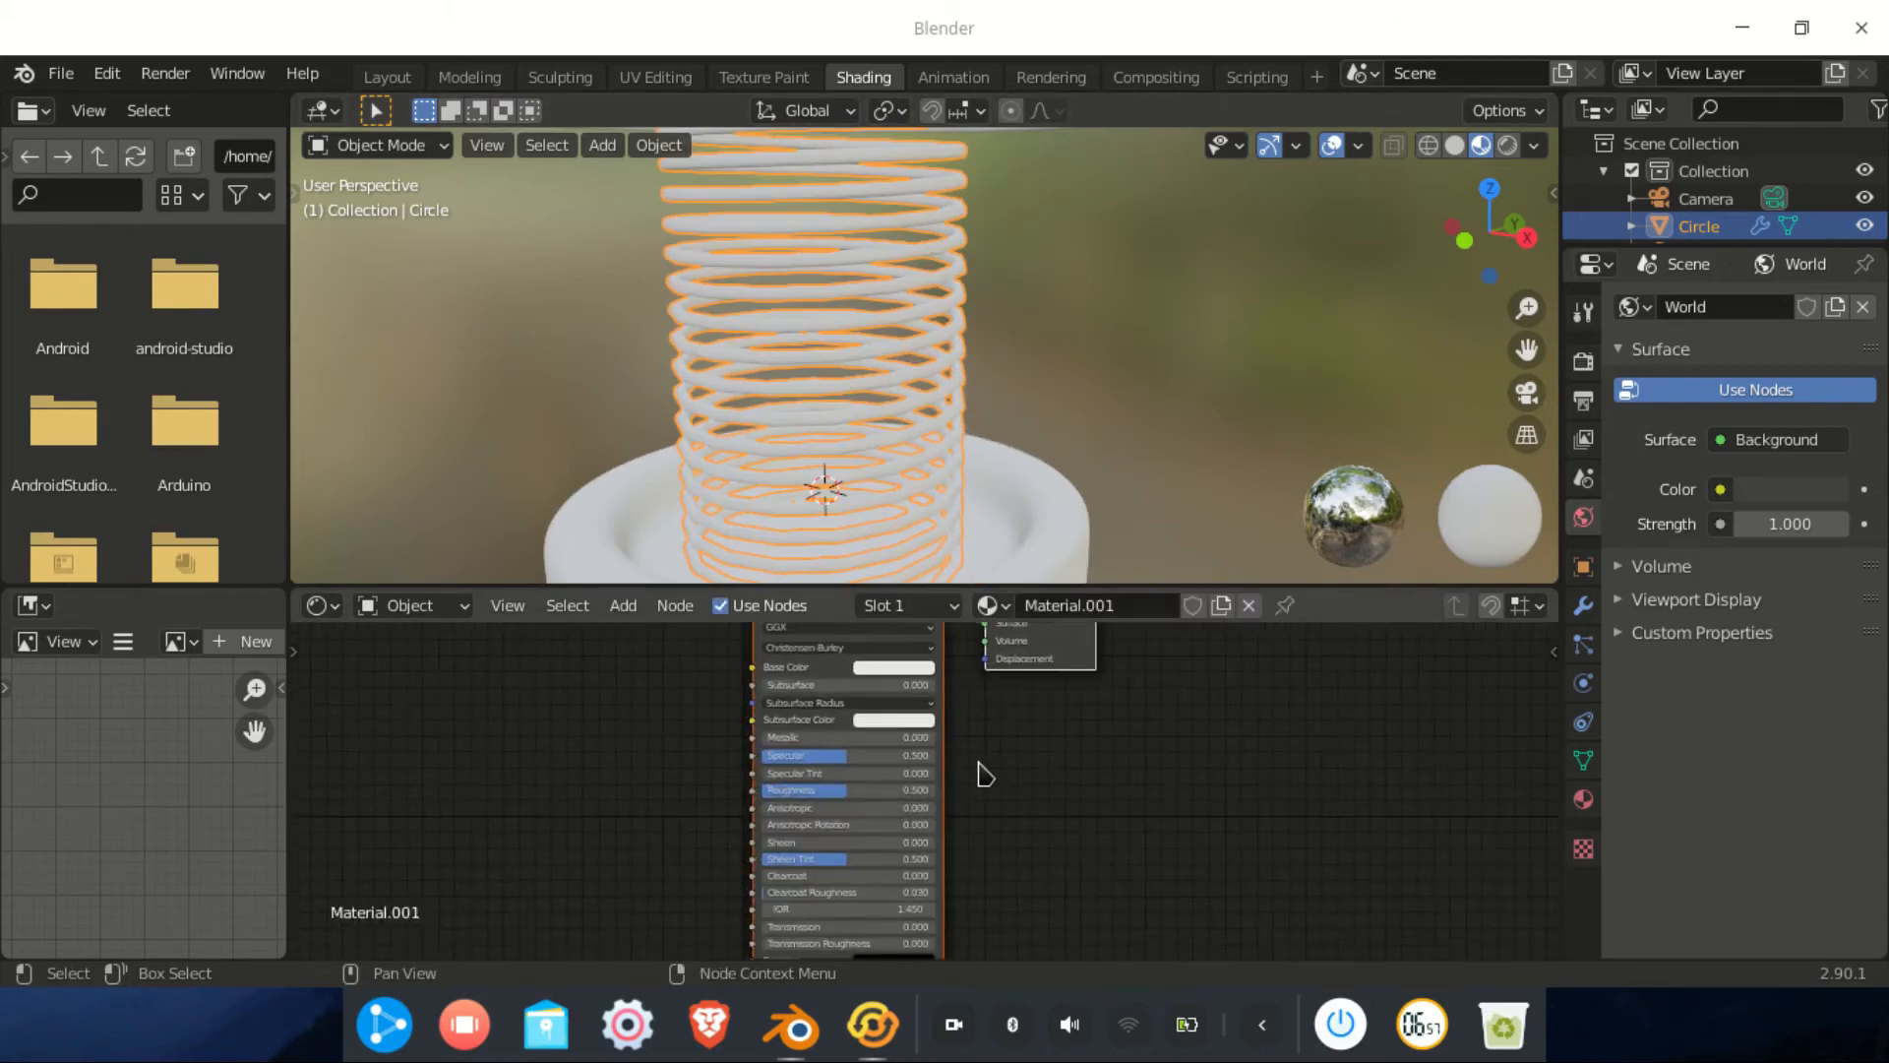
{"action": "middle_click_drag", "start_coordinate": [973, 882], "coordinate": [973, 892]}
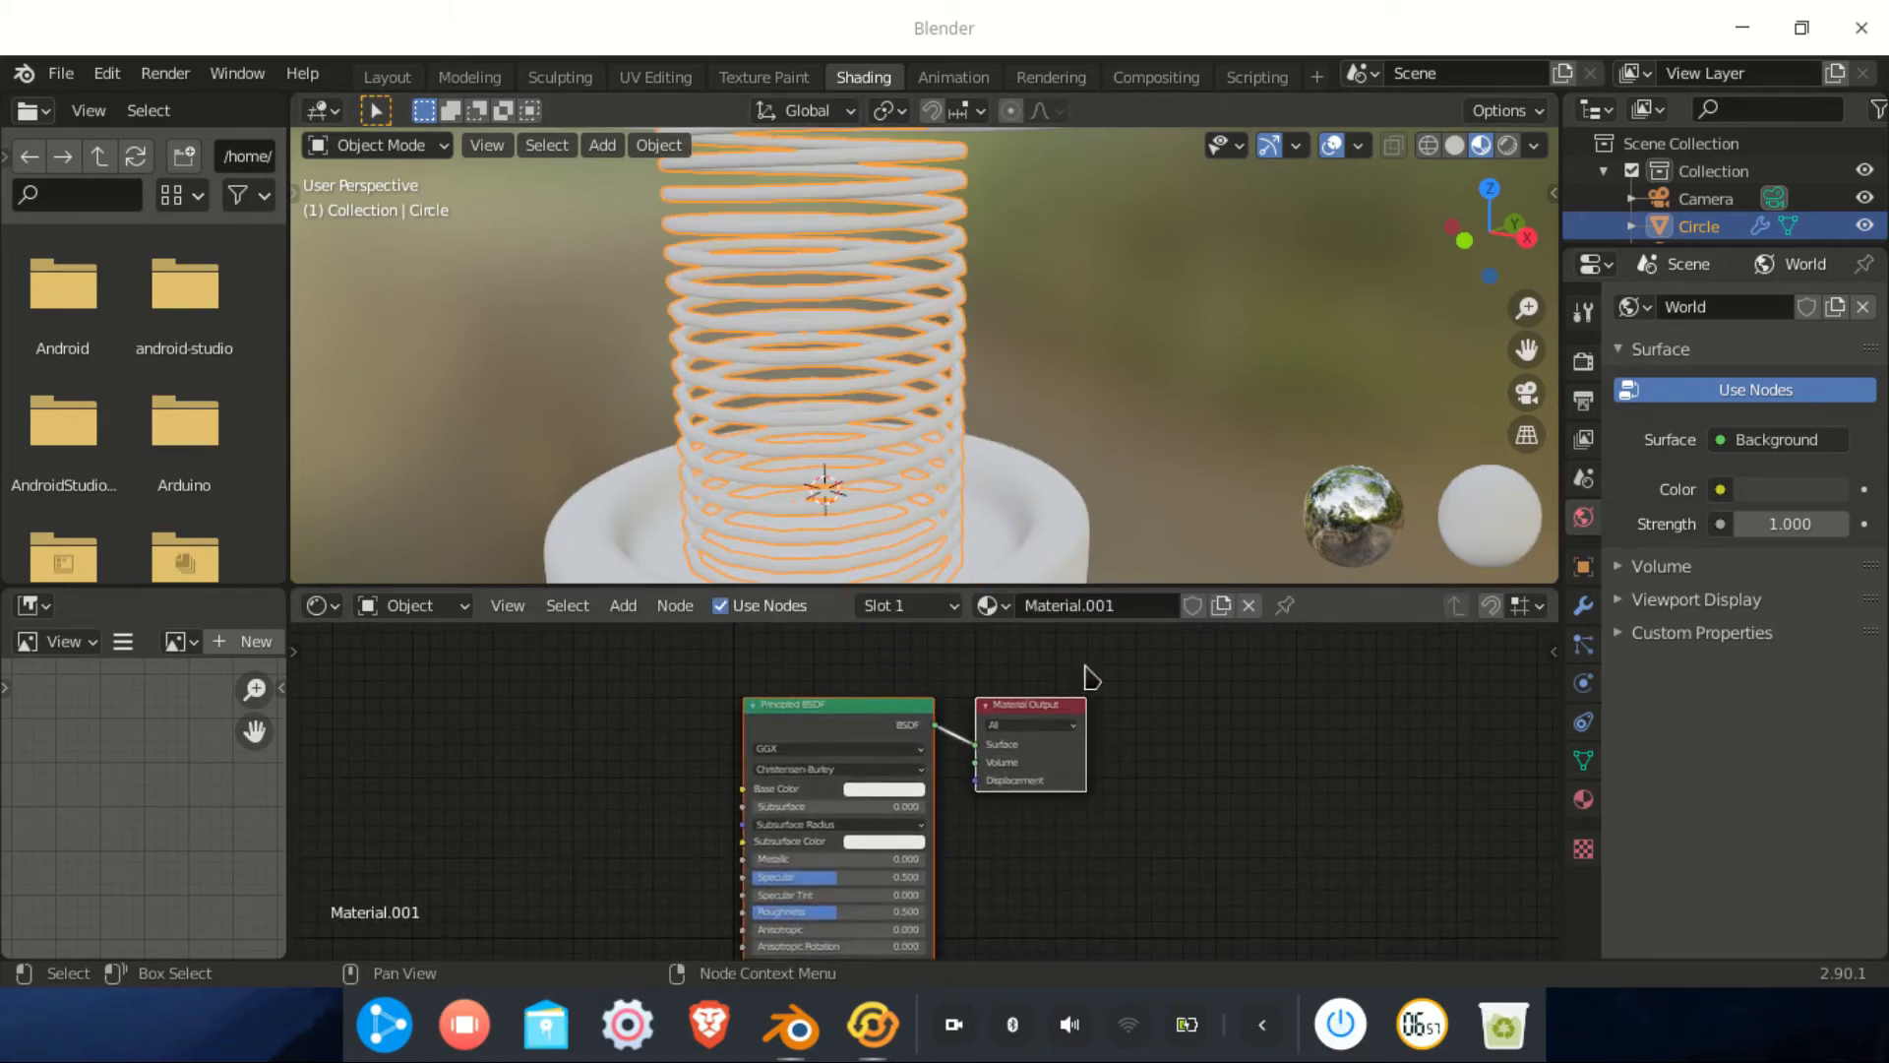
{"action": "left_click", "coordinate": [1065, 605]}
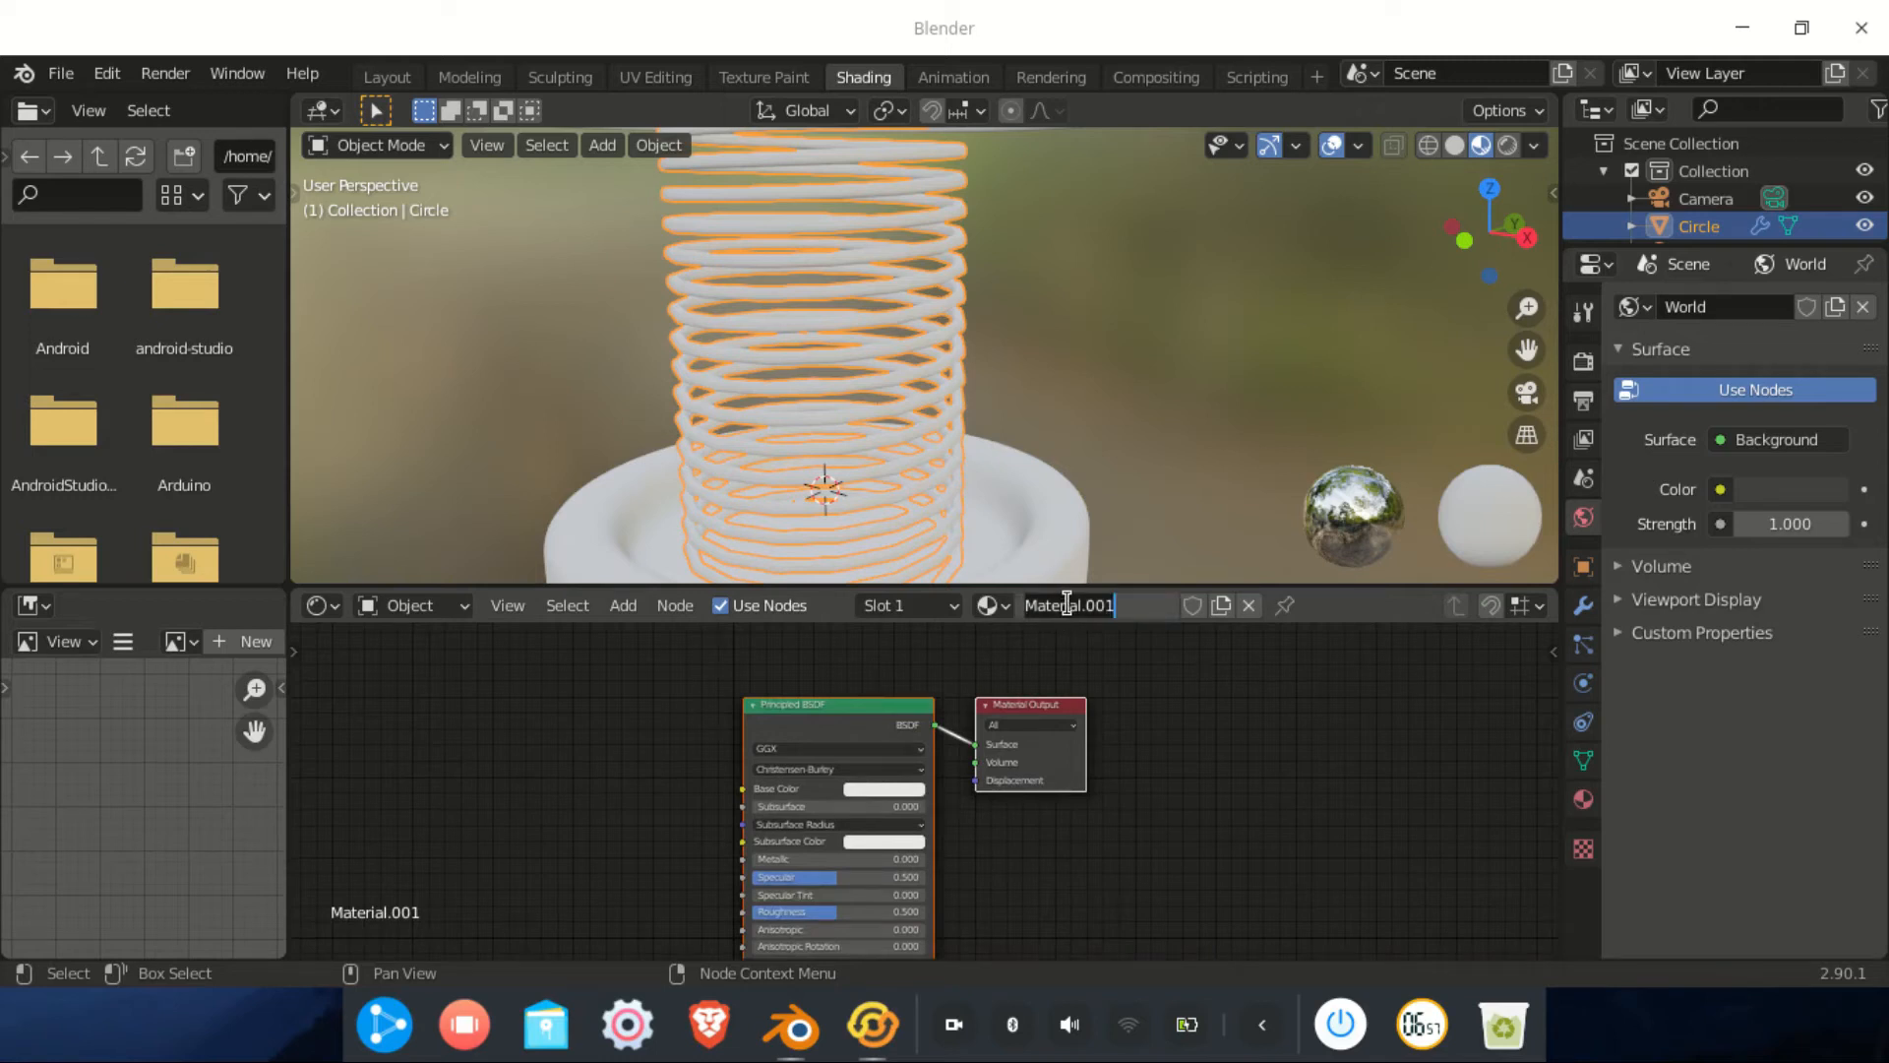
{"action": "type", "text": "per"}
{"action": "key", "text": "Return"}
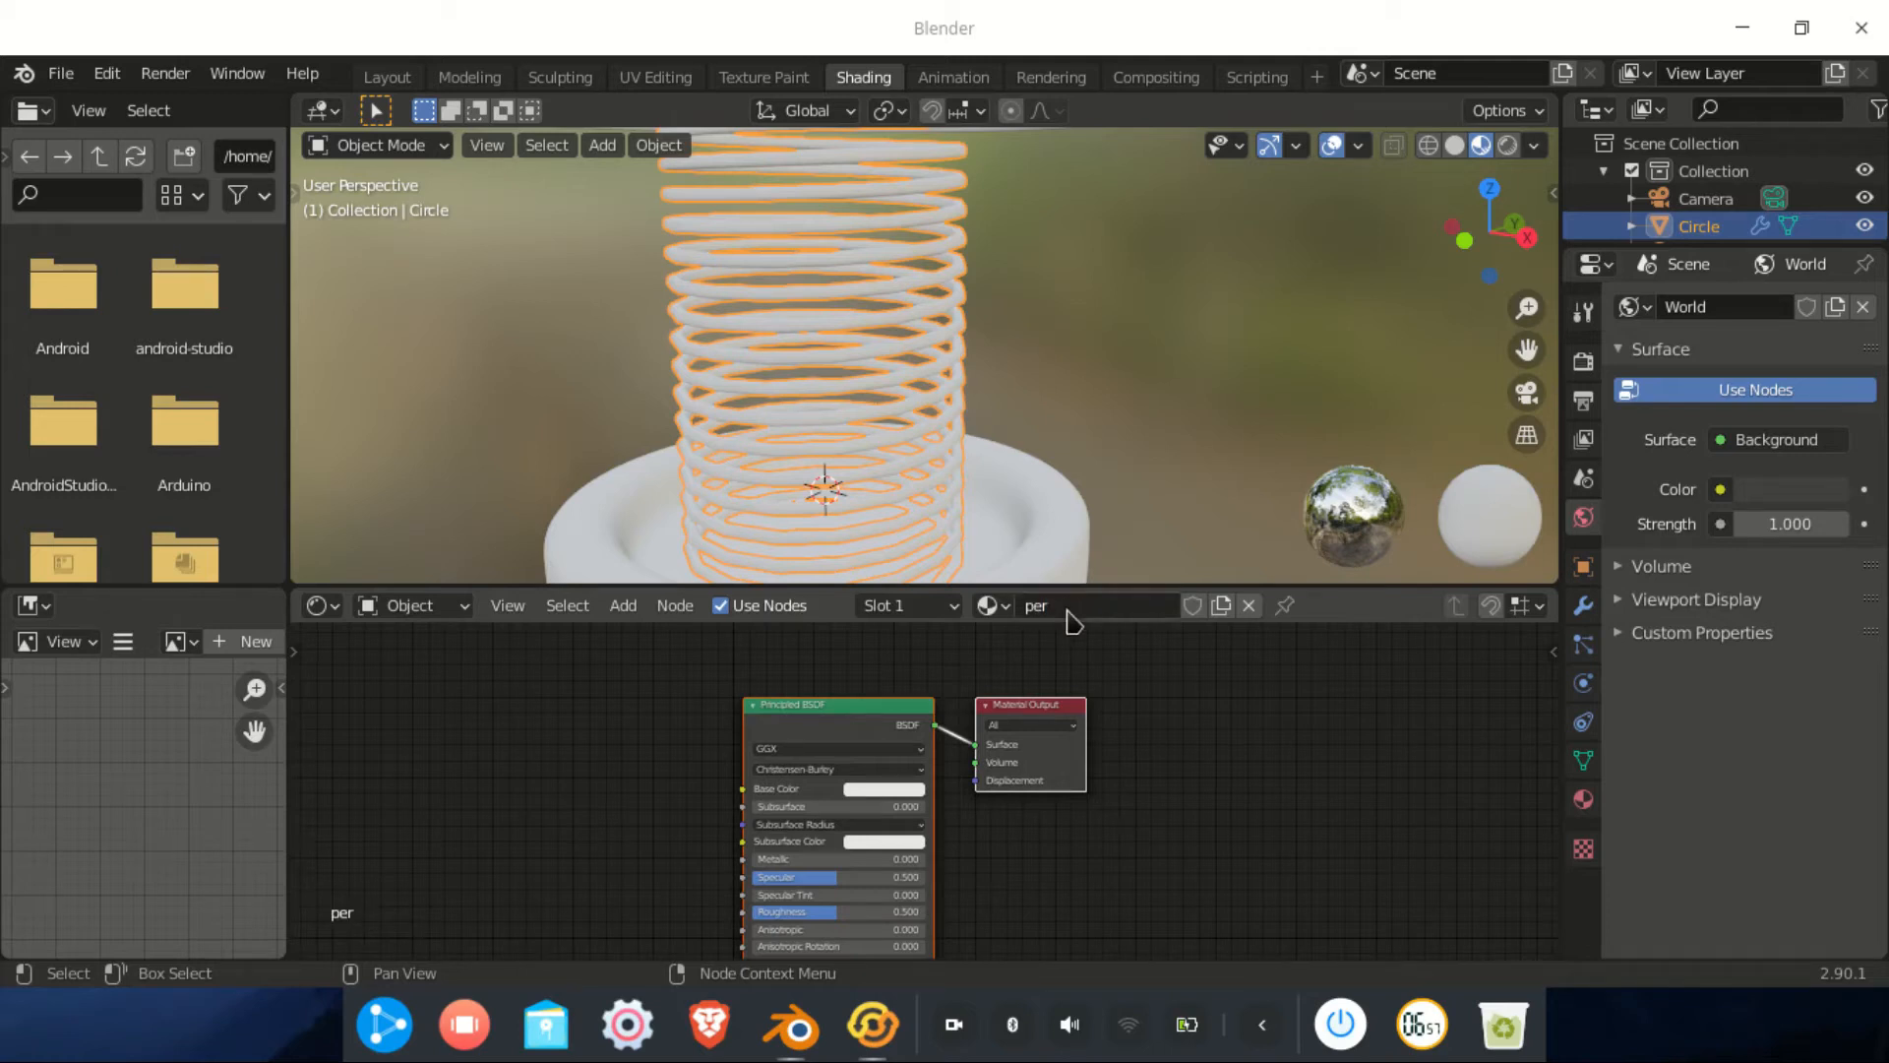
Raise the 'per' material's Metallic to about 0.93
{"action": "scroll", "coordinate": [1080, 864], "scroll_direction": "up", "scroll_amount": 4}
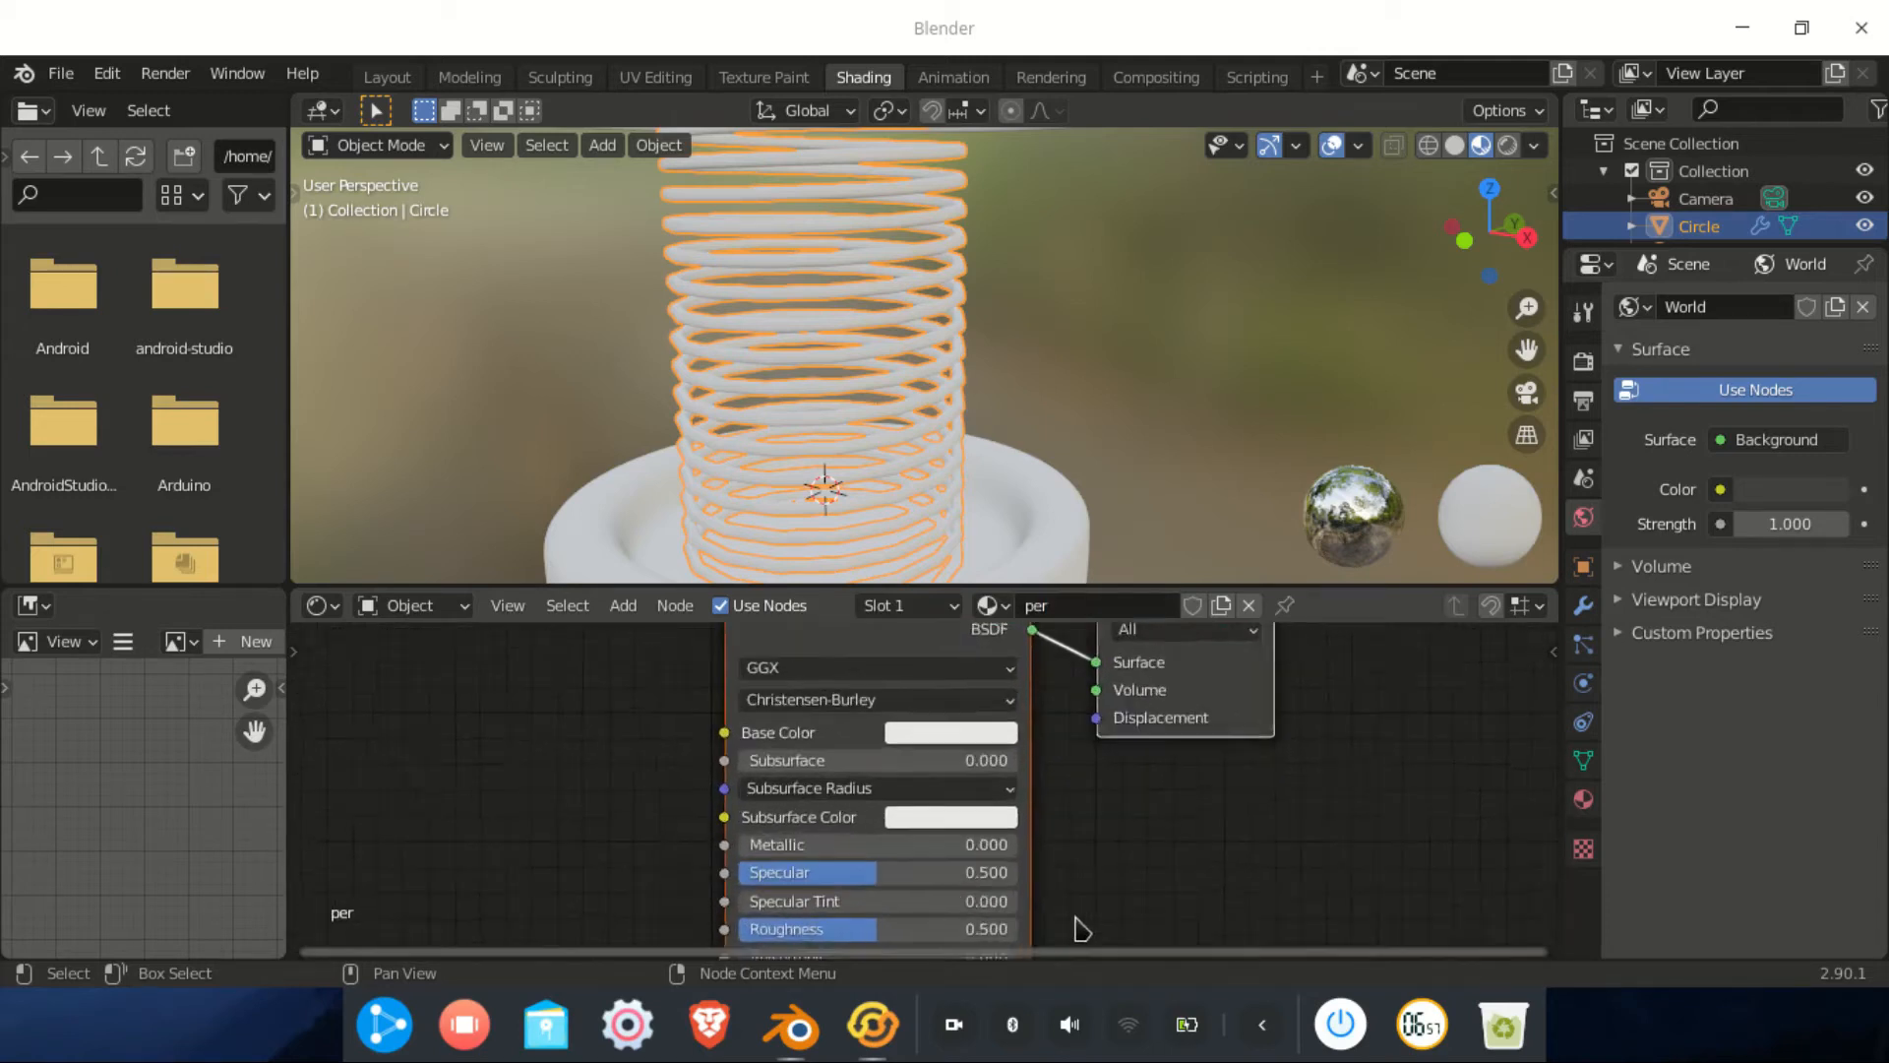
{"action": "scroll", "coordinate": [1082, 930], "scroll_direction": "up", "scroll_amount": 1}
{"action": "left_click_drag", "start_coordinate": [759, 850], "coordinate": [1004, 850]}
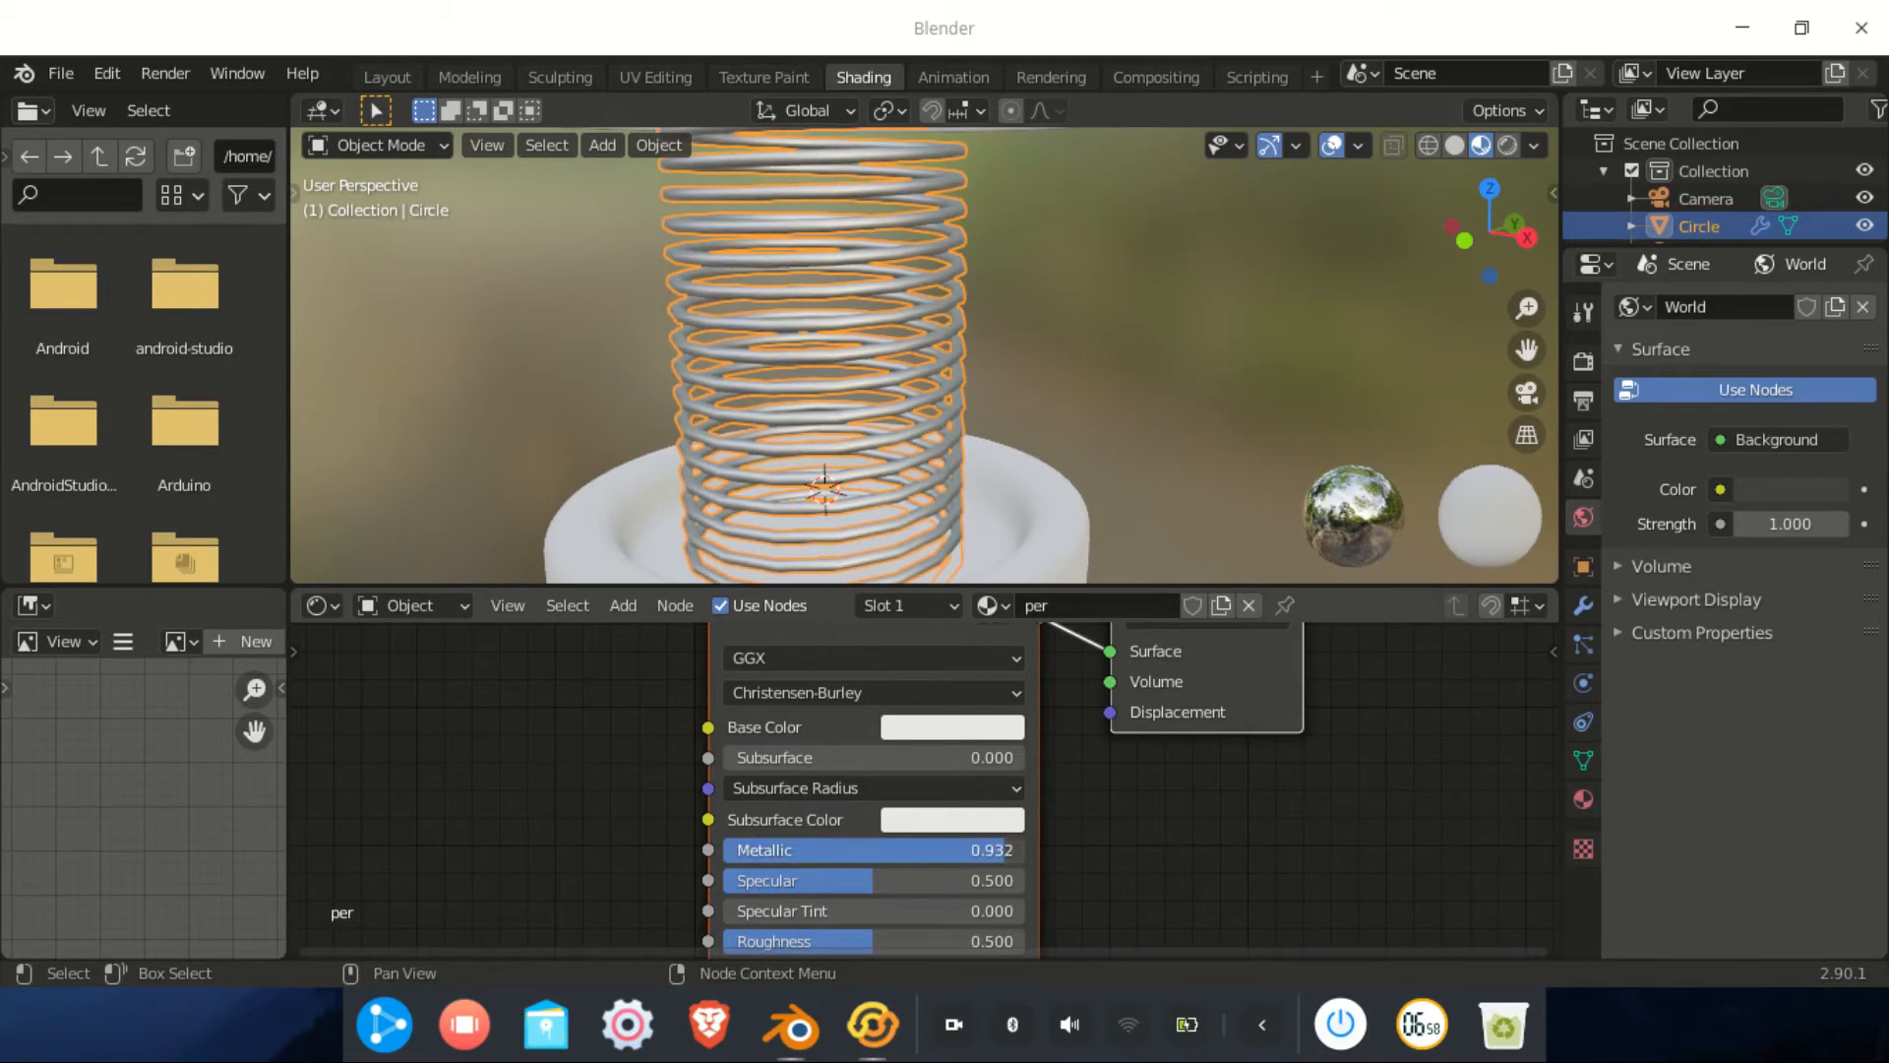
{"action": "scroll", "coordinate": [967, 466], "scroll_direction": "down", "scroll_amount": 5}
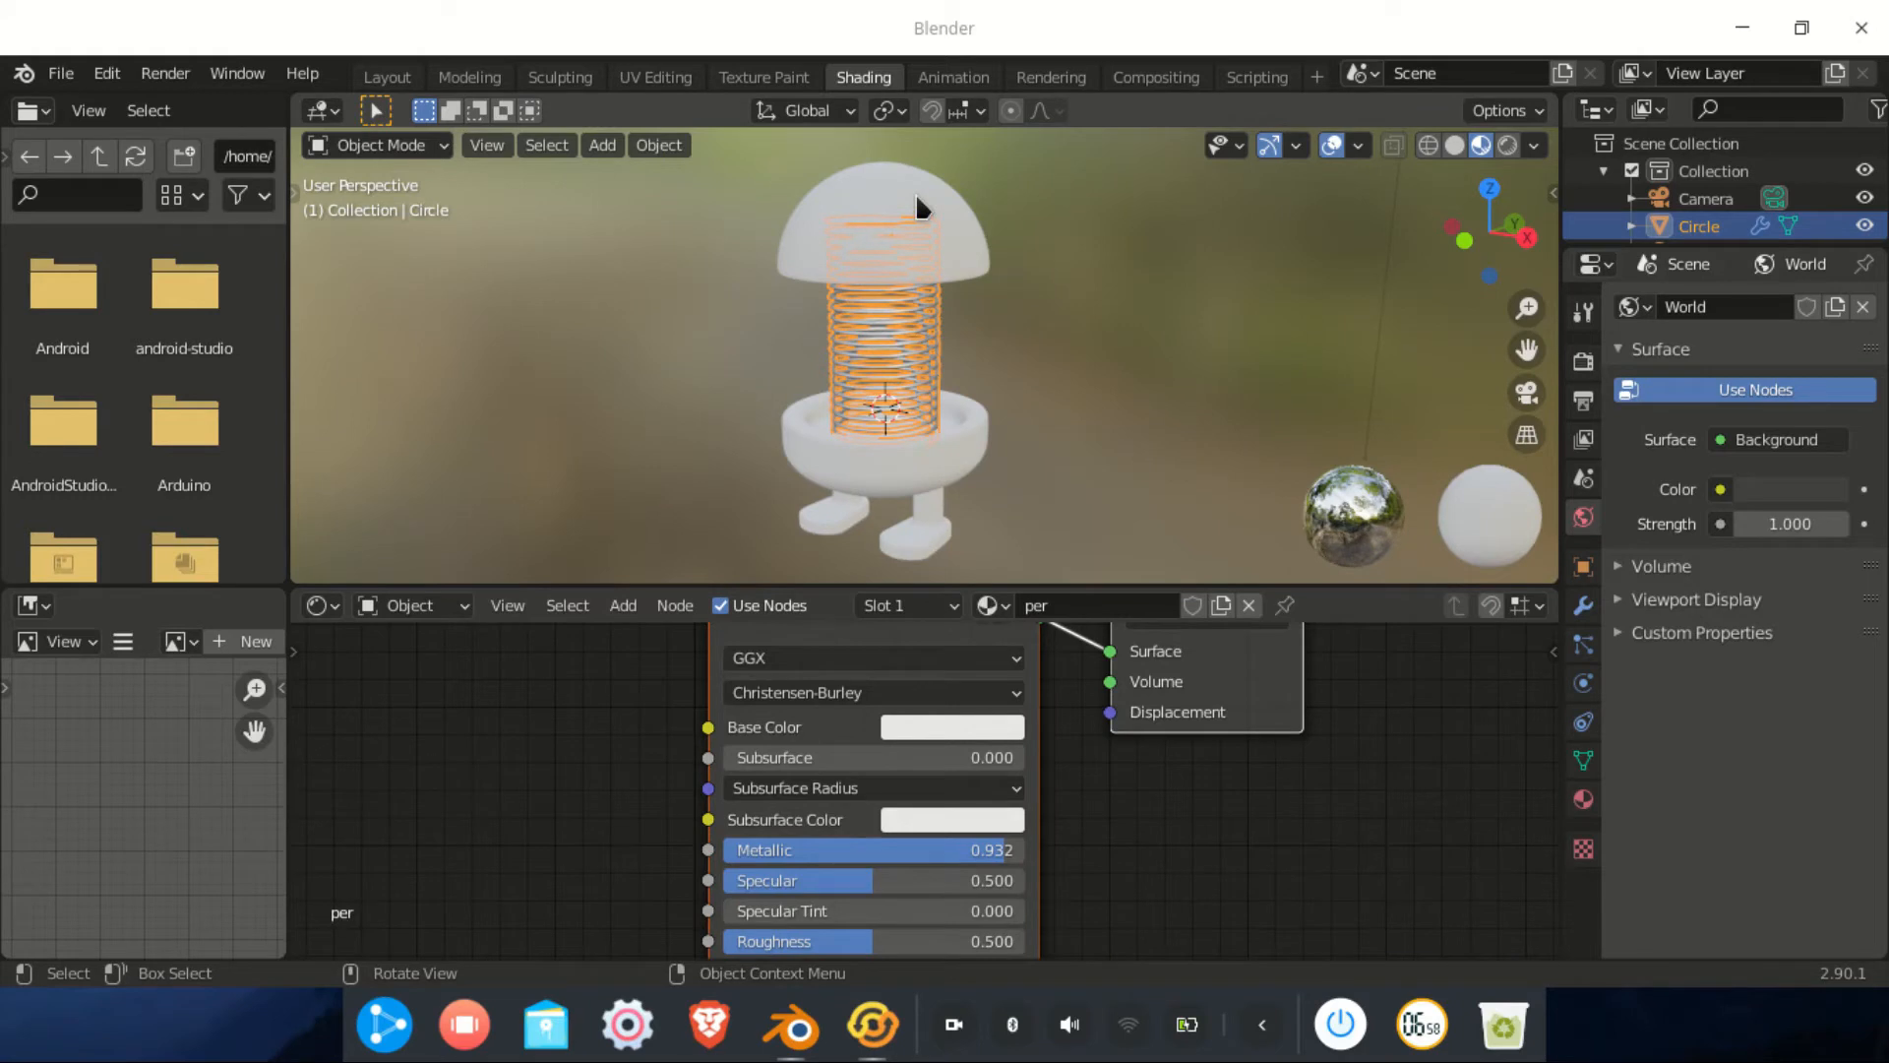
Select the dome head and give it a new material renamed 'kuning'
{"action": "left_click", "coordinate": [954, 199]}
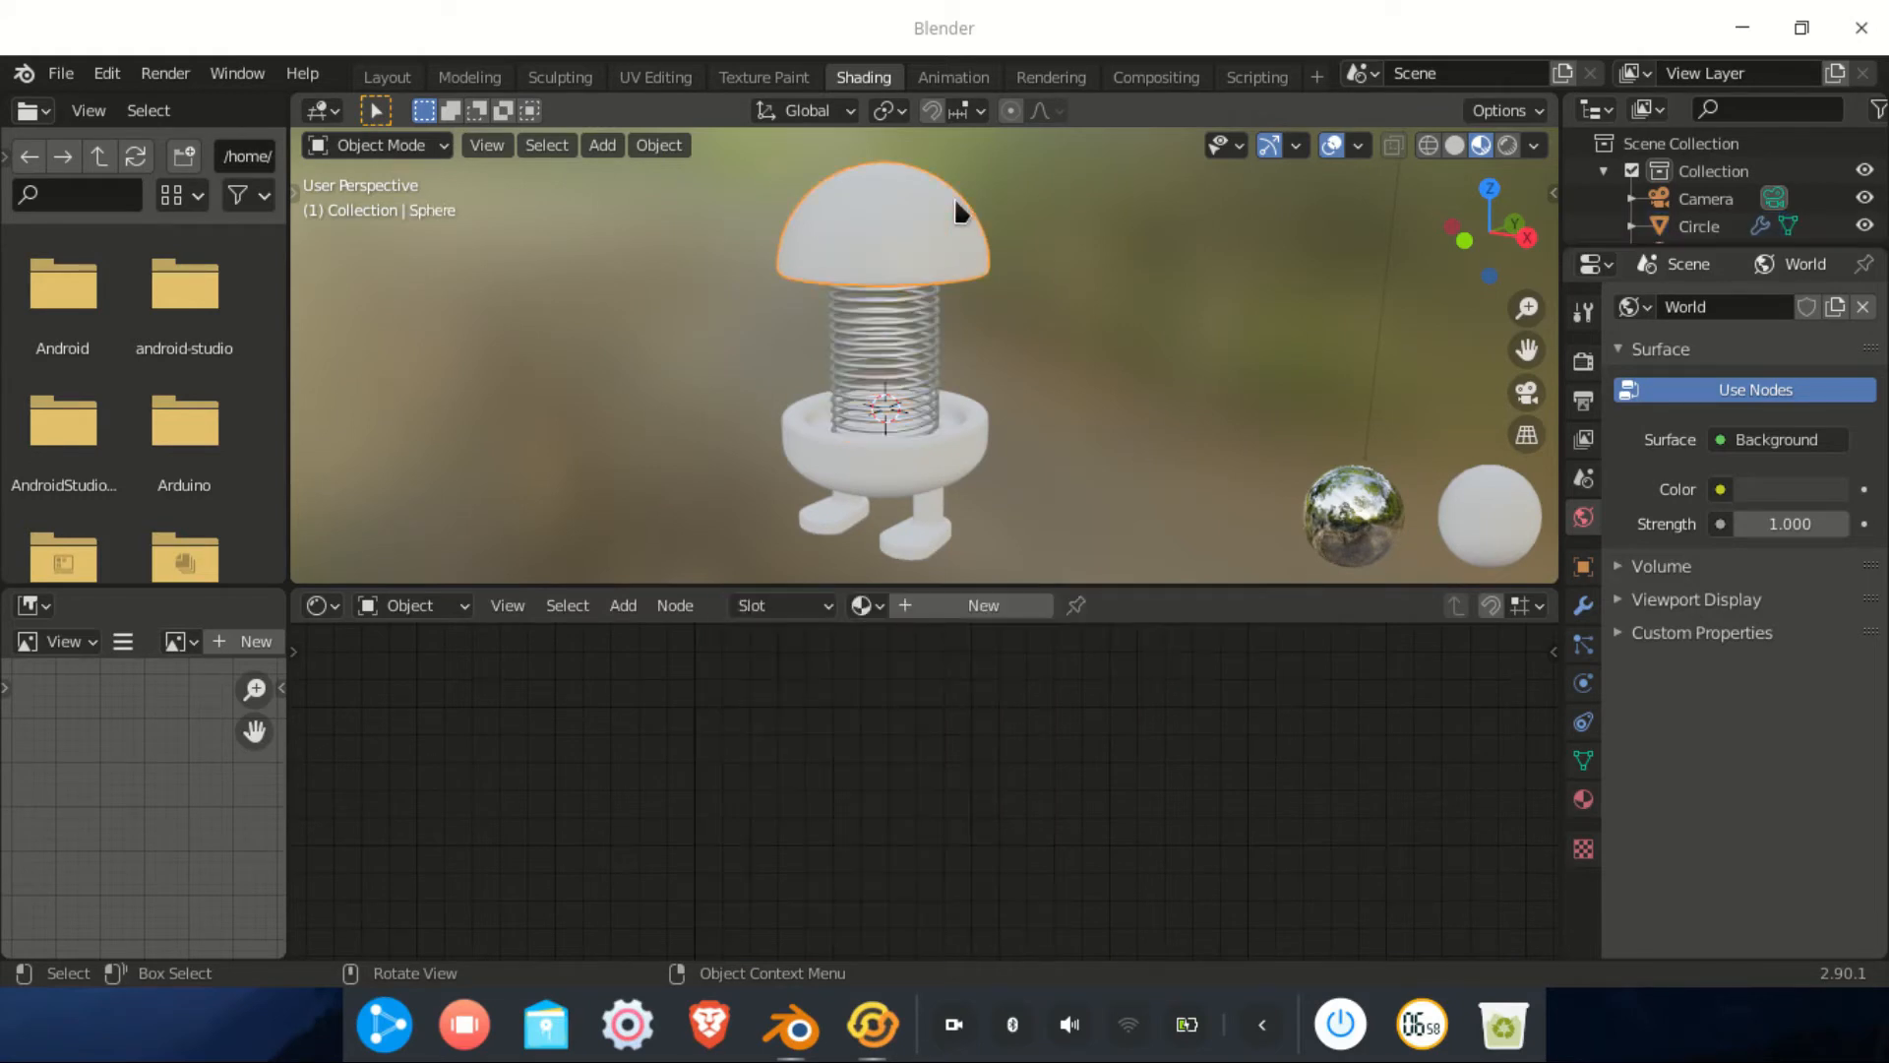
{"action": "middle_click_drag", "start_coordinate": [924, 232], "coordinate": [1067, 388]}
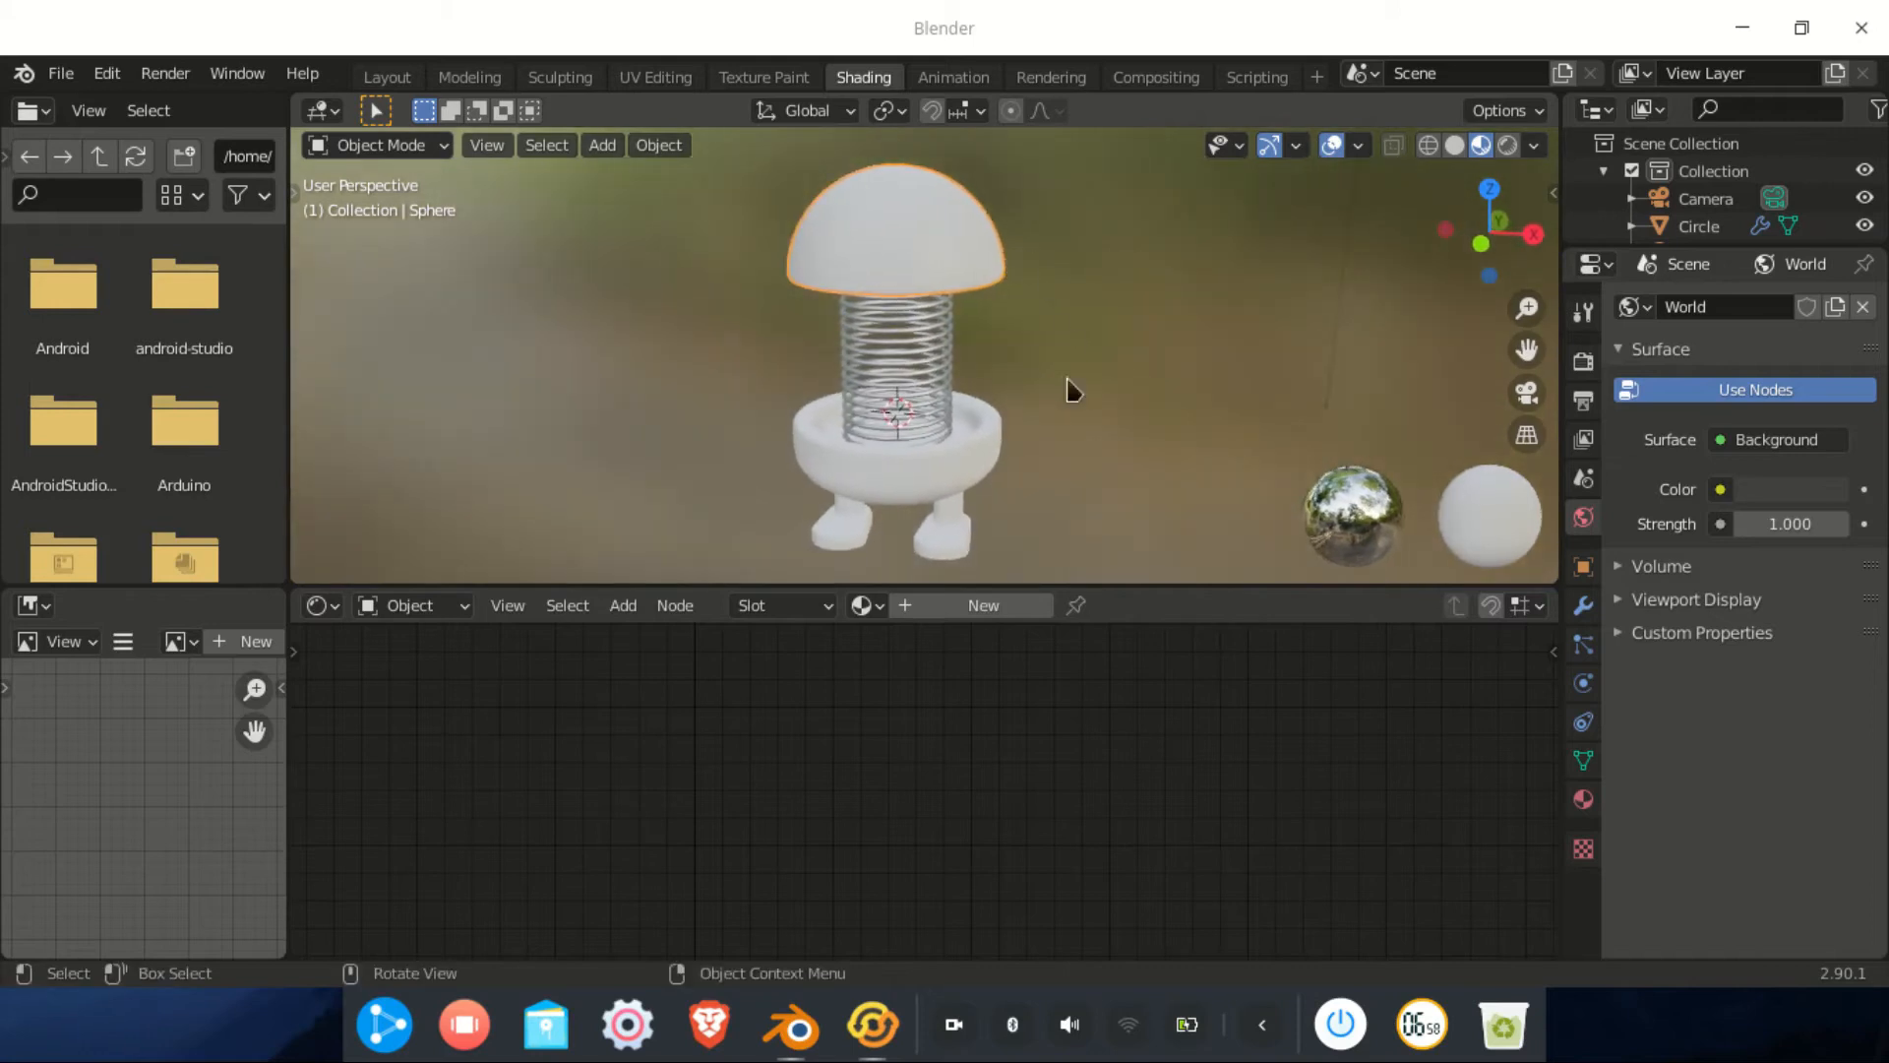
{"action": "left_click", "coordinate": [938, 605]}
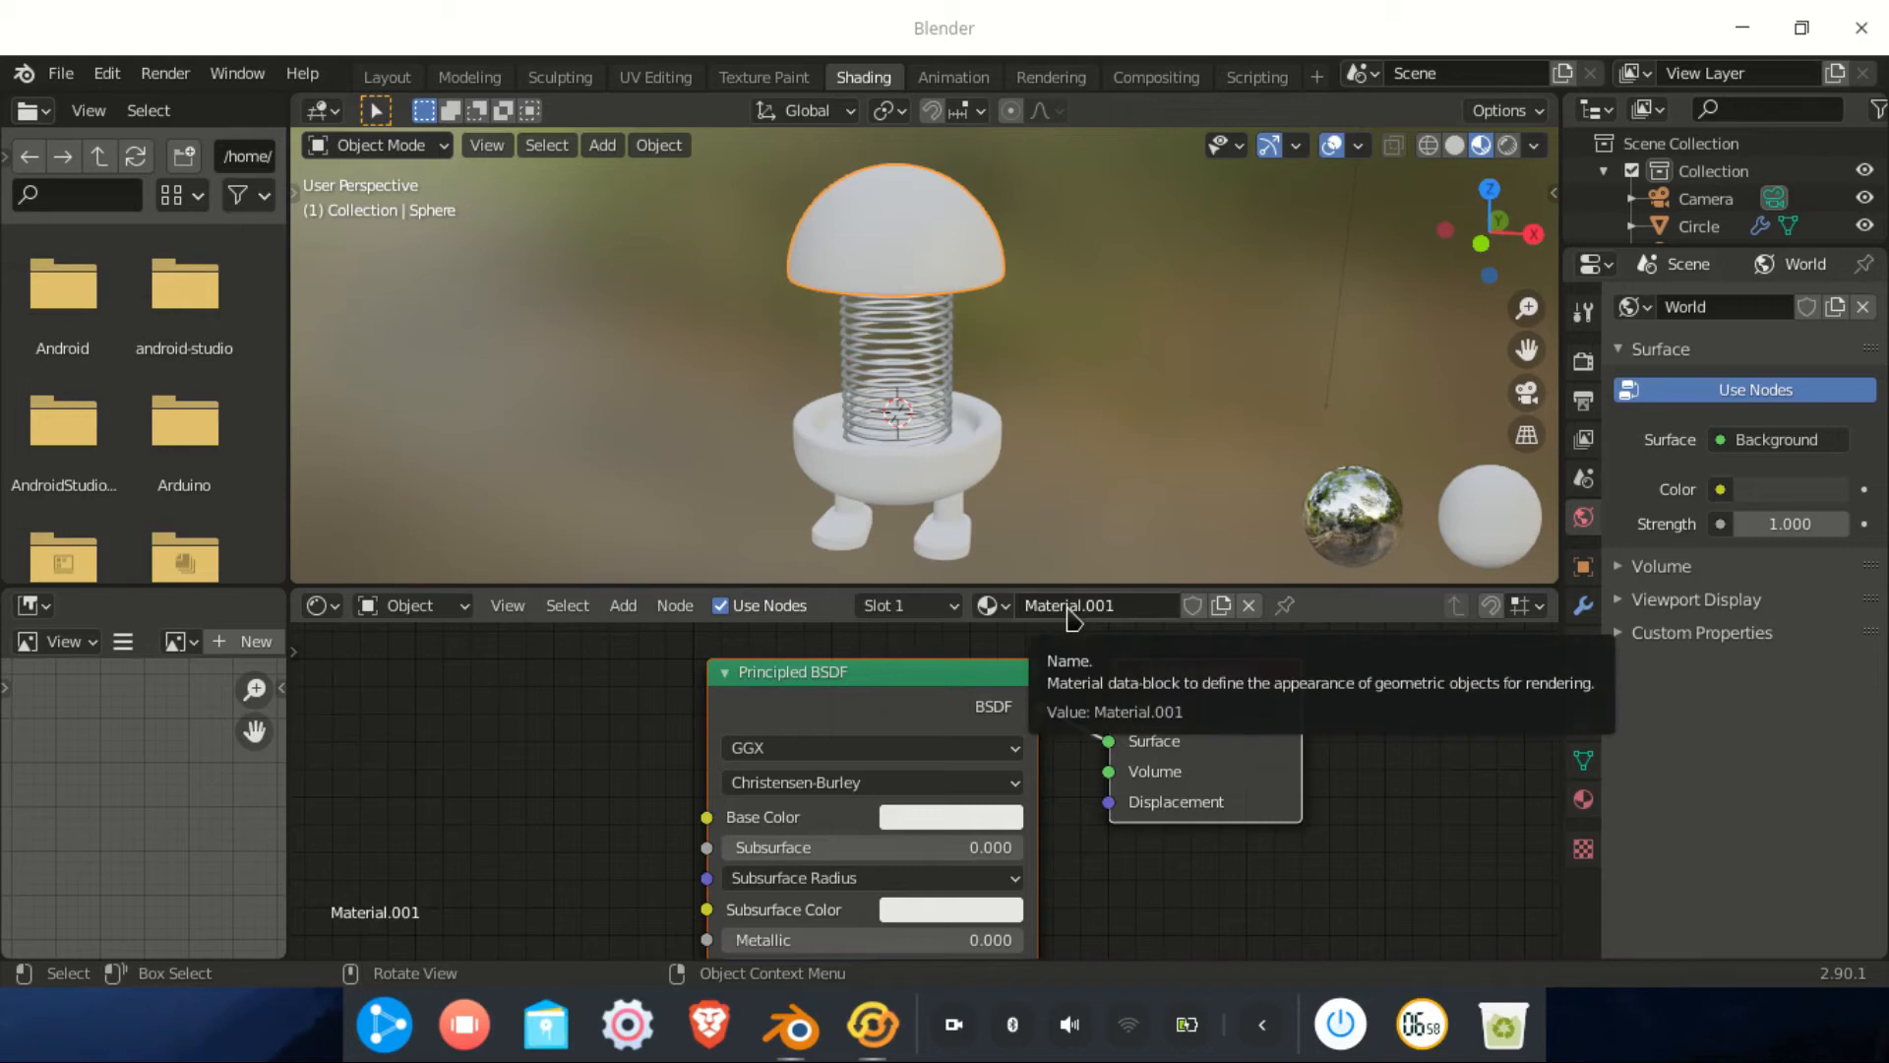
{"action": "left_click", "coordinate": [1069, 605]}
{"action": "type", "text": "kuning"}
{"action": "key", "text": "Return"}
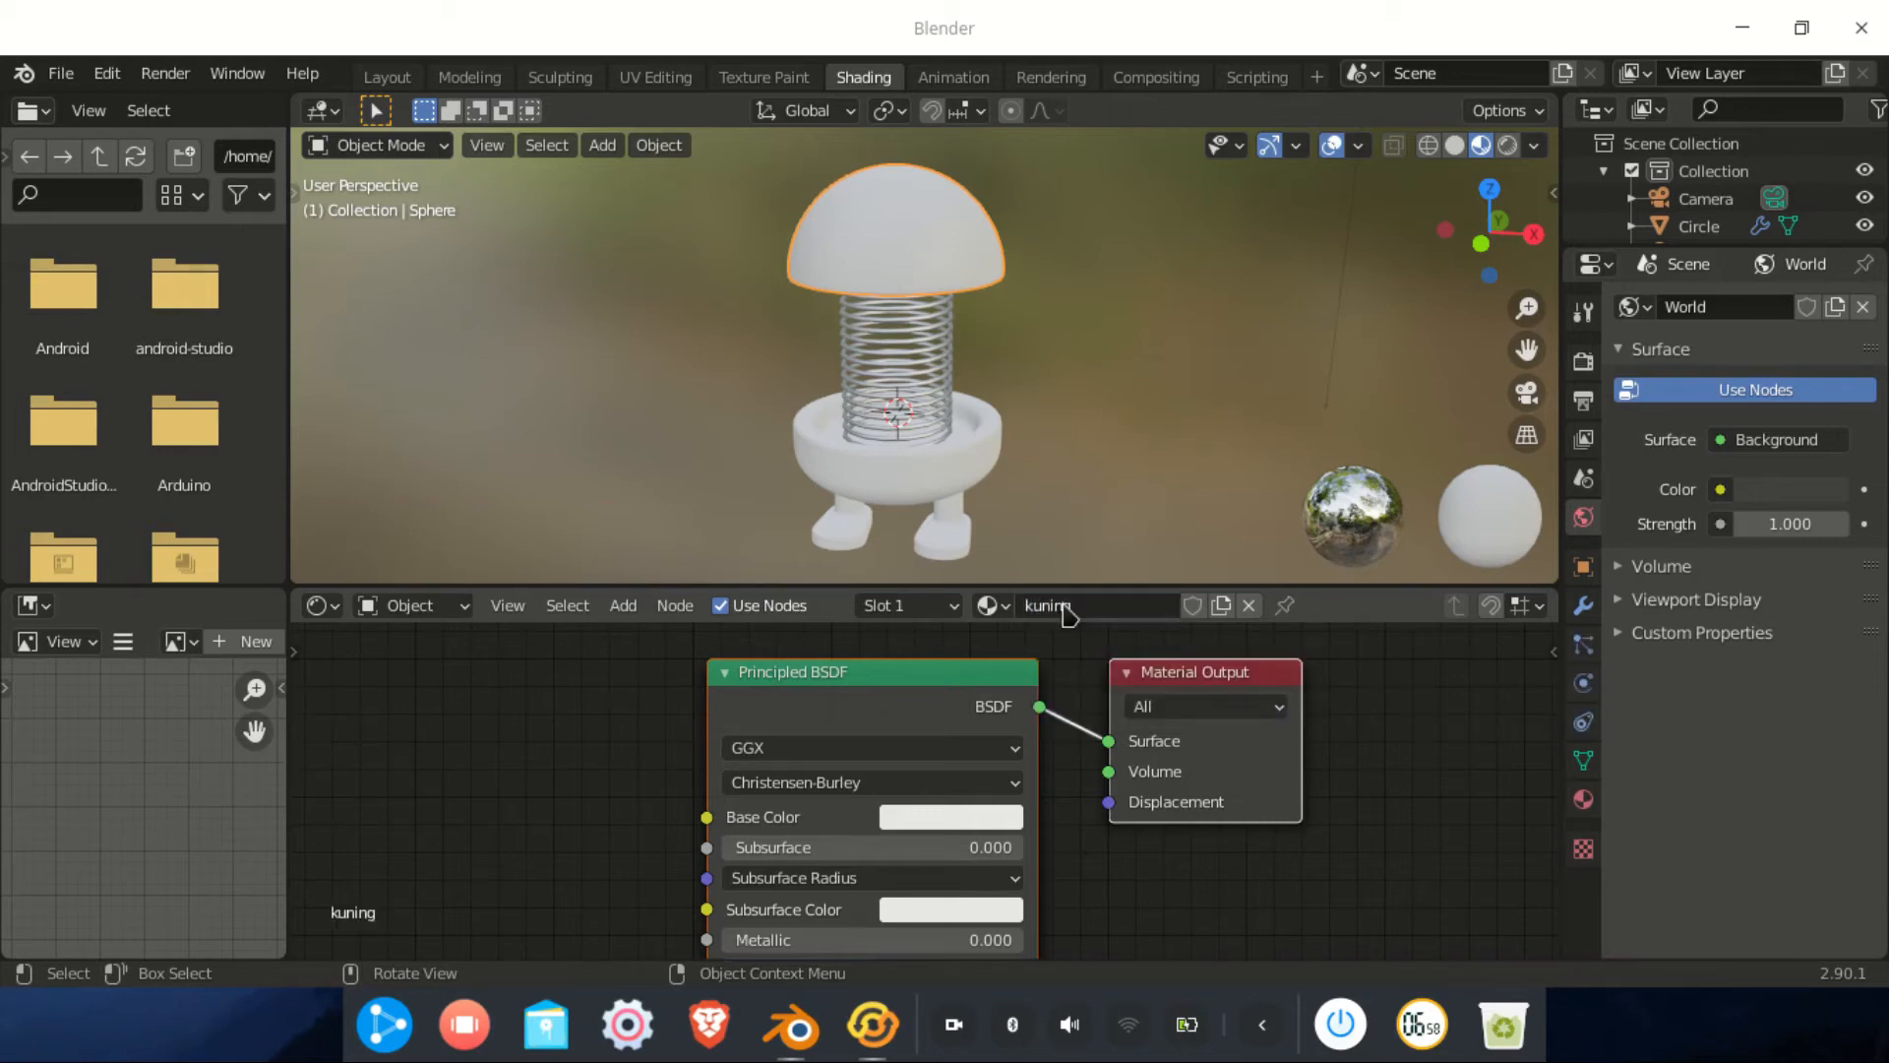
{"action": "scroll", "coordinate": [1131, 777], "scroll_direction": "down", "scroll_amount": 3}
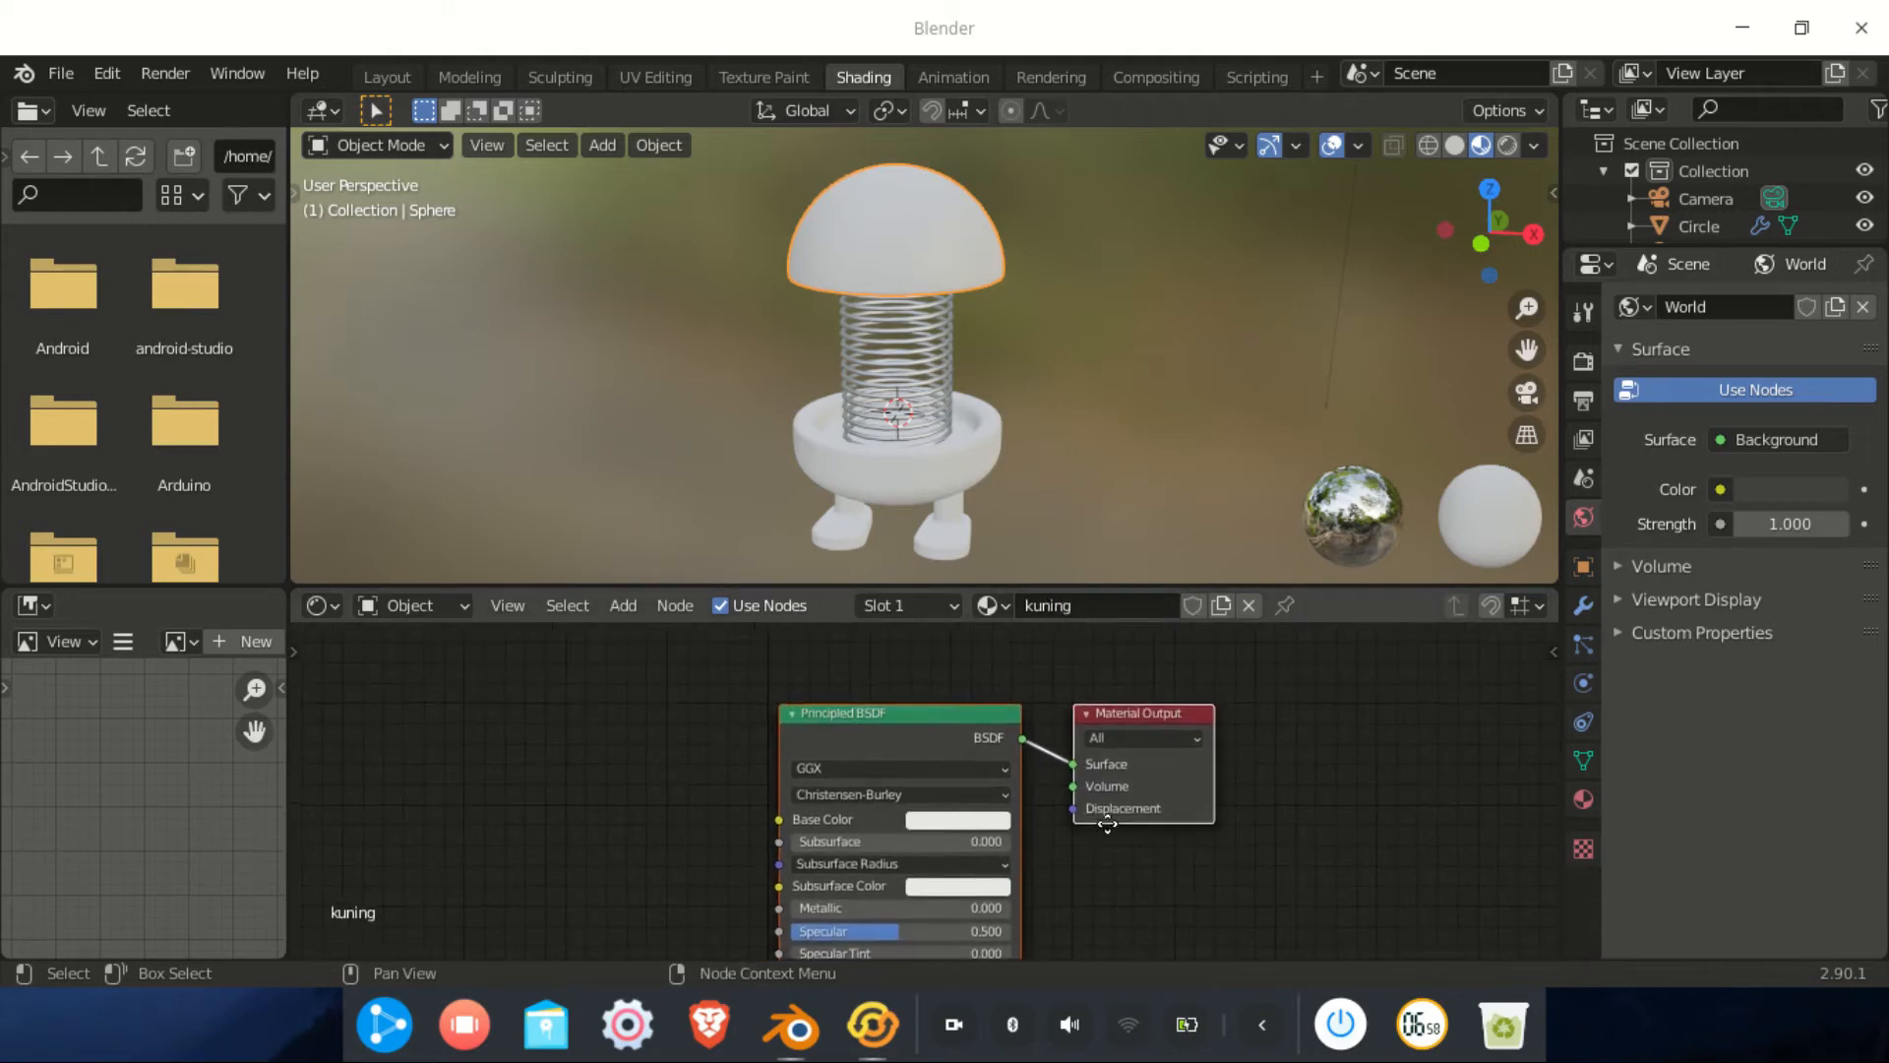
{"action": "scroll", "coordinate": [1164, 802], "scroll_direction": "up", "scroll_amount": 2}
{"action": "middle_click_drag", "start_coordinate": [1255, 823], "coordinate": [1391, 875]}
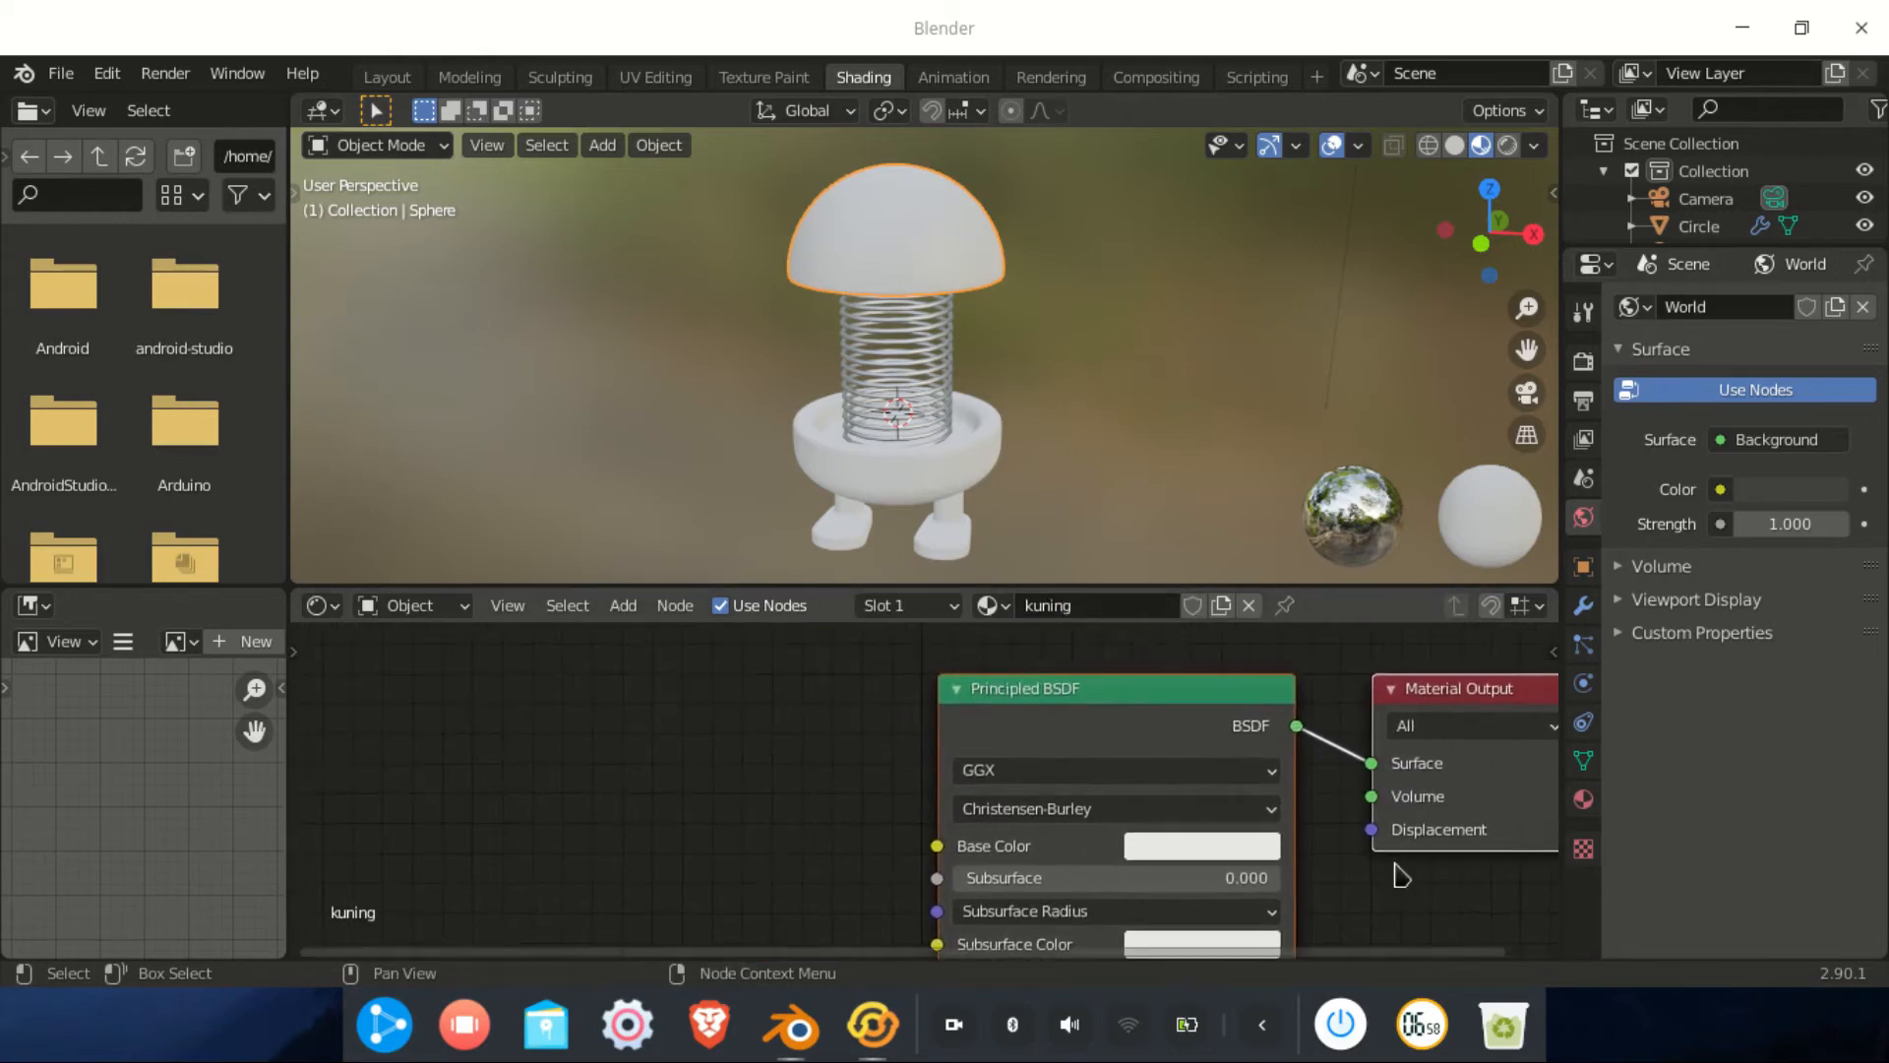
{"action": "key", "text": "shift+a"}
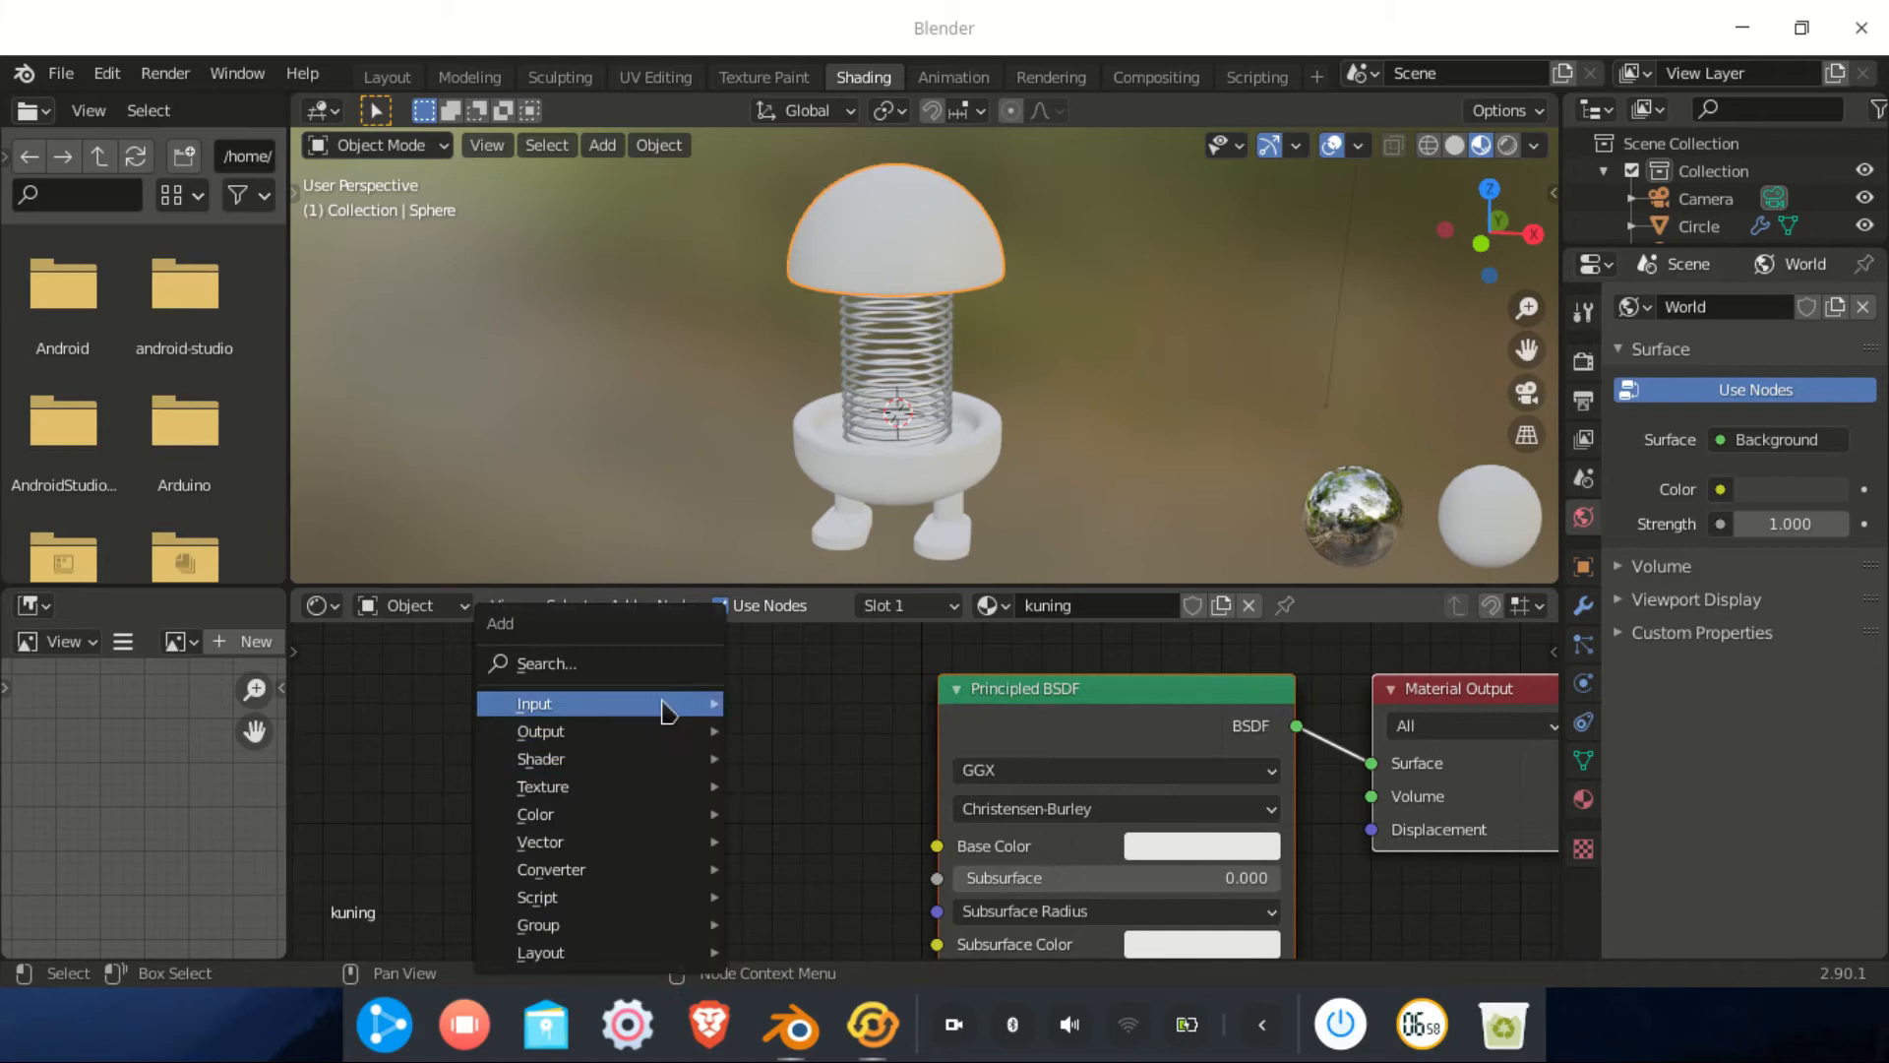
Add an Image Texture node and connect its Color to the Base Color input
{"action": "left_click", "coordinate": [630, 662]}
{"action": "type", "text": "image"}
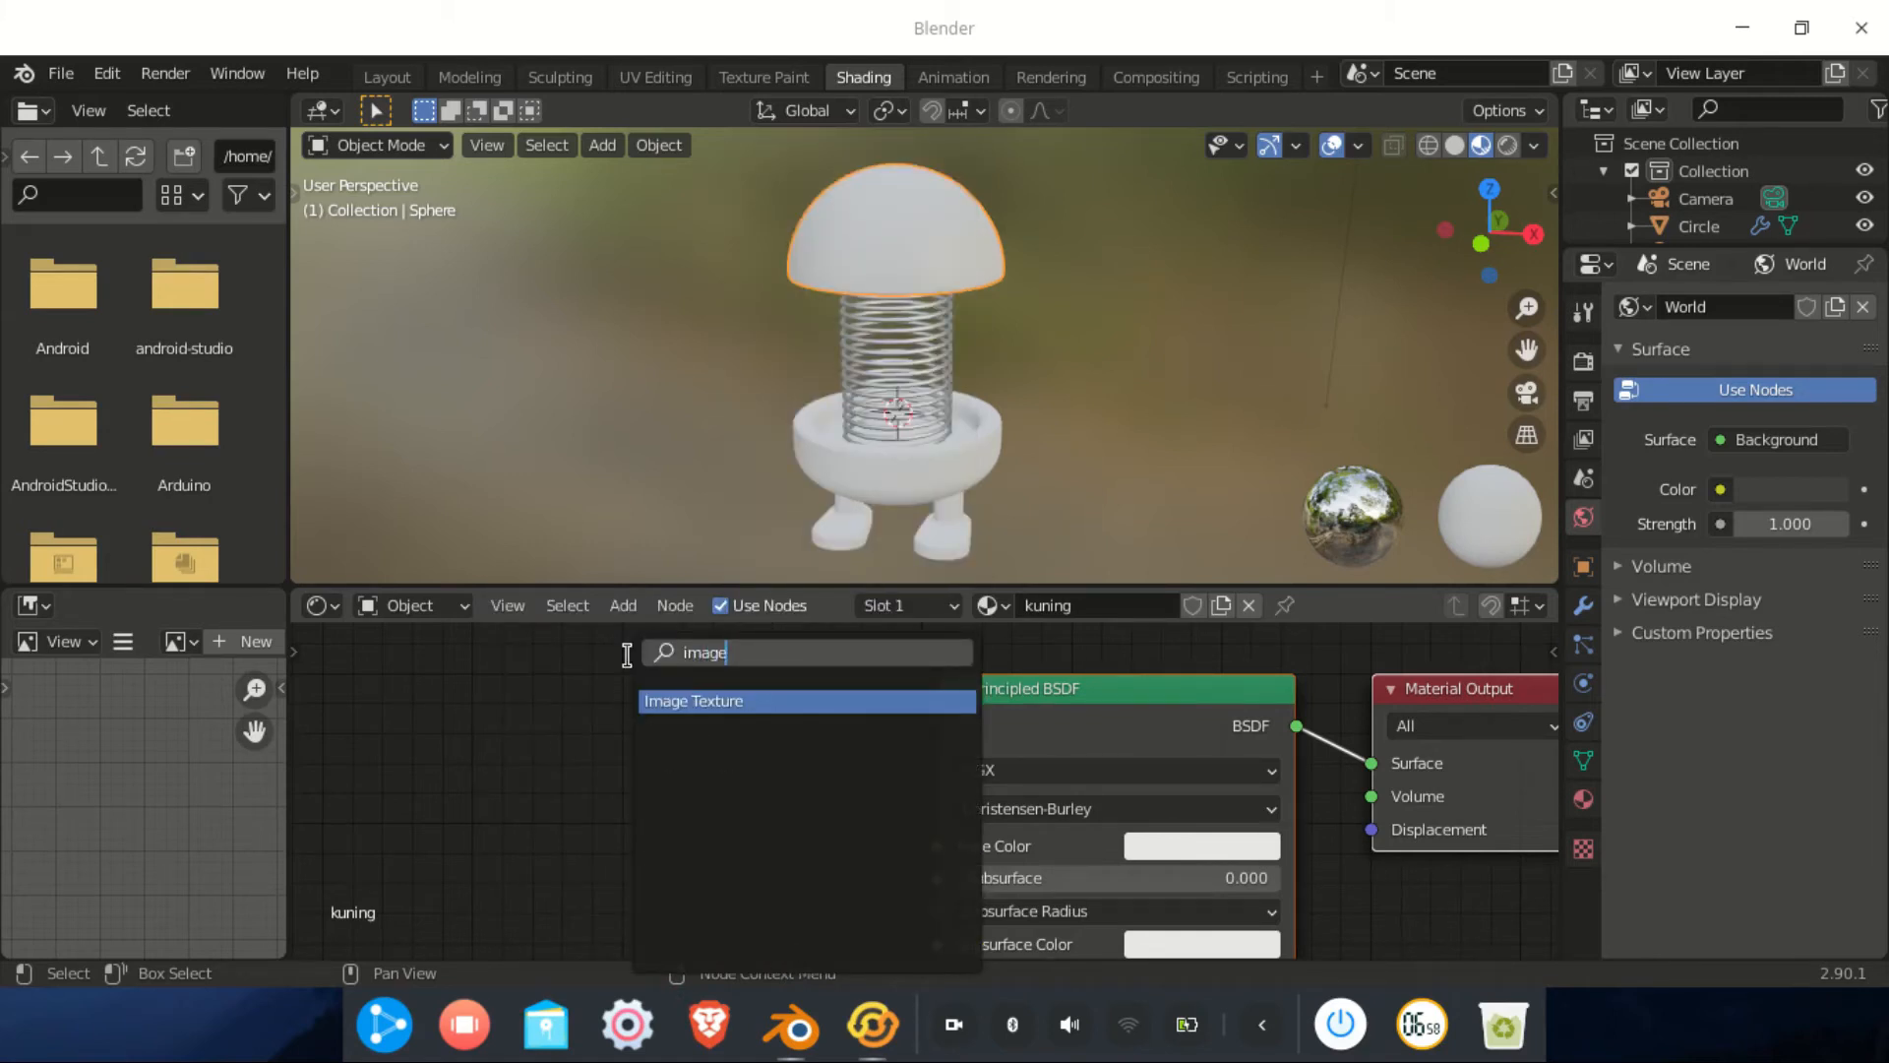
{"action": "left_click", "coordinate": [710, 700]}
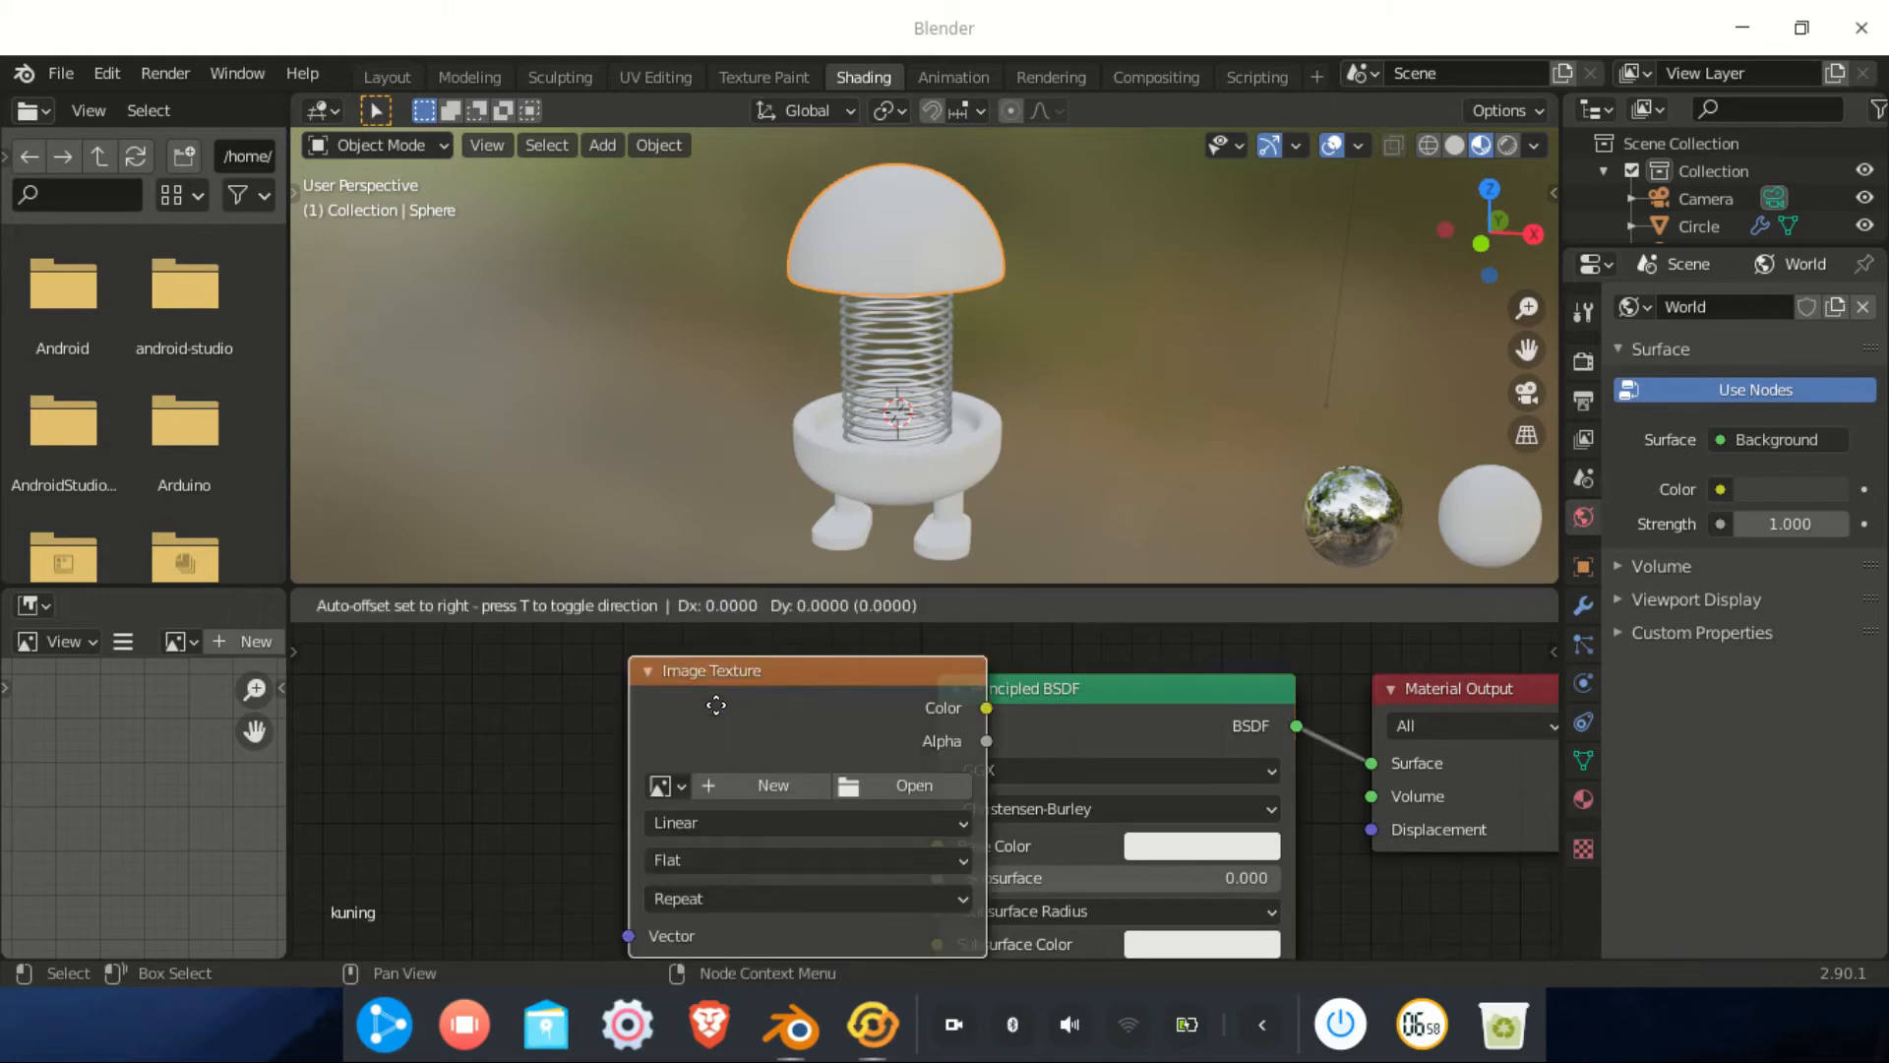
{"action": "left_click", "coordinate": [498, 696]}
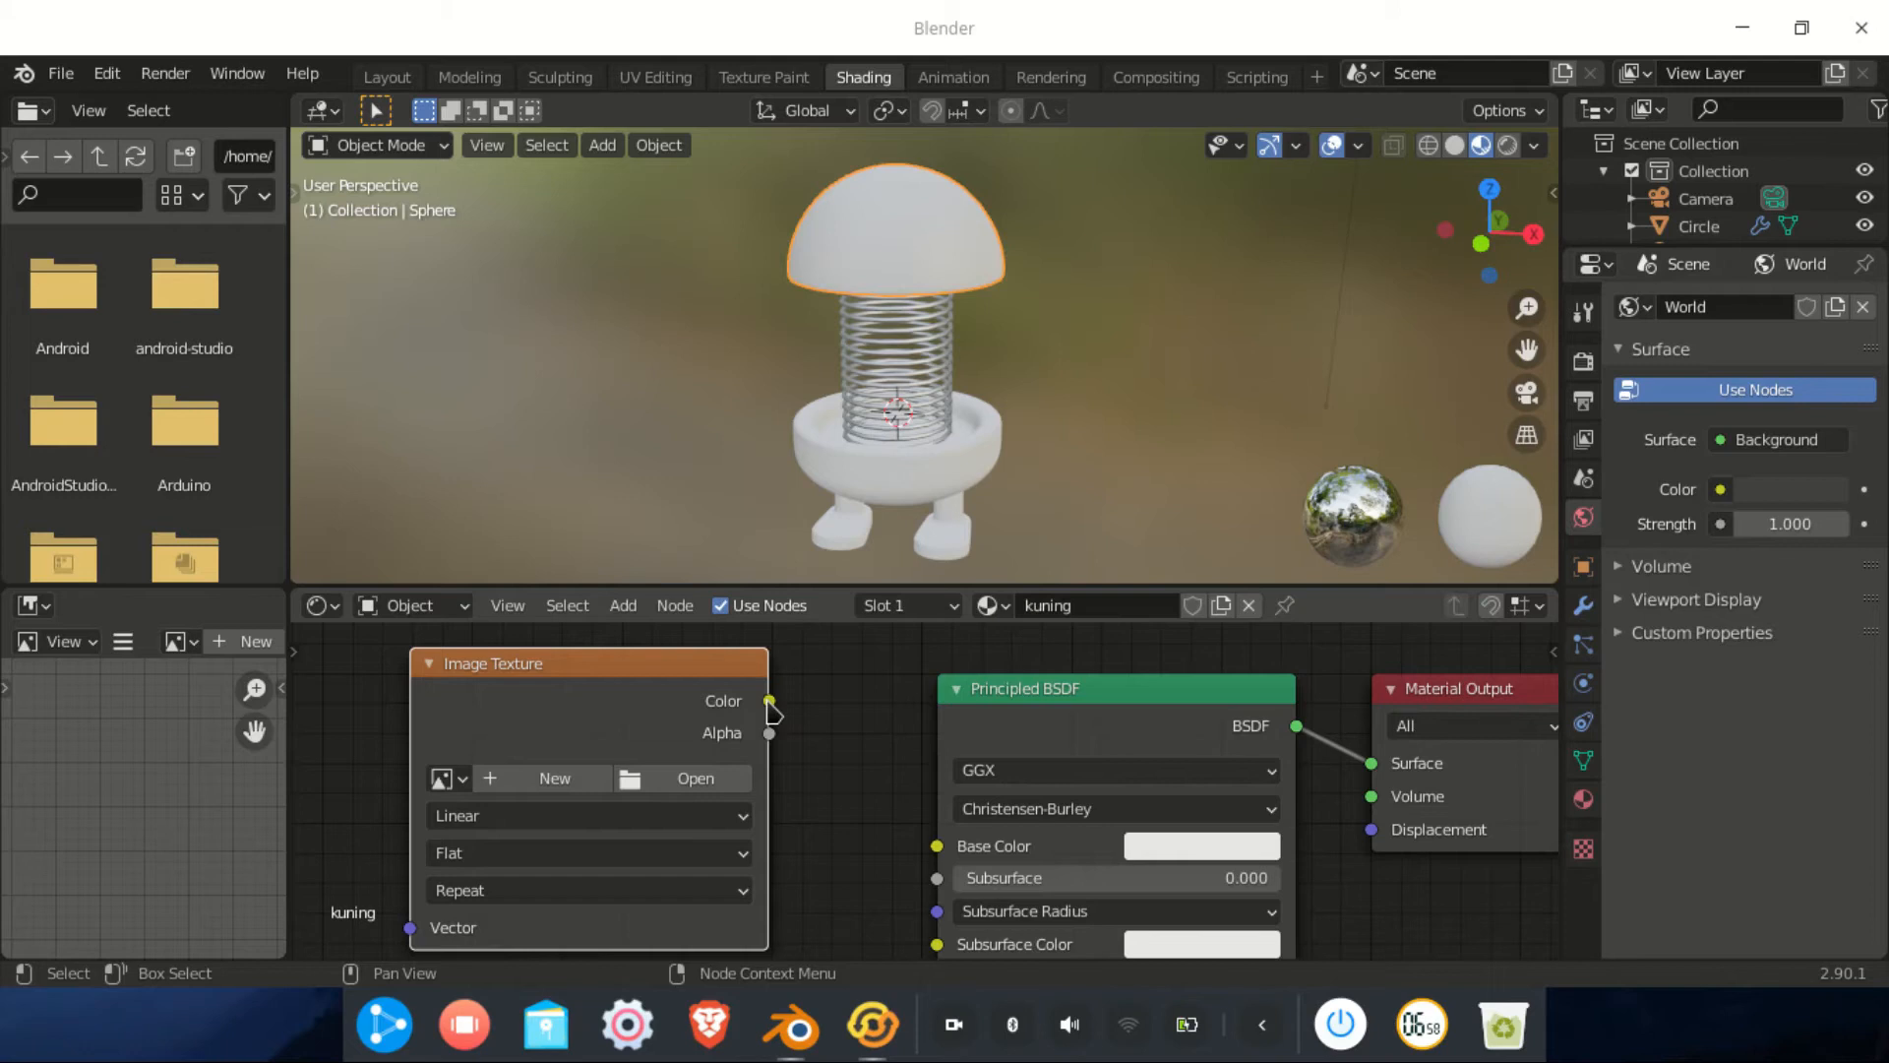
{"action": "left_click_drag", "start_coordinate": [770, 699], "coordinate": [938, 850]}
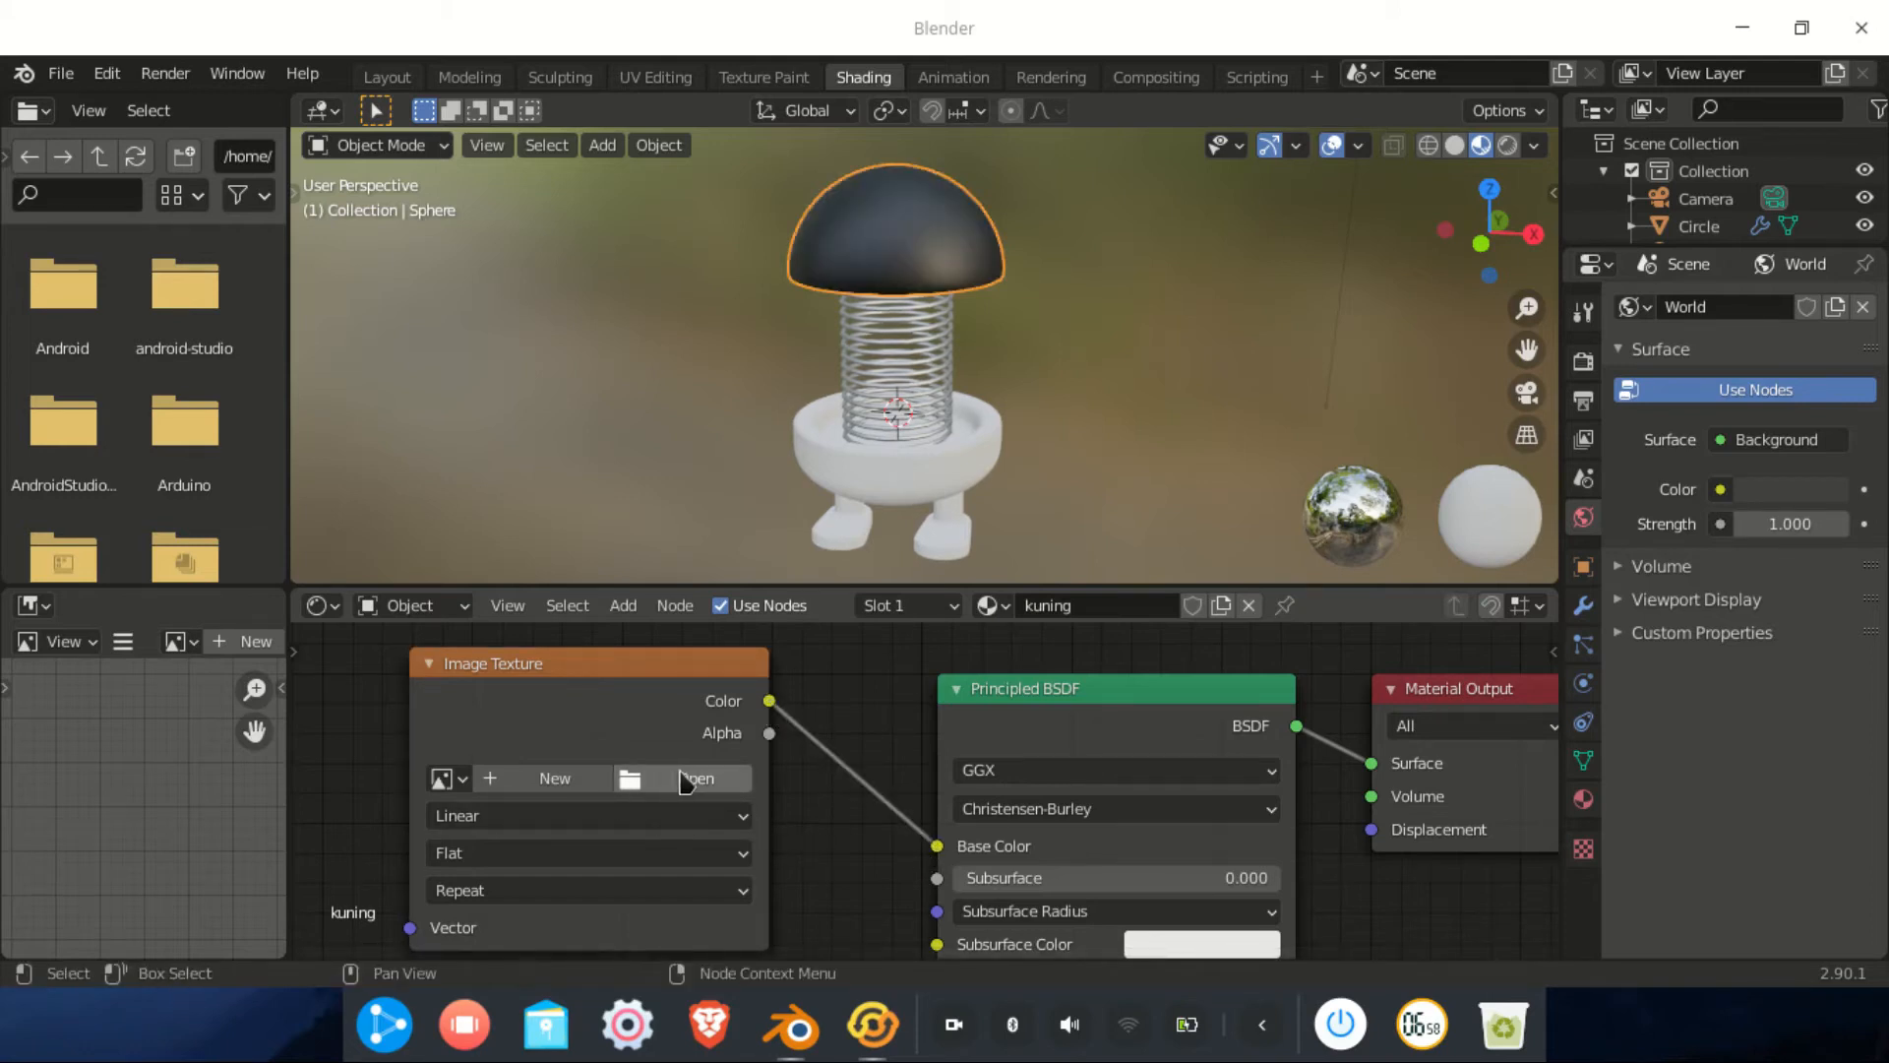
Load texture.jpg.png from the pertemuan 6 folder into the Image Texture node
{"action": "left_click", "coordinate": [692, 780]}
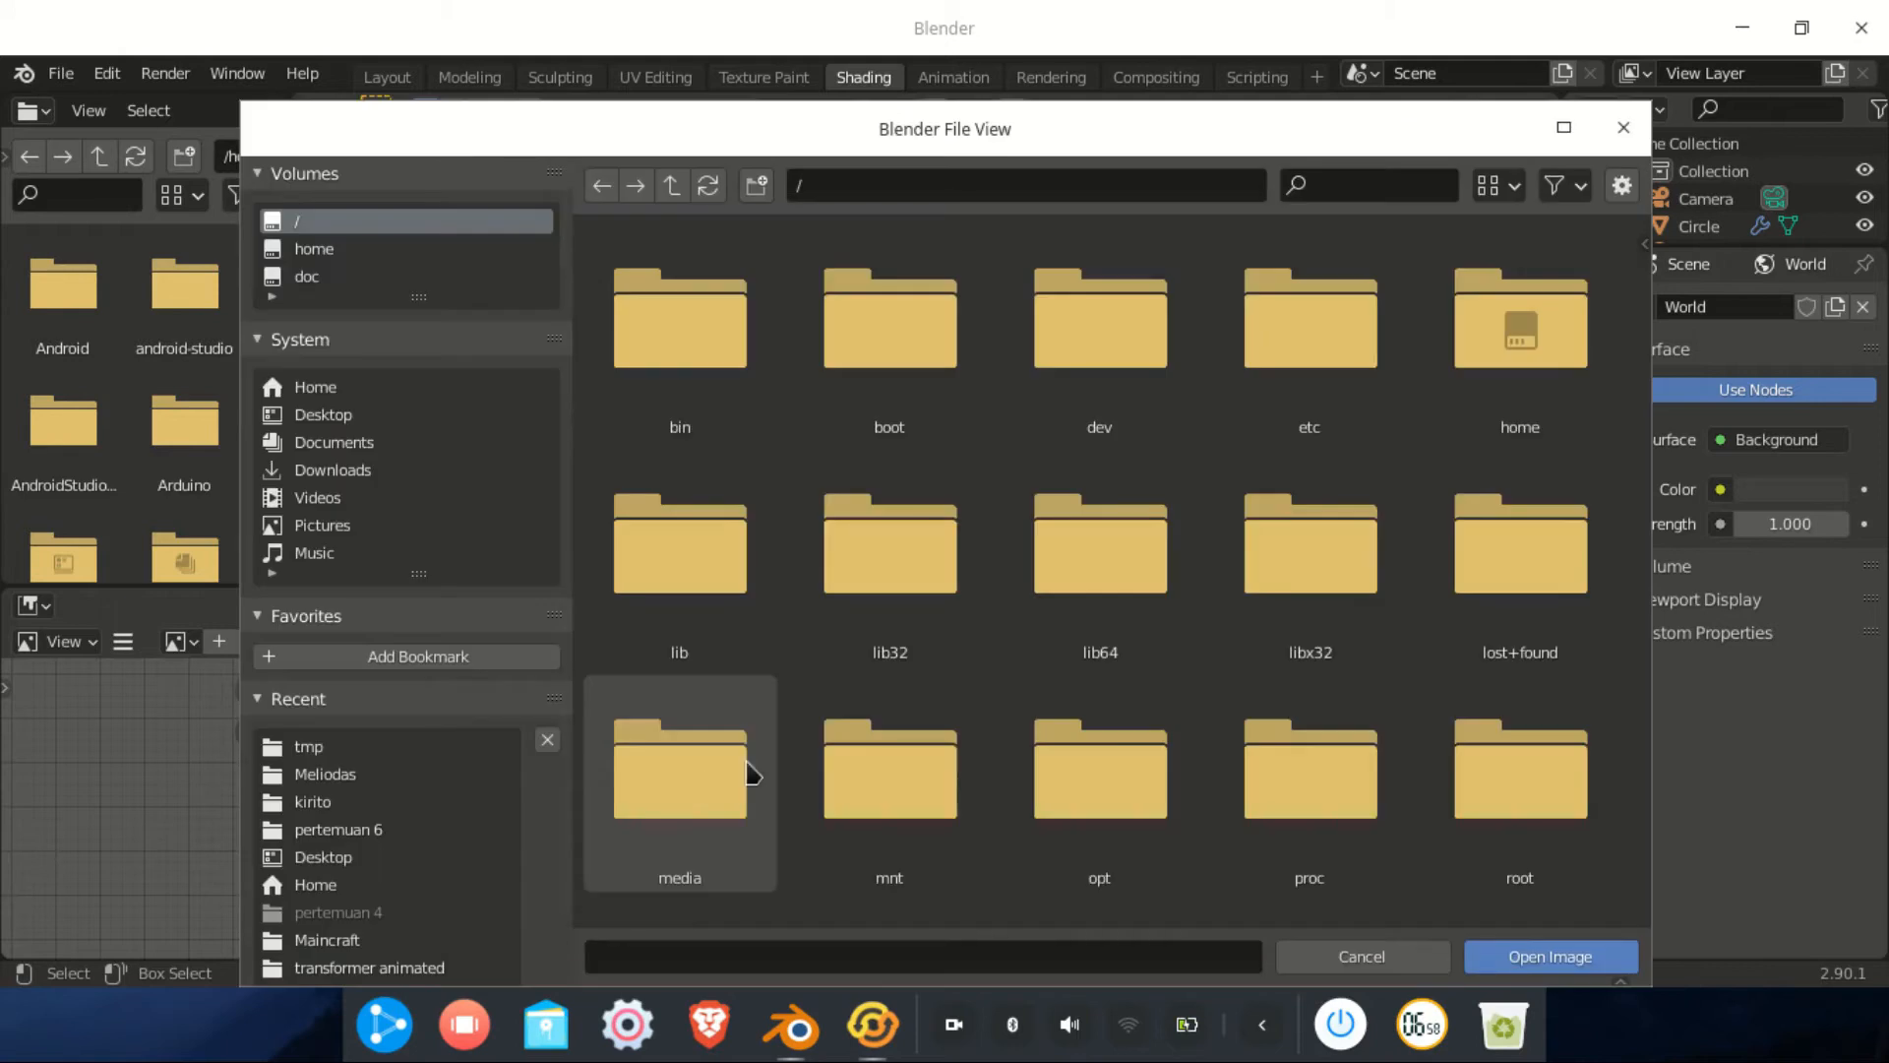
{"action": "left_click", "coordinate": [371, 831]}
{"action": "left_click", "coordinate": [1104, 366]}
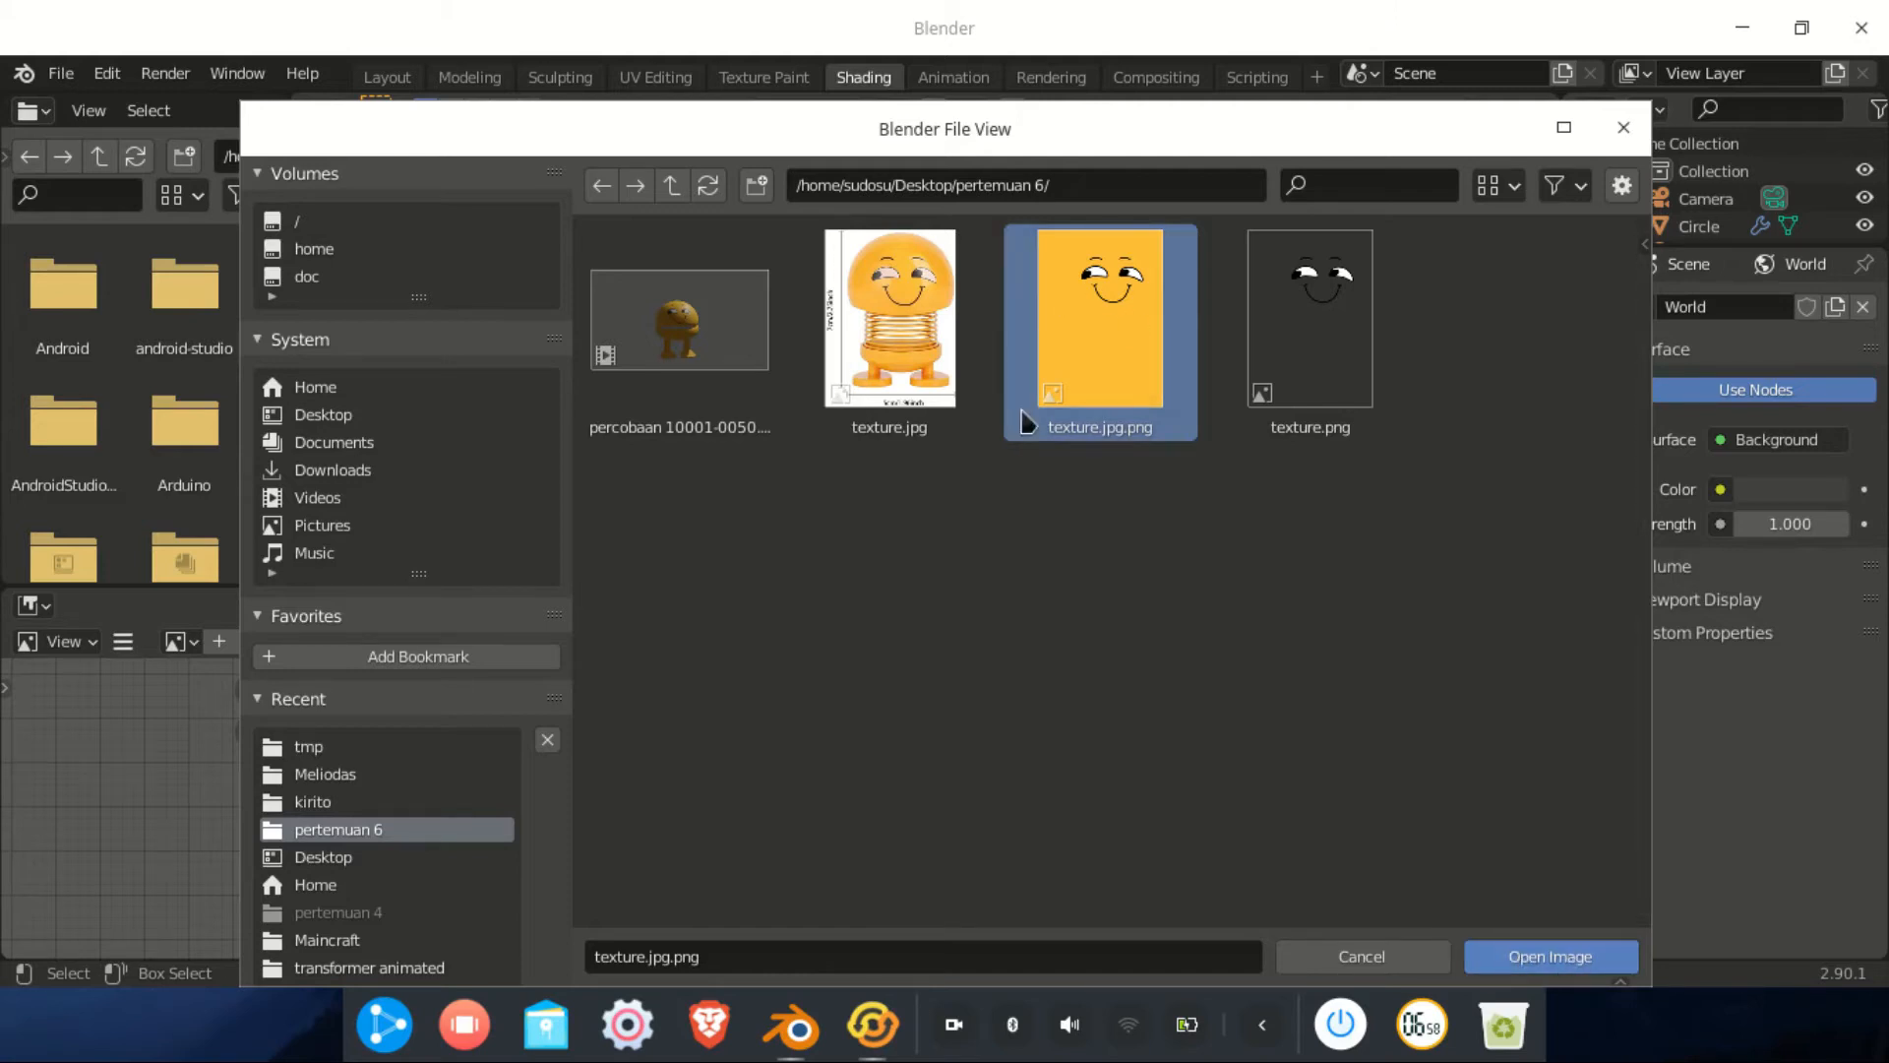
{"action": "left_click", "coordinate": [1564, 954]}
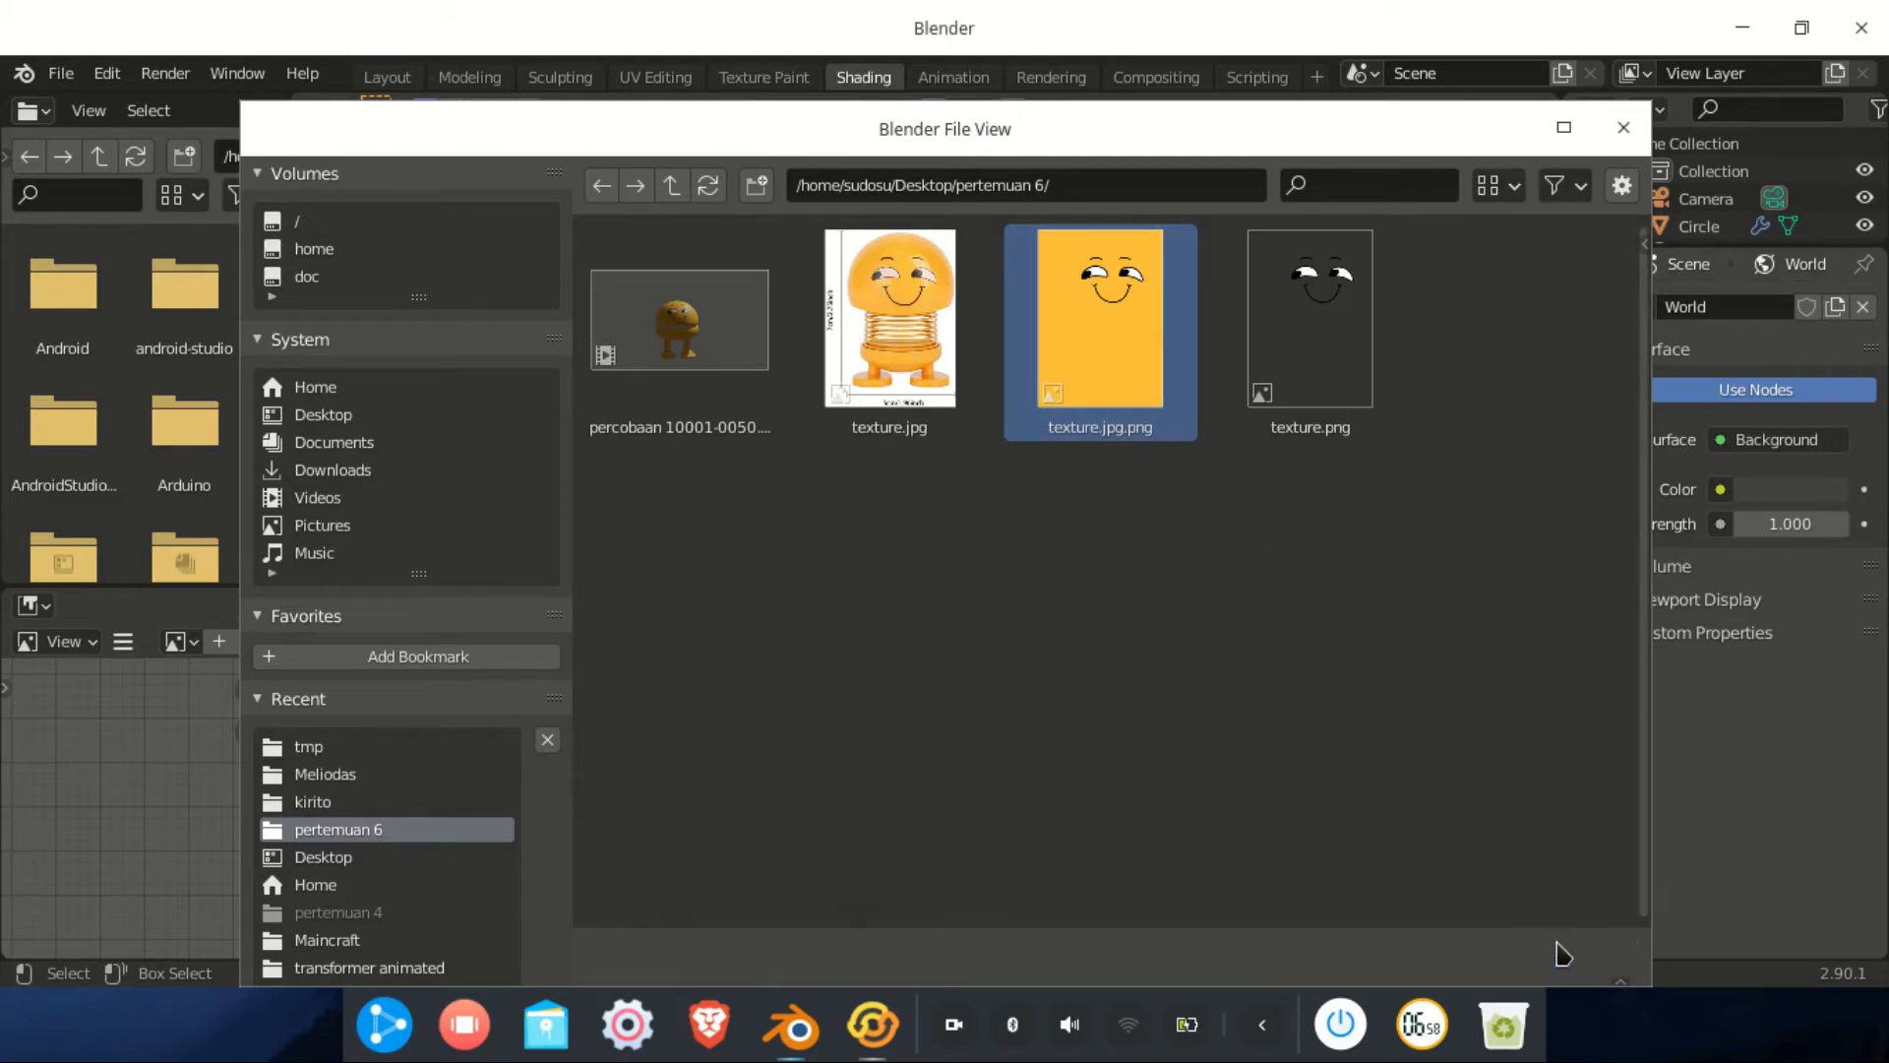
{"action": "scroll", "coordinate": [955, 308], "scroll_direction": "down", "scroll_amount": 2}
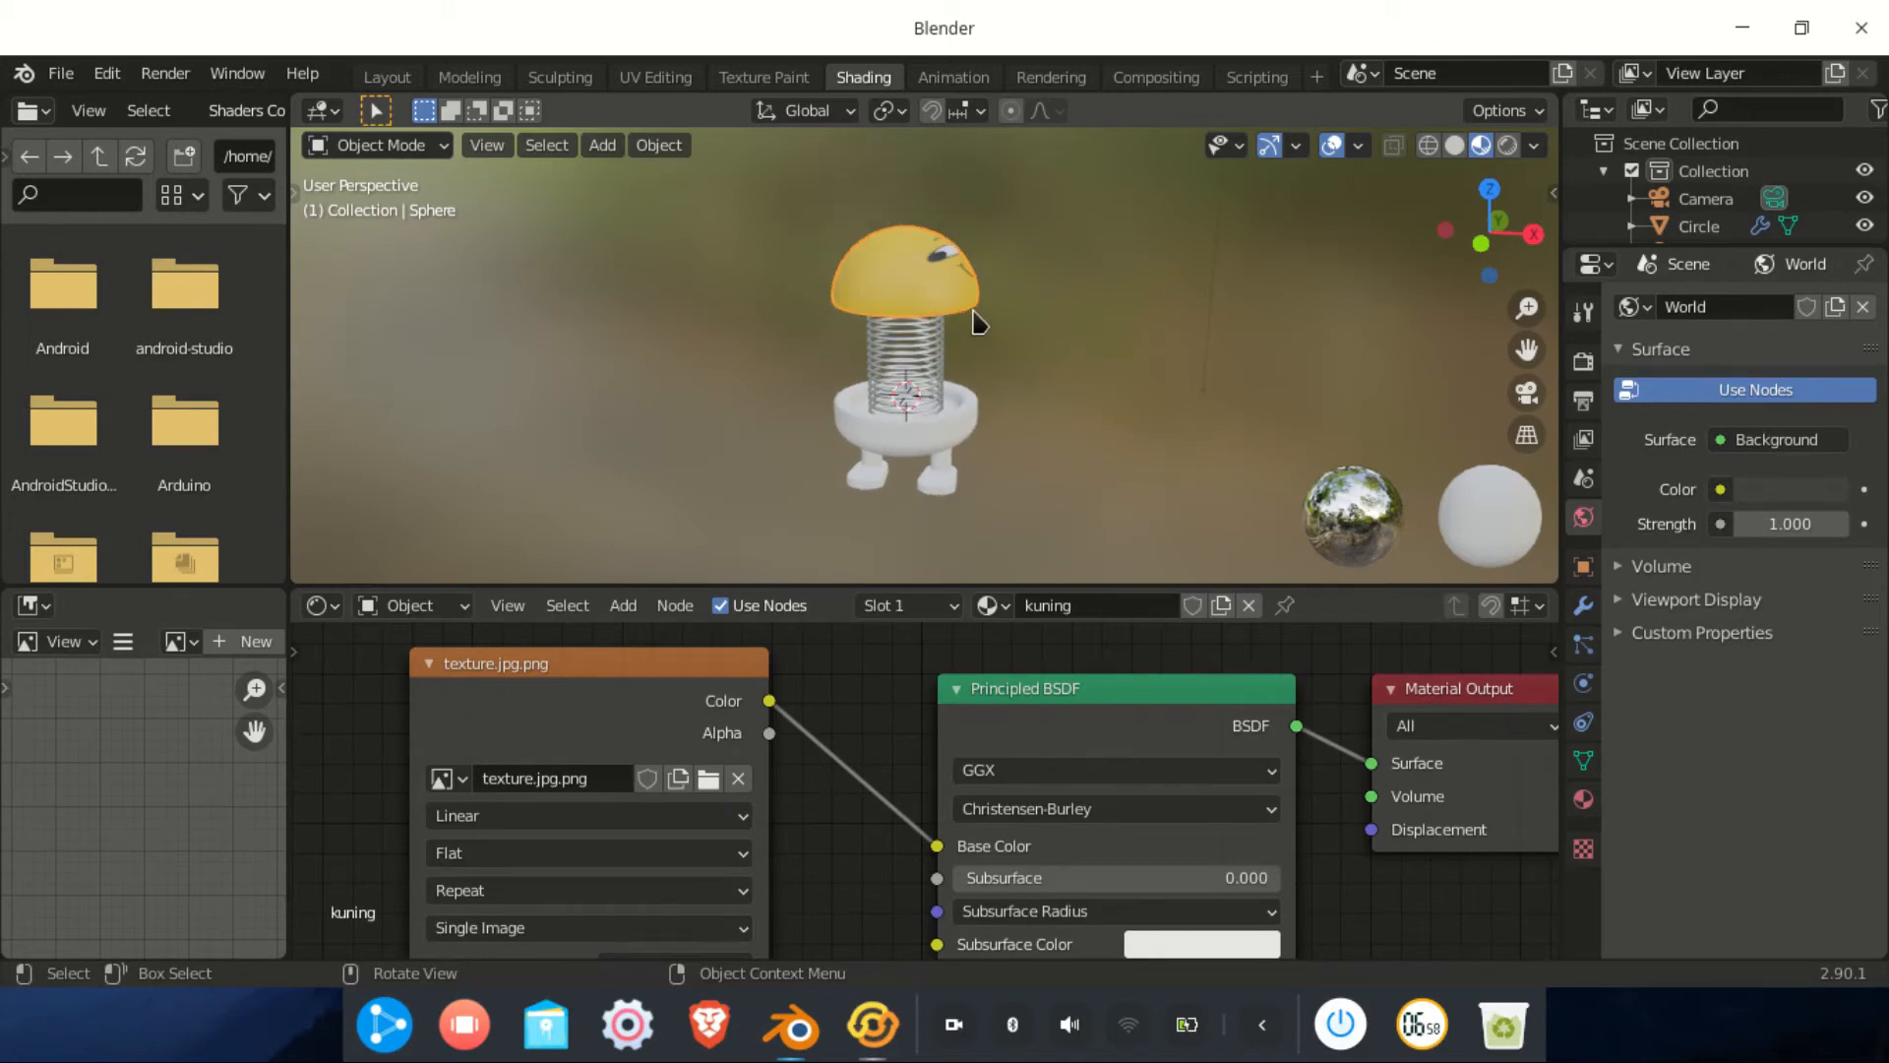
In the UV Editing workspace, check the dome from front and side in wireframe
{"action": "middle_click_drag", "start_coordinate": [914, 271], "coordinate": [951, 285]}
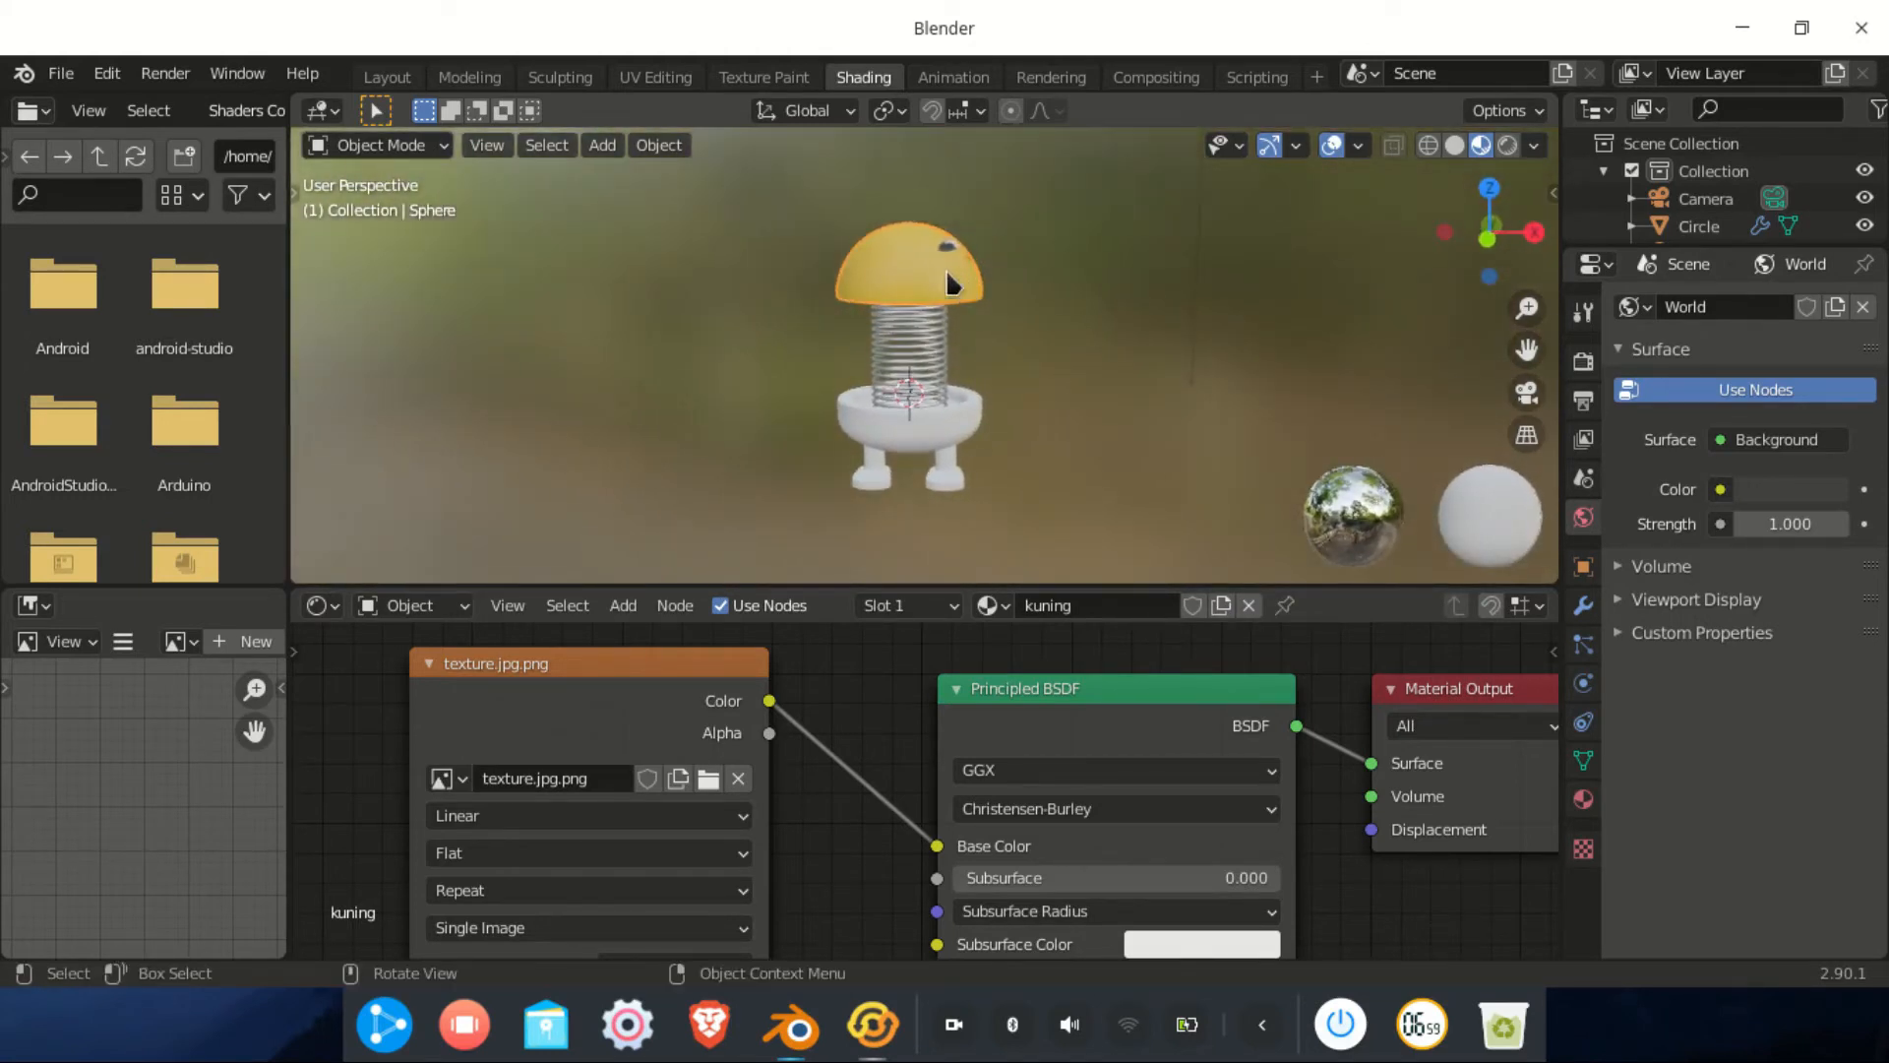
{"action": "left_click", "coordinate": [655, 77]}
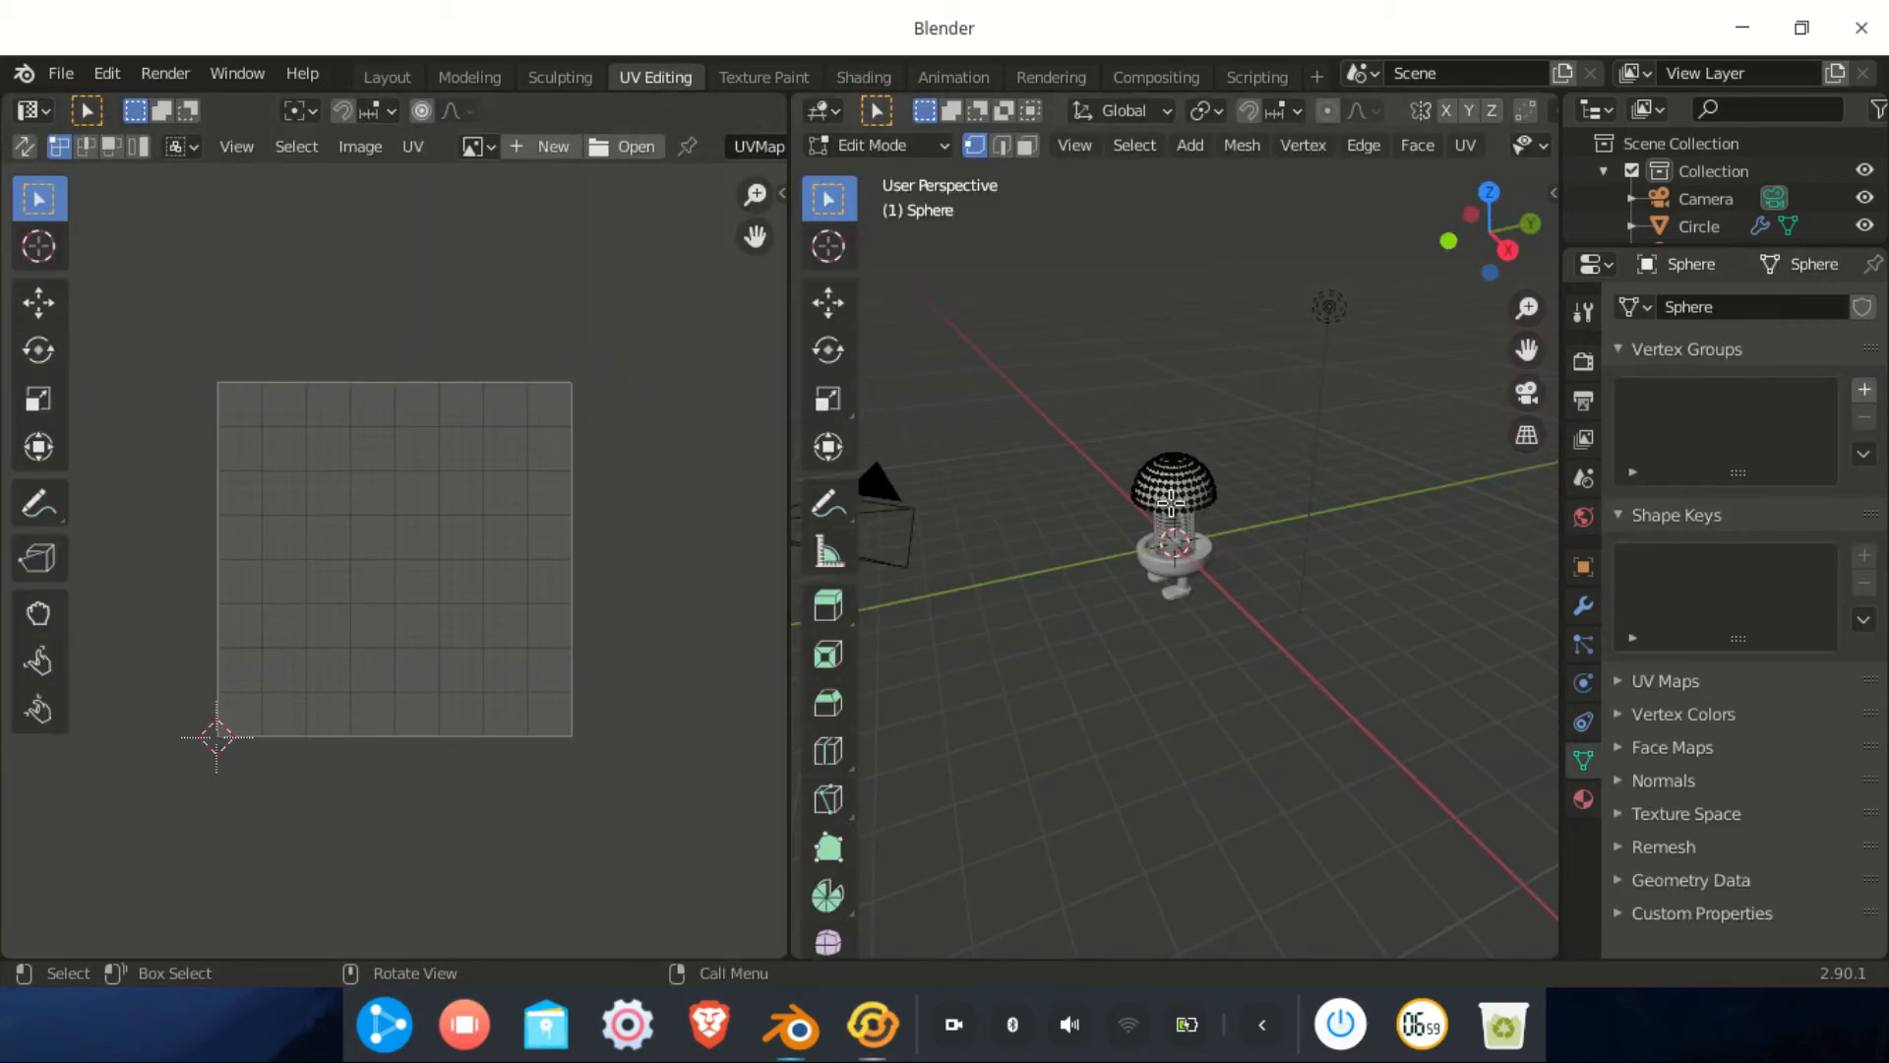
{"action": "left_click", "coordinate": [1446, 241]}
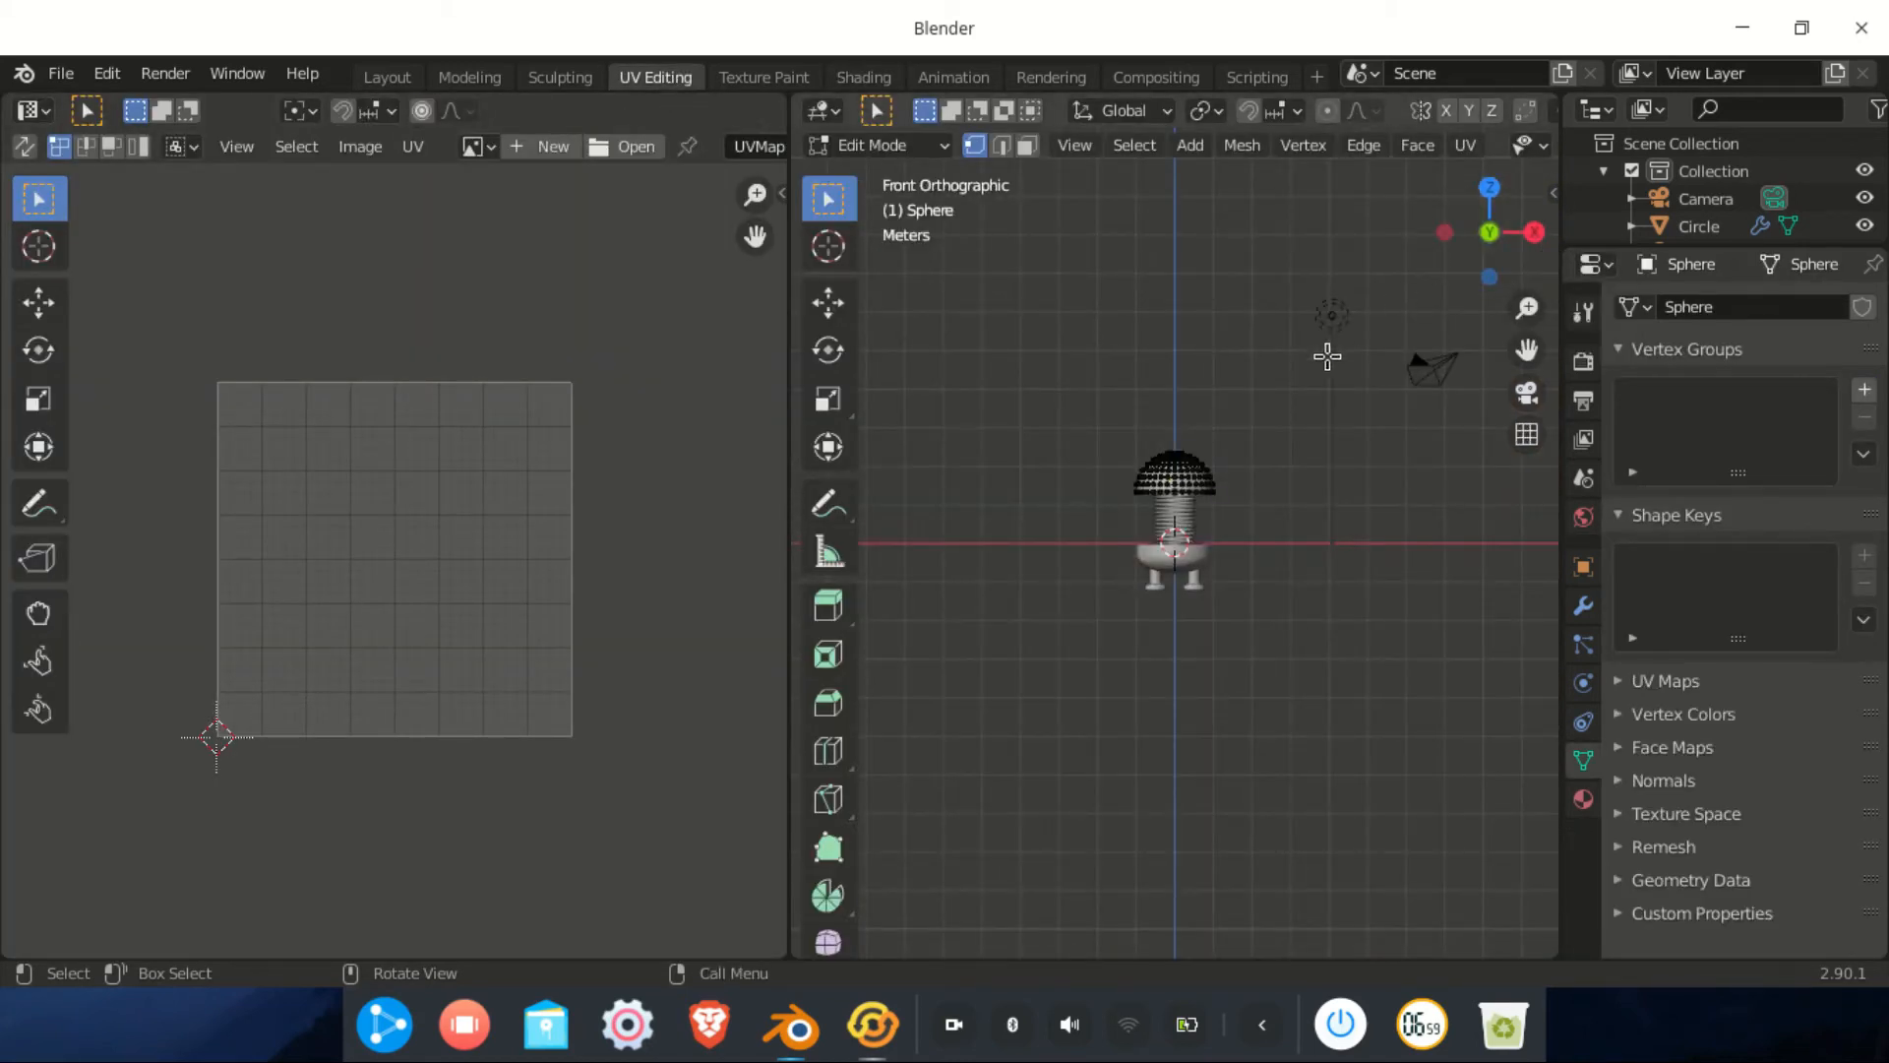
{"action": "scroll", "coordinate": [1316, 363], "scroll_direction": "up", "scroll_amount": 5}
{"action": "middle_click_drag", "start_coordinate": [1265, 374], "coordinate": [1250, 489], "text": "shift"}
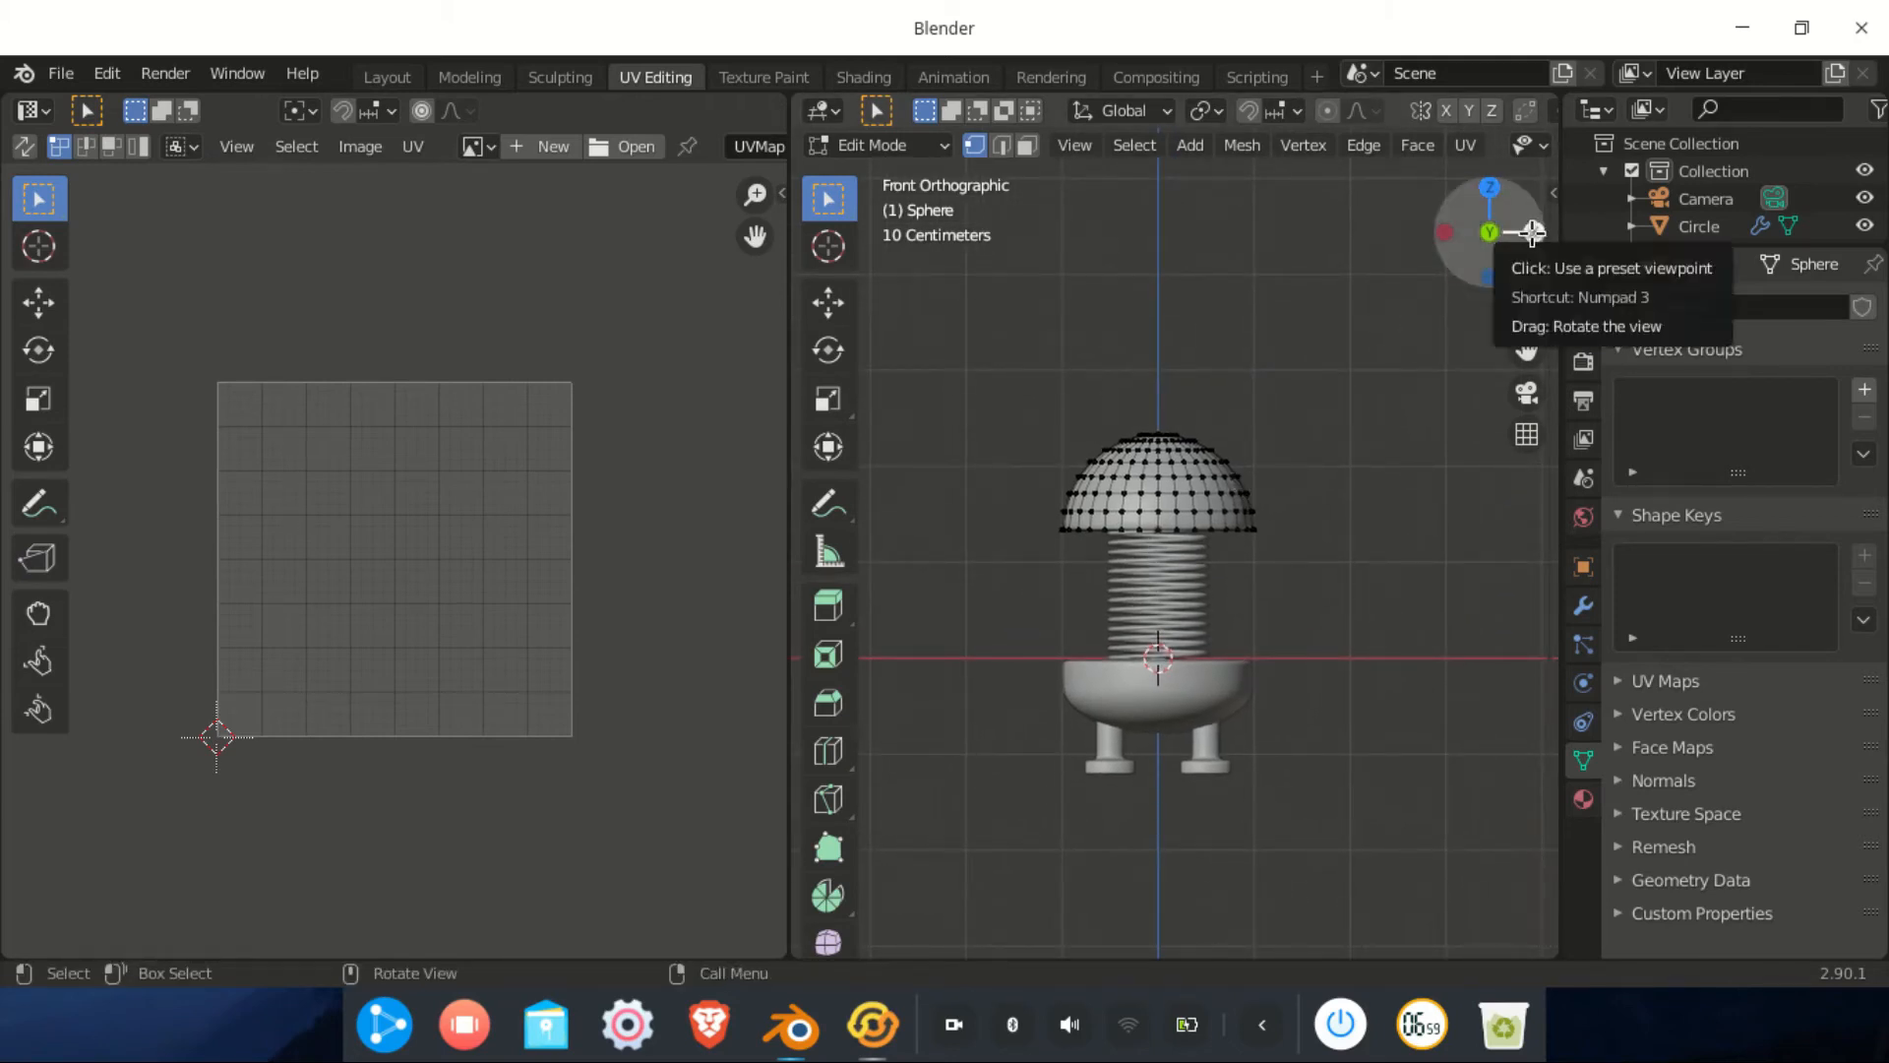
{"action": "left_click", "coordinate": [1532, 232]}
{"action": "scroll", "coordinate": [1279, 423], "scroll_direction": "up", "scroll_amount": 4}
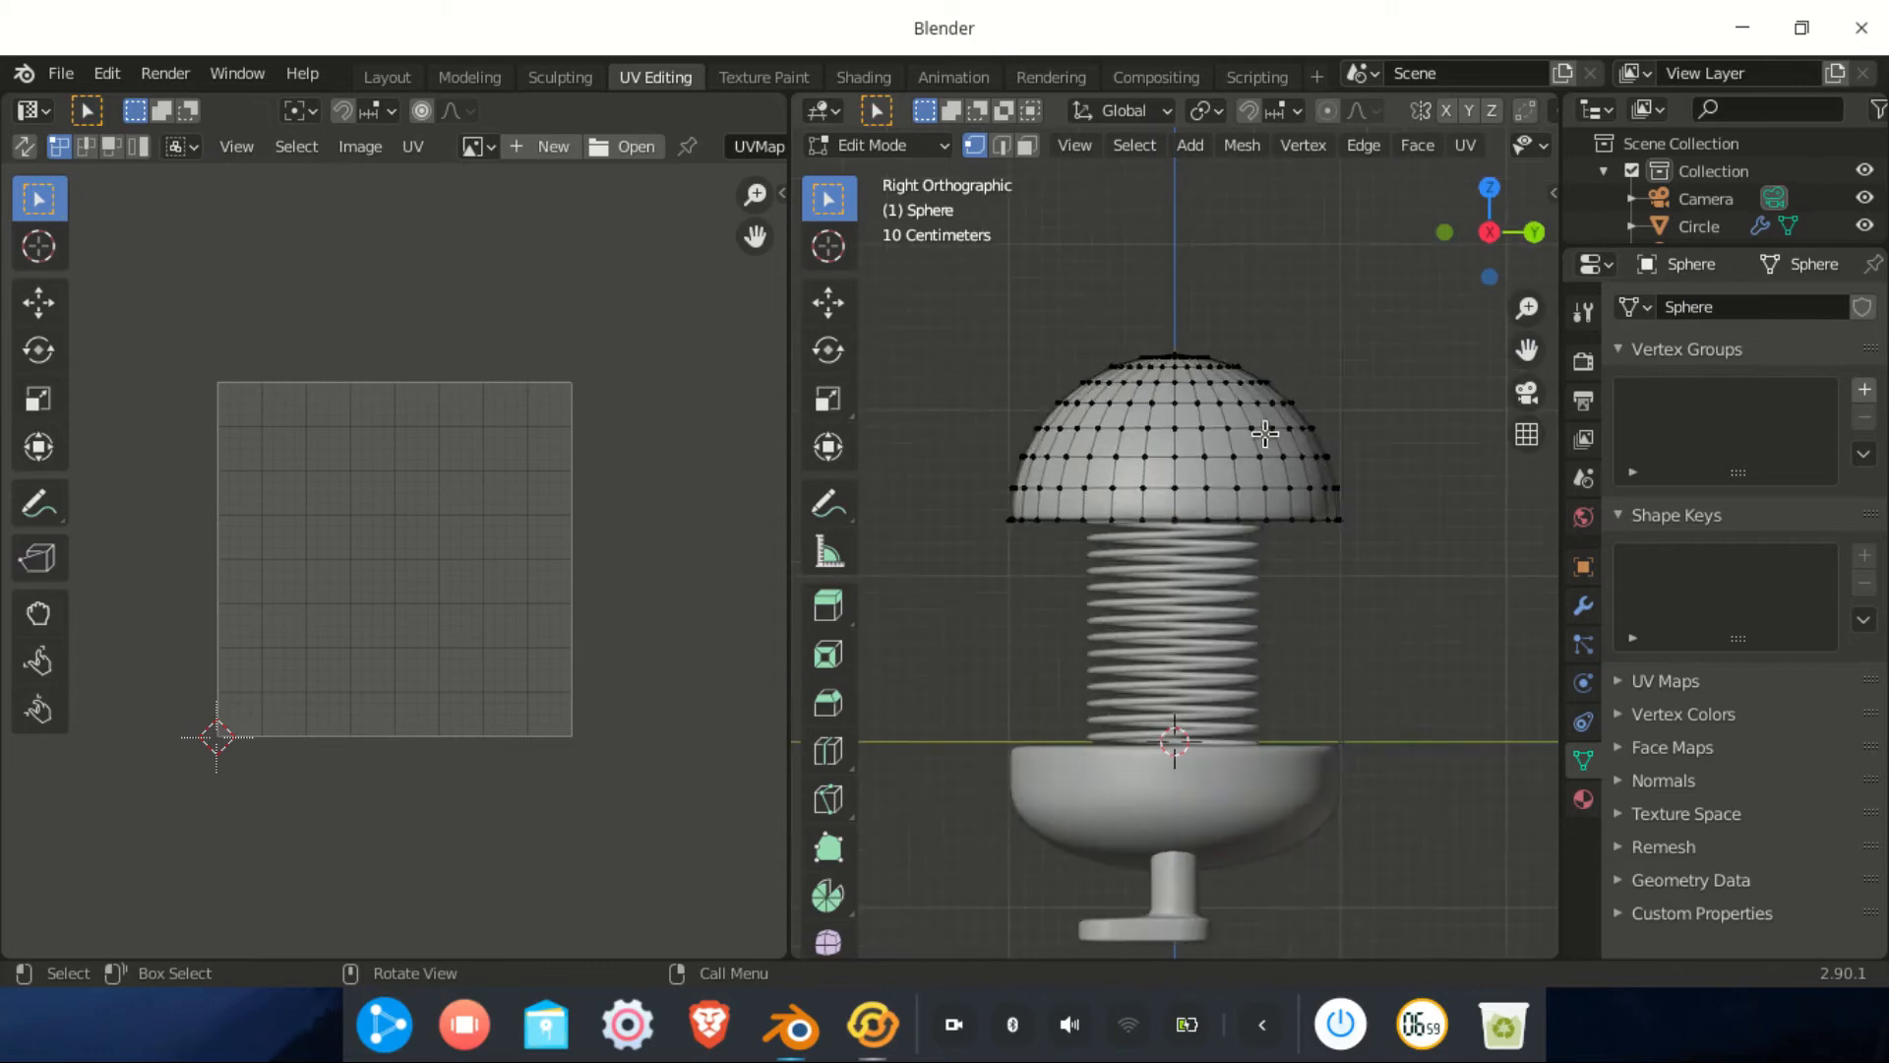
{"action": "scroll", "coordinate": [1490, 143], "scroll_direction": "down", "scroll_amount": 5}
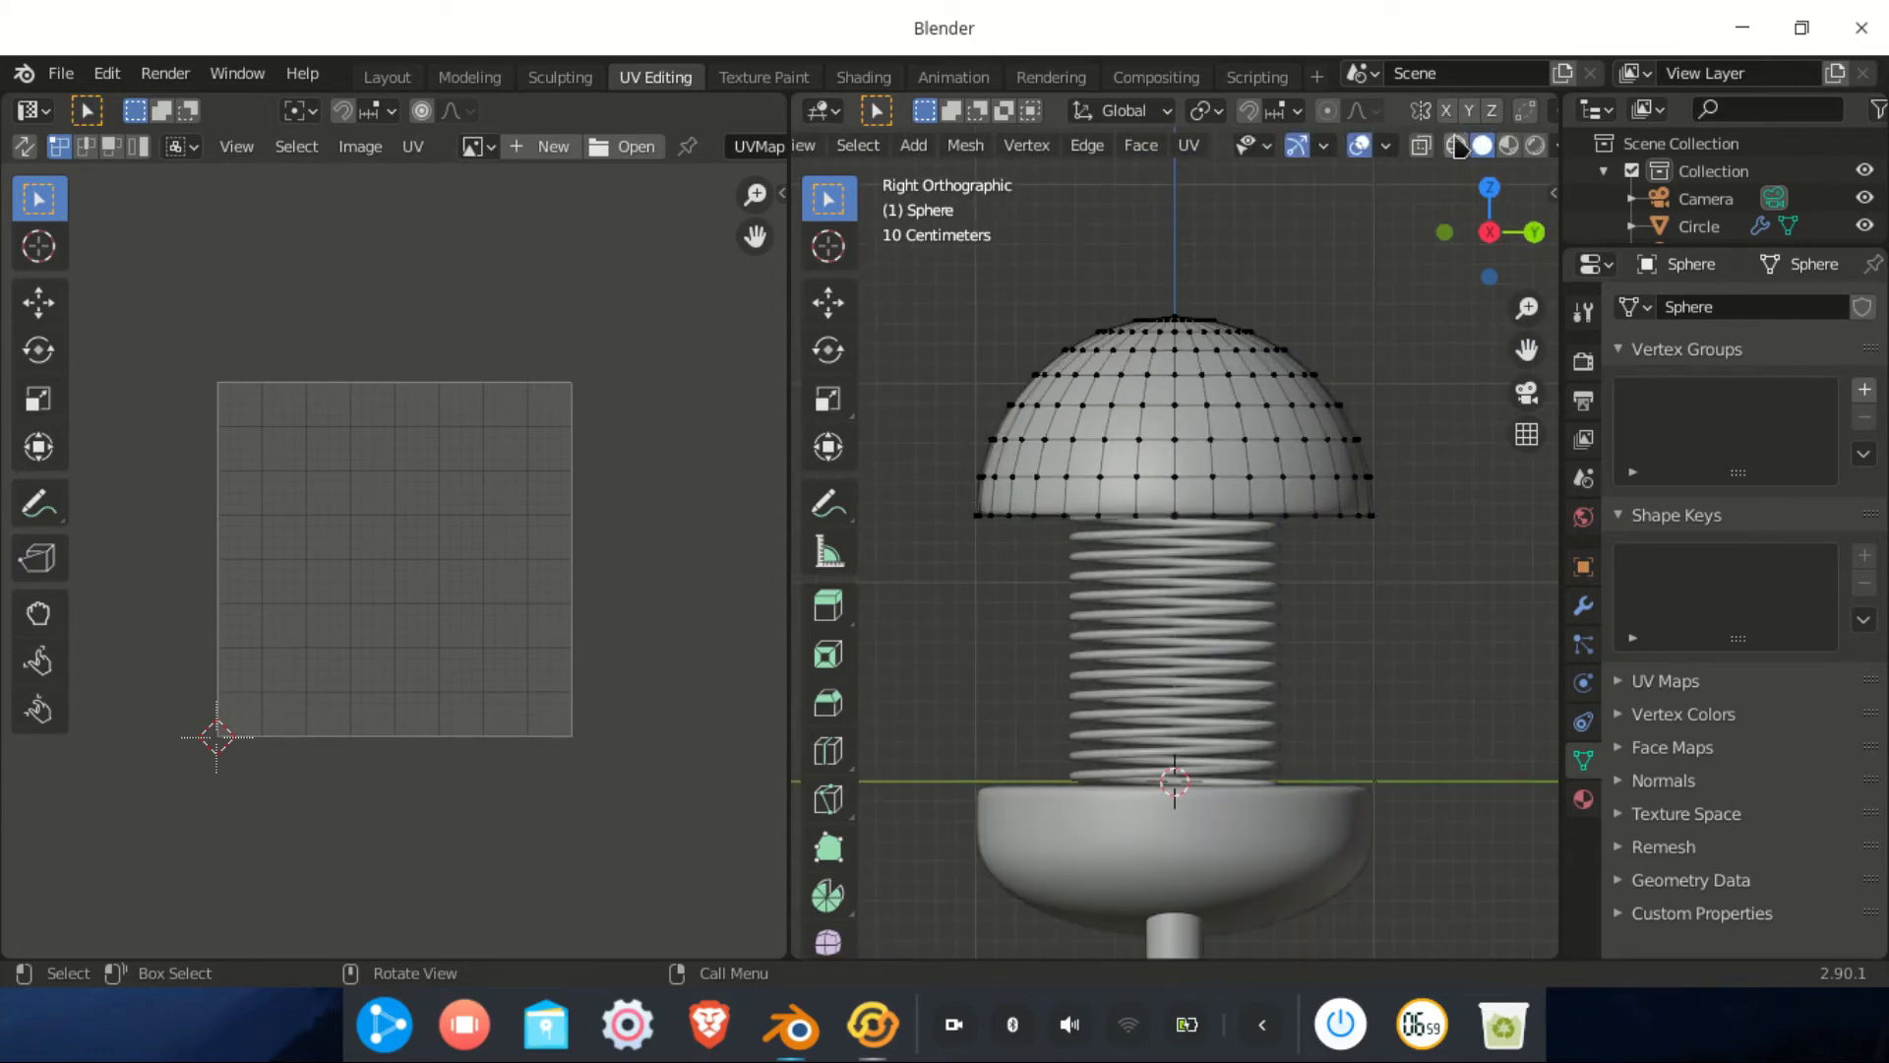
{"action": "left_click", "coordinate": [1457, 146]}
{"action": "scroll", "coordinate": [1457, 146], "scroll_direction": "up", "scroll_amount": 5}
{"action": "scroll", "coordinate": [1457, 146], "scroll_direction": "down", "scroll_amount": 6}
{"action": "scroll", "coordinate": [1458, 145], "scroll_direction": "up", "scroll_amount": 4}
{"action": "scroll", "coordinate": [1457, 146], "scroll_direction": "down", "scroll_amount": 4}
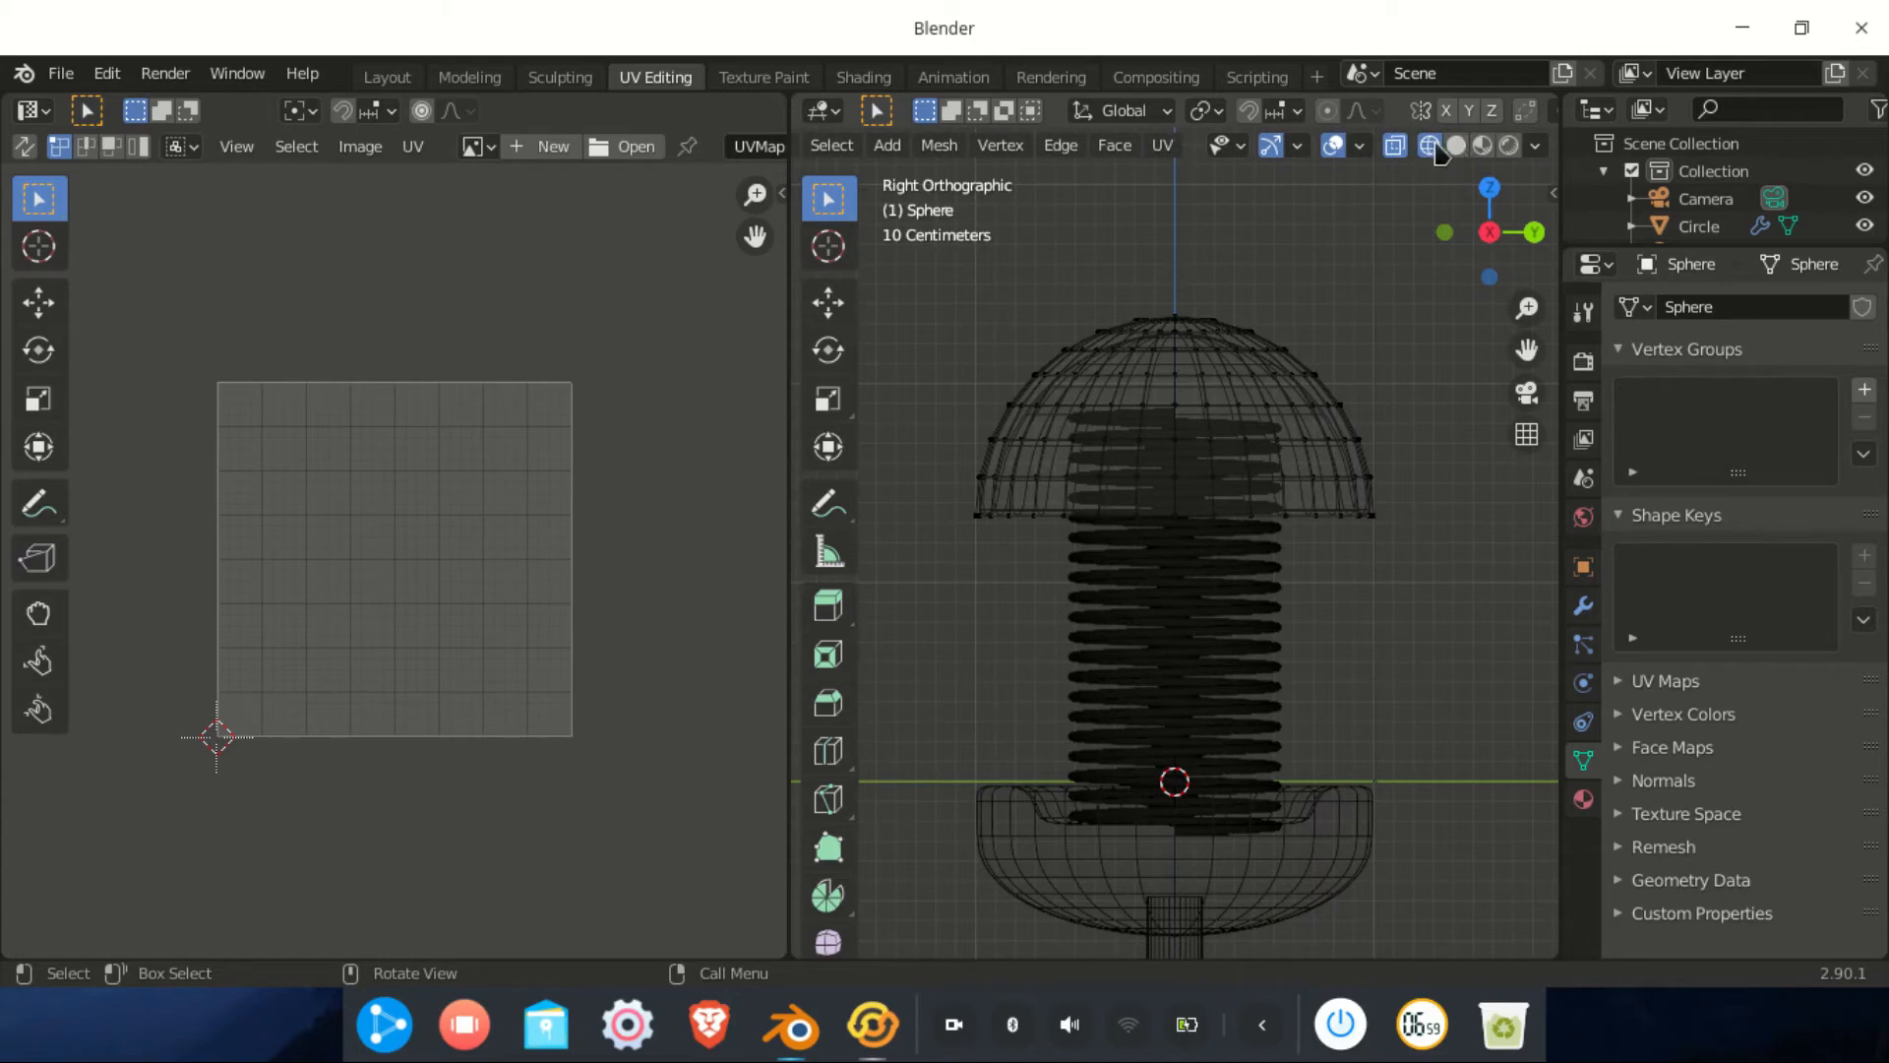
{"action": "scroll", "coordinate": [1241, 310], "scroll_direction": "up", "scroll_amount": 4}
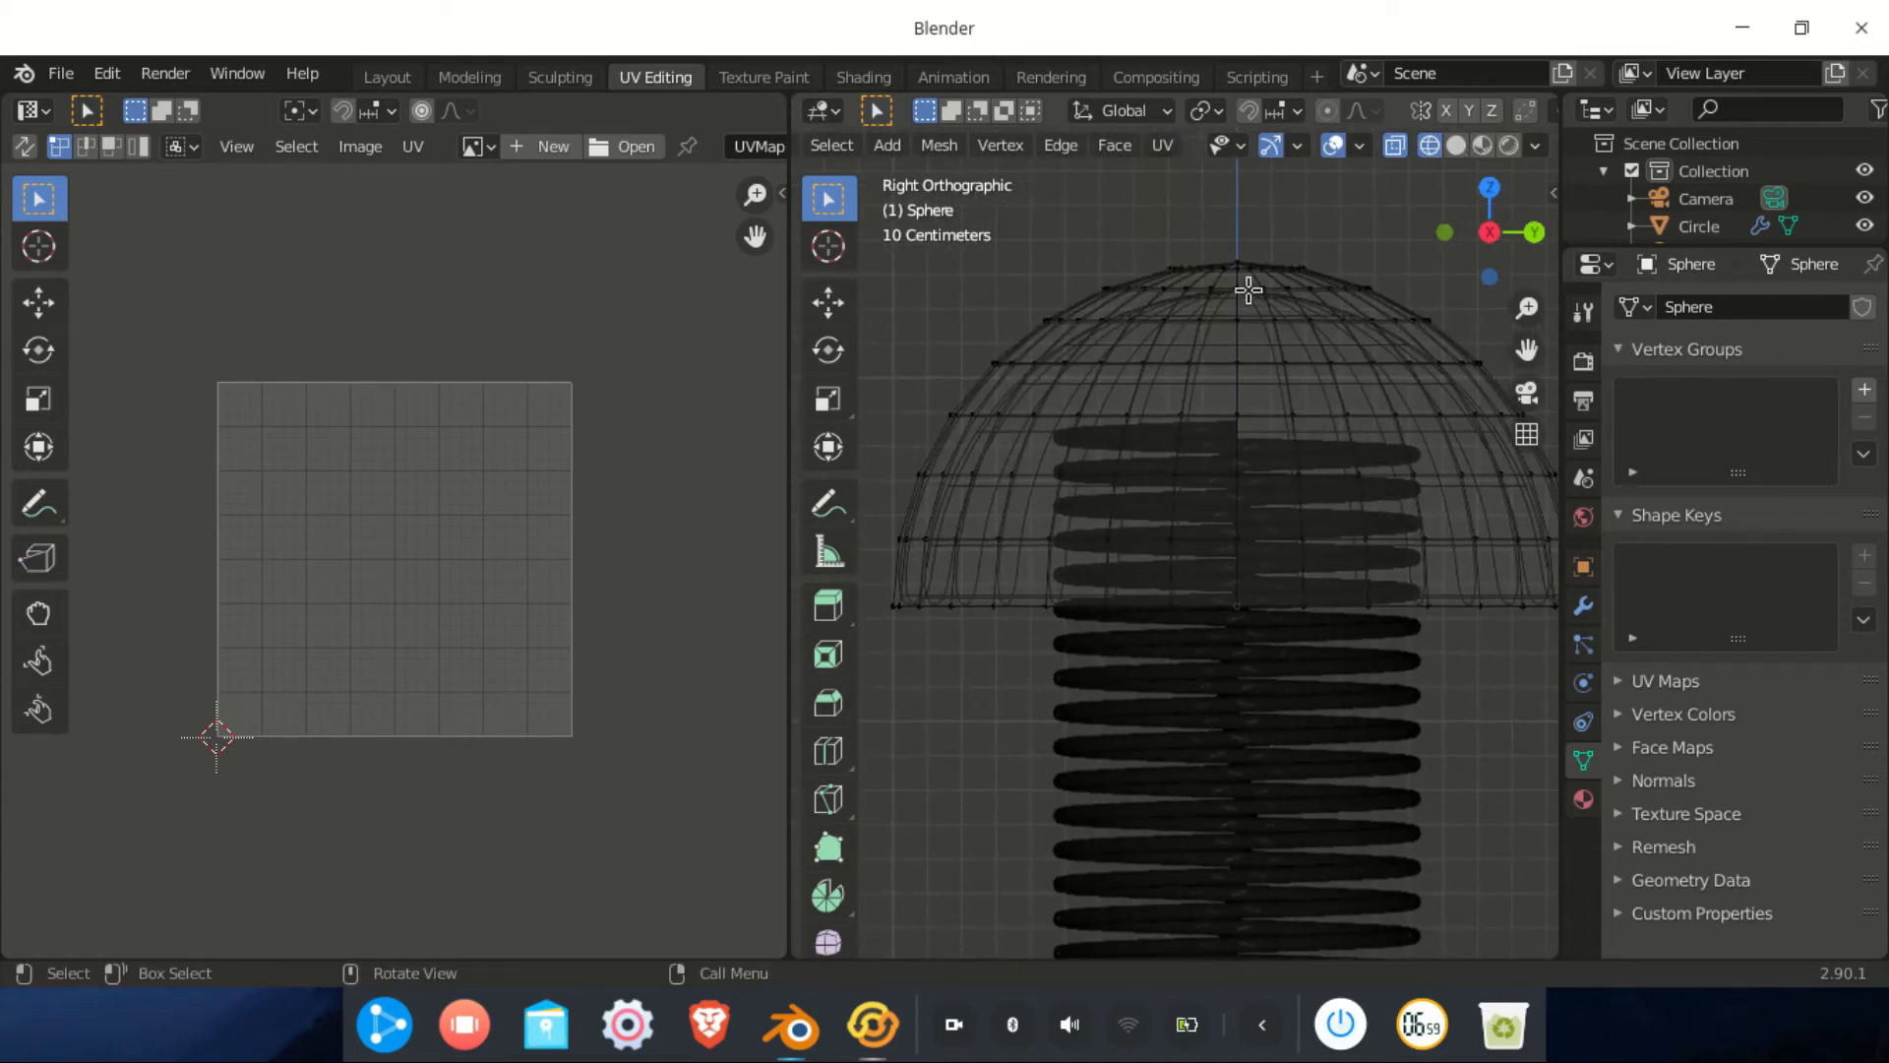
Box-select the left half of the dome's vertices, including the centre line
{"action": "left_click_drag", "start_coordinate": [1235, 201], "coordinate": [795, 698]}
{"action": "left_click_drag", "start_coordinate": [1250, 230], "coordinate": [867, 691]}
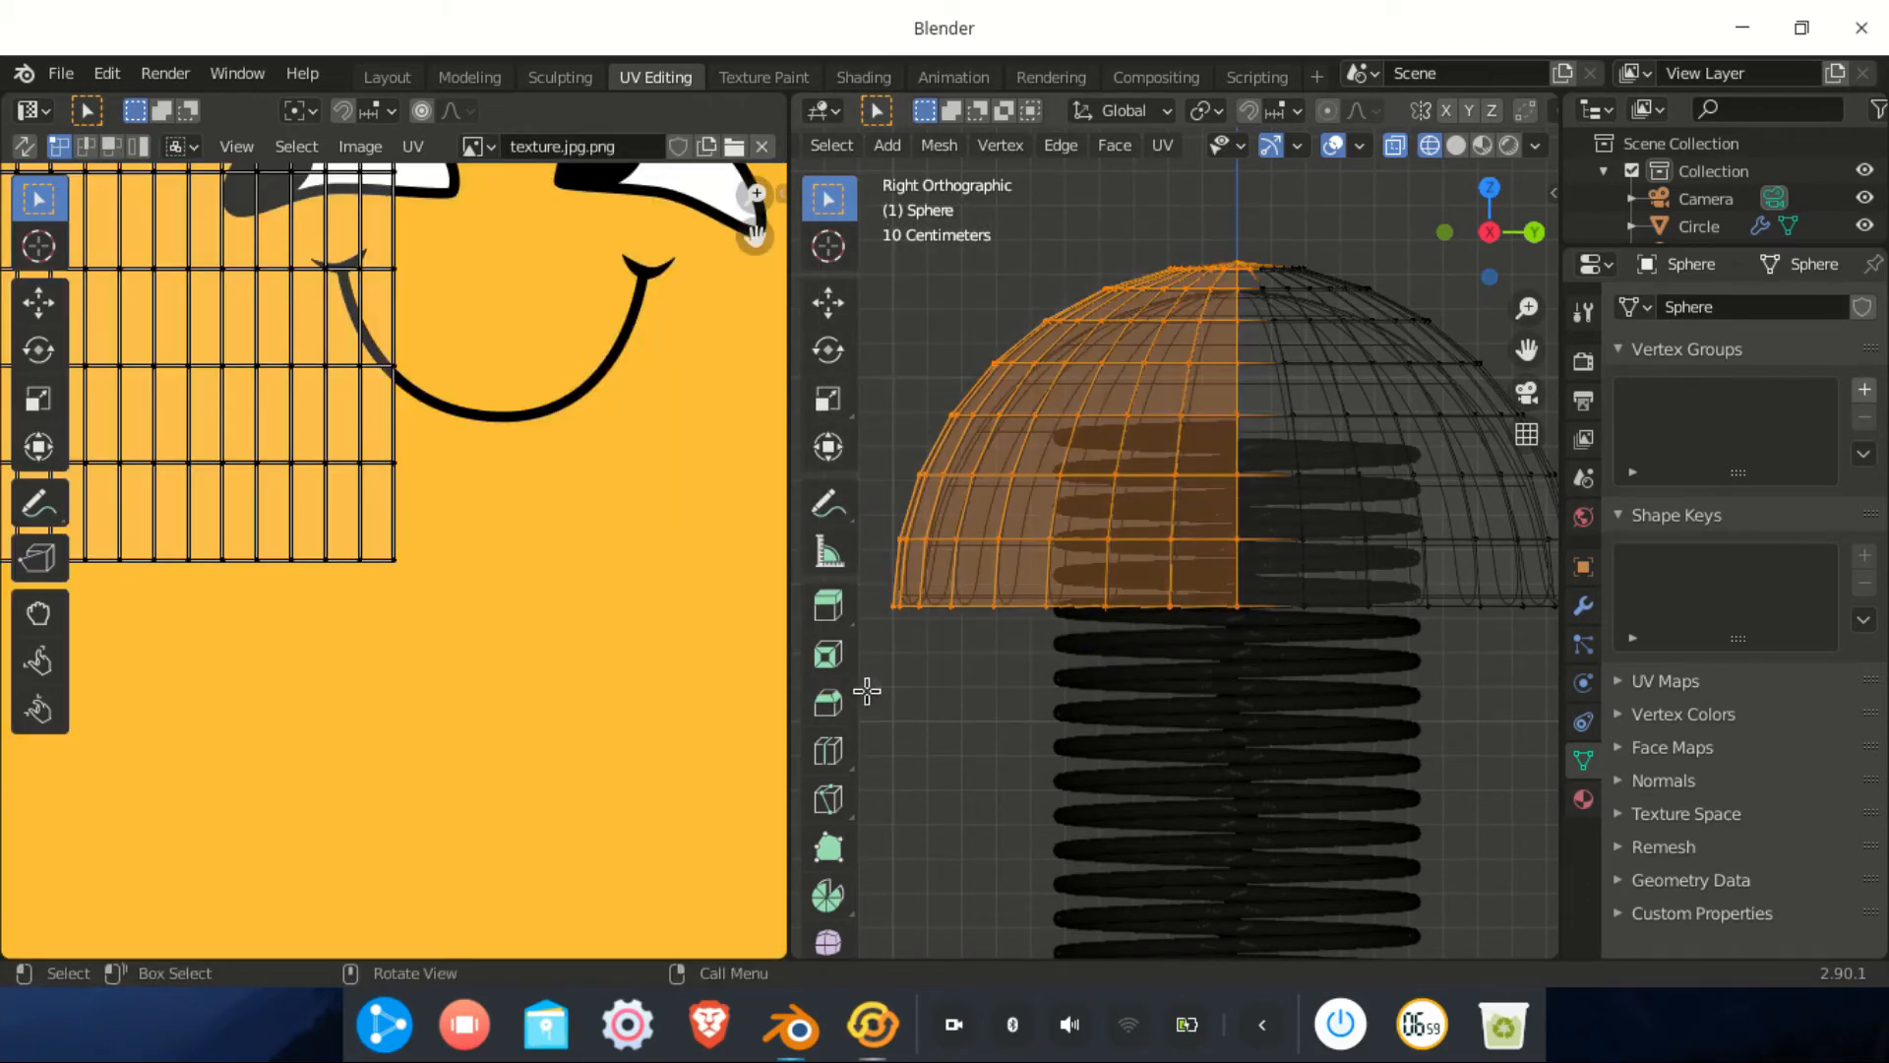
{"action": "scroll", "coordinate": [1161, 490], "scroll_direction": "down", "scroll_amount": 3}
{"action": "scroll", "coordinate": [1194, 429], "scroll_direction": "up", "scroll_amount": 3}
{"action": "middle_click_drag", "start_coordinate": [1235, 387], "coordinate": [1213, 464], "text": "shift"}
{"action": "key", "text": "c"}
{"action": "key", "text": "Escape"}
{"action": "scroll", "coordinate": [1223, 369], "scroll_direction": "down", "scroll_amount": 3}
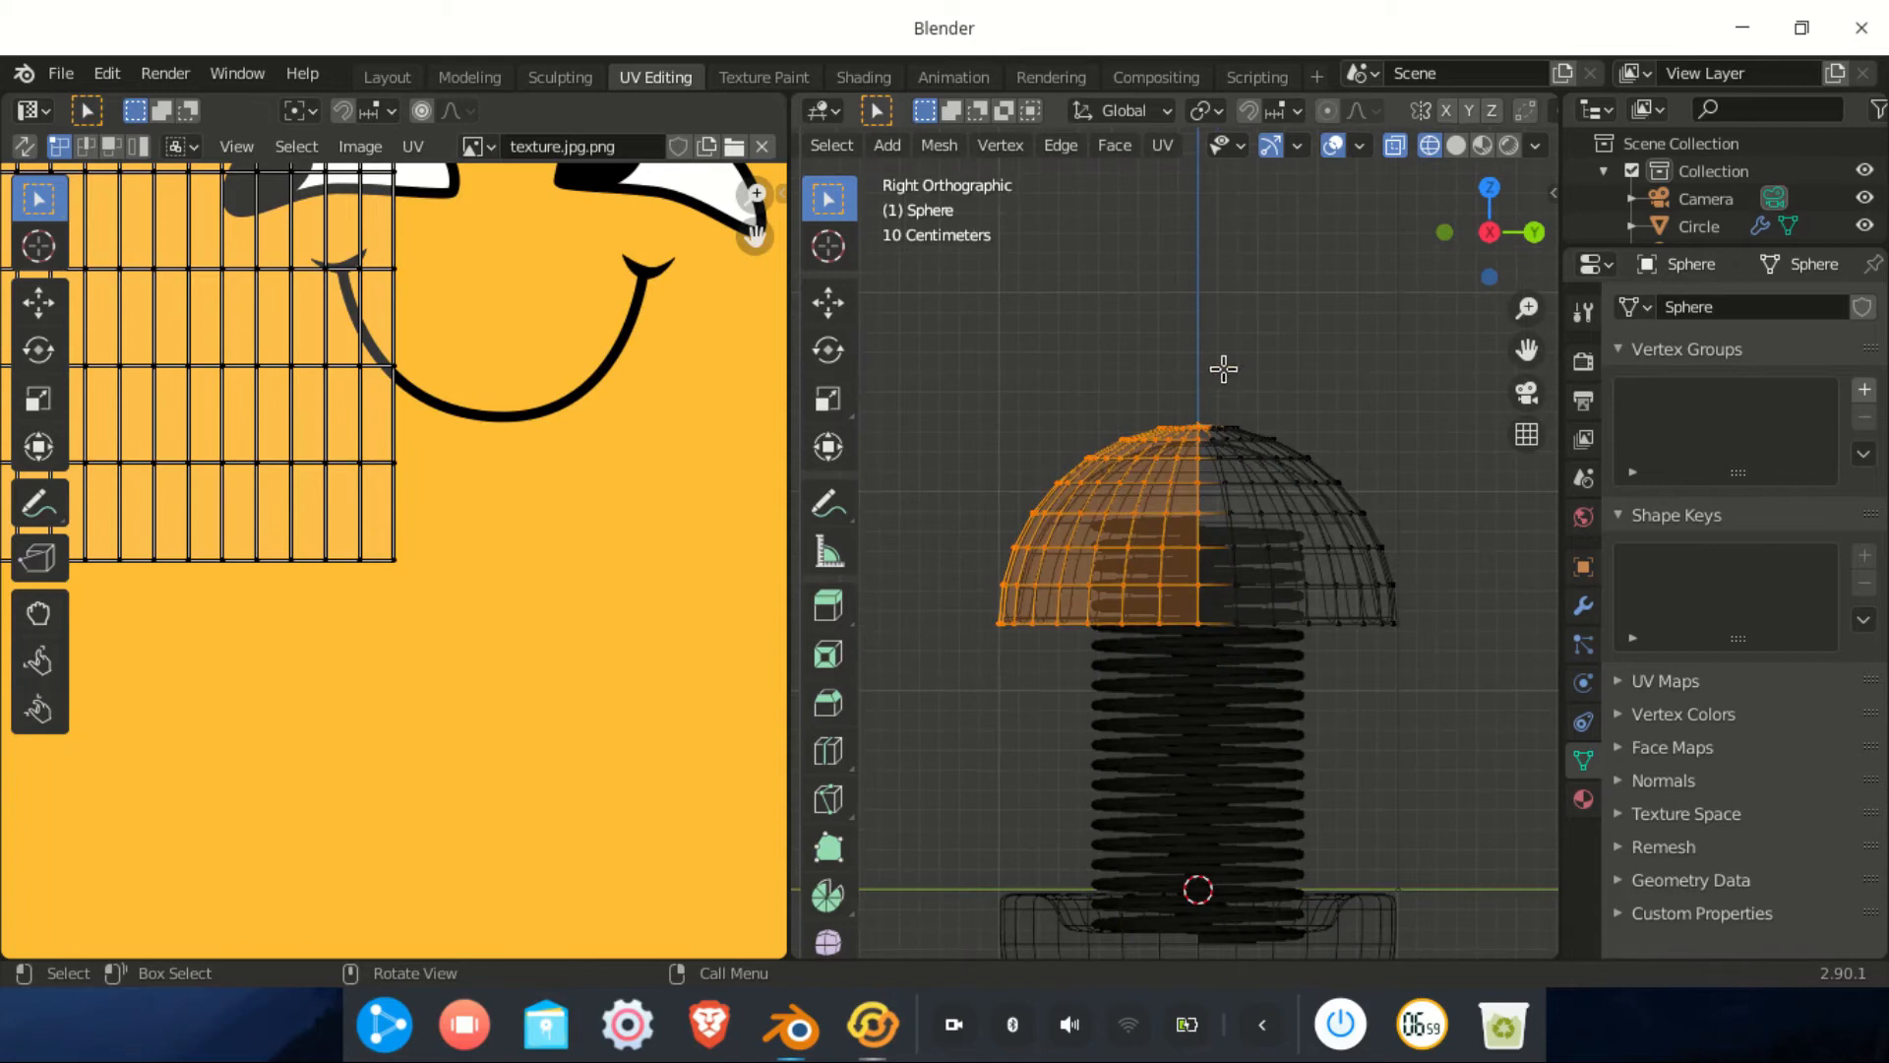
Return to front view, cancel the accidental inset, and bring up the UV Mapping menu
{"action": "left_click", "coordinate": [1533, 232]}
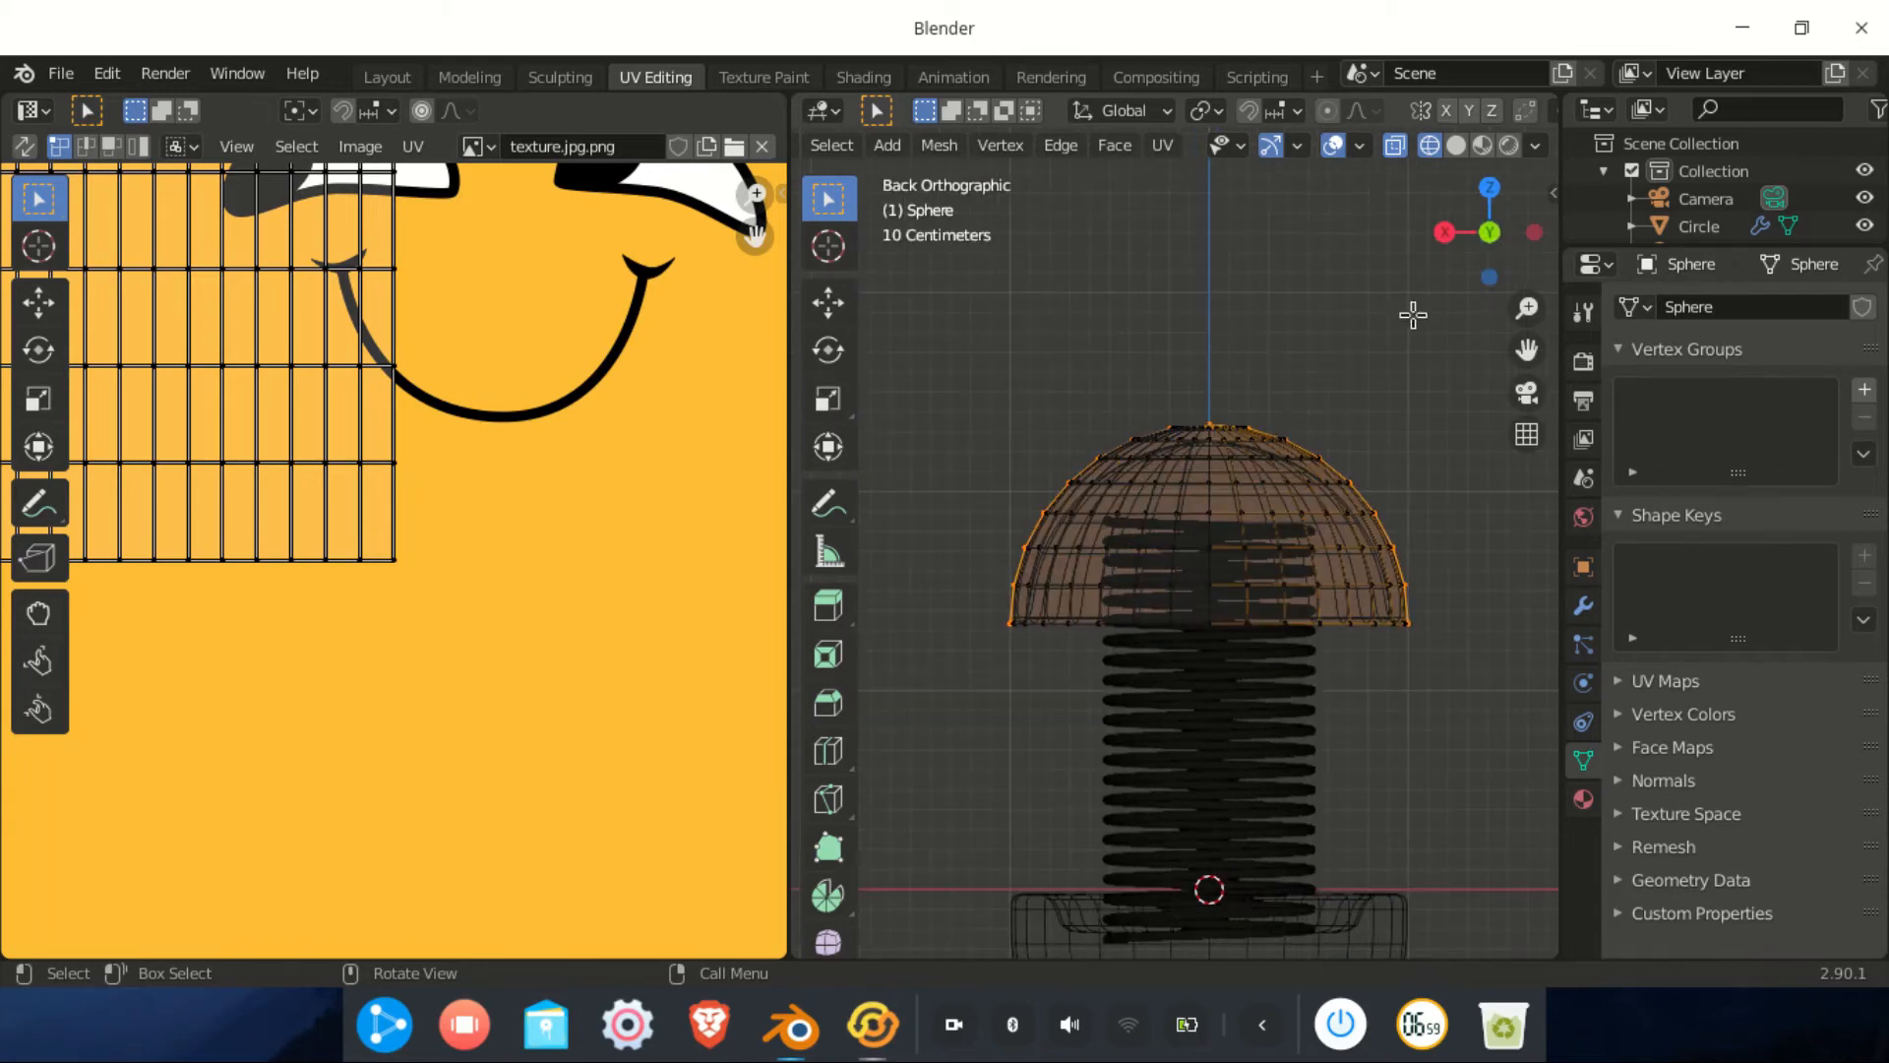
{"action": "left_click", "coordinate": [1489, 233]}
{"action": "key", "text": "i"}
{"action": "right_click", "coordinate": [1216, 426]}
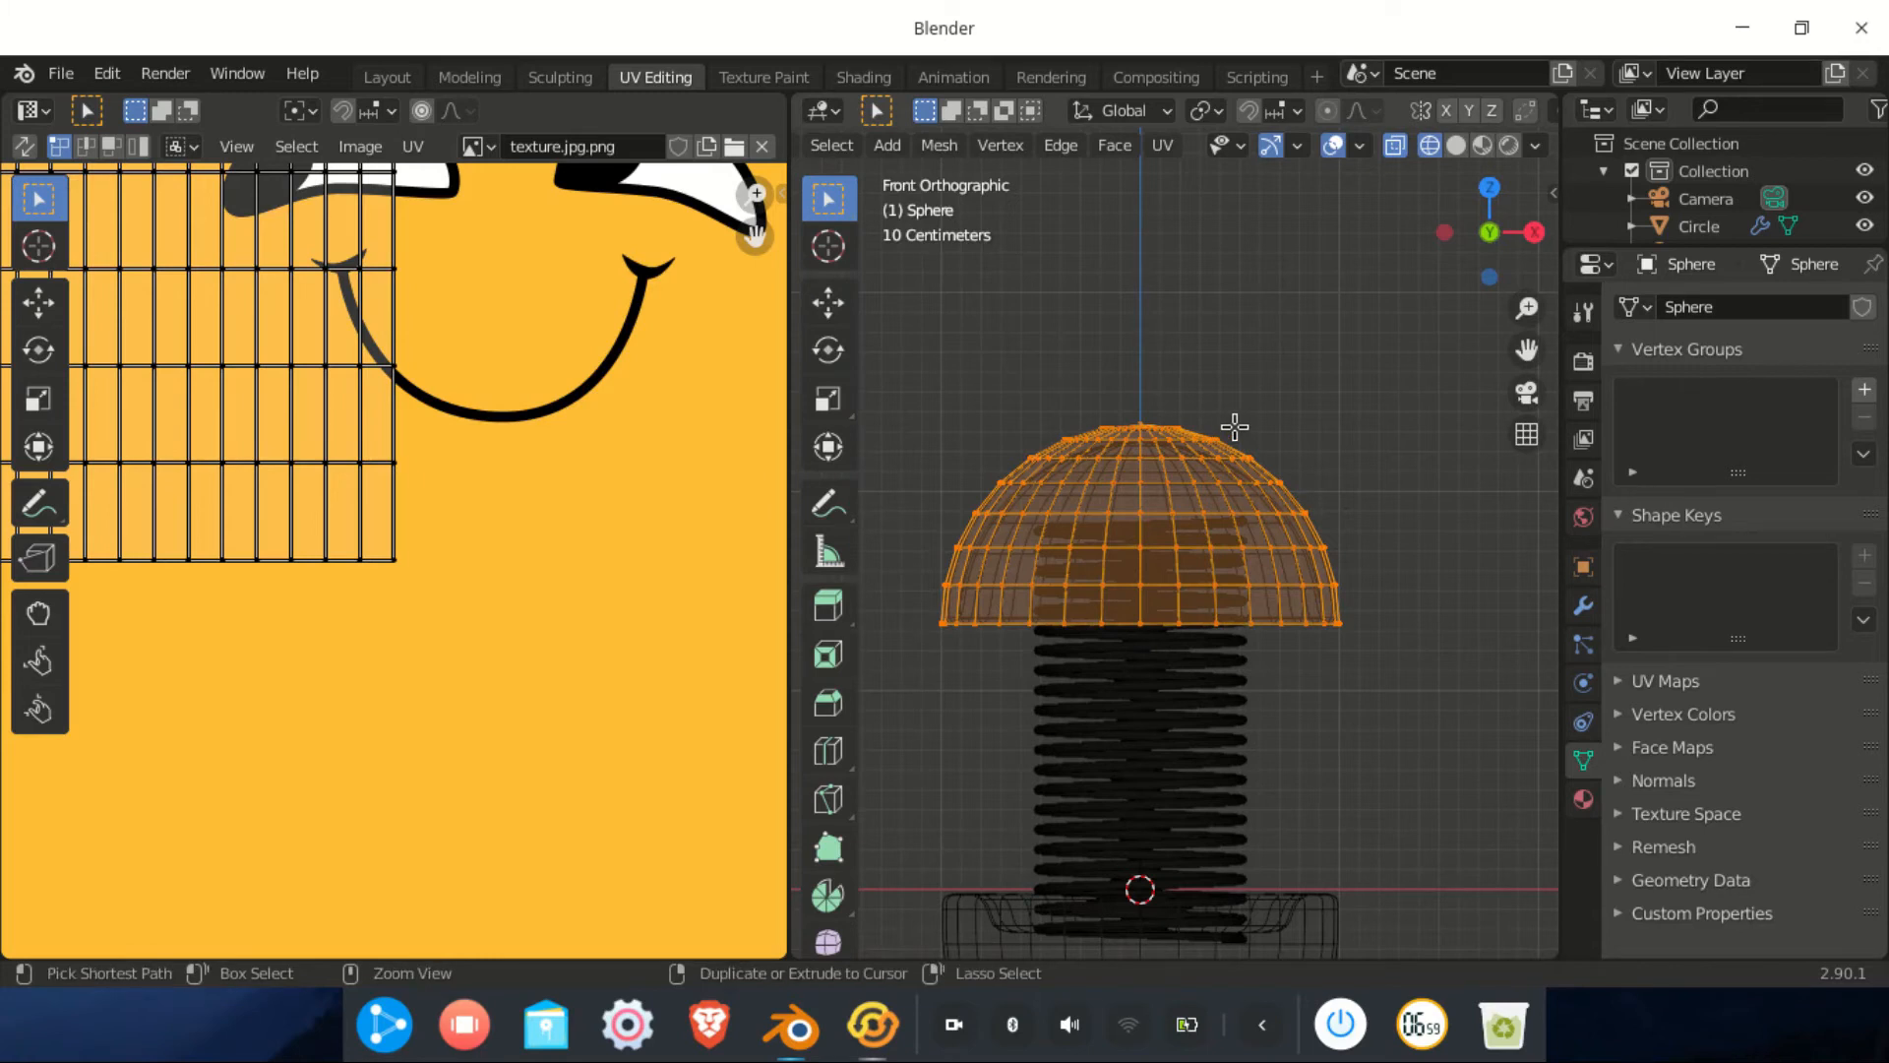
{"action": "key", "text": "u"}
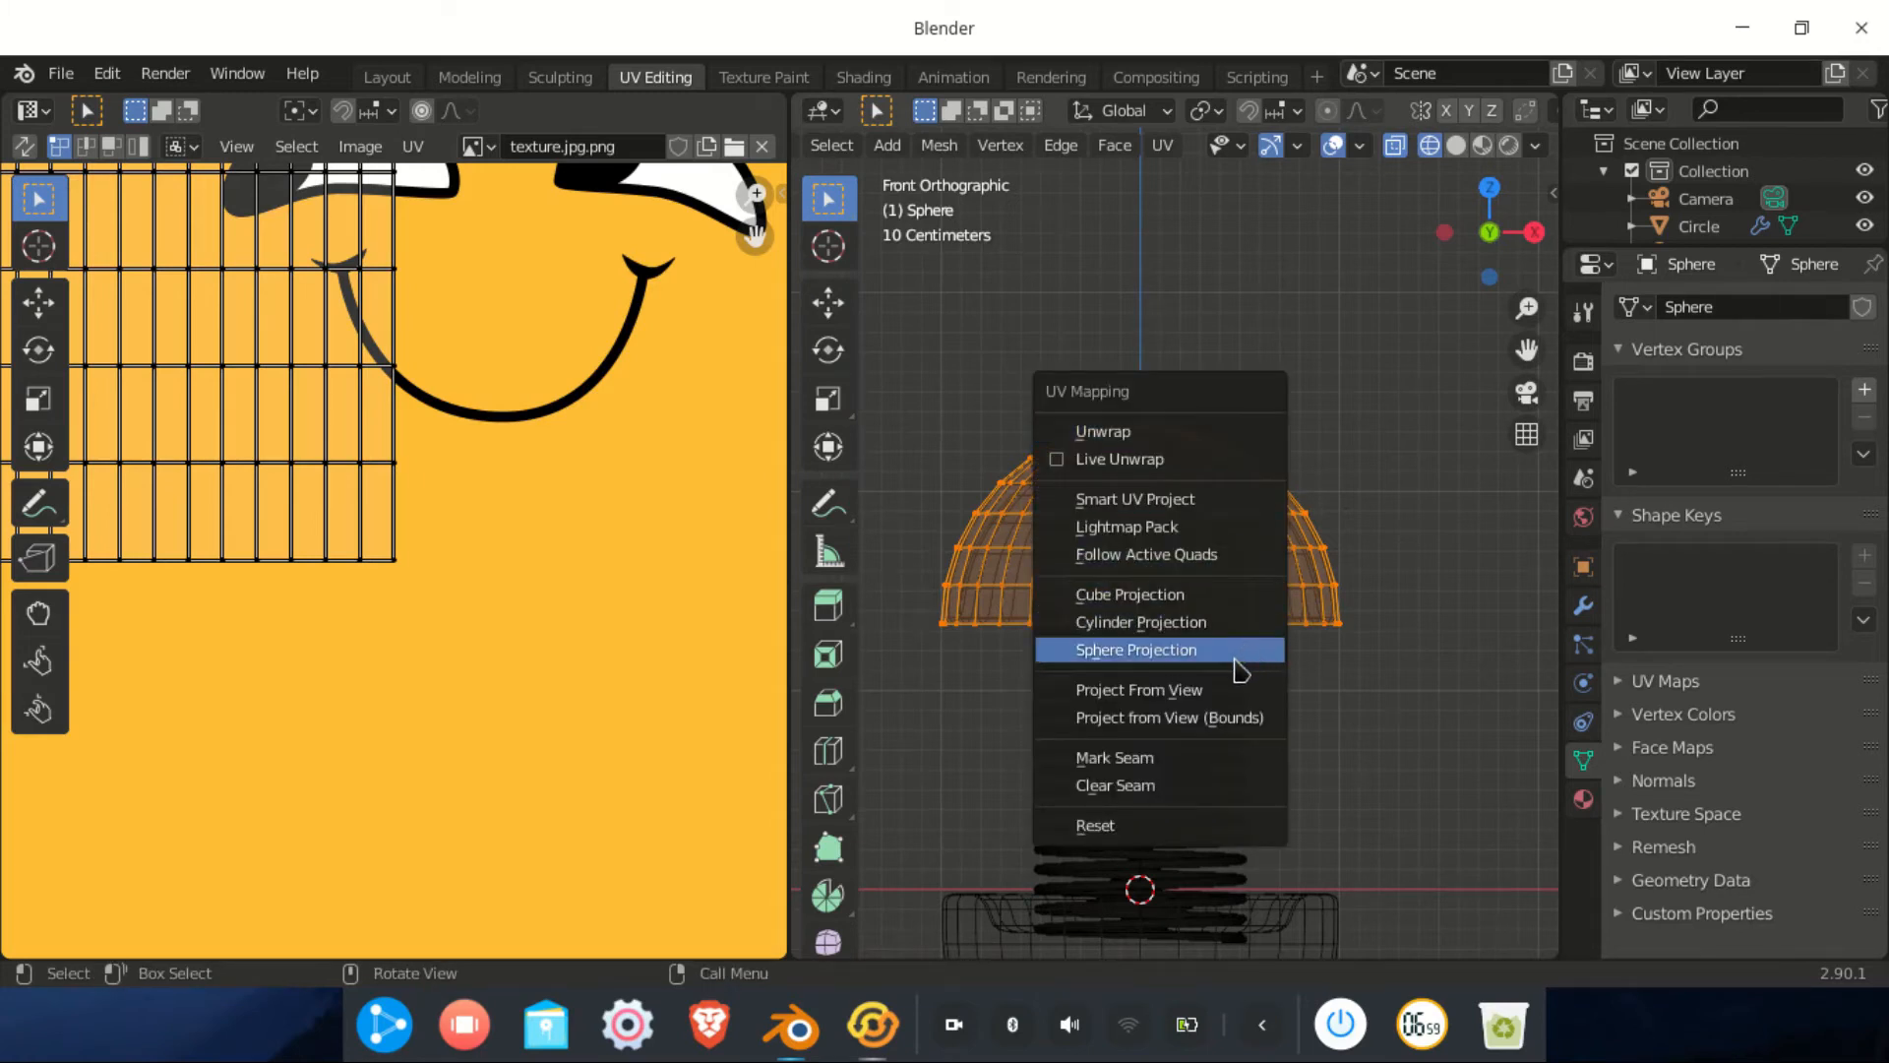
Unwrap the dome with Project From View and preview it in Rendered shading
{"action": "left_click", "coordinate": [1231, 690]}
{"action": "scroll", "coordinate": [479, 512], "scroll_direction": "down", "scroll_amount": 4}
{"action": "middle_click_drag", "start_coordinate": [479, 513], "coordinate": [512, 604]}
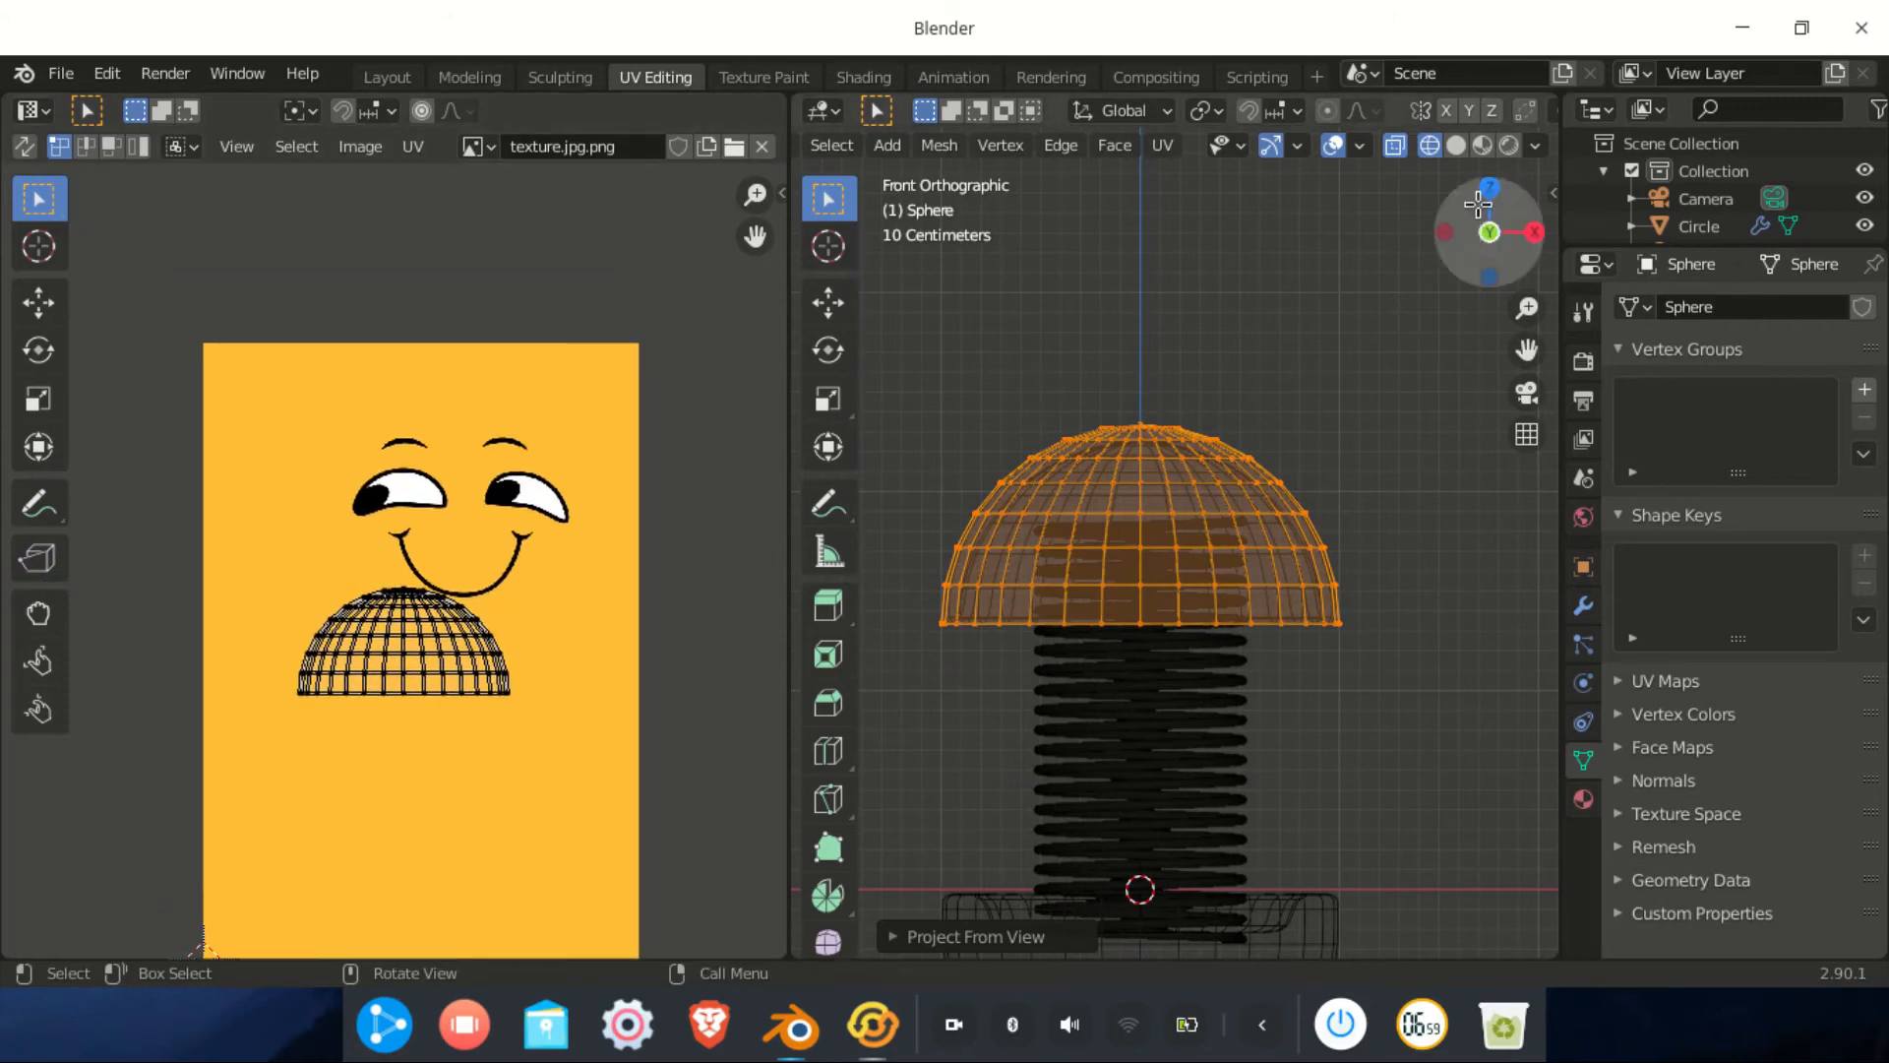
{"action": "left_click", "coordinate": [1505, 150]}
Move and enlarge the dome's UV island so it covers the face's eyes and smile
{"action": "left_click_drag", "start_coordinate": [707, 479], "coordinate": [232, 826]}
{"action": "key", "text": "g"}
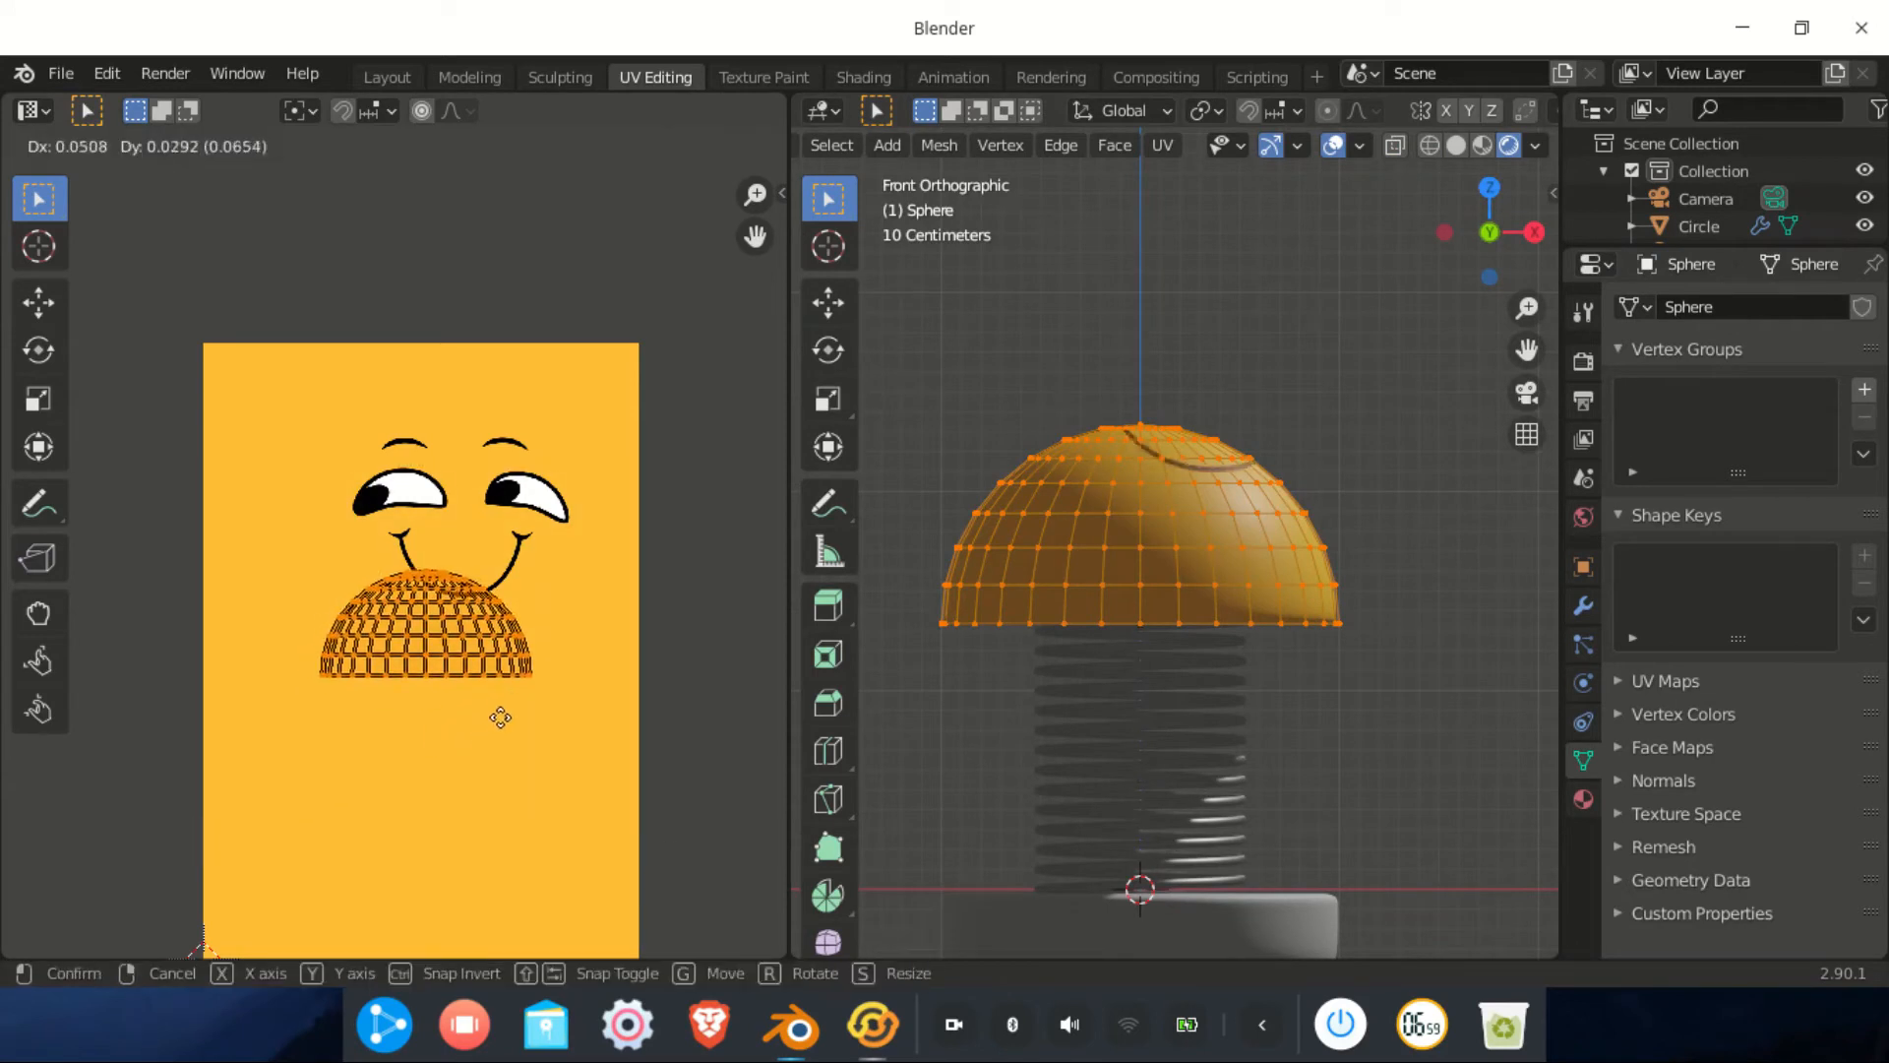
{"action": "left_click", "coordinate": [517, 595]}
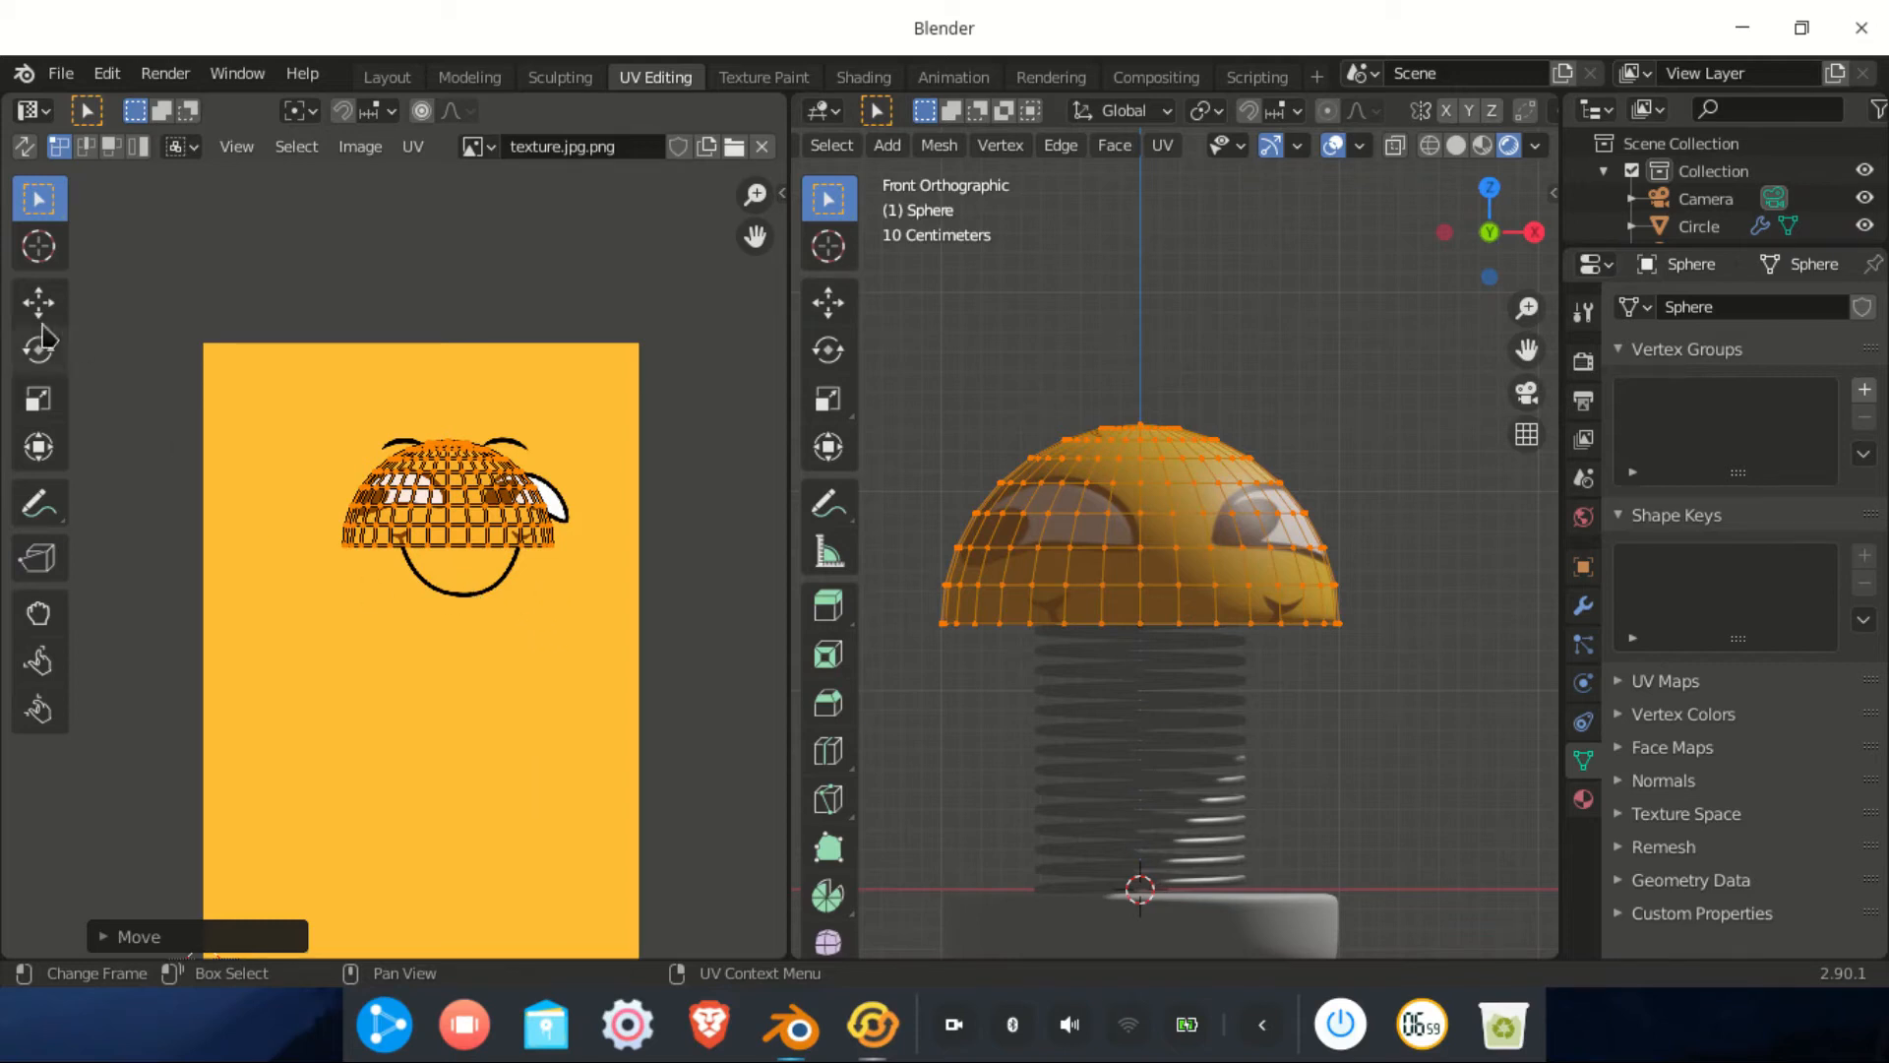
{"action": "key", "text": "g"}
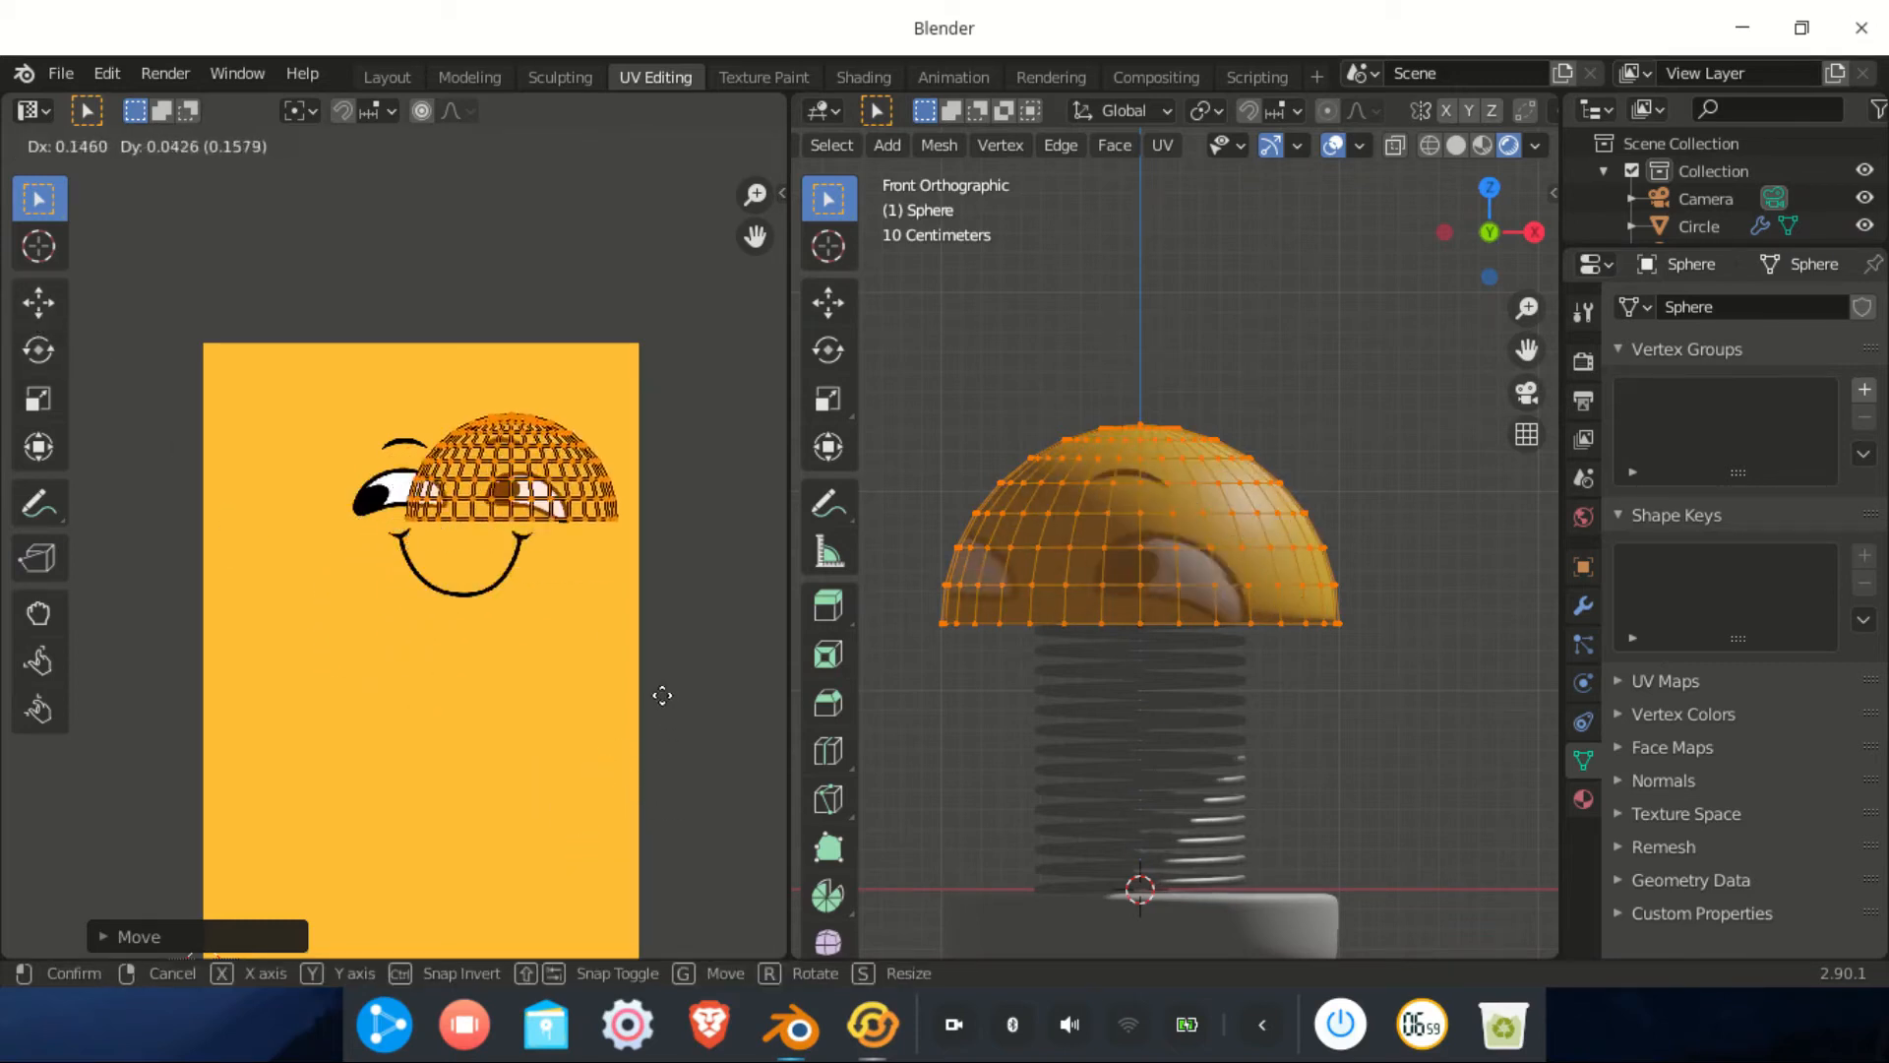
{"action": "left_click", "coordinate": [605, 761]}
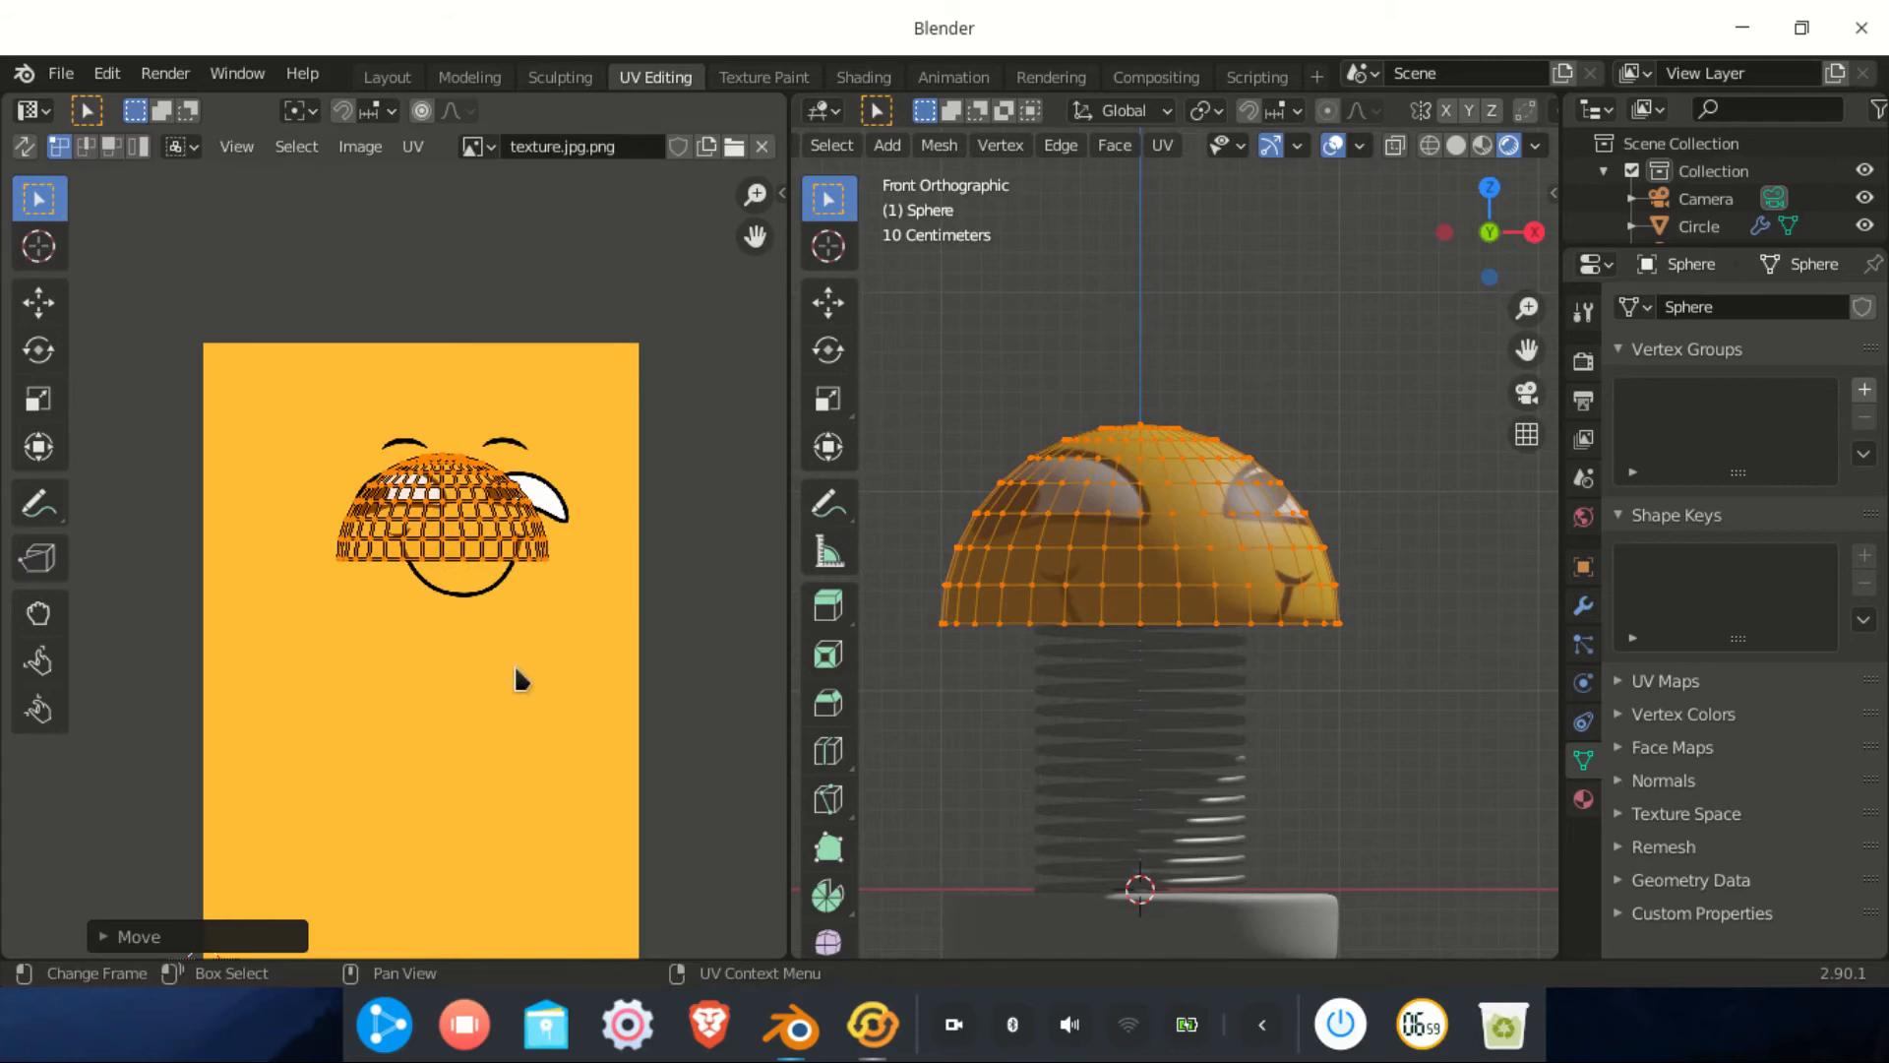
{"action": "key", "text": "s"}
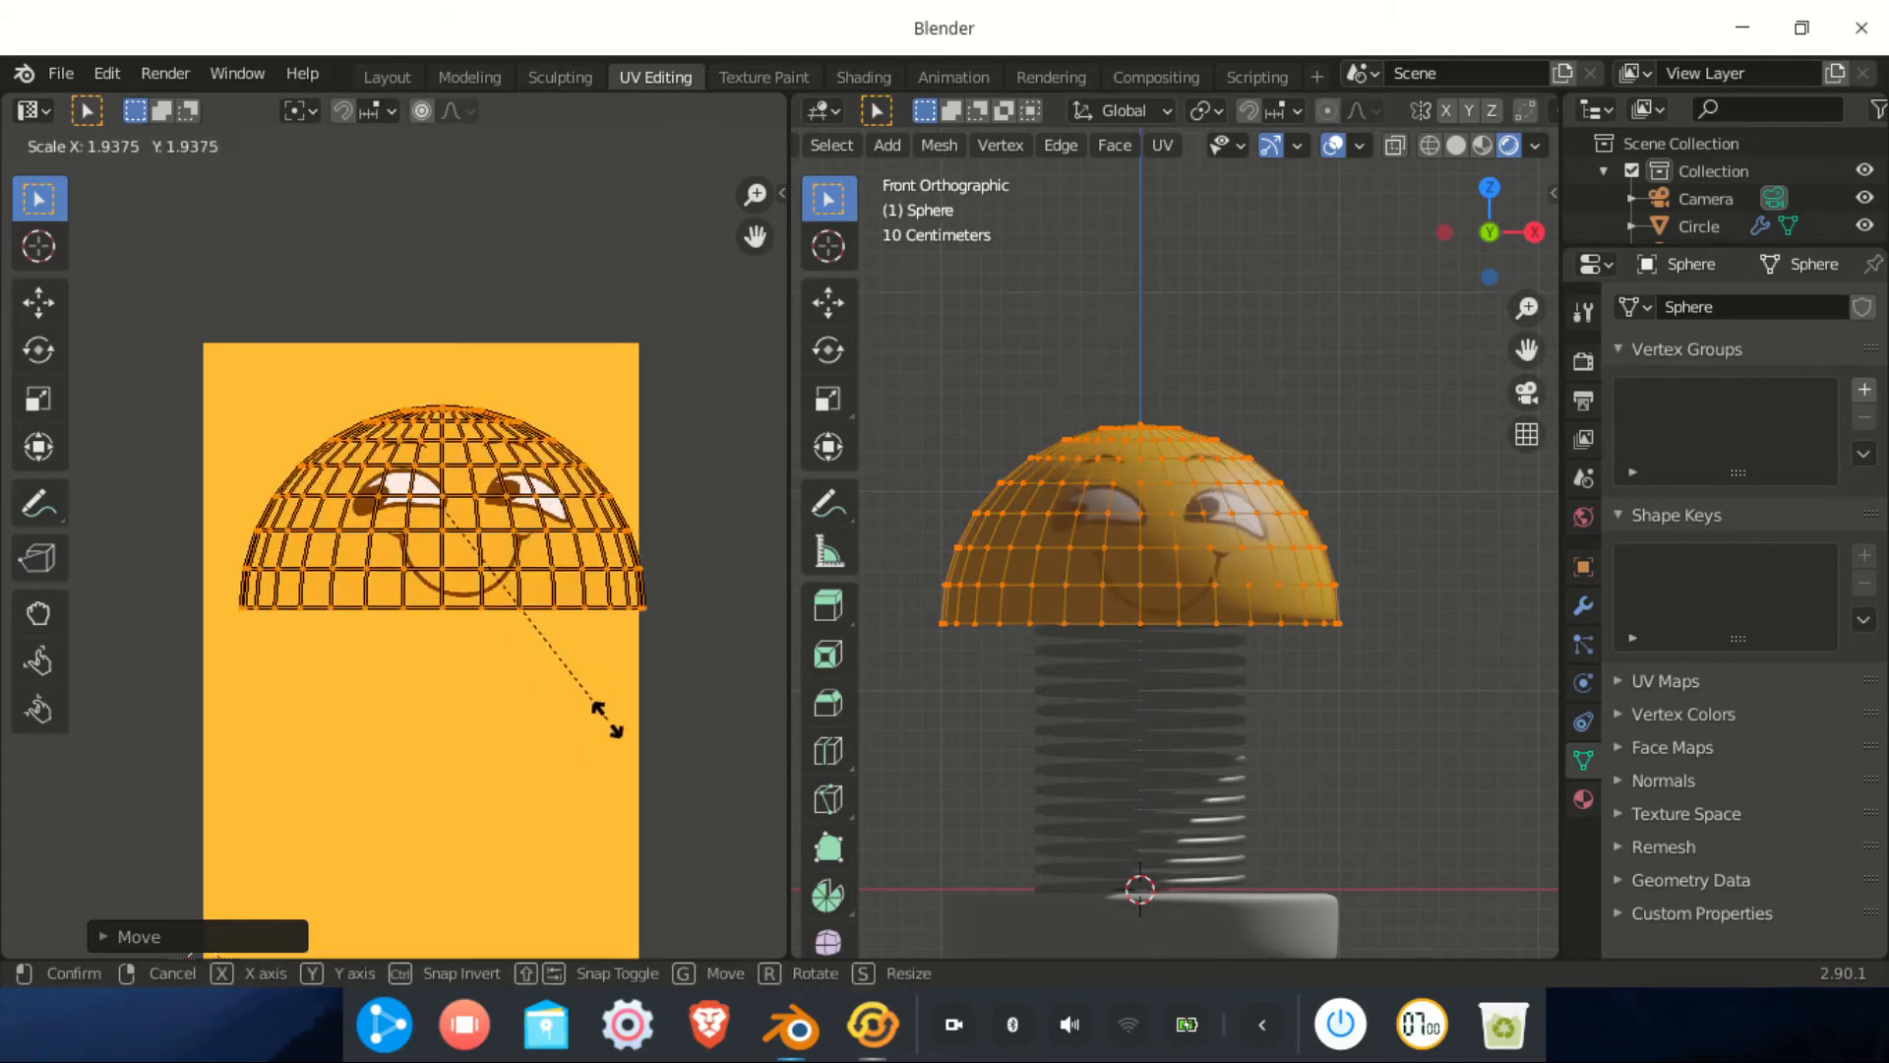
{"action": "left_click", "coordinate": [610, 733]}
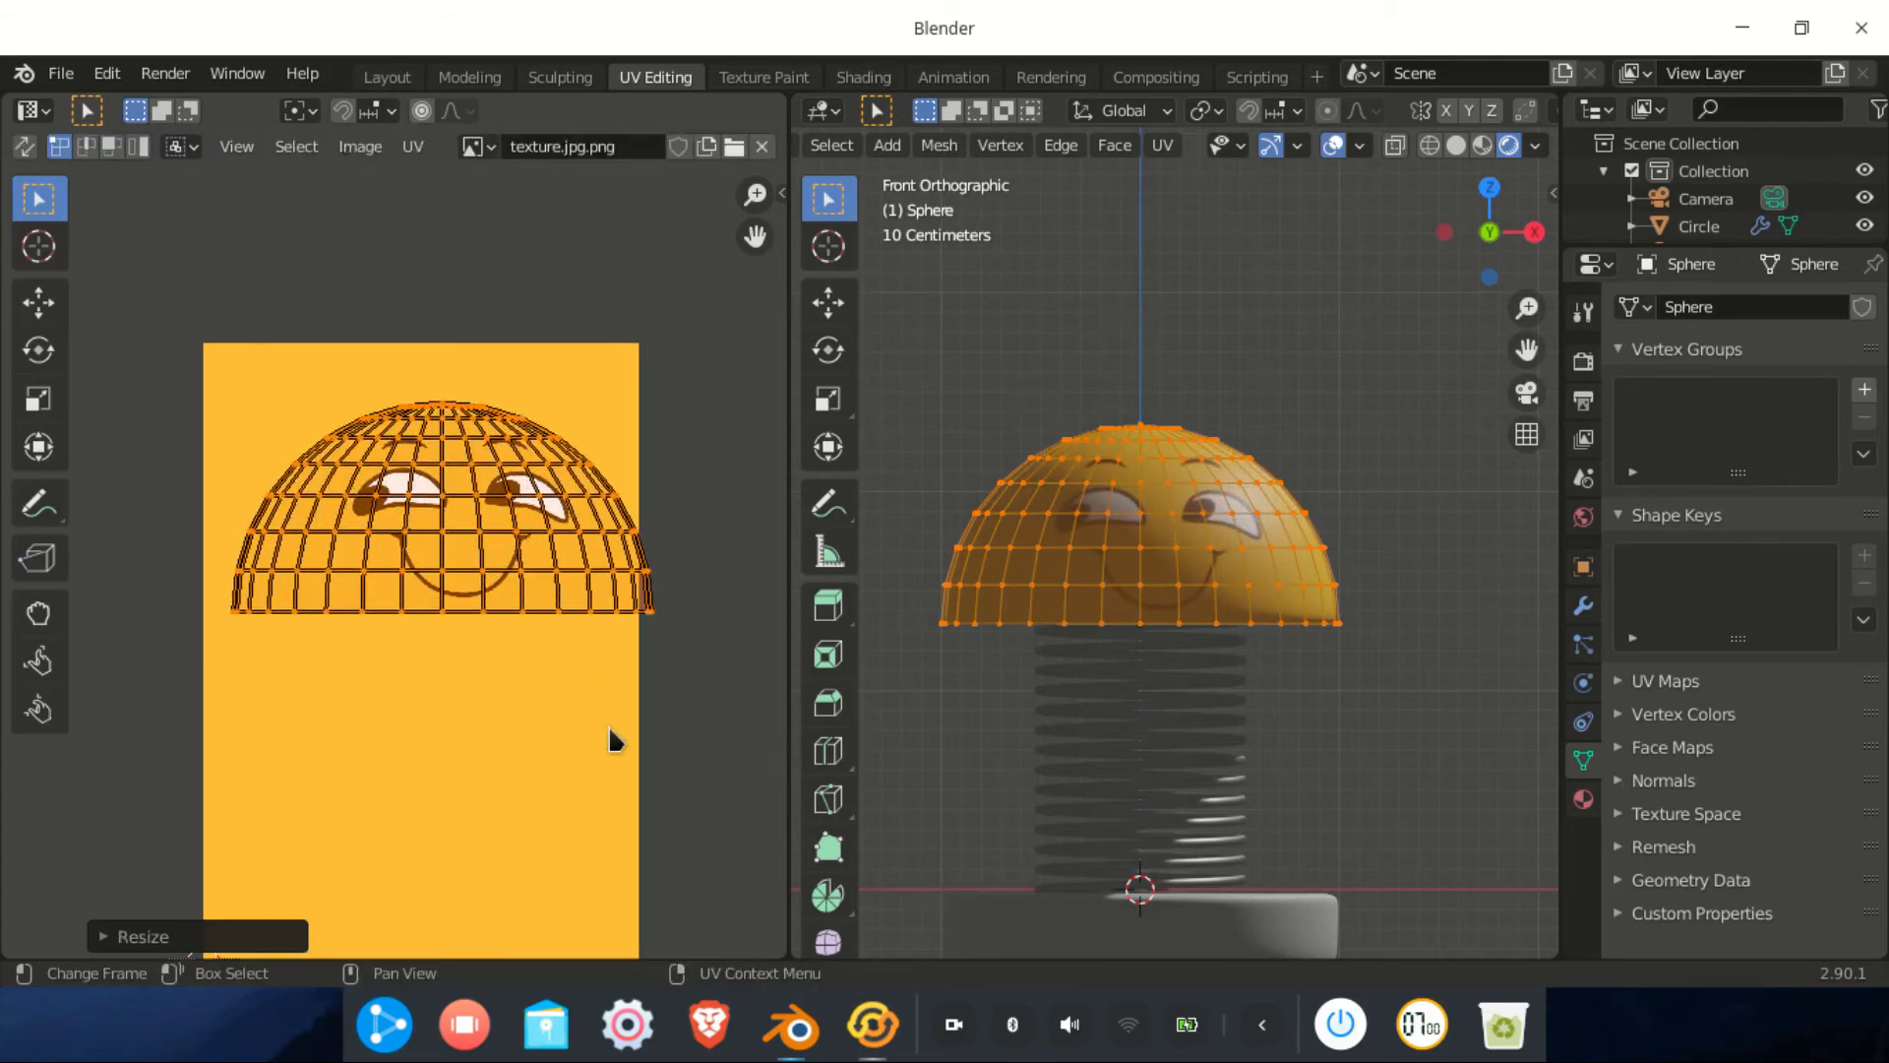
{"action": "left_click", "coordinate": [40, 302]}
{"action": "key", "text": "g"}
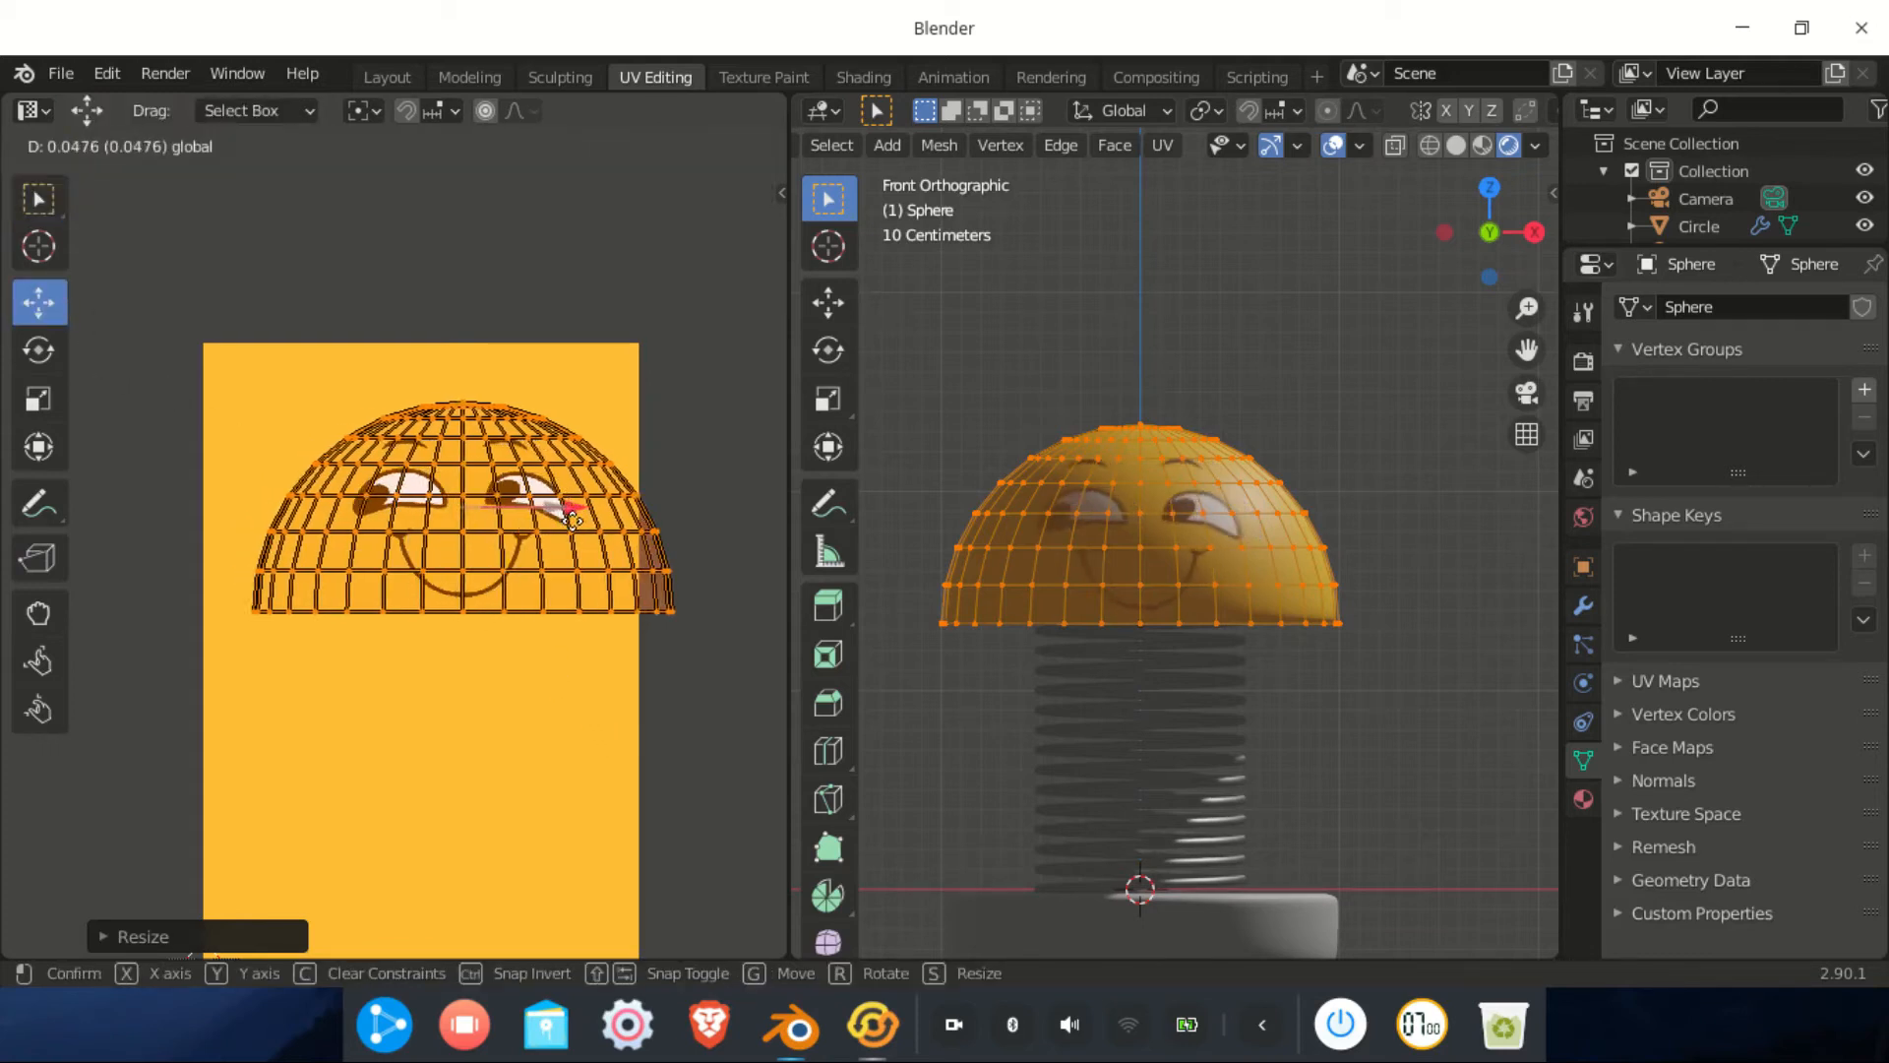
{"action": "left_click", "coordinate": [568, 527]}
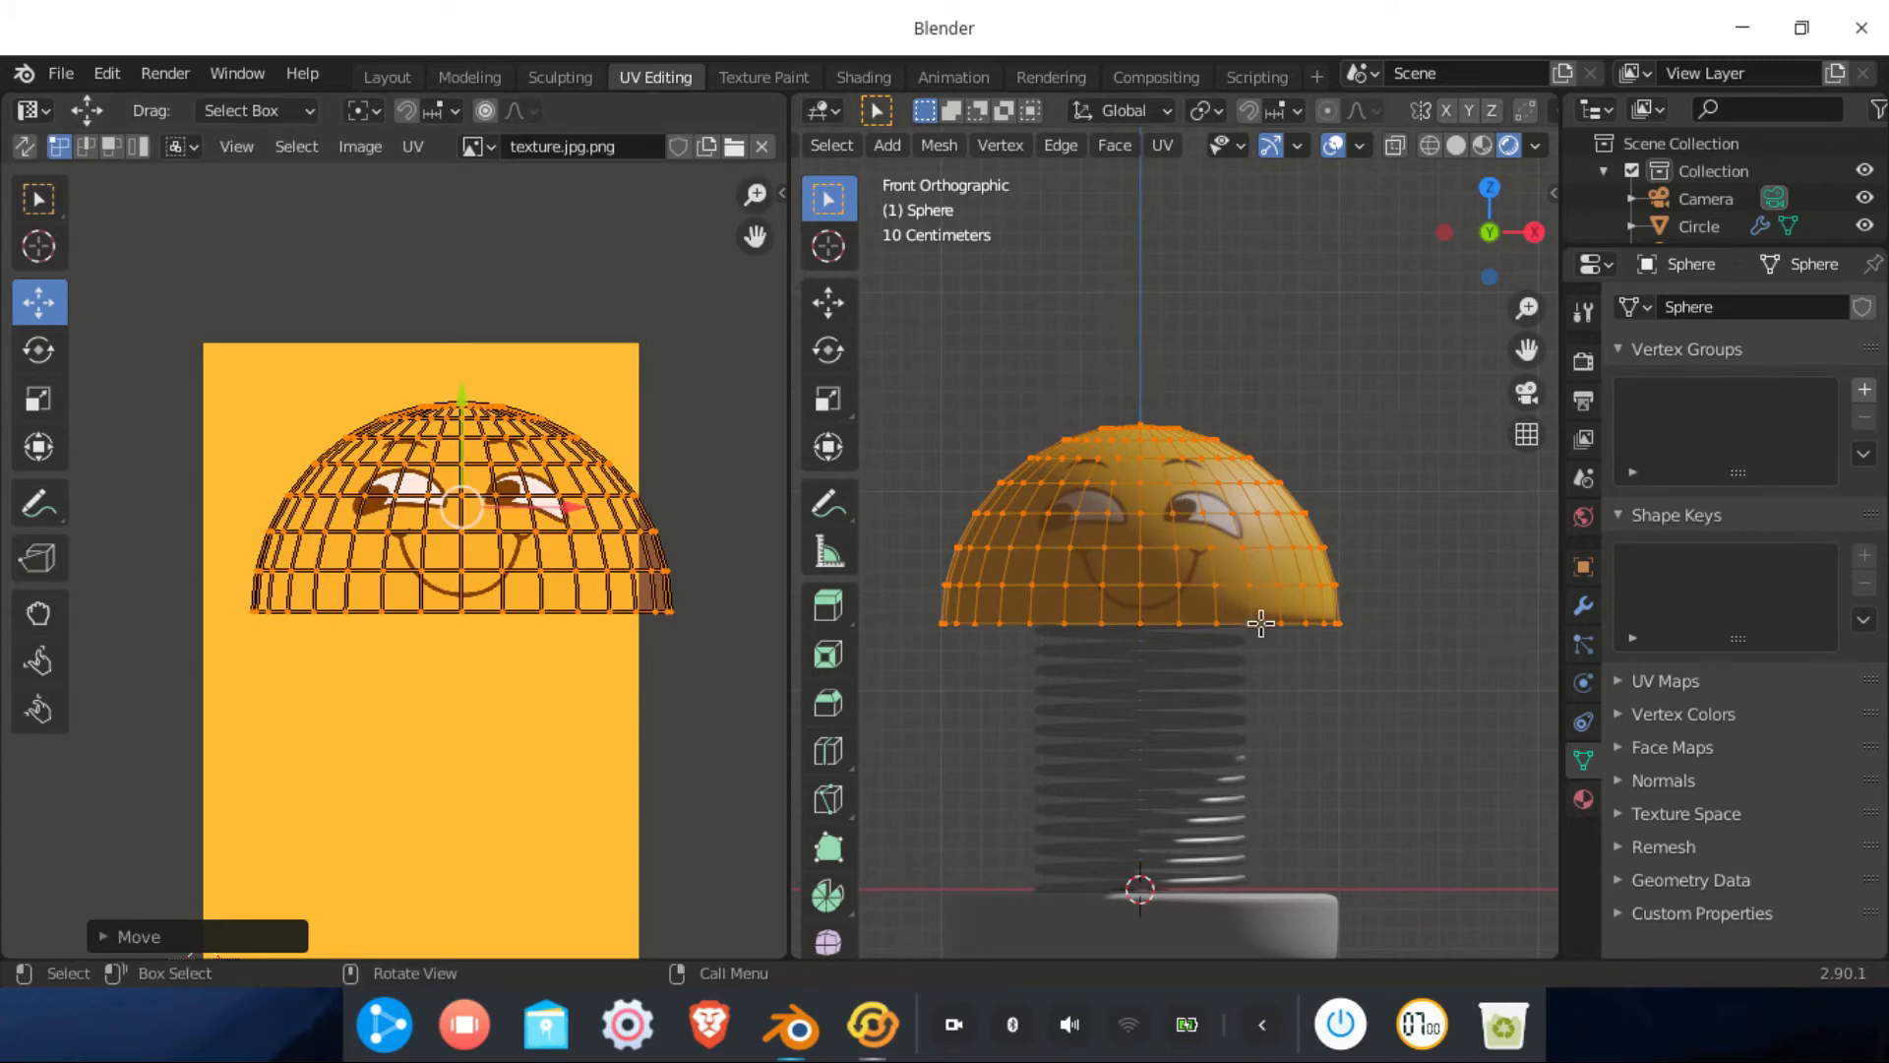
{"action": "middle_click_drag", "start_coordinate": [1333, 653], "coordinate": [956, 795]}
{"action": "middle_click_drag", "start_coordinate": [1293, 550], "coordinate": [1308, 585]}
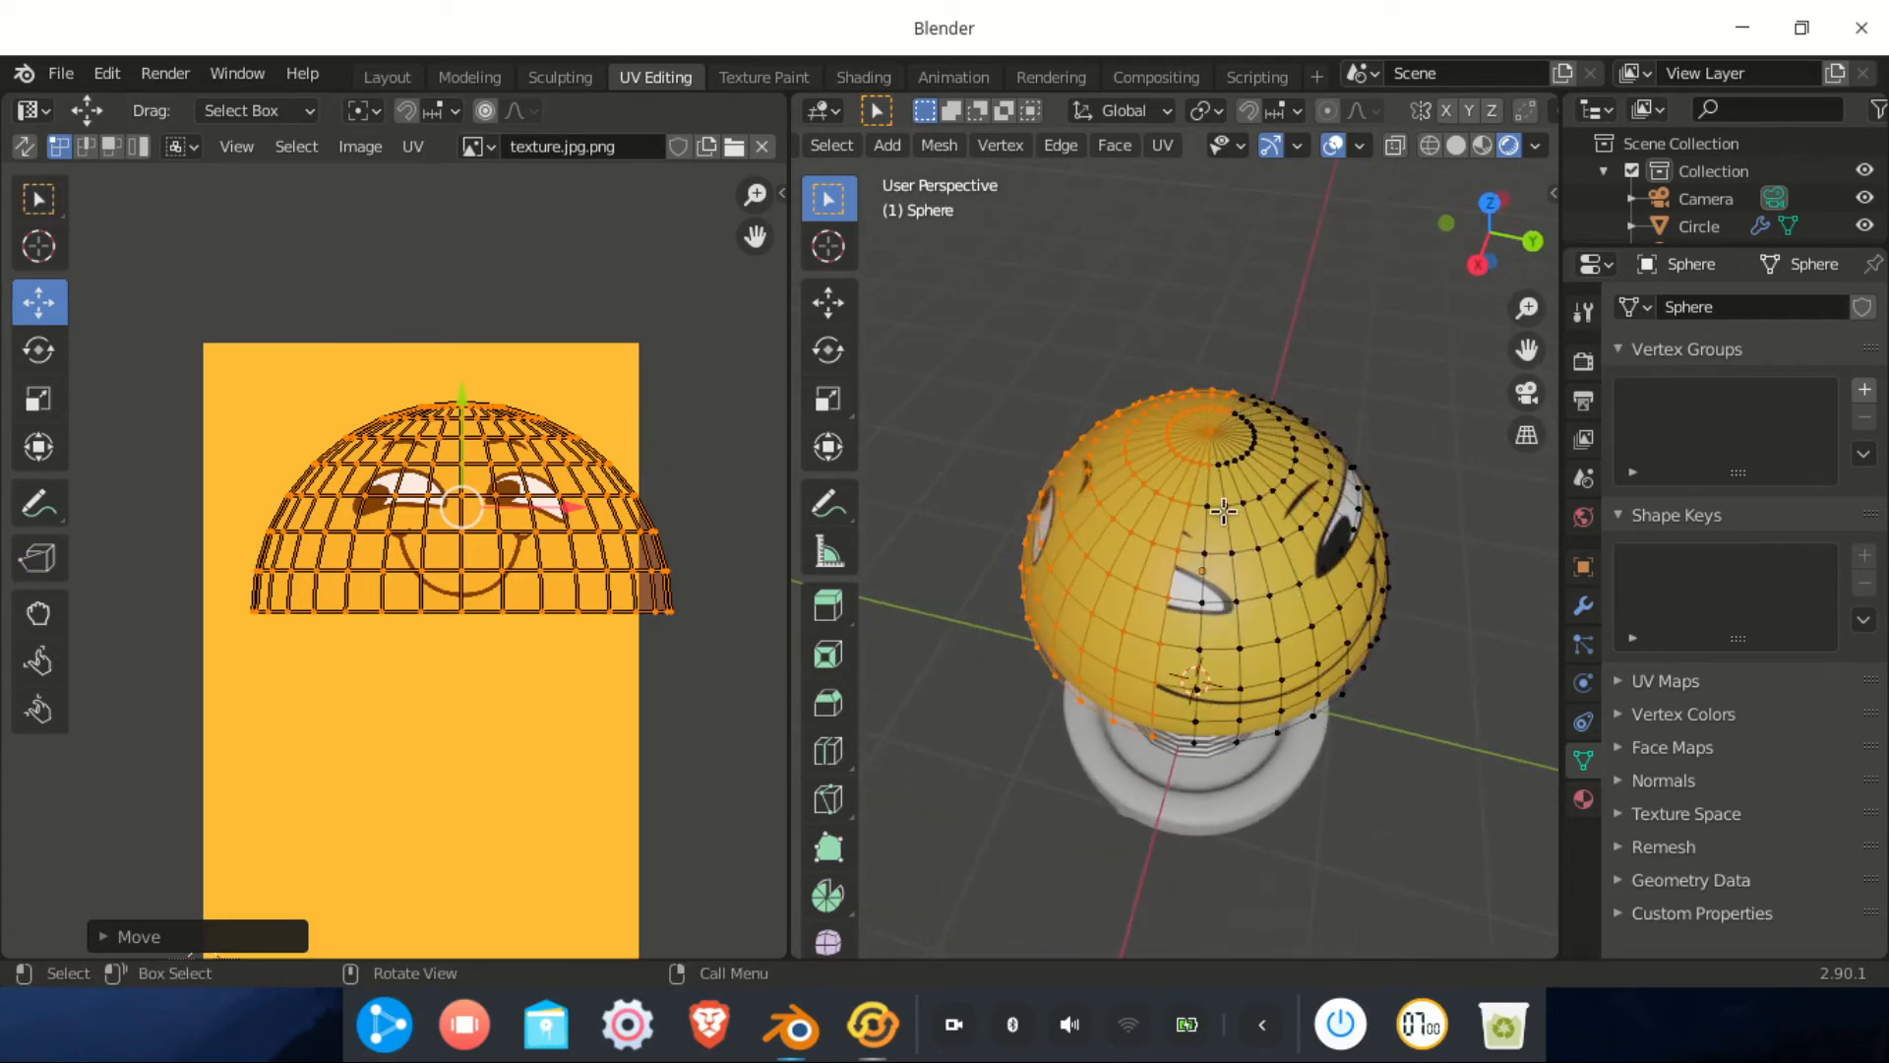
Undo the last UV moves and switch to Face select mode
{"action": "key", "text": "ctrl+z"}
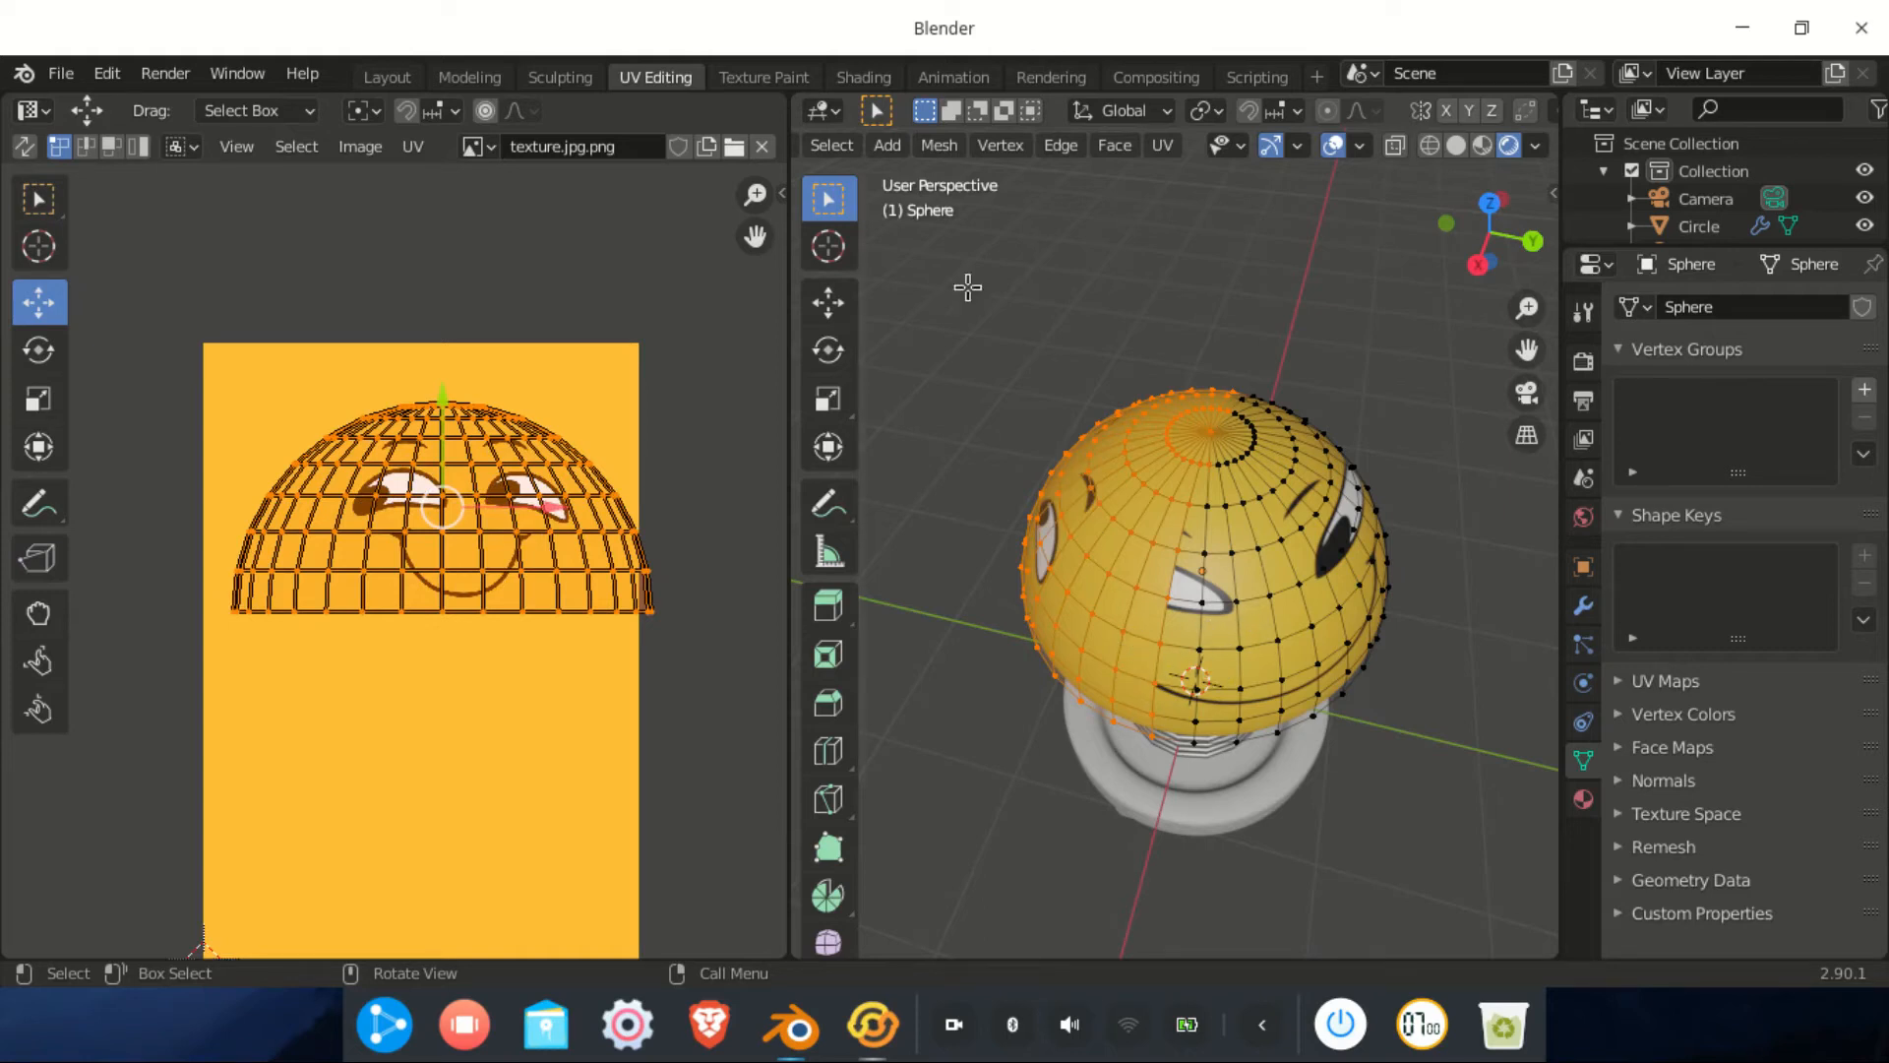
{"action": "scroll", "coordinate": [1041, 150], "scroll_direction": "up", "scroll_amount": 5}
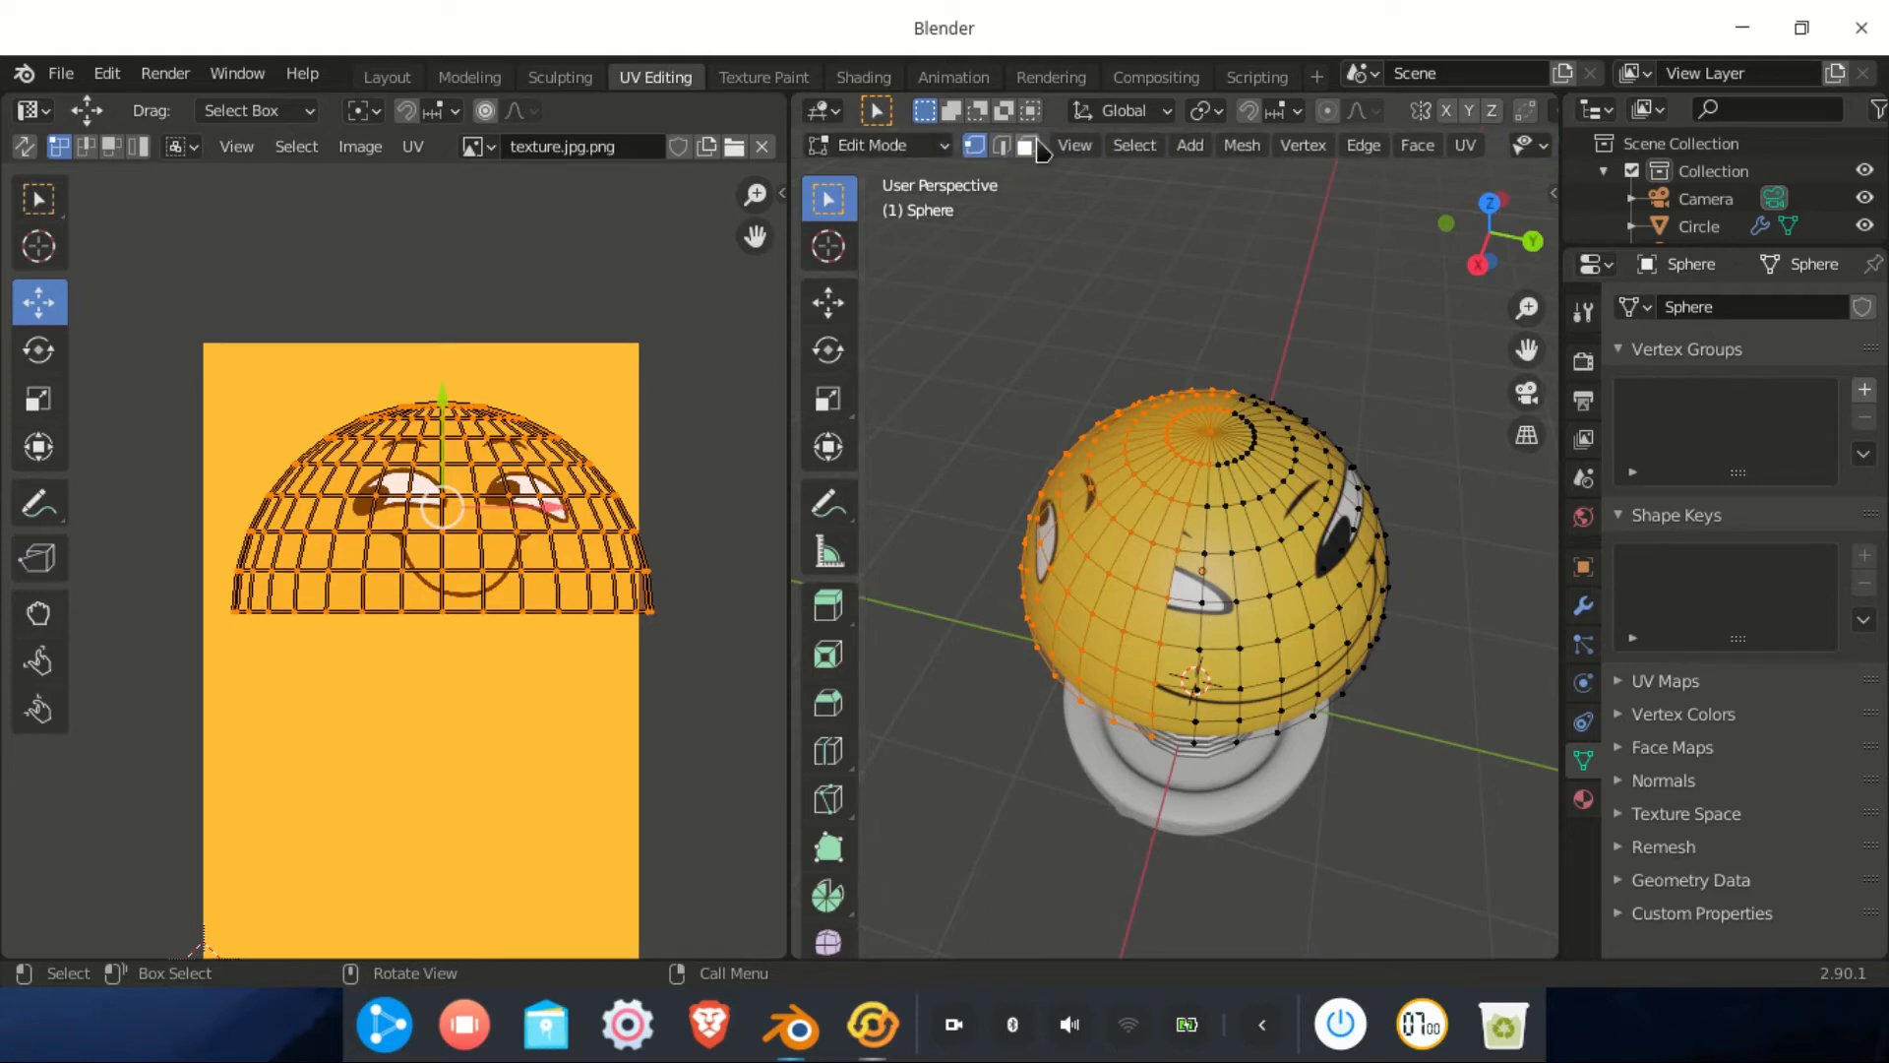
{"action": "left_click", "coordinate": [1030, 148]}
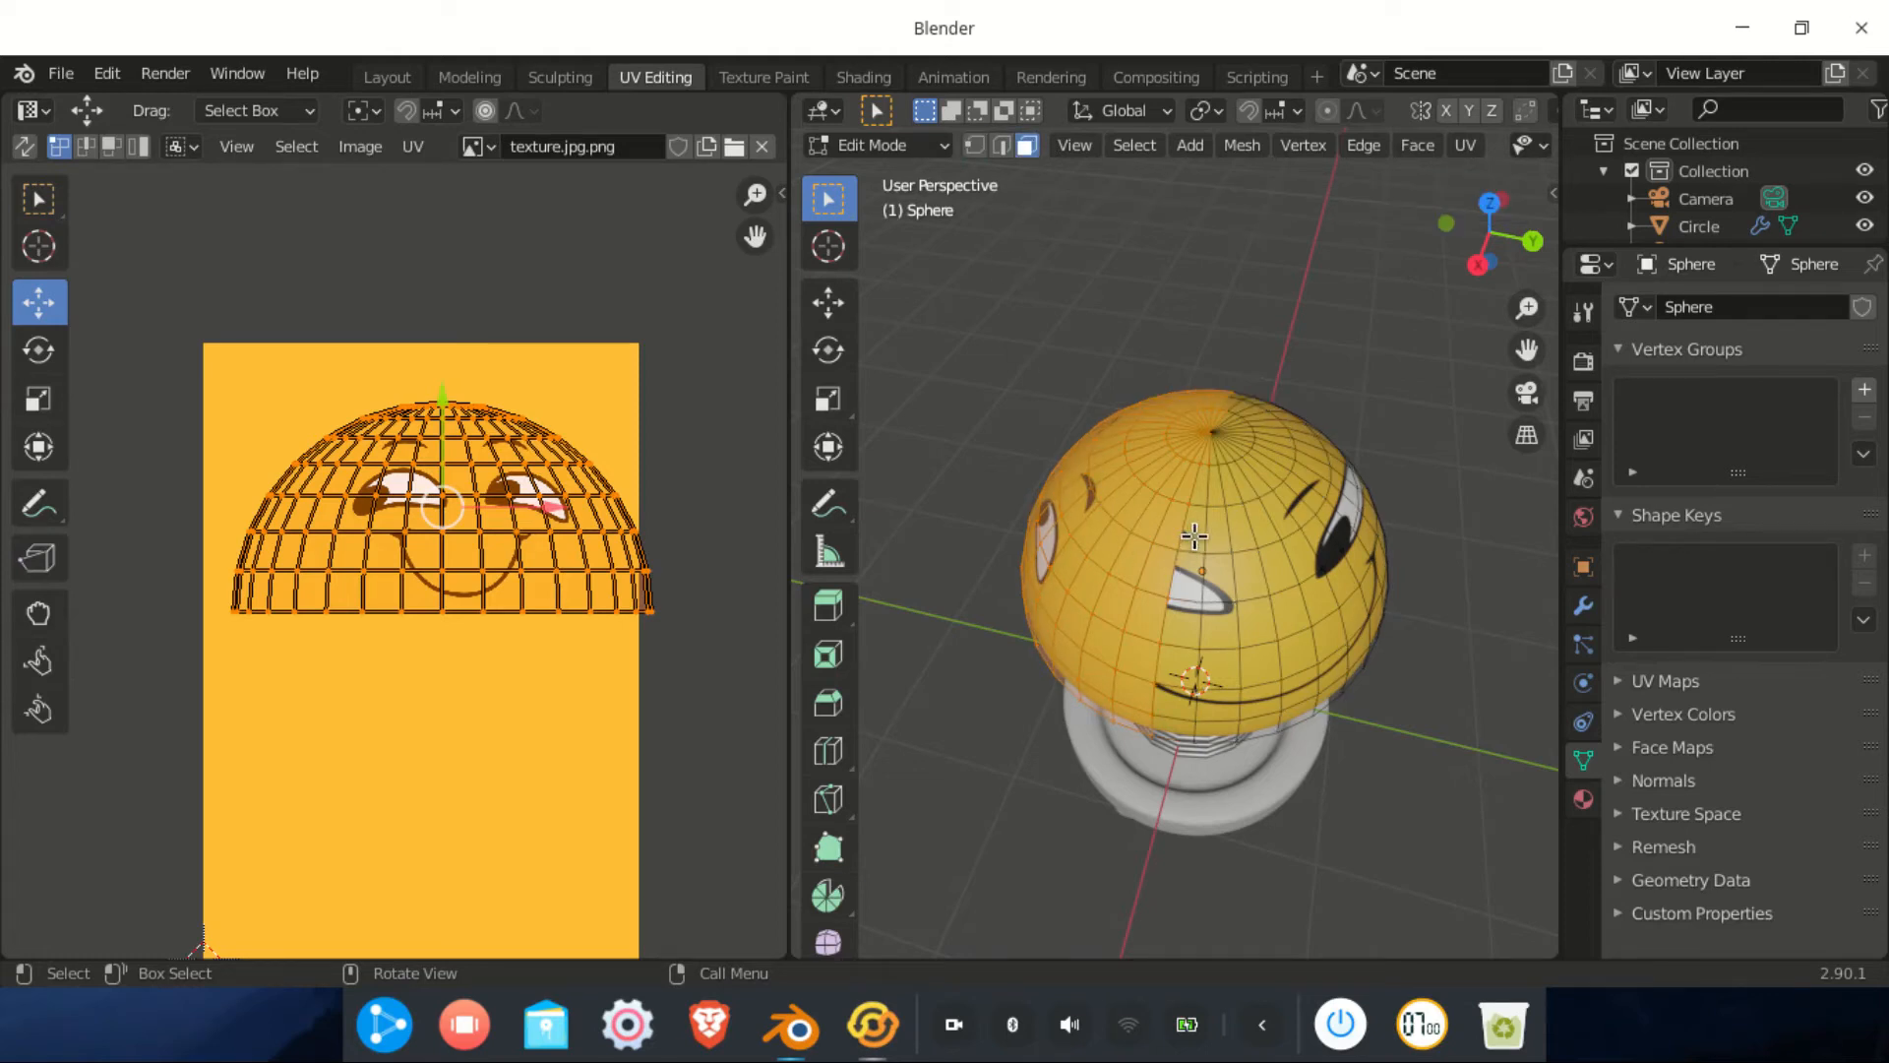
{"action": "key", "text": "ctrl+z"}
Select the leftover UV grid and move it down onto the plain yellow area
{"action": "left_click_drag", "start_coordinate": [683, 257], "coordinate": [157, 784]}
{"action": "left_click_drag", "start_coordinate": [180, 809], "coordinate": [212, 836]}
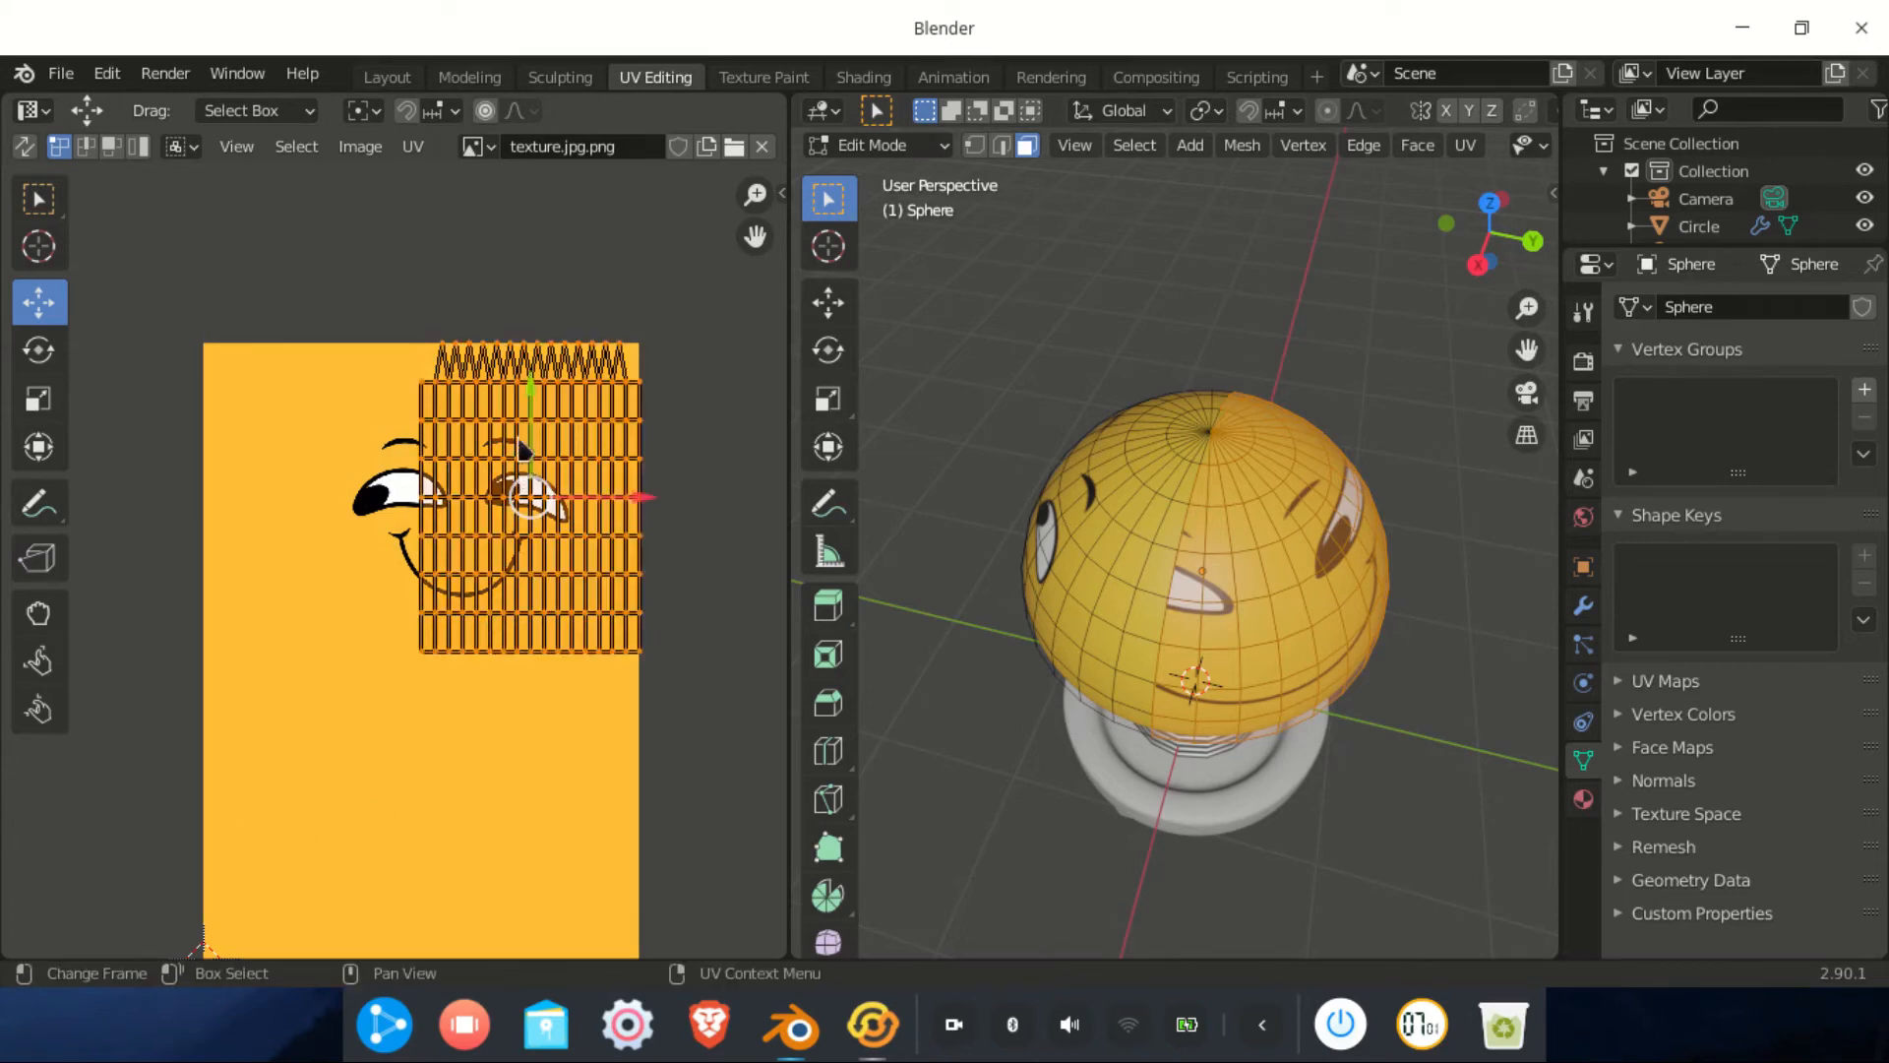
{"action": "left_click_drag", "start_coordinate": [540, 409], "coordinate": [539, 704]}
{"action": "middle_click_drag", "start_coordinate": [1117, 702], "coordinate": [1304, 658]}
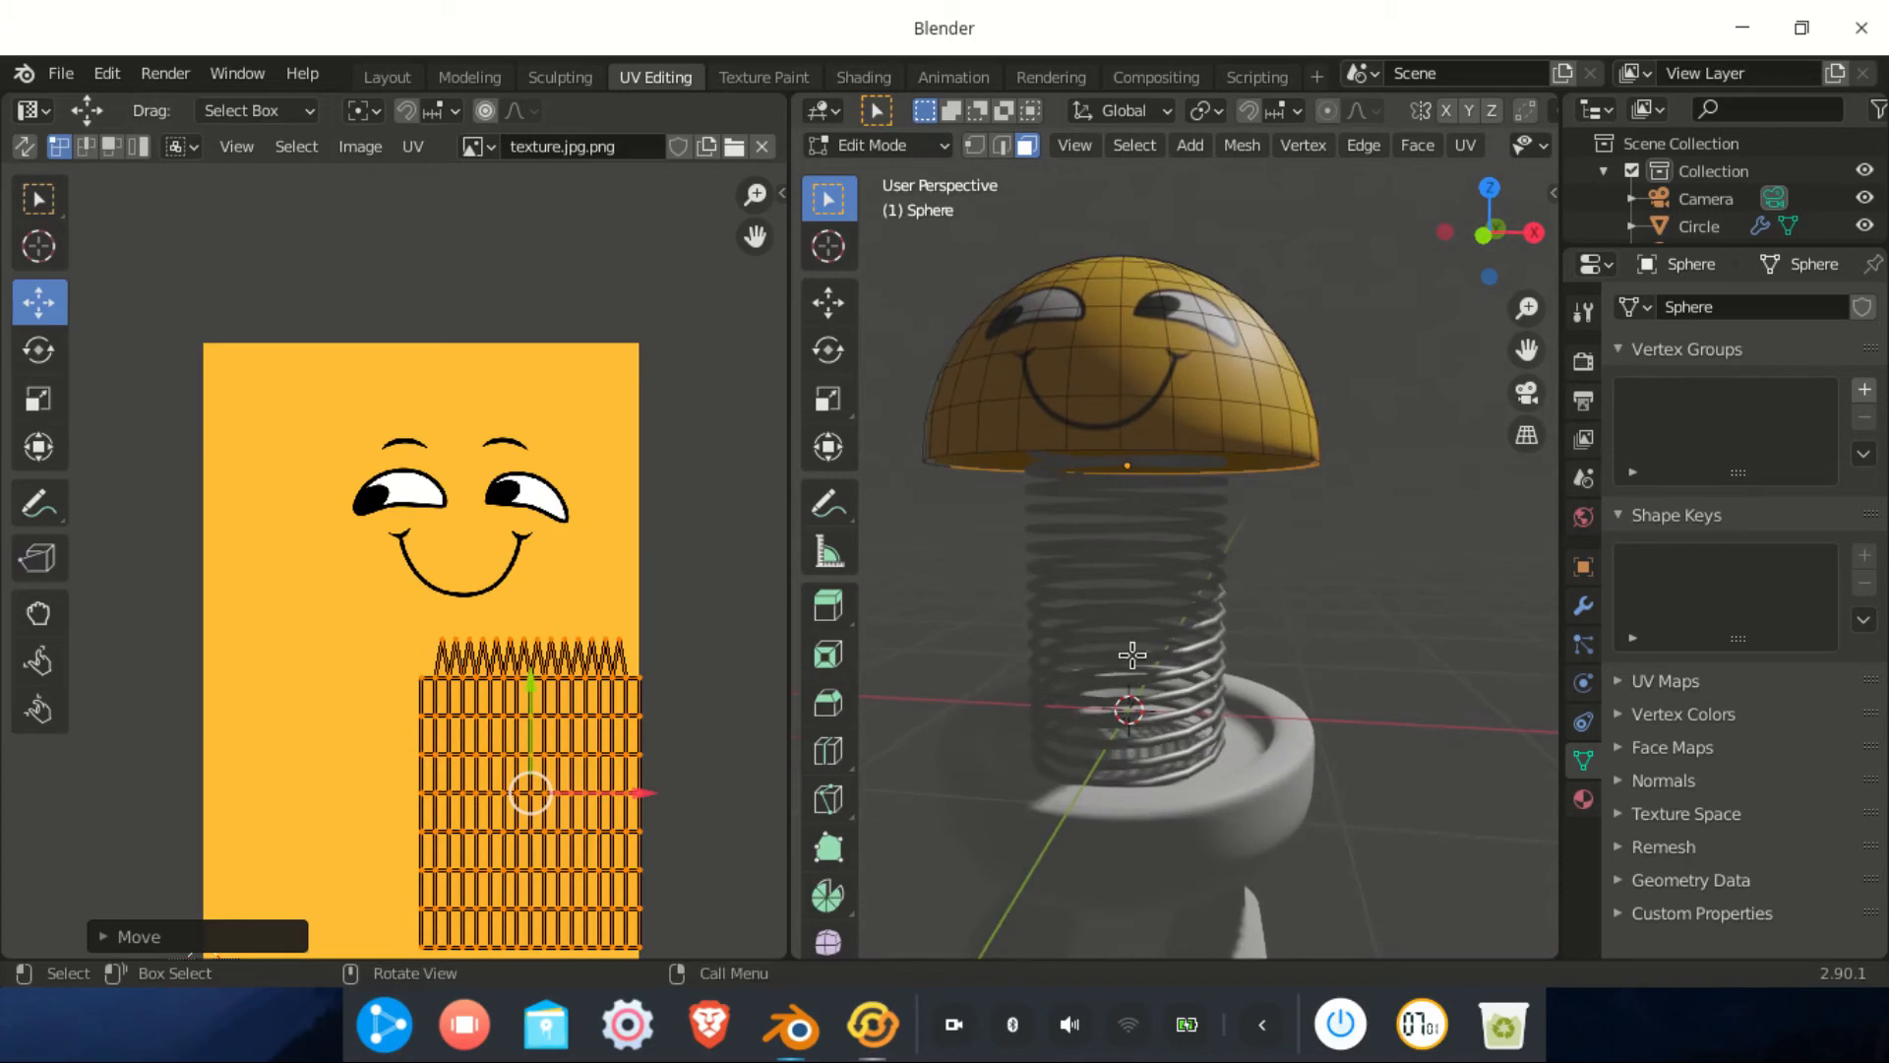
{"action": "left_click", "coordinate": [895, 152]}
In Object Mode, assign the yellow kuning material to the character's base
{"action": "left_click", "coordinate": [885, 177]}
{"action": "left_click", "coordinate": [1235, 819]}
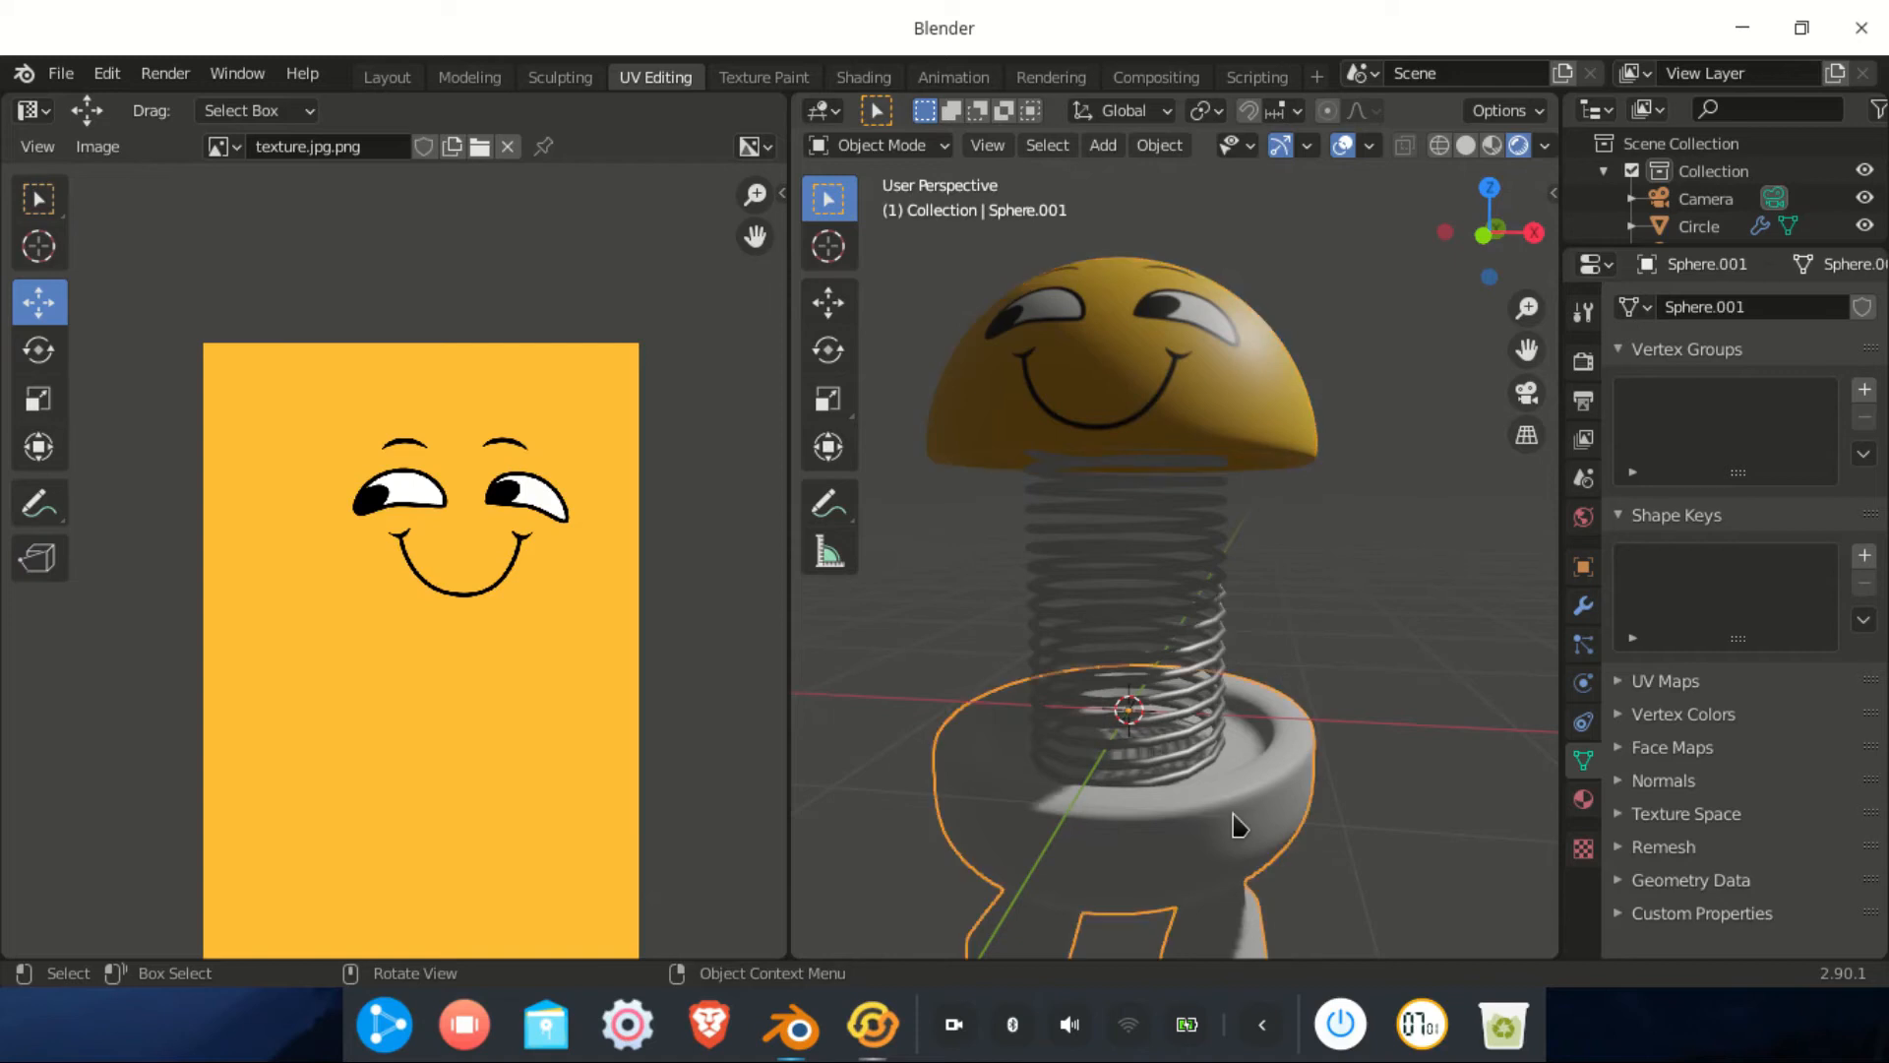
{"action": "scroll", "coordinate": [1235, 825], "scroll_direction": "down", "scroll_amount": 2}
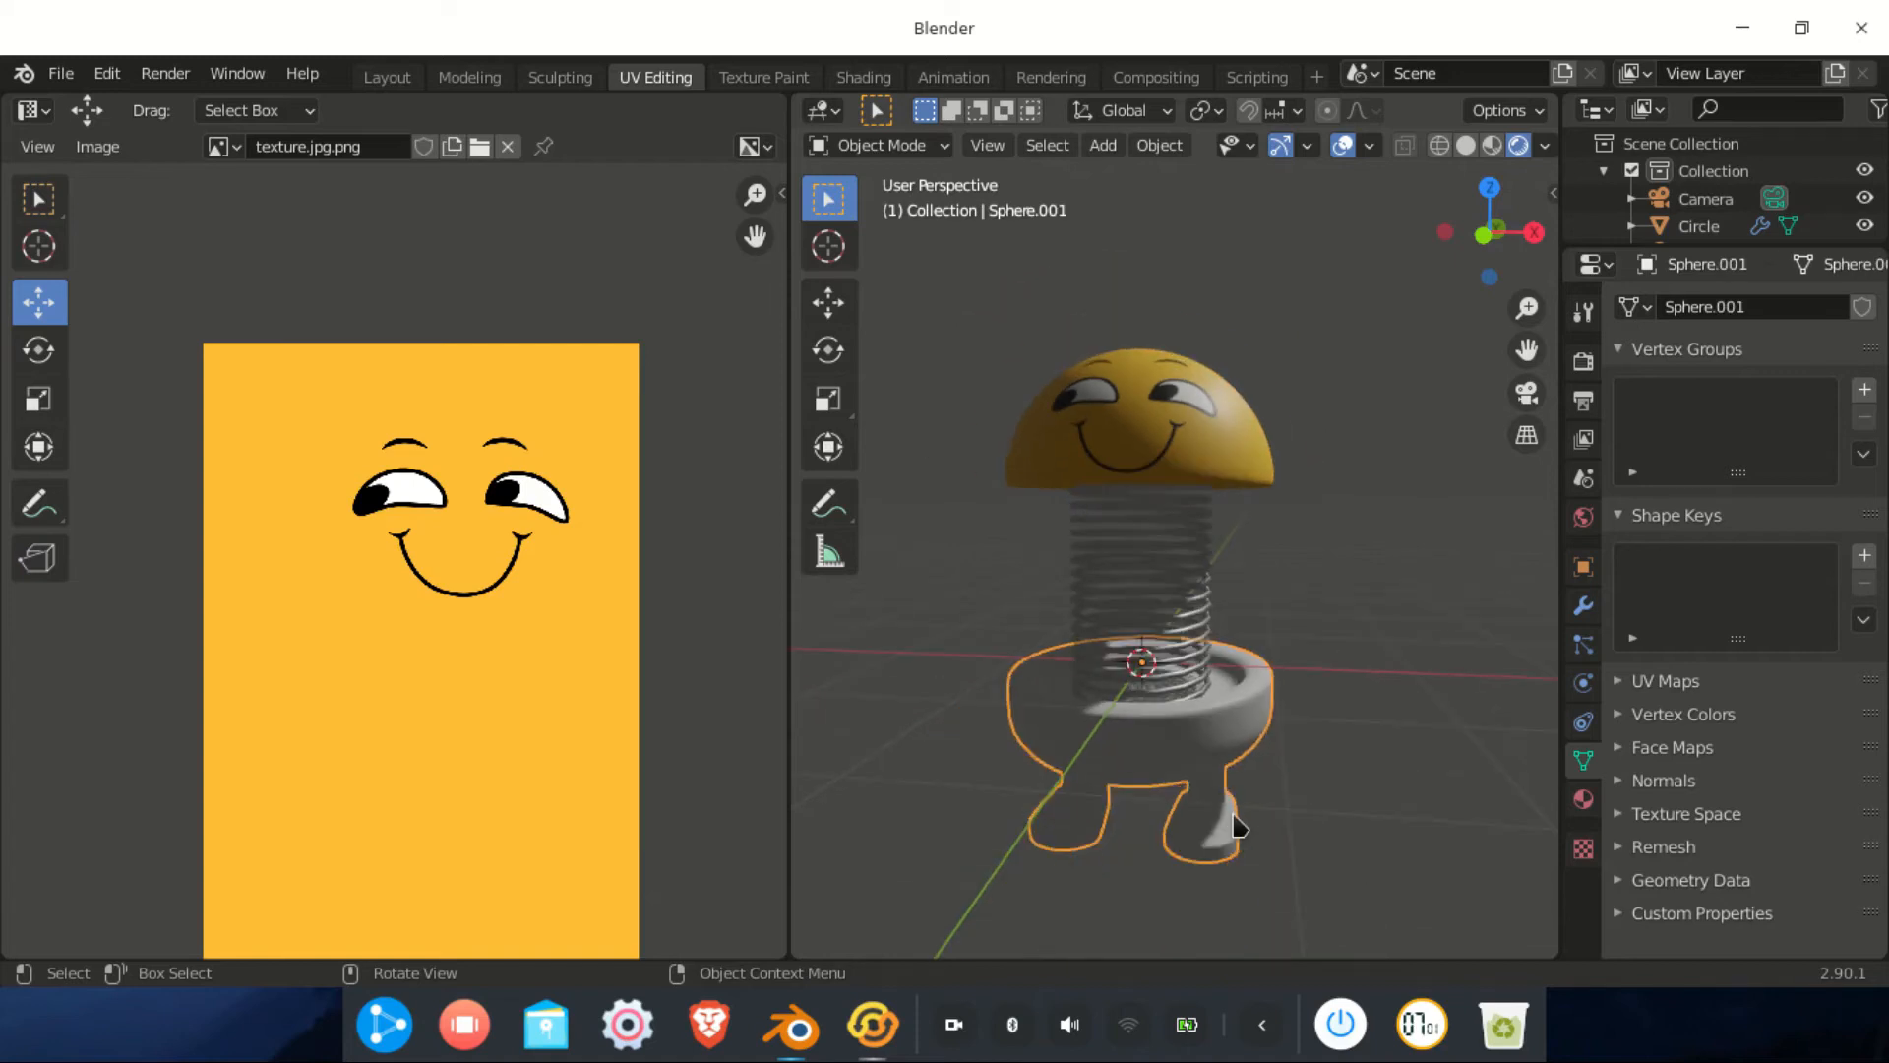
{"action": "left_click", "coordinate": [863, 78]}
{"action": "left_click", "coordinate": [864, 607]}
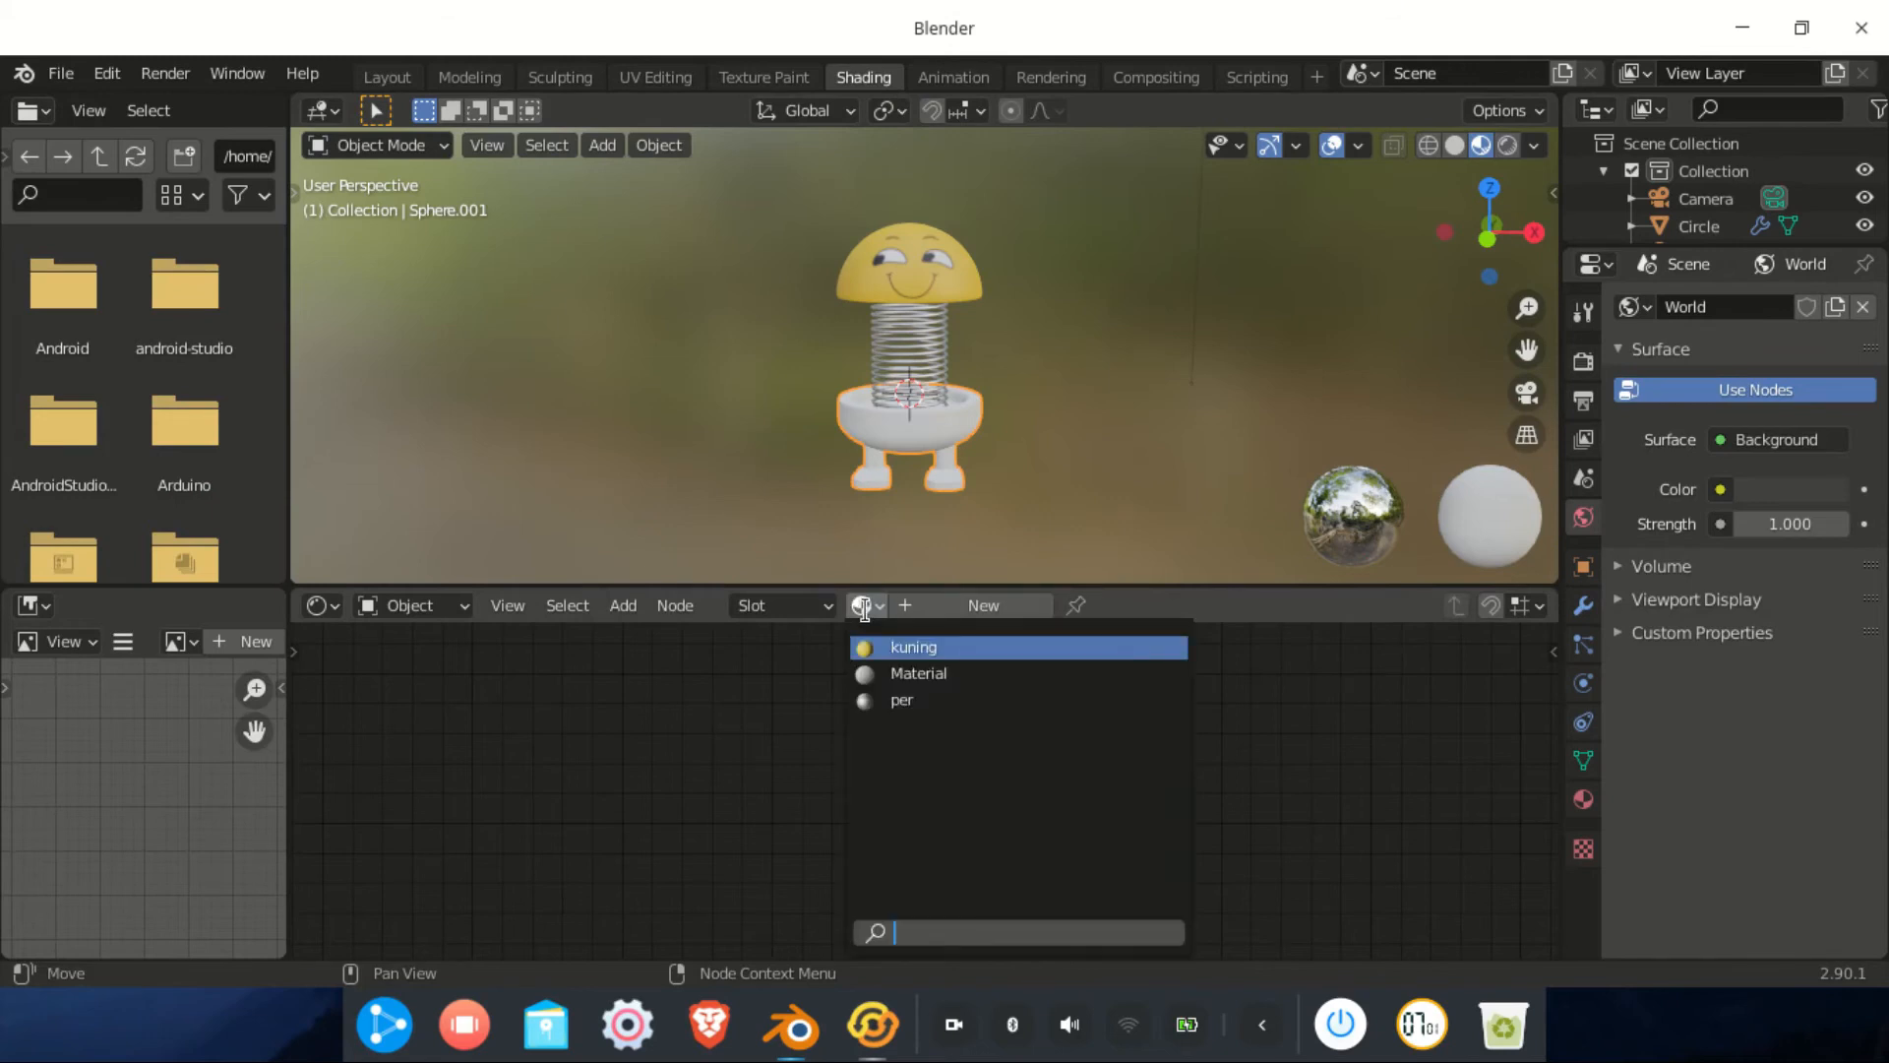
{"action": "left_click", "coordinate": [888, 647]}
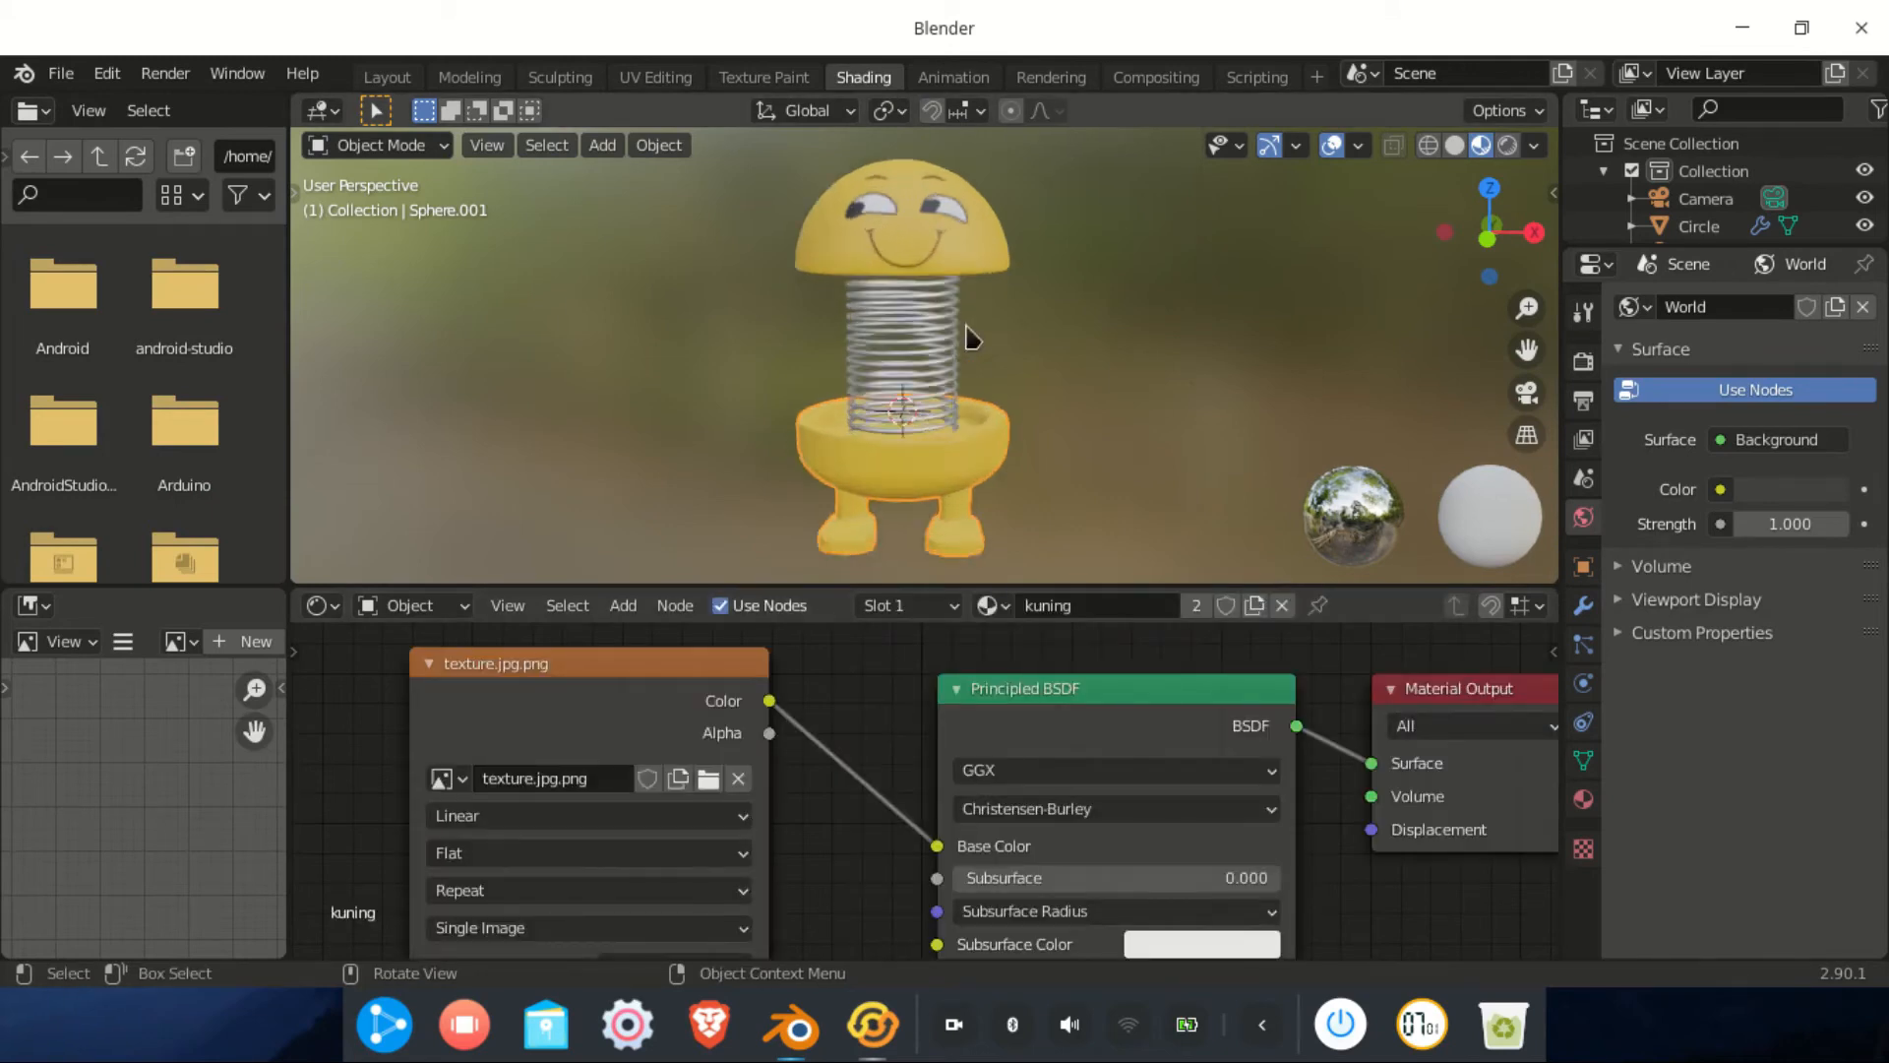
{"action": "scroll", "coordinate": [979, 344], "scroll_direction": "up", "scroll_amount": 3}
{"action": "middle_click_drag", "start_coordinate": [876, 363], "coordinate": [1108, 358]}
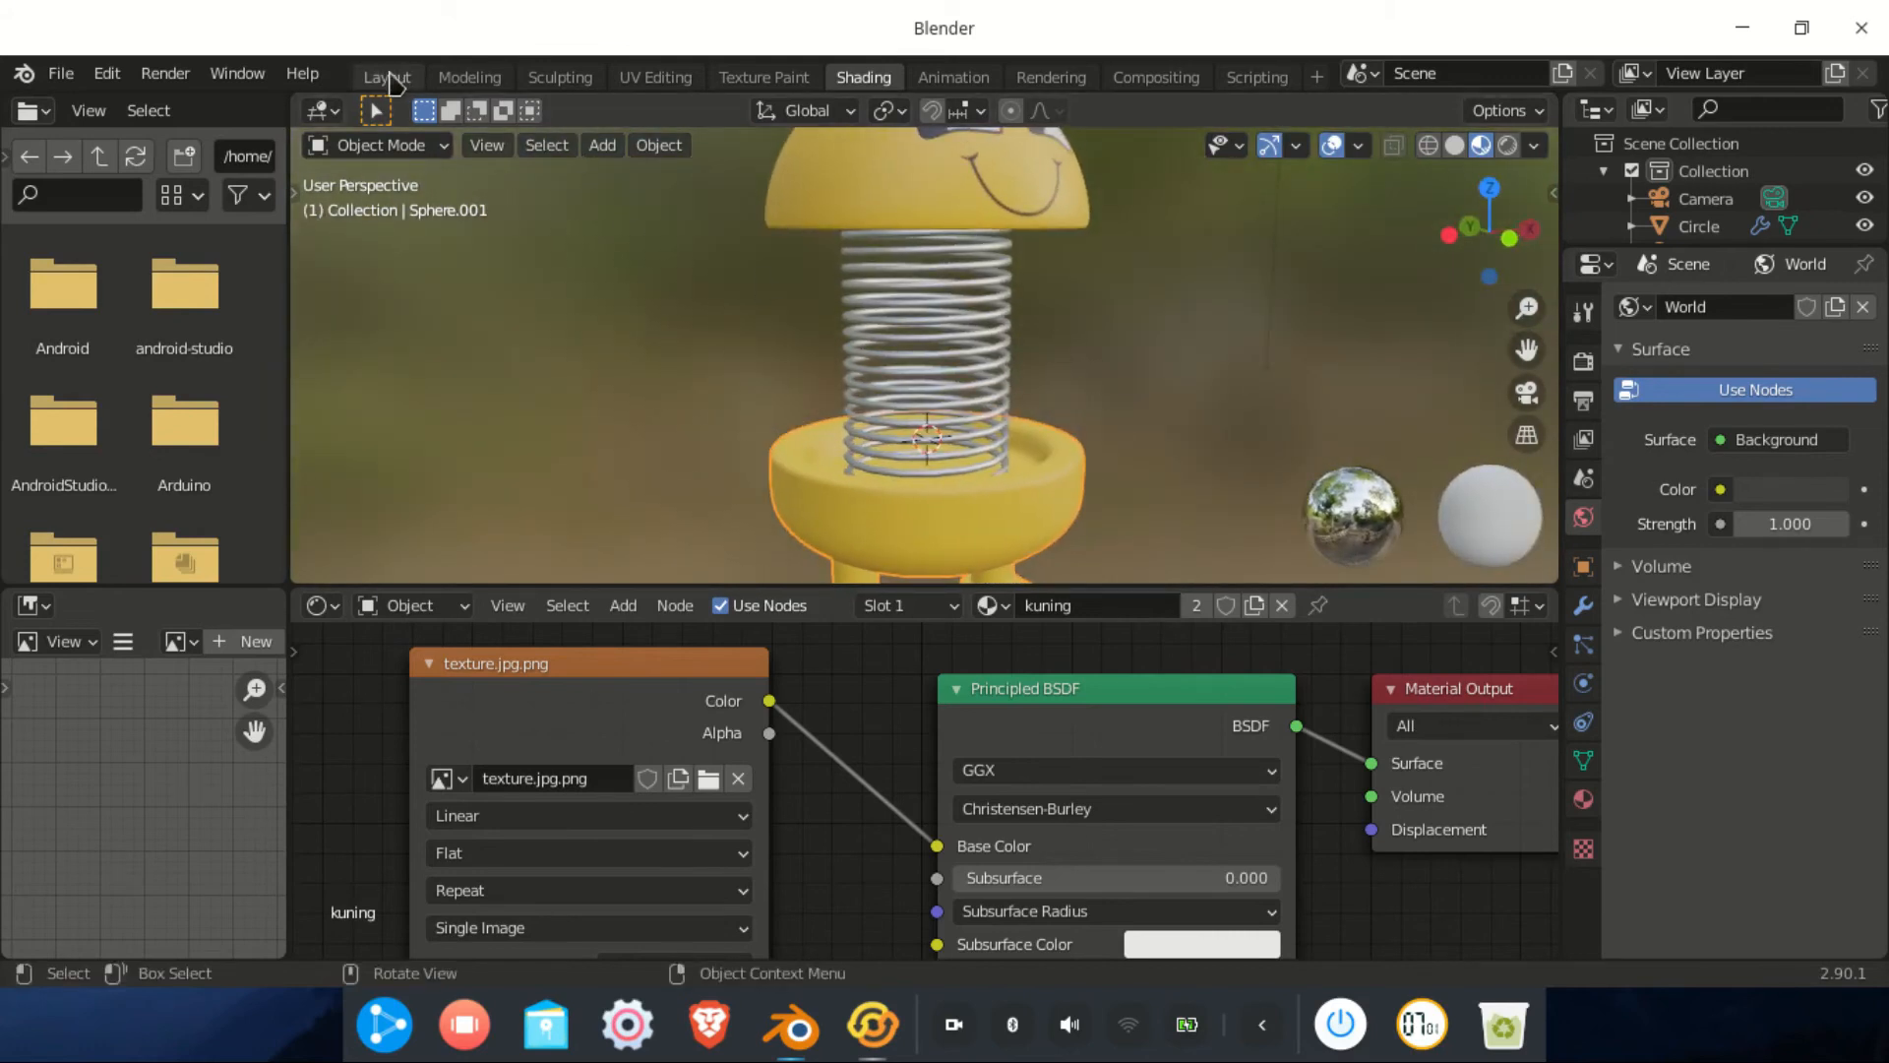
Return to the Layout workspace and enlarge the timeline below the viewport
{"action": "left_click", "coordinate": [386, 79]}
{"action": "middle_click_drag", "start_coordinate": [915, 575], "coordinate": [966, 764]}
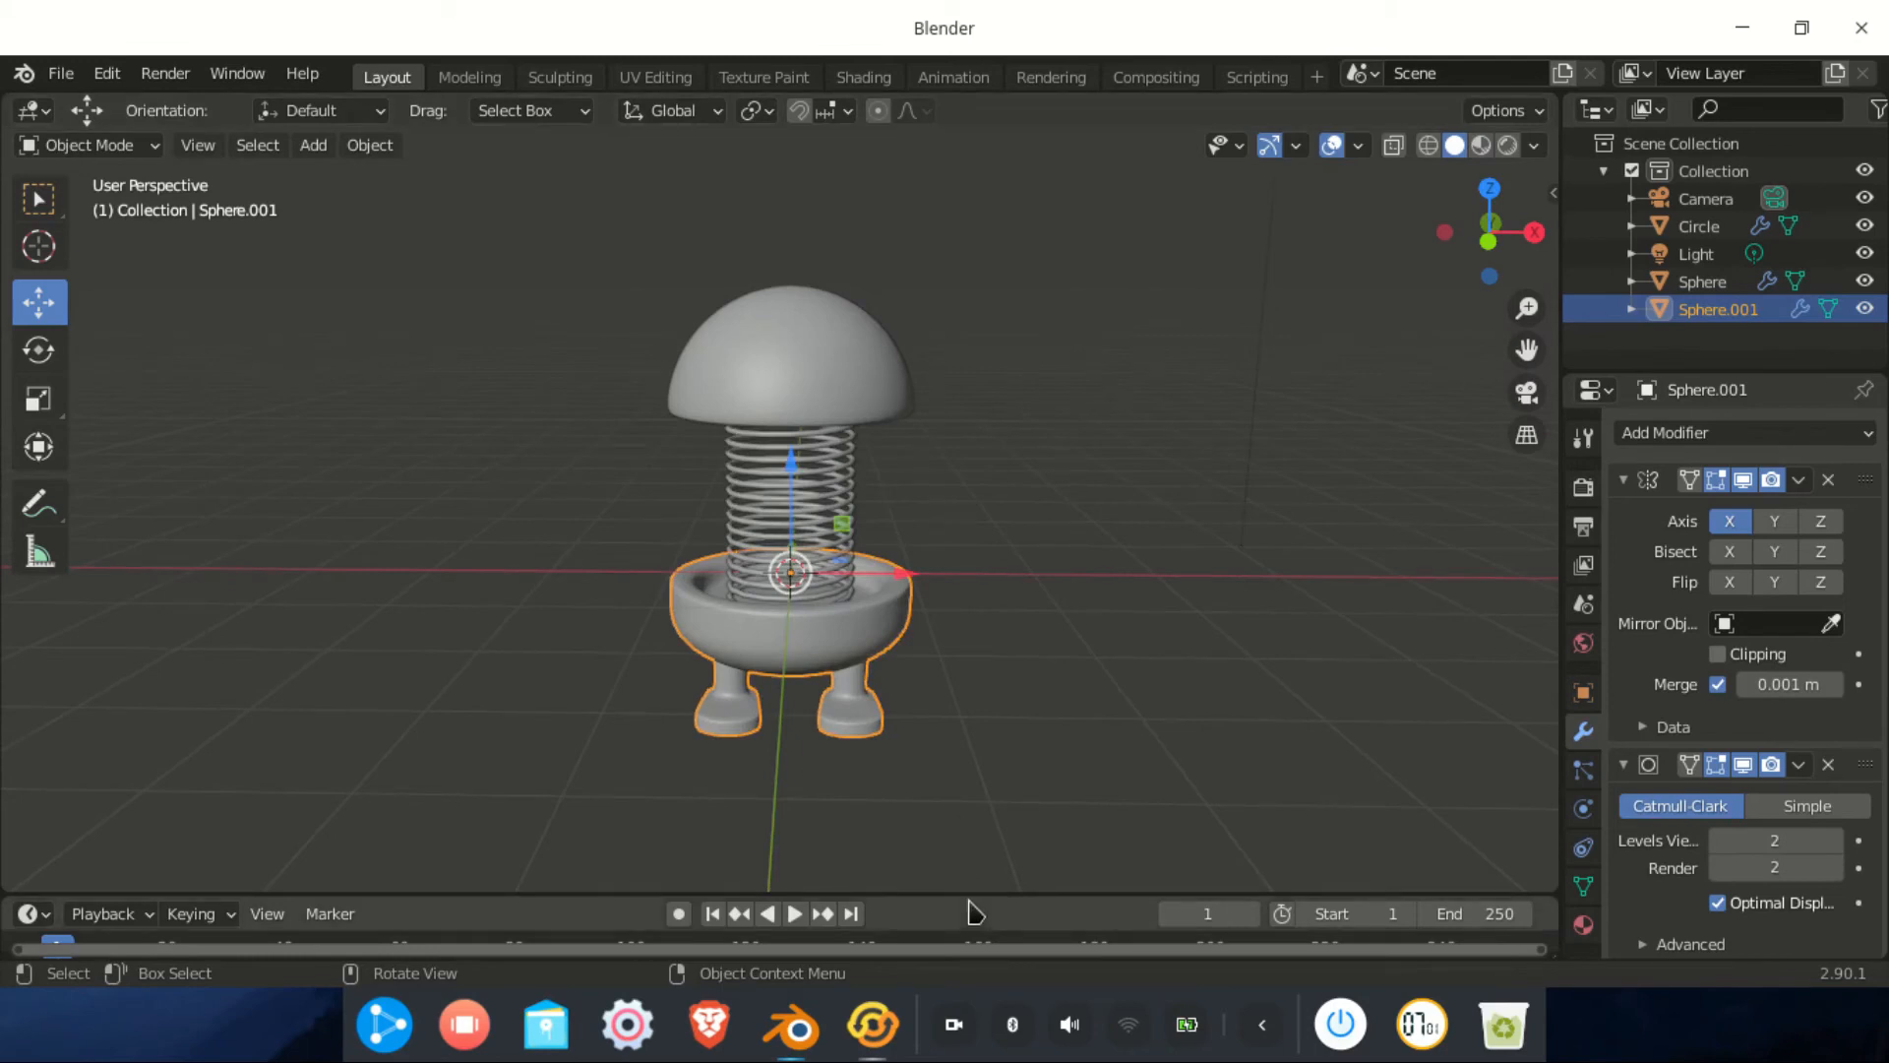
{"action": "left_click_drag", "start_coordinate": [963, 891], "coordinate": [983, 604]}
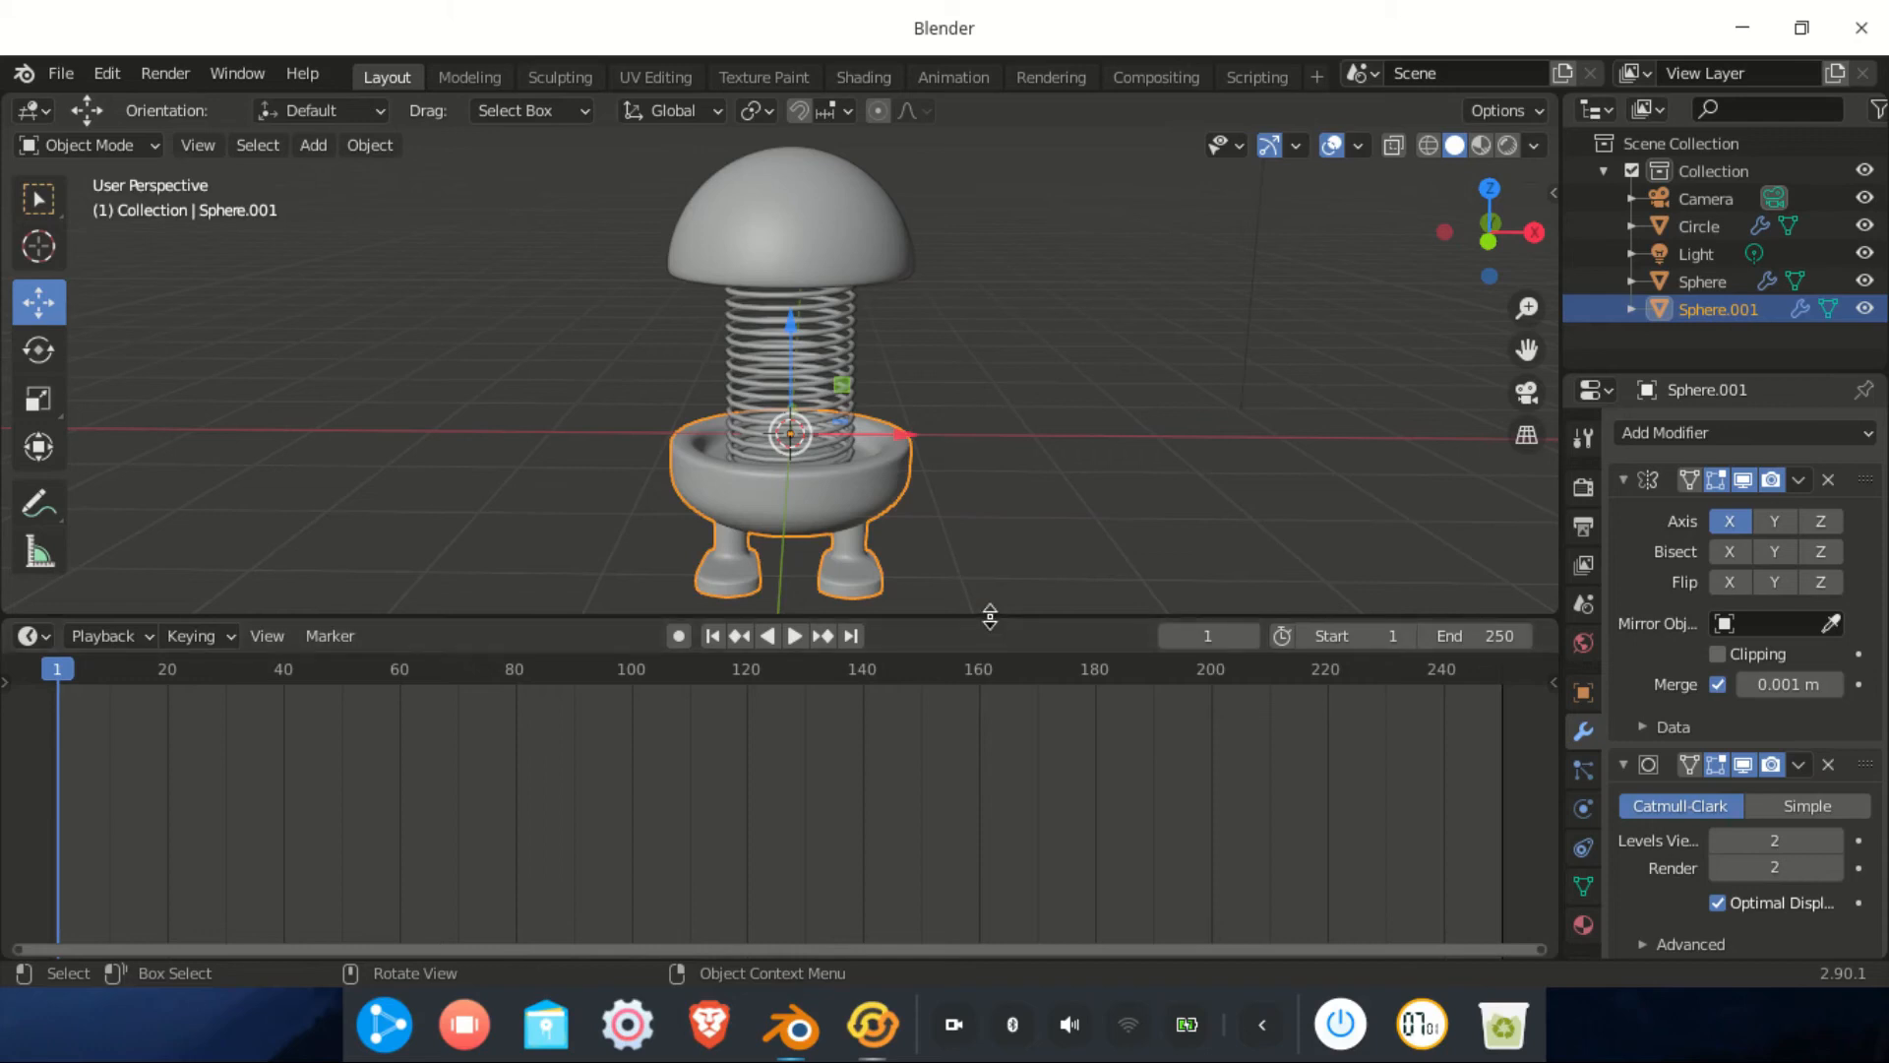
Raise the timeline slightly and play back the animation to preview it
{"action": "left_click_drag", "start_coordinate": [989, 616], "coordinate": [990, 570]}
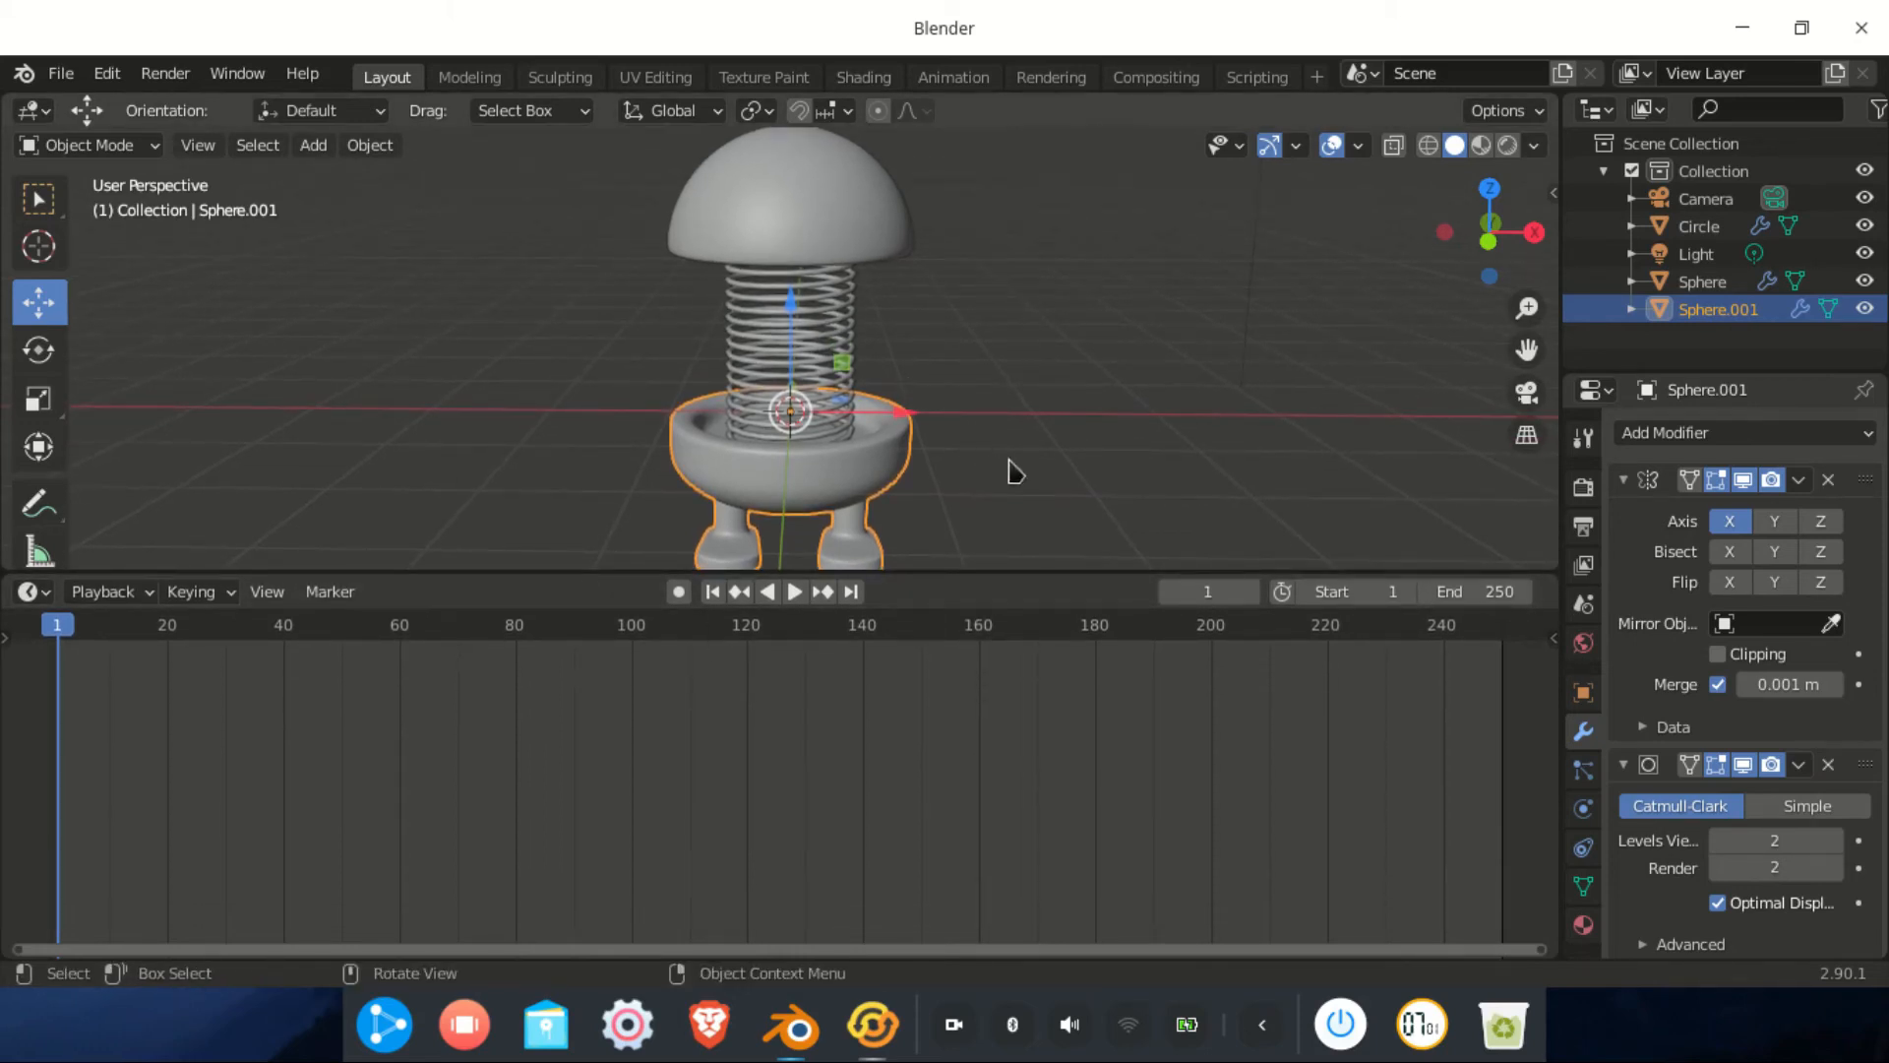
{"action": "key", "text": "space"}
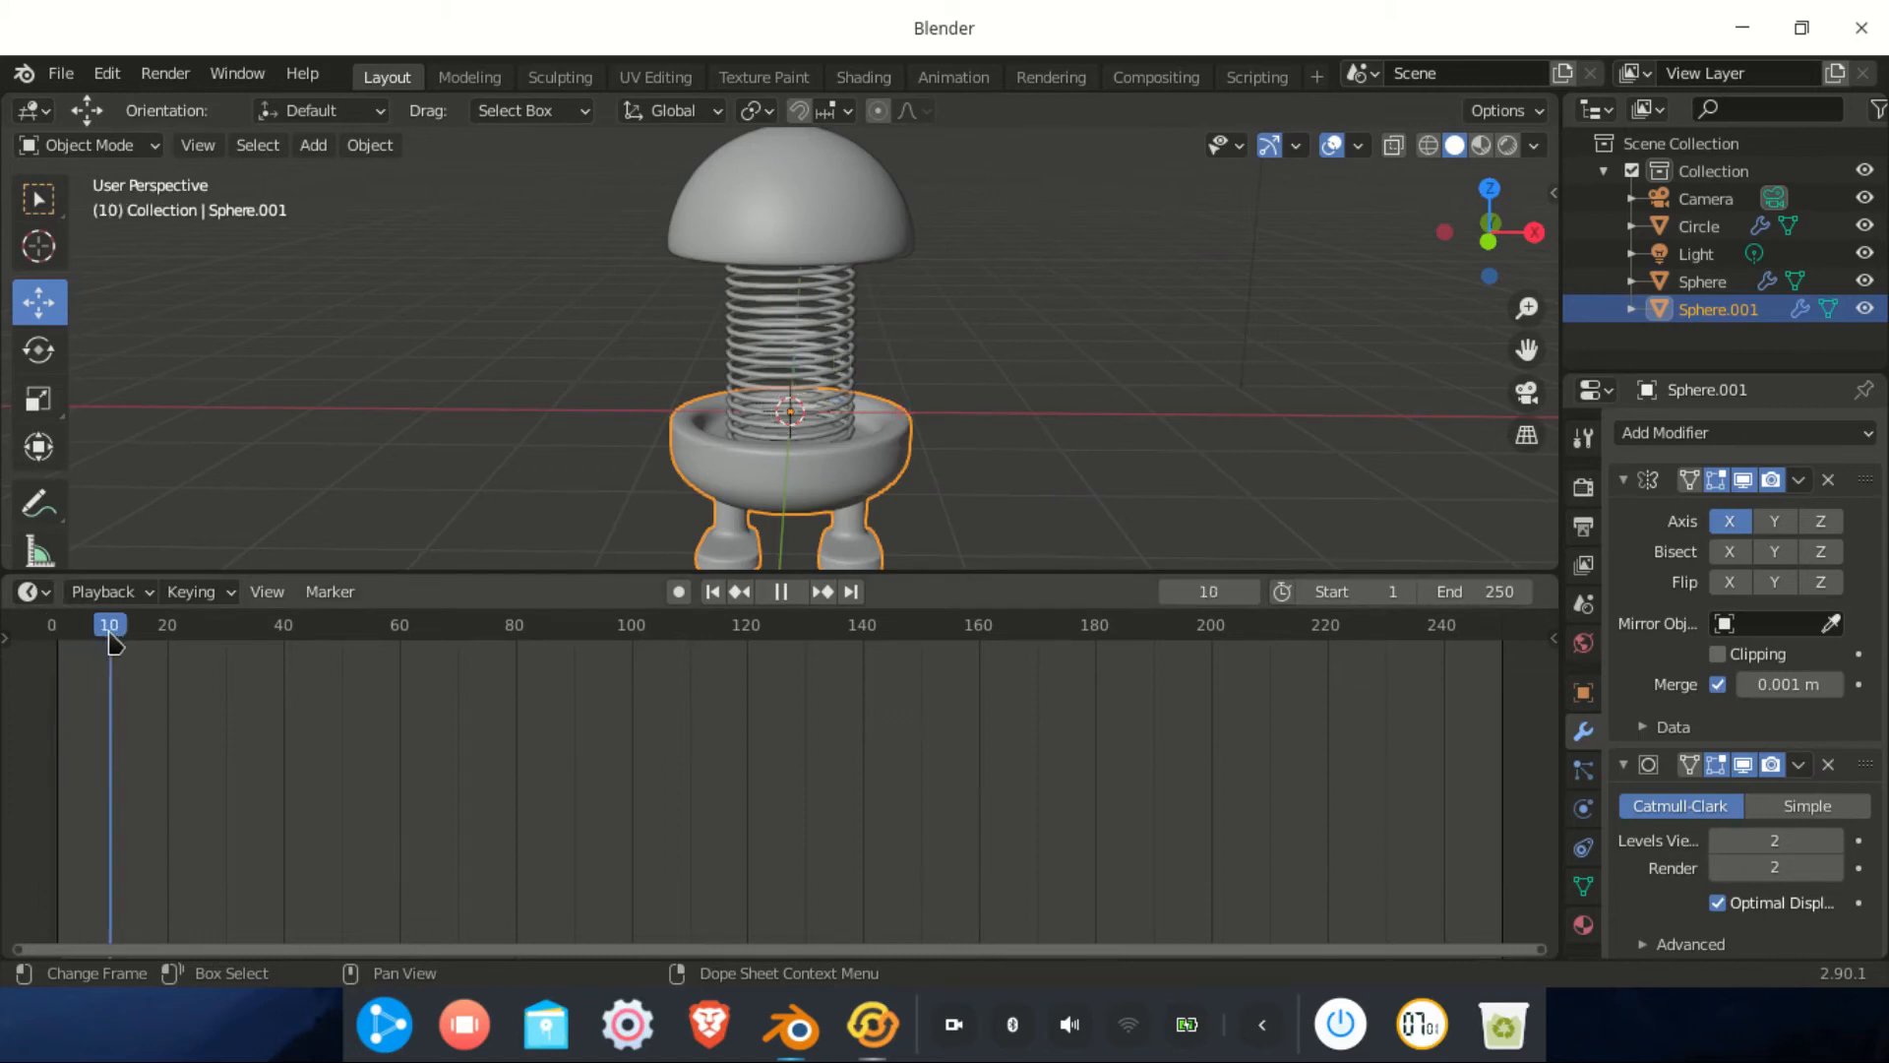
{"action": "mouse_move", "coordinate": [57, 640]}
{"action": "left_mouse_down"}
{"action": "mouse_move", "coordinate": [93, 644]}
{"action": "mouse_move", "coordinate": [64, 647]}
{"action": "left_mouse_up"}
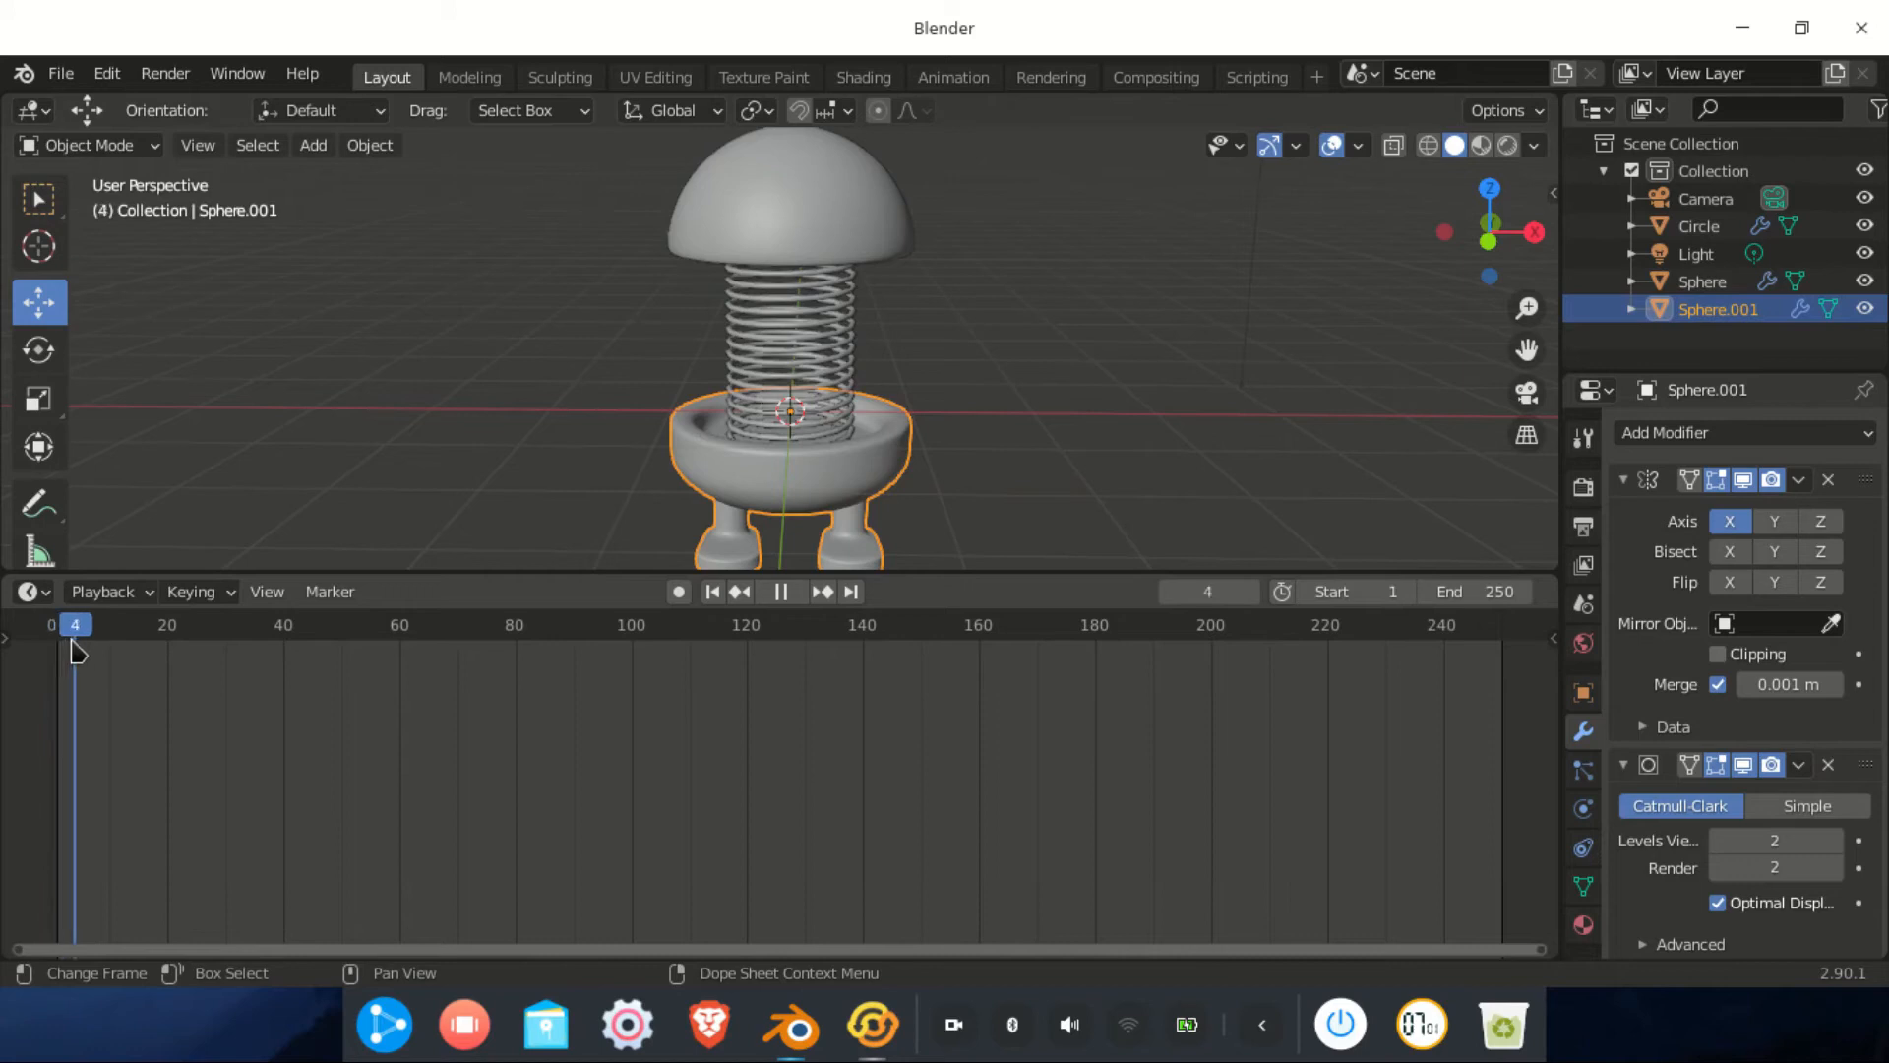
{"action": "key", "text": "space"}
Set the current frame back to 1
{"action": "left_click", "coordinate": [1202, 590]}
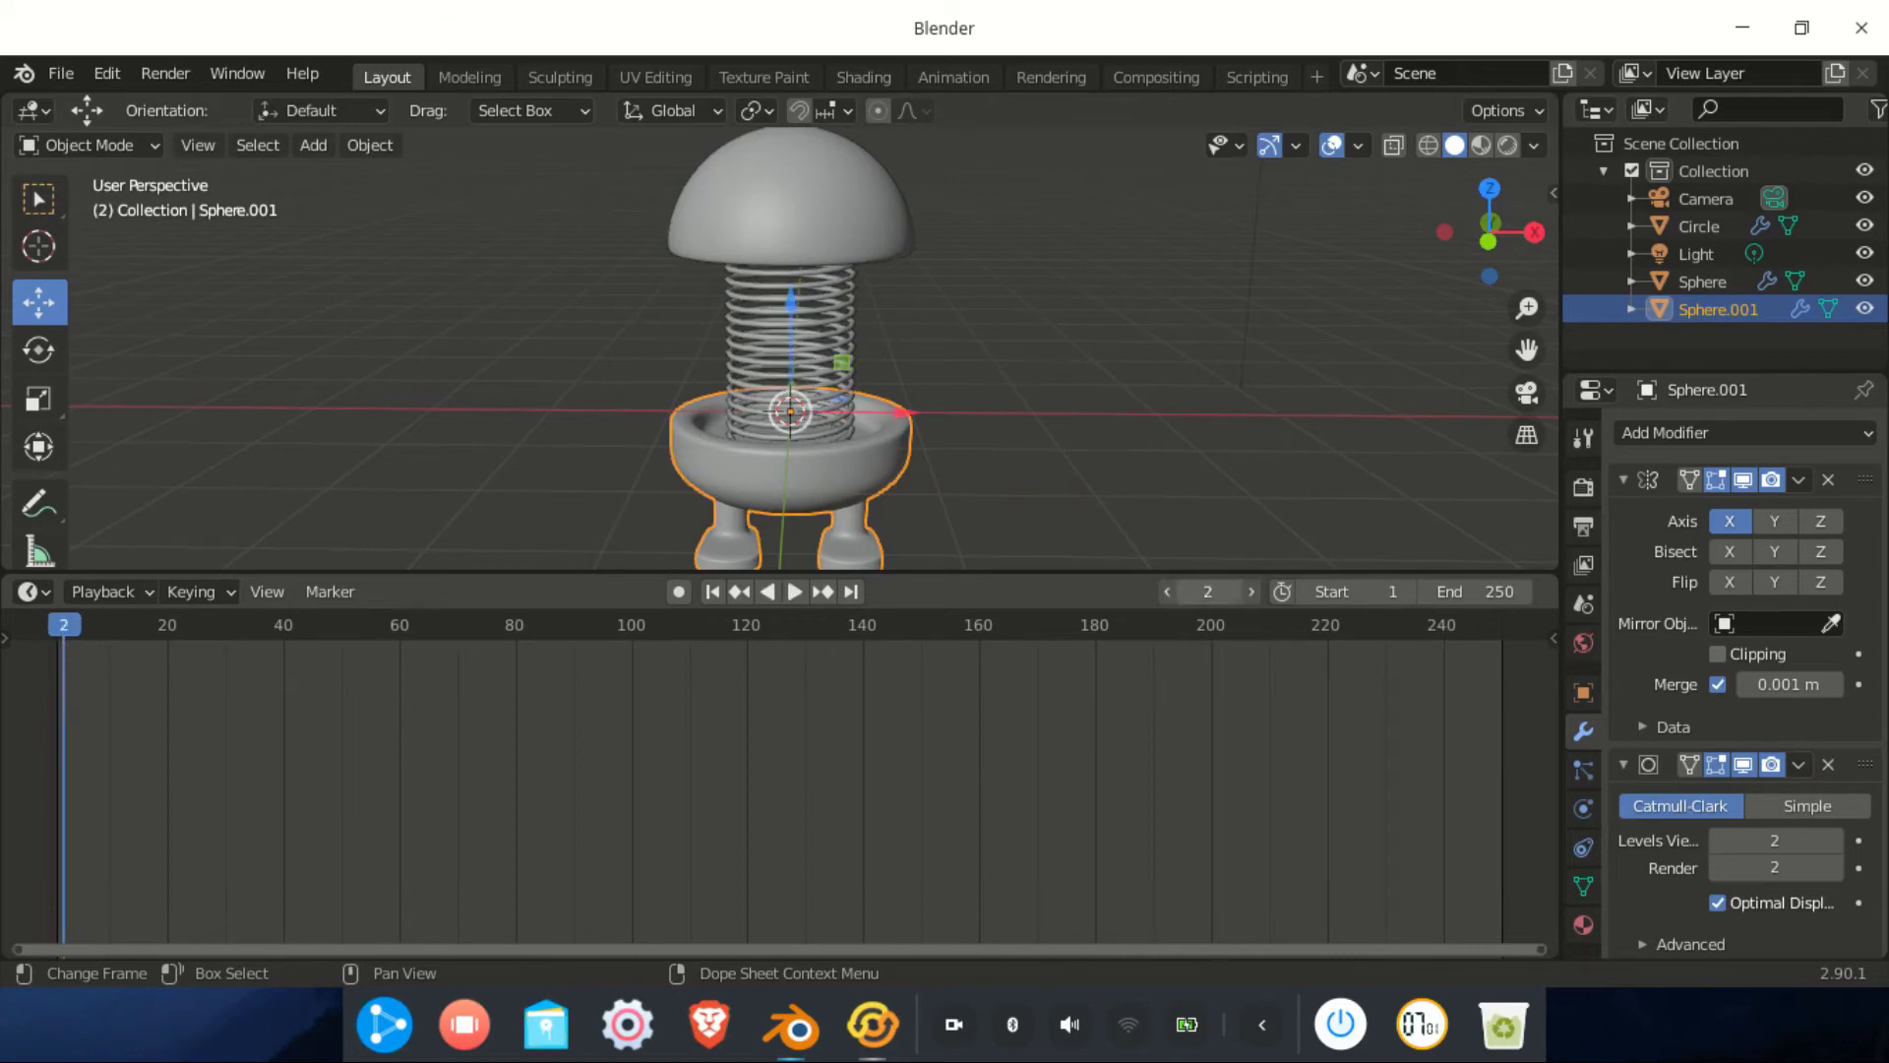
{"action": "type", "text": "1"}
{"action": "key", "text": "Return"}
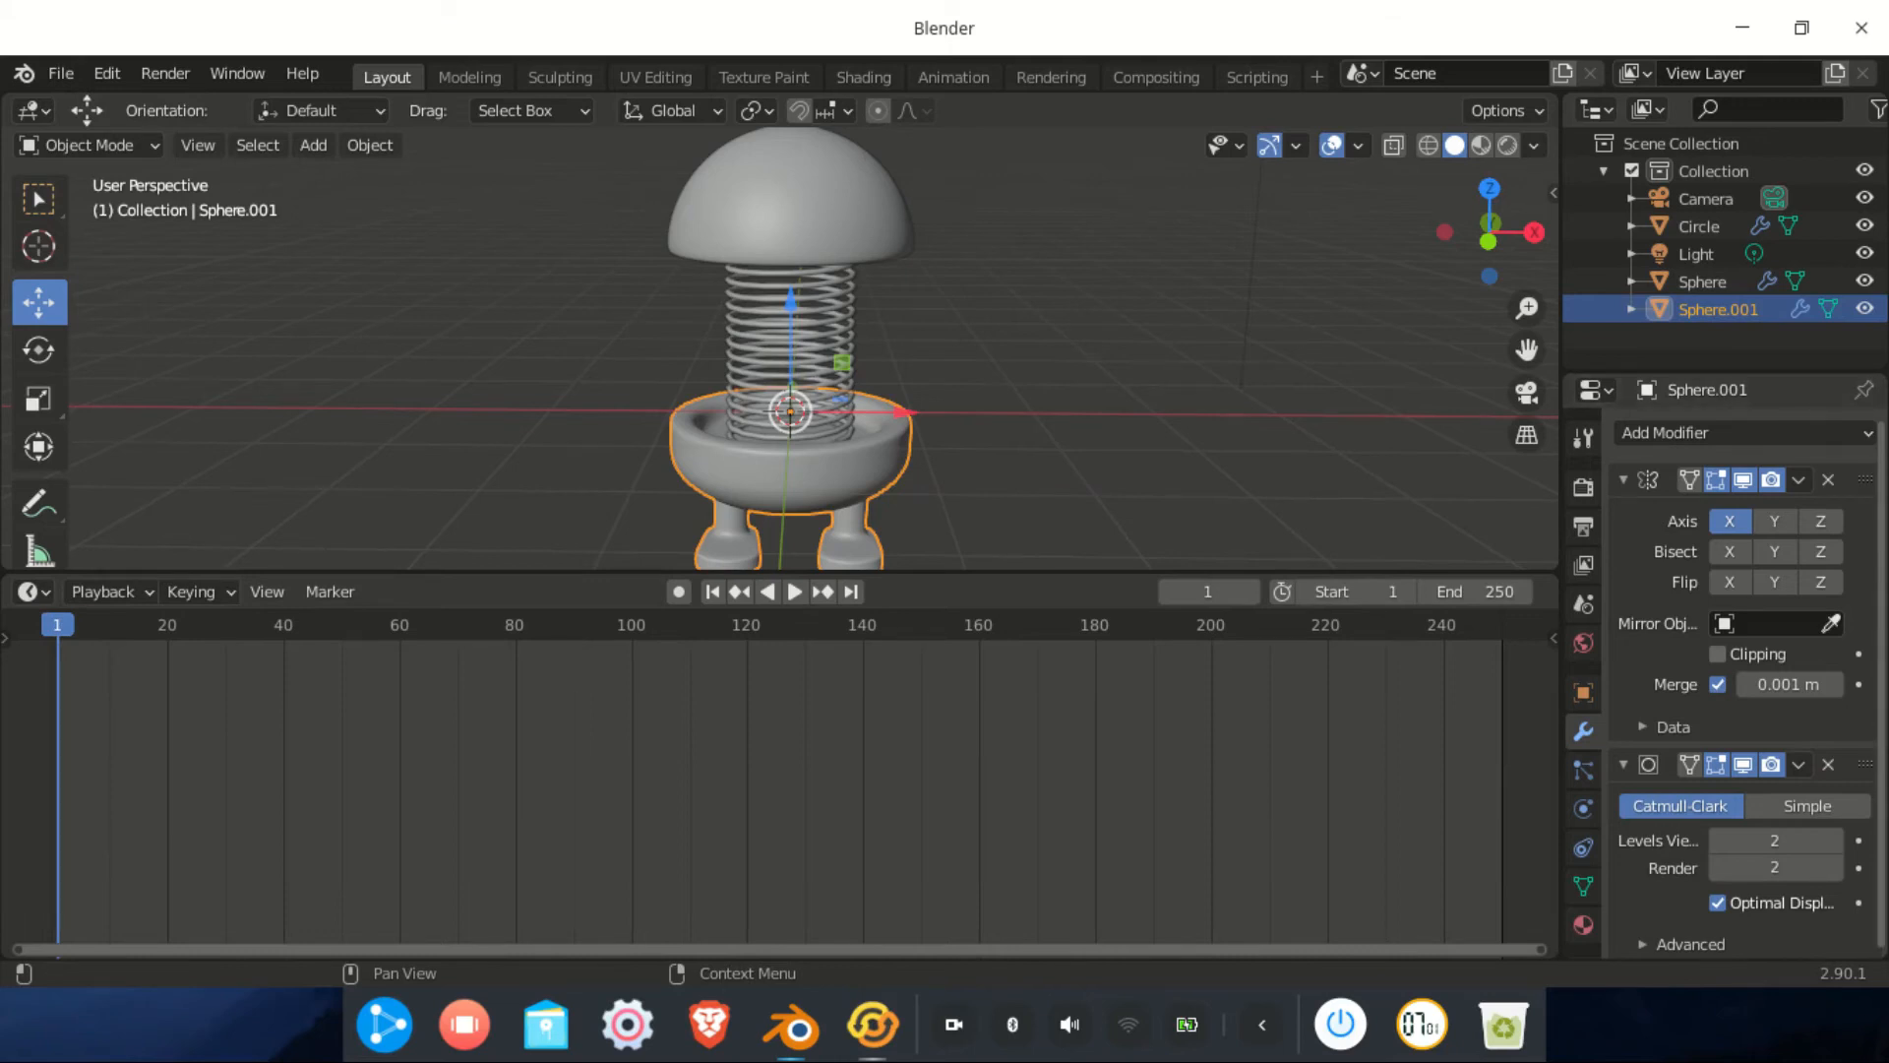
Insert a location keyframe on the dome head at frame 1
{"action": "left_click", "coordinate": [870, 237]}
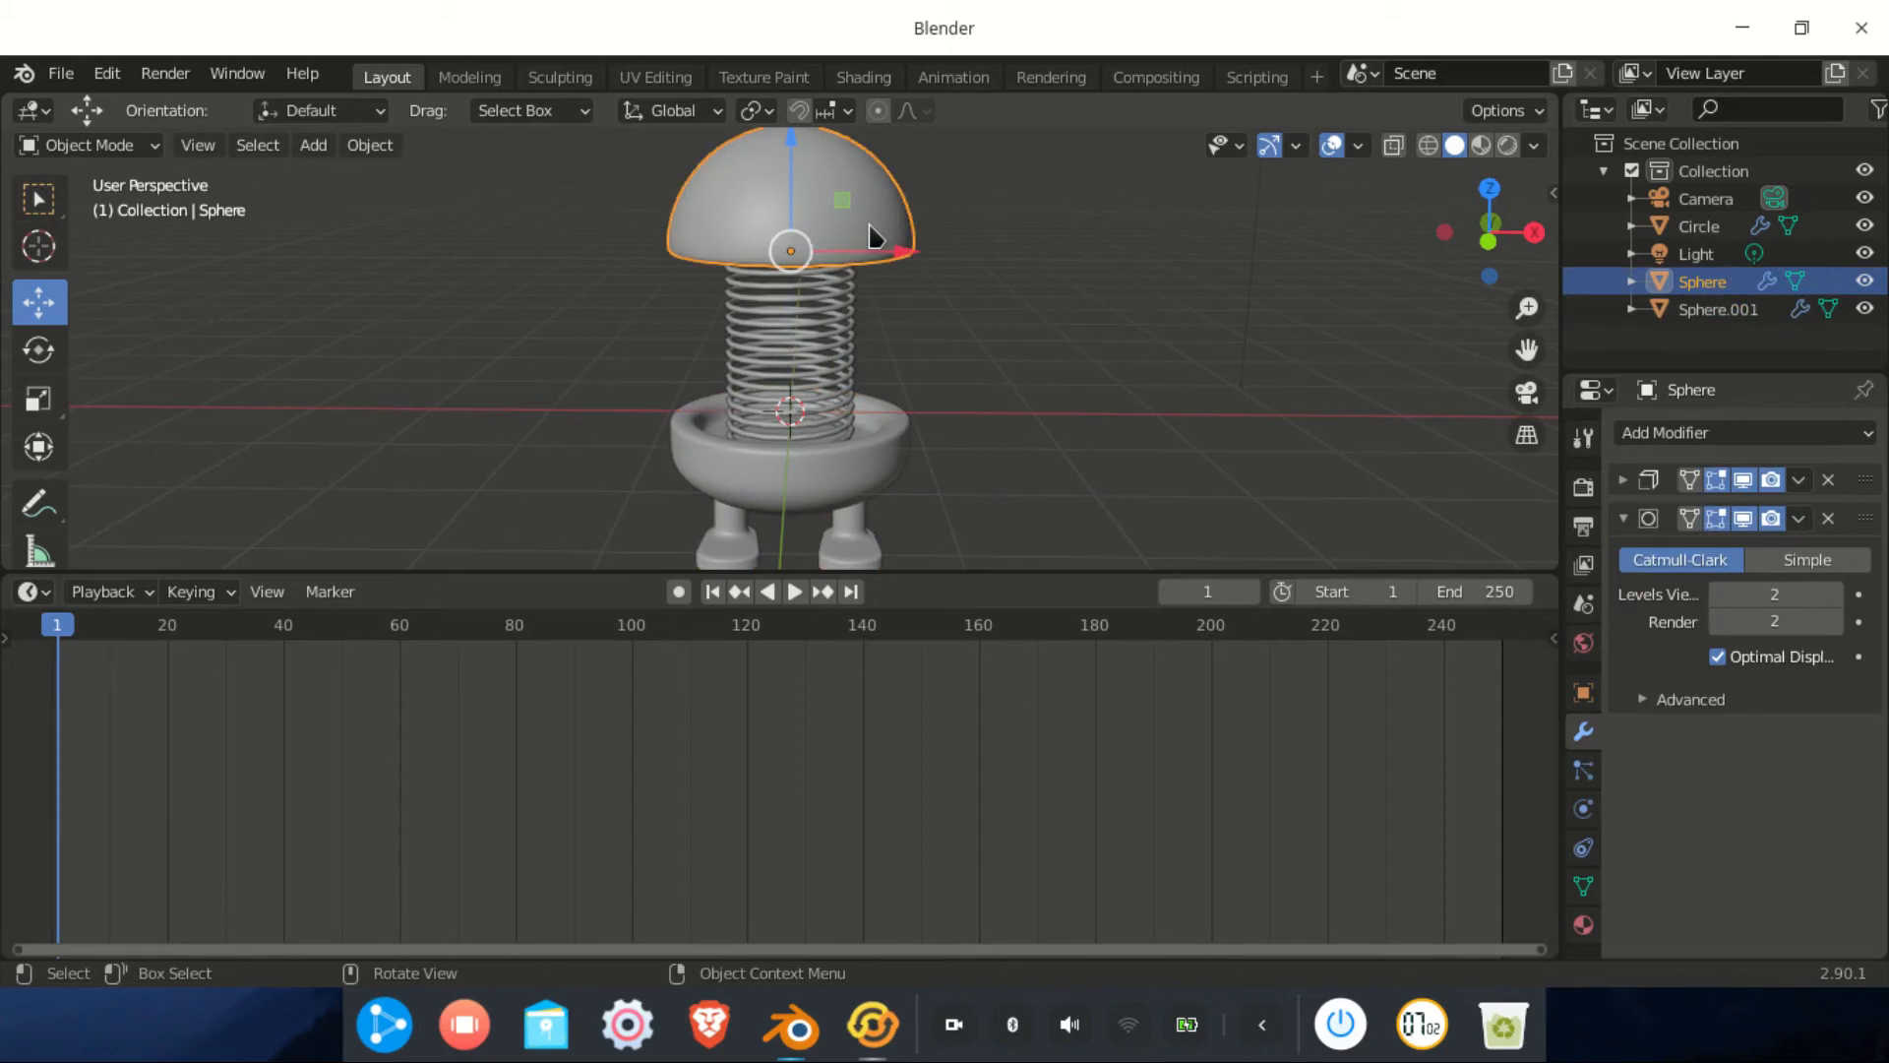
{"action": "key", "text": "i"}
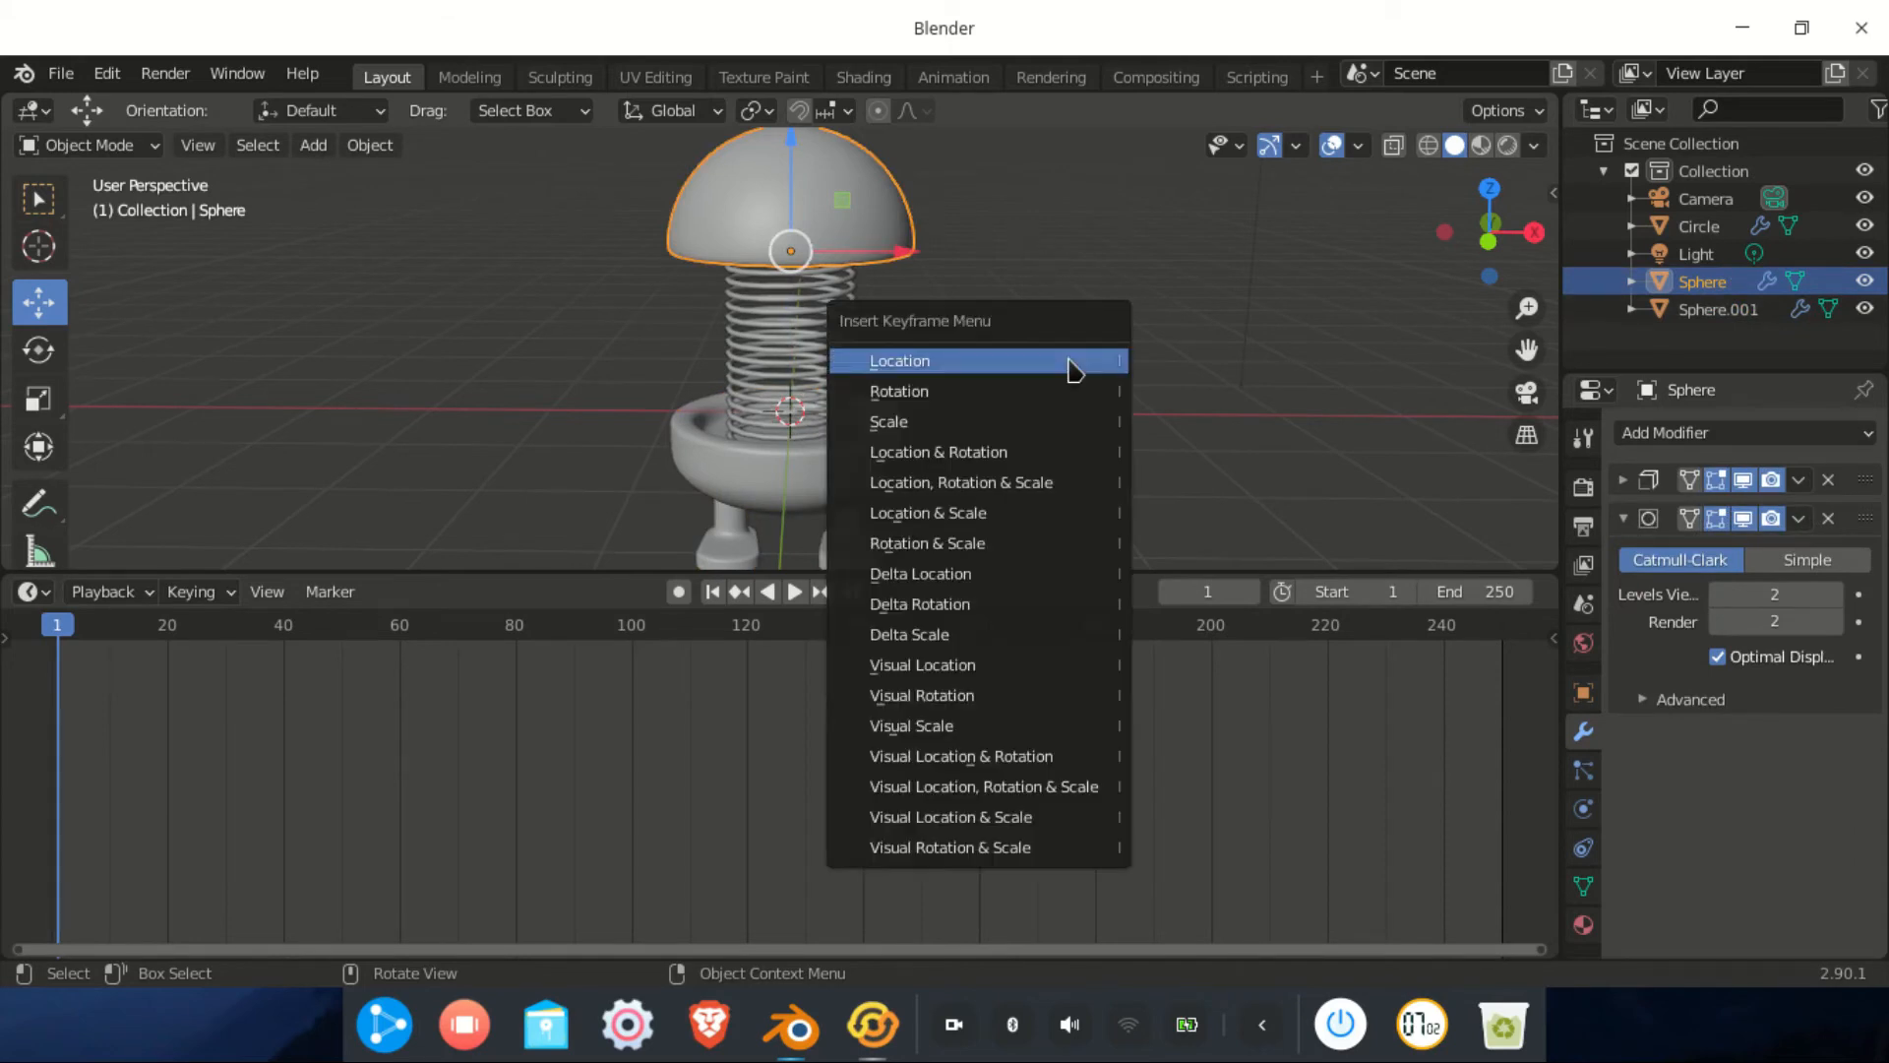
{"action": "left_click", "coordinate": [1073, 369]}
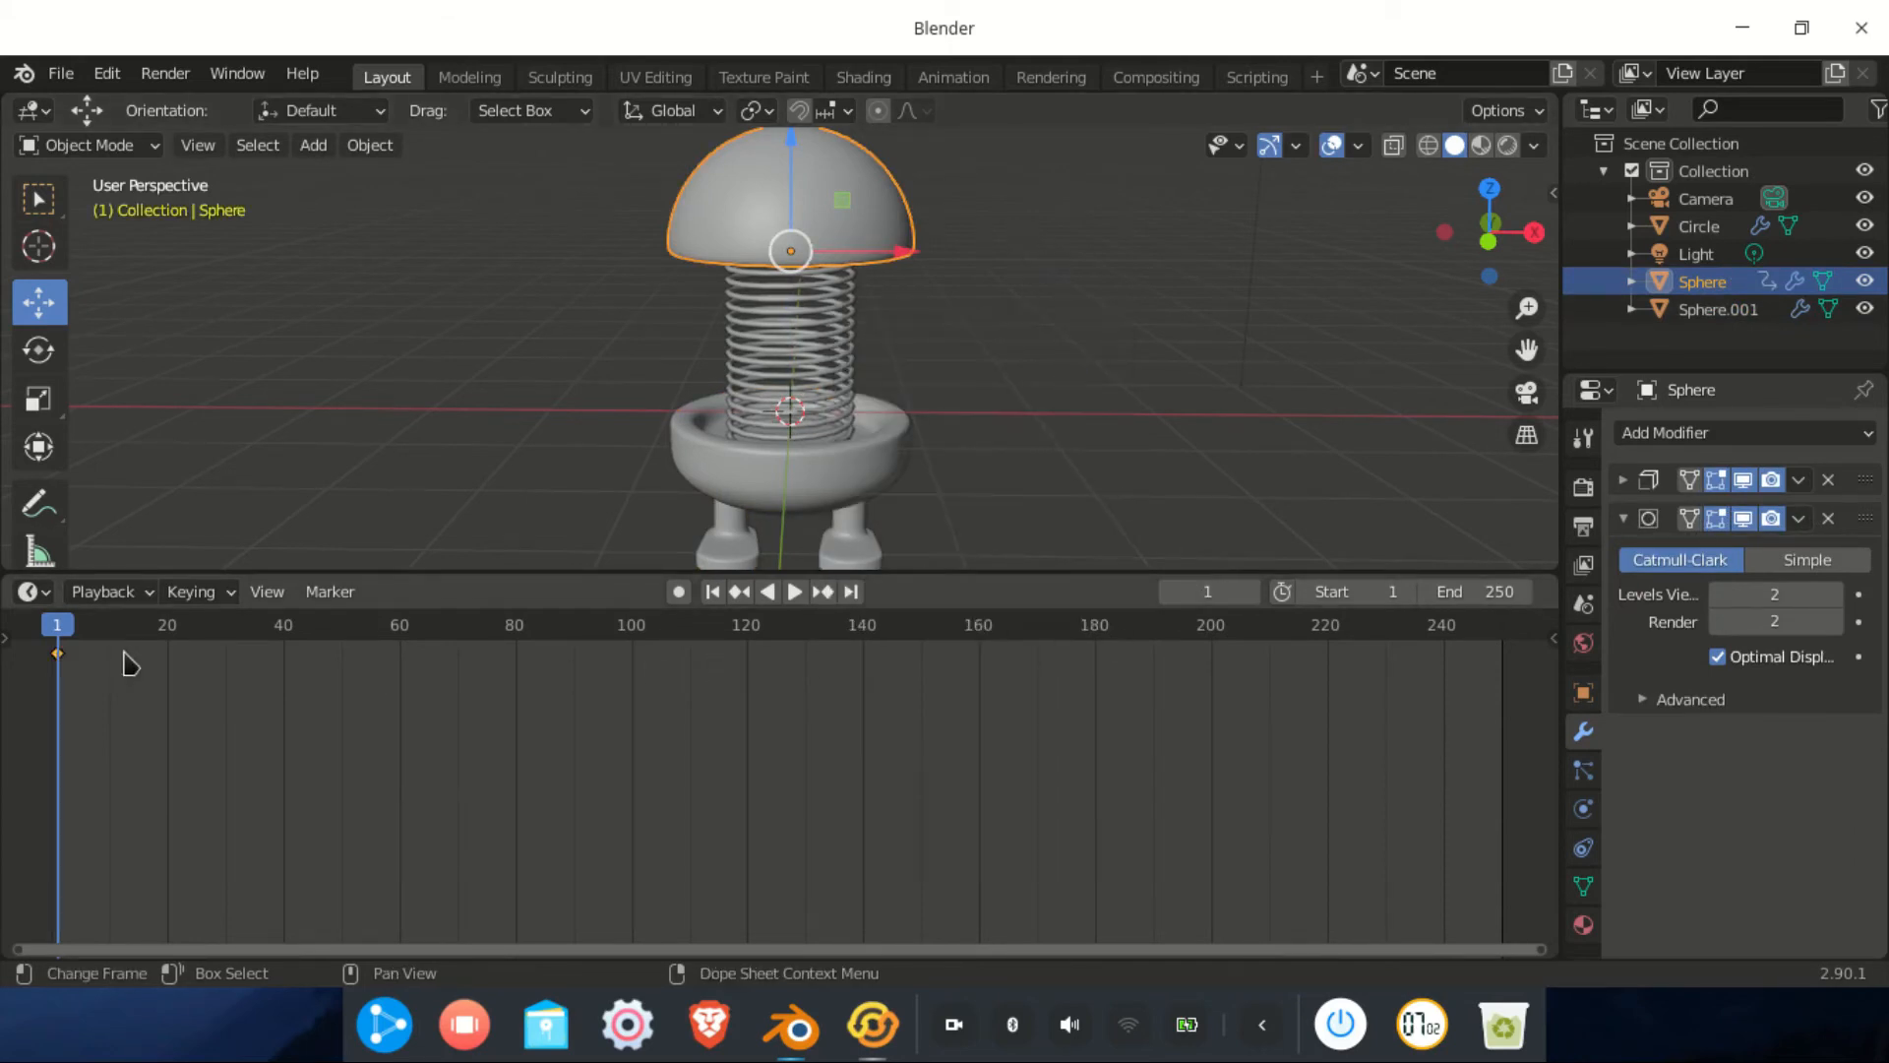
Go to frame 40 and keyframe the dome head's location
{"action": "left_click", "coordinate": [1204, 591]}
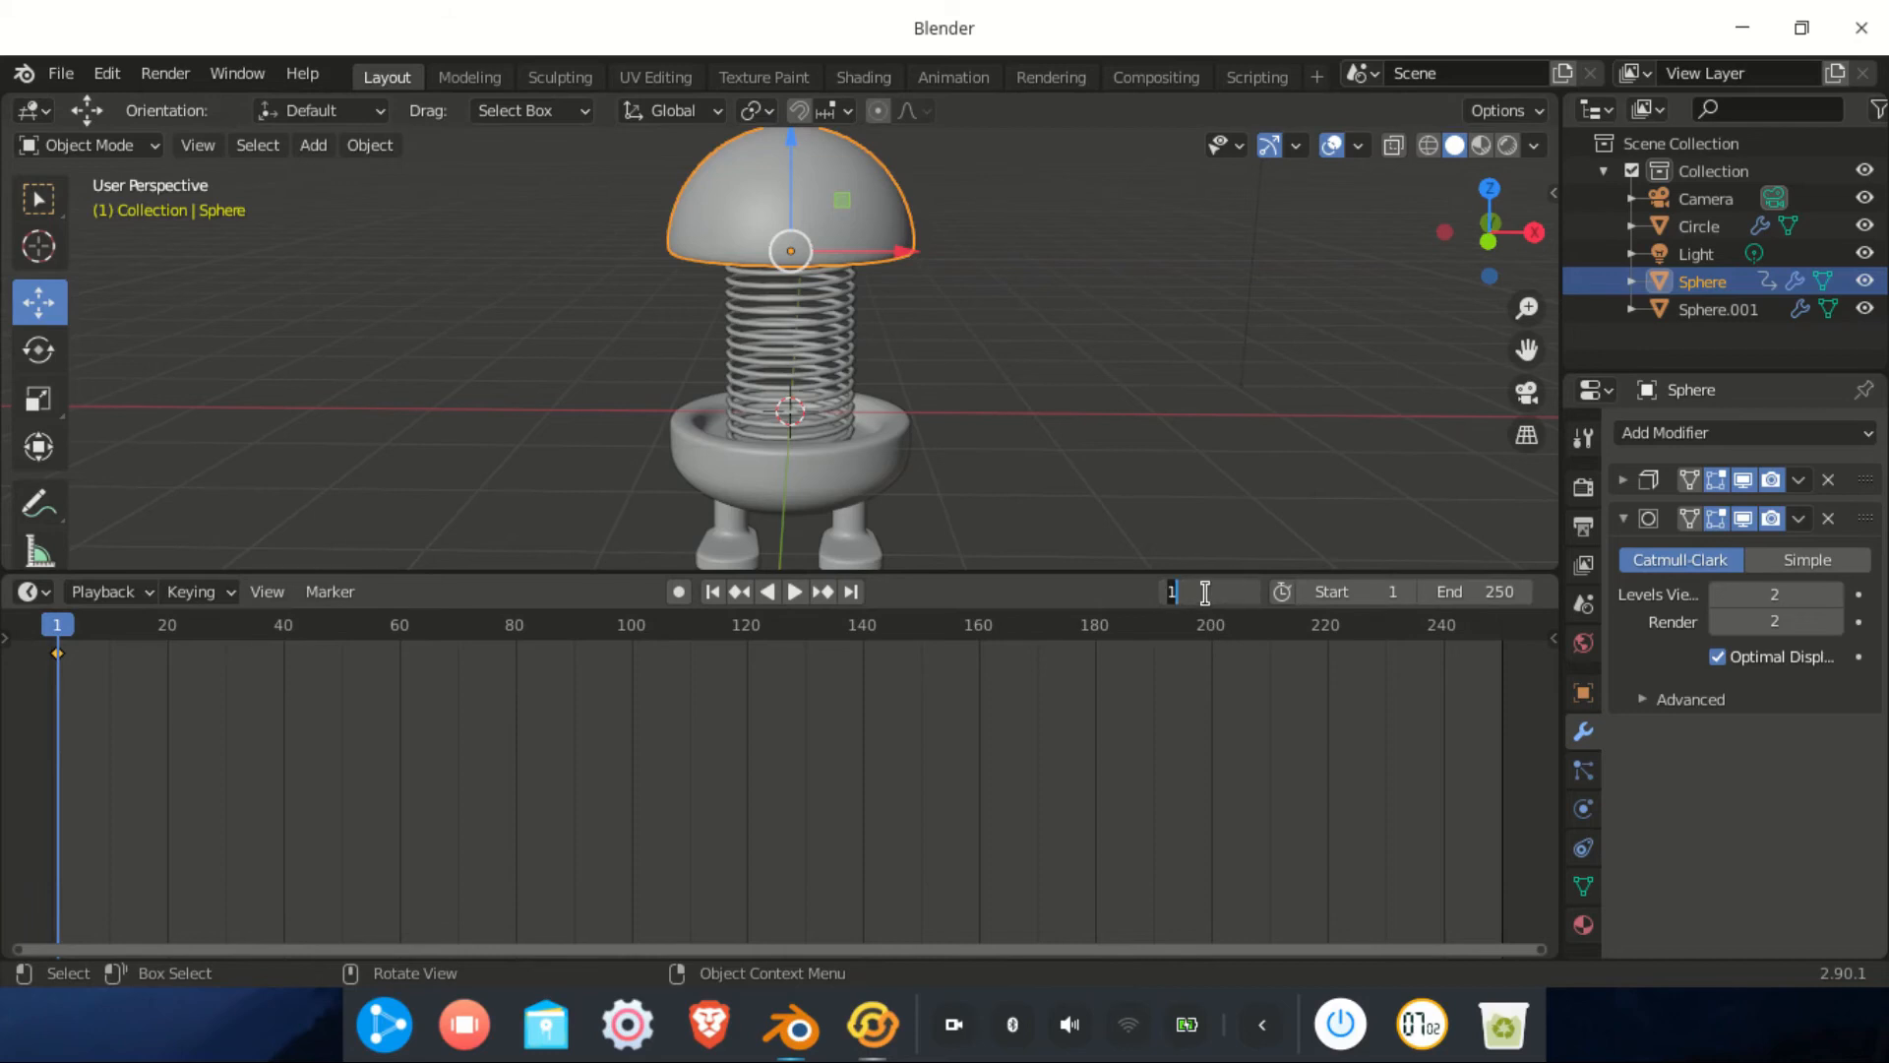
{"action": "type", "text": "40"}
{"action": "key", "text": "Return"}
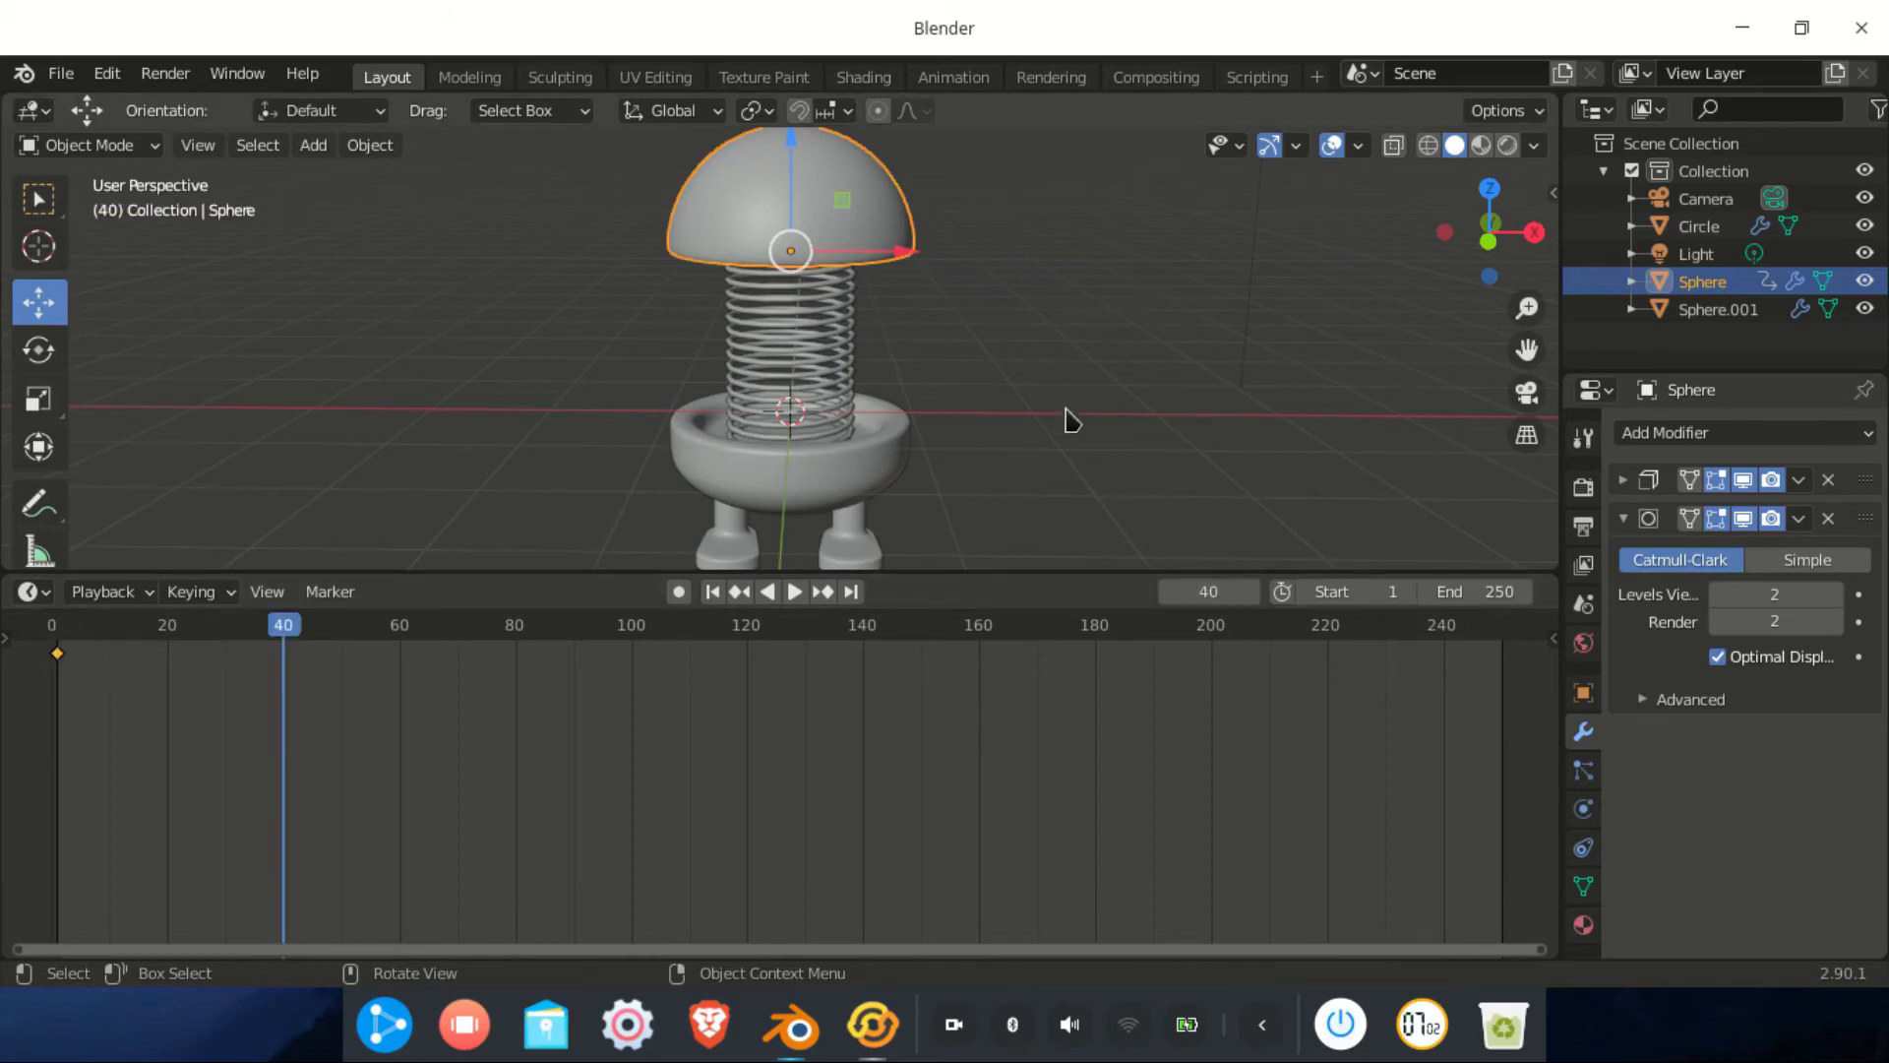
{"action": "key", "text": "i"}
{"action": "left_click", "coordinate": [959, 281]}
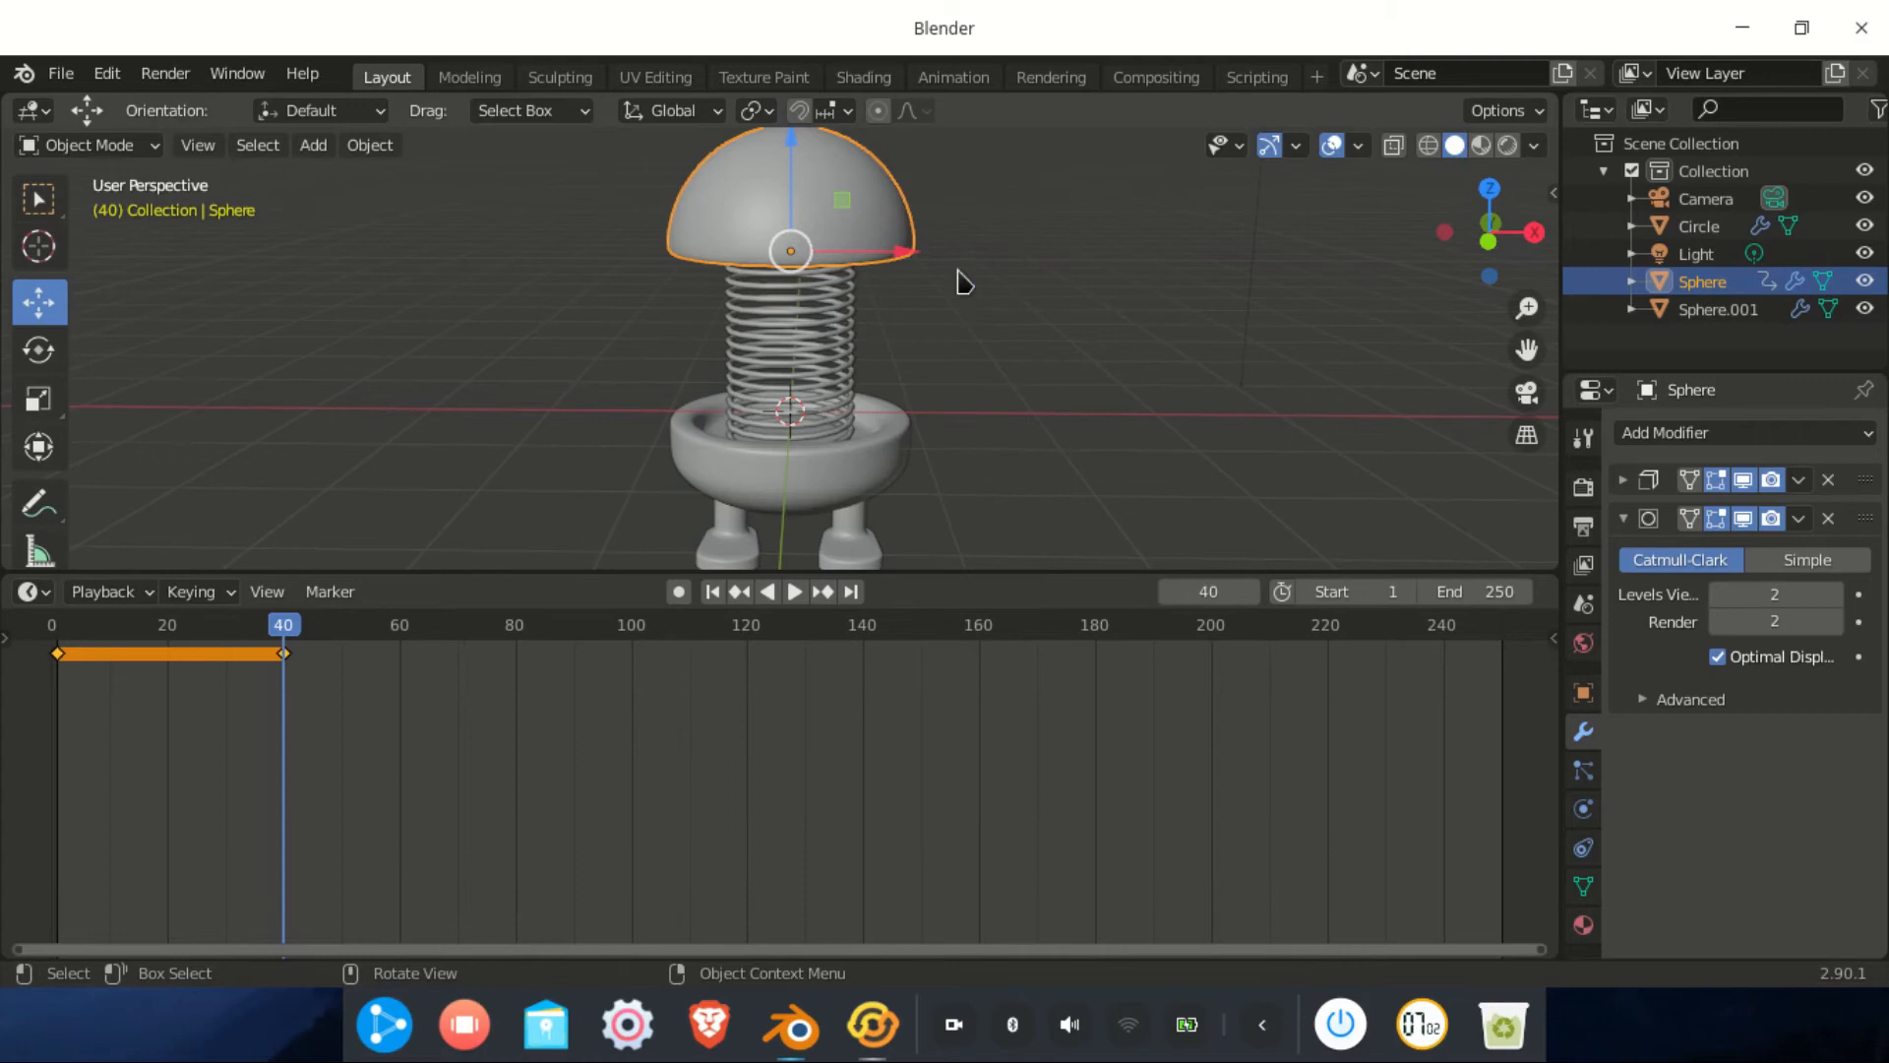
At frame 25, lower the dome onto the base along Z and keyframe its location
{"action": "left_click", "coordinate": [1213, 595]}
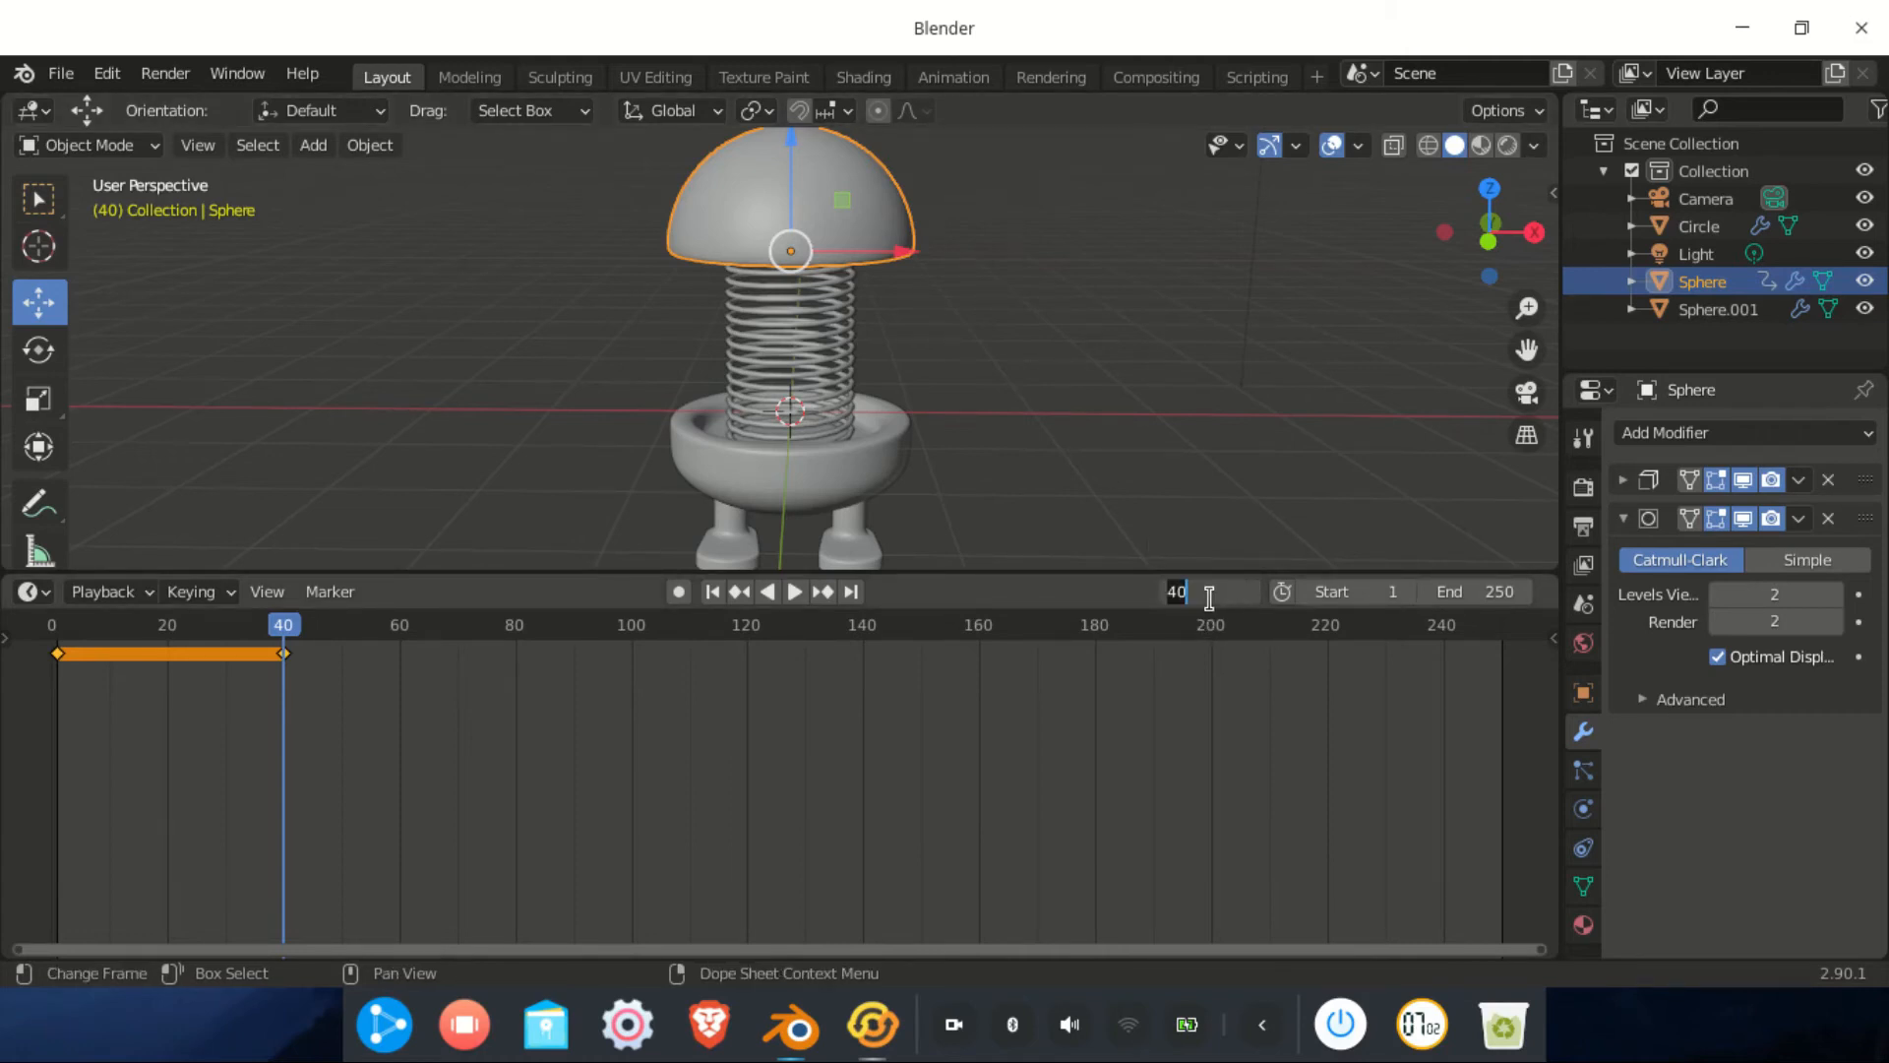
{"action": "key", "text": "Return"}
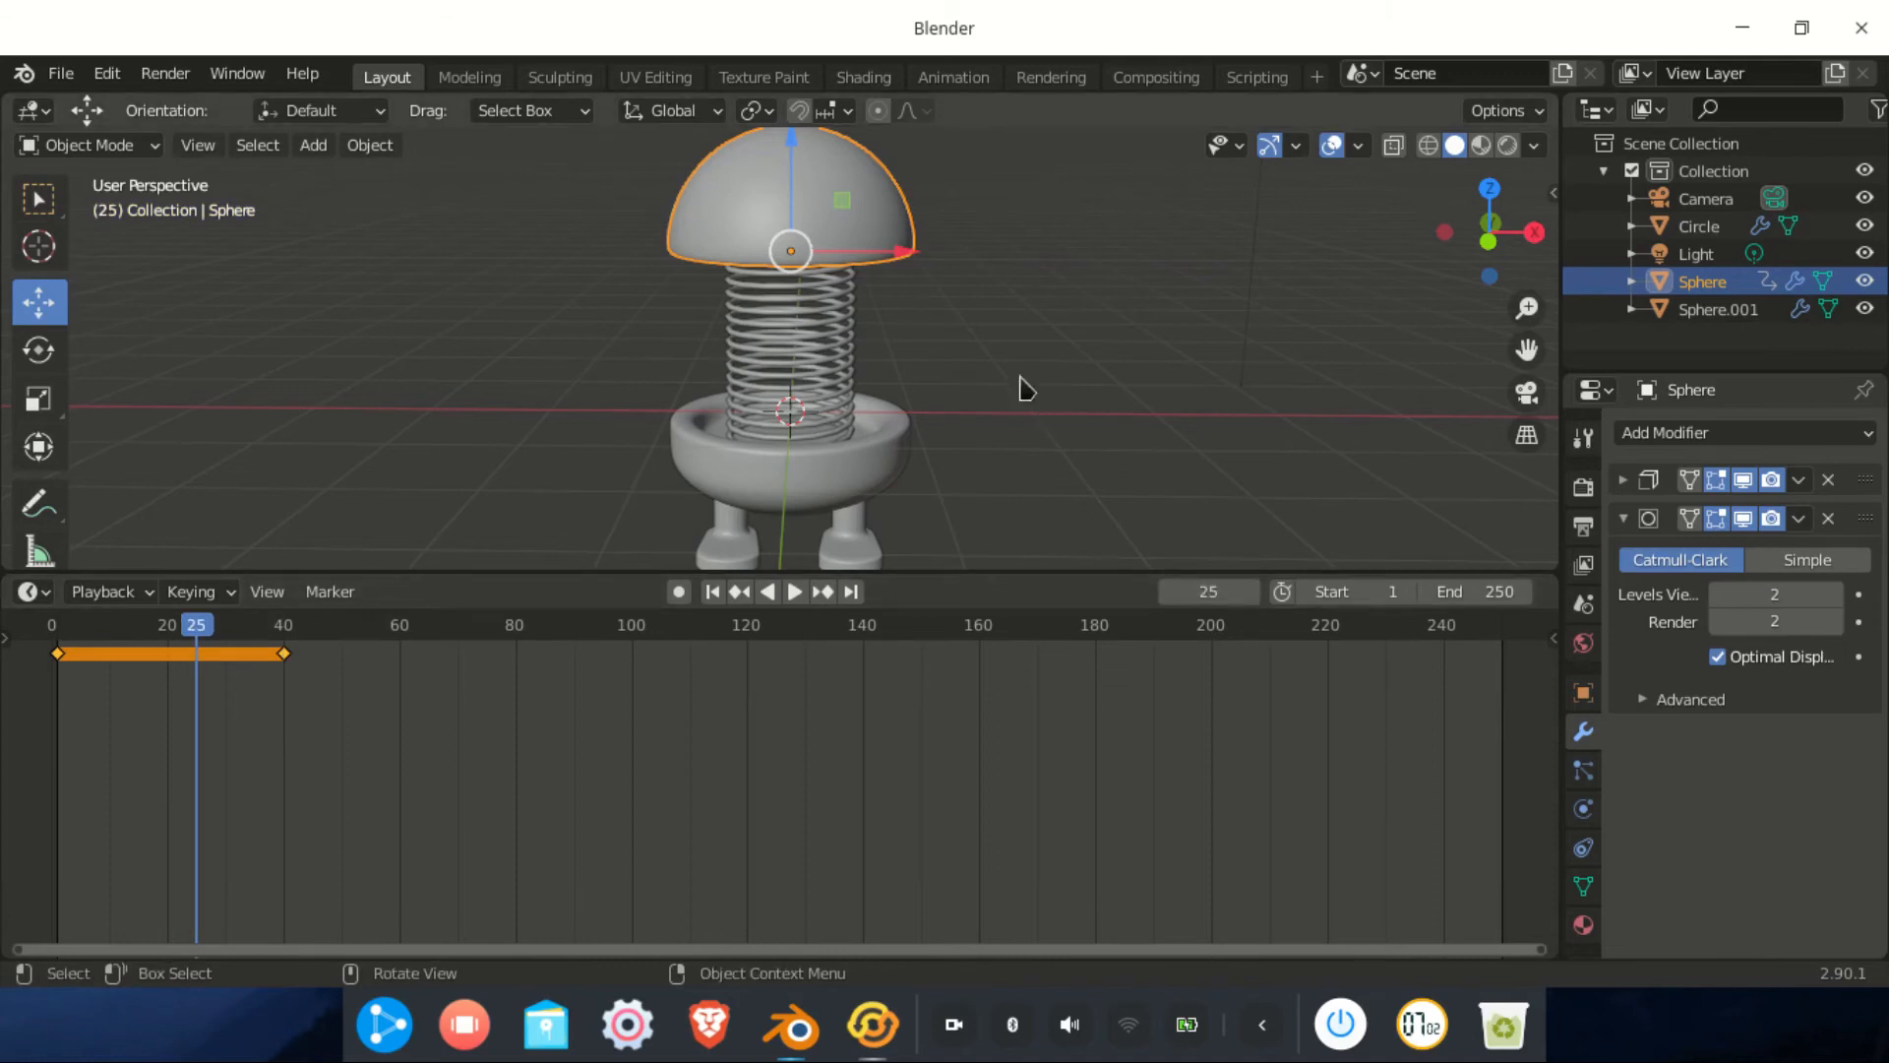
{"action": "left_click_drag", "start_coordinate": [796, 144], "coordinate": [795, 308]}
{"action": "scroll", "coordinate": [795, 325], "scroll_direction": "up", "scroll_amount": 3}
{"action": "middle_click_drag", "start_coordinate": [801, 411], "coordinate": [801, 382]}
{"action": "left_click_drag", "start_coordinate": [801, 380], "coordinate": [815, 370]}
{"action": "middle_click_drag", "start_coordinate": [1019, 354], "coordinate": [1062, 393]}
{"action": "key", "text": "i"}
{"action": "left_click", "coordinate": [1065, 385]}
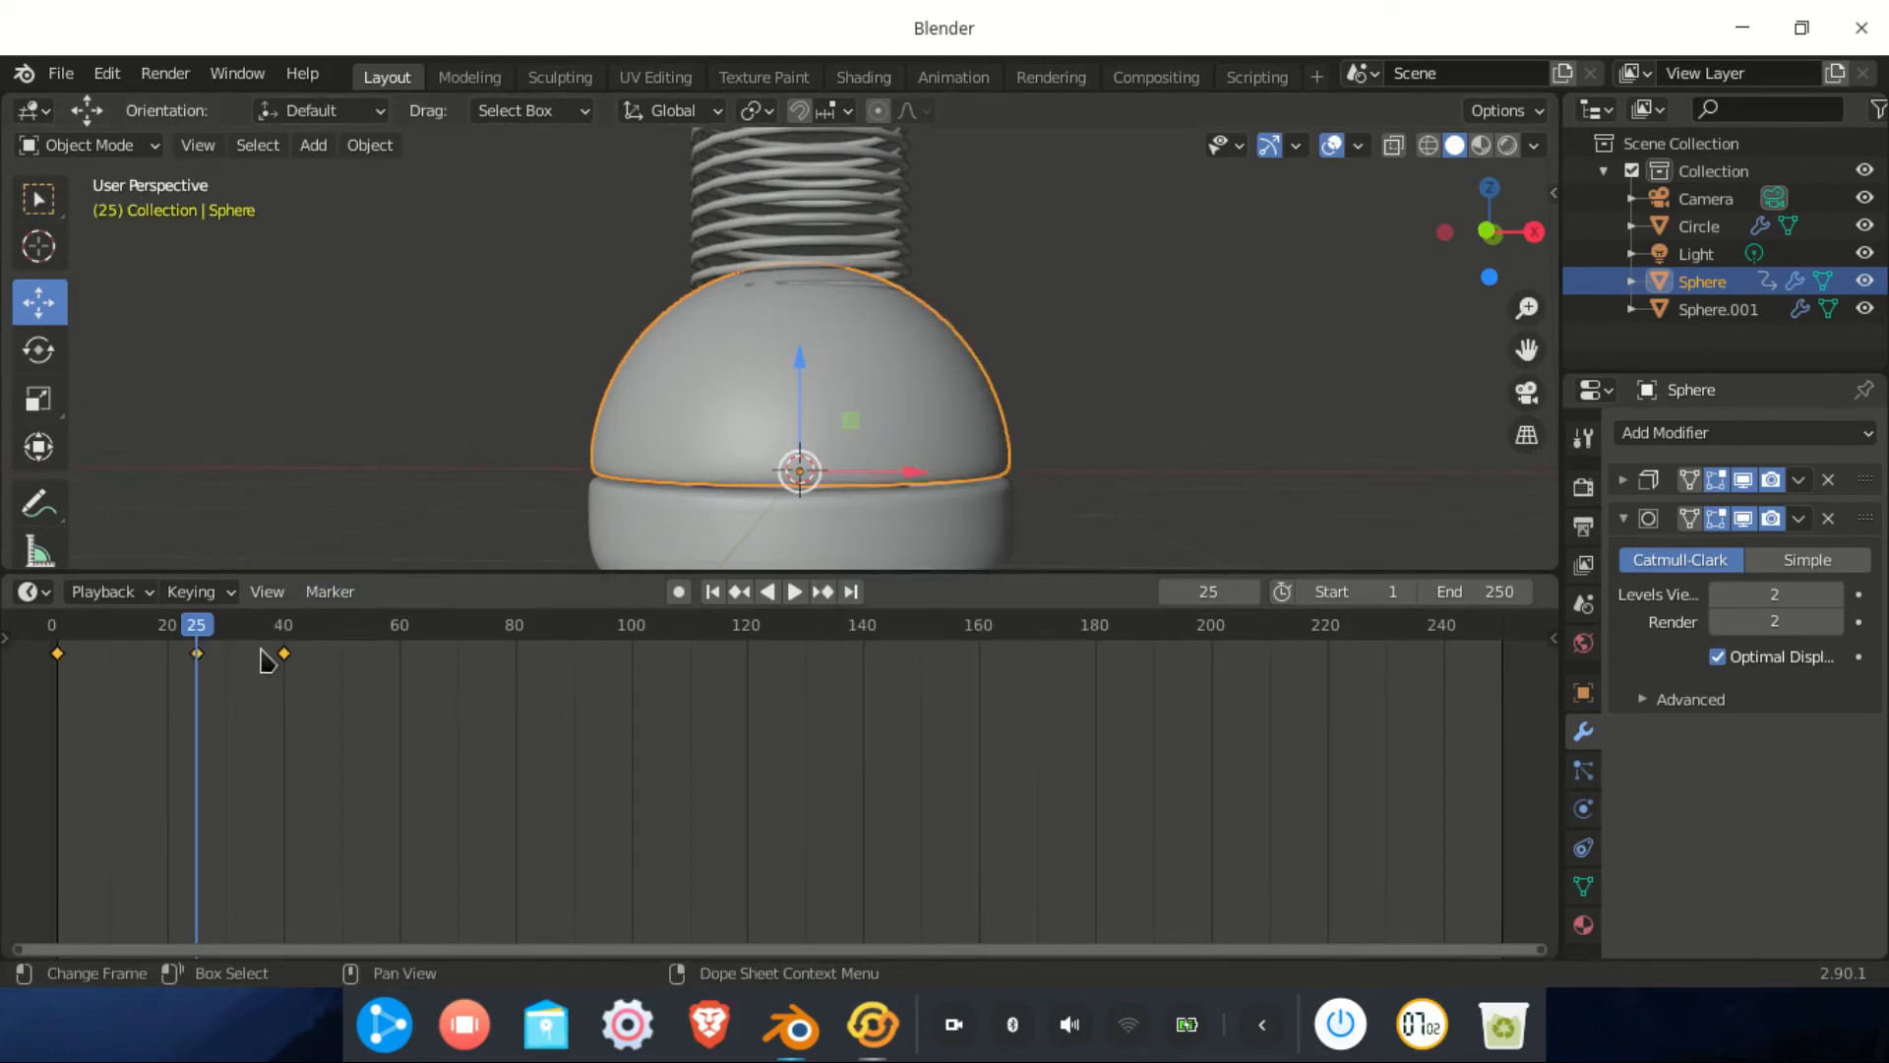
Scrub and play the timeline to preview the dome's bob
{"action": "left_click_drag", "start_coordinate": [200, 632], "coordinate": [47, 679]}
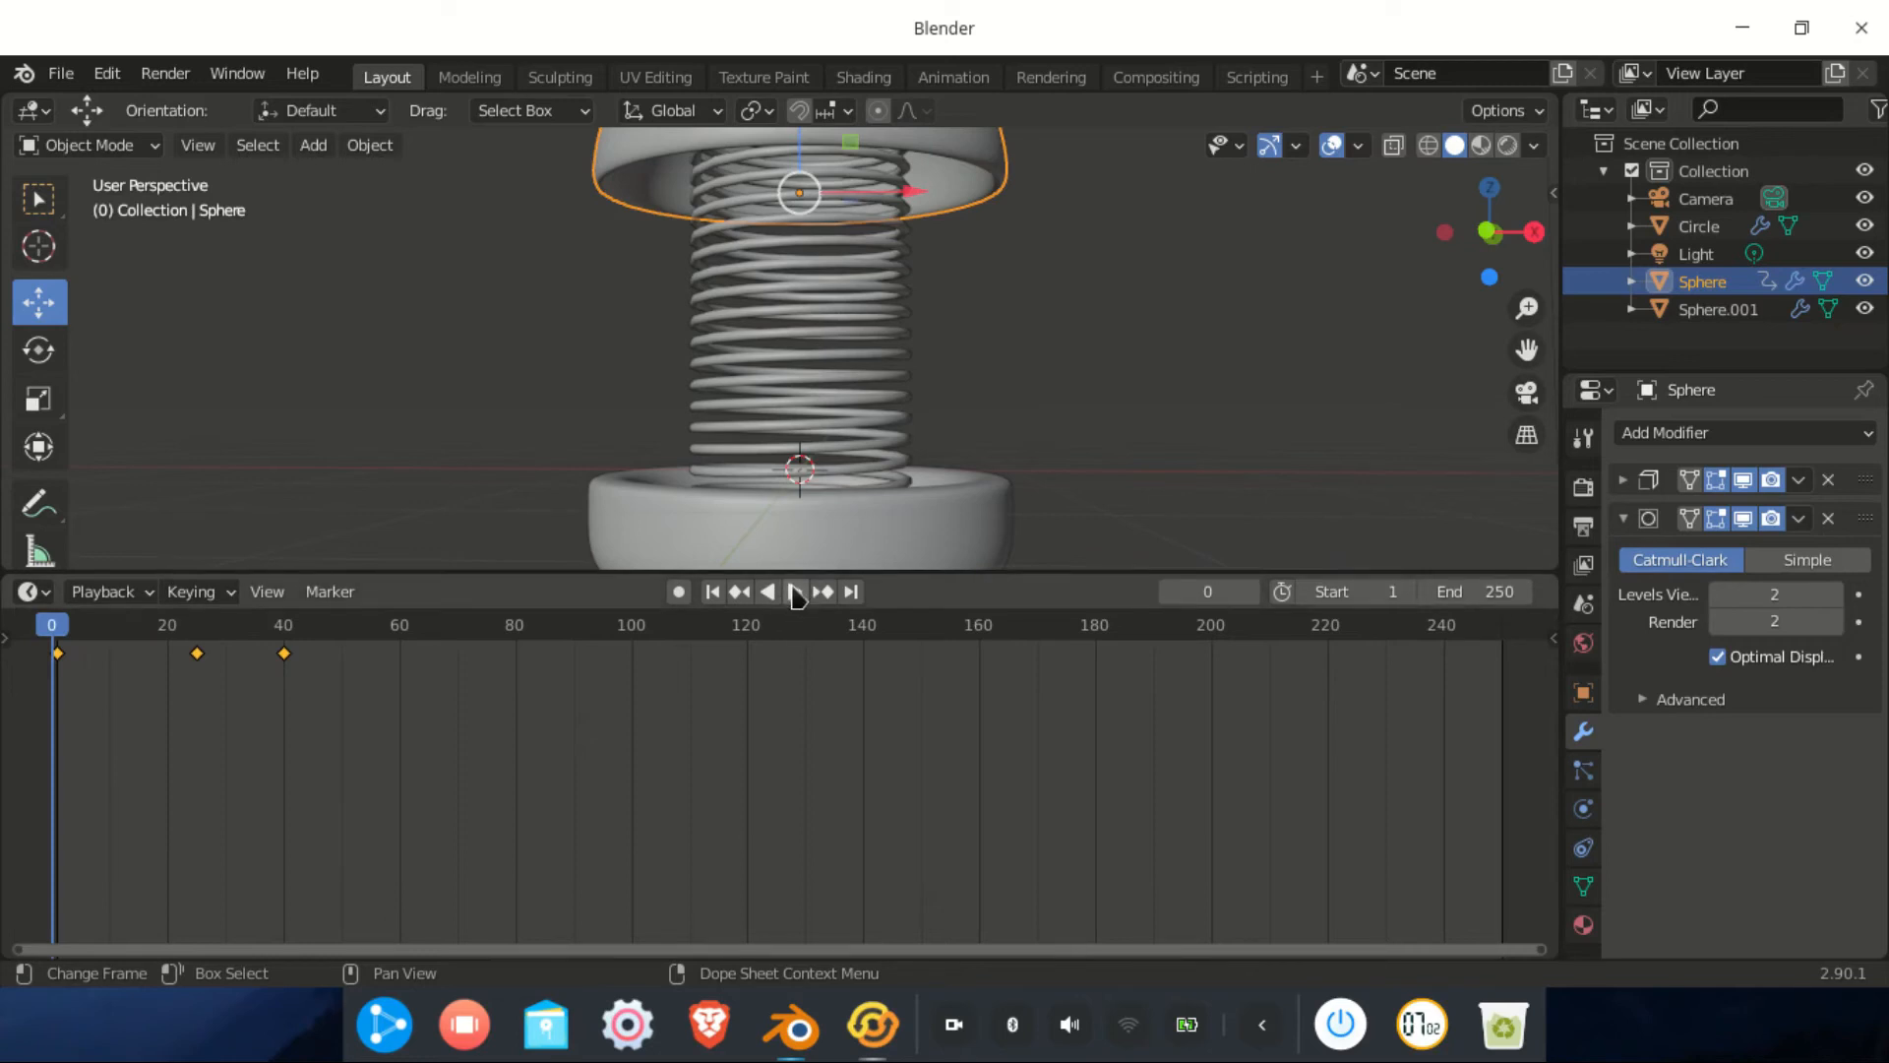
{"action": "key", "text": "space"}
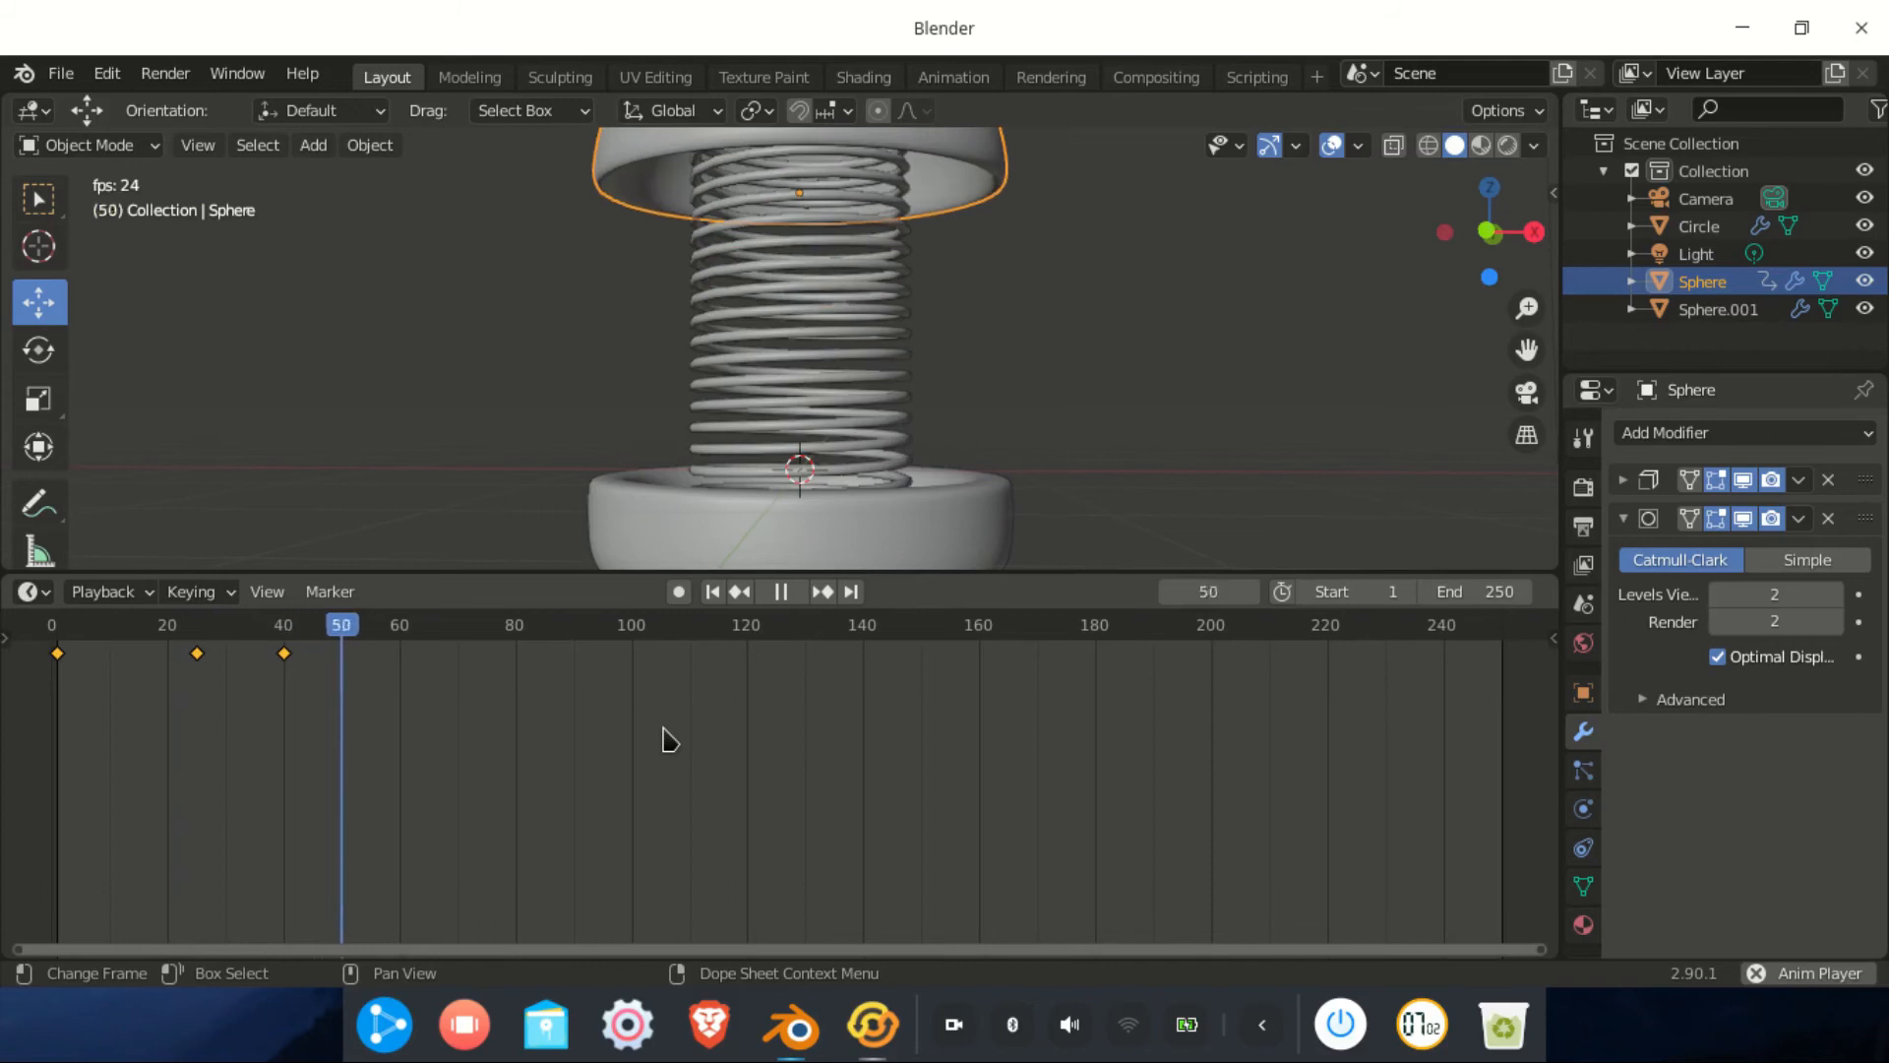
{"action": "key", "text": "space"}
{"action": "left_click_drag", "start_coordinate": [500, 645], "coordinate": [87, 679]}
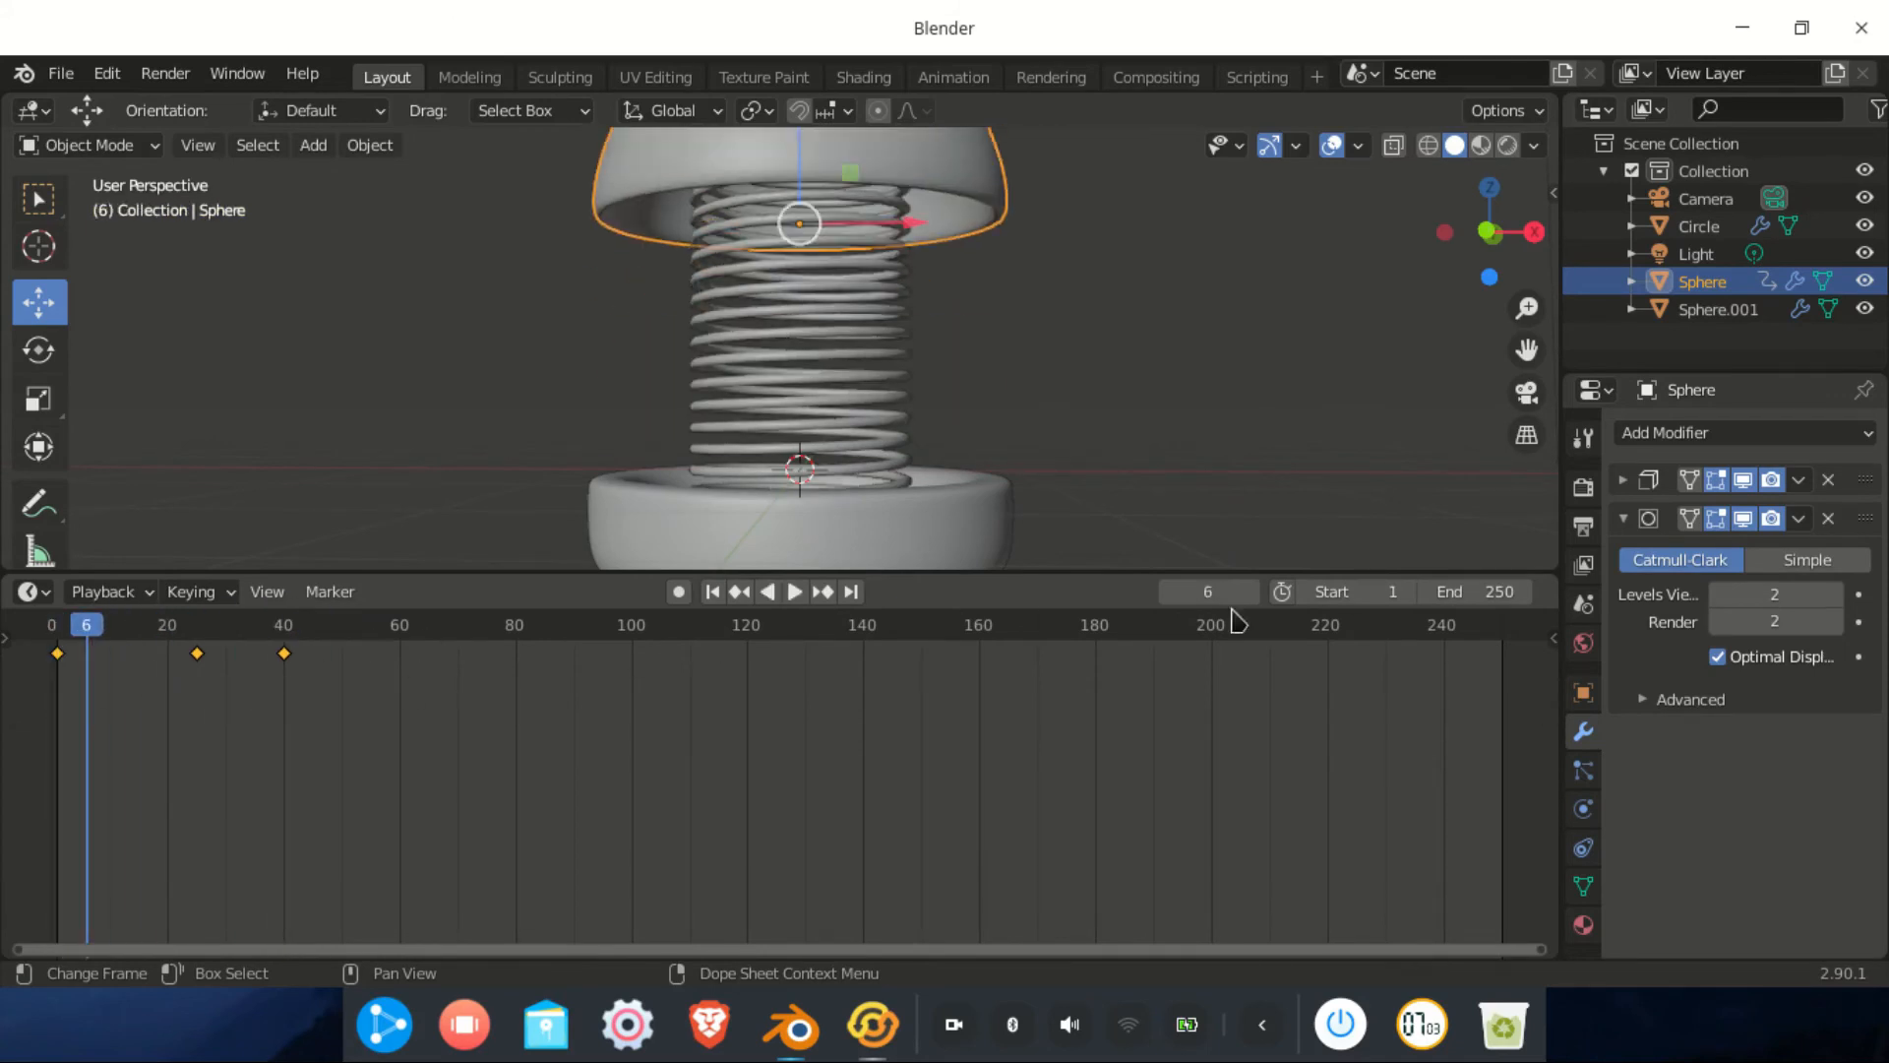
Set the animation's End frame to 40 and play it again
{"action": "left_click", "coordinate": [1487, 590]}
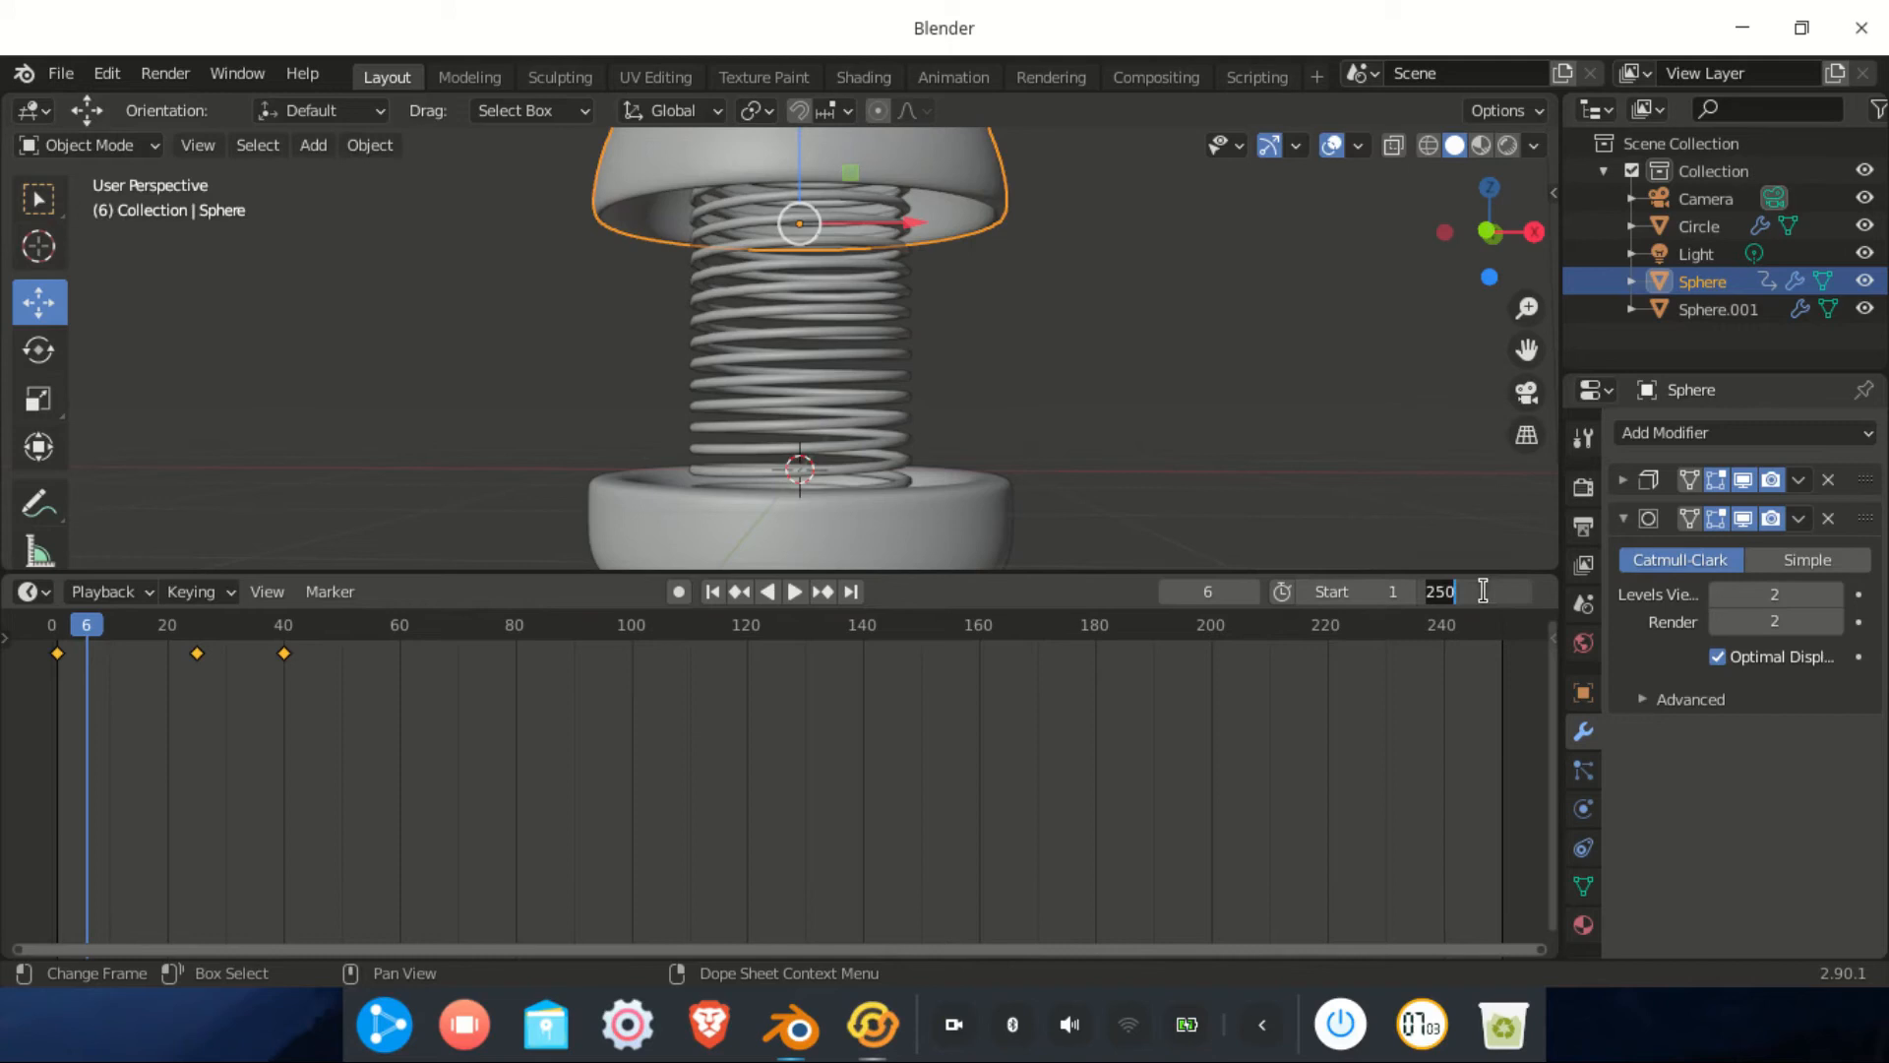
{"action": "key", "text": "Return"}
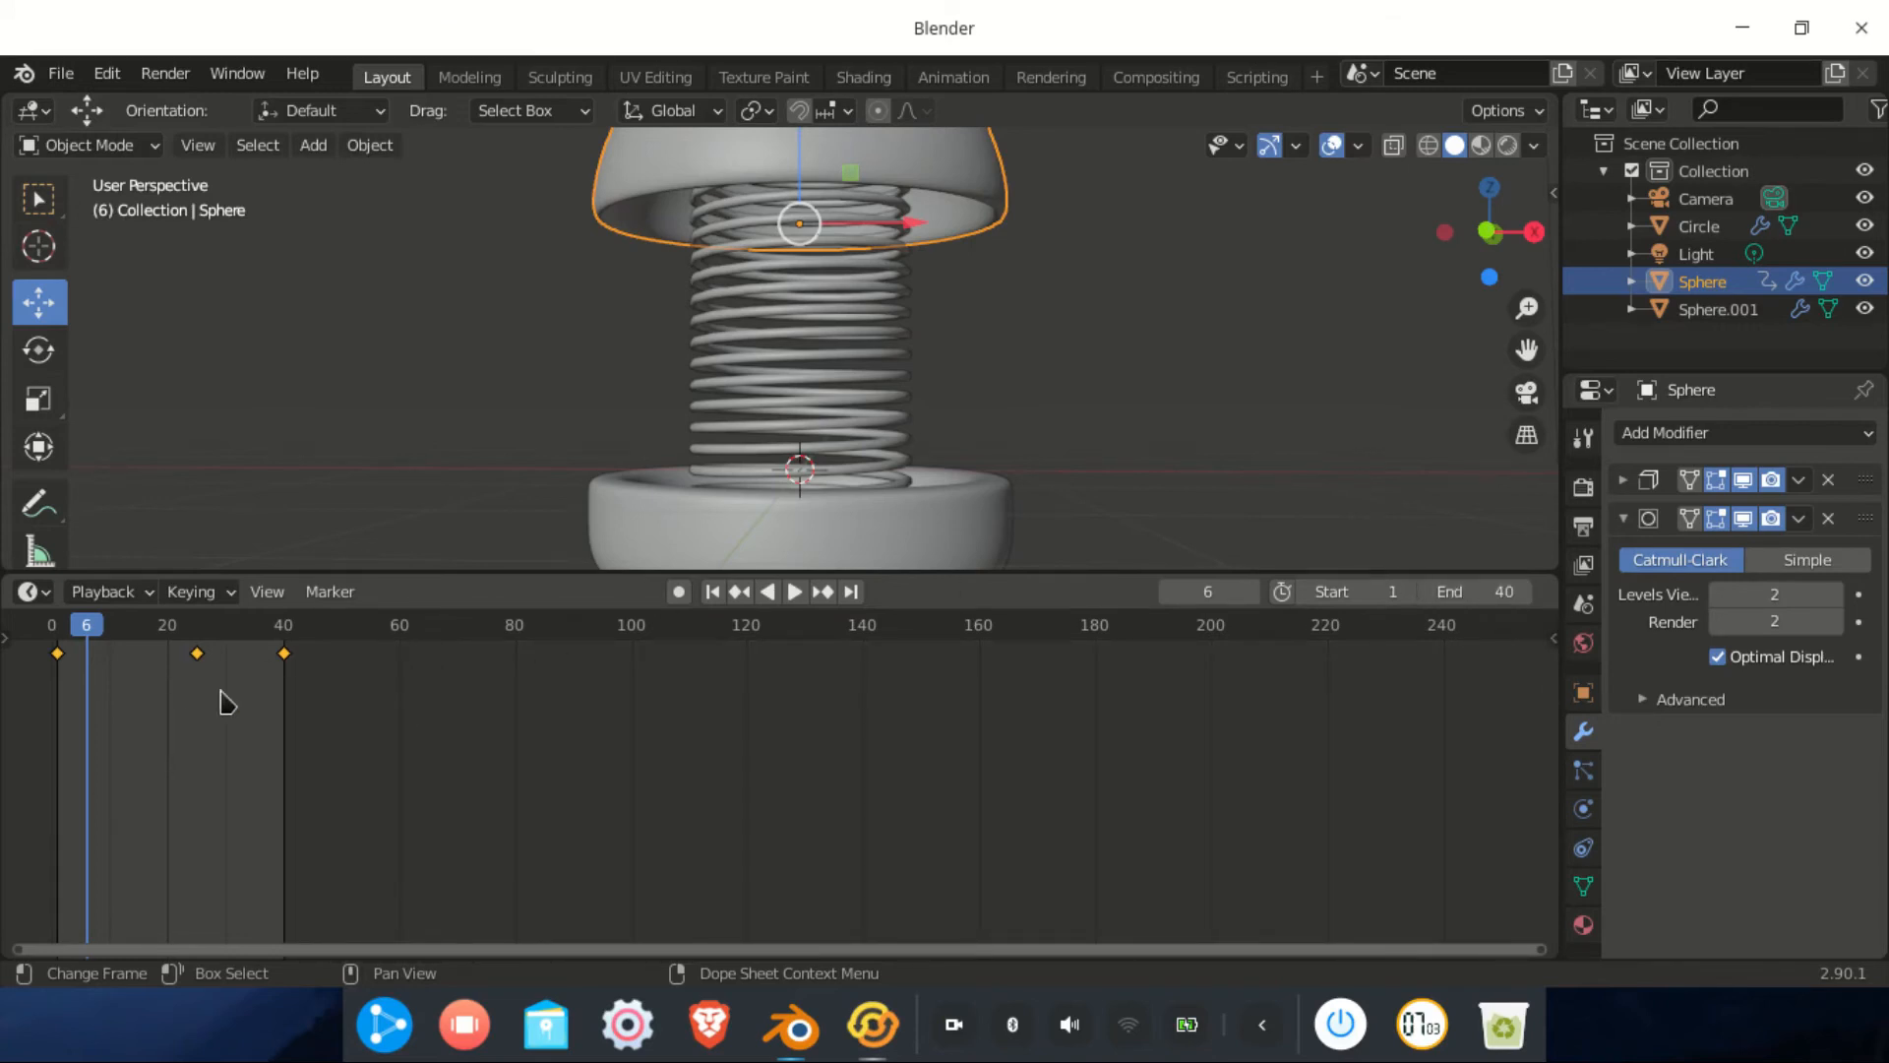
{"action": "key", "text": "space"}
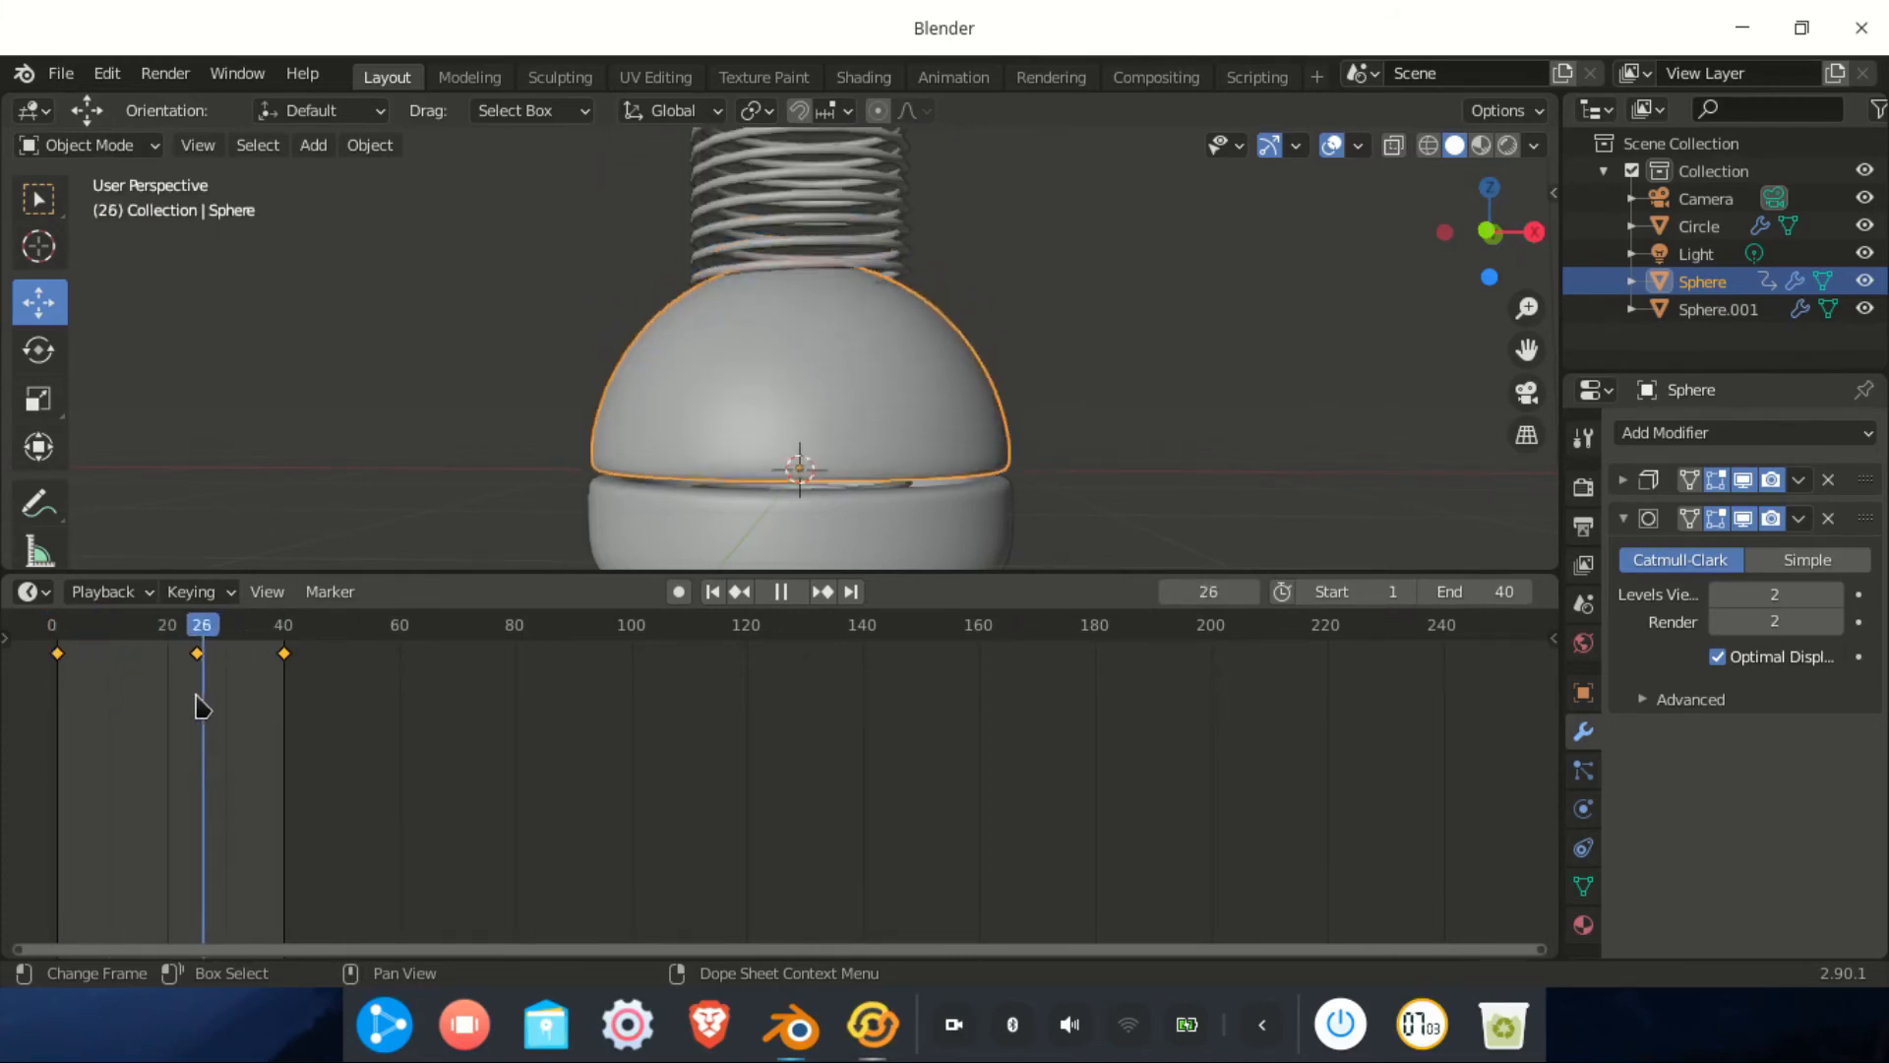
{"action": "key", "text": "space"}
Select the spring and keyframe its 0.1 m Screw value at frames 1 and 40
{"action": "left_click", "coordinate": [836, 395]}
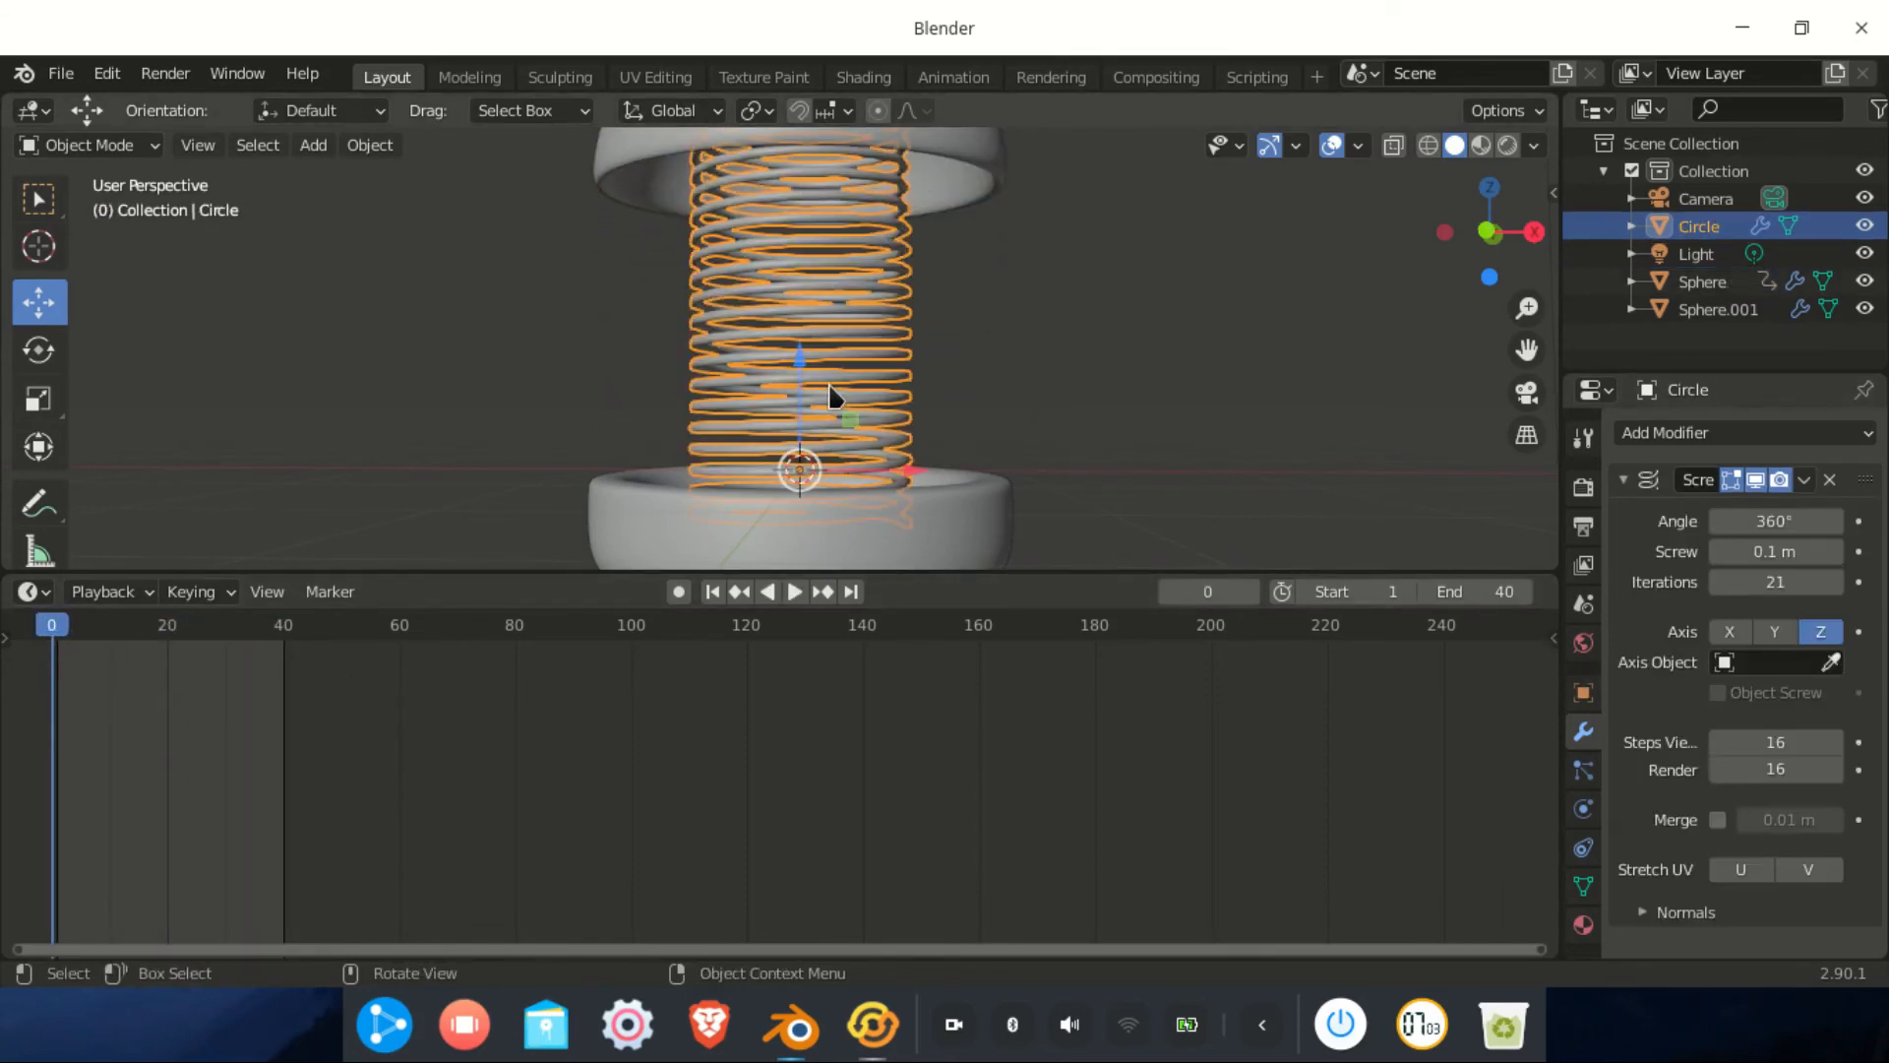
{"action": "left_click", "coordinate": [1204, 590]}
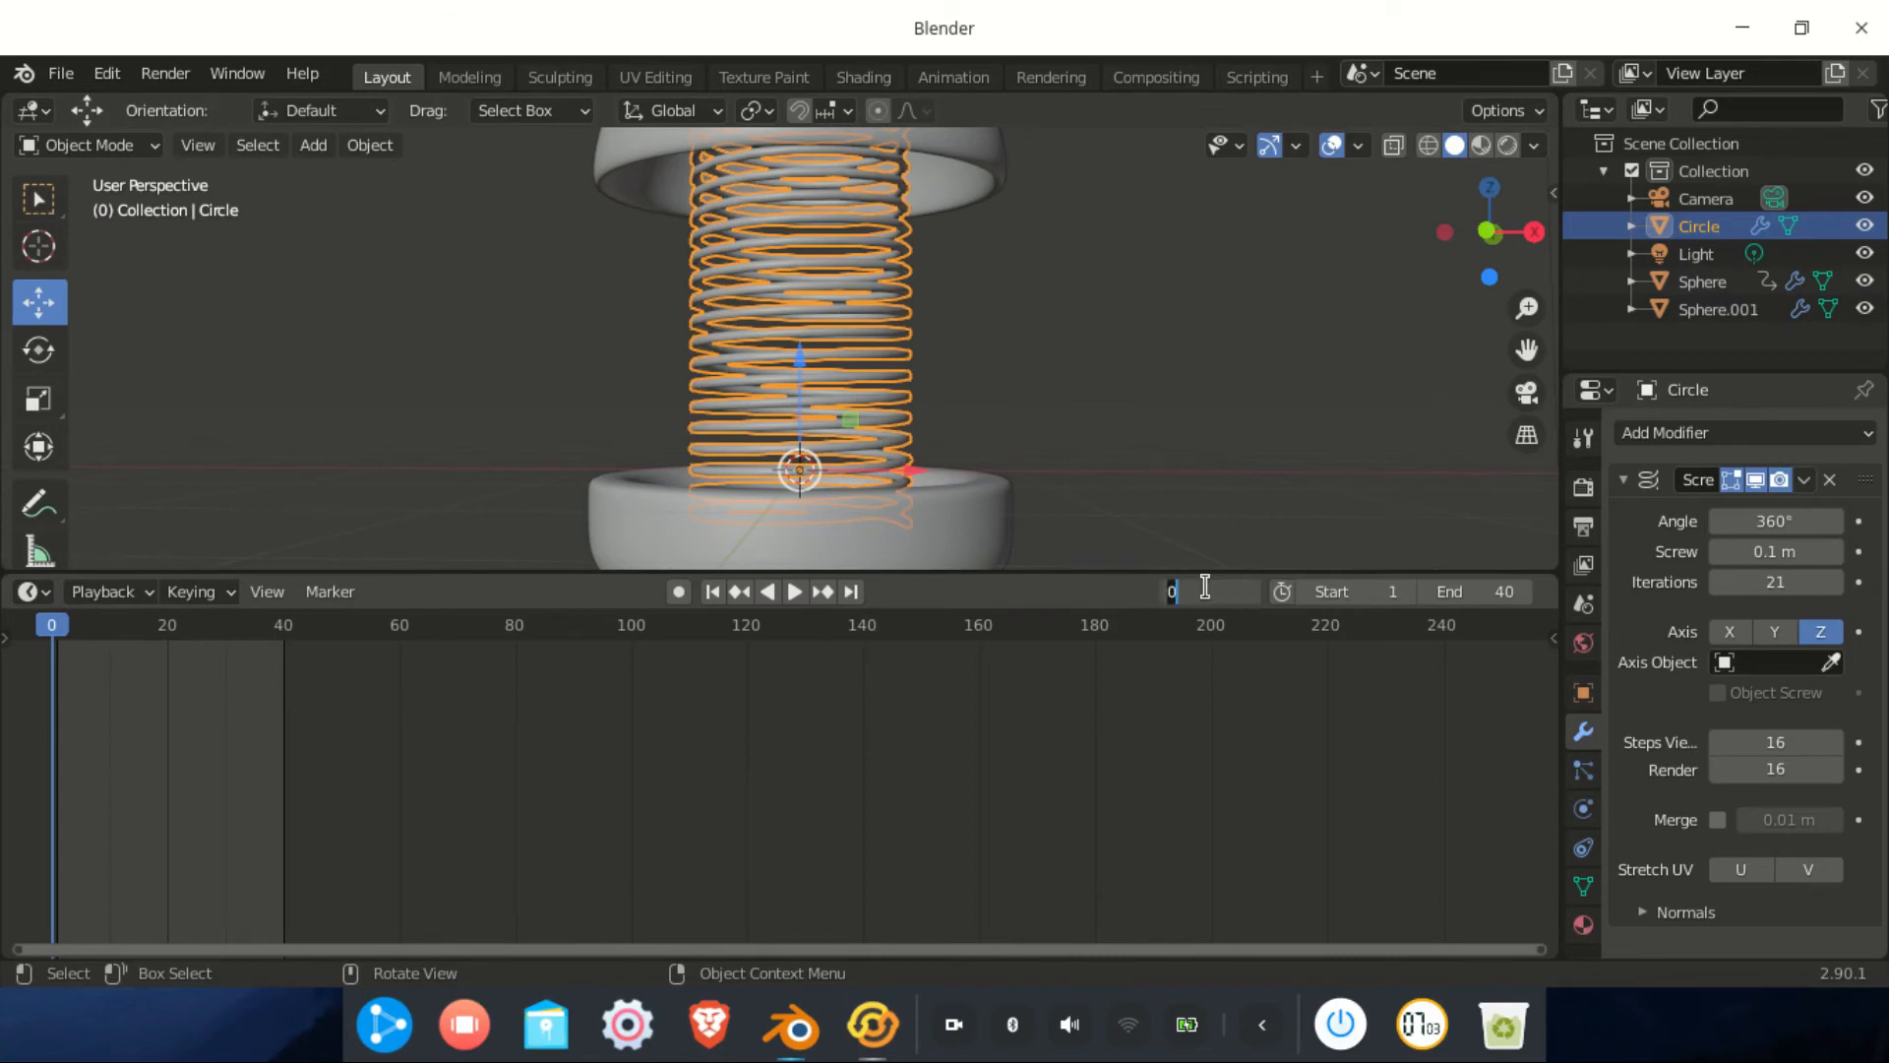
{"action": "key", "text": "Return"}
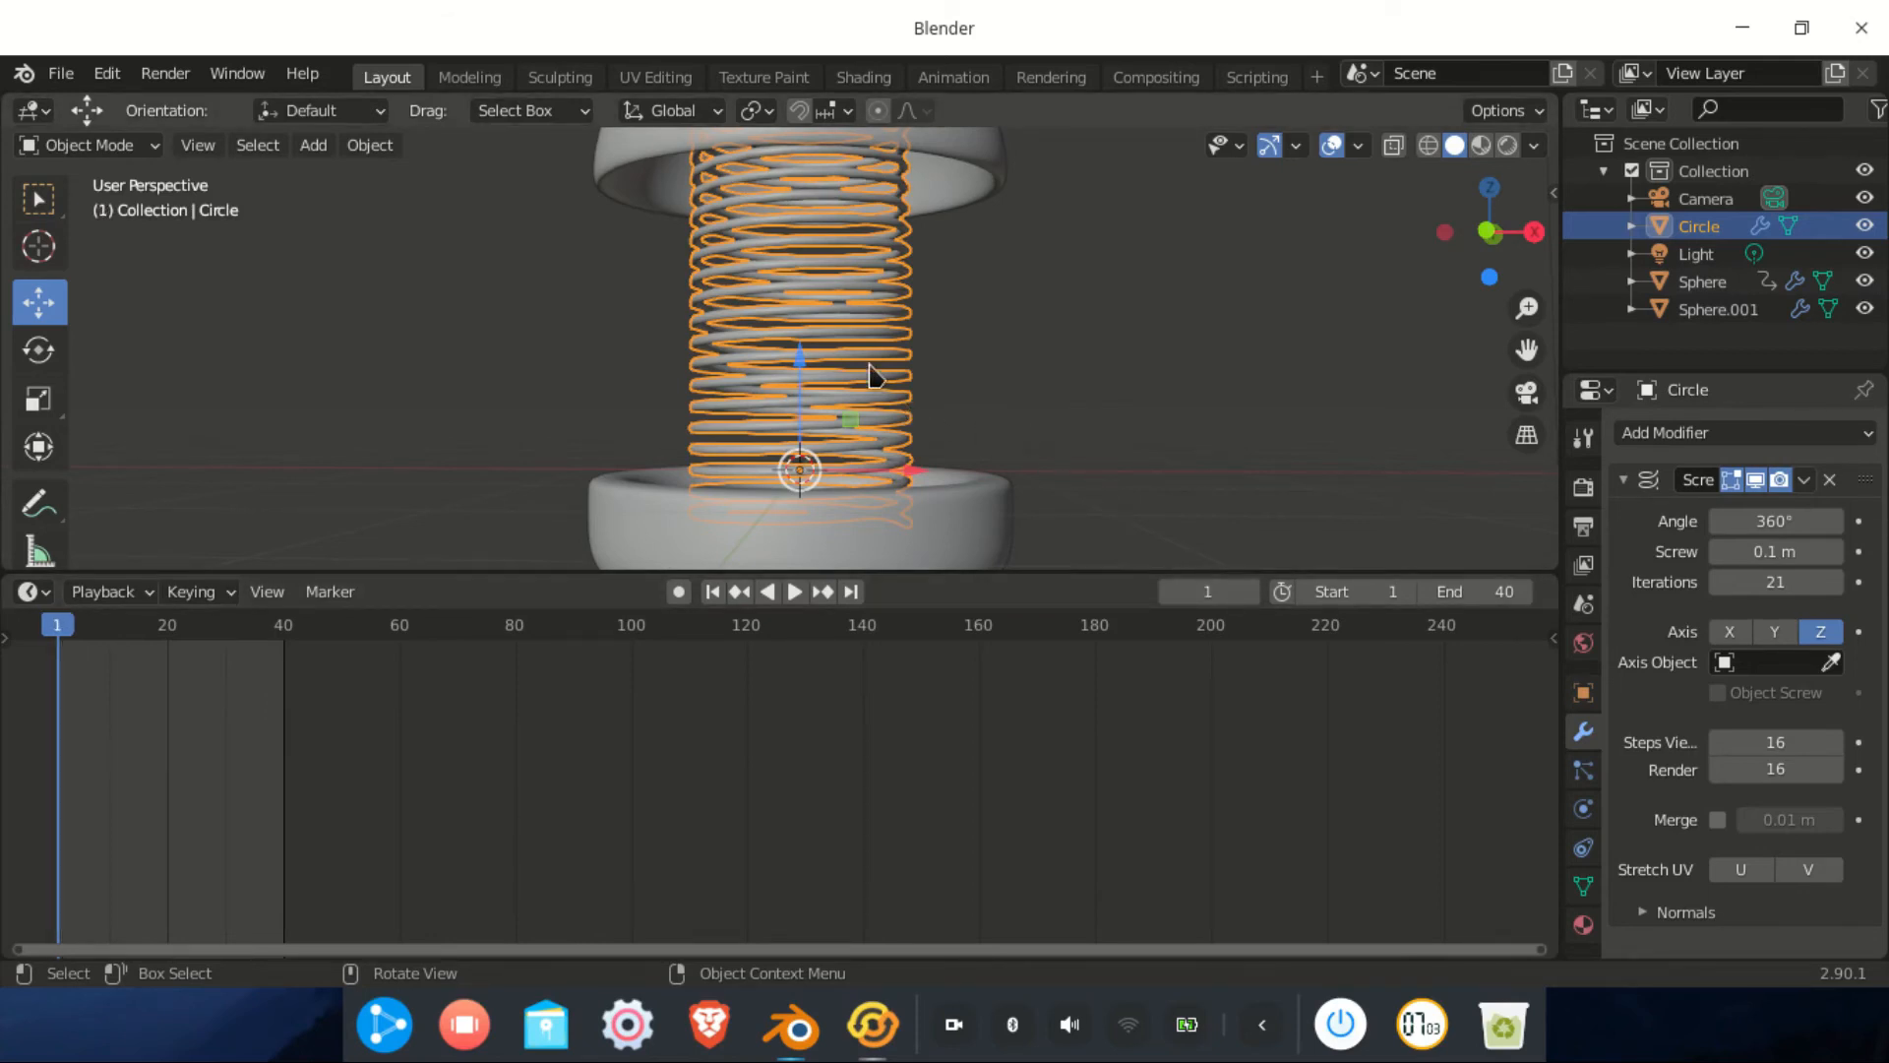
{"action": "scroll", "coordinate": [1021, 388], "scroll_direction": "down", "scroll_amount": 4}
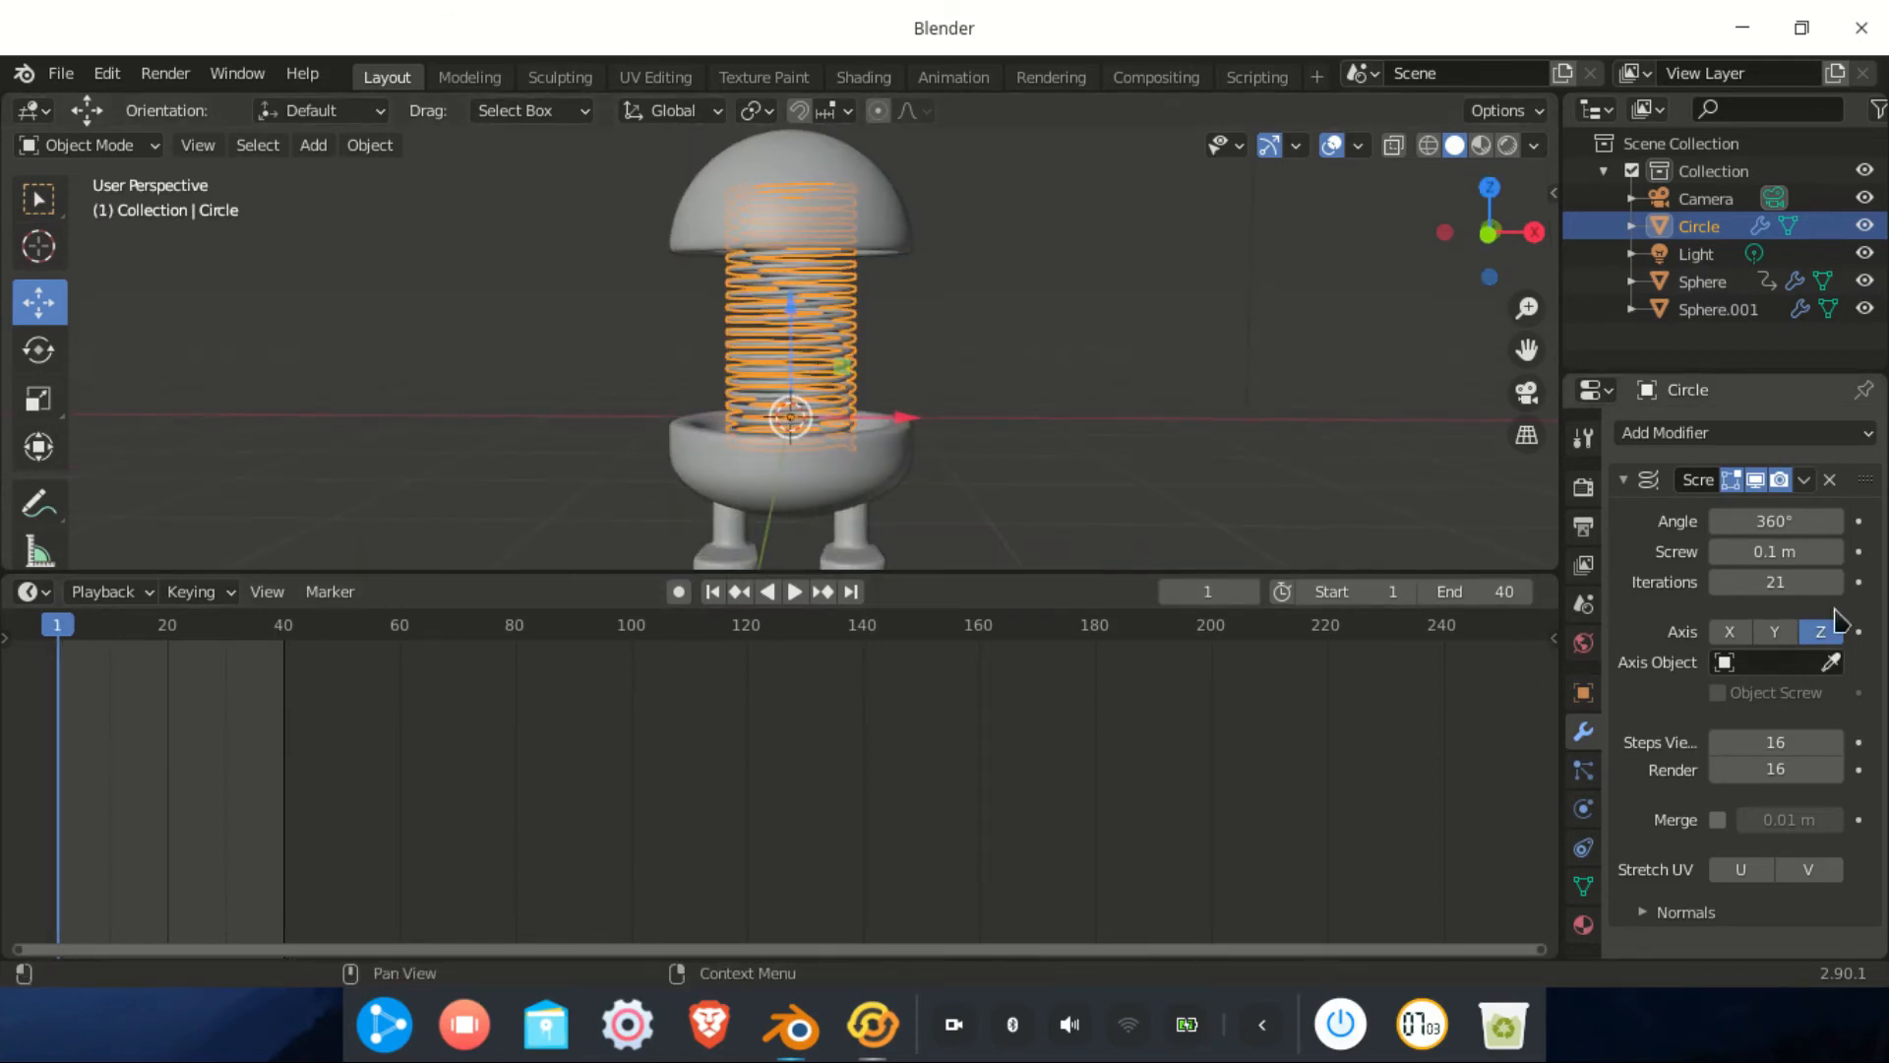
{"action": "key", "text": "i"}
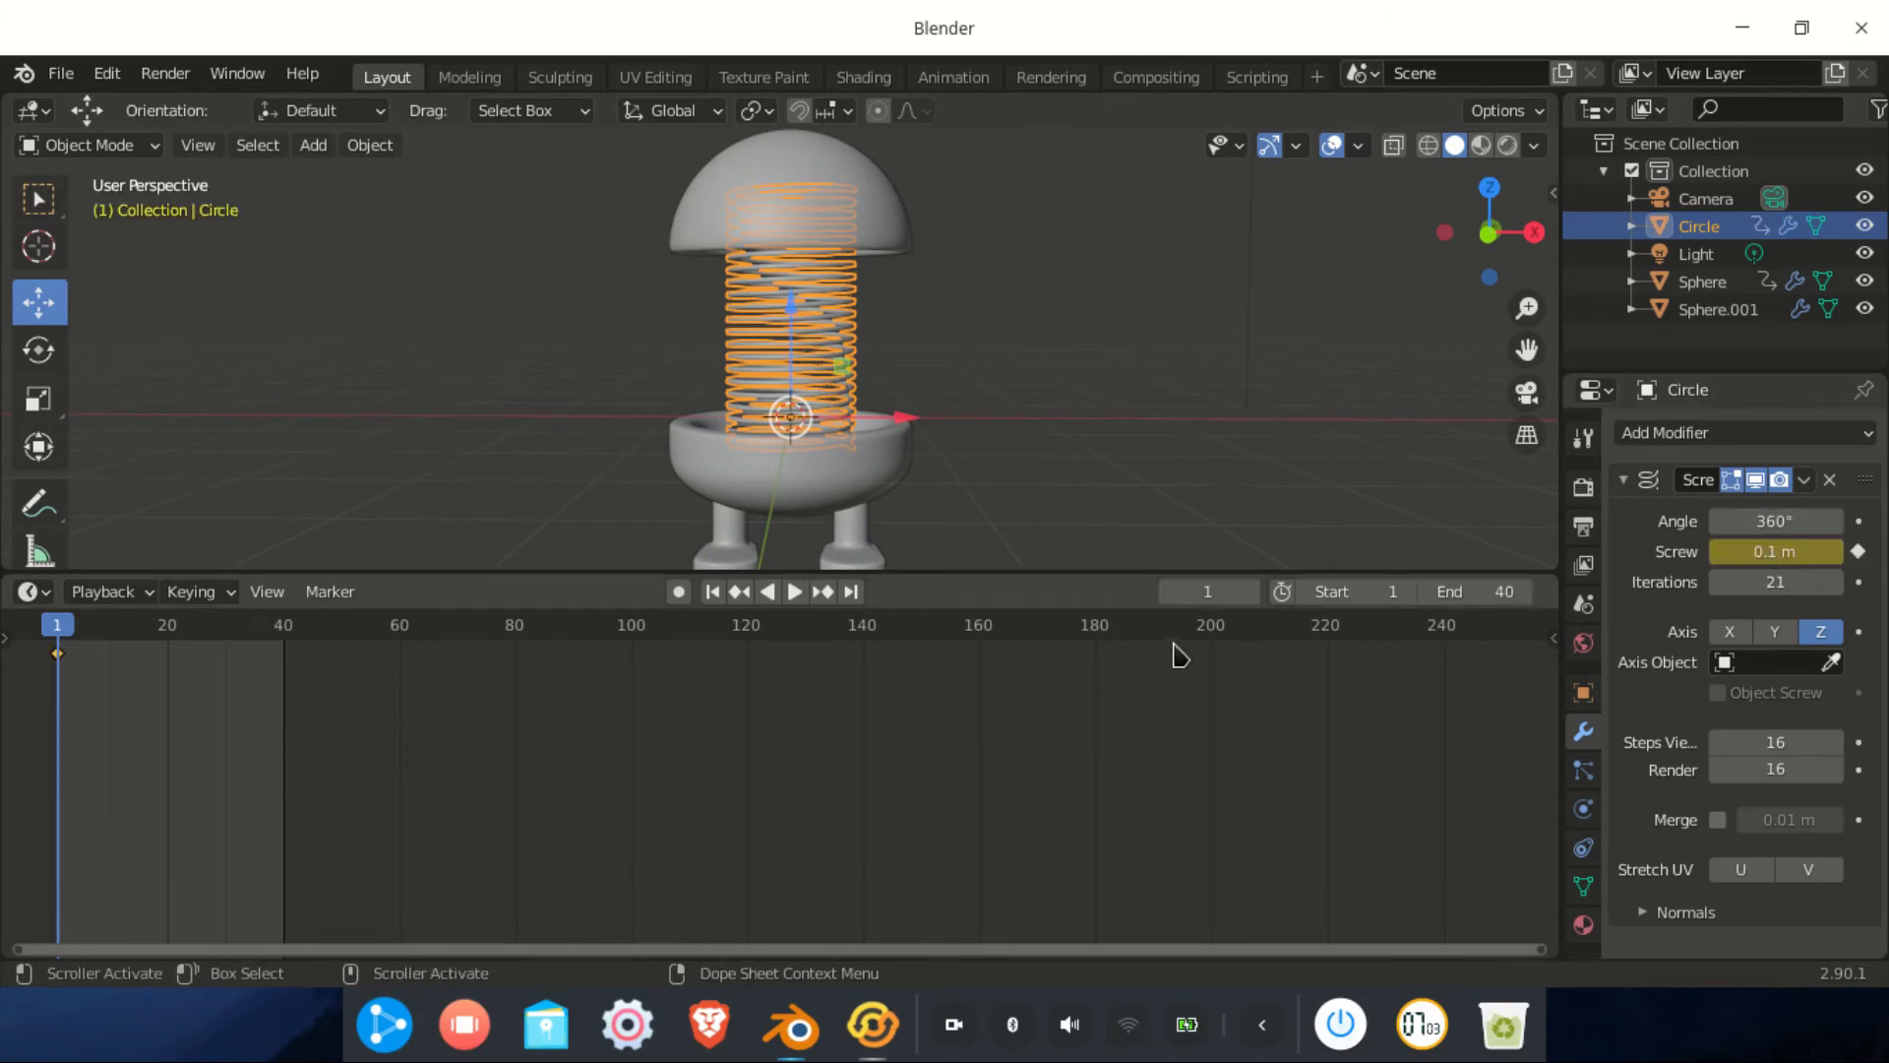
{"action": "left_click", "coordinate": [1213, 588]}
{"action": "key", "text": "Return"}
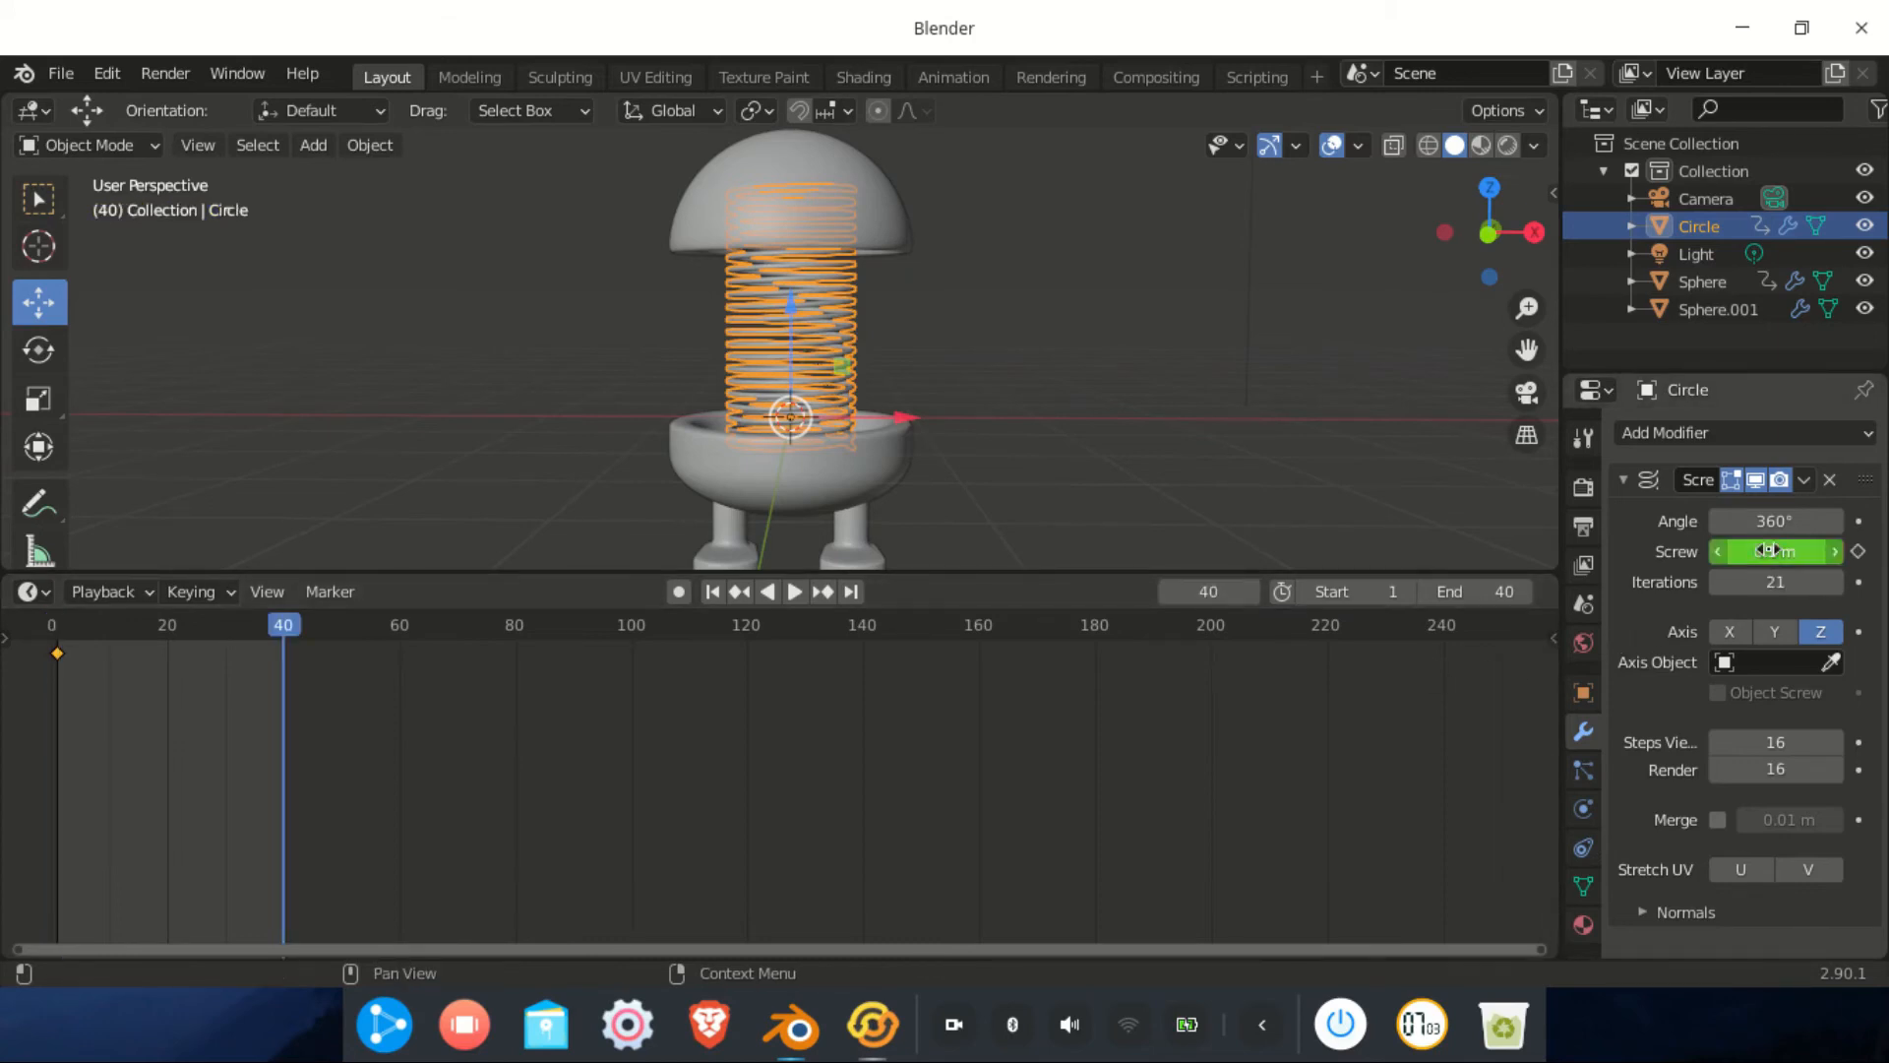
{"action": "key", "text": "i"}
At frame 25, reduce Screw to 0.04 m, keyframe it, and play the animation
{"action": "left_click", "coordinate": [1202, 591]}
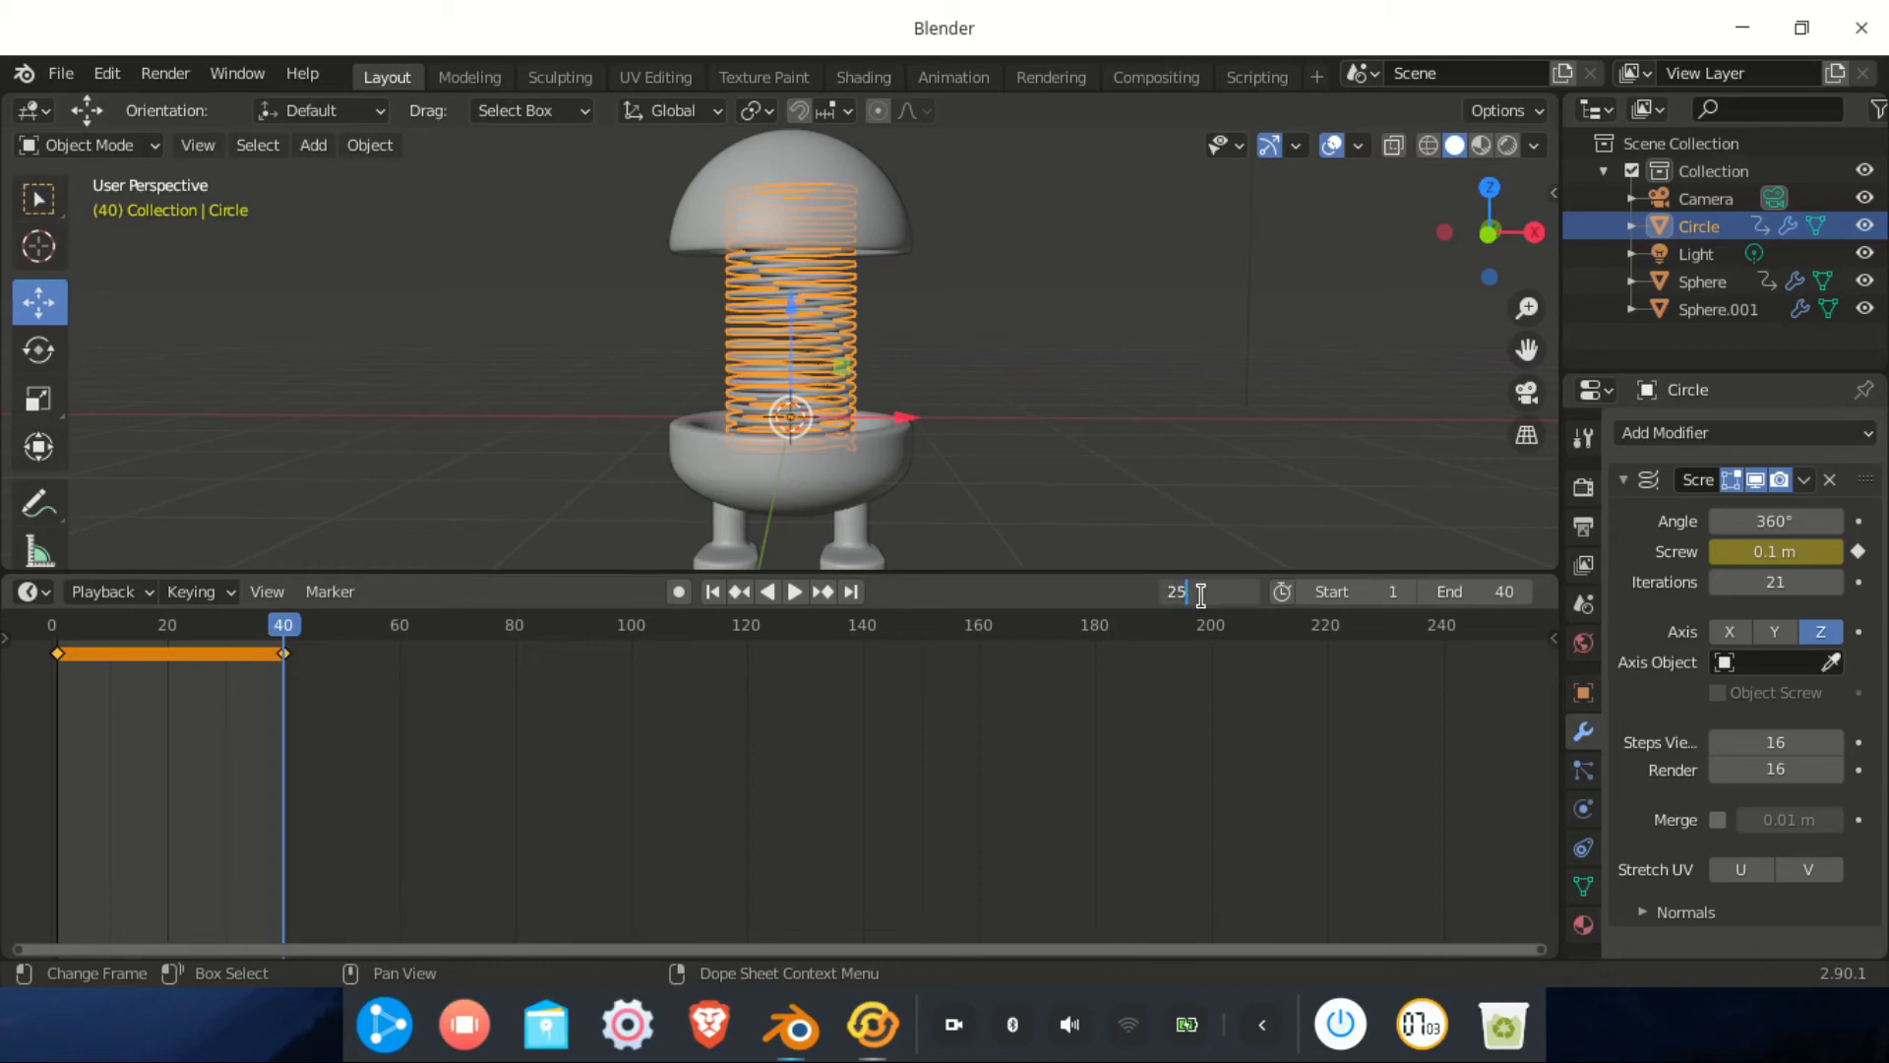
{"action": "key", "text": "Return"}
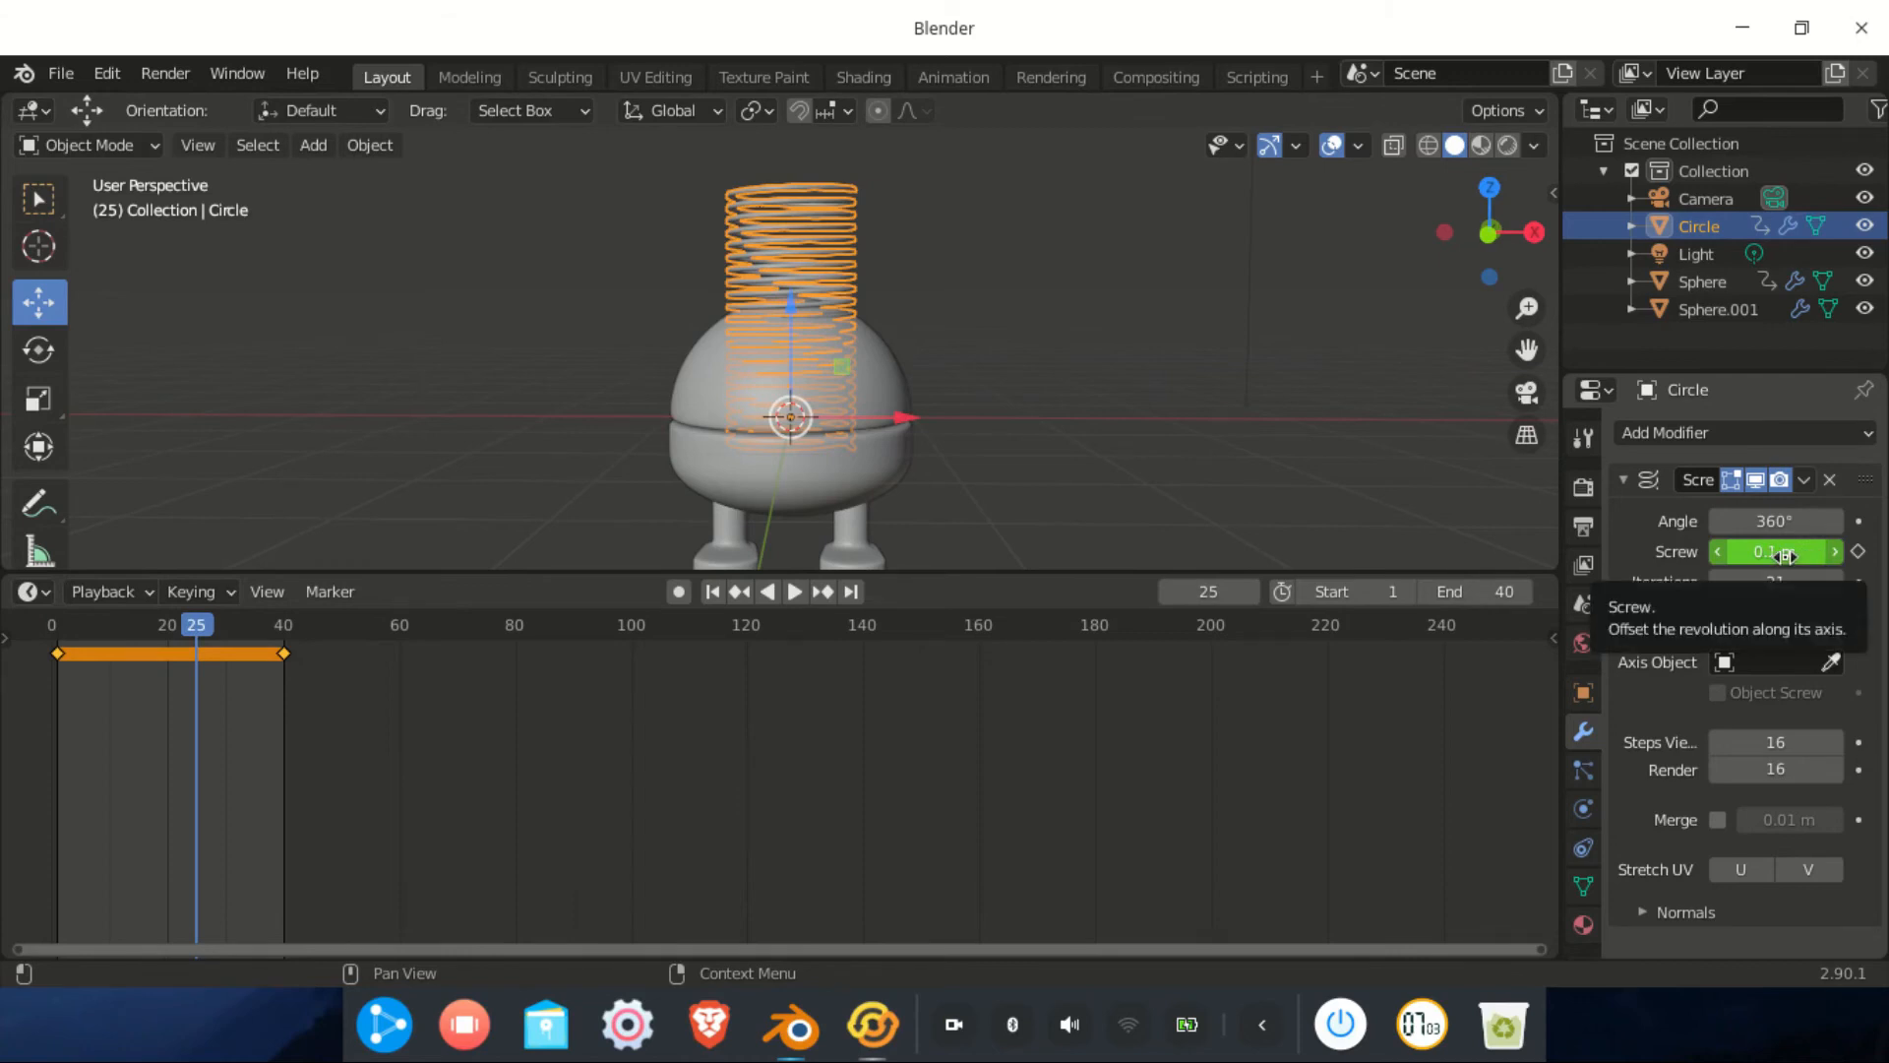
{"action": "left_click_drag", "start_coordinate": [1786, 555], "coordinate": [1732, 556]}
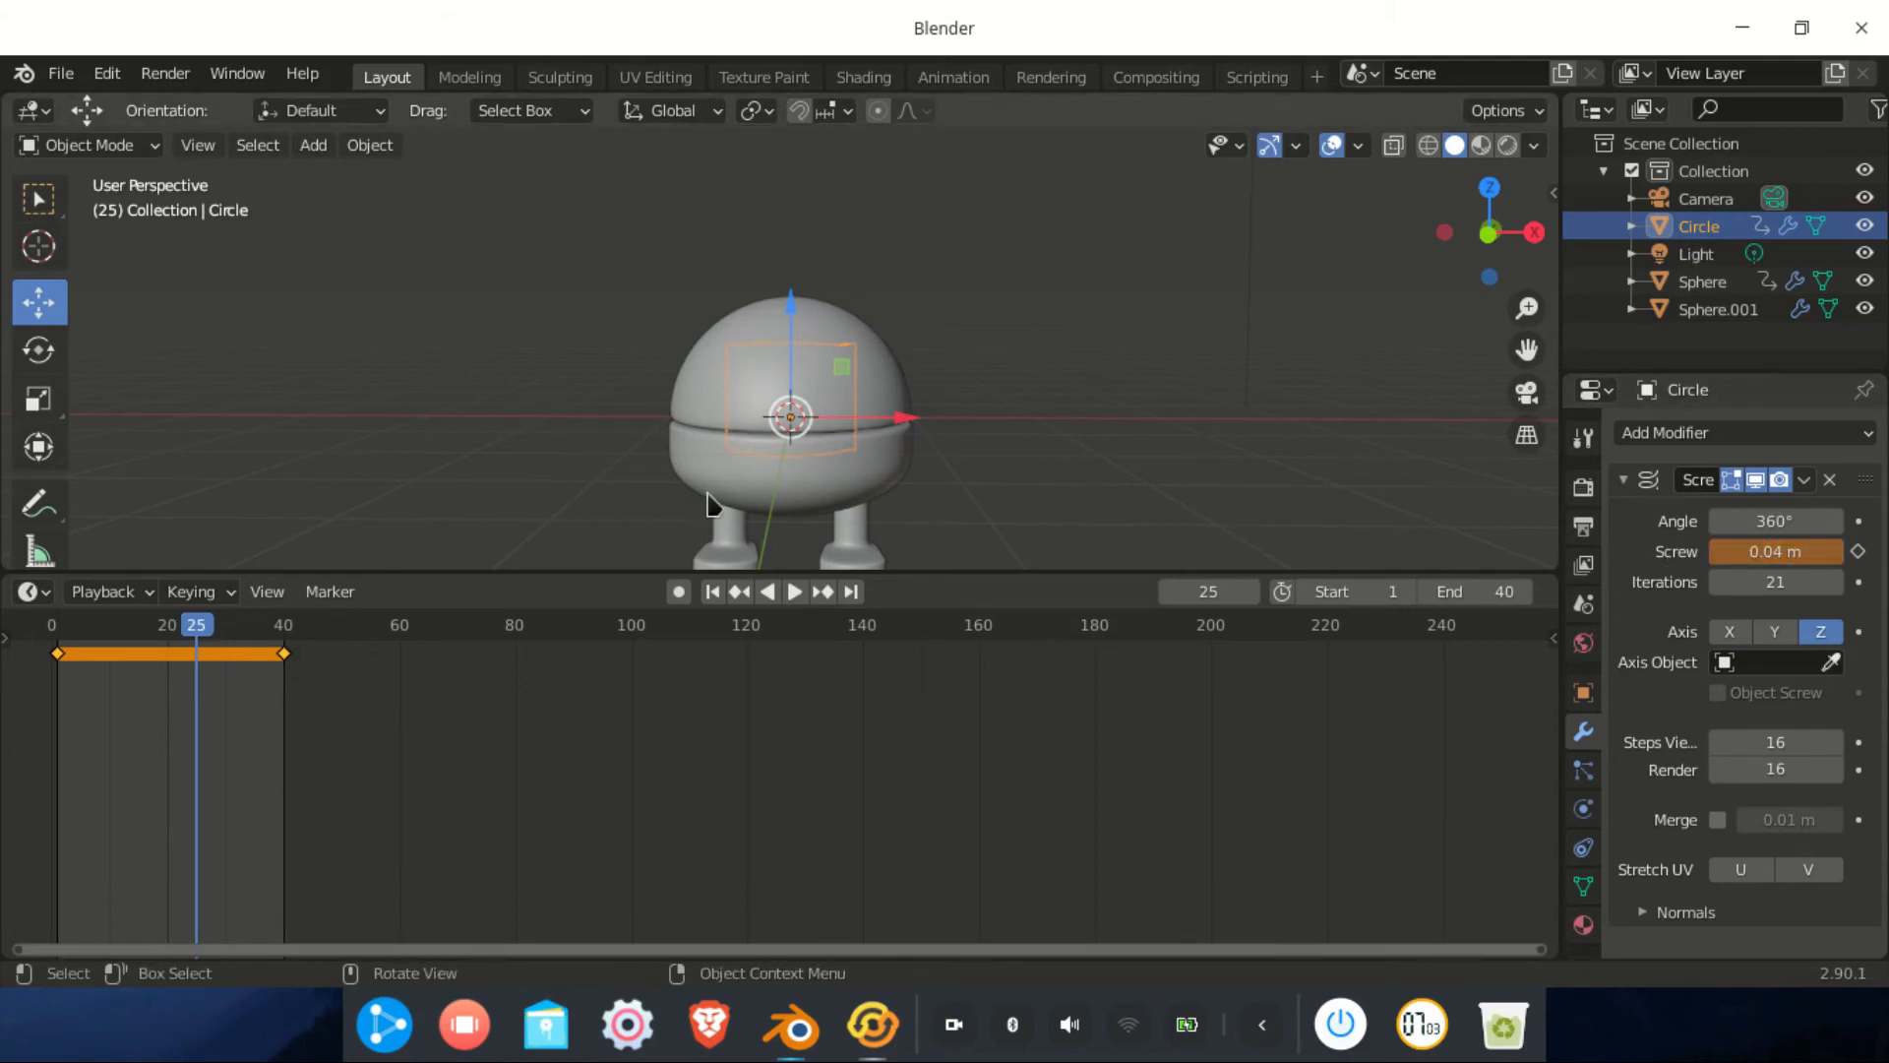
{"action": "scroll", "coordinate": [884, 414], "scroll_direction": "up", "scroll_amount": 2}
{"action": "scroll", "coordinate": [857, 433], "scroll_direction": "down", "scroll_amount": 2}
{"action": "mouse_move", "coordinate": [860, 439]}
{"action": "middle_mouse_down"}
{"action": "mouse_move", "coordinate": [847, 371]}
{"action": "mouse_move", "coordinate": [837, 466]}
{"action": "middle_mouse_up"}
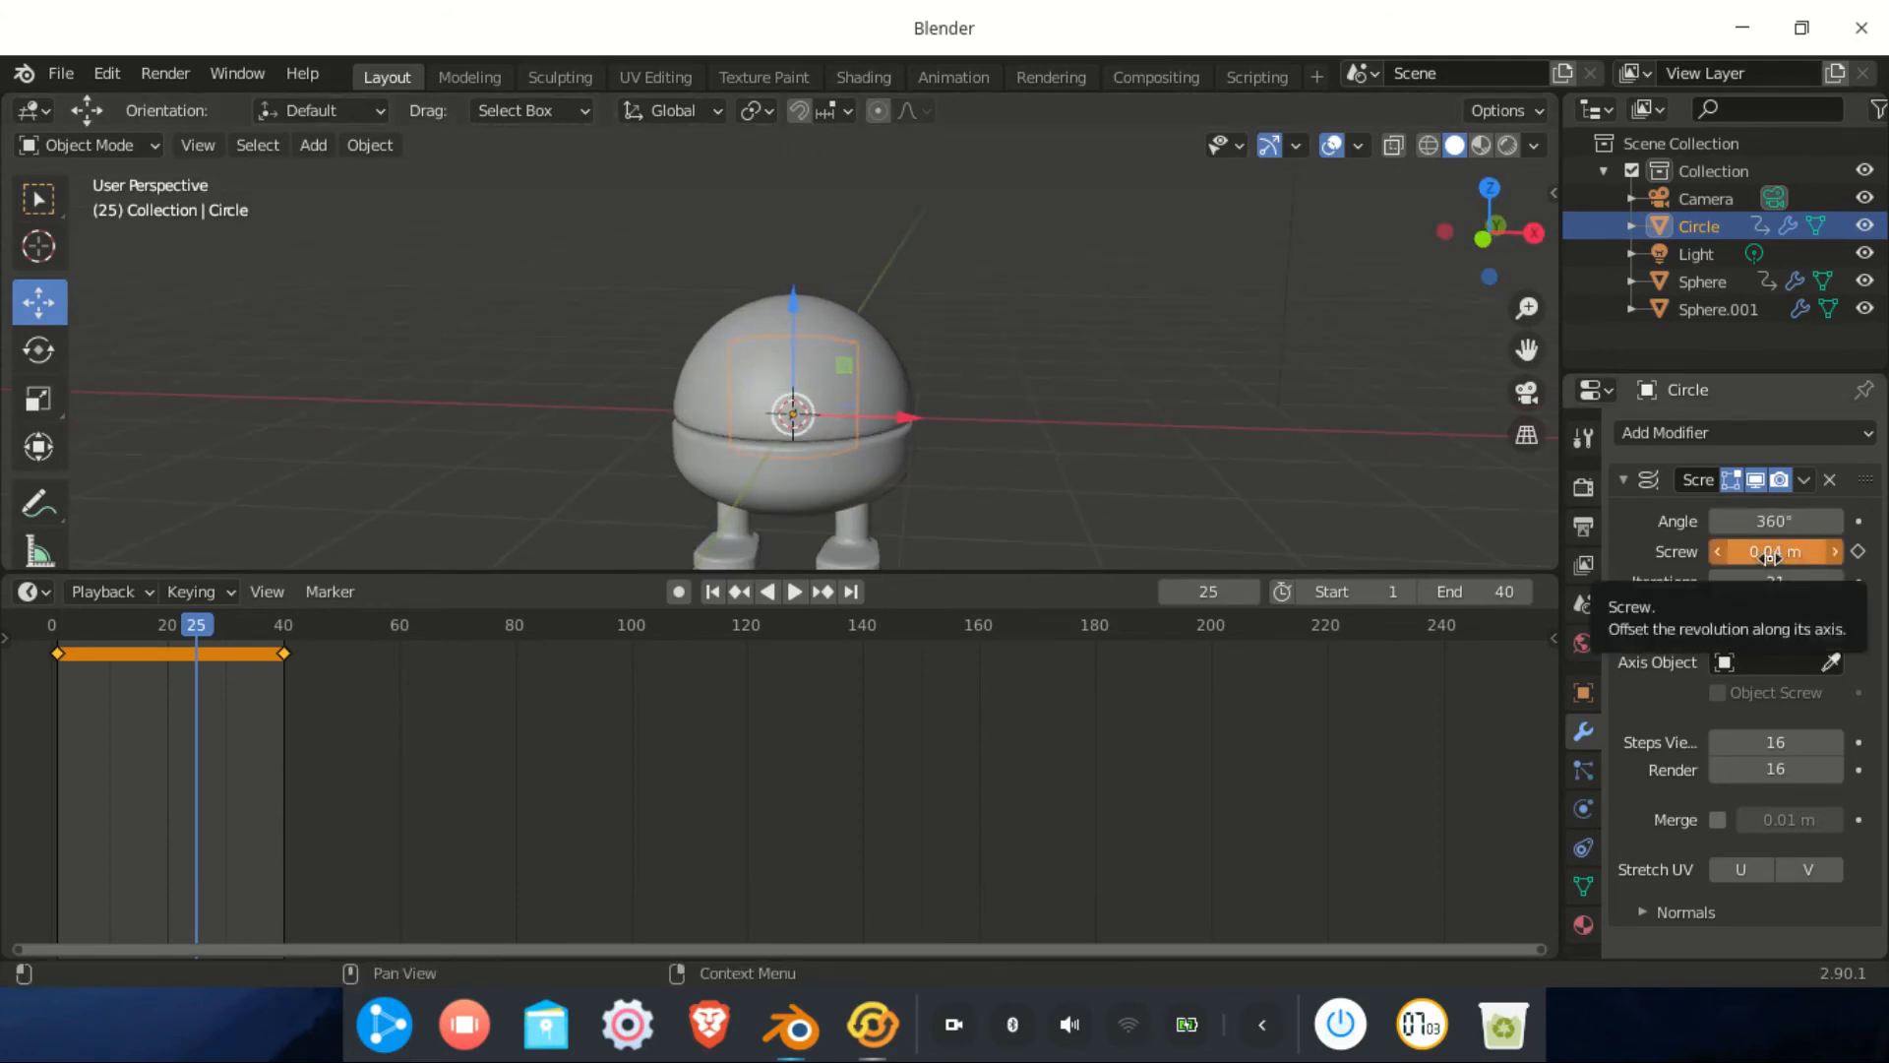
{"action": "key", "text": "i"}
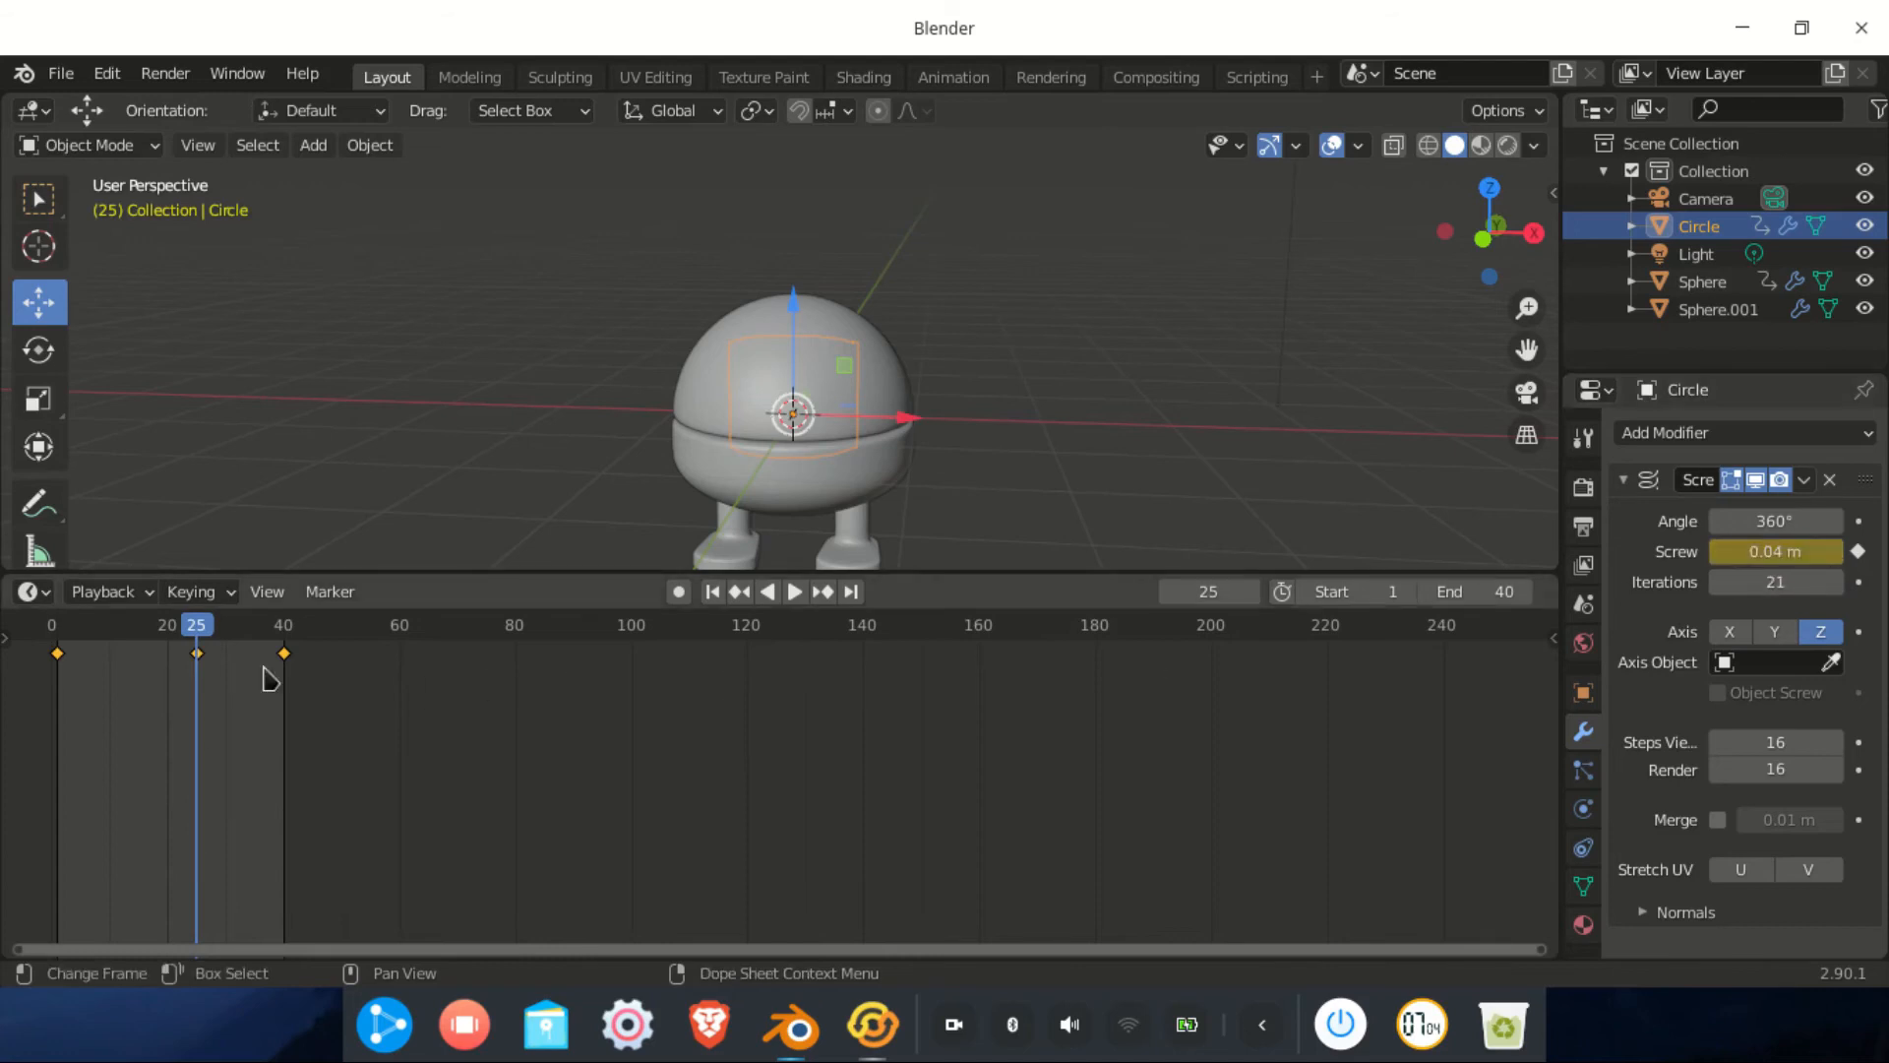
{"action": "key", "text": "space"}
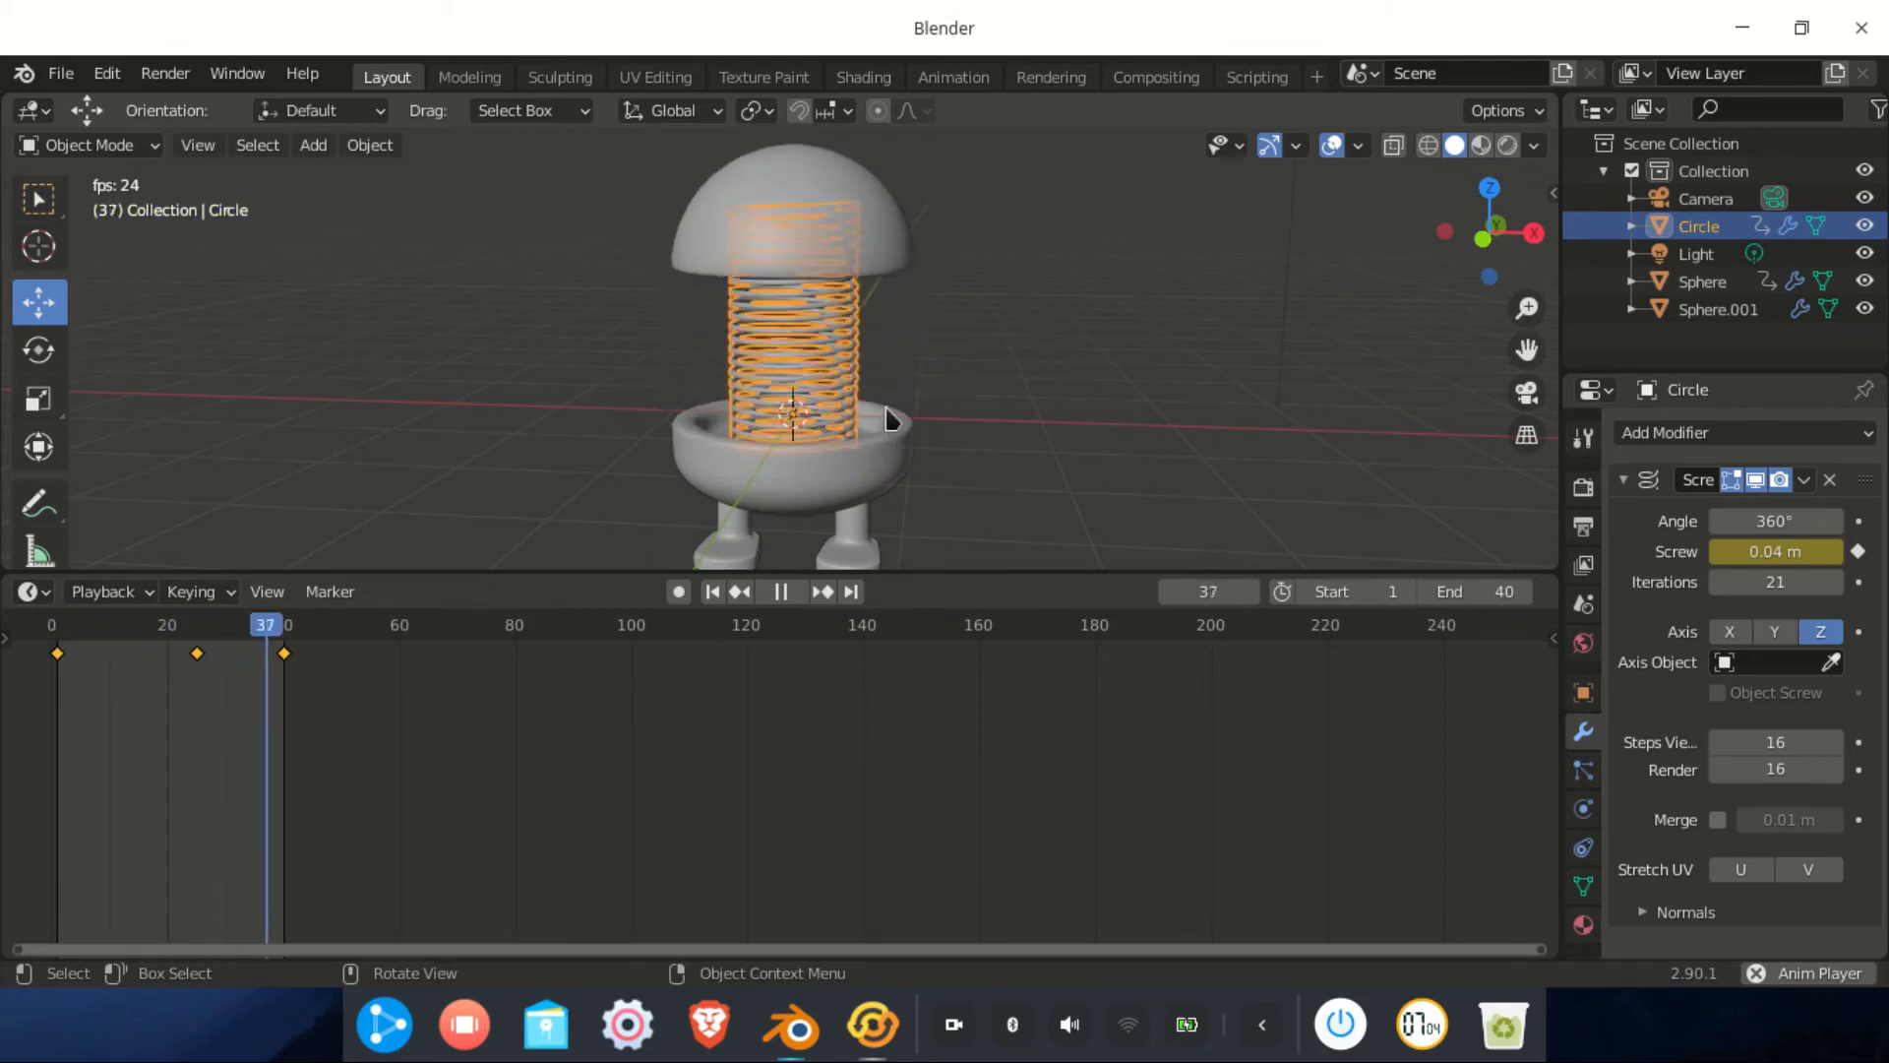
Stop playback, switch the timeline to the Graph Editor, and box-select the Screw curve's keyframes
{"action": "key", "text": "space"}
{"action": "middle_click_drag", "start_coordinate": [836, 458], "coordinate": [872, 434]}
{"action": "scroll", "coordinate": [897, 455], "scroll_direction": "up", "scroll_amount": 3}
{"action": "scroll", "coordinate": [896, 466], "scroll_direction": "down", "scroll_amount": 2}
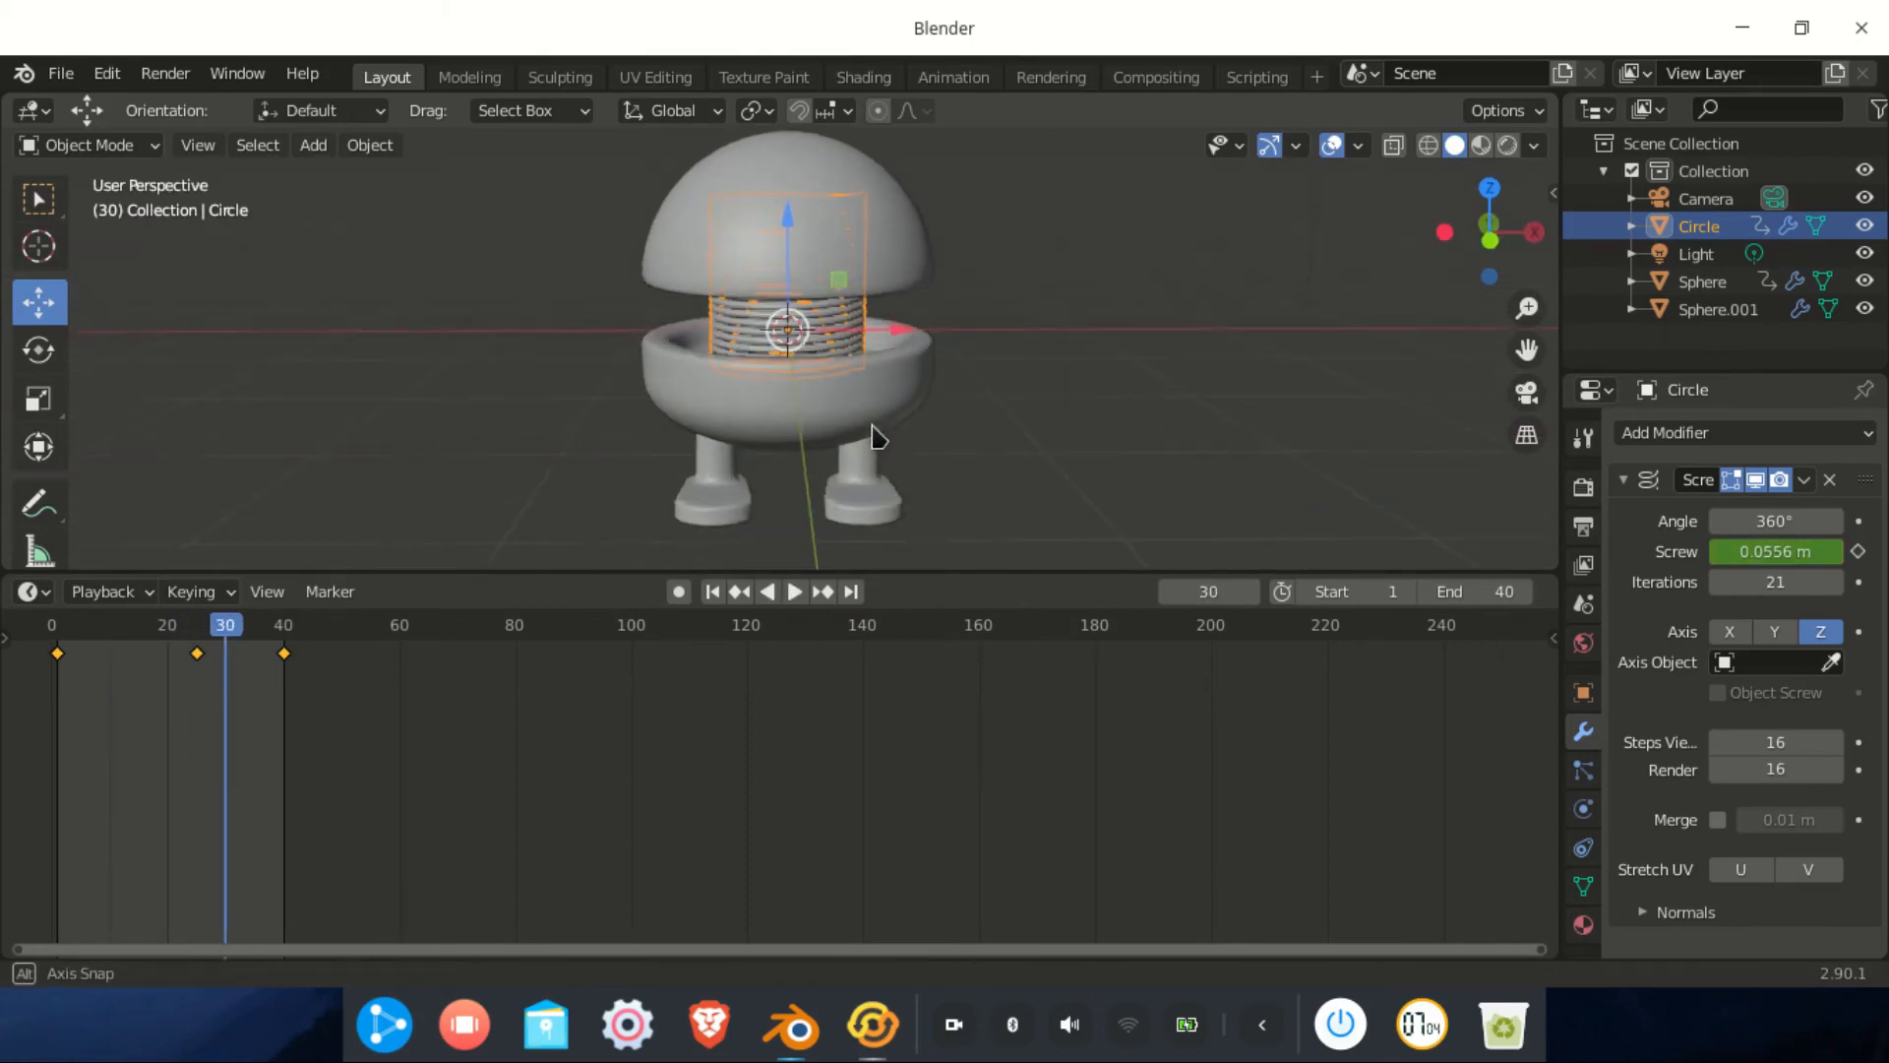
{"action": "left_click", "coordinate": [30, 591]}
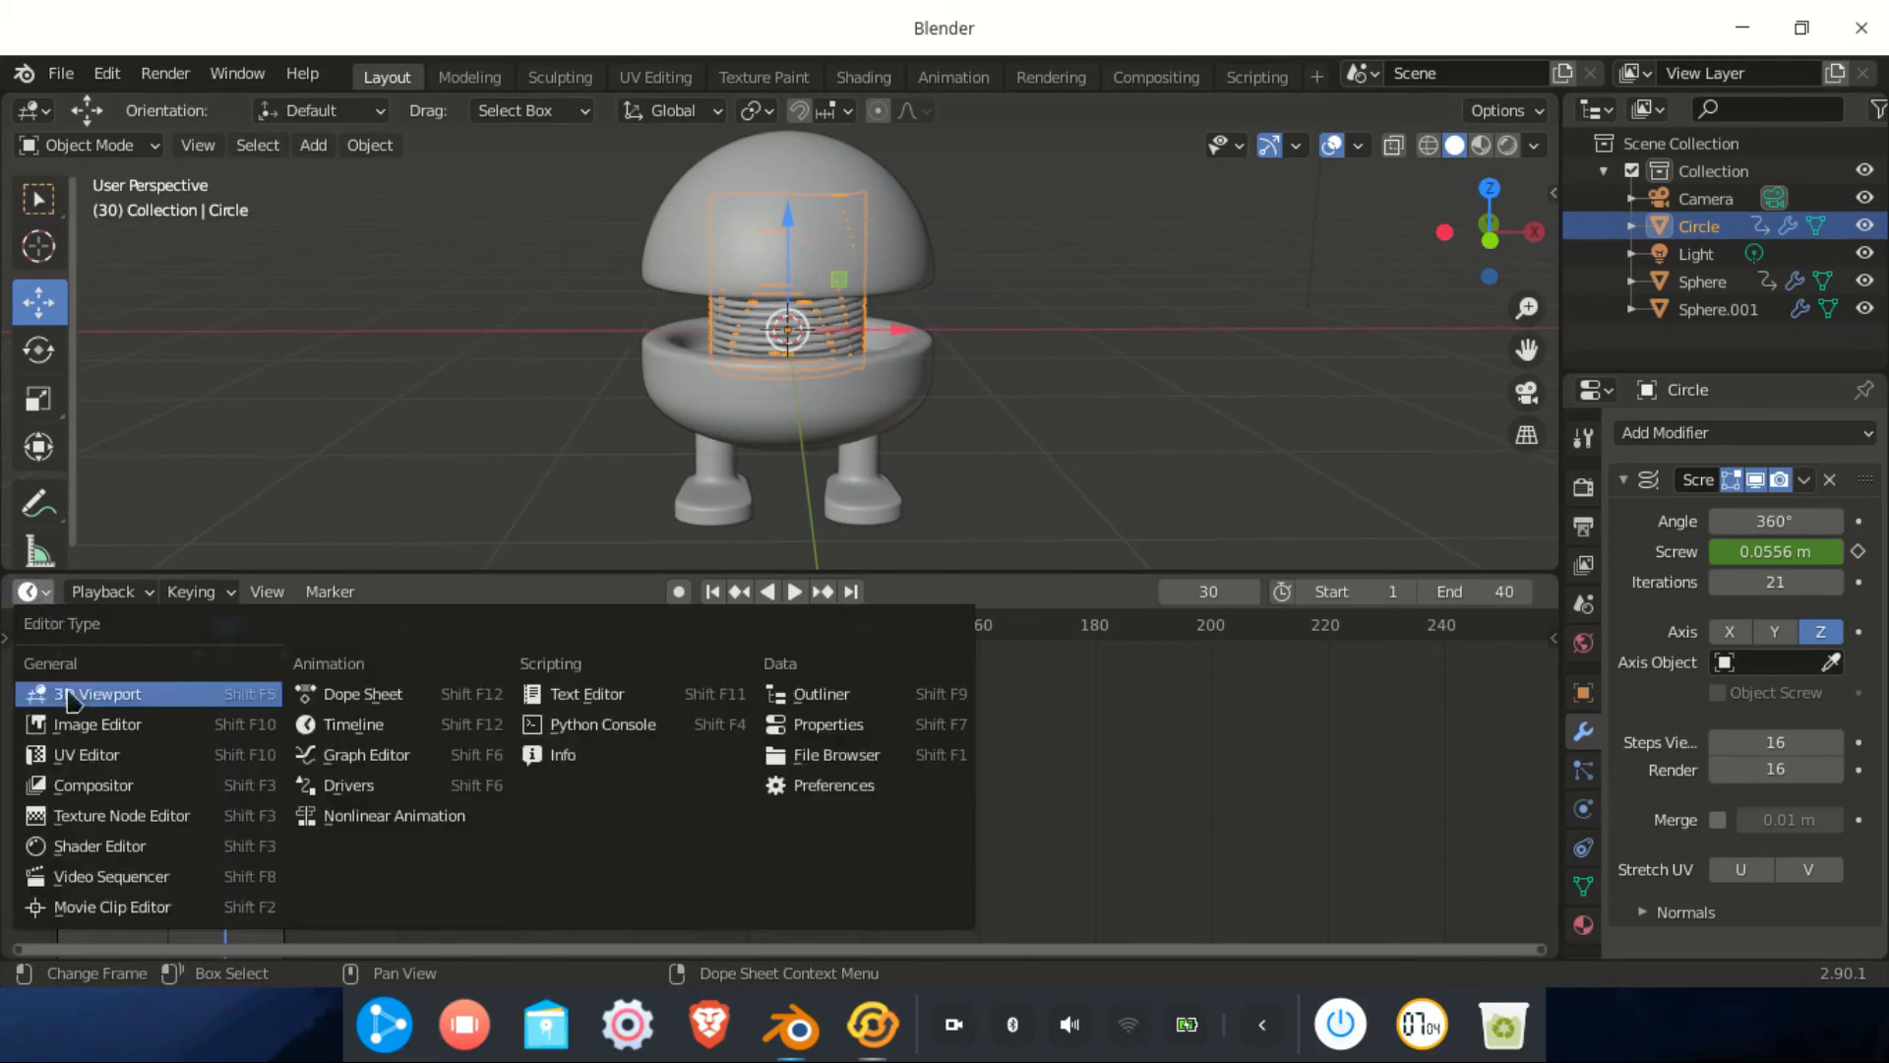
{"action": "left_click", "coordinate": [366, 755]}
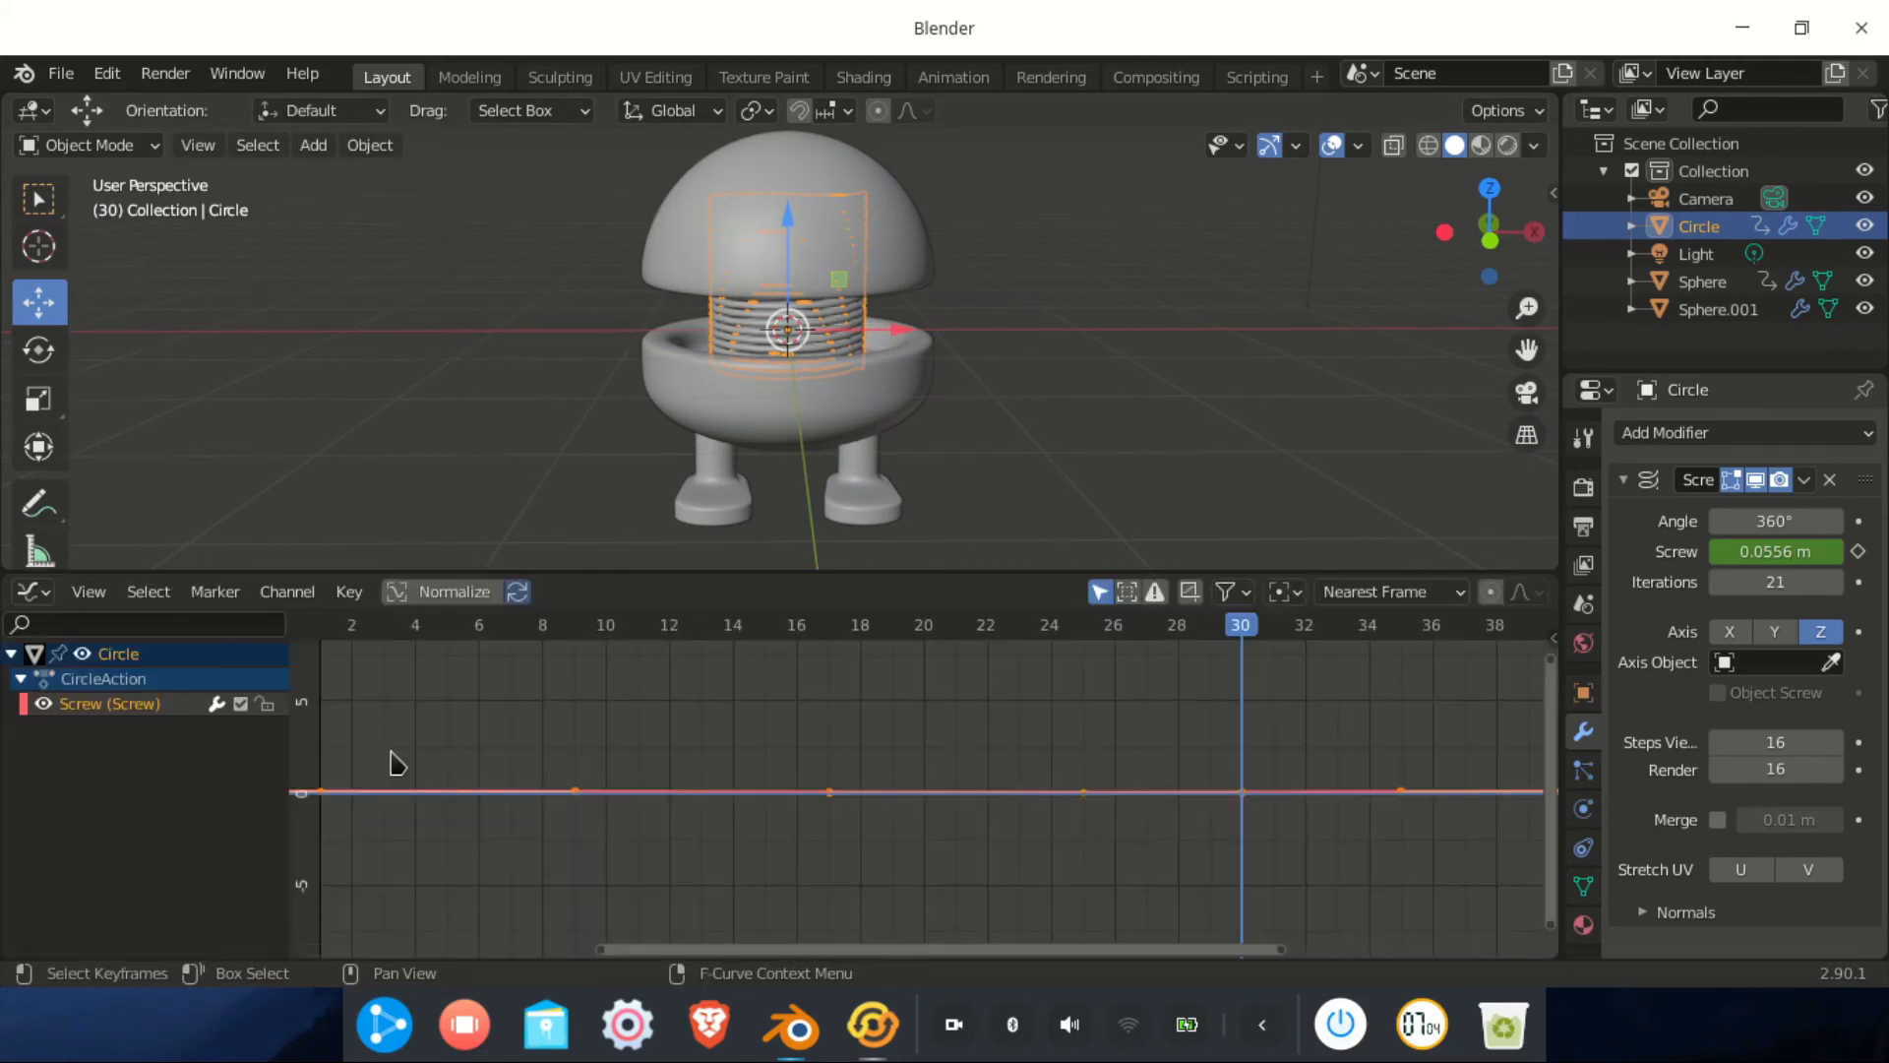
{"action": "scroll", "coordinate": [863, 753], "scroll_direction": "down", "scroll_amount": 5}
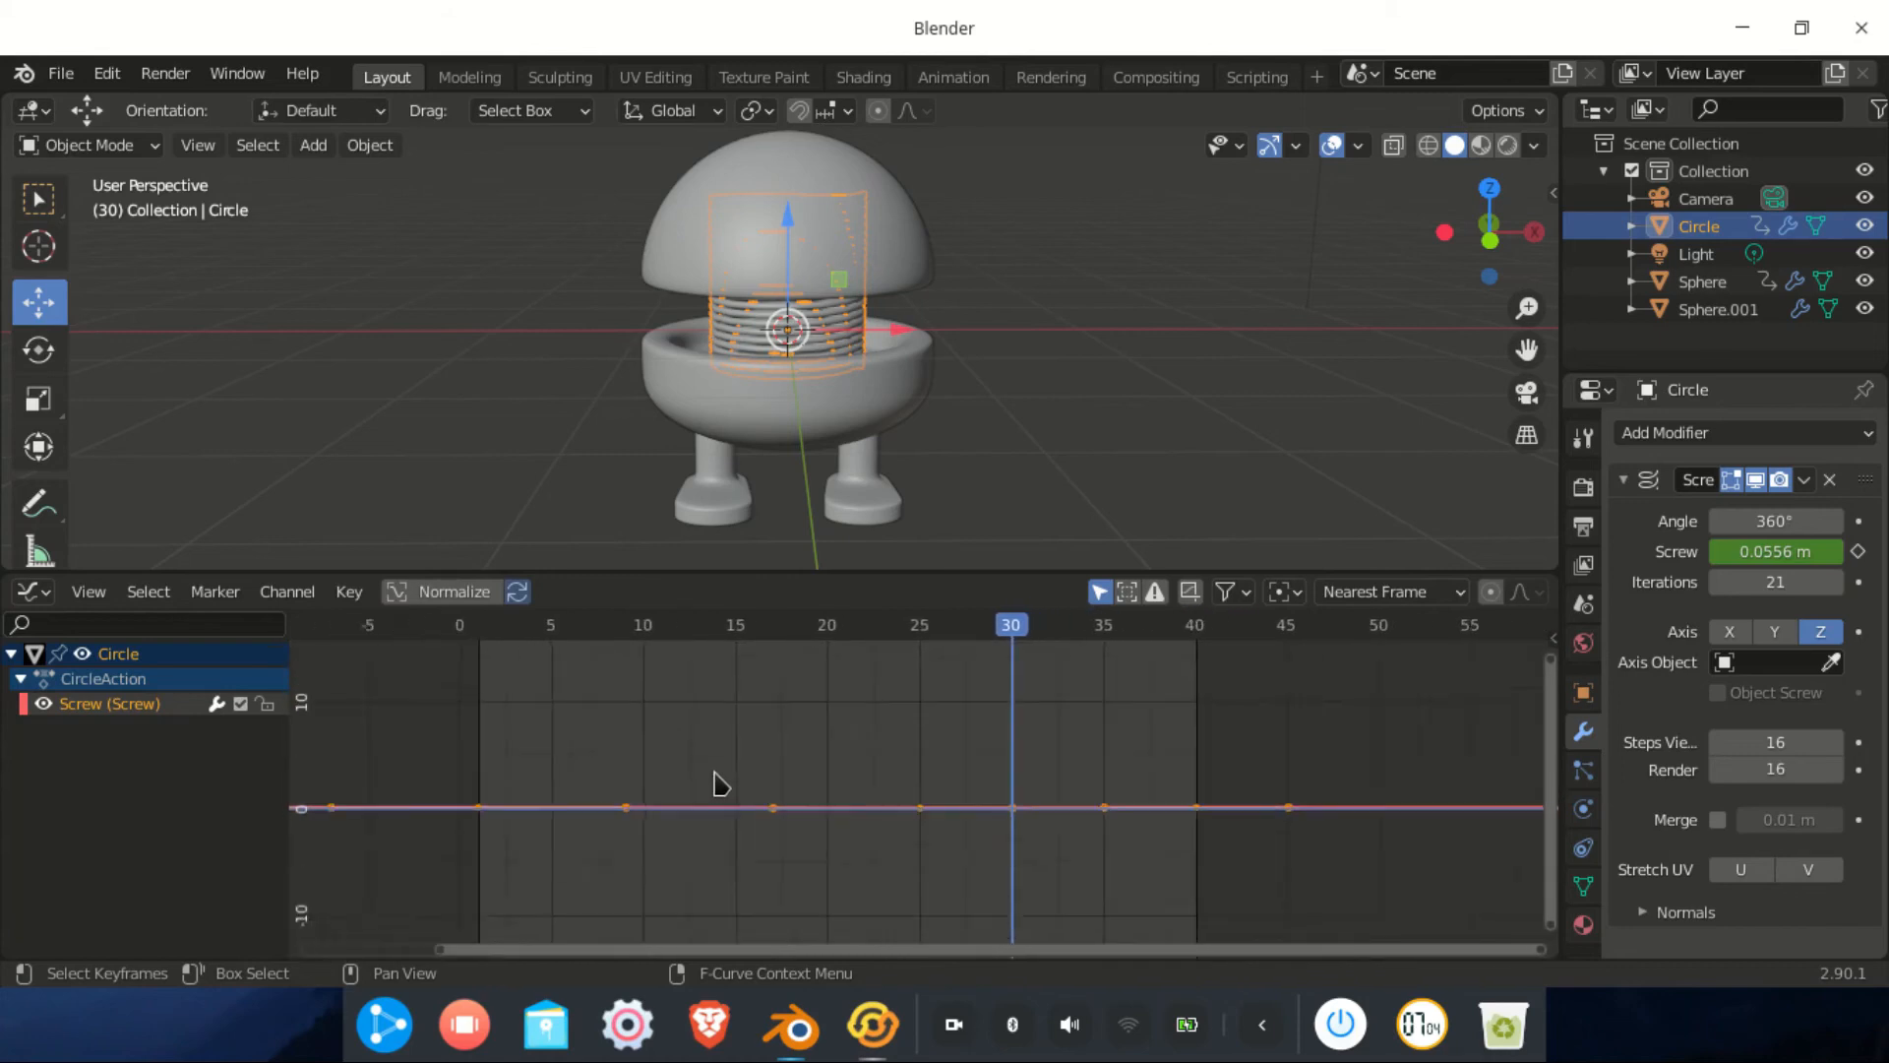
{"action": "scroll", "coordinate": [766, 759], "scroll_direction": "down", "scroll_amount": 1}
{"action": "left_click_drag", "start_coordinate": [423, 740], "coordinate": [1262, 923]}
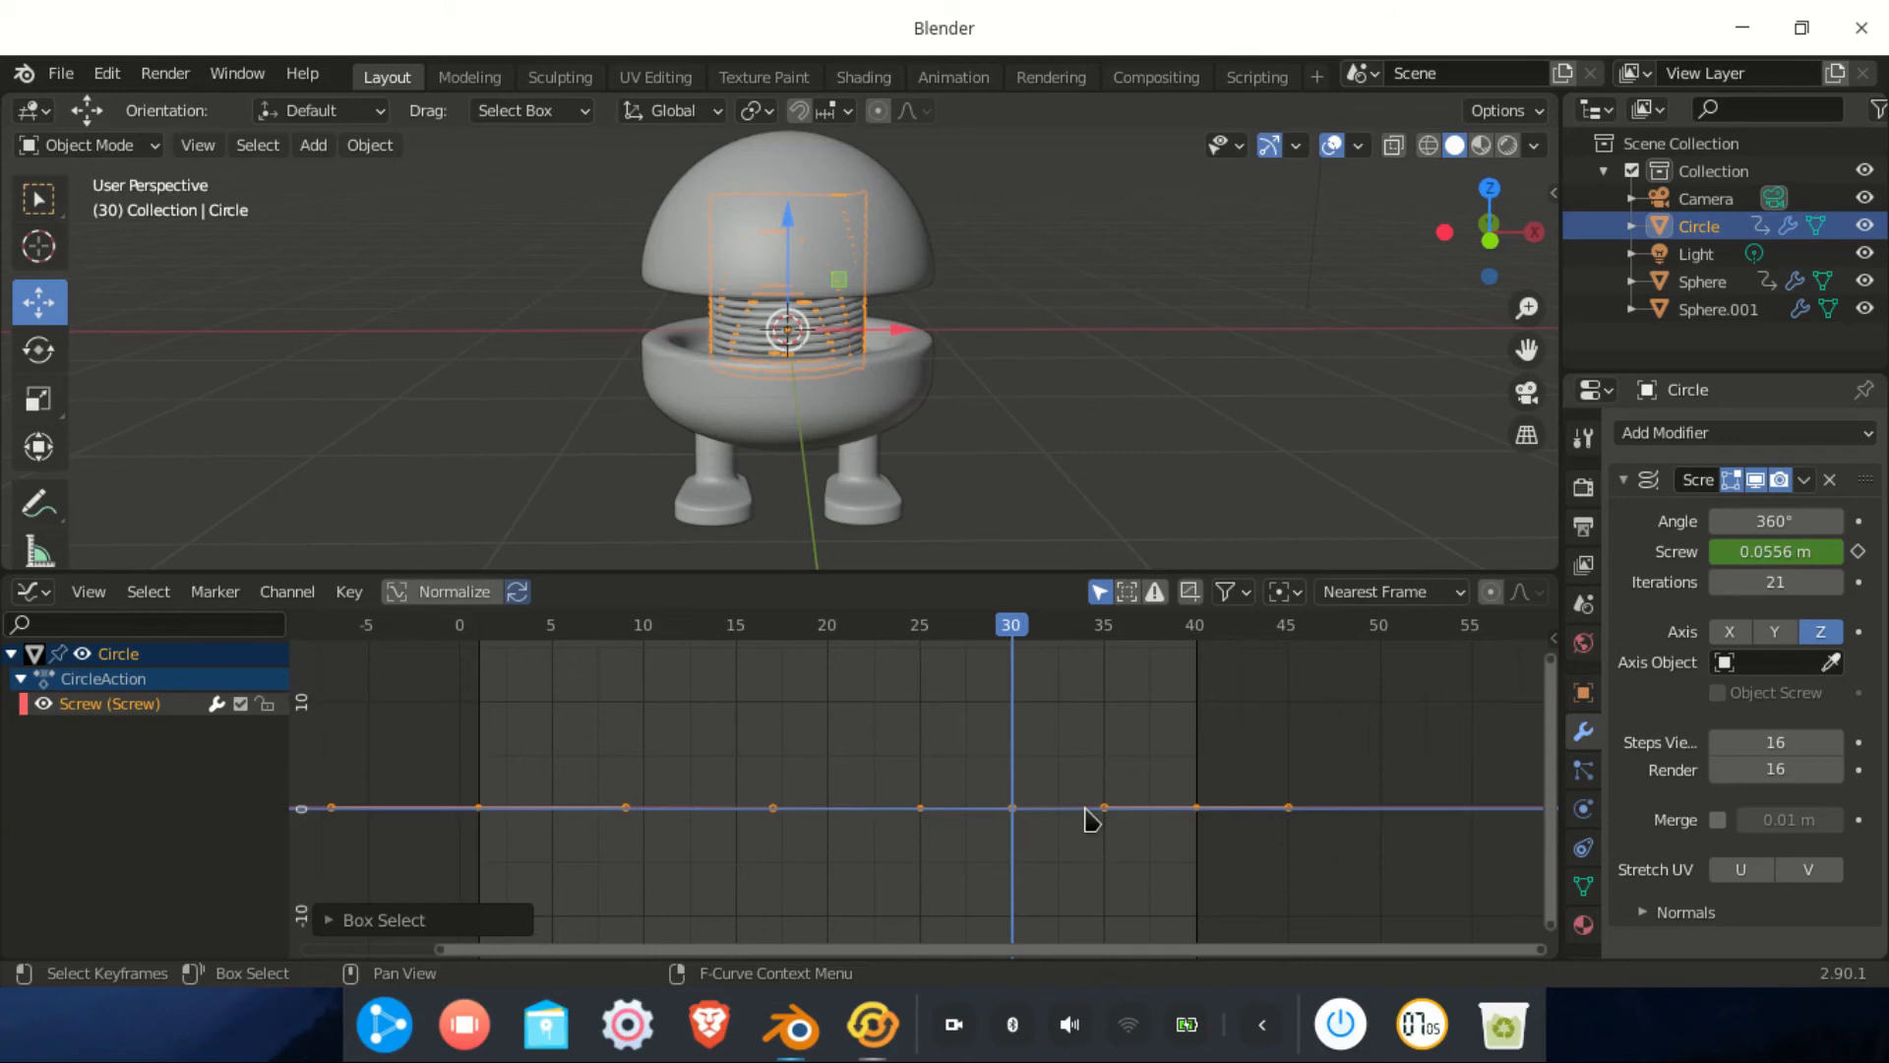
Fit the Screw curve in view and pull the frame-1 handle down so the spring compresses faster
{"action": "key", "text": "Home"}
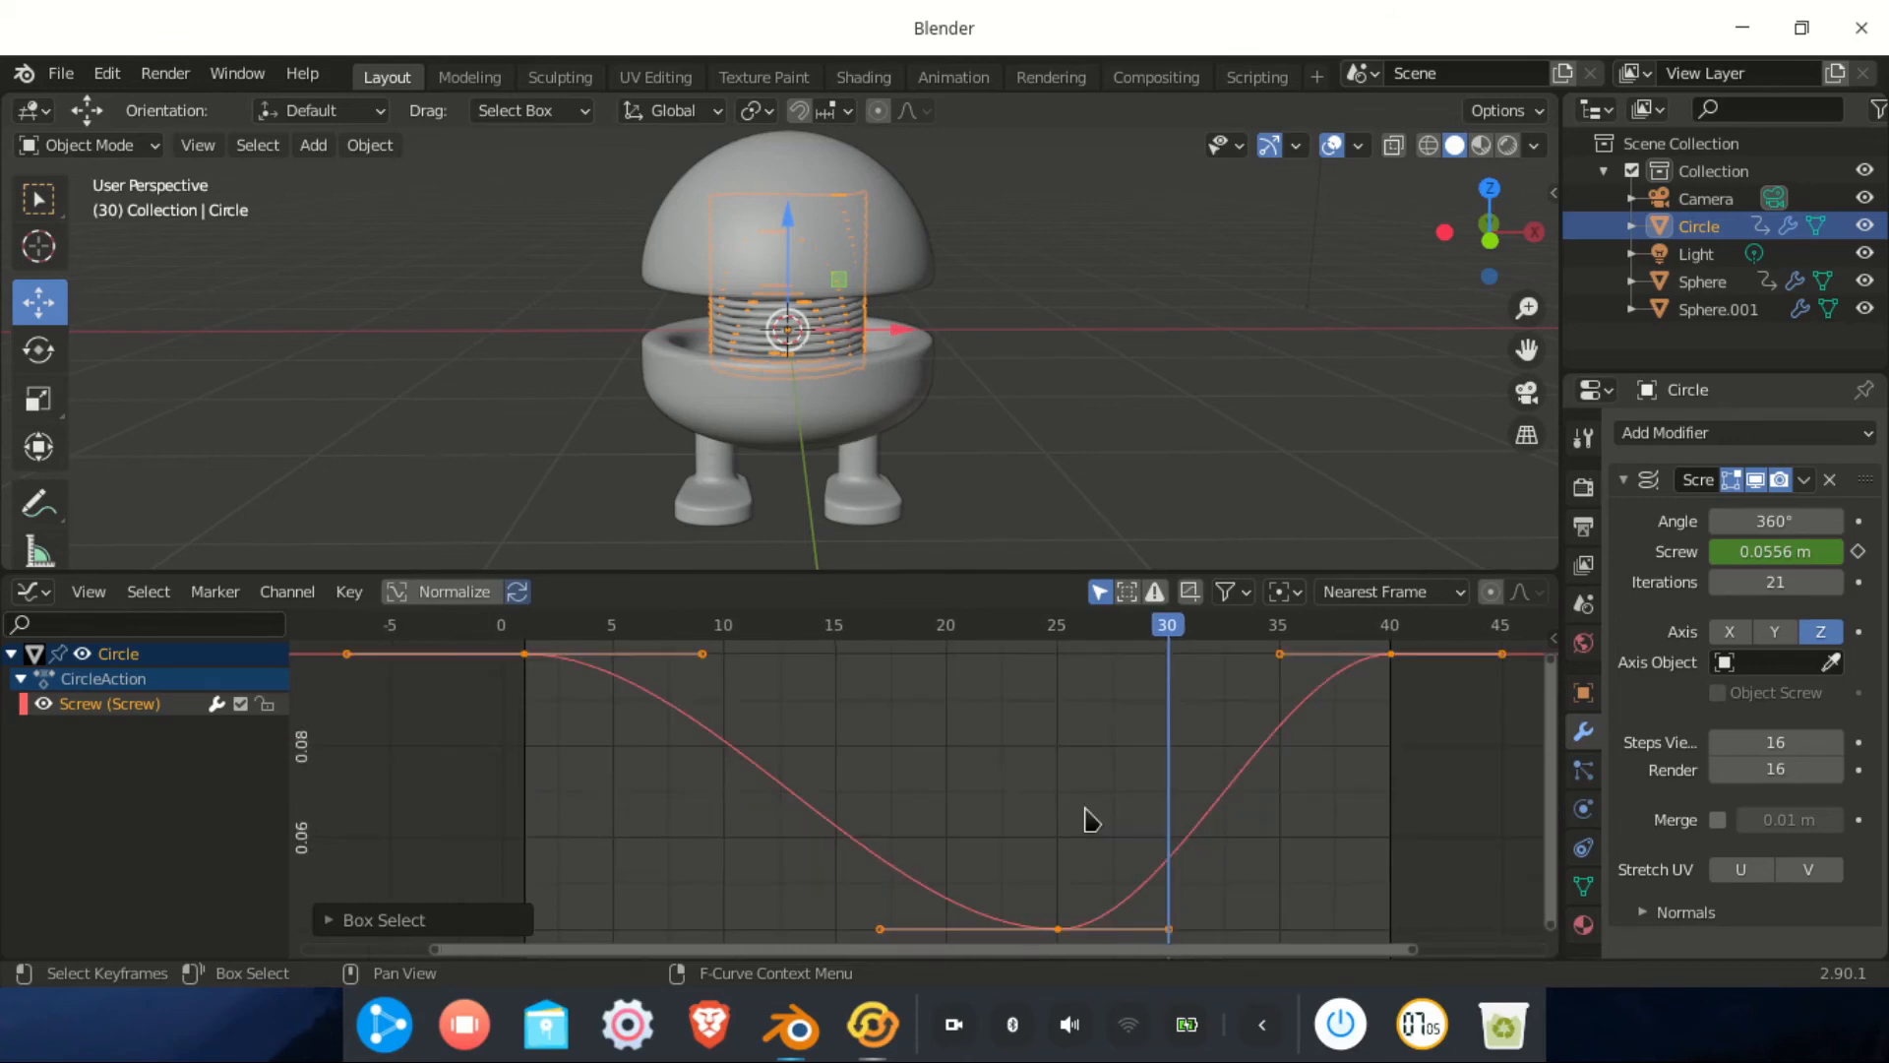
{"action": "left_click", "coordinate": [518, 658]}
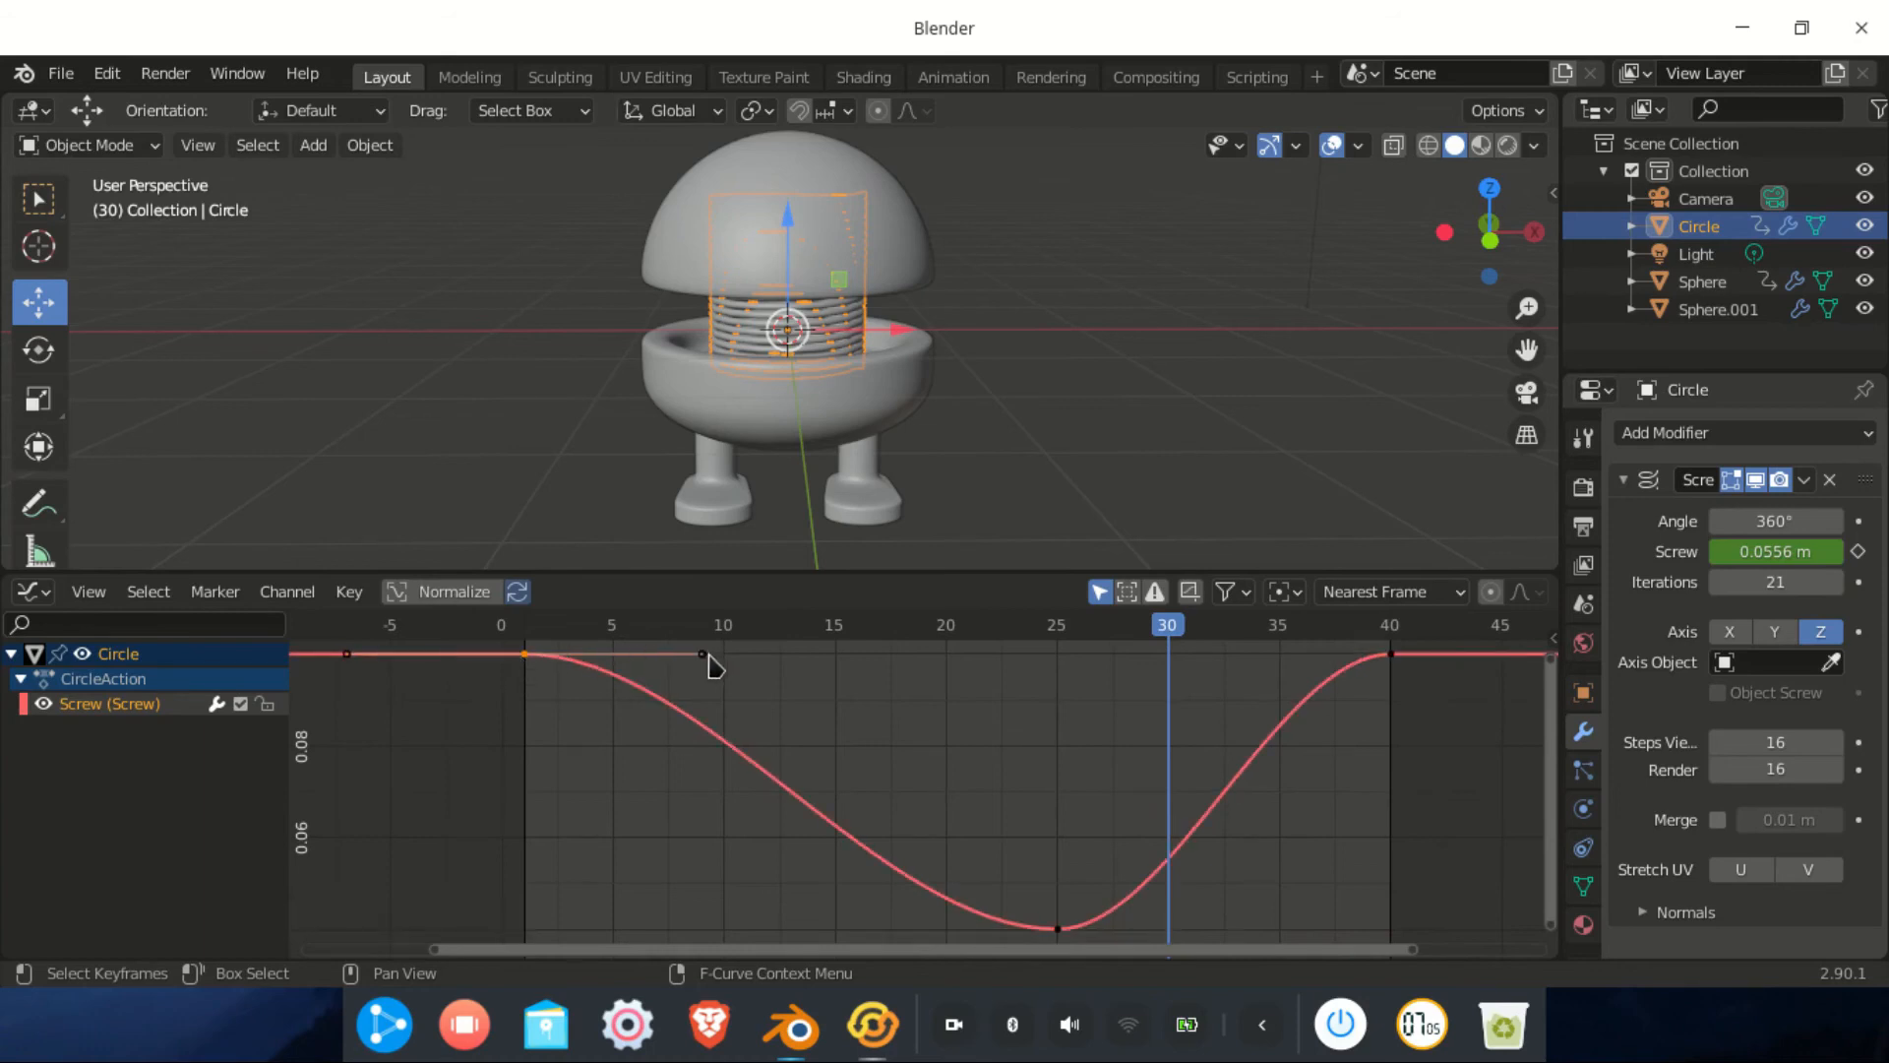
{"action": "left_click_drag", "start_coordinate": [700, 659], "coordinate": [693, 782]}
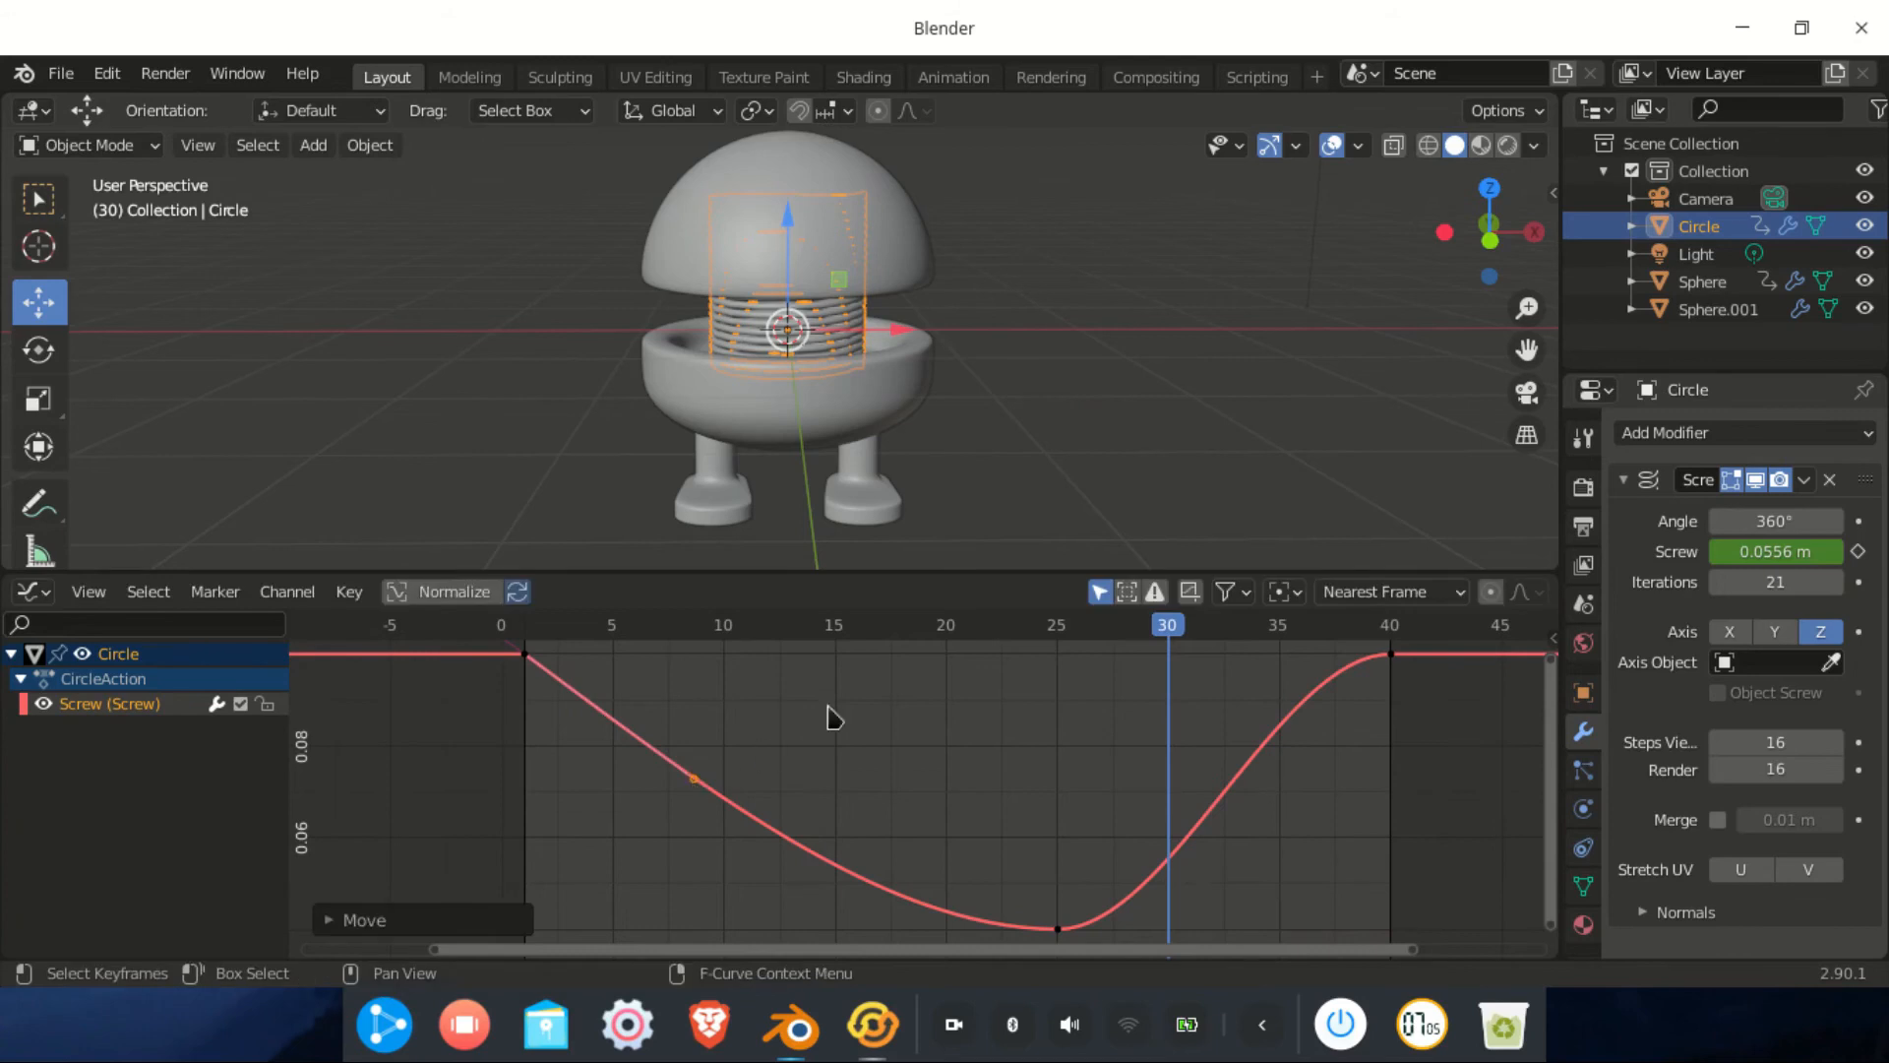
{"action": "left_click_drag", "start_coordinate": [829, 626], "coordinate": [658, 707]}
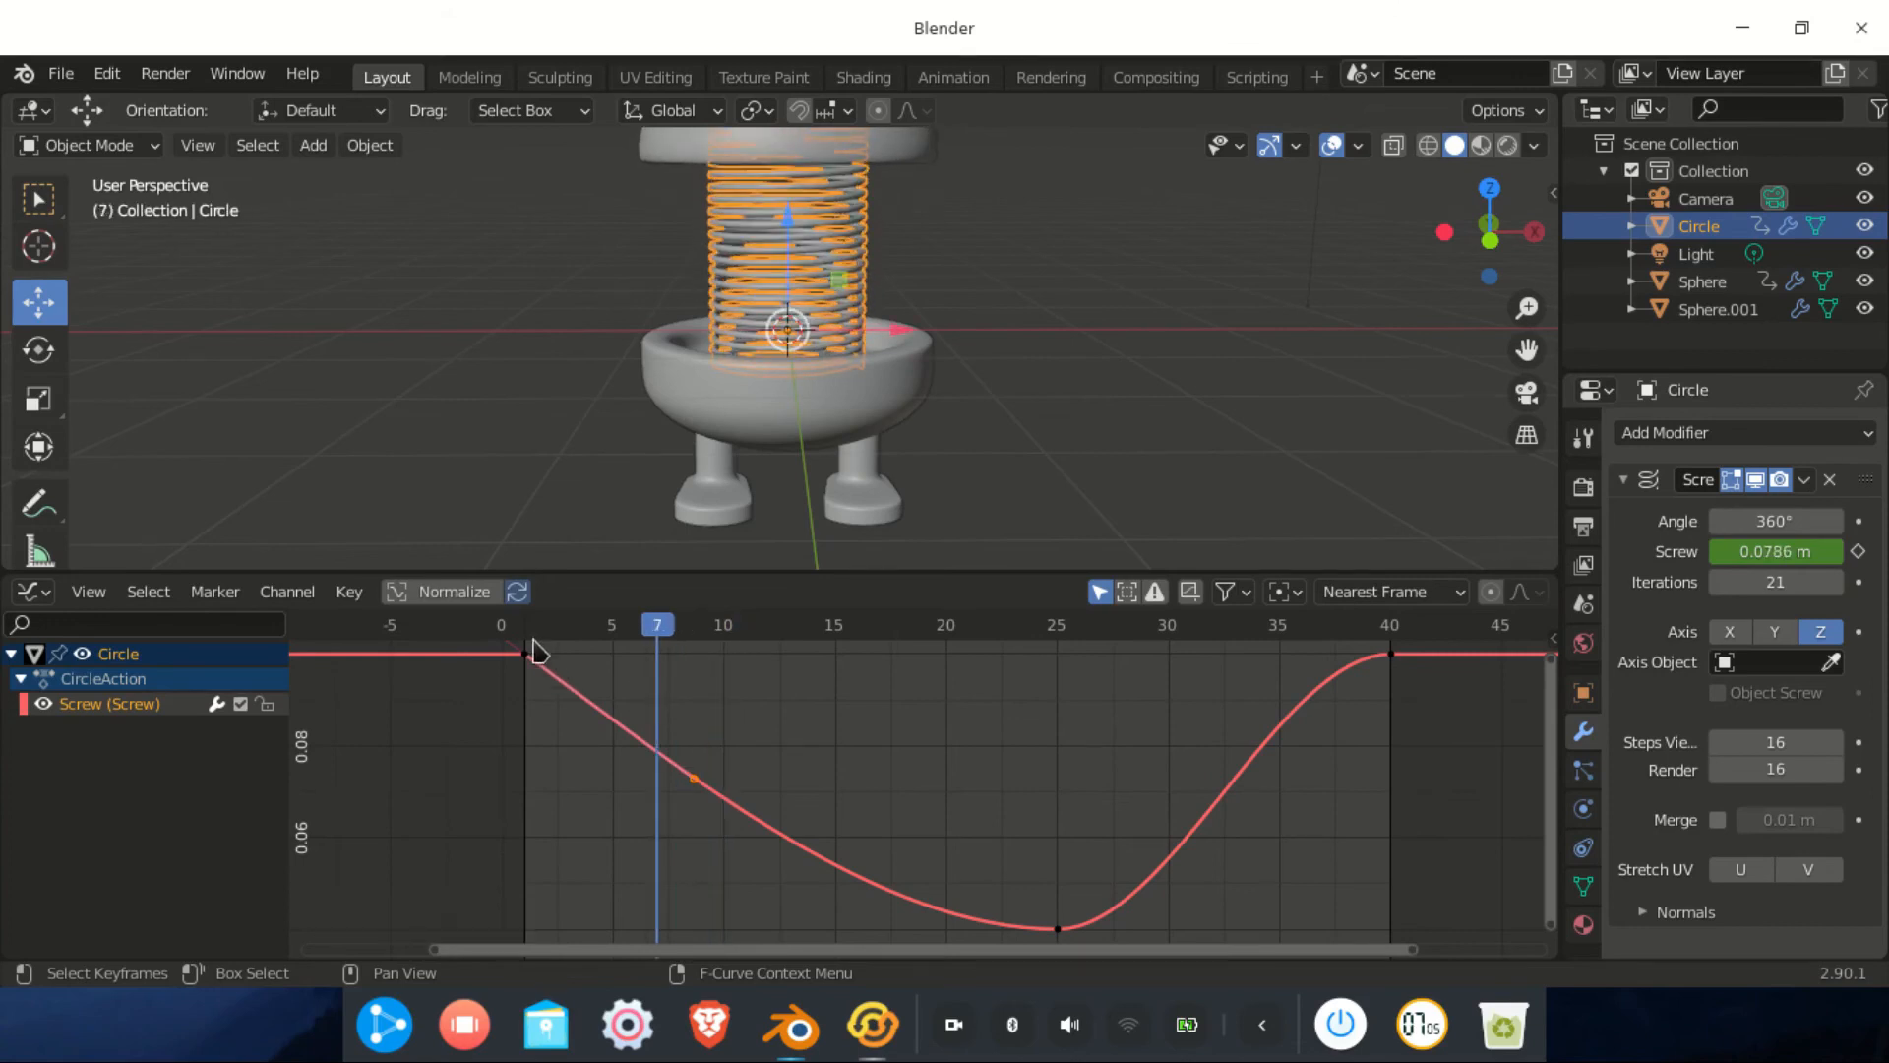
Raise the lowest Screw keyframe's handle to soften the spring's rebound, previewing the new easing
{"action": "left_click", "coordinate": [535, 843]}
{"action": "left_click_drag", "start_coordinate": [535, 843], "coordinate": [527, 654]}
{"action": "left_click_drag", "start_coordinate": [568, 637], "coordinate": [1040, 919]}
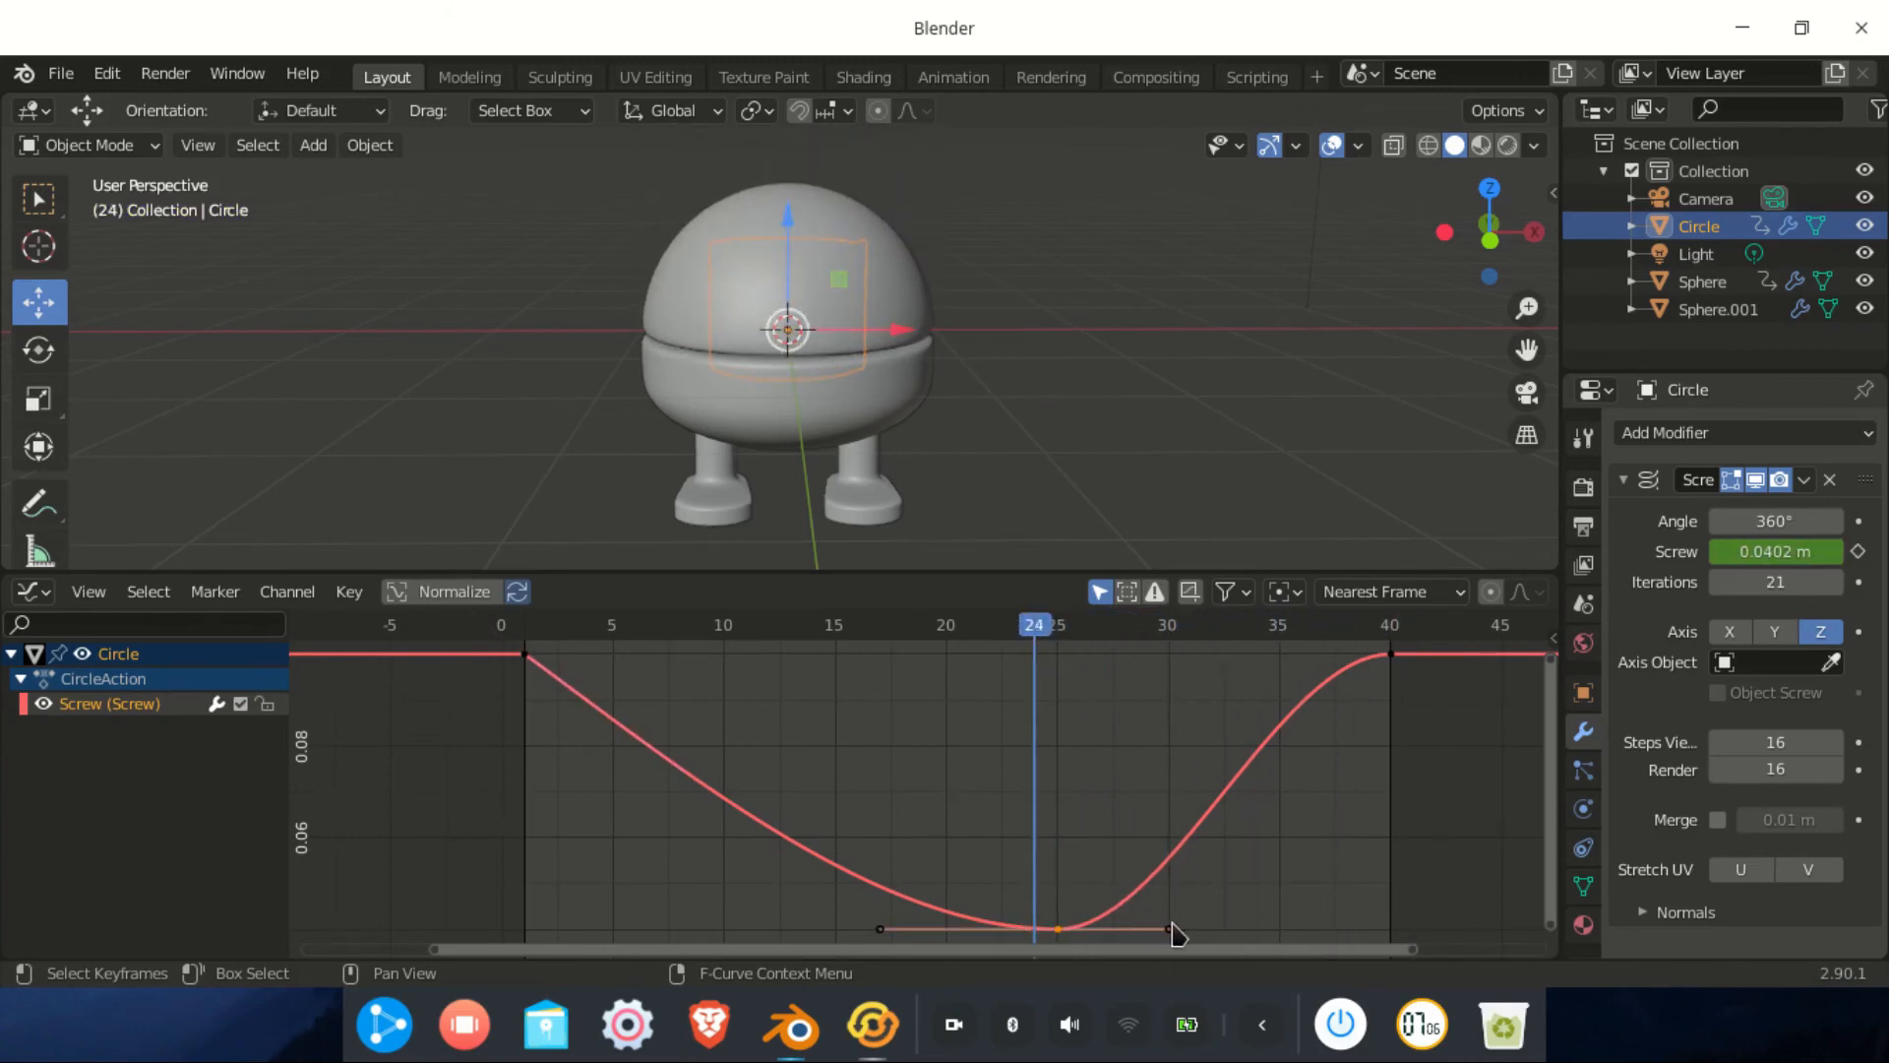
{"action": "left_click_drag", "start_coordinate": [1171, 933], "coordinate": [1177, 891]}
{"action": "left_click_drag", "start_coordinate": [1026, 635], "coordinate": [966, 813]}
{"action": "scroll", "coordinate": [992, 856], "scroll_direction": "down", "scroll_amount": 1}
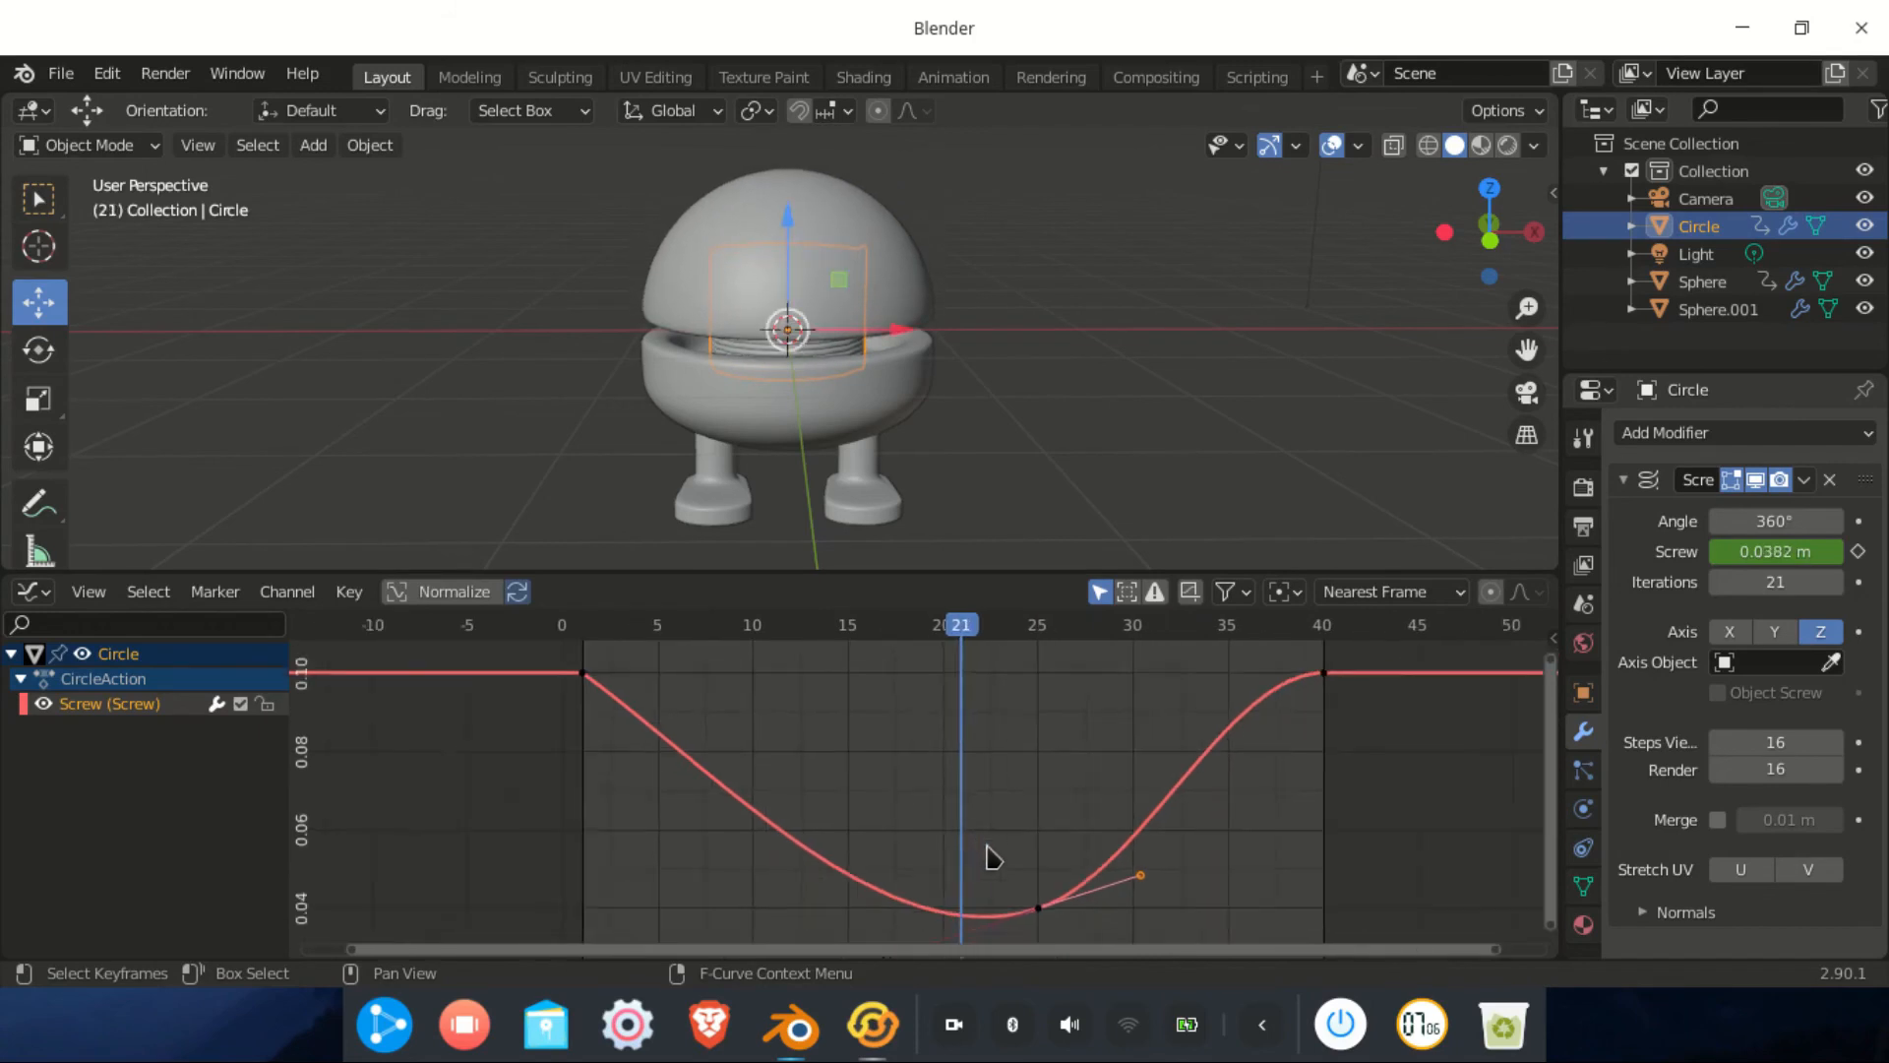
{"action": "scroll", "coordinate": [992, 856], "scroll_direction": "up", "scroll_amount": 3}
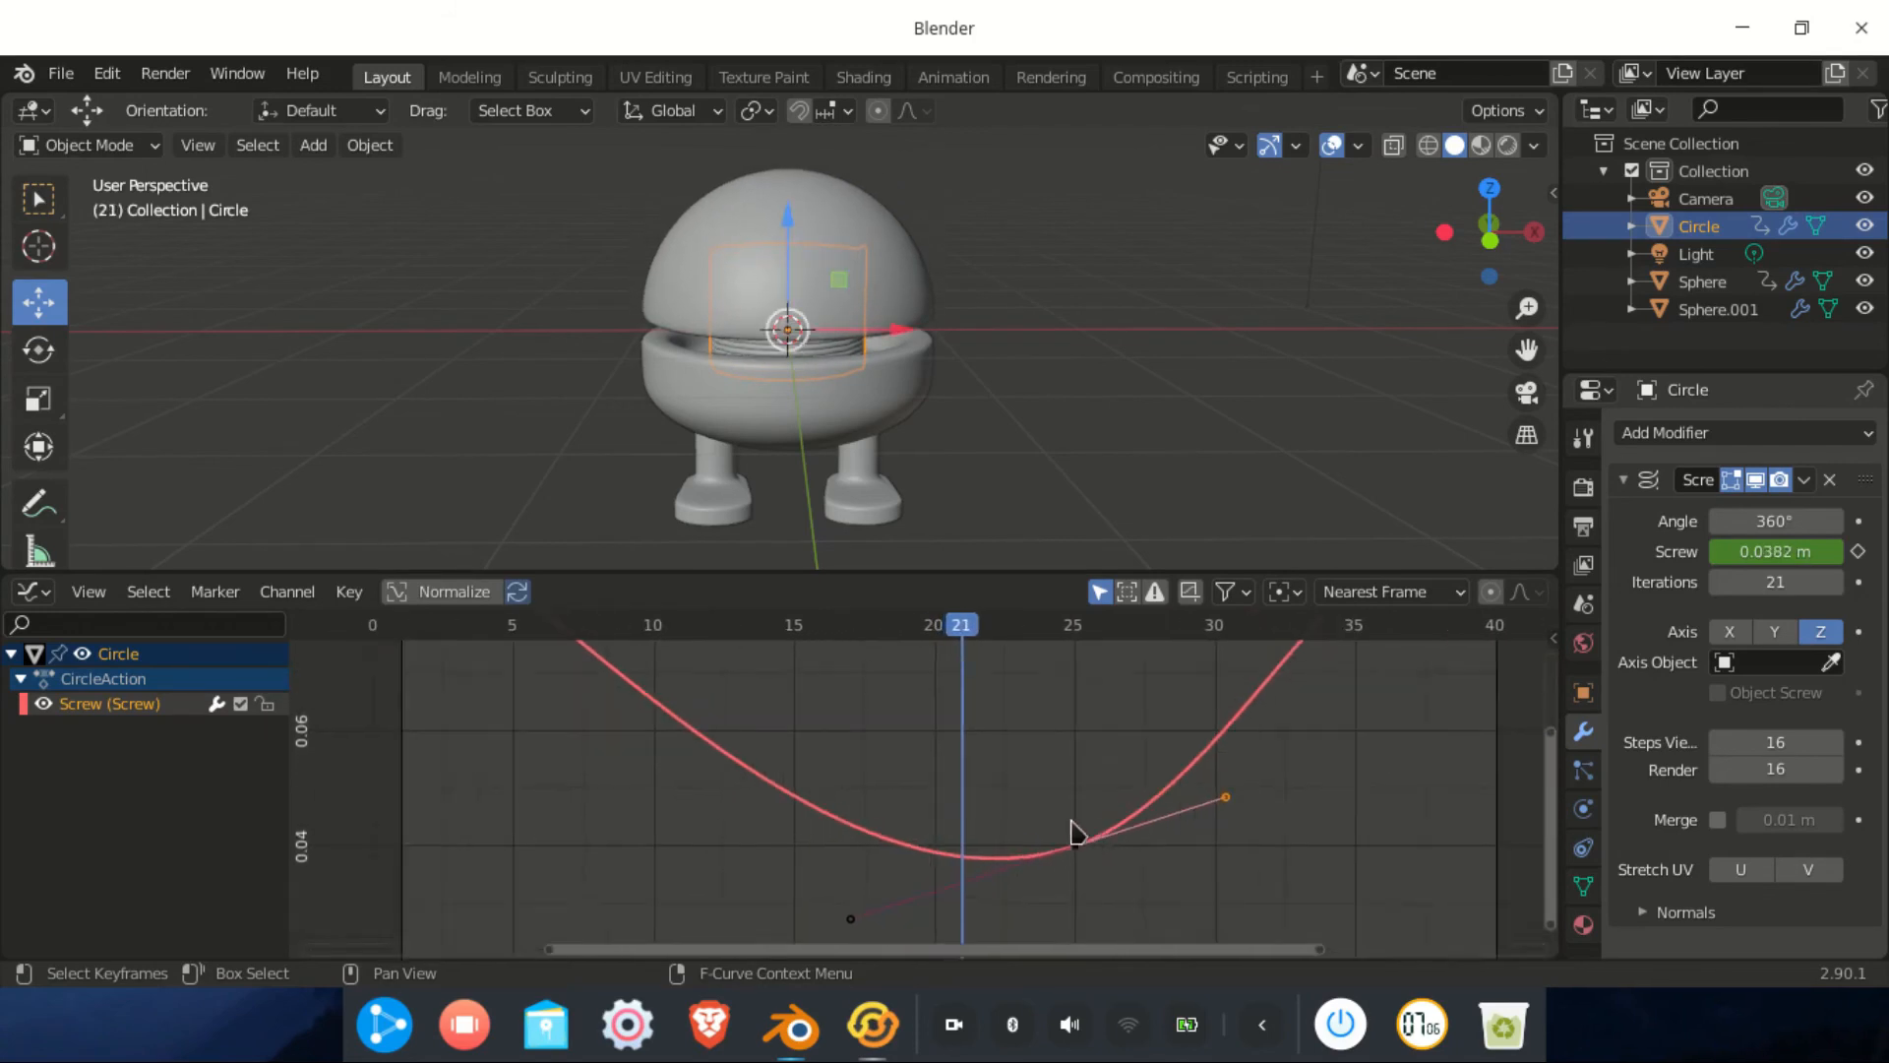
{"action": "scroll", "coordinate": [1073, 832], "scroll_direction": "down", "scroll_amount": 3}
{"action": "left_click", "coordinate": [882, 249]}
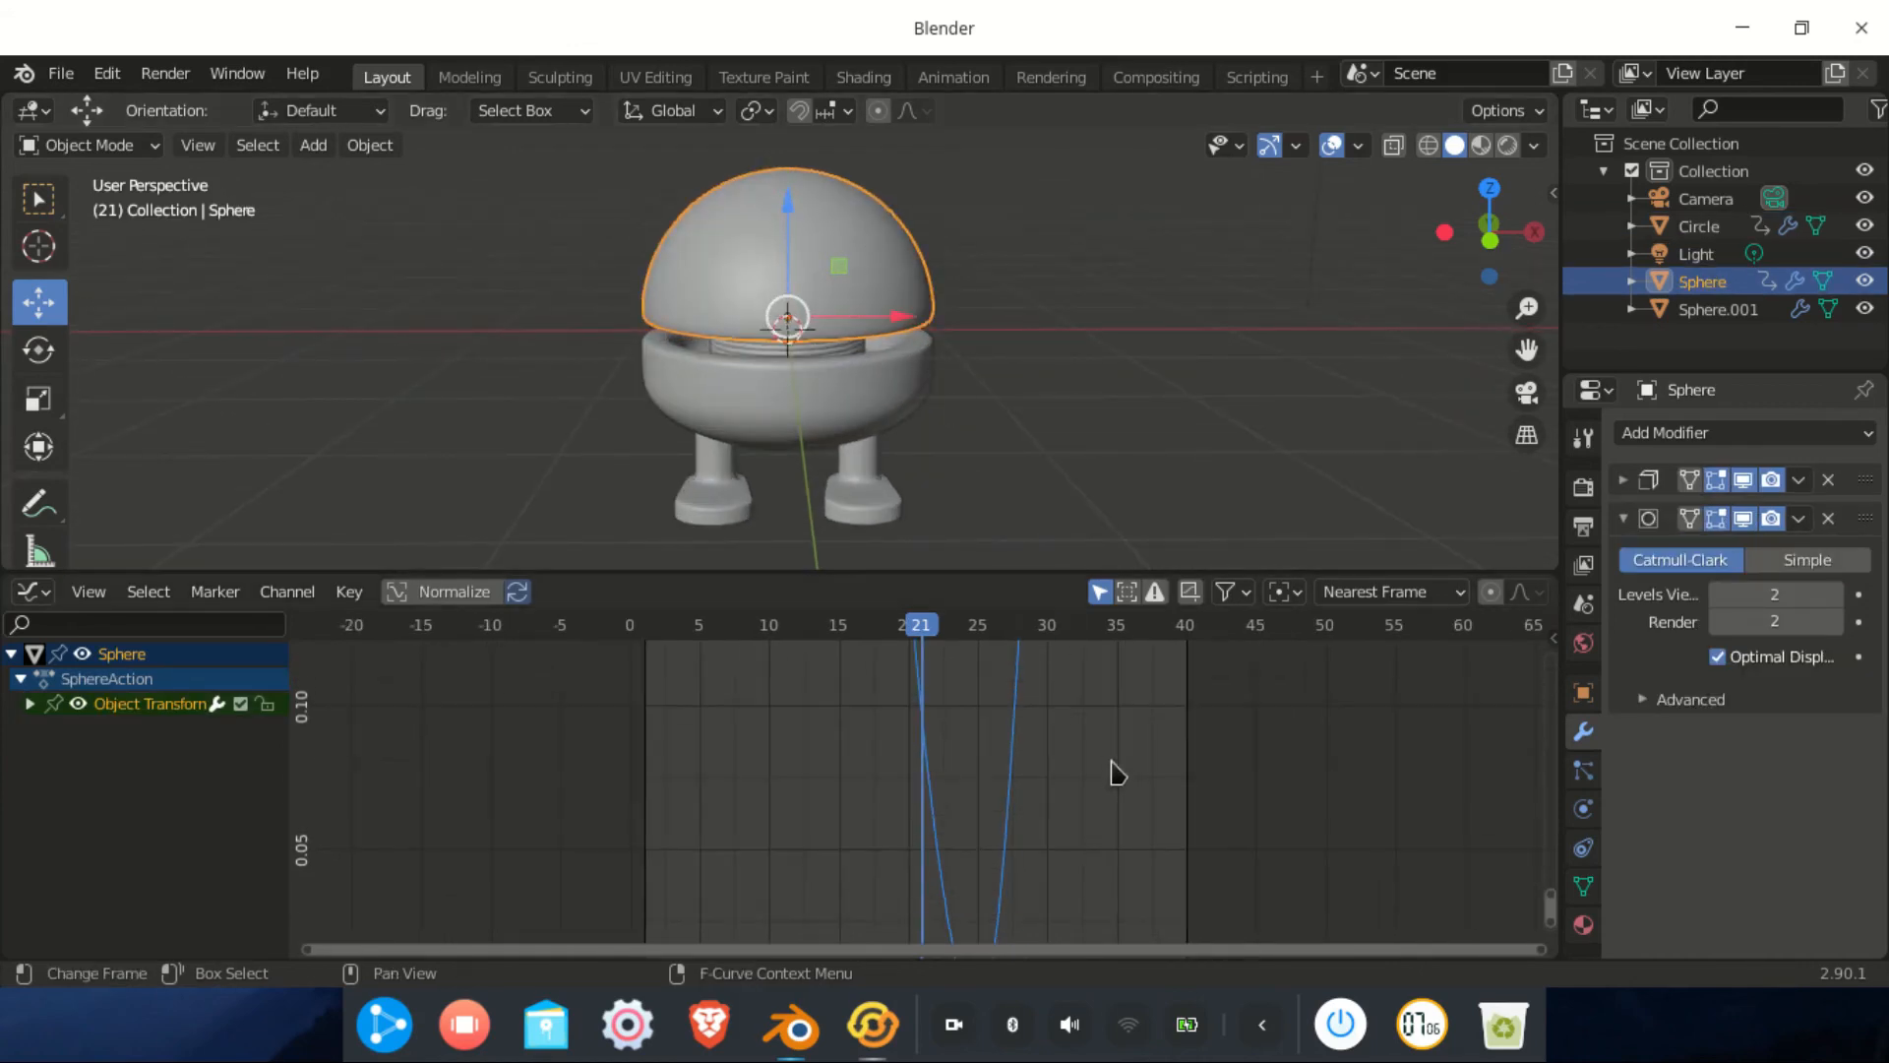
Pull the Sphere's frame-1 keyframe handle down so the head drops steeply after frame 1
{"action": "scroll", "coordinate": [1102, 763], "scroll_direction": "down", "scroll_amount": 6}
{"action": "scroll", "coordinate": [1030, 752], "scroll_direction": "up", "scroll_amount": 2}
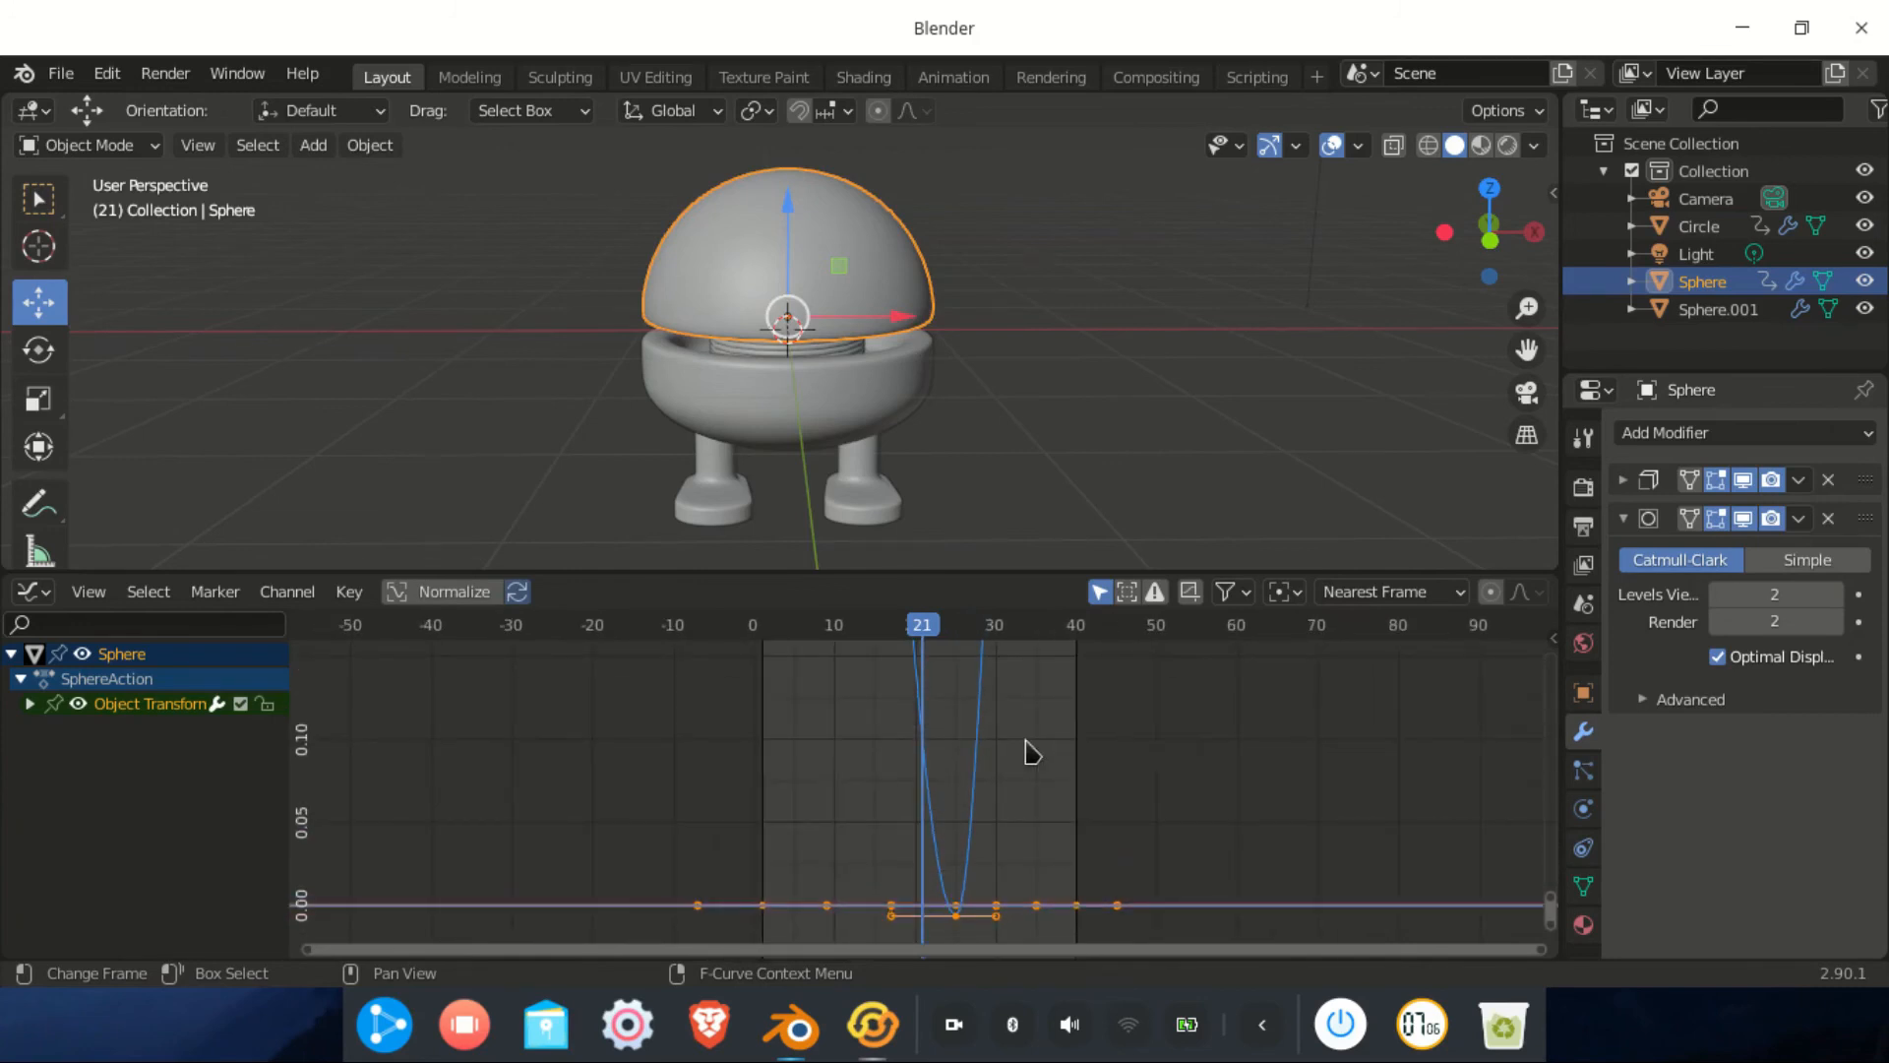
{"action": "key", "text": "Home"}
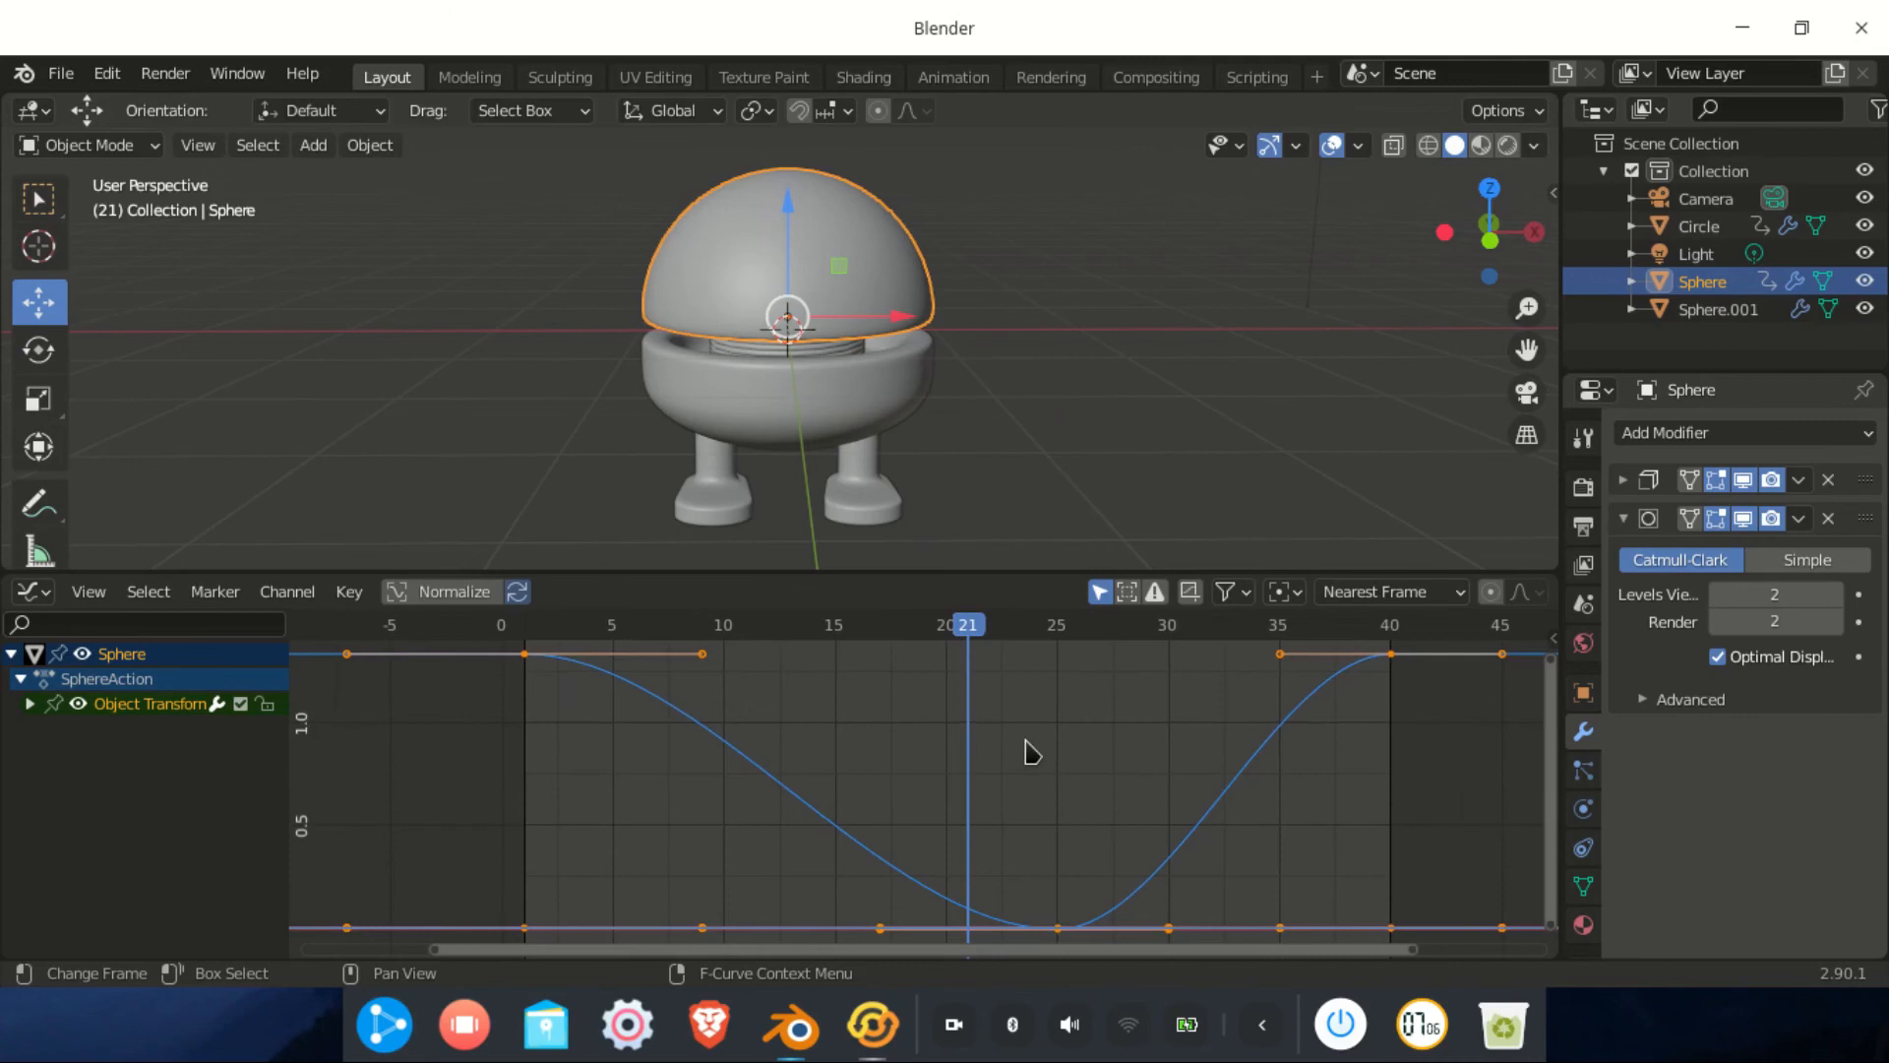
{"action": "left_click_drag", "start_coordinate": [524, 654], "coordinate": [534, 653]}
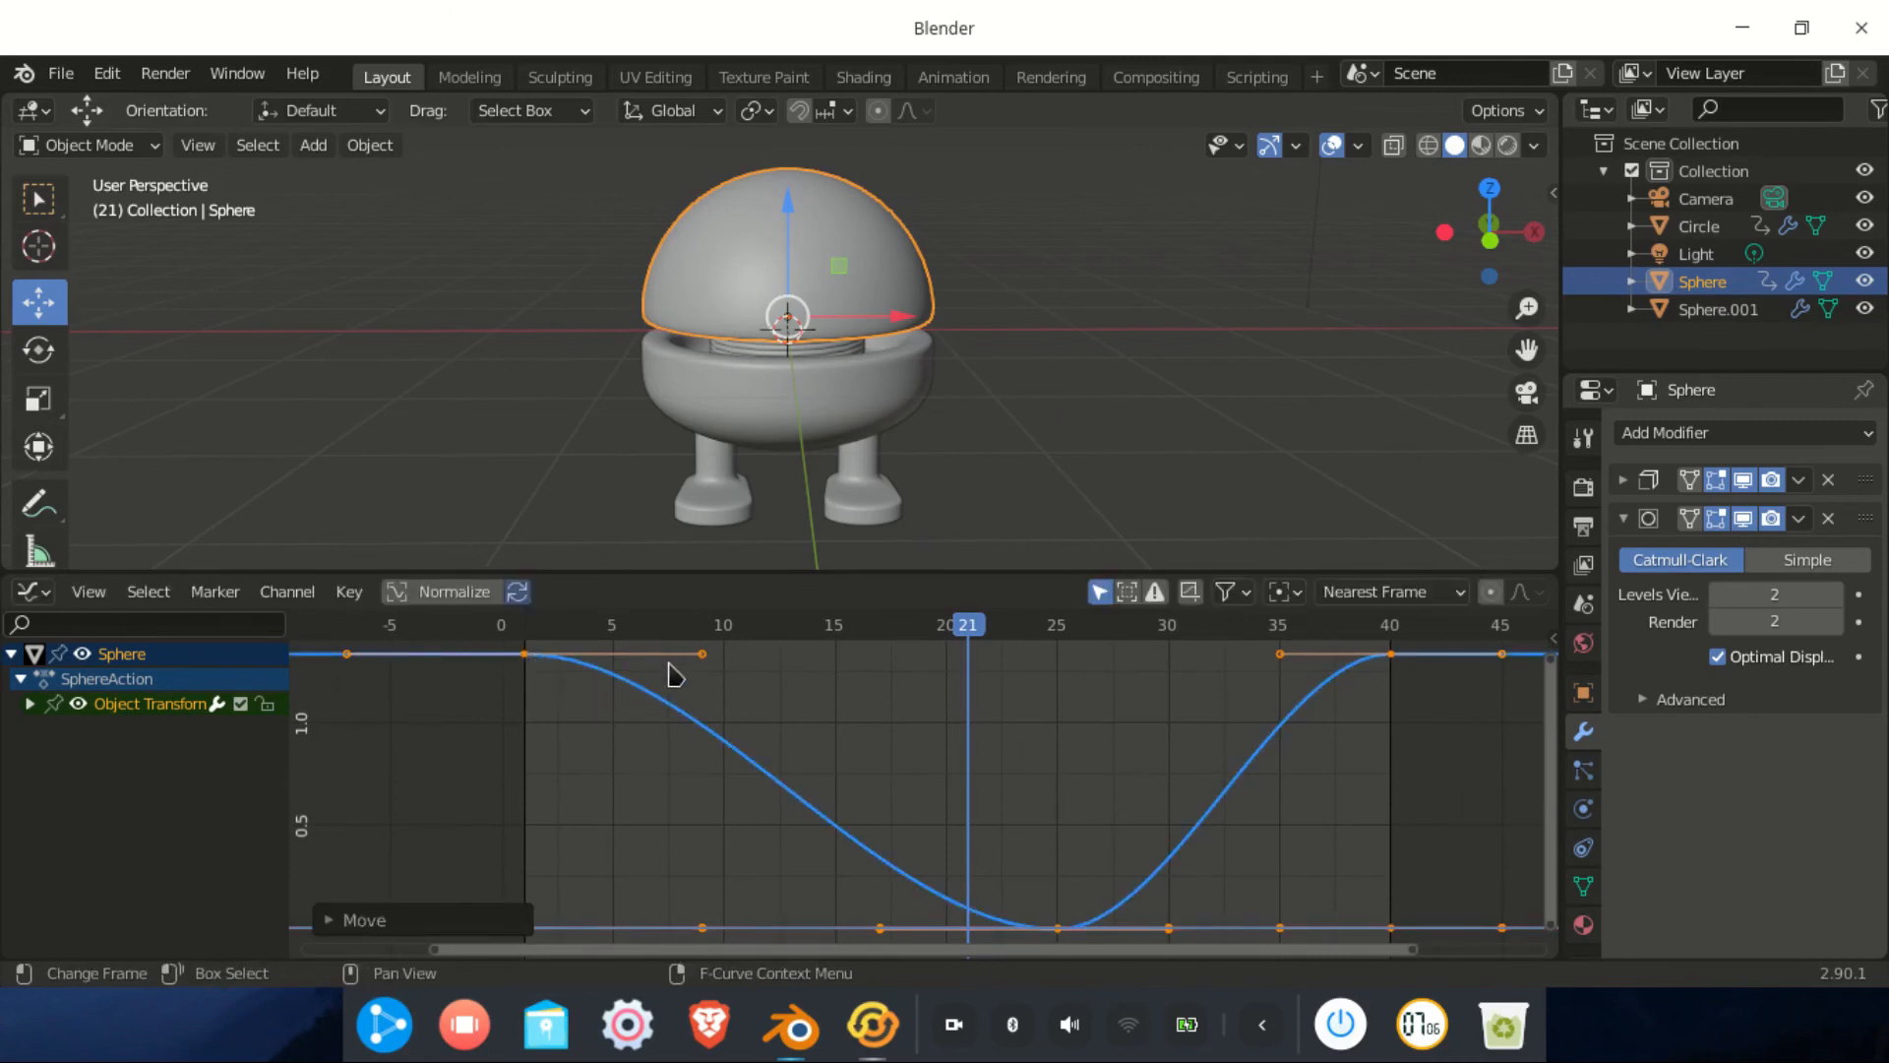
{"action": "left_click_drag", "start_coordinate": [701, 656], "coordinate": [706, 680]}
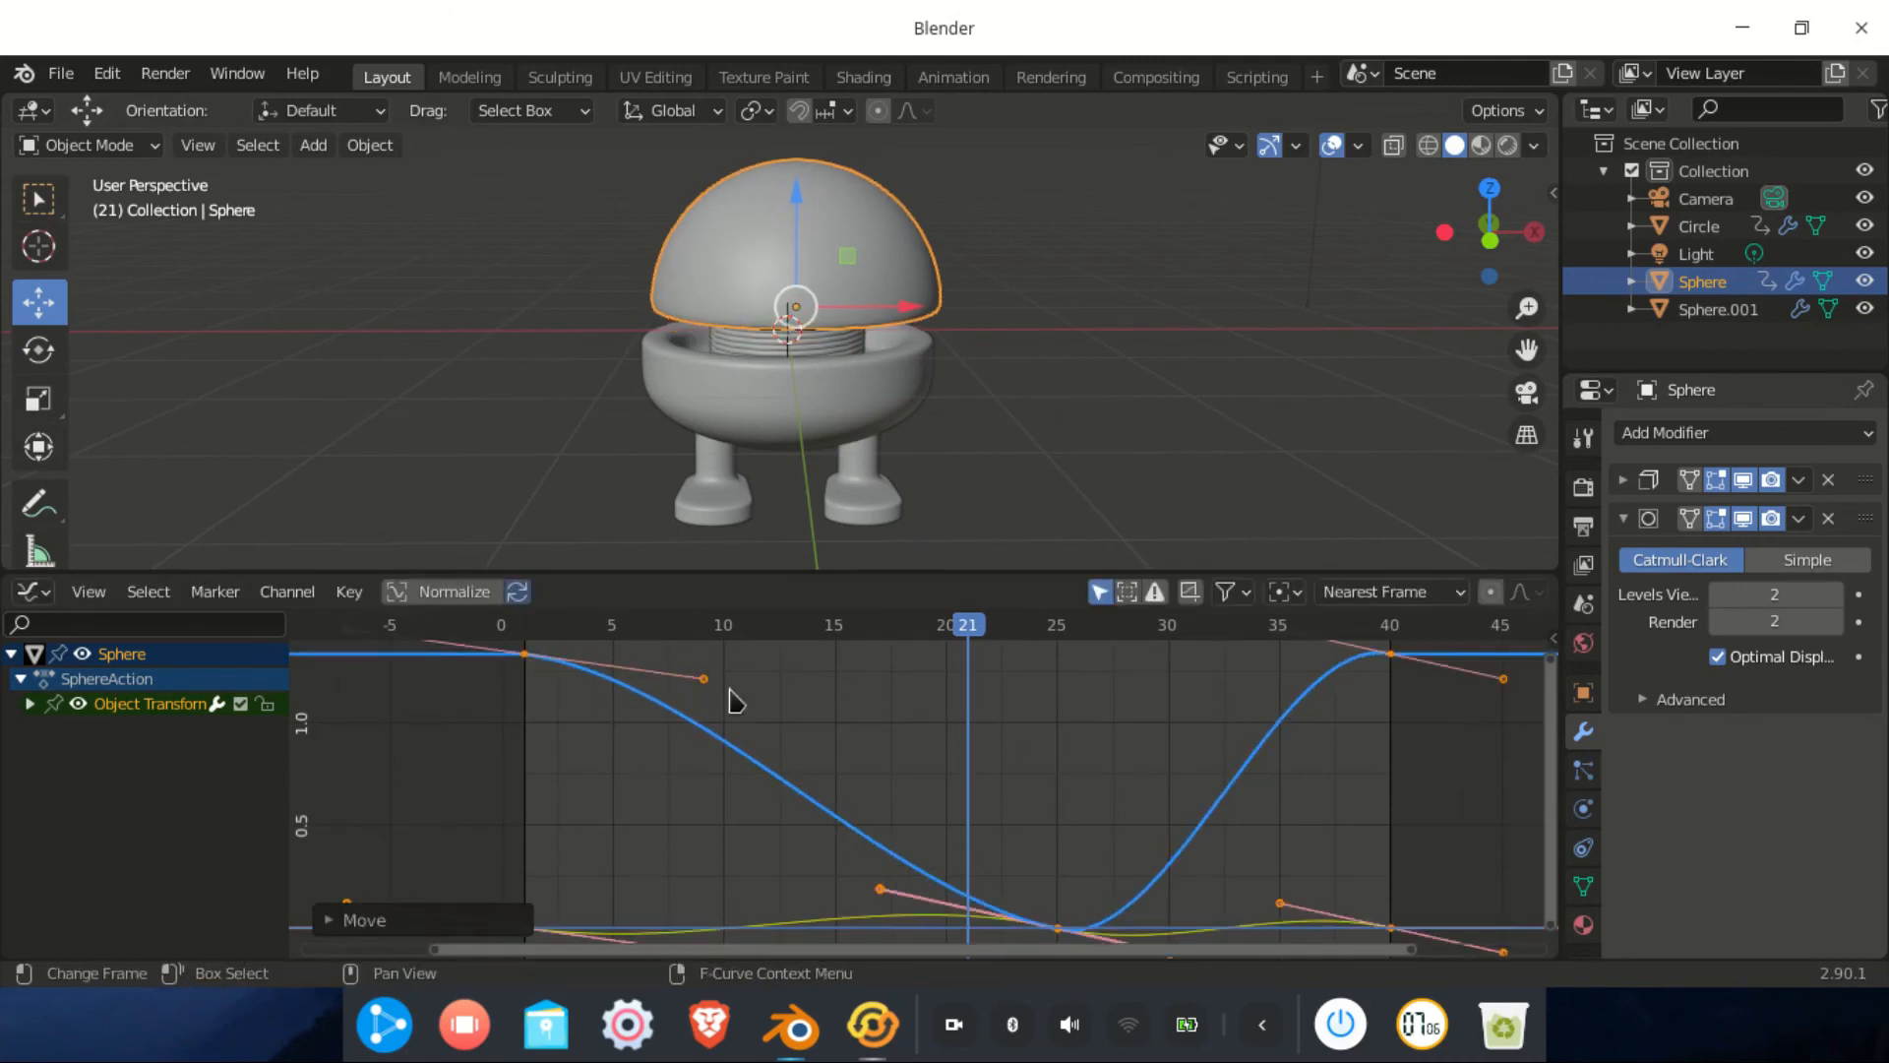
{"action": "key", "text": "ctrl+z"}
{"action": "left_click", "coordinate": [829, 715]}
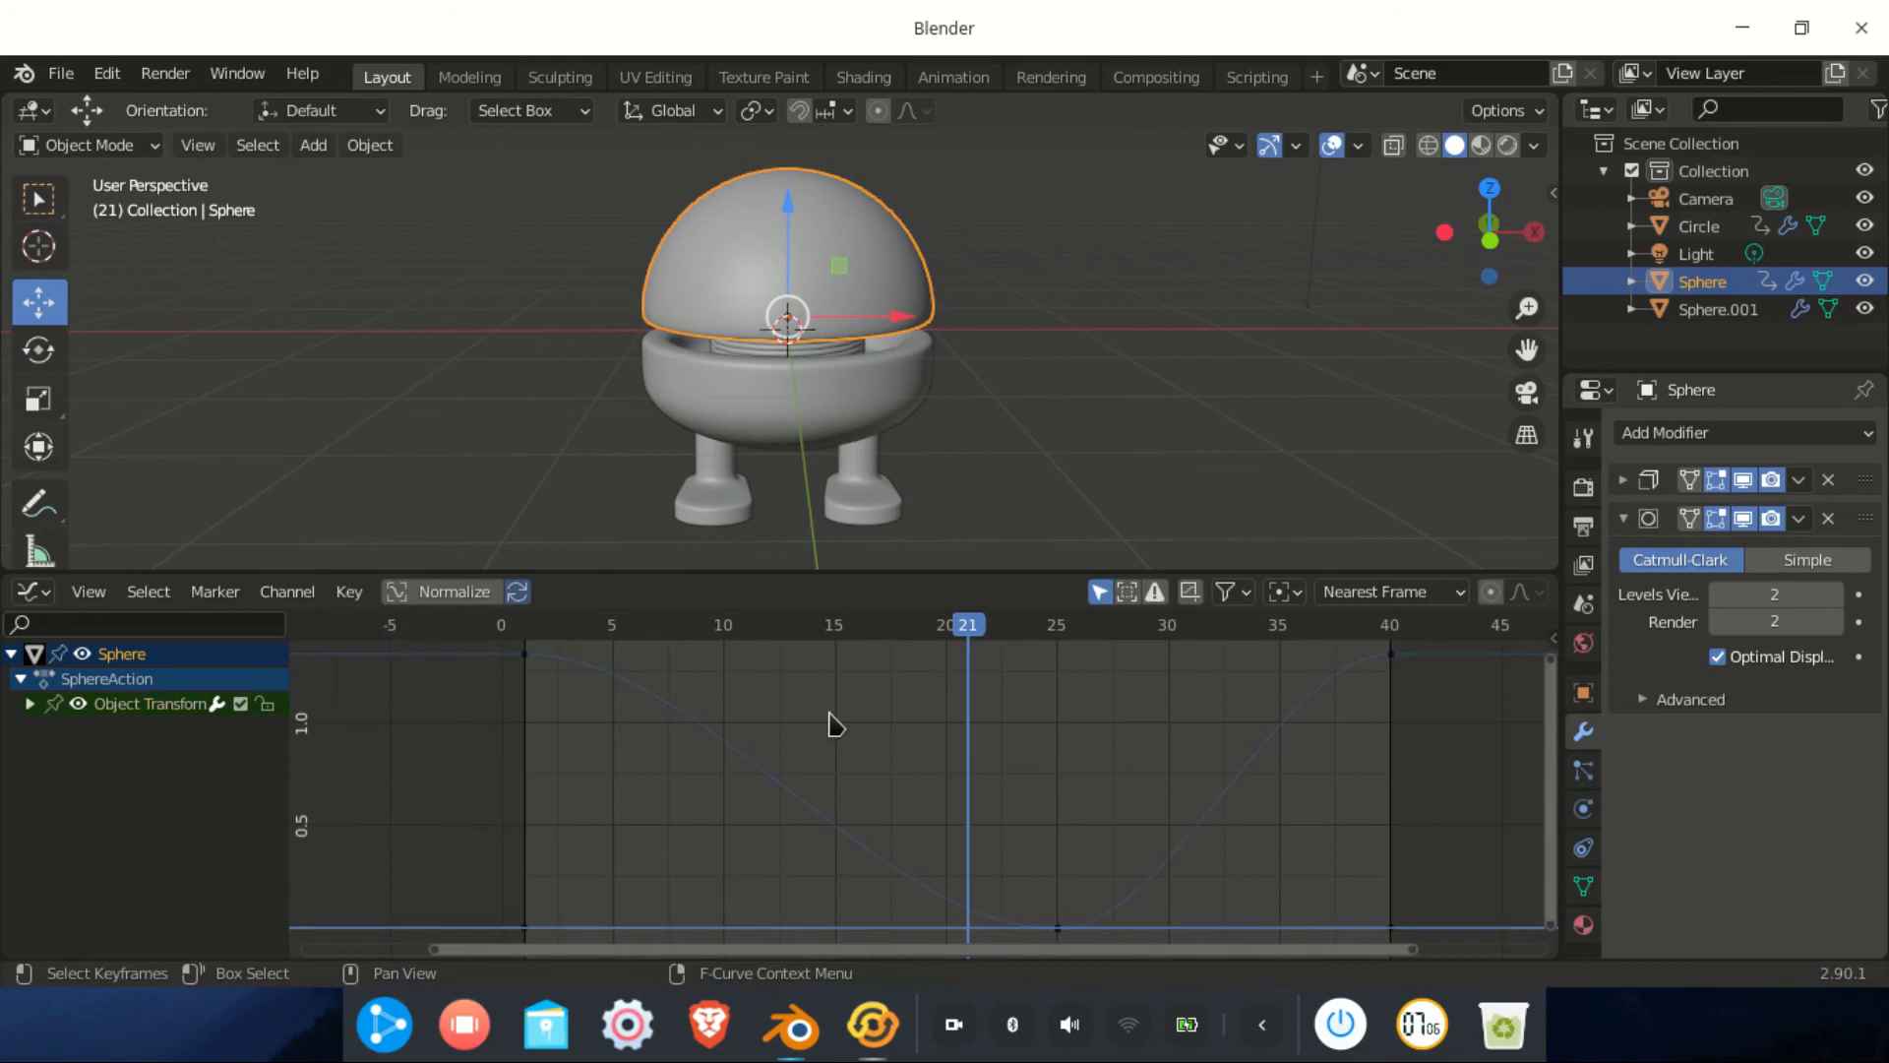
{"action": "left_click", "coordinate": [526, 655]}
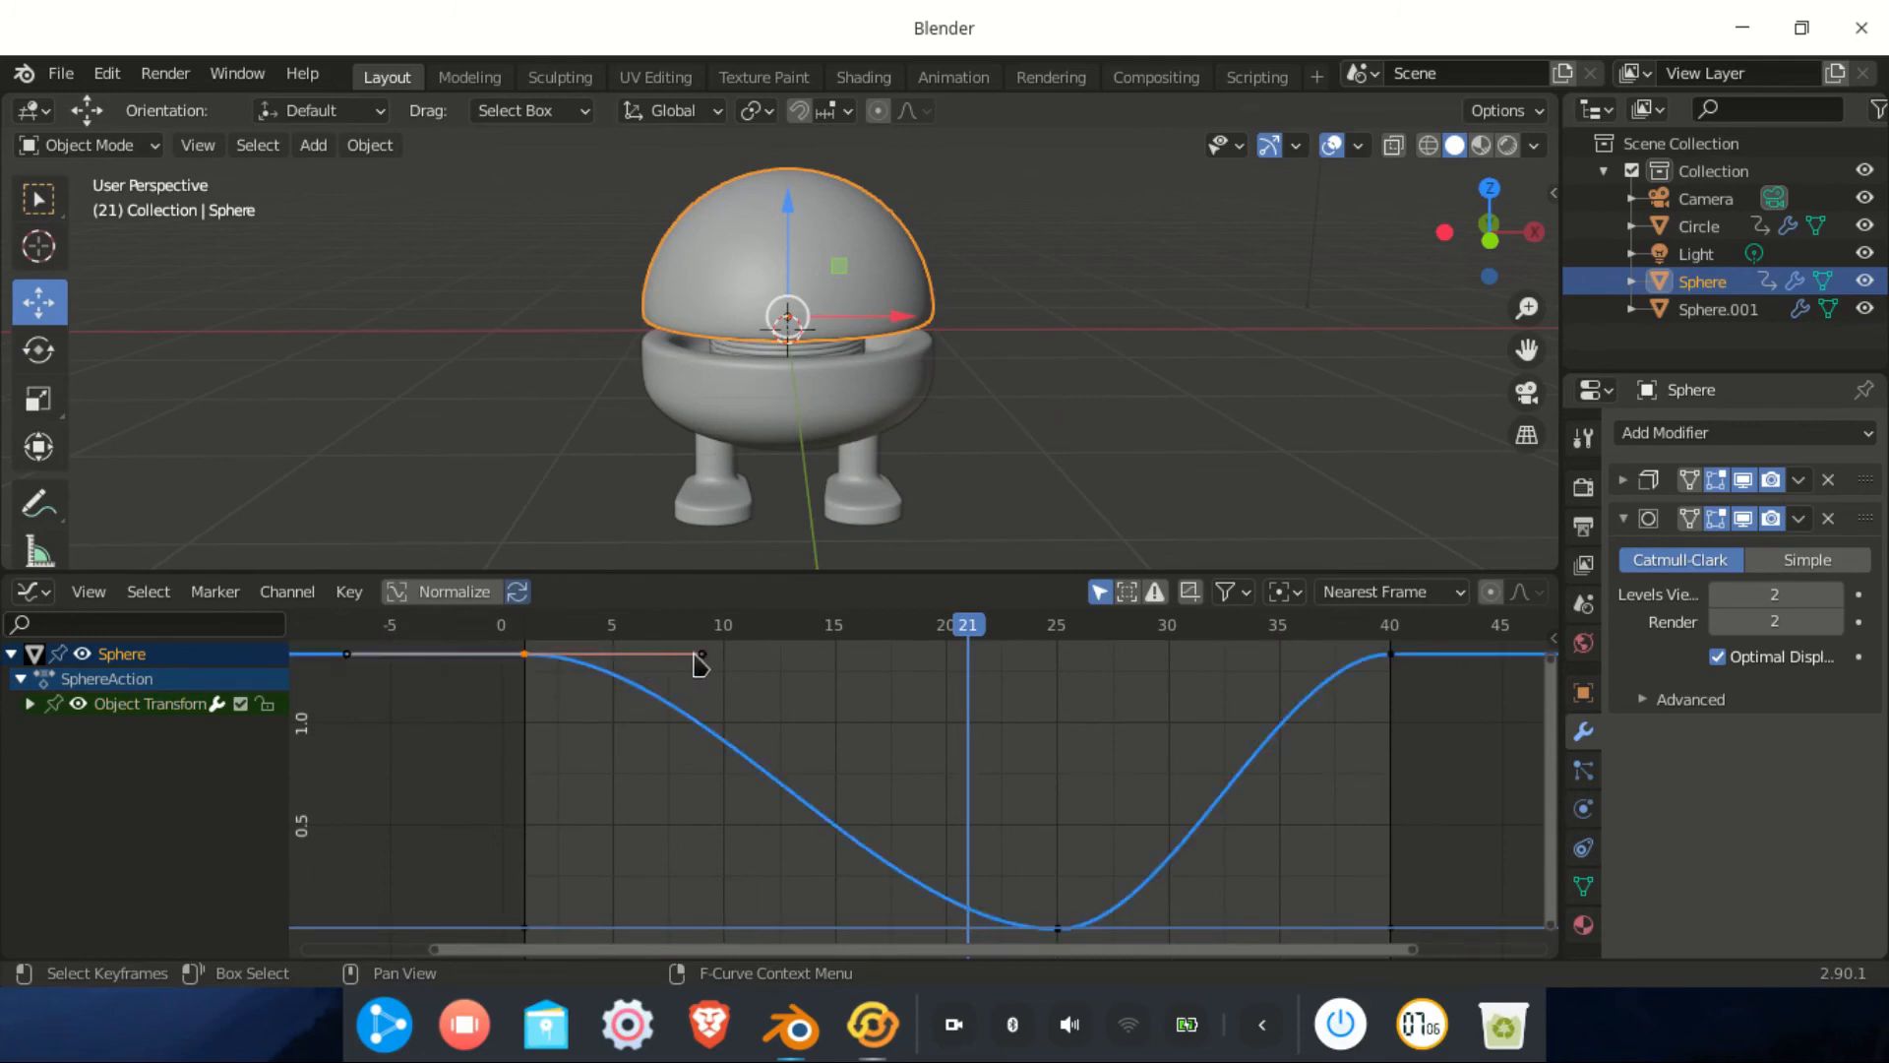
{"action": "left_click_drag", "start_coordinate": [710, 655], "coordinate": [695, 774]}
{"action": "left_click", "coordinate": [693, 776]}
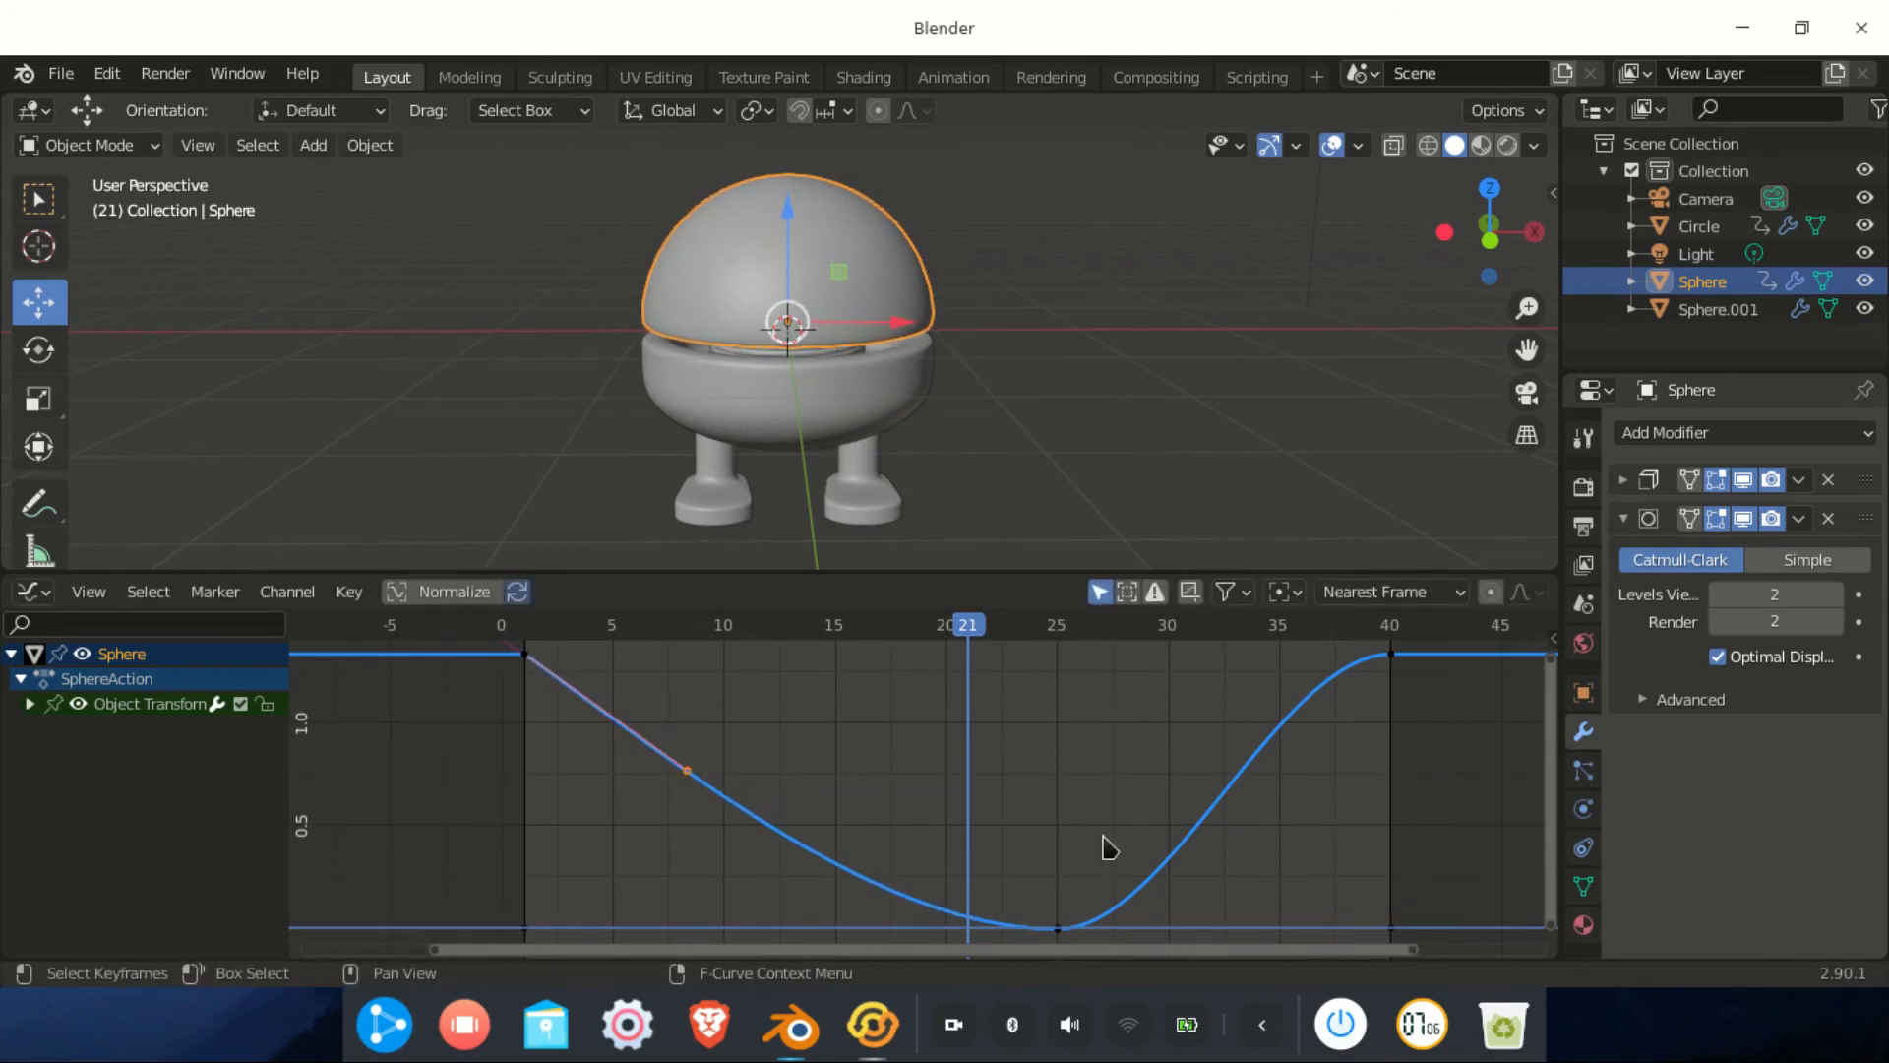
Scrub to preview the dome's motion and inspect the flat channel curves along the bottom
{"action": "left_click_drag", "start_coordinate": [954, 657], "coordinate": [1146, 866]}
{"action": "left_click", "coordinate": [1055, 928]}
{"action": "left_click", "coordinate": [1055, 929]}
{"action": "left_click", "coordinate": [1053, 917]}
{"action": "scroll", "coordinate": [977, 813], "scroll_direction": "down", "scroll_amount": 4}
{"action": "middle_click_drag", "start_coordinate": [949, 767], "coordinate": [913, 783]}
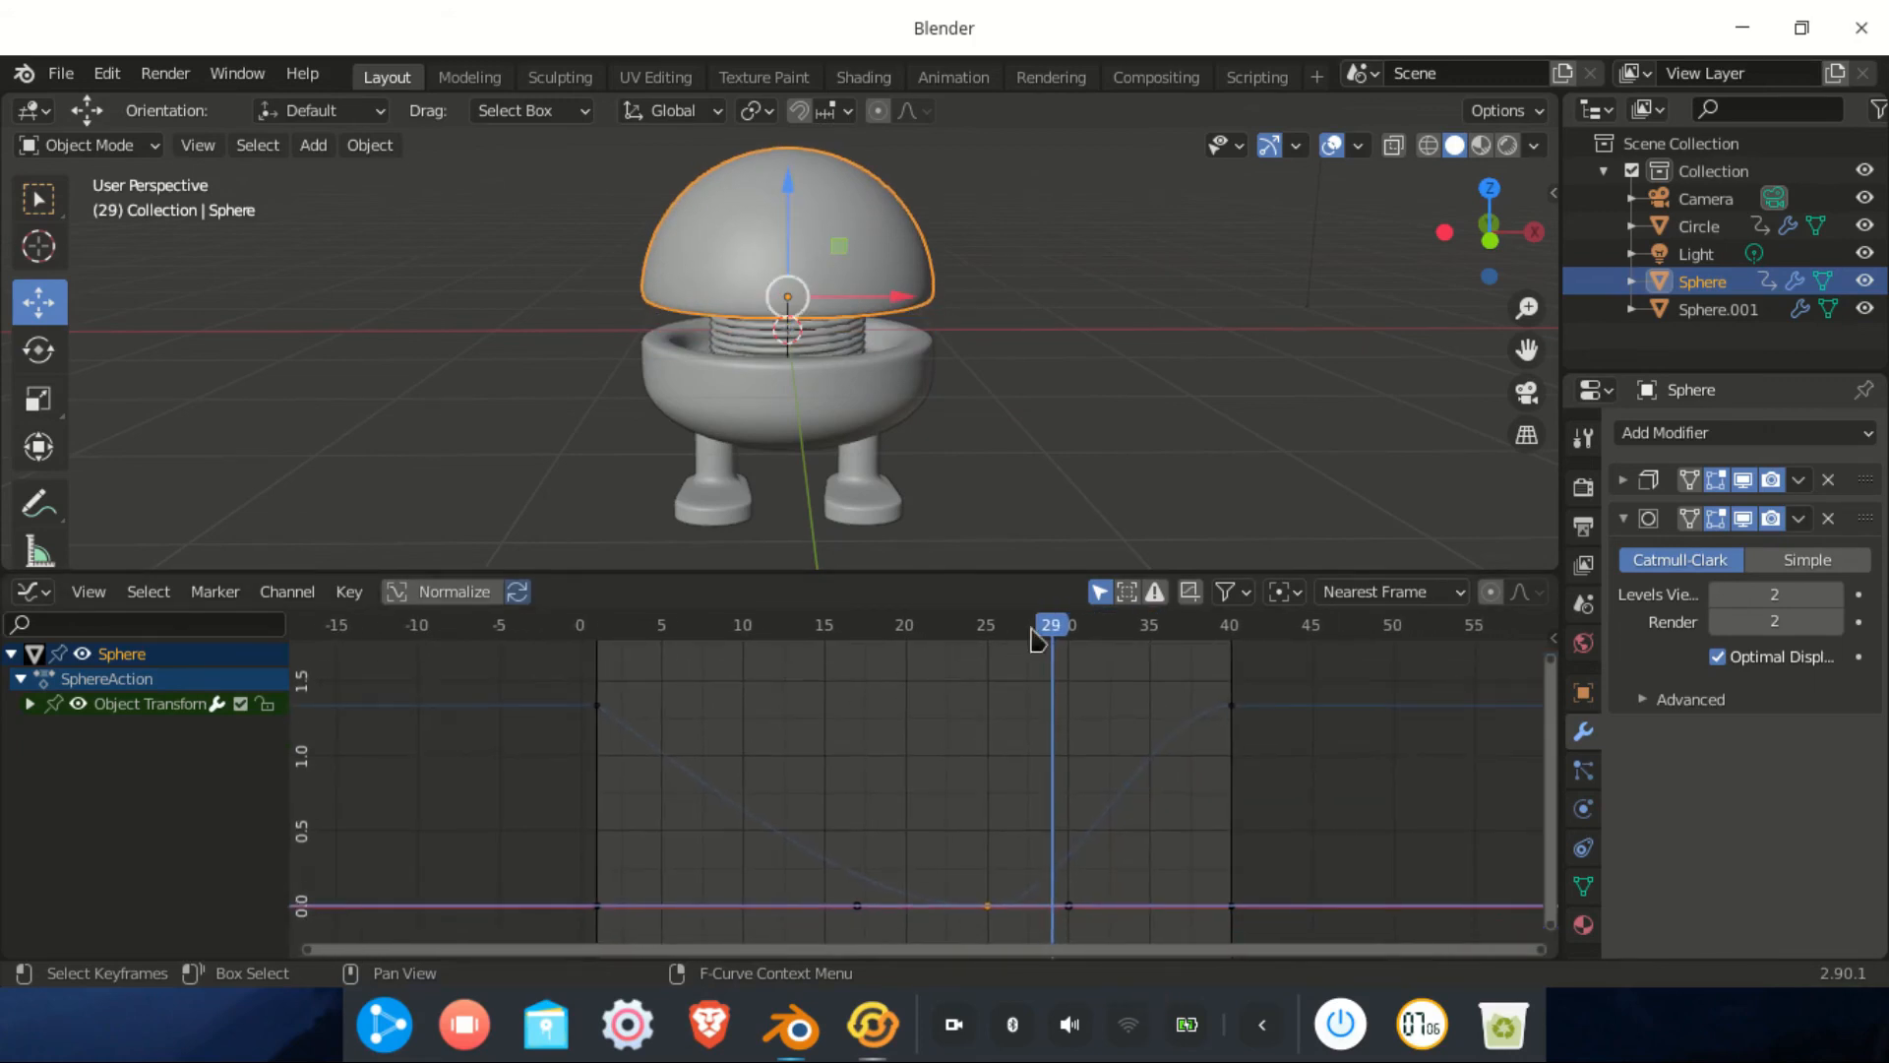
Play the animation, watching the character from a lower orbit angle, then stop it
{"action": "key", "text": "space"}
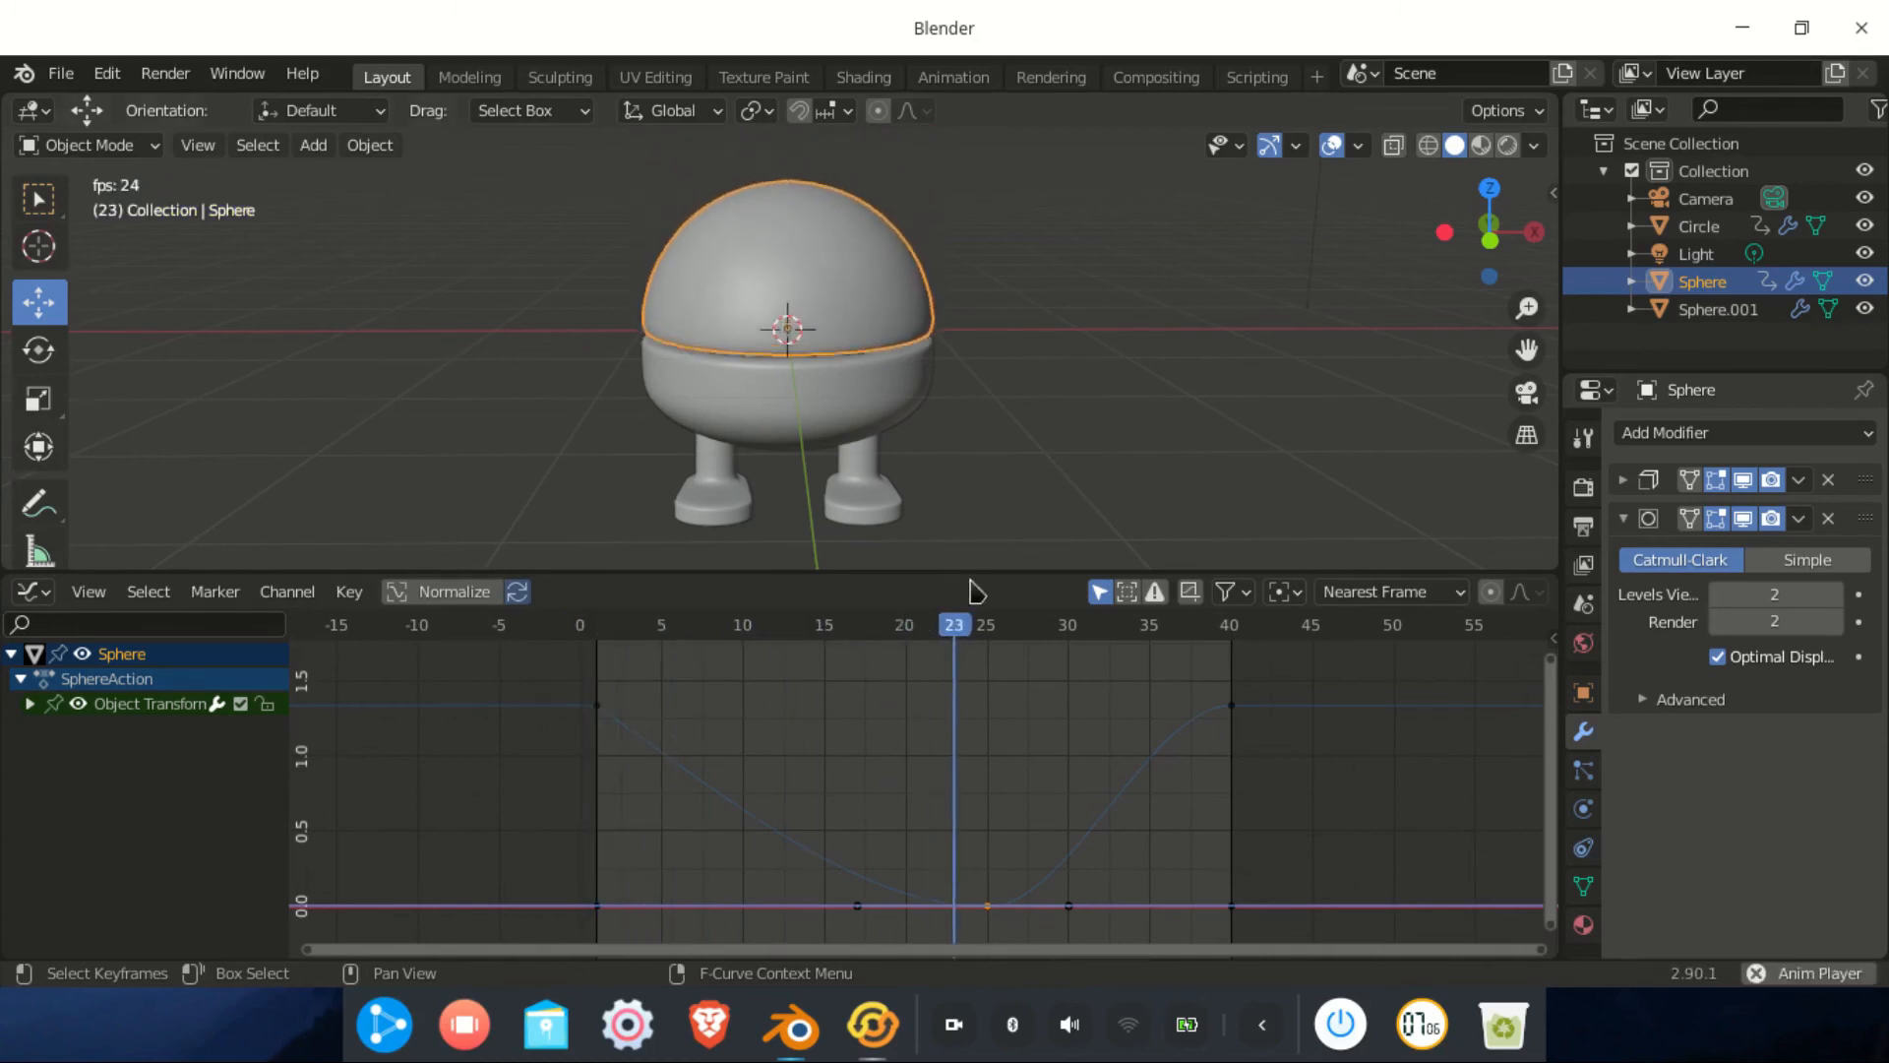
{"action": "scroll", "coordinate": [948, 456], "scroll_direction": "down", "scroll_amount": 3}
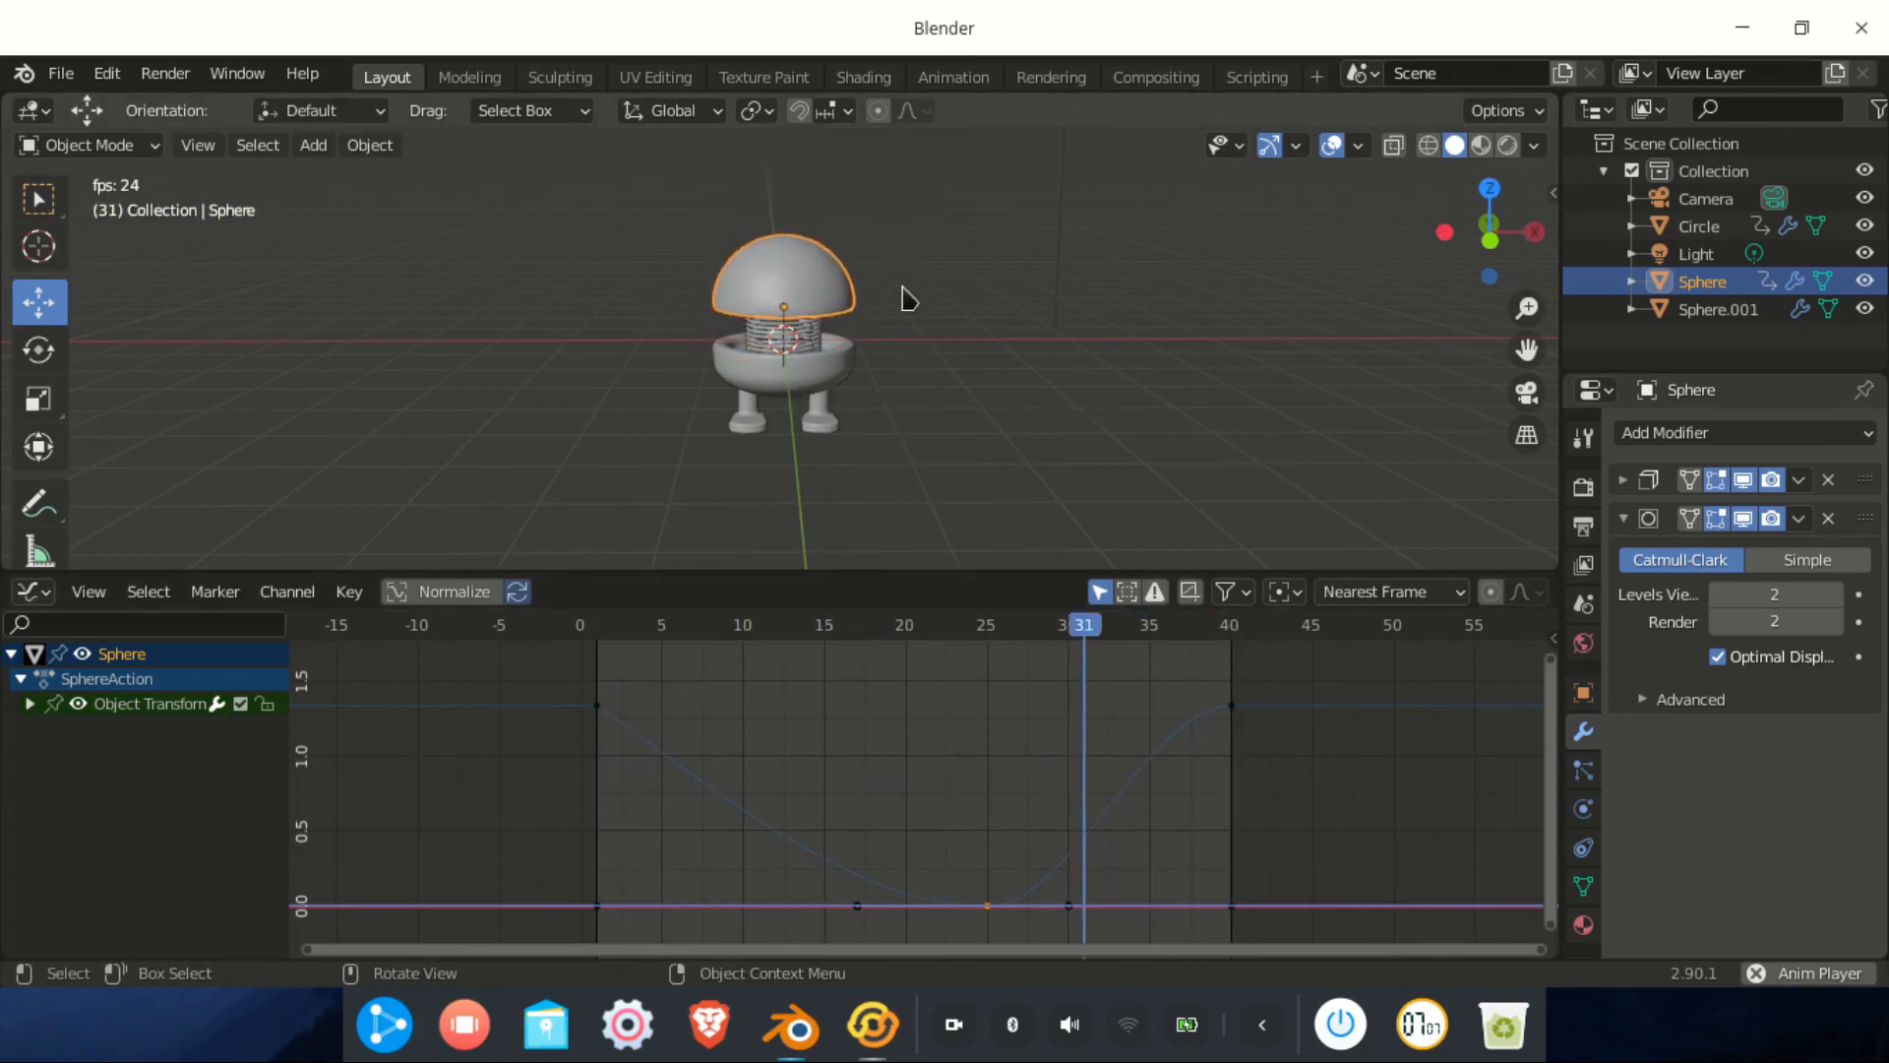
{"action": "middle_click_drag", "start_coordinate": [919, 369], "coordinate": [937, 495]}
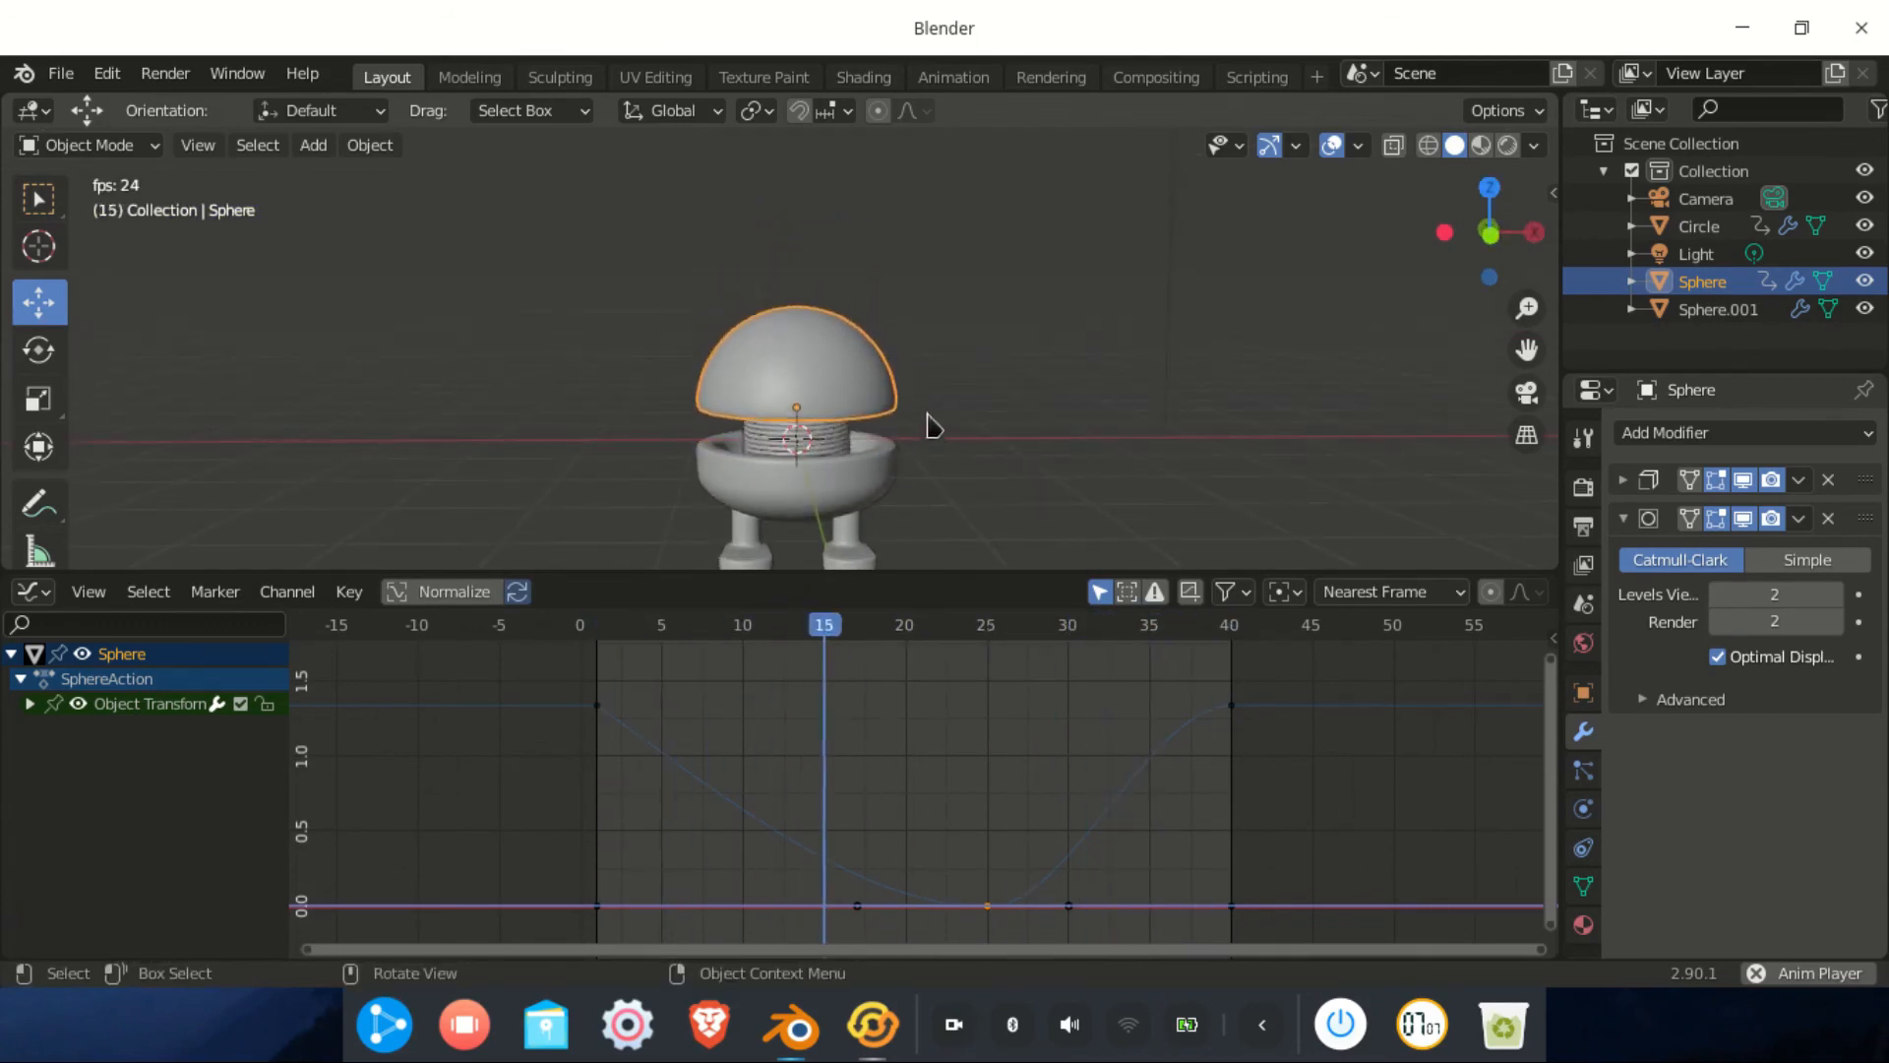
{"action": "key", "text": "space"}
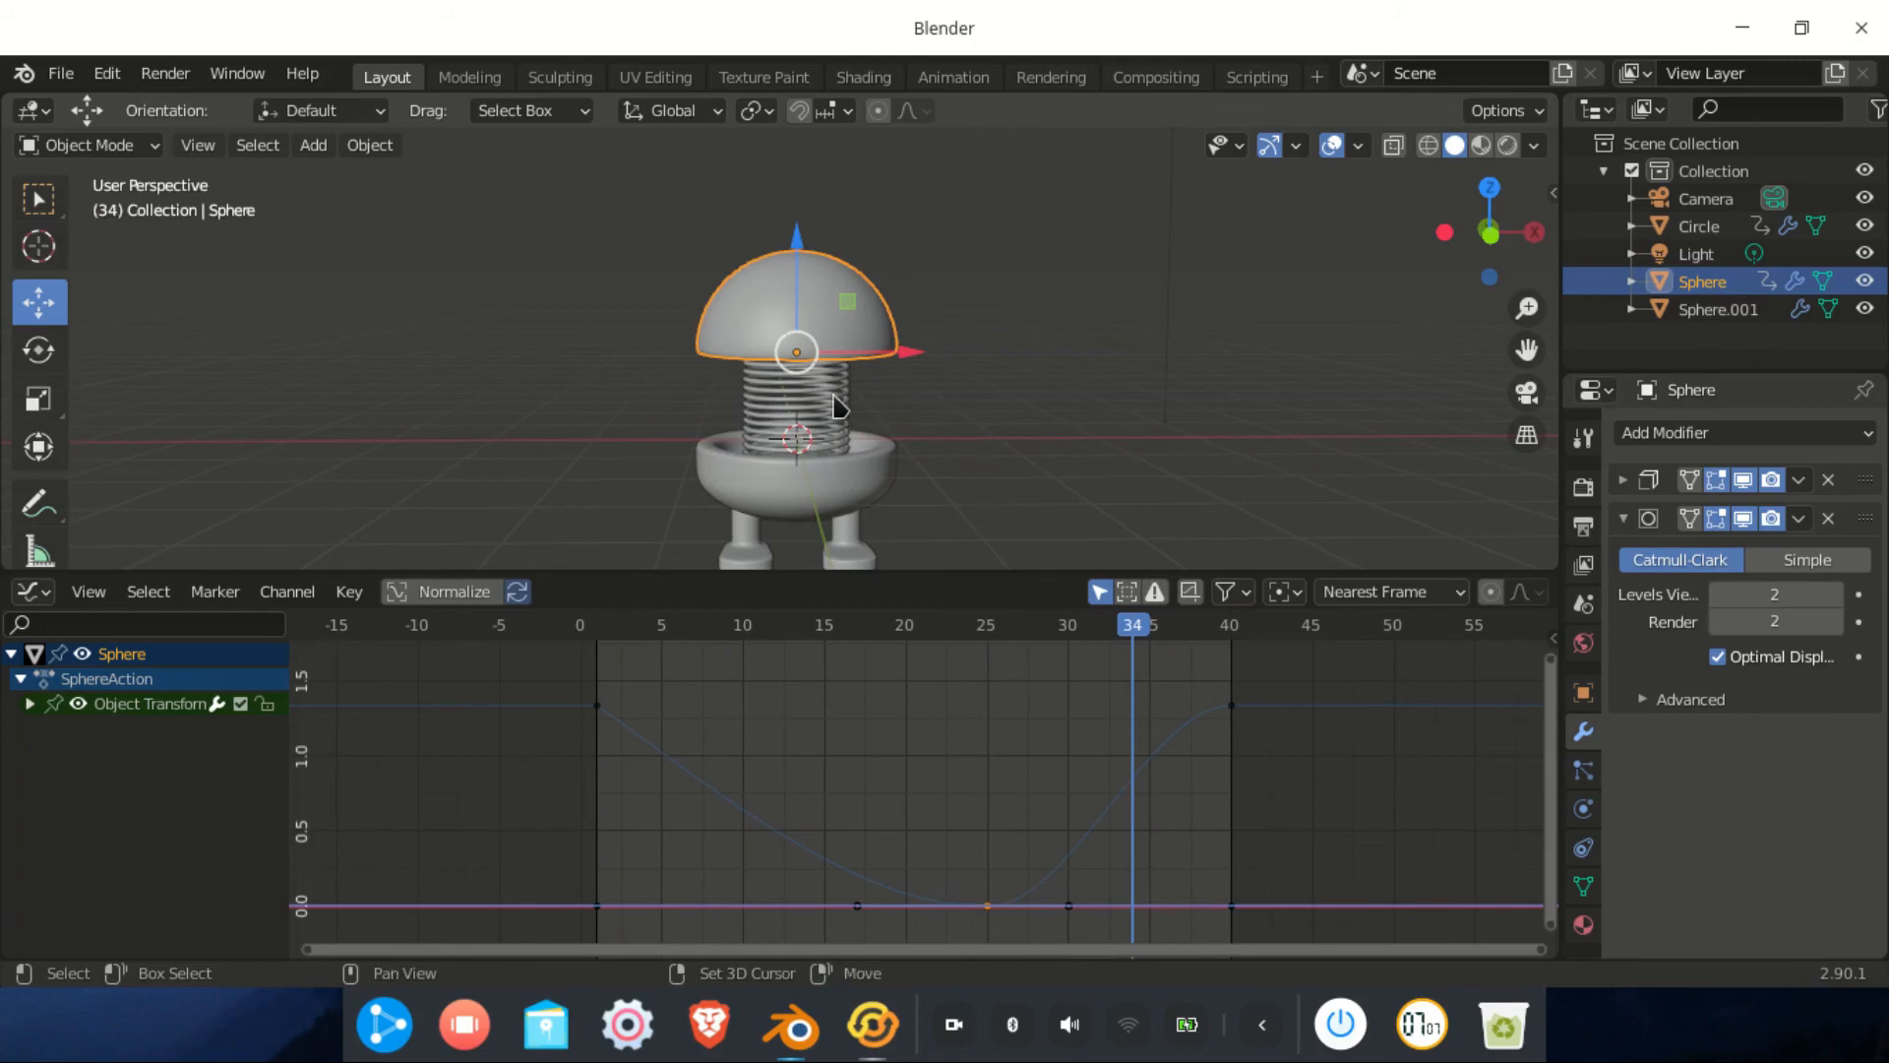
Set Bounce interpolation on the head's keyframes from the lowest point onward
{"action": "scroll", "coordinate": [1185, 758], "scroll_direction": "down", "scroll_amount": 1}
{"action": "left_click_drag", "start_coordinate": [935, 662], "coordinate": [1213, 937]}
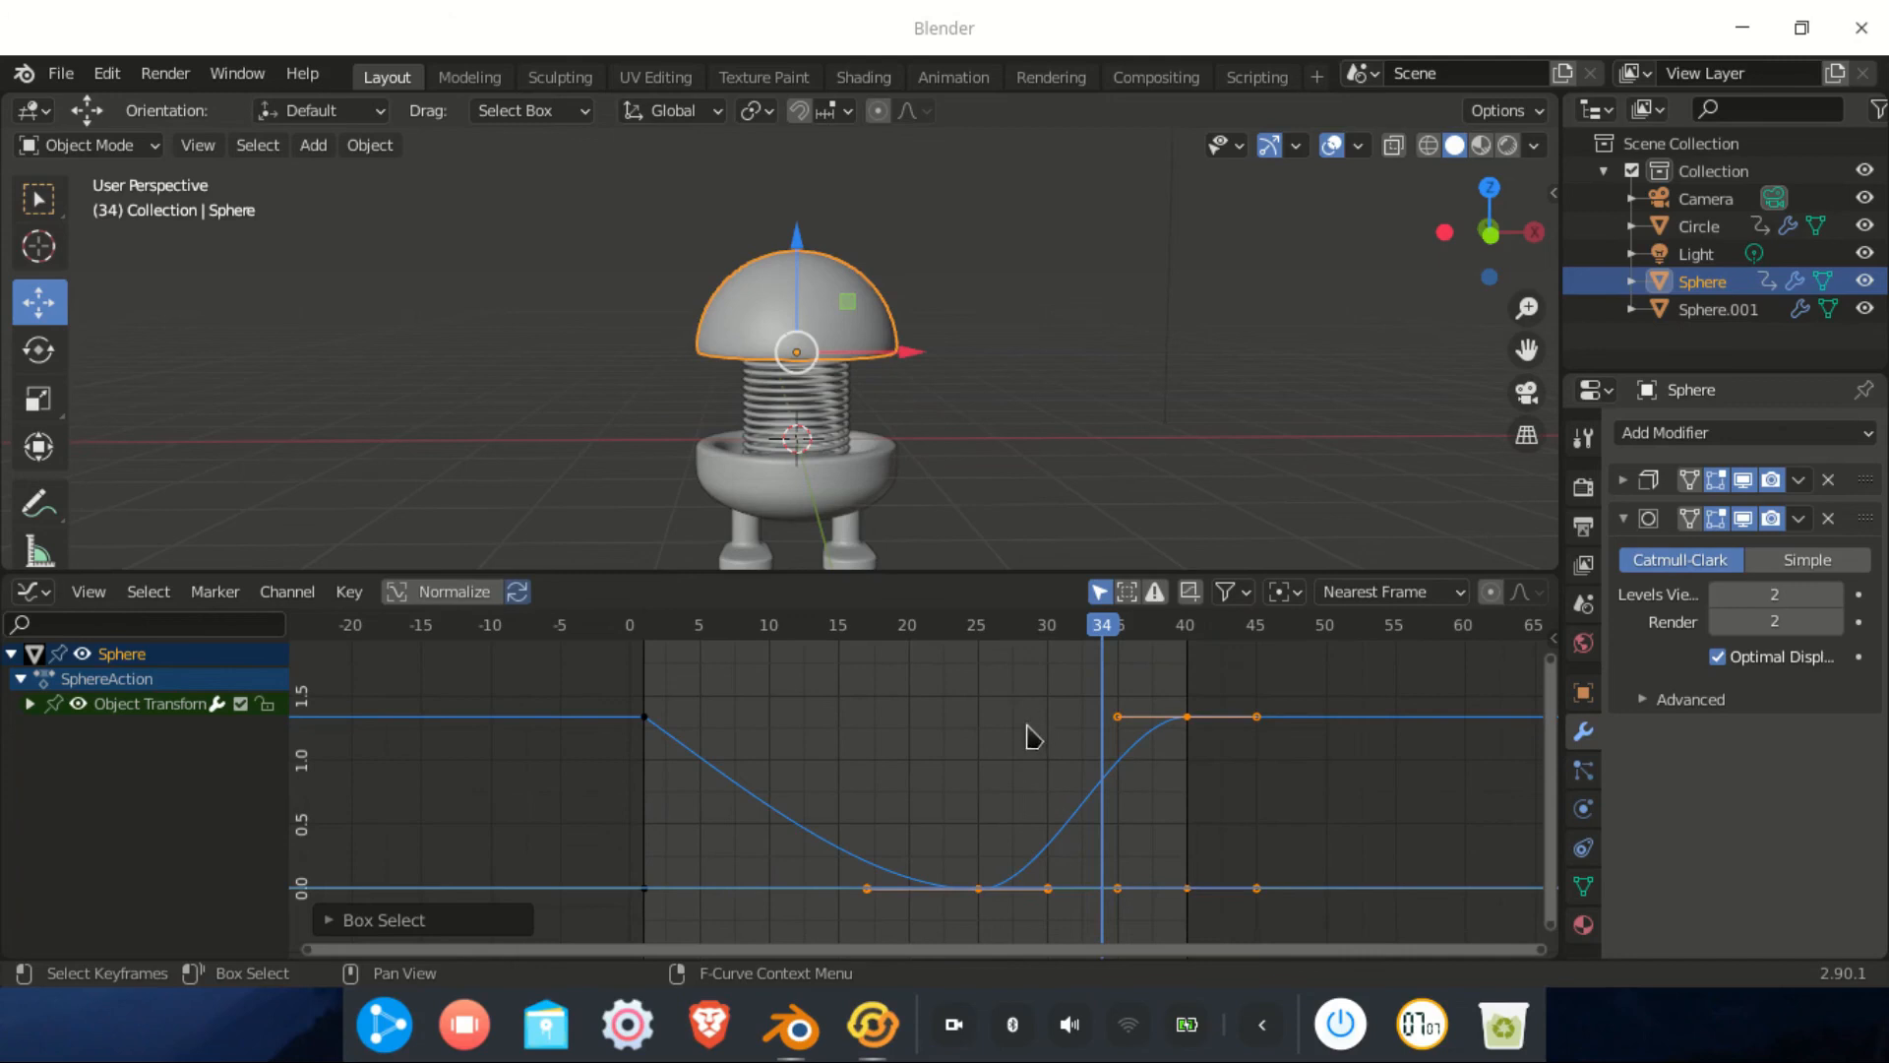
{"action": "key", "text": "t"}
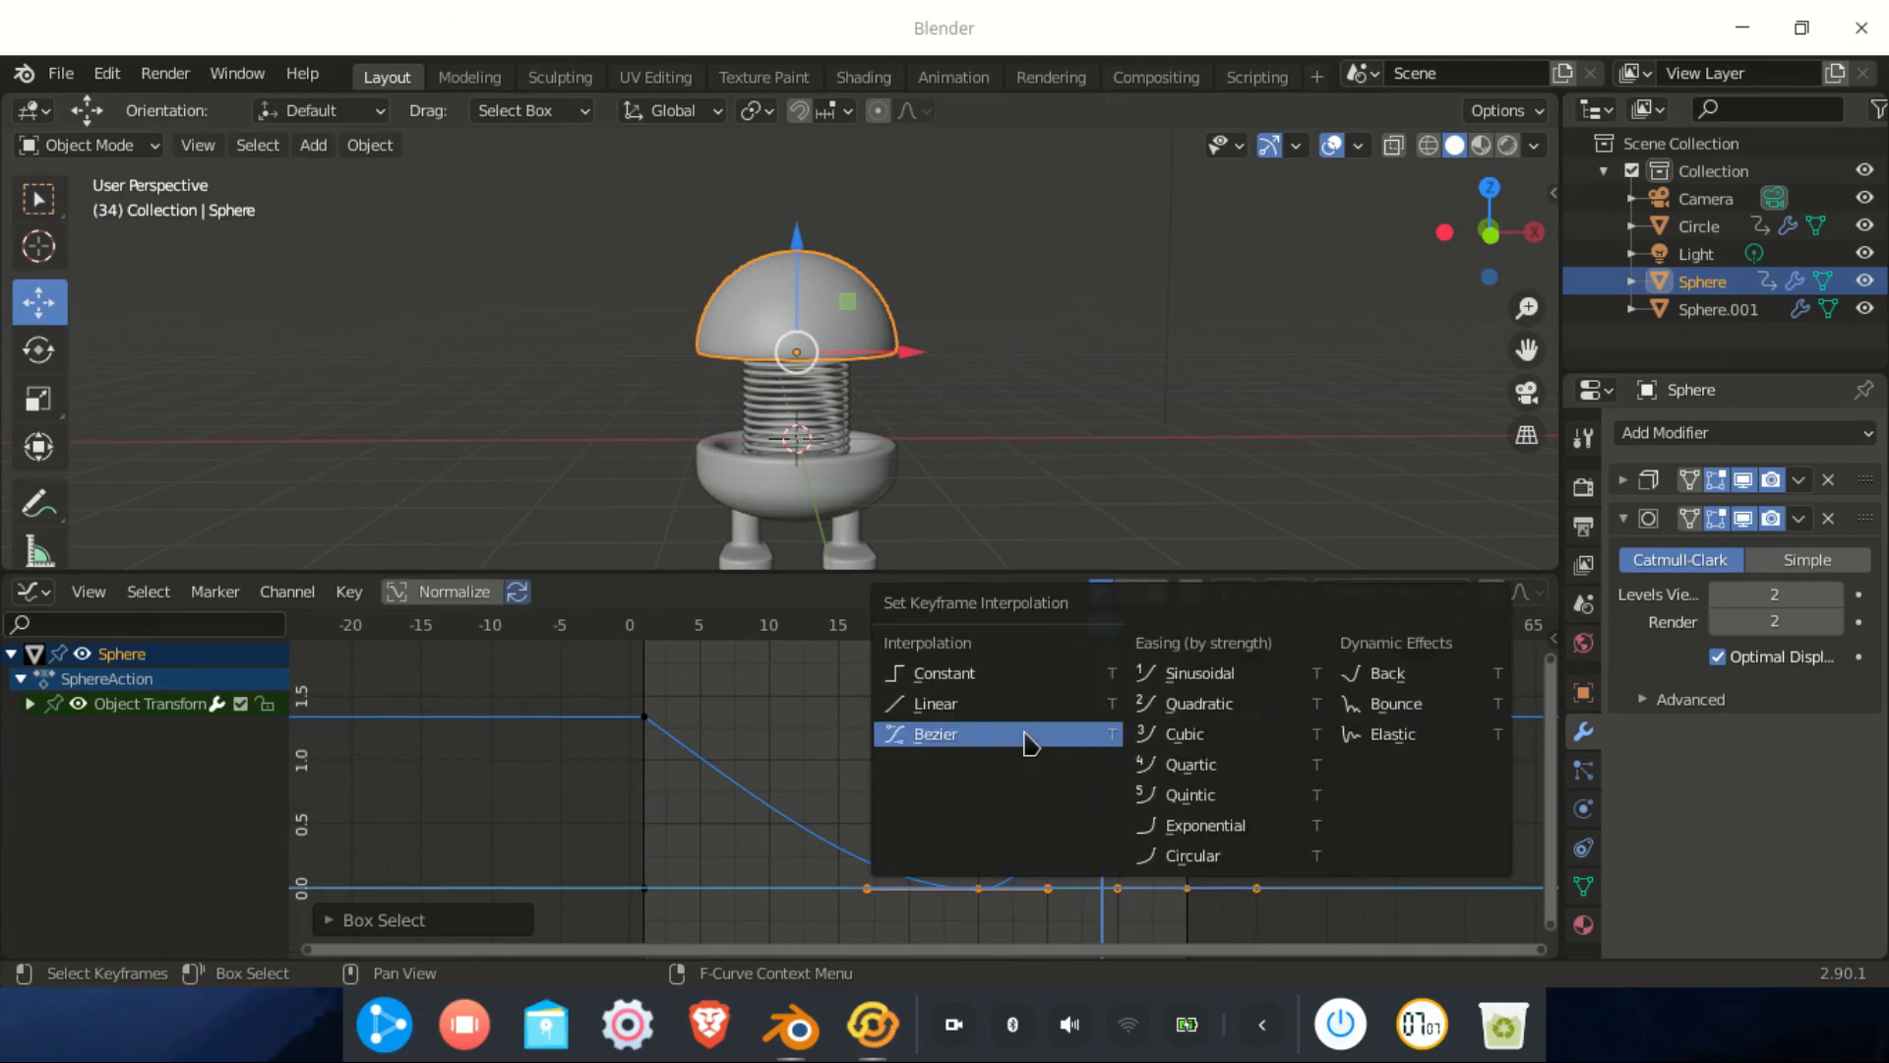
{"action": "left_click", "coordinate": [1417, 703]}
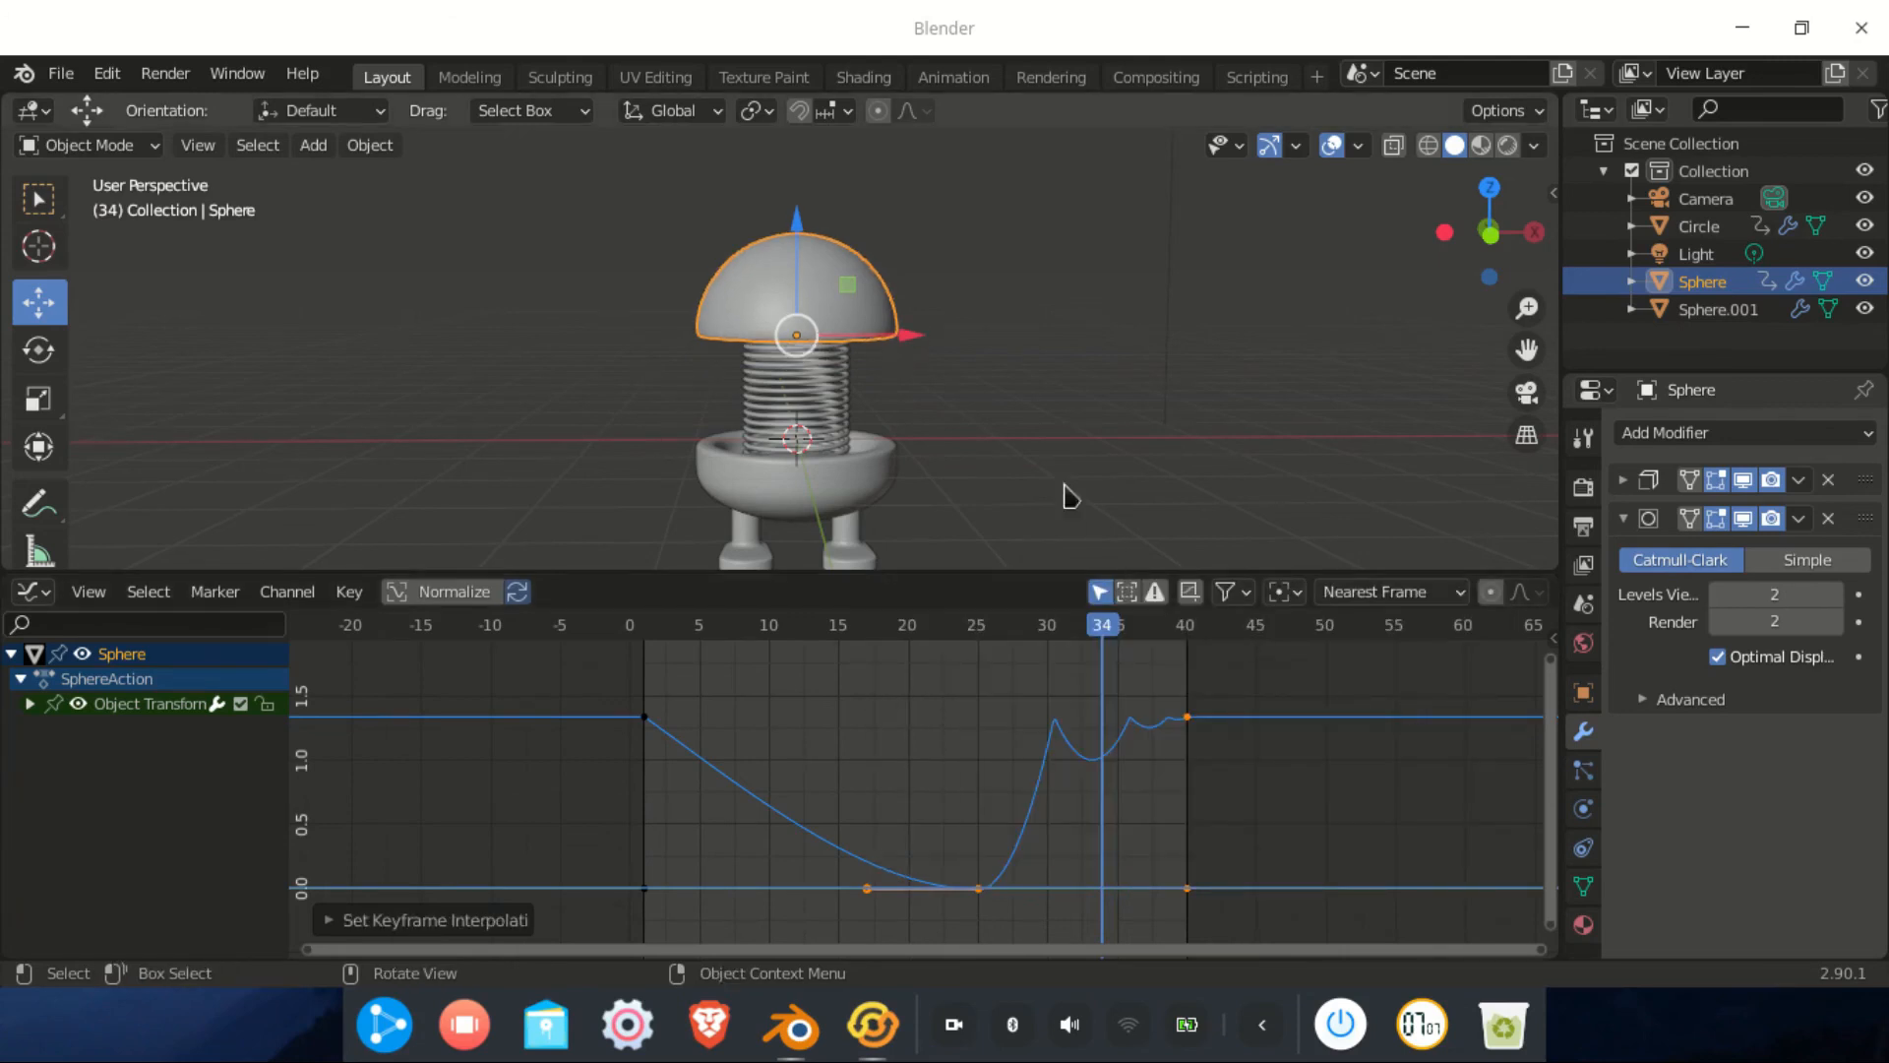
{"action": "left_click", "coordinate": [817, 411]}
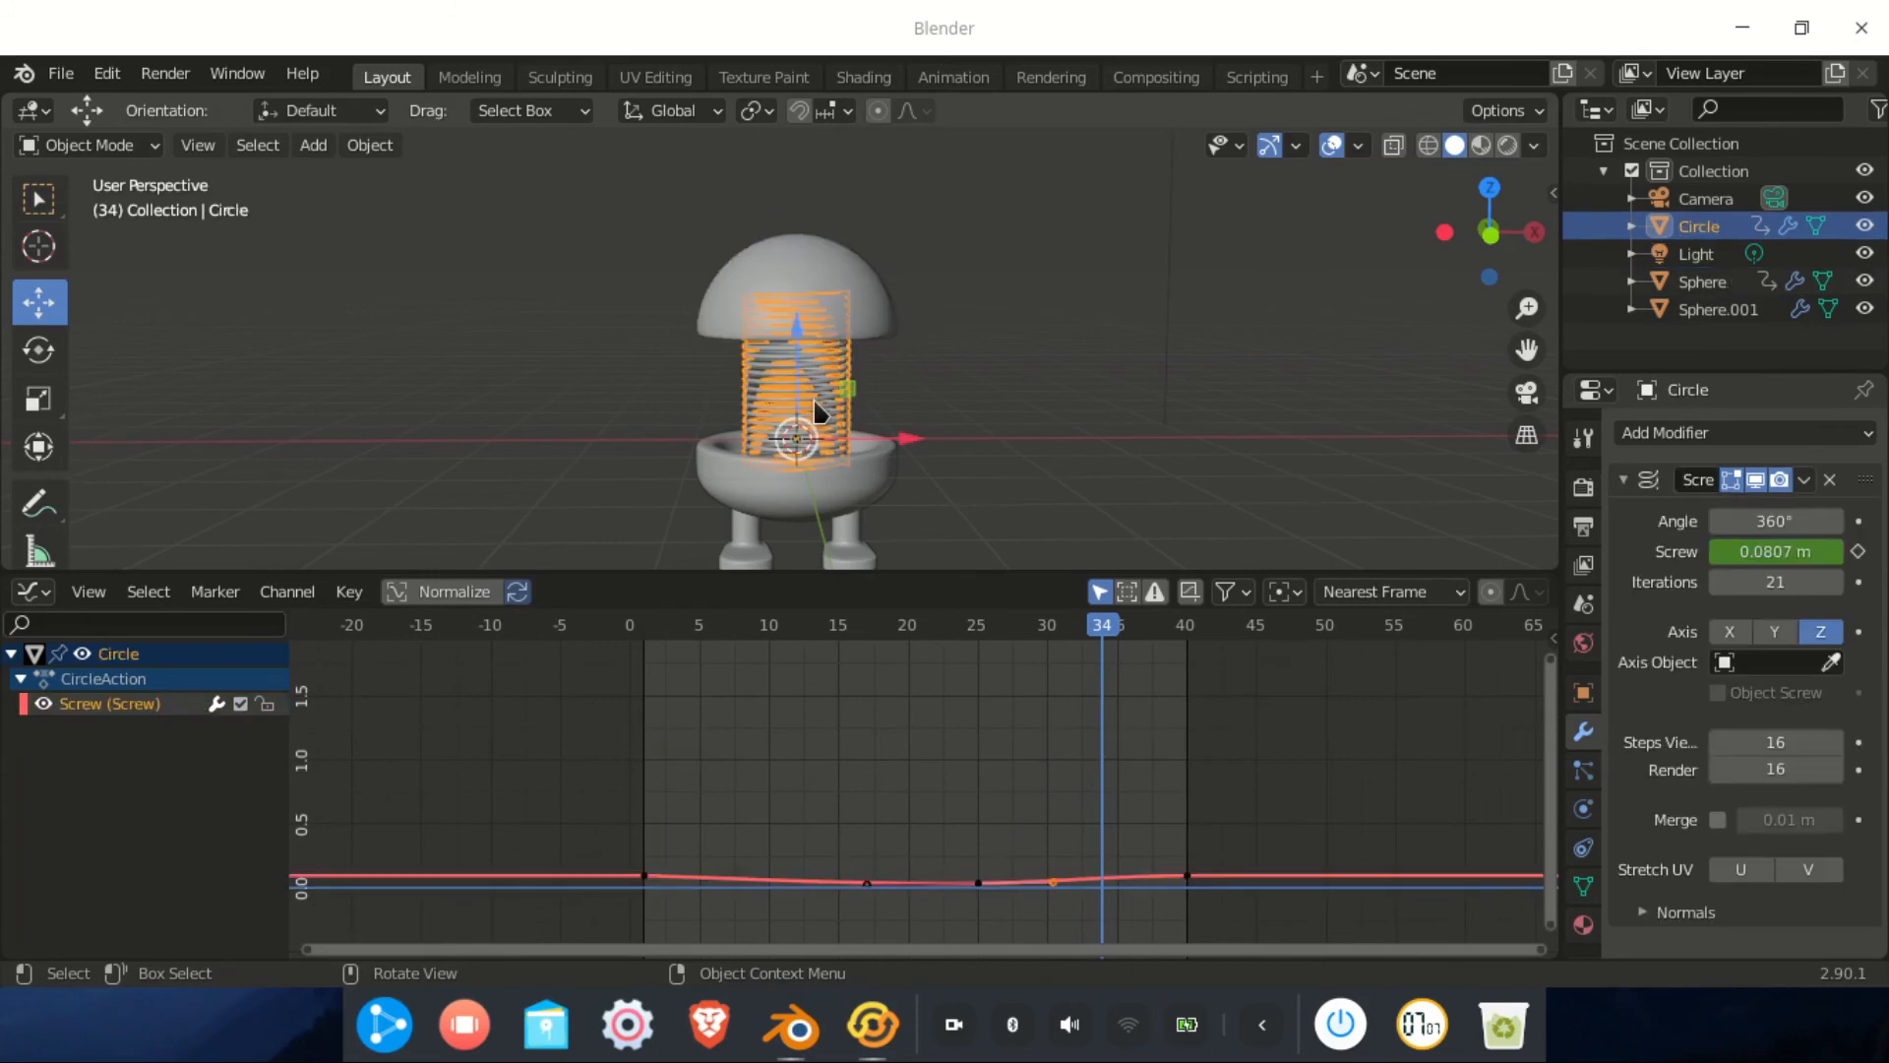
Apply Bounce interpolation to the spring's later Screw keyframes and replay from frame 1
{"action": "left_click_drag", "start_coordinate": [929, 776], "coordinate": [1267, 940]}
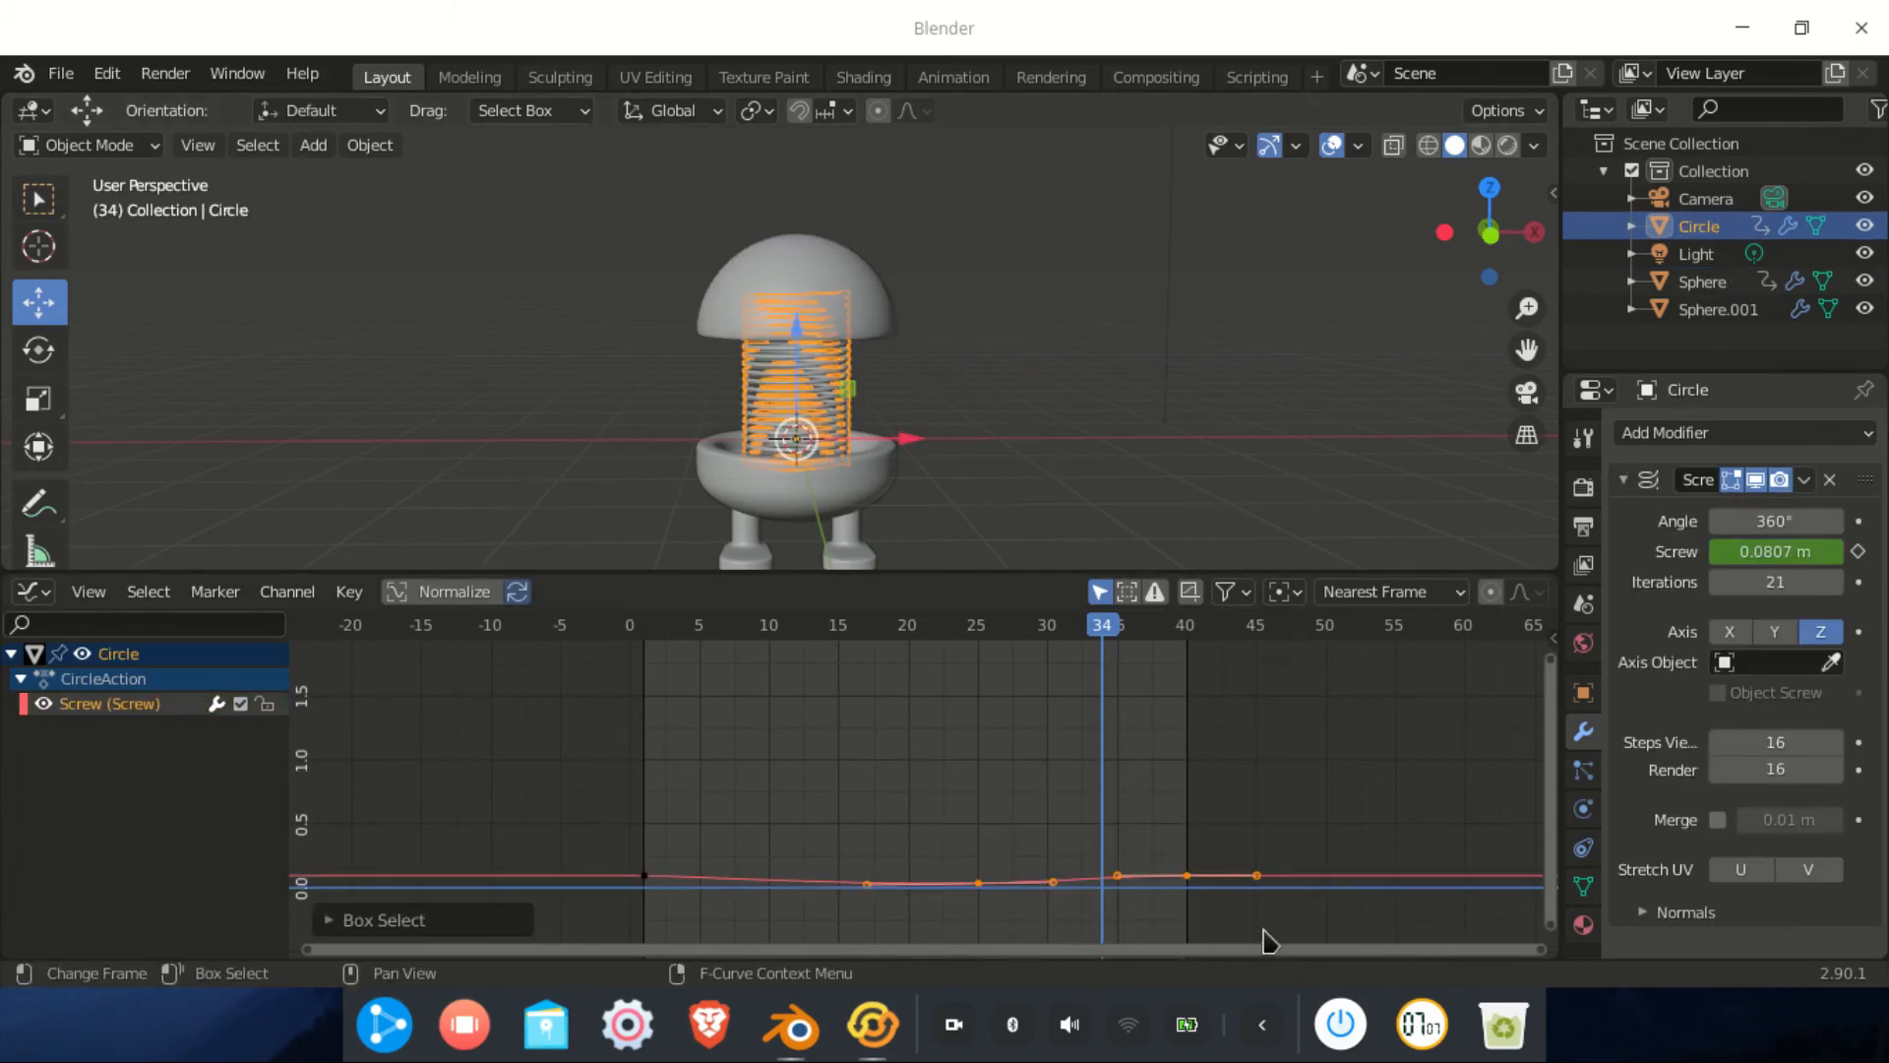
{"action": "key", "text": "t"}
{"action": "left_click", "coordinate": [1060, 818]}
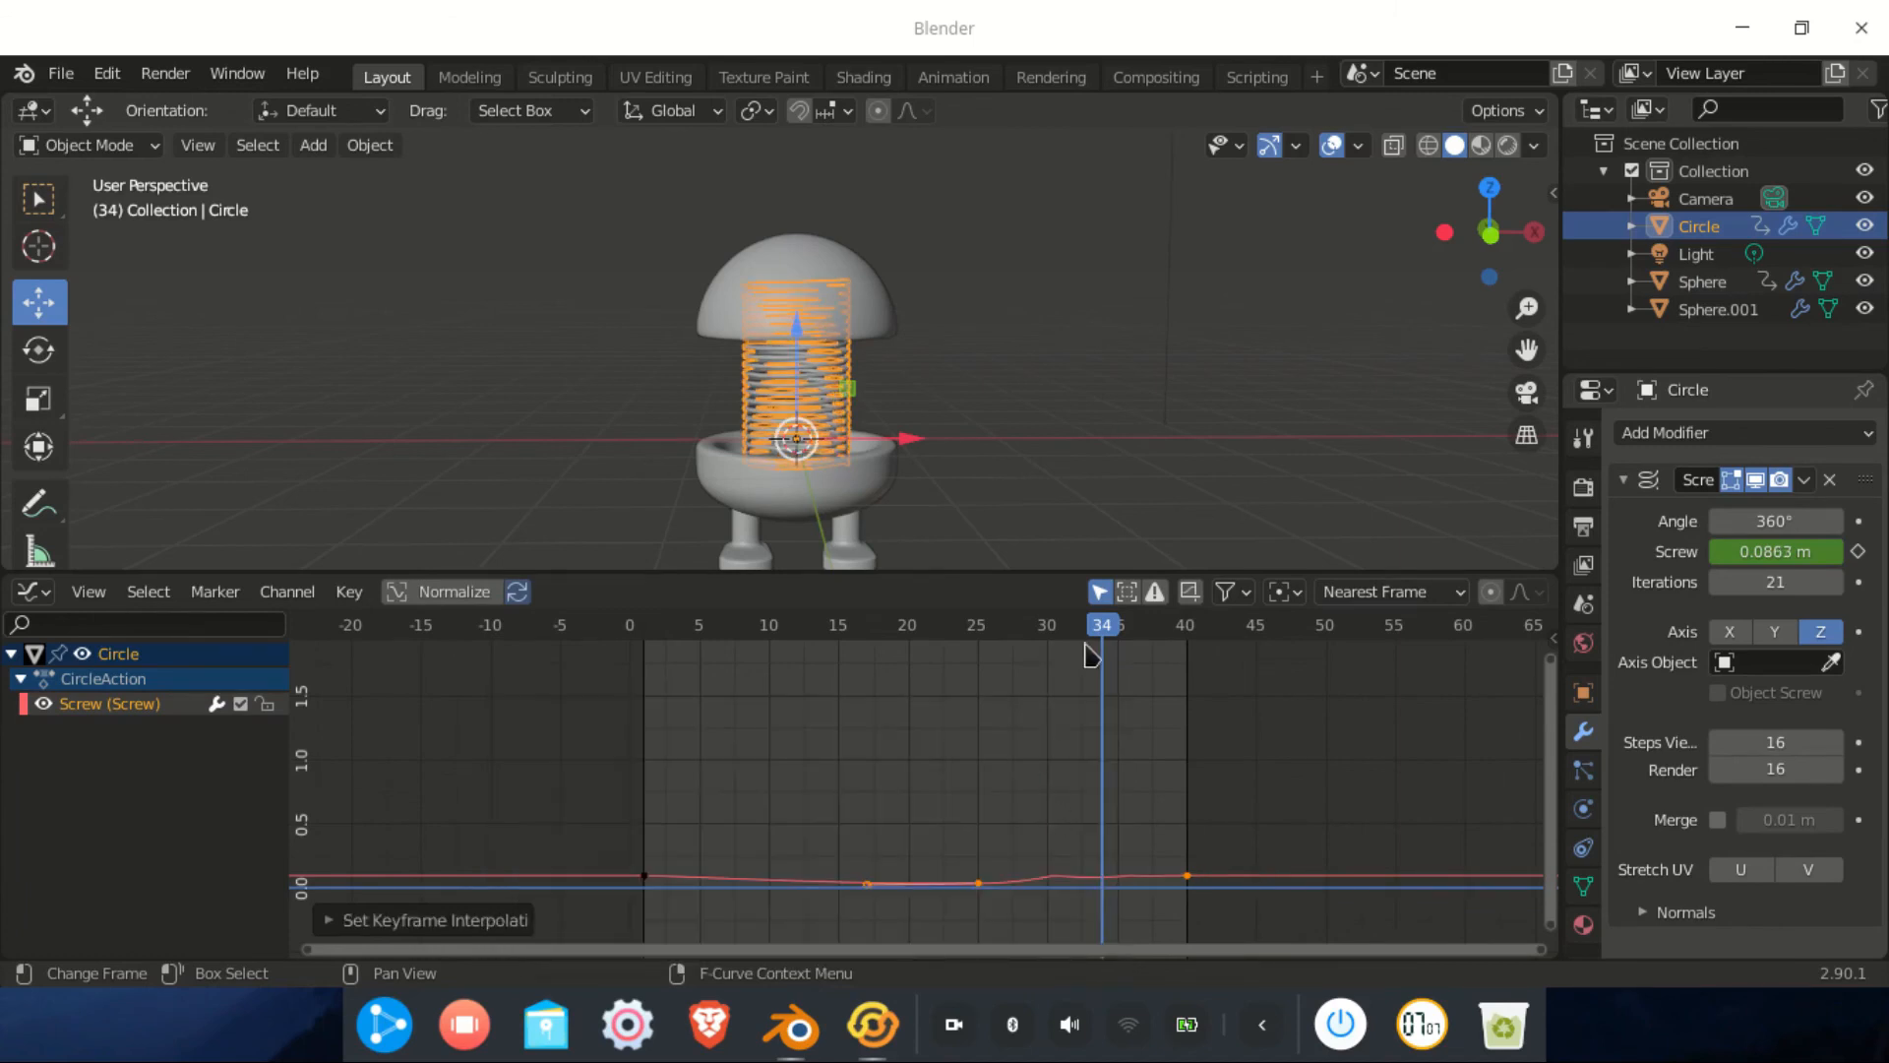
{"action": "left_click_drag", "start_coordinate": [1107, 629], "coordinate": [644, 630]}
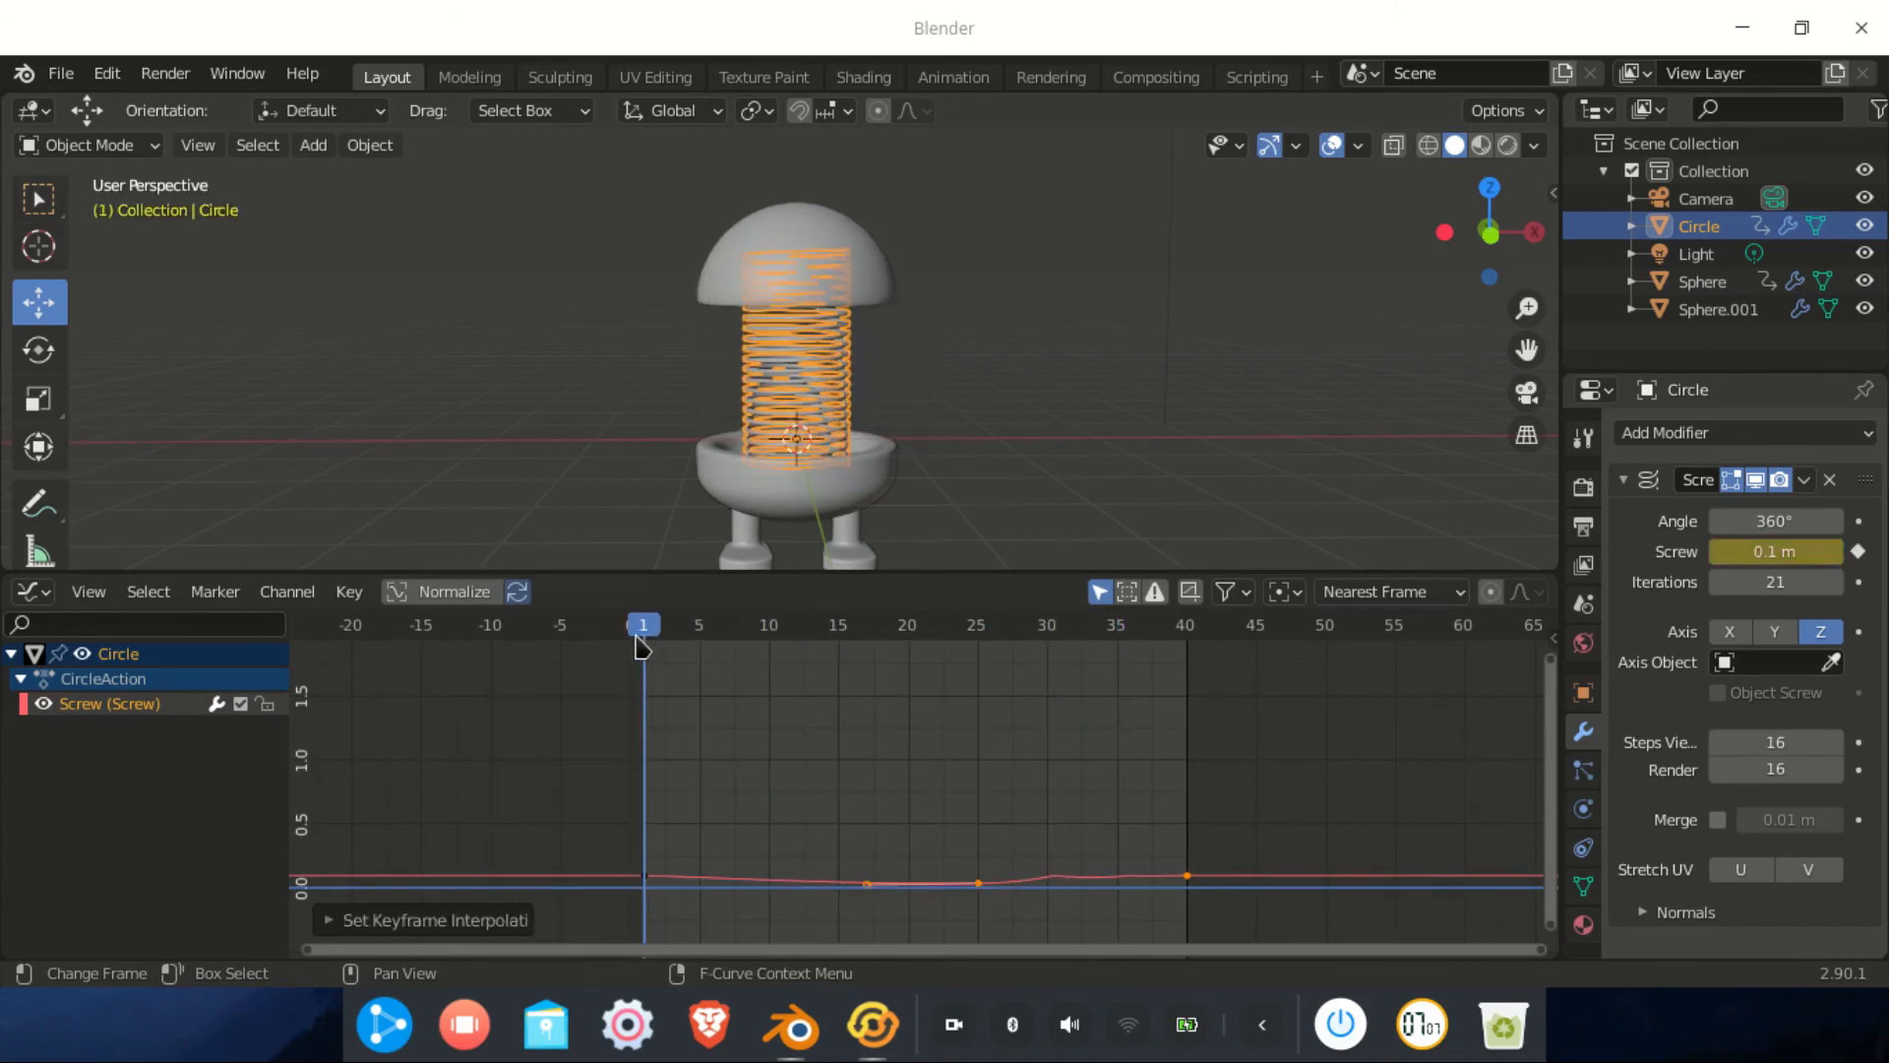
{"action": "key", "text": "space"}
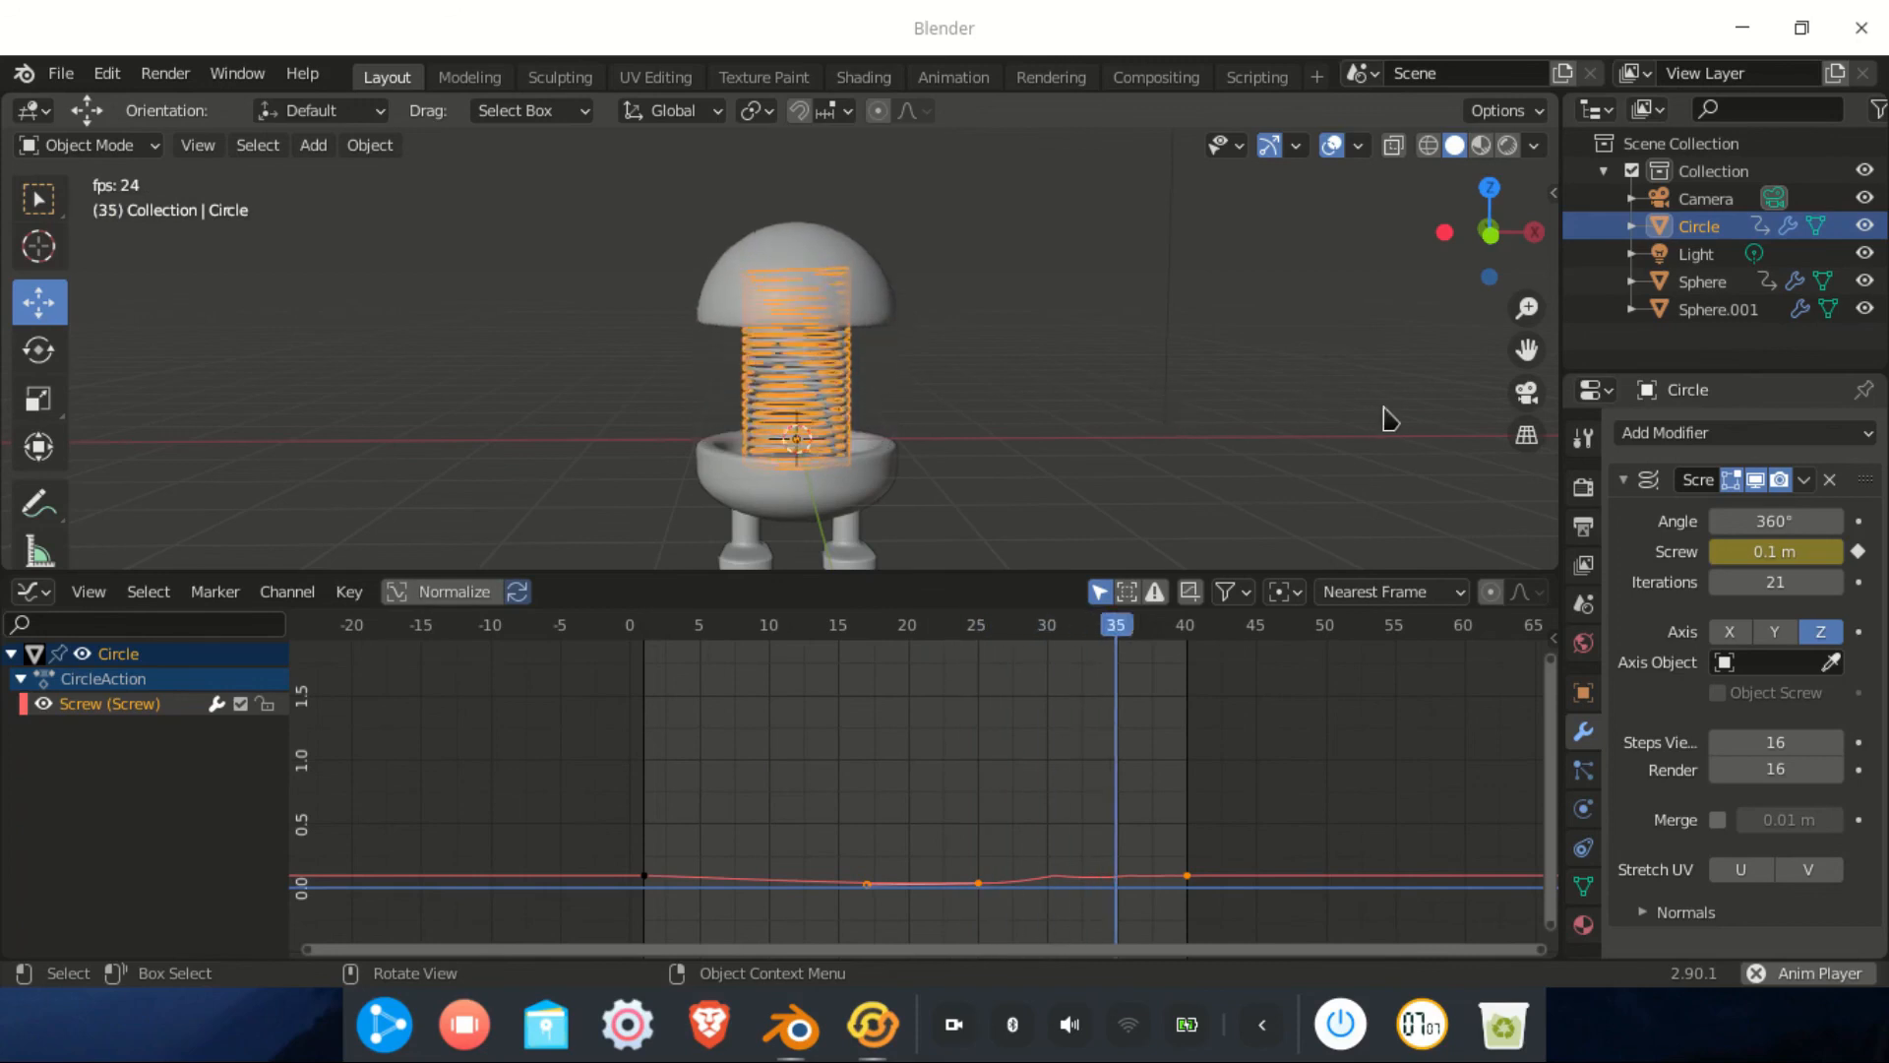
Watch the playing animation through the scene camera, zoomed out
{"action": "left_click", "coordinate": [1526, 394]}
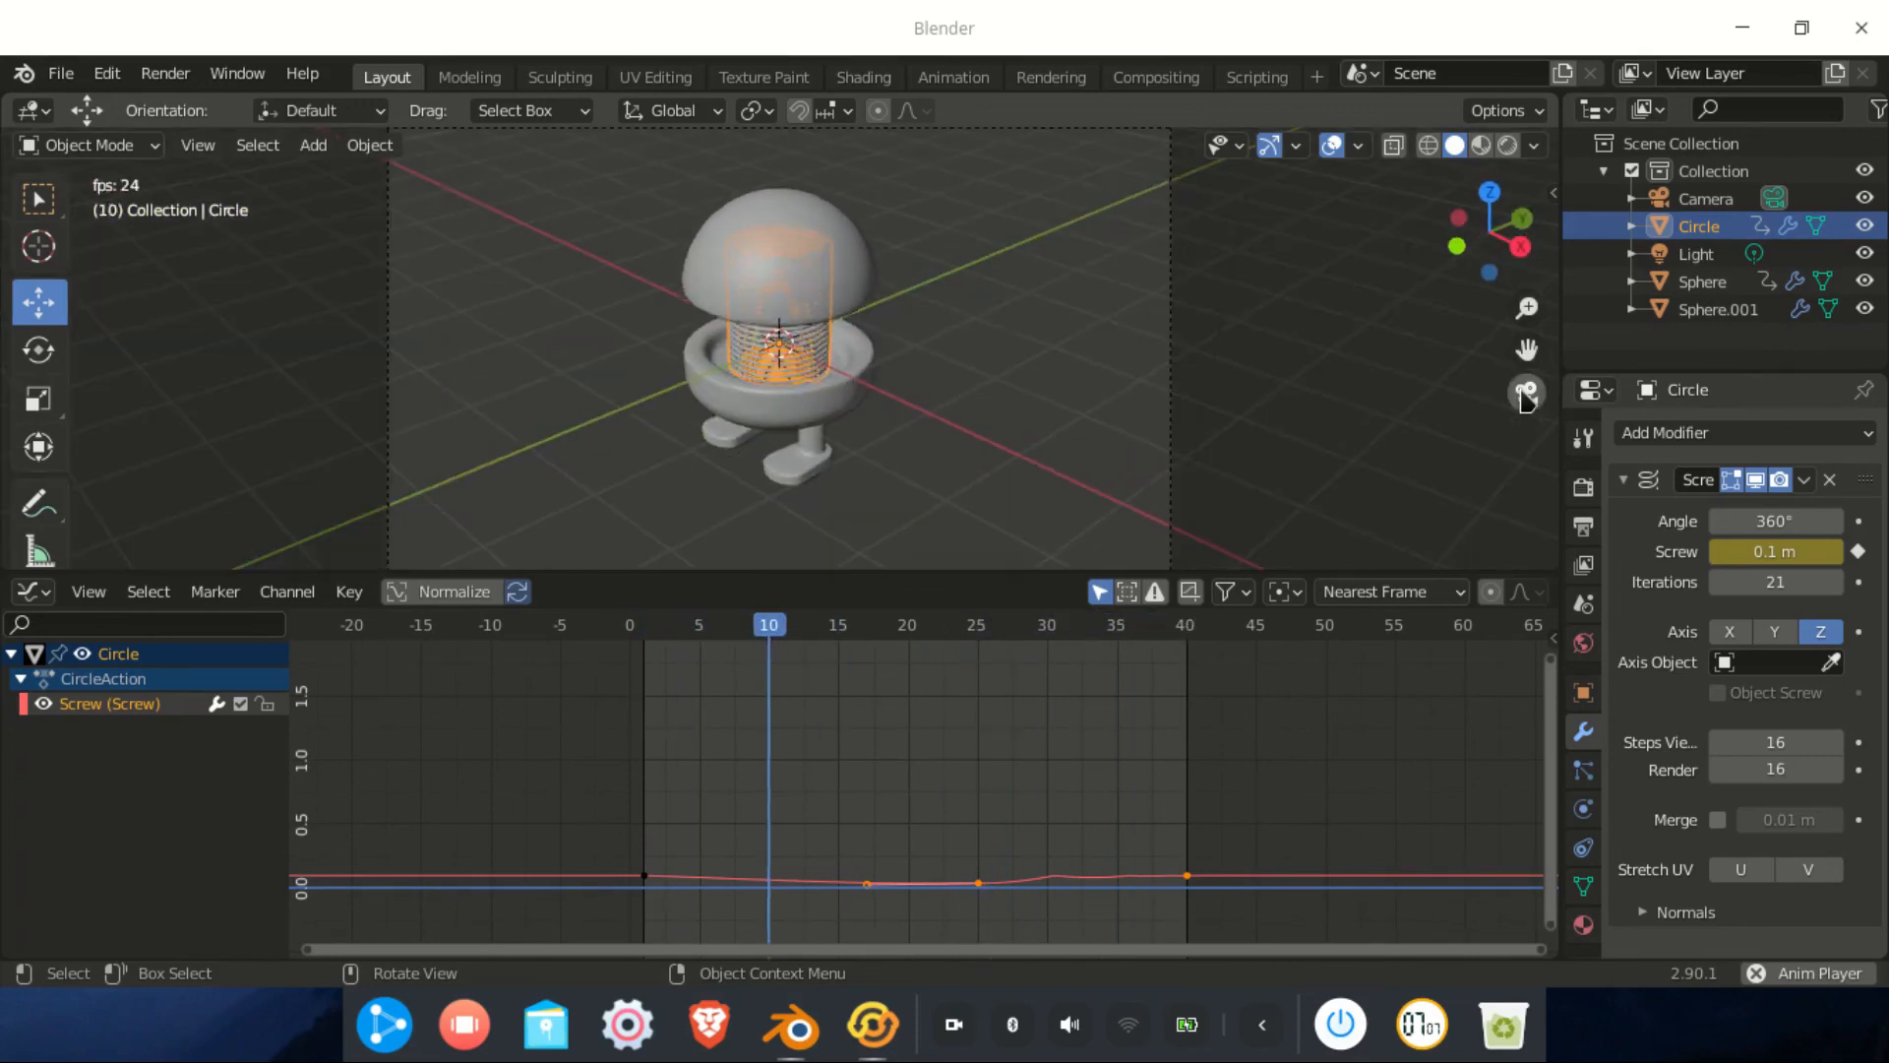
{"action": "scroll", "coordinate": [1087, 413], "scroll_direction": "down", "scroll_amount": 3}
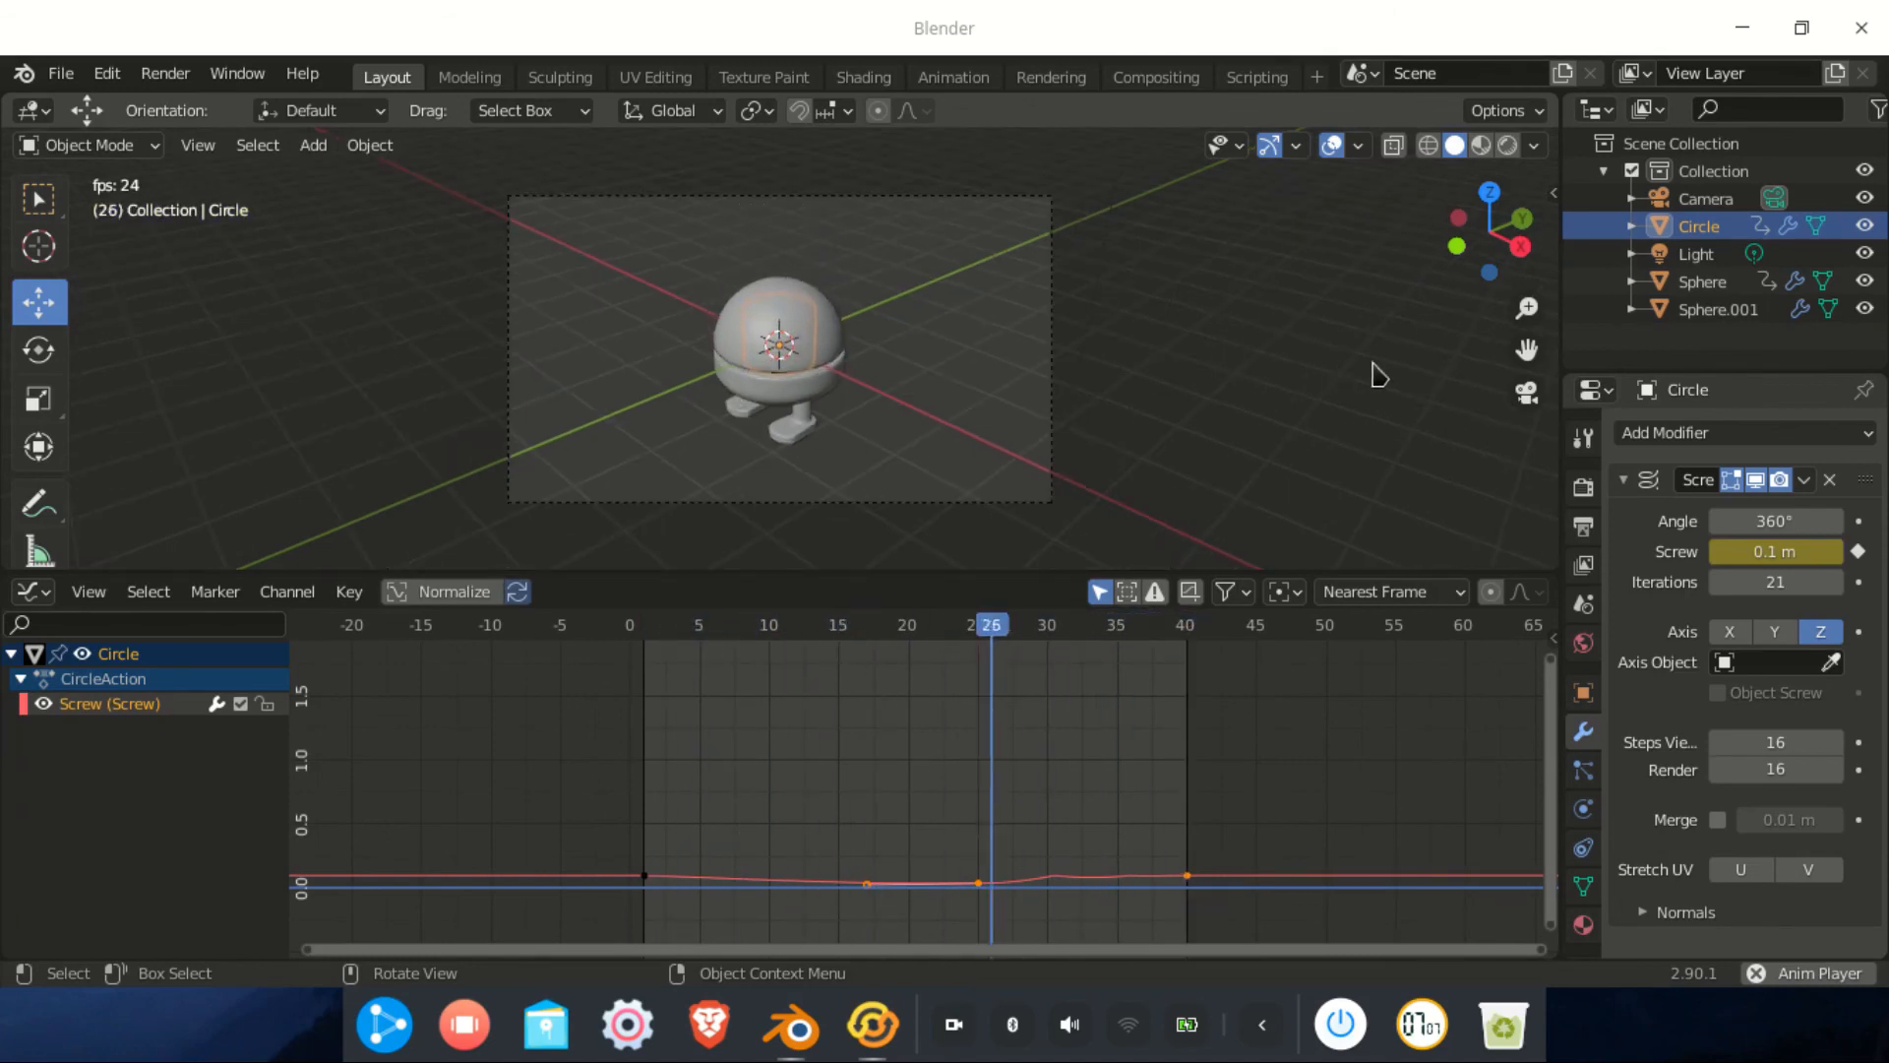
Enable Lock Camera to View in the sidebar's View tab and orbit the camera around the character
{"action": "key", "text": "n"}
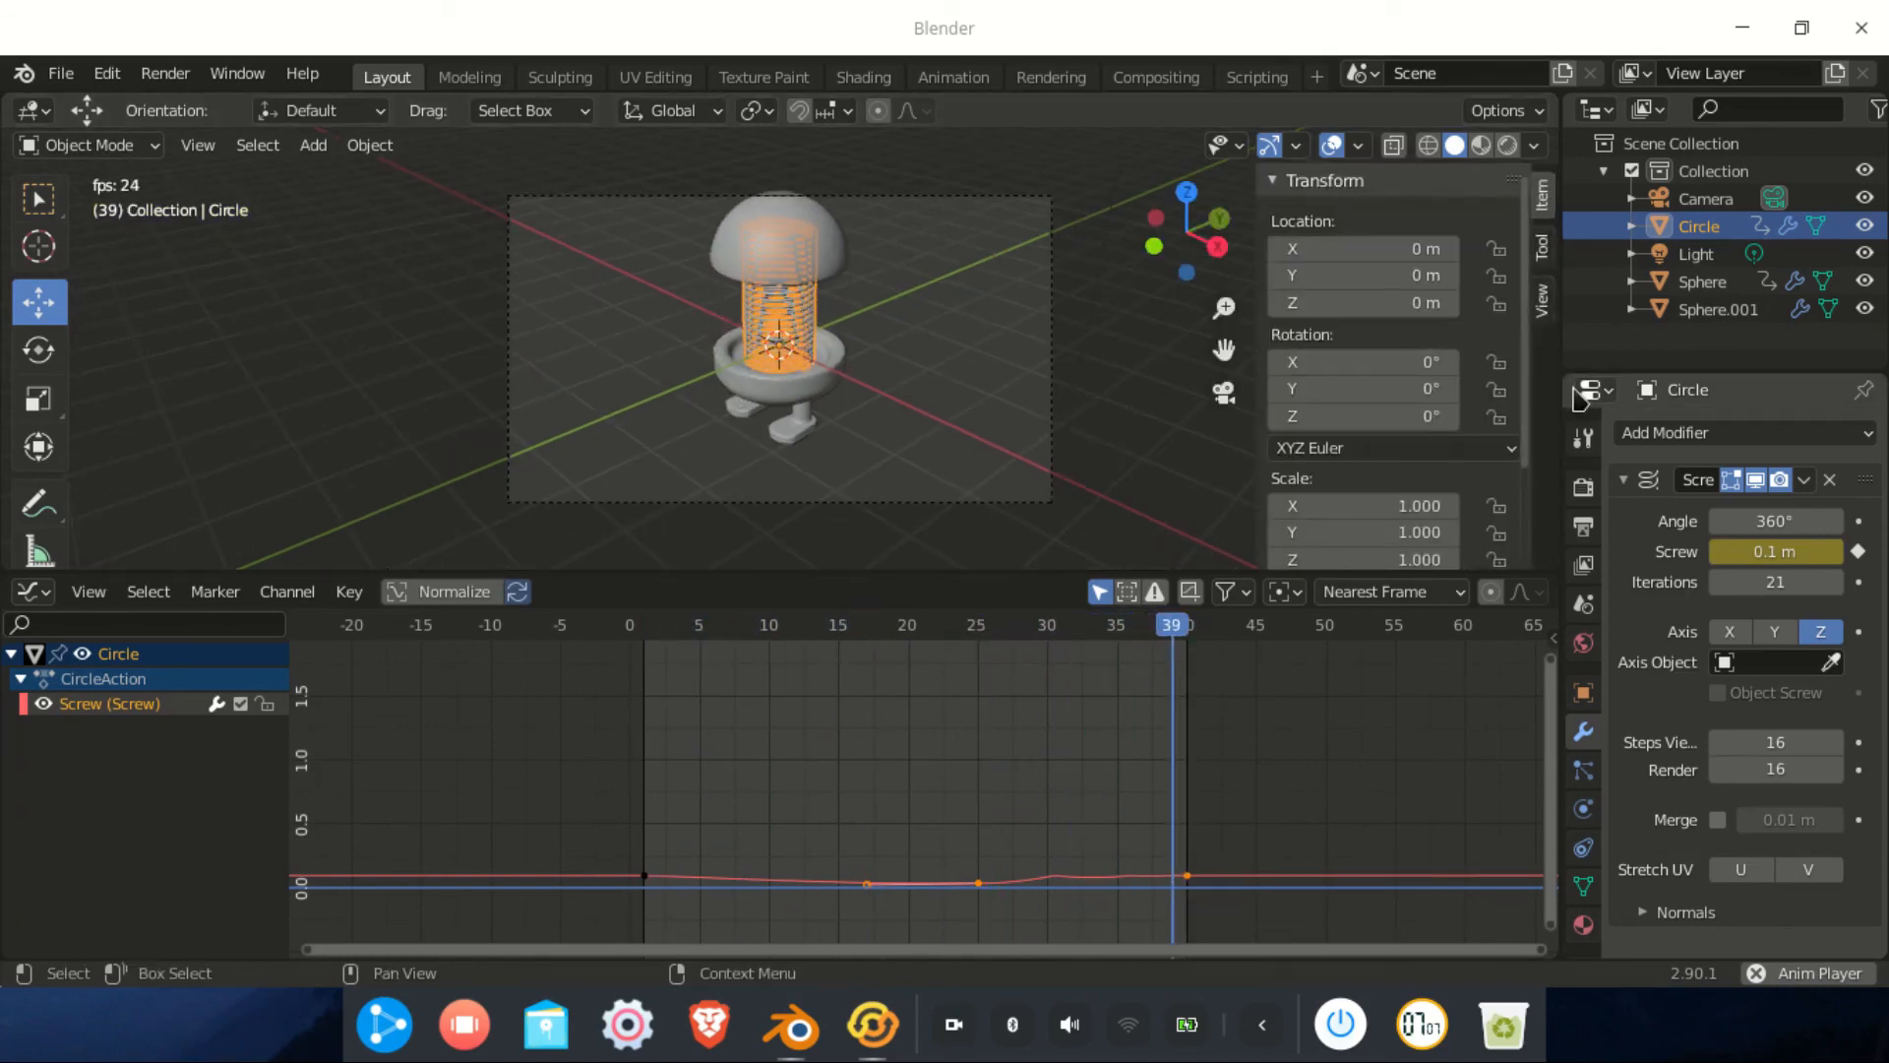
{"action": "left_click", "coordinate": [1543, 313]}
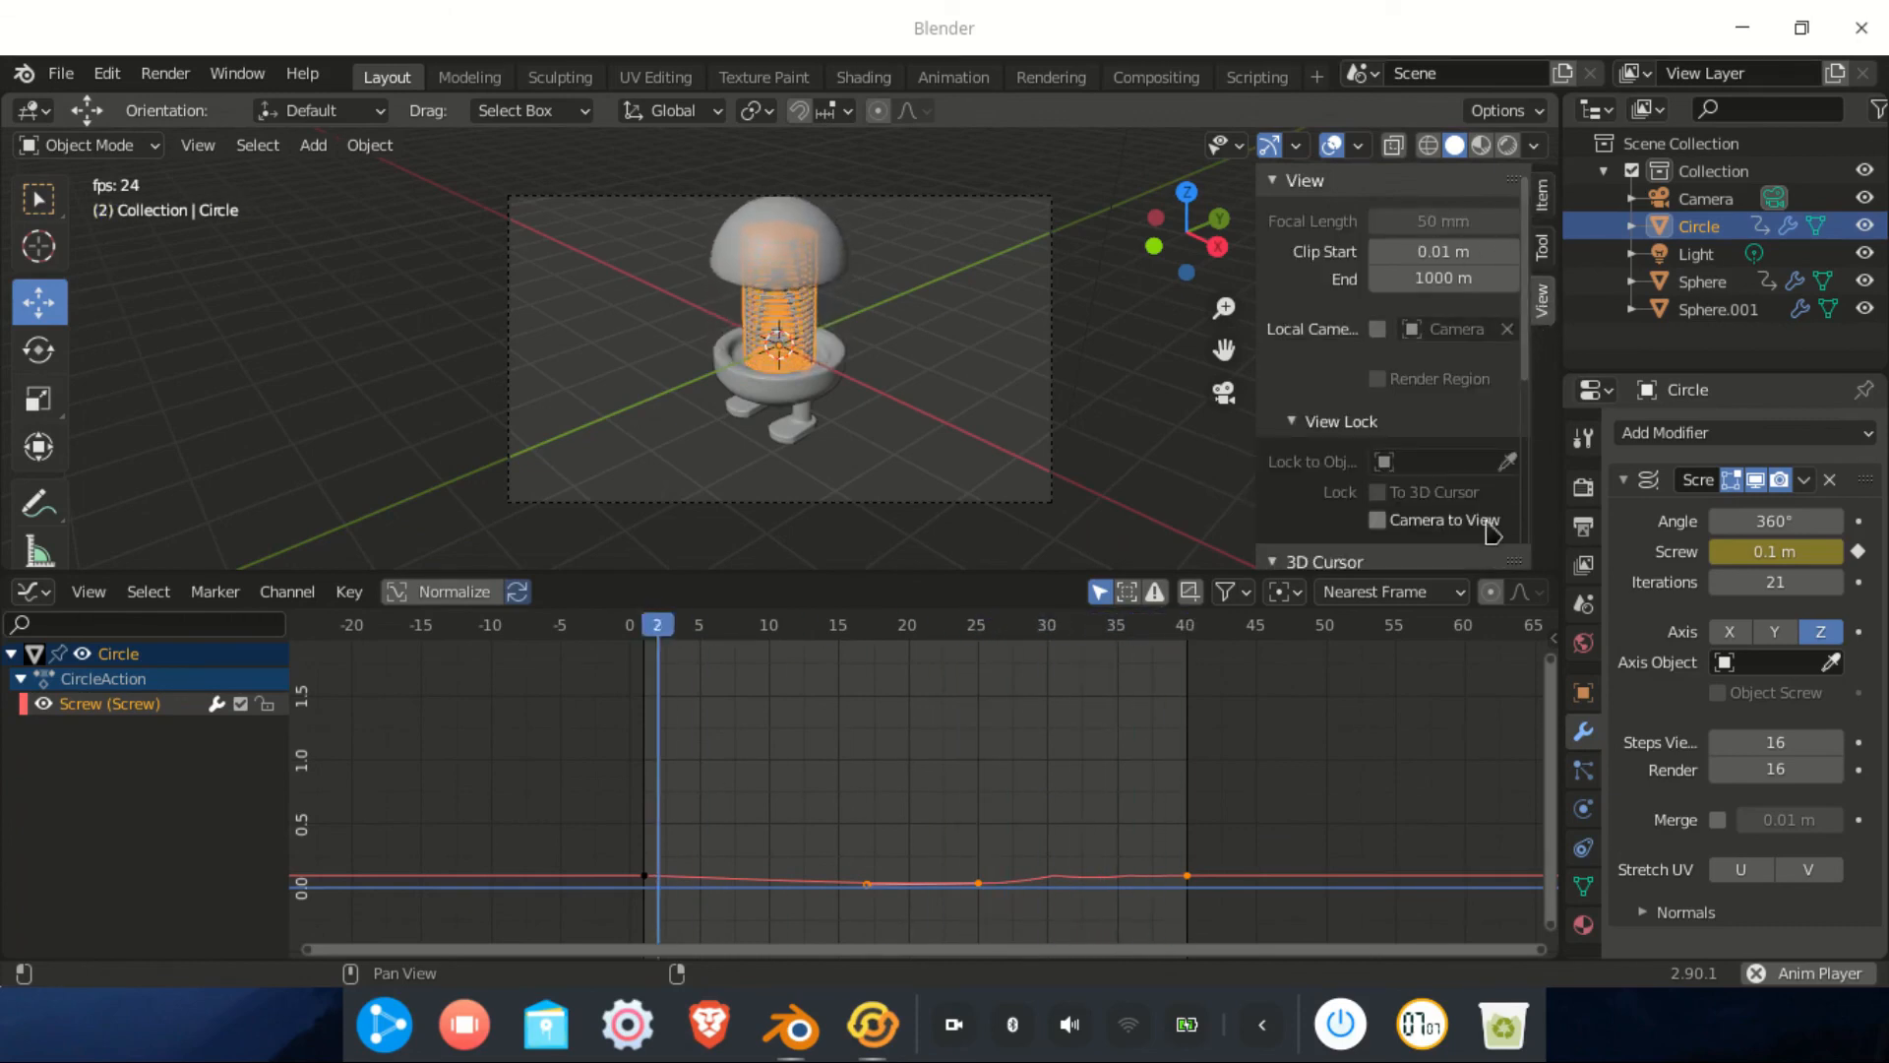
{"action": "left_click", "coordinate": [1378, 520]}
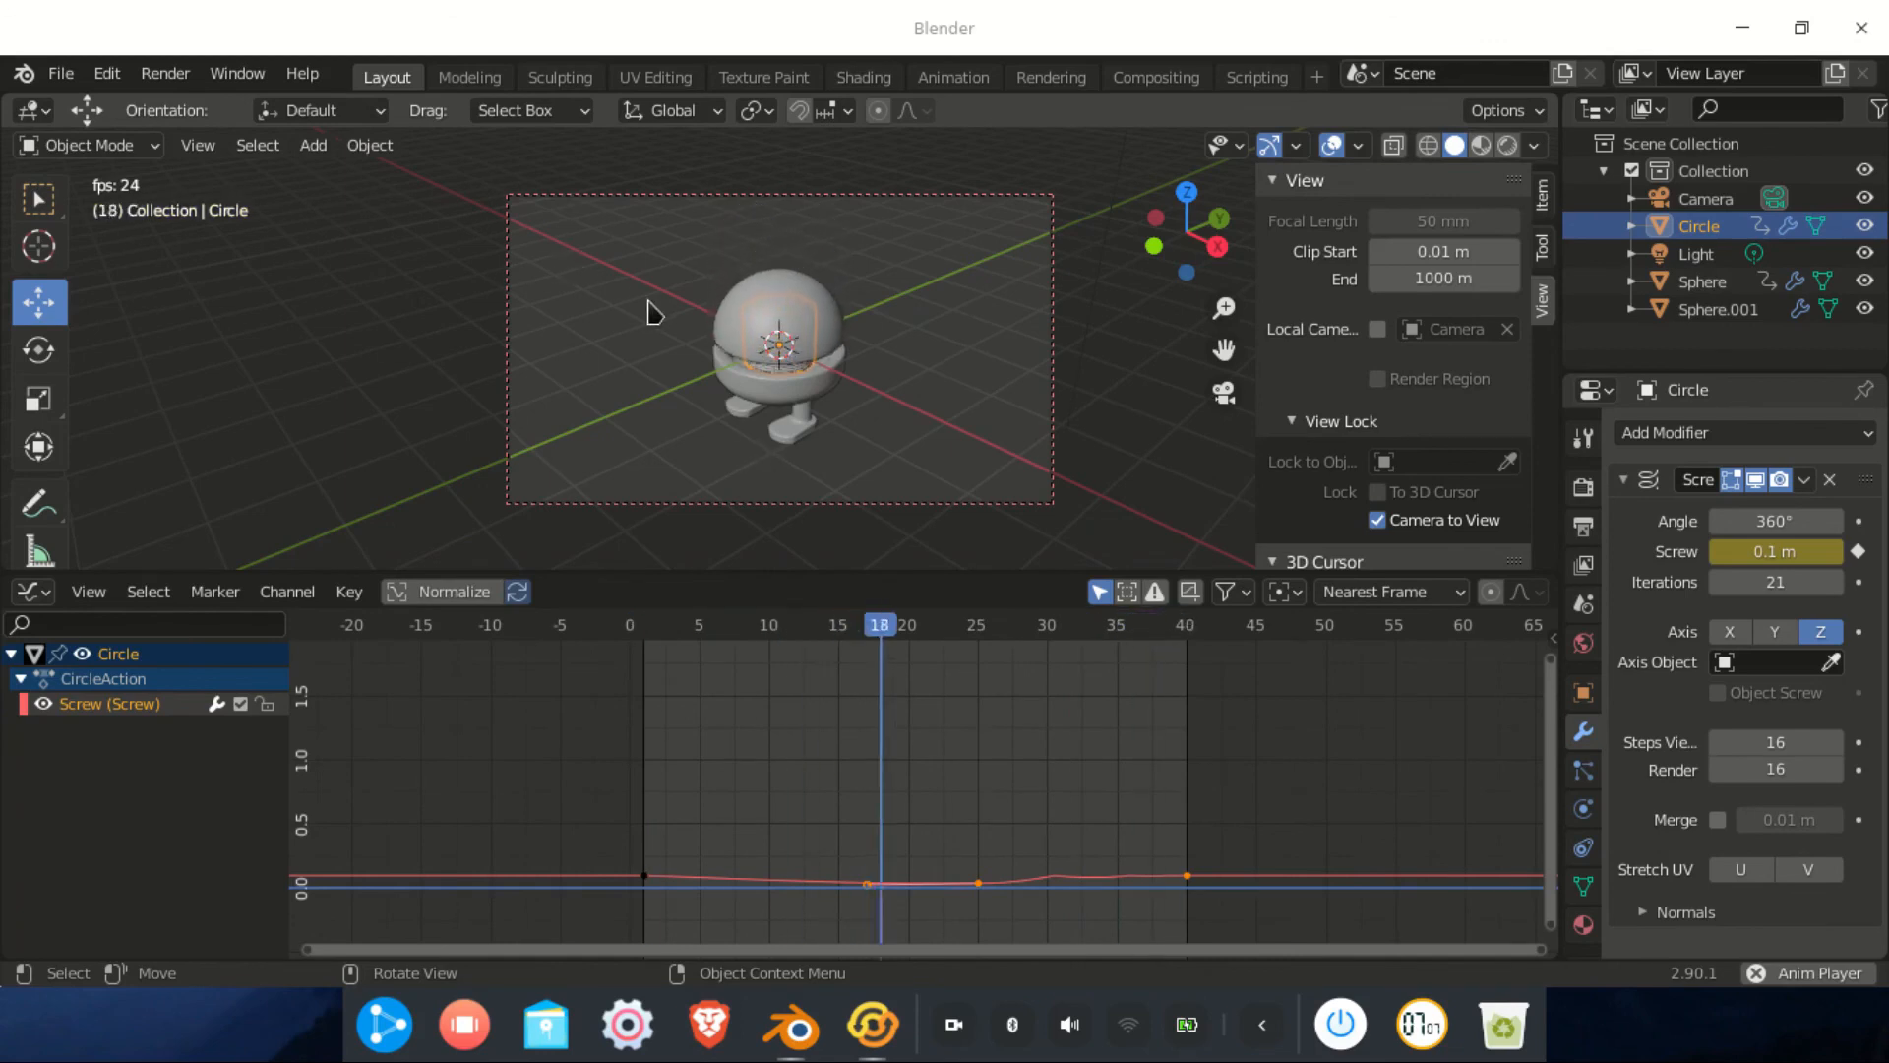
{"action": "middle_click_drag", "start_coordinate": [838, 415], "coordinate": [957, 400]}
{"action": "left_click", "coordinate": [1376, 520]}
{"action": "left_click", "coordinate": [1377, 520]}
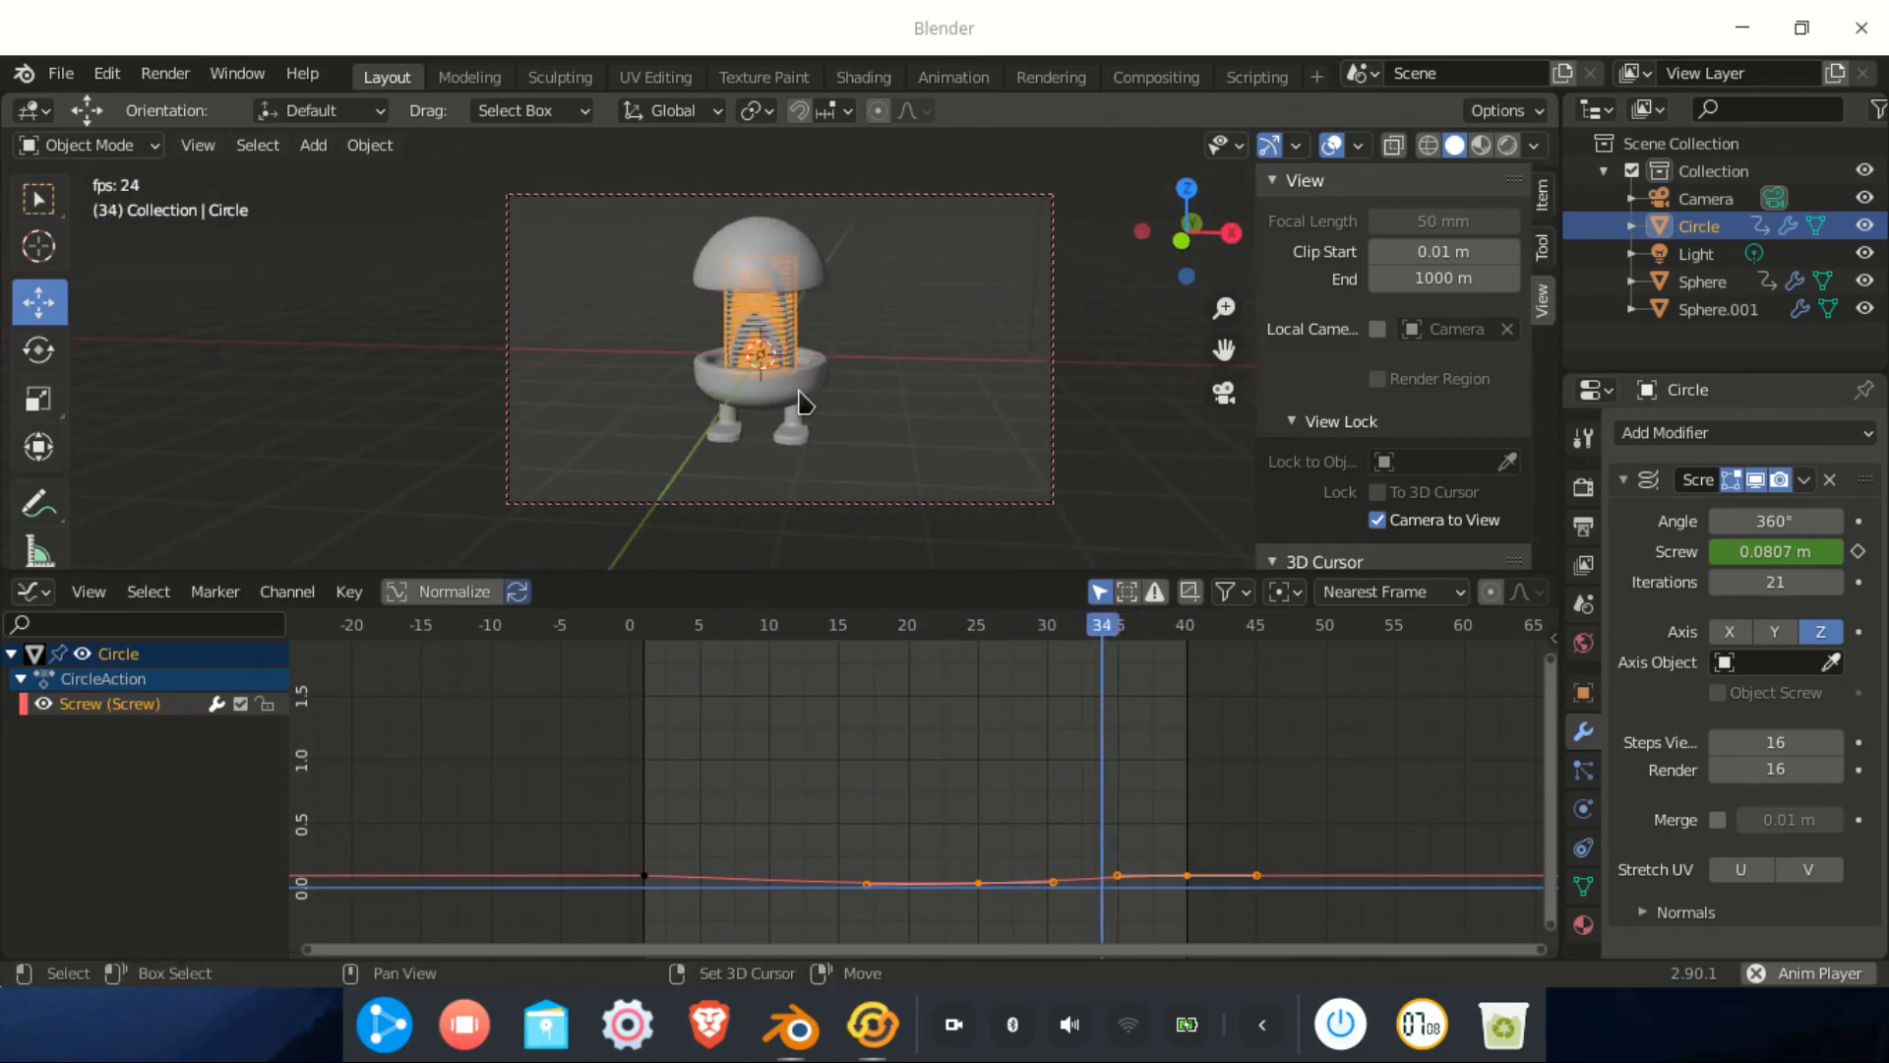
Recenter and orbit the camera to face the character head-on, then turn off Lock Camera to View
{"action": "mouse_move", "coordinate": [799, 392]}
{"action": "middle_mouse_down", "text": "shift"}
{"action": "mouse_move", "coordinate": [872, 410]}
{"action": "mouse_move", "coordinate": [788, 393]}
{"action": "mouse_move", "coordinate": [819, 411]}
{"action": "mouse_move", "coordinate": [801, 410]}
{"action": "middle_mouse_up", "text": "shift"}
{"action": "scroll", "coordinate": [801, 409], "scroll_direction": "up", "scroll_amount": 1}
{"action": "scroll", "coordinate": [801, 409], "scroll_direction": "down", "scroll_amount": 2}
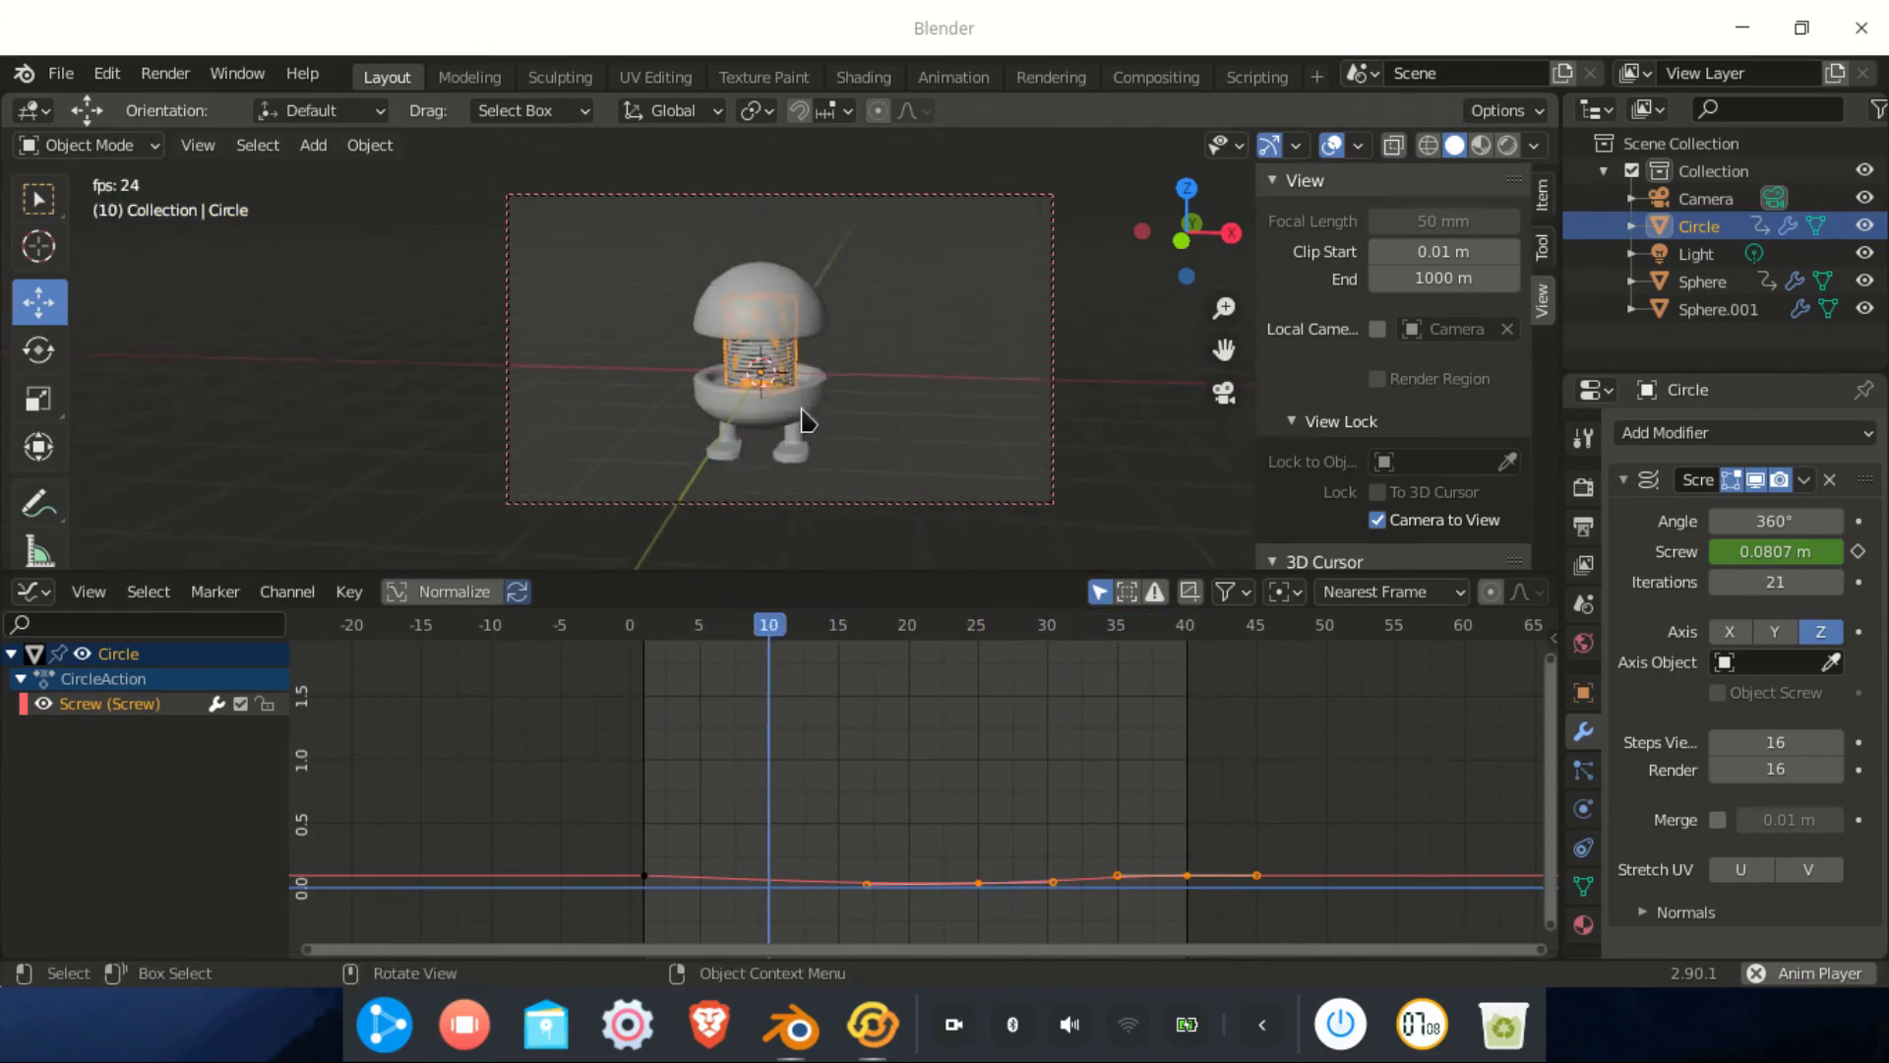
{"action": "scroll", "coordinate": [800, 409], "scroll_direction": "up", "scroll_amount": 5}
{"action": "scroll", "coordinate": [801, 409], "scroll_direction": "down", "scroll_amount": 3}
{"action": "scroll", "coordinate": [801, 409], "scroll_direction": "up", "scroll_amount": 2}
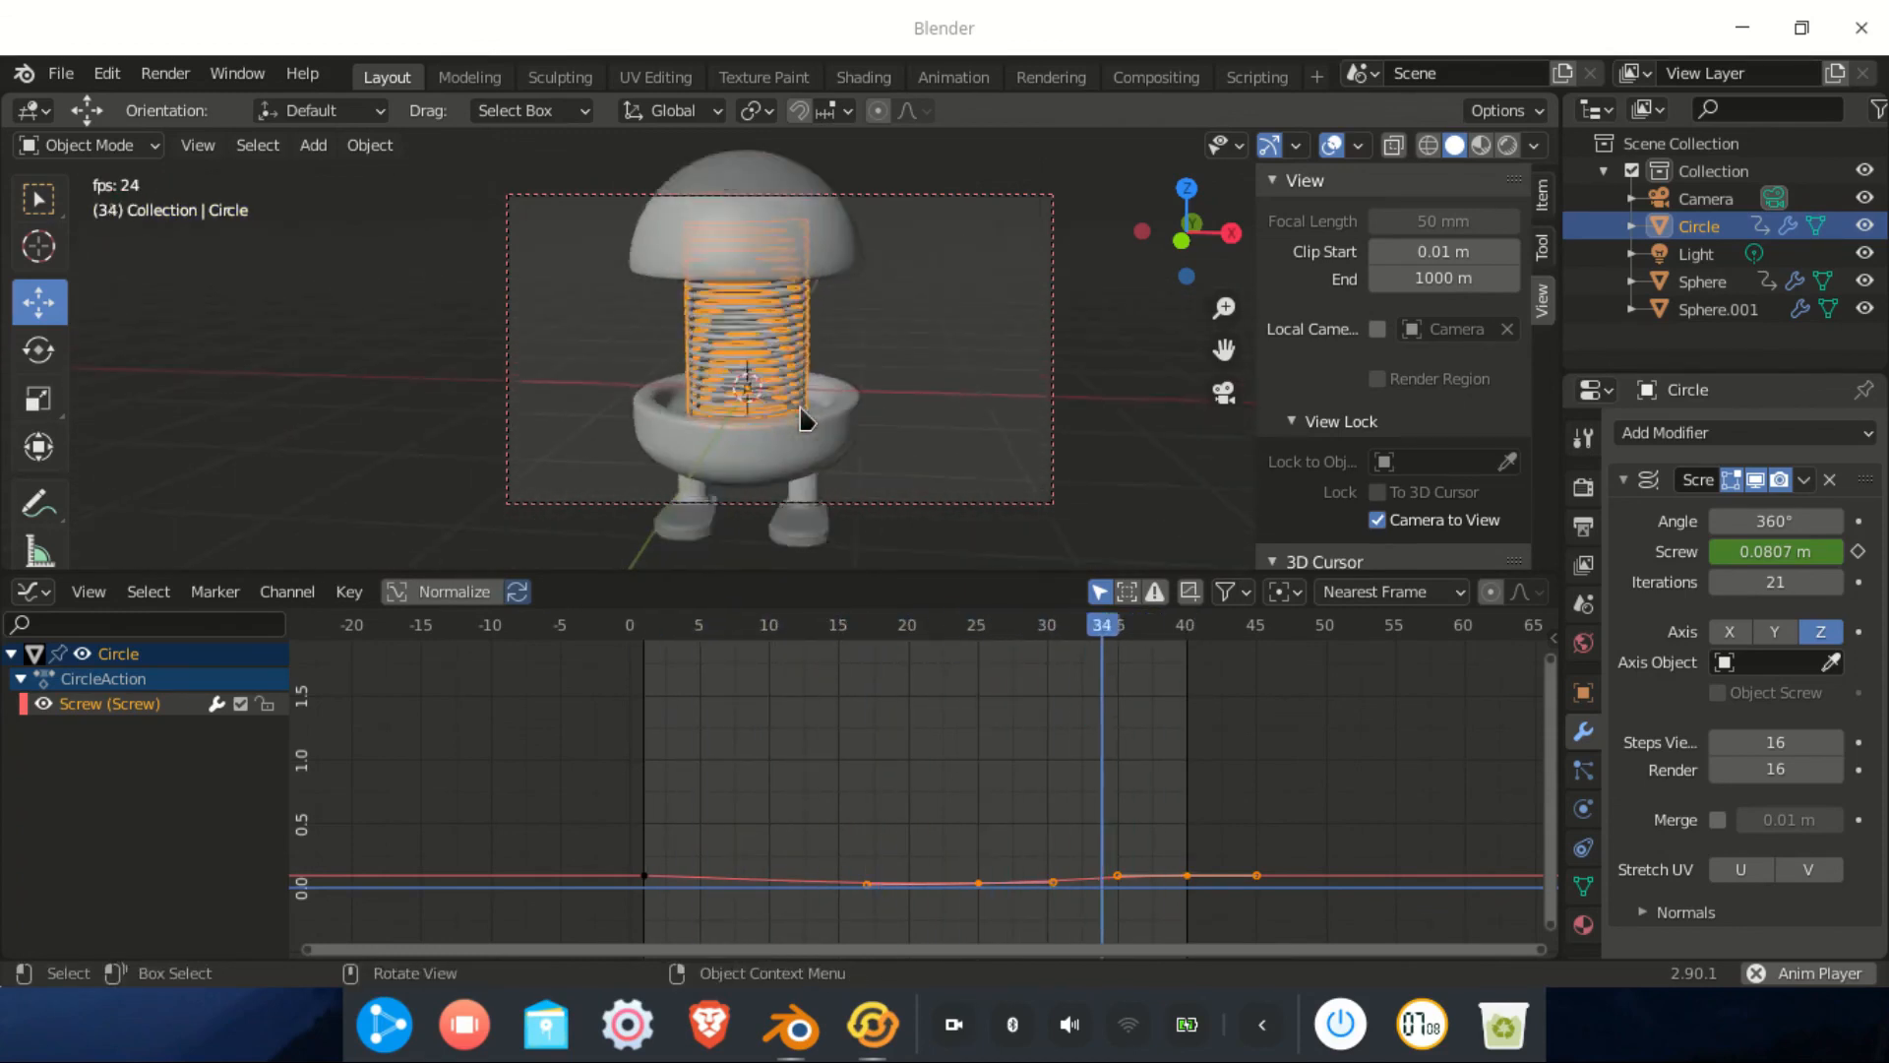
{"action": "scroll", "coordinate": [801, 410], "scroll_direction": "down", "scroll_amount": 3}
{"action": "mouse_move", "coordinate": [799, 410]}
{"action": "middle_mouse_down"}
{"action": "mouse_move", "coordinate": [849, 370]}
{"action": "mouse_move", "coordinate": [797, 429]}
{"action": "middle_mouse_up"}
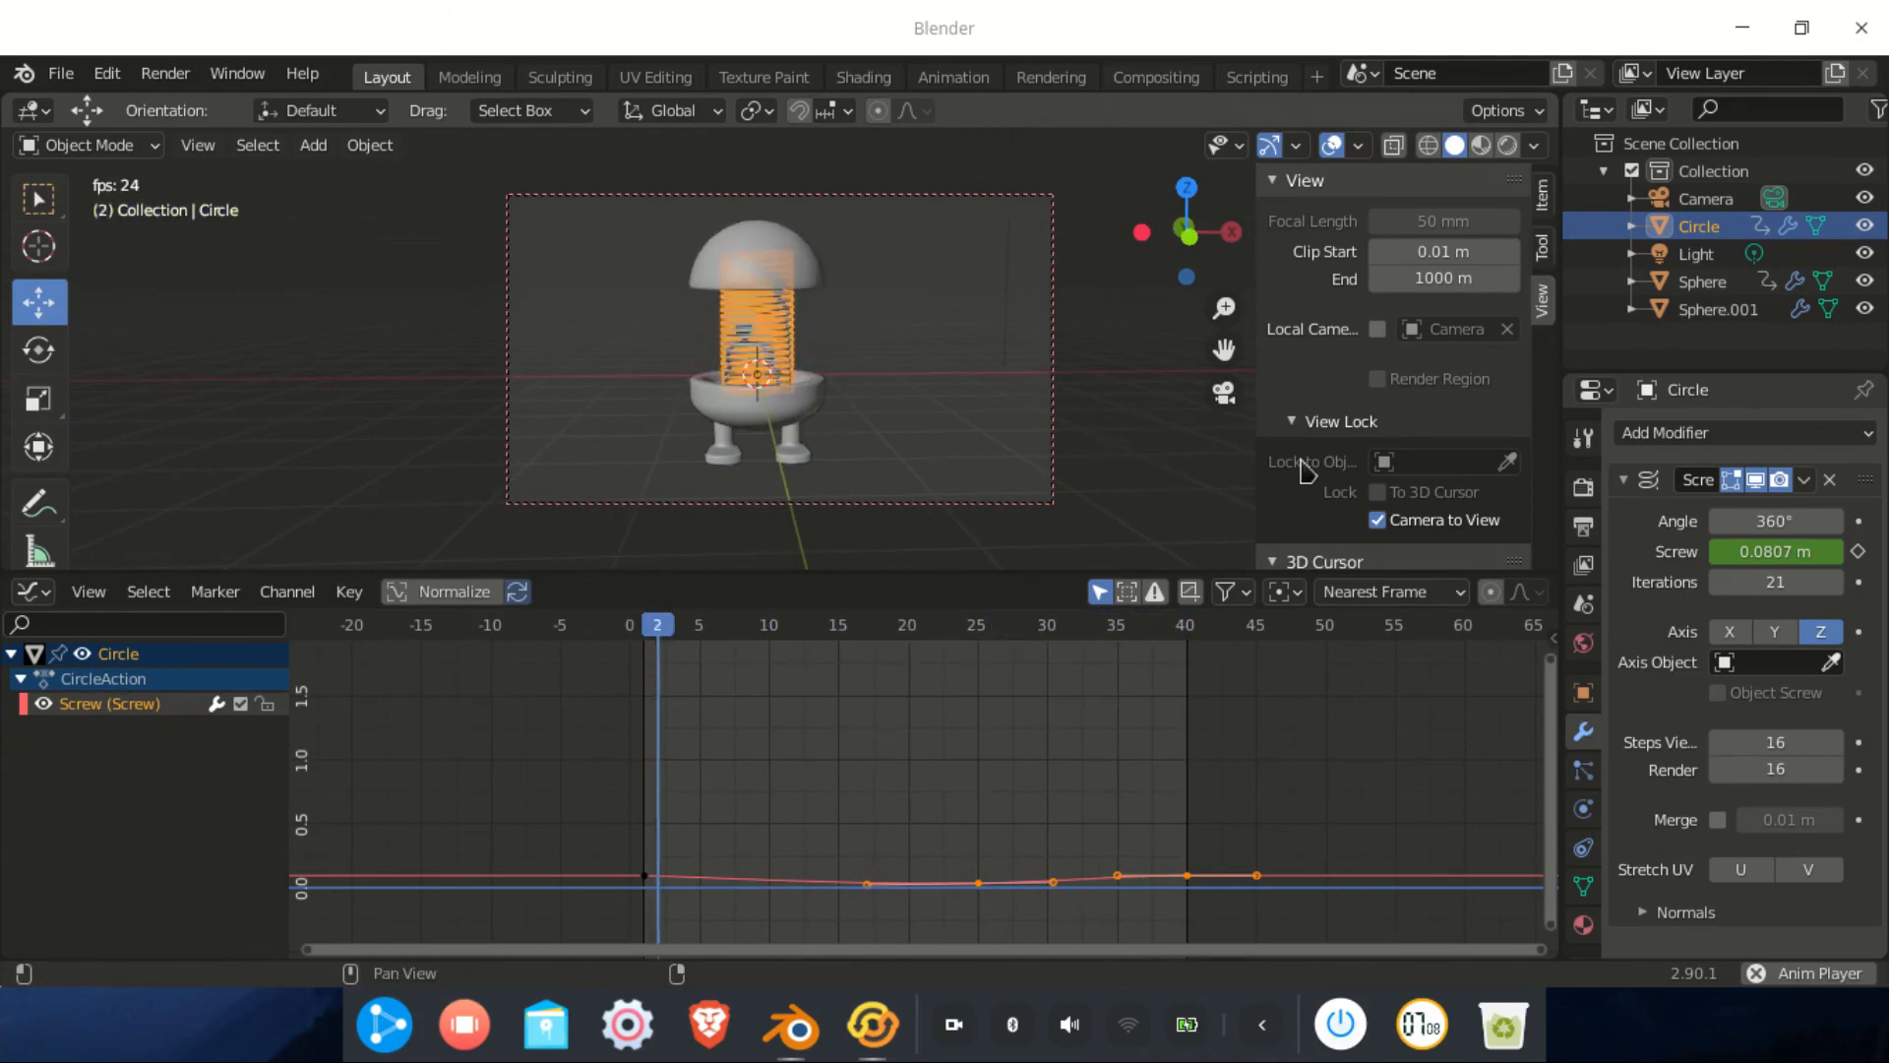
{"action": "left_click", "coordinate": [1379, 521]}
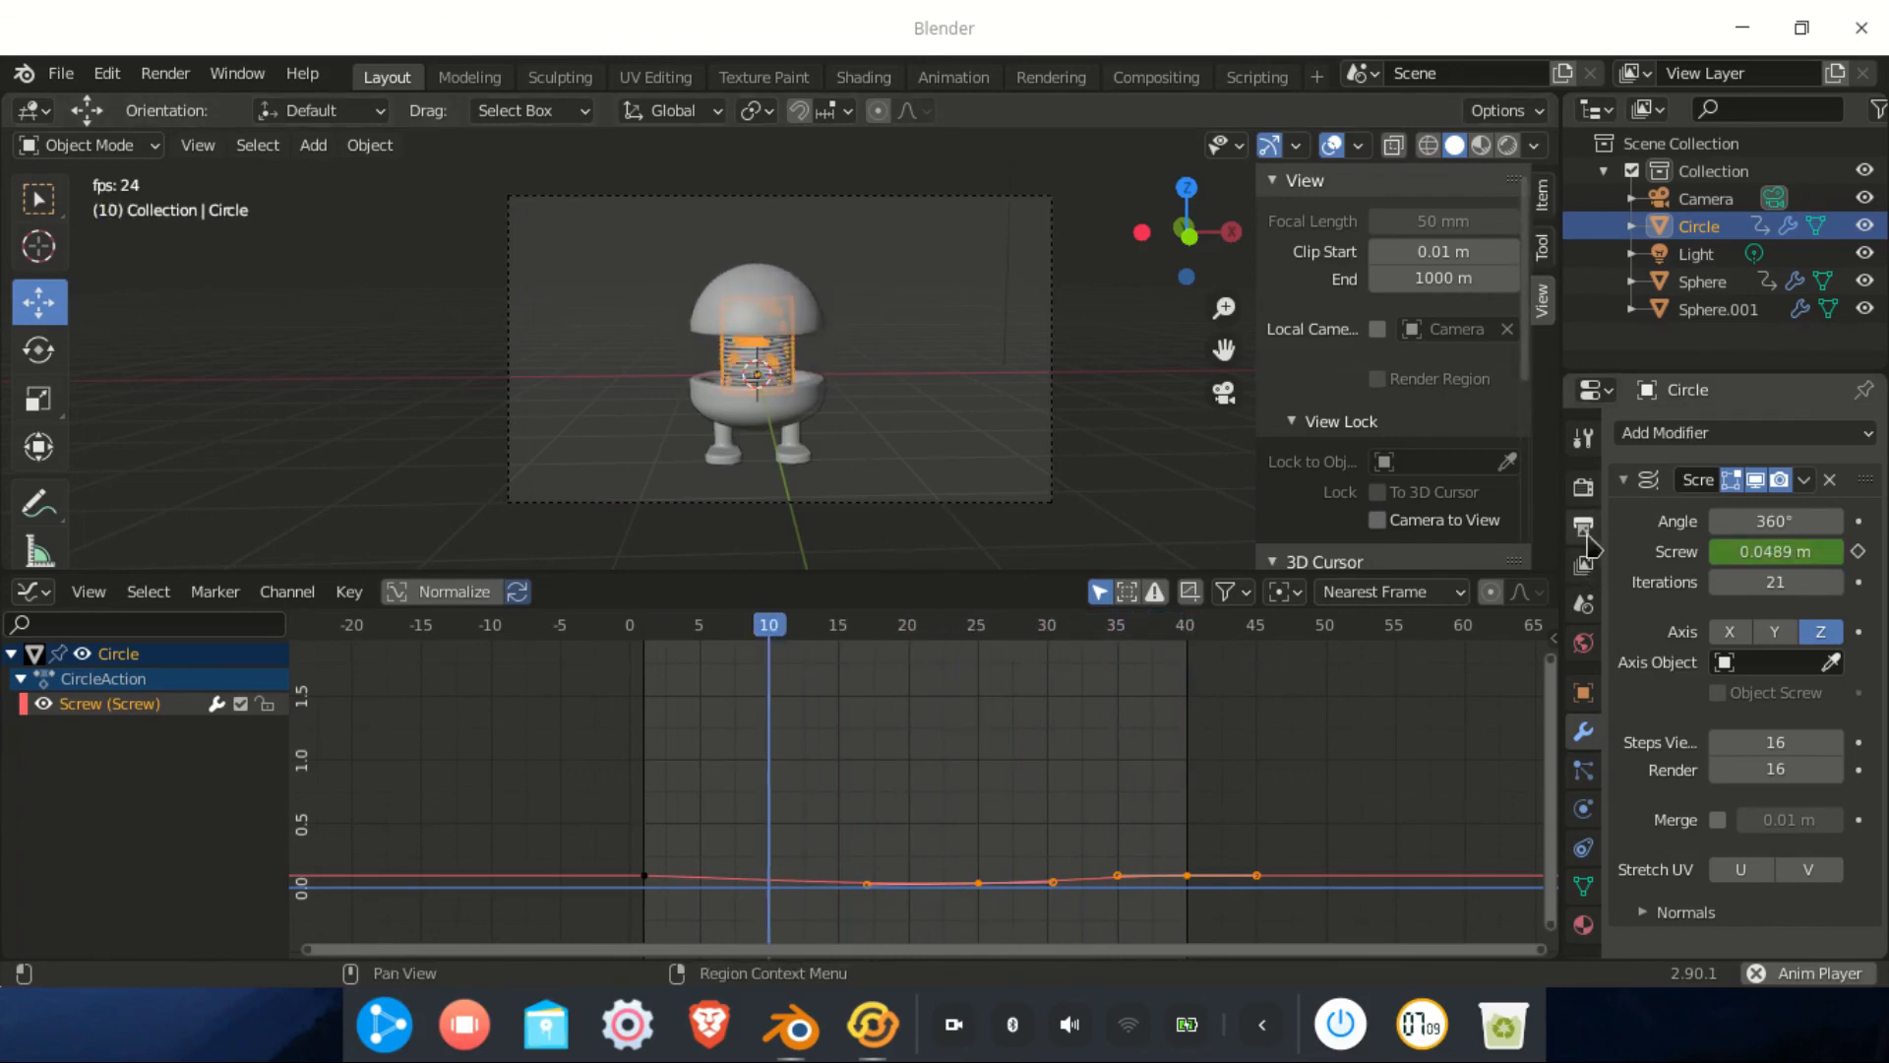
In Output Properties, point the render output path to 'hasil' in the pertemuan 6 folder
{"action": "left_click", "coordinate": [1583, 527]}
{"action": "scroll", "coordinate": [1659, 612], "scroll_direction": "down", "scroll_amount": 6}
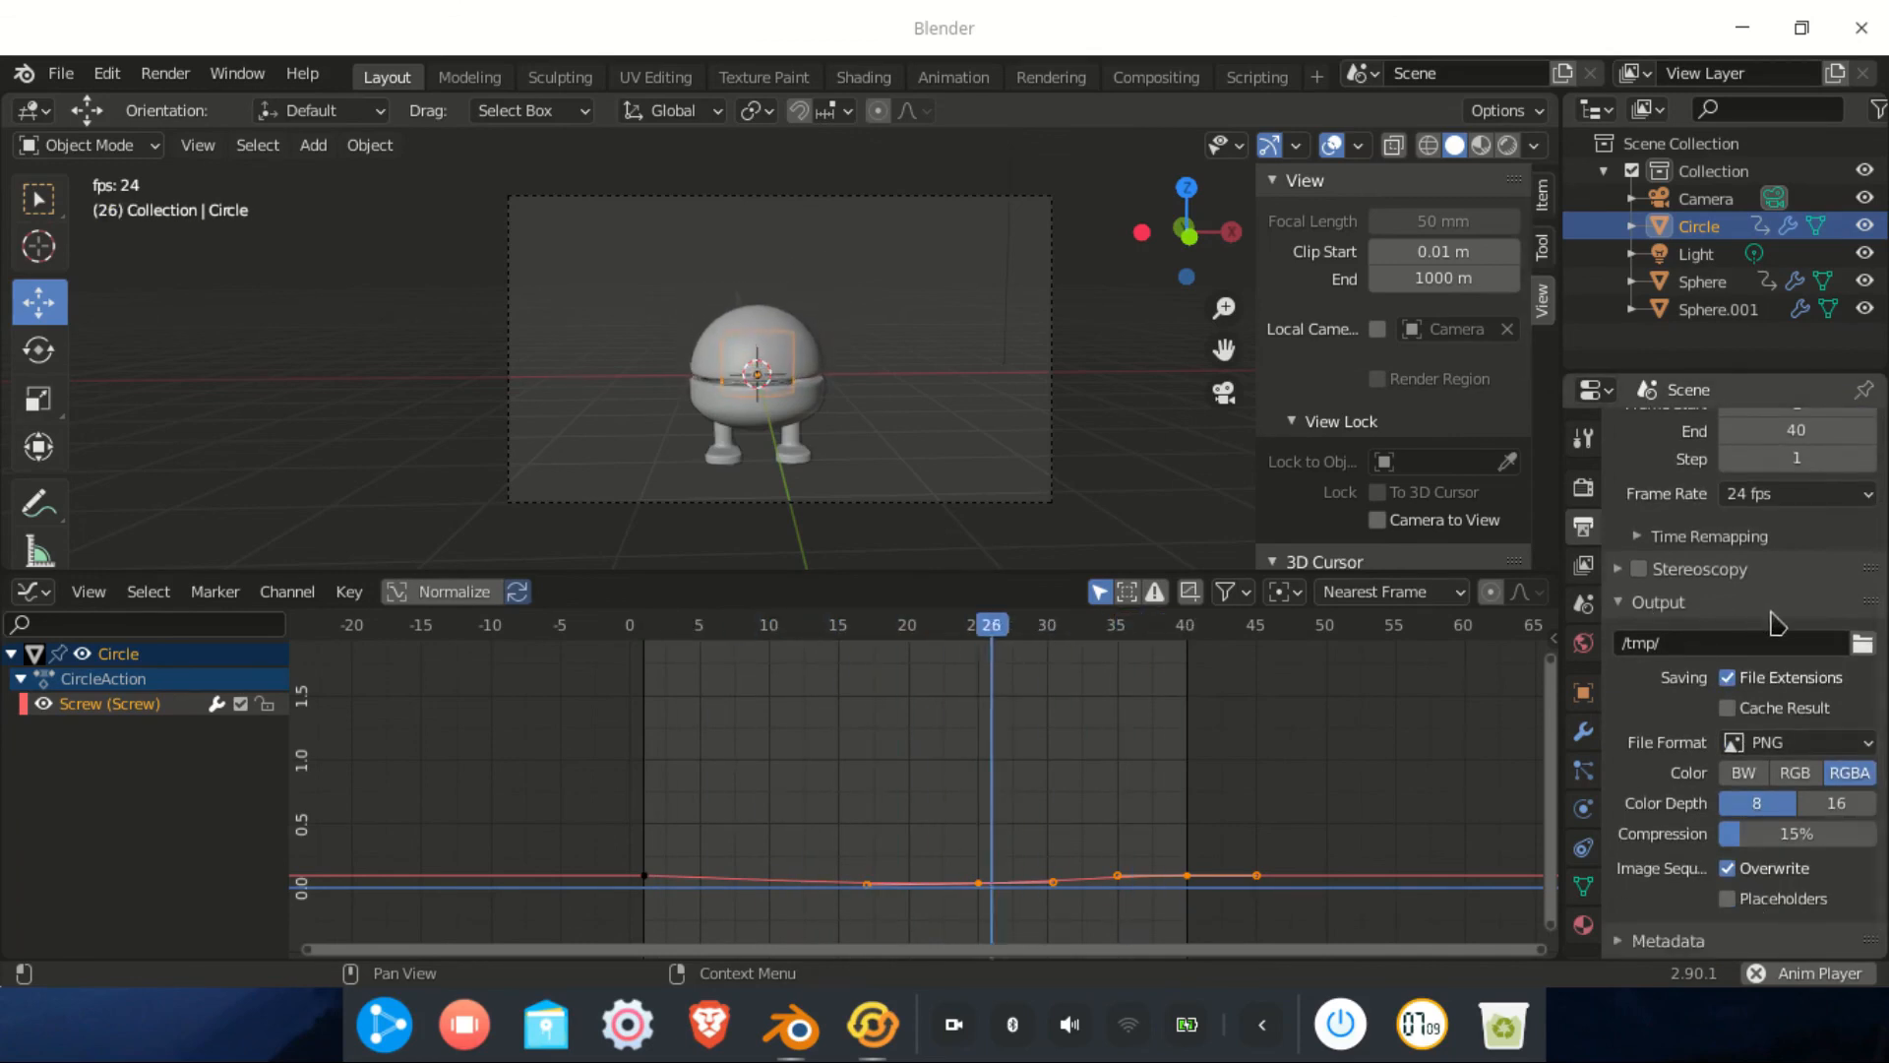
{"action": "left_click", "coordinate": [1862, 645]}
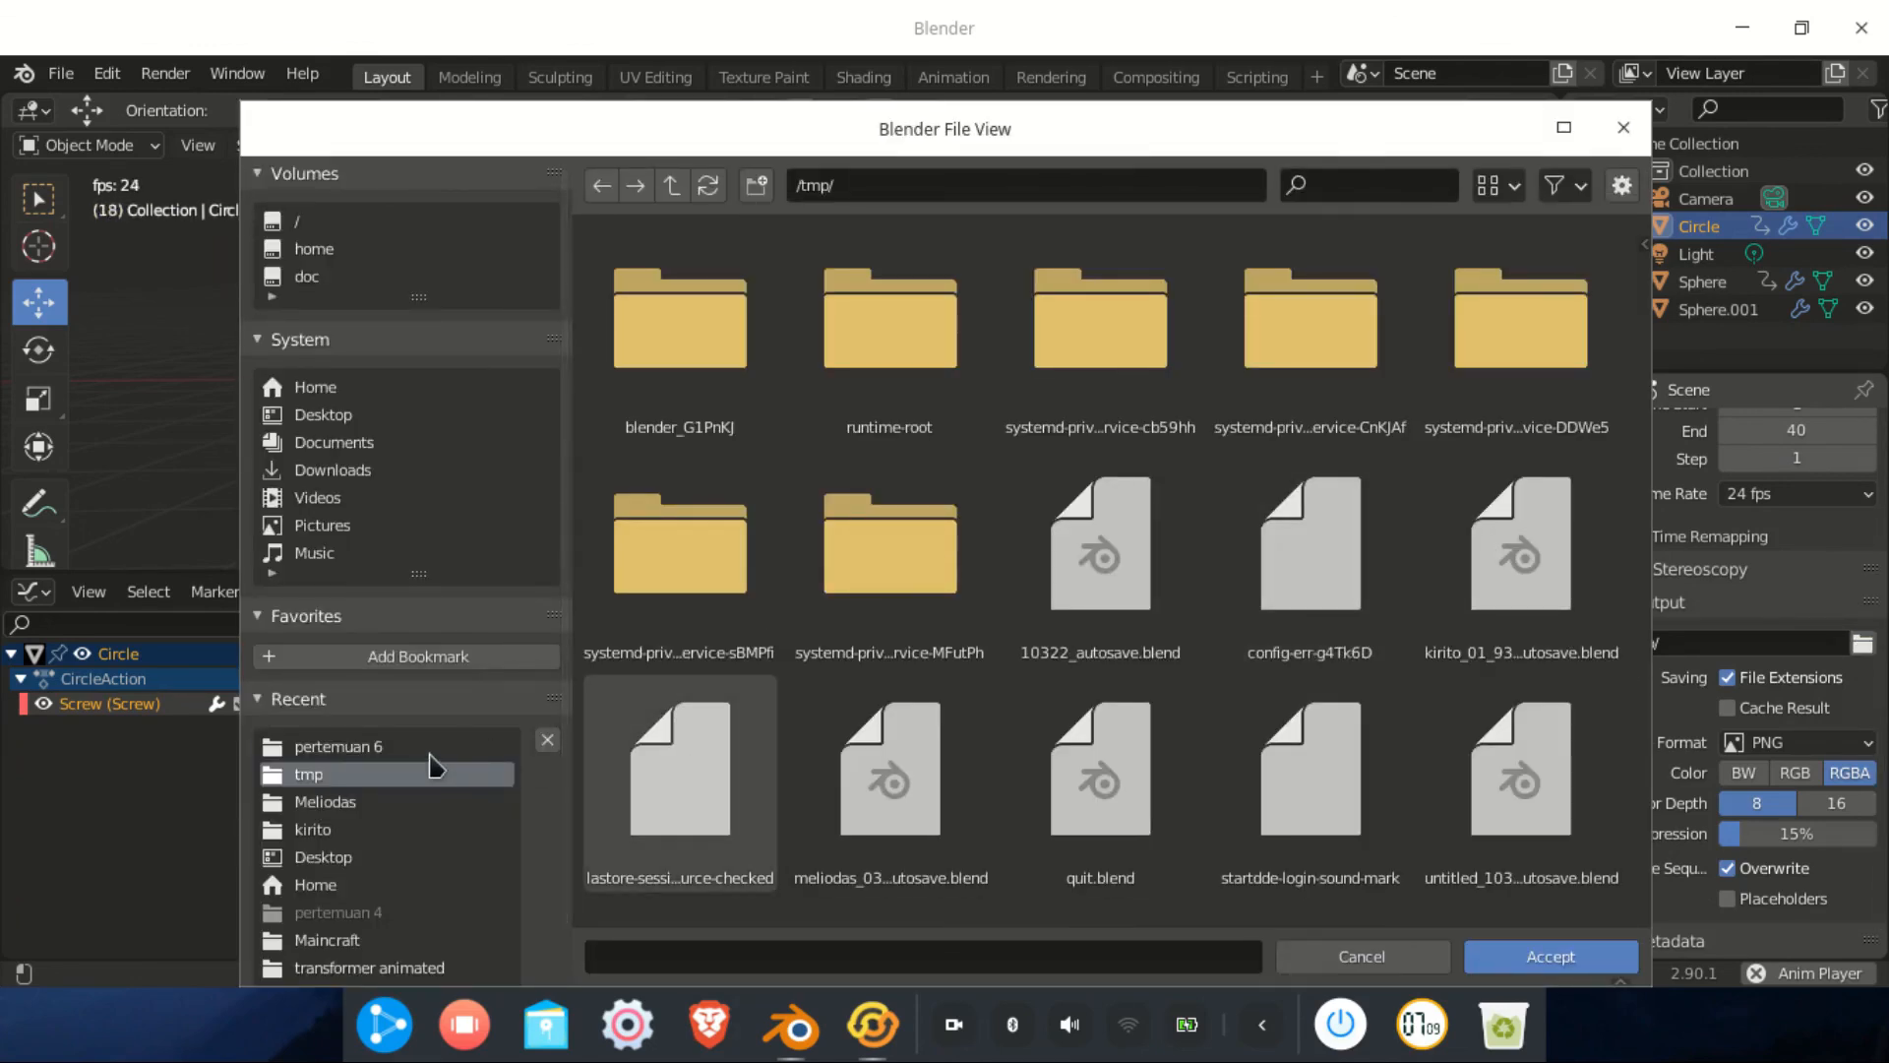
{"action": "left_click", "coordinate": [329, 748]}
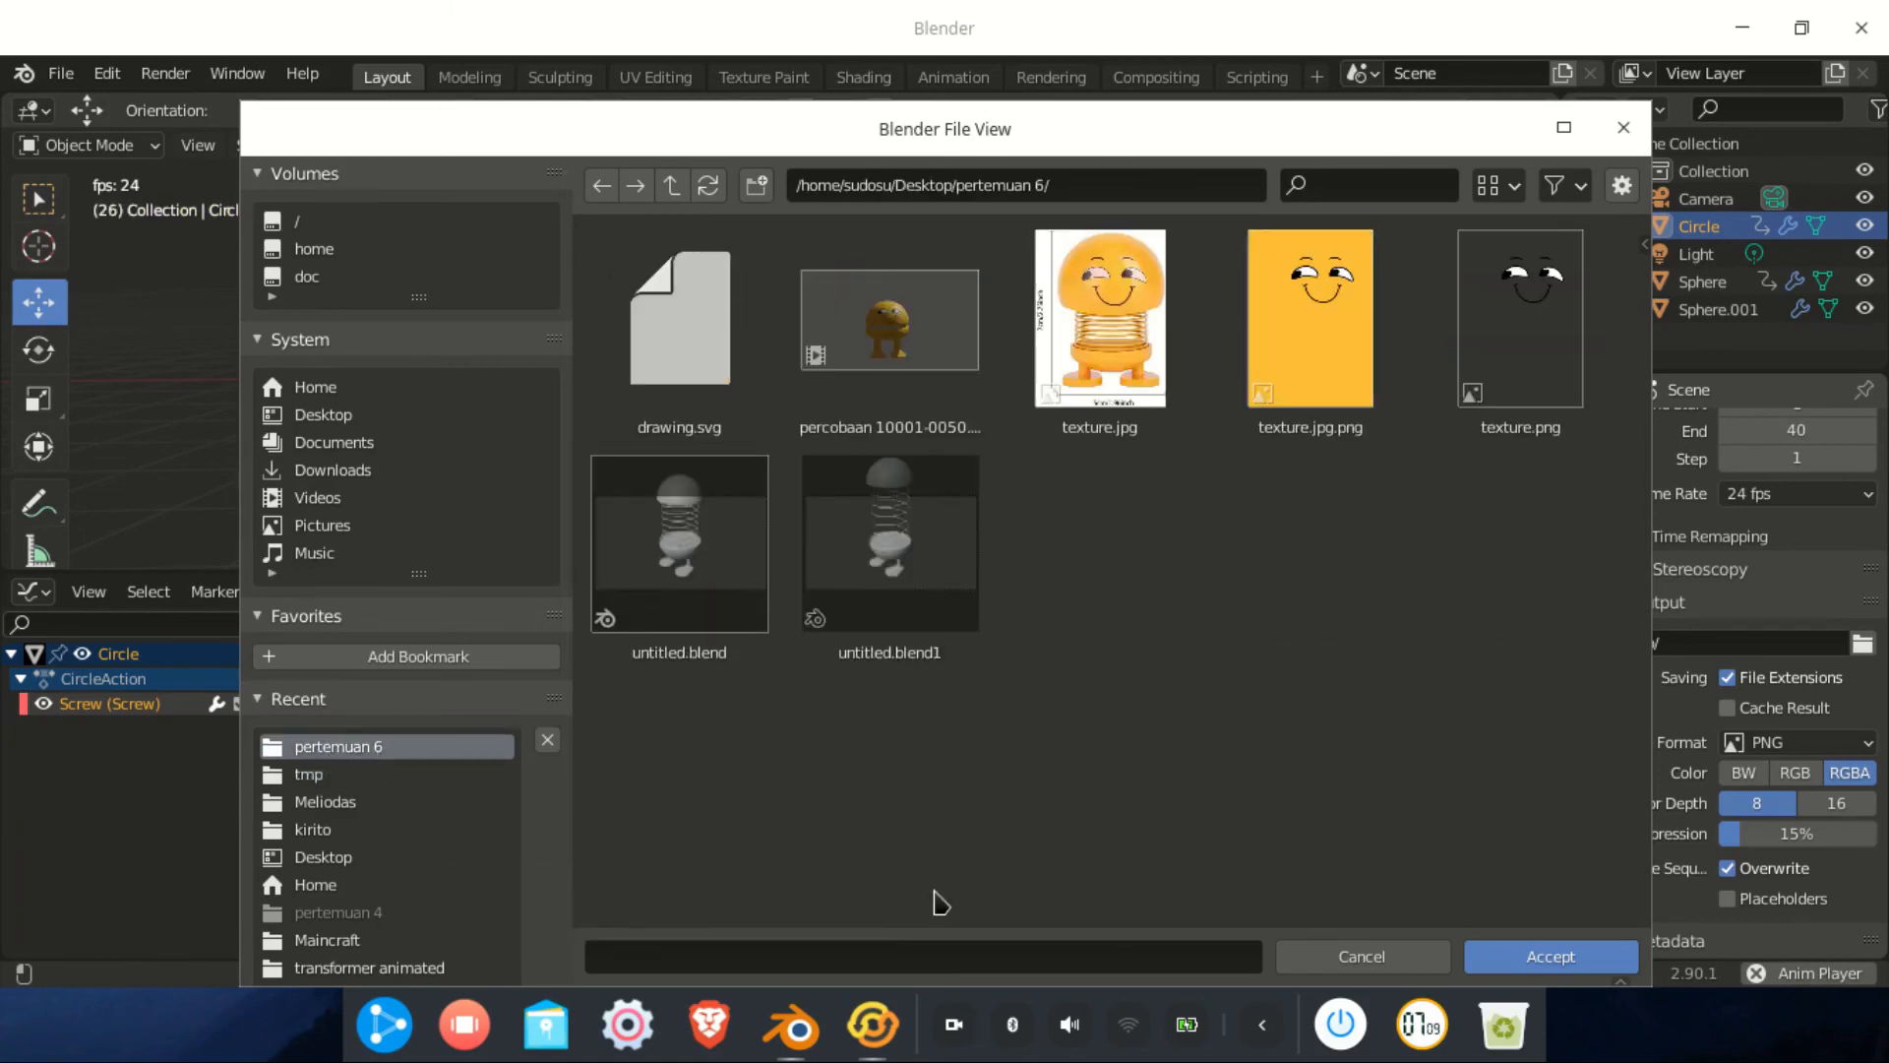
{"action": "left_click", "coordinate": [868, 956]}
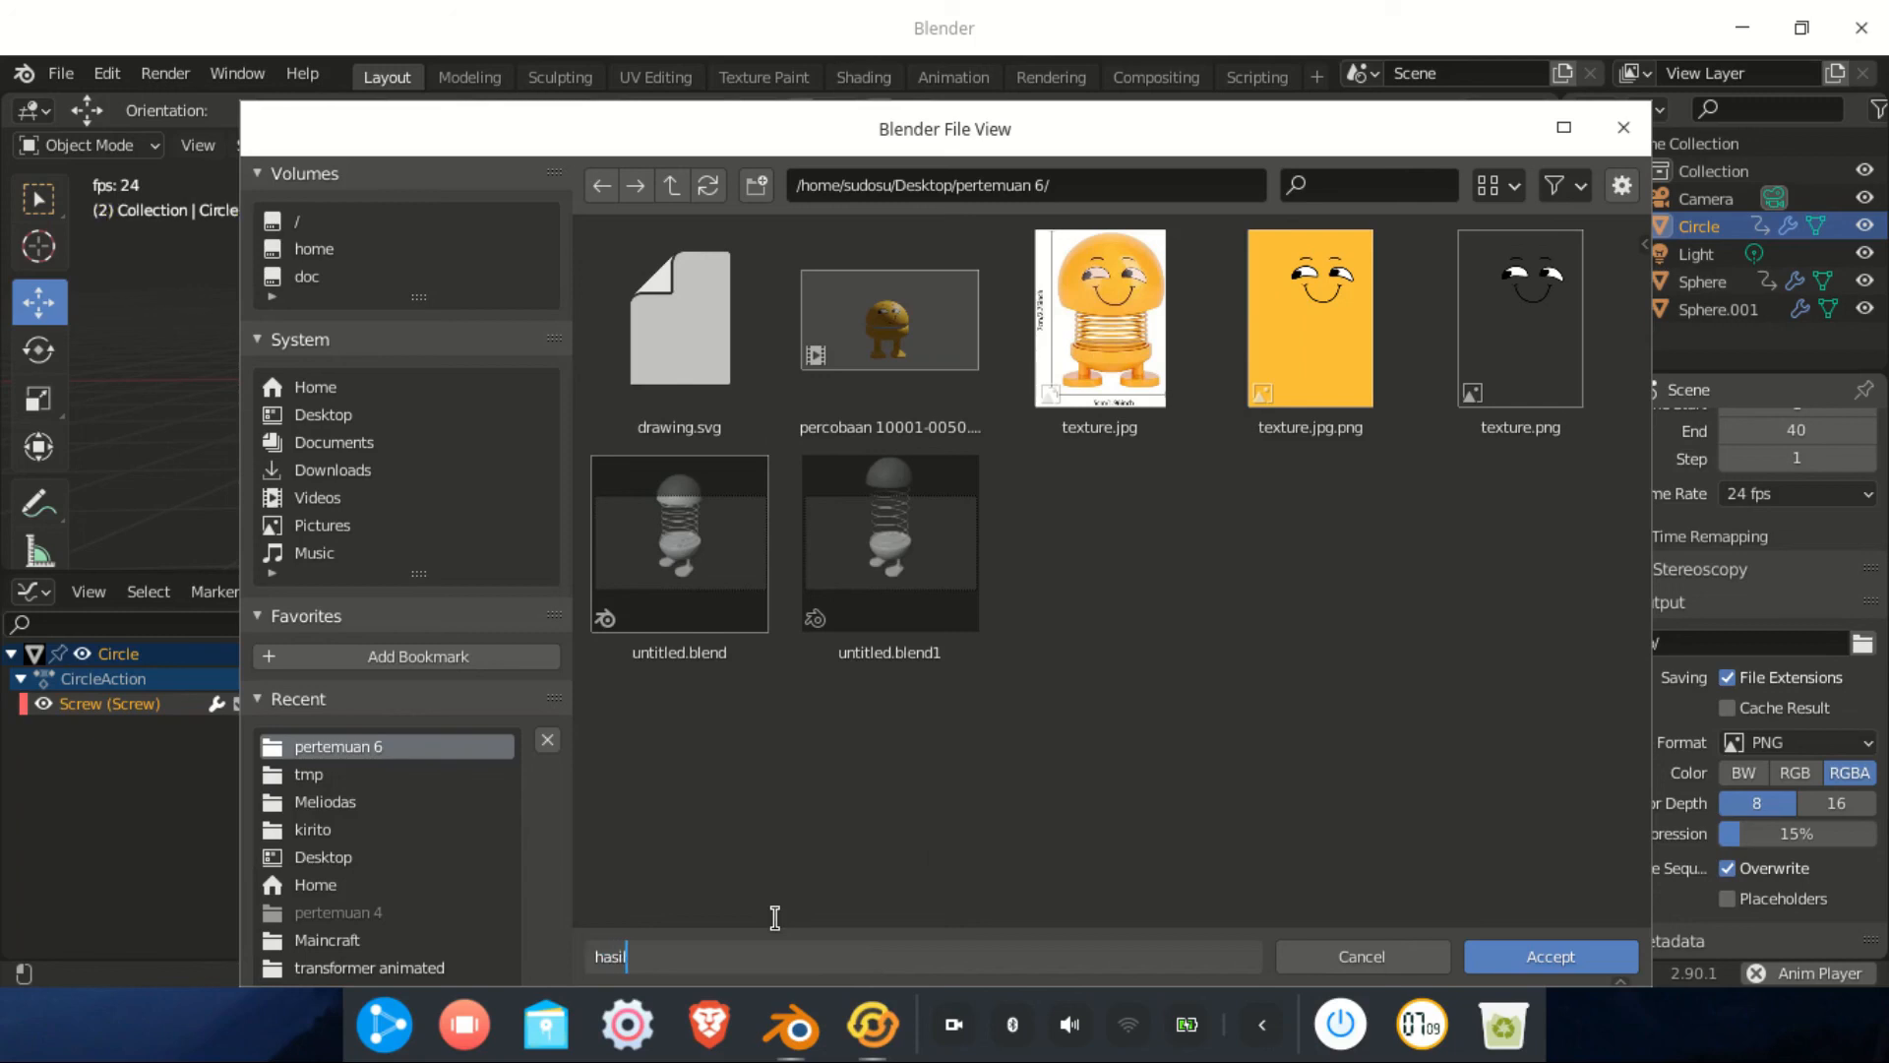
{"action": "left_click", "coordinate": [1572, 954]}
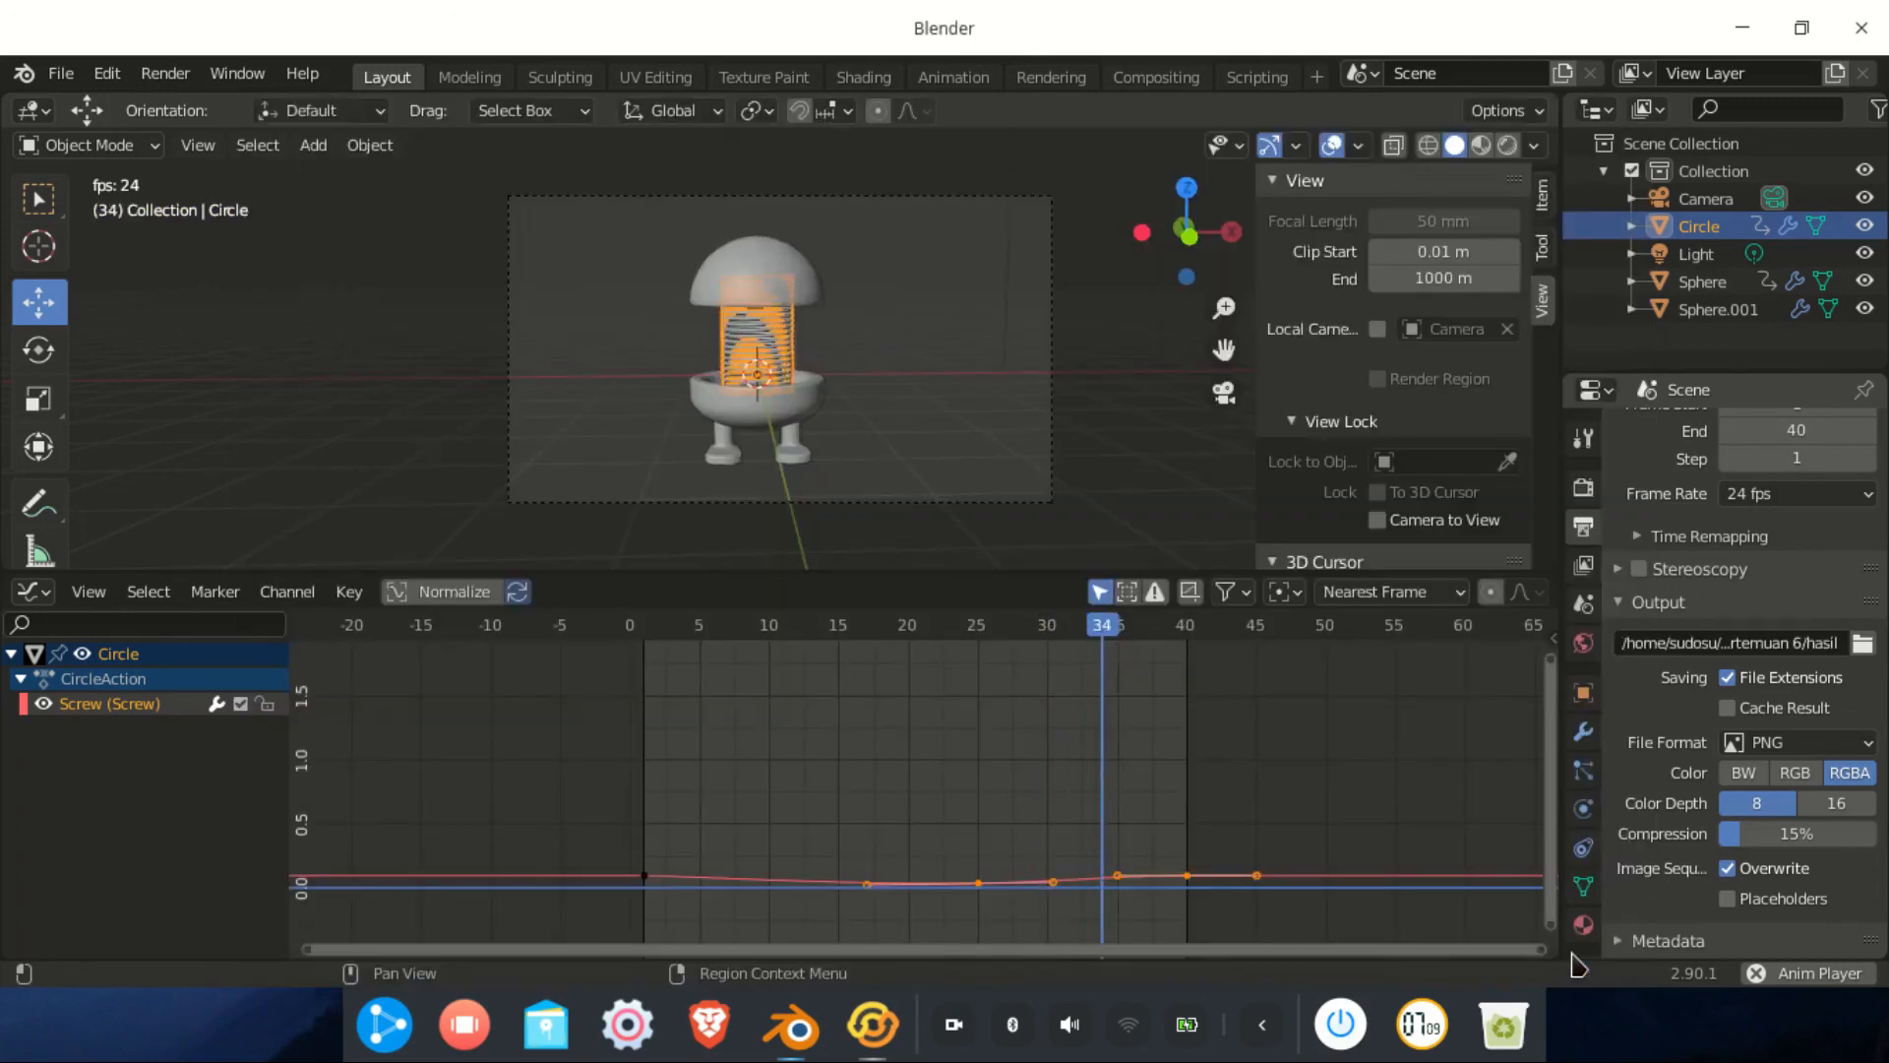
Switch the output format to FFmpeg video with an MPEG-4 container, then stop playback
{"action": "left_click", "coordinate": [1845, 745]}
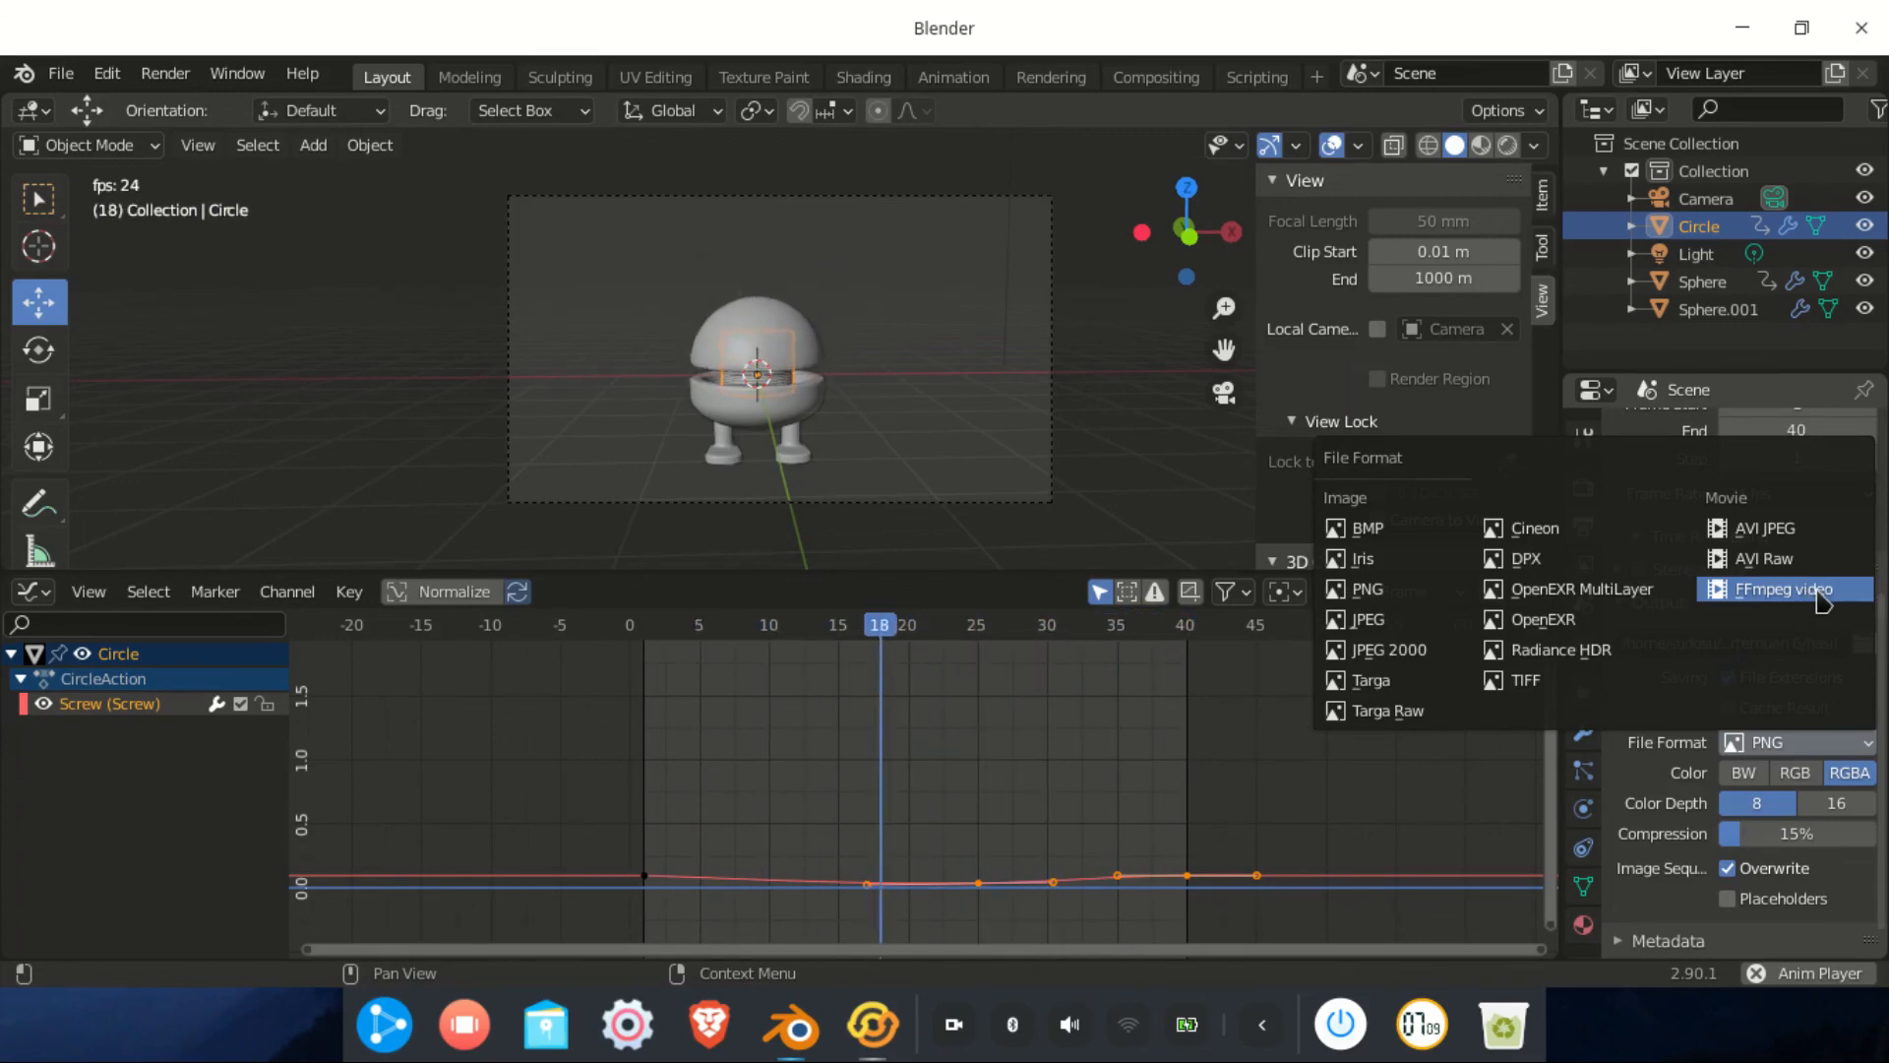
{"action": "left_click", "coordinate": [1808, 590]}
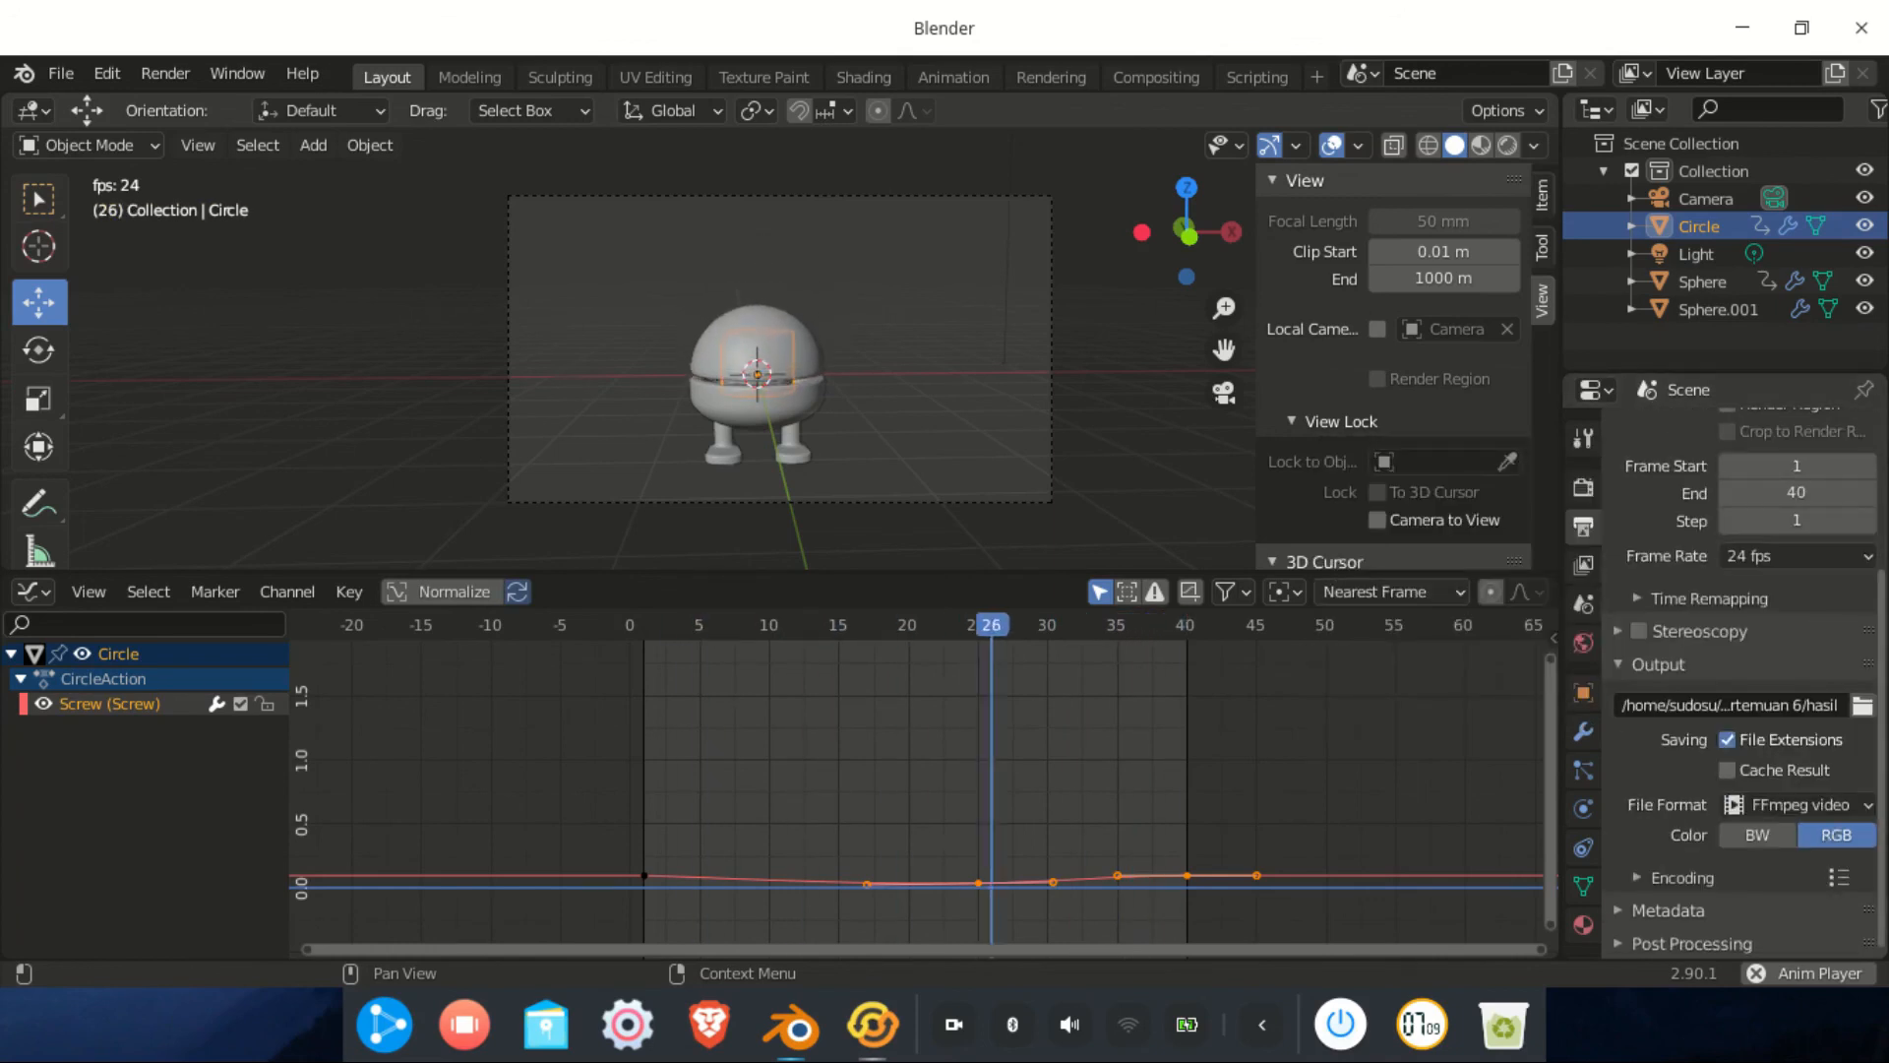
{"action": "left_click", "coordinate": [1673, 877]}
{"action": "scroll", "coordinate": [1672, 877], "scroll_direction": "down", "scroll_amount": 4}
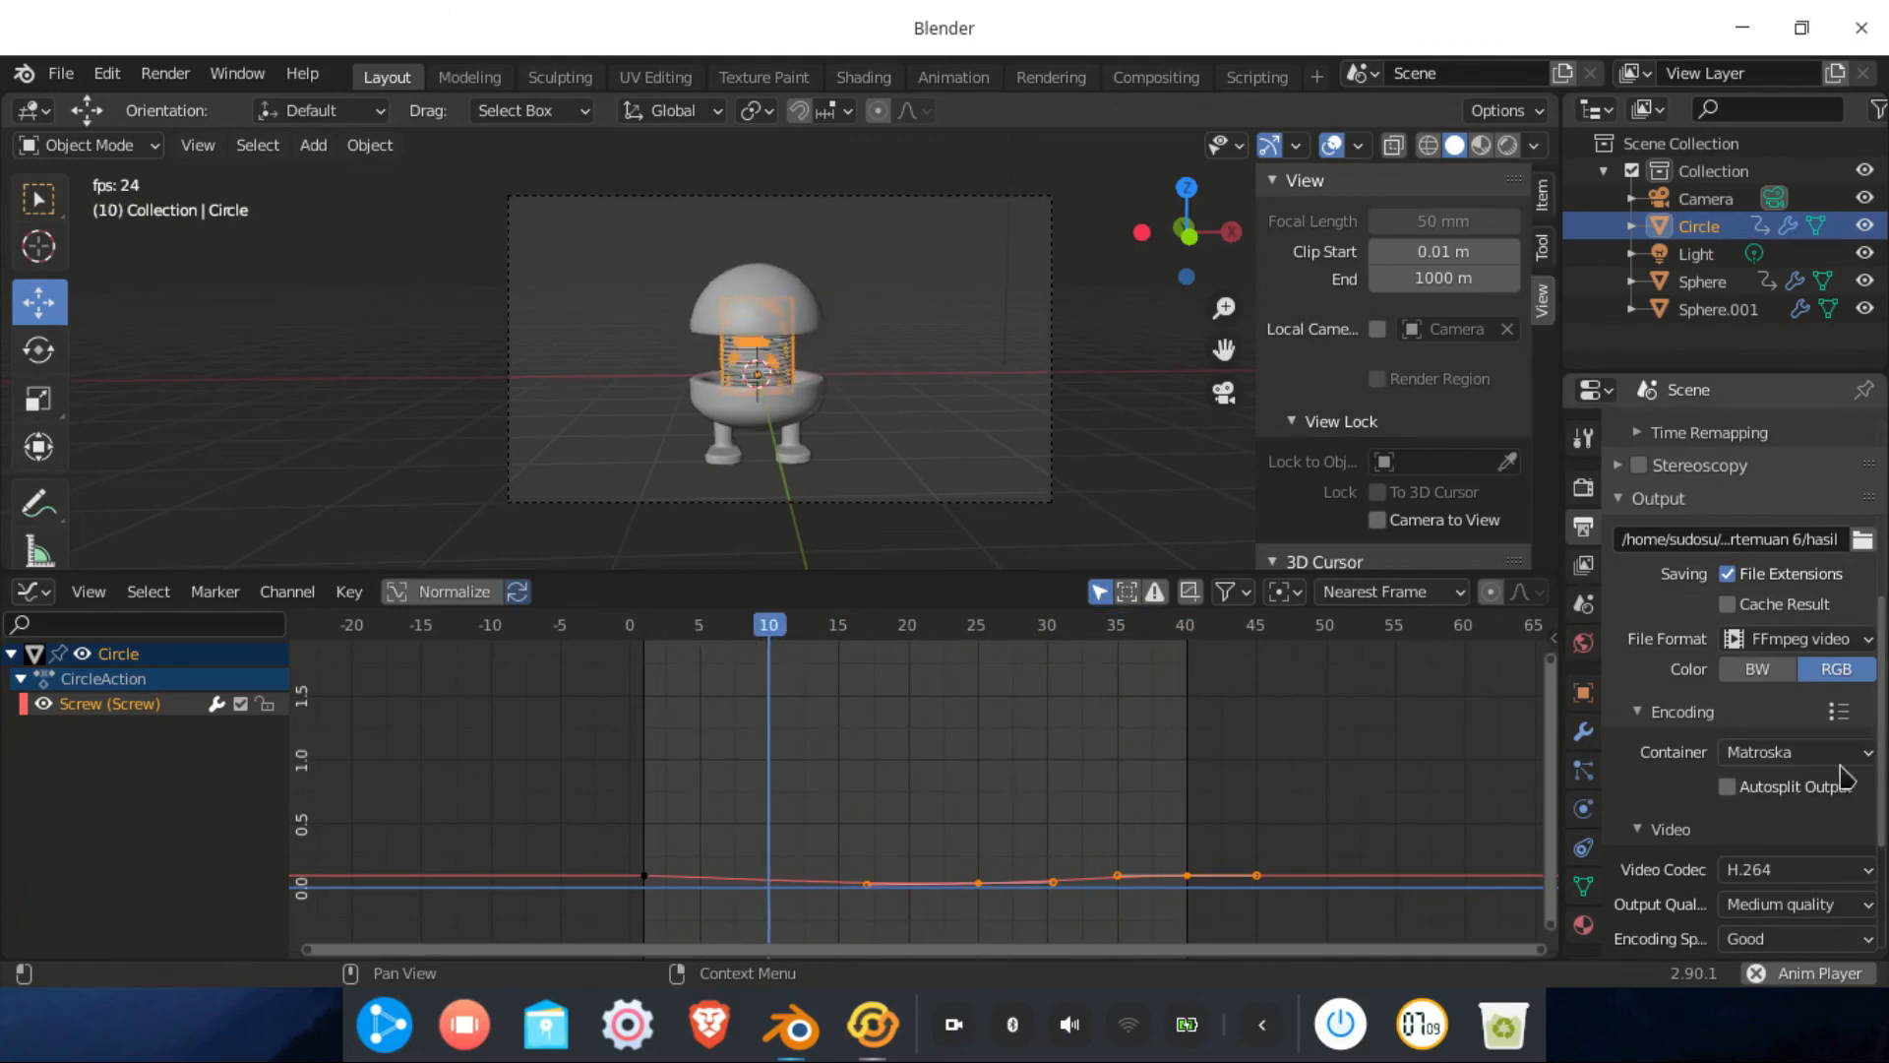
{"action": "left_click", "coordinate": [1804, 752]}
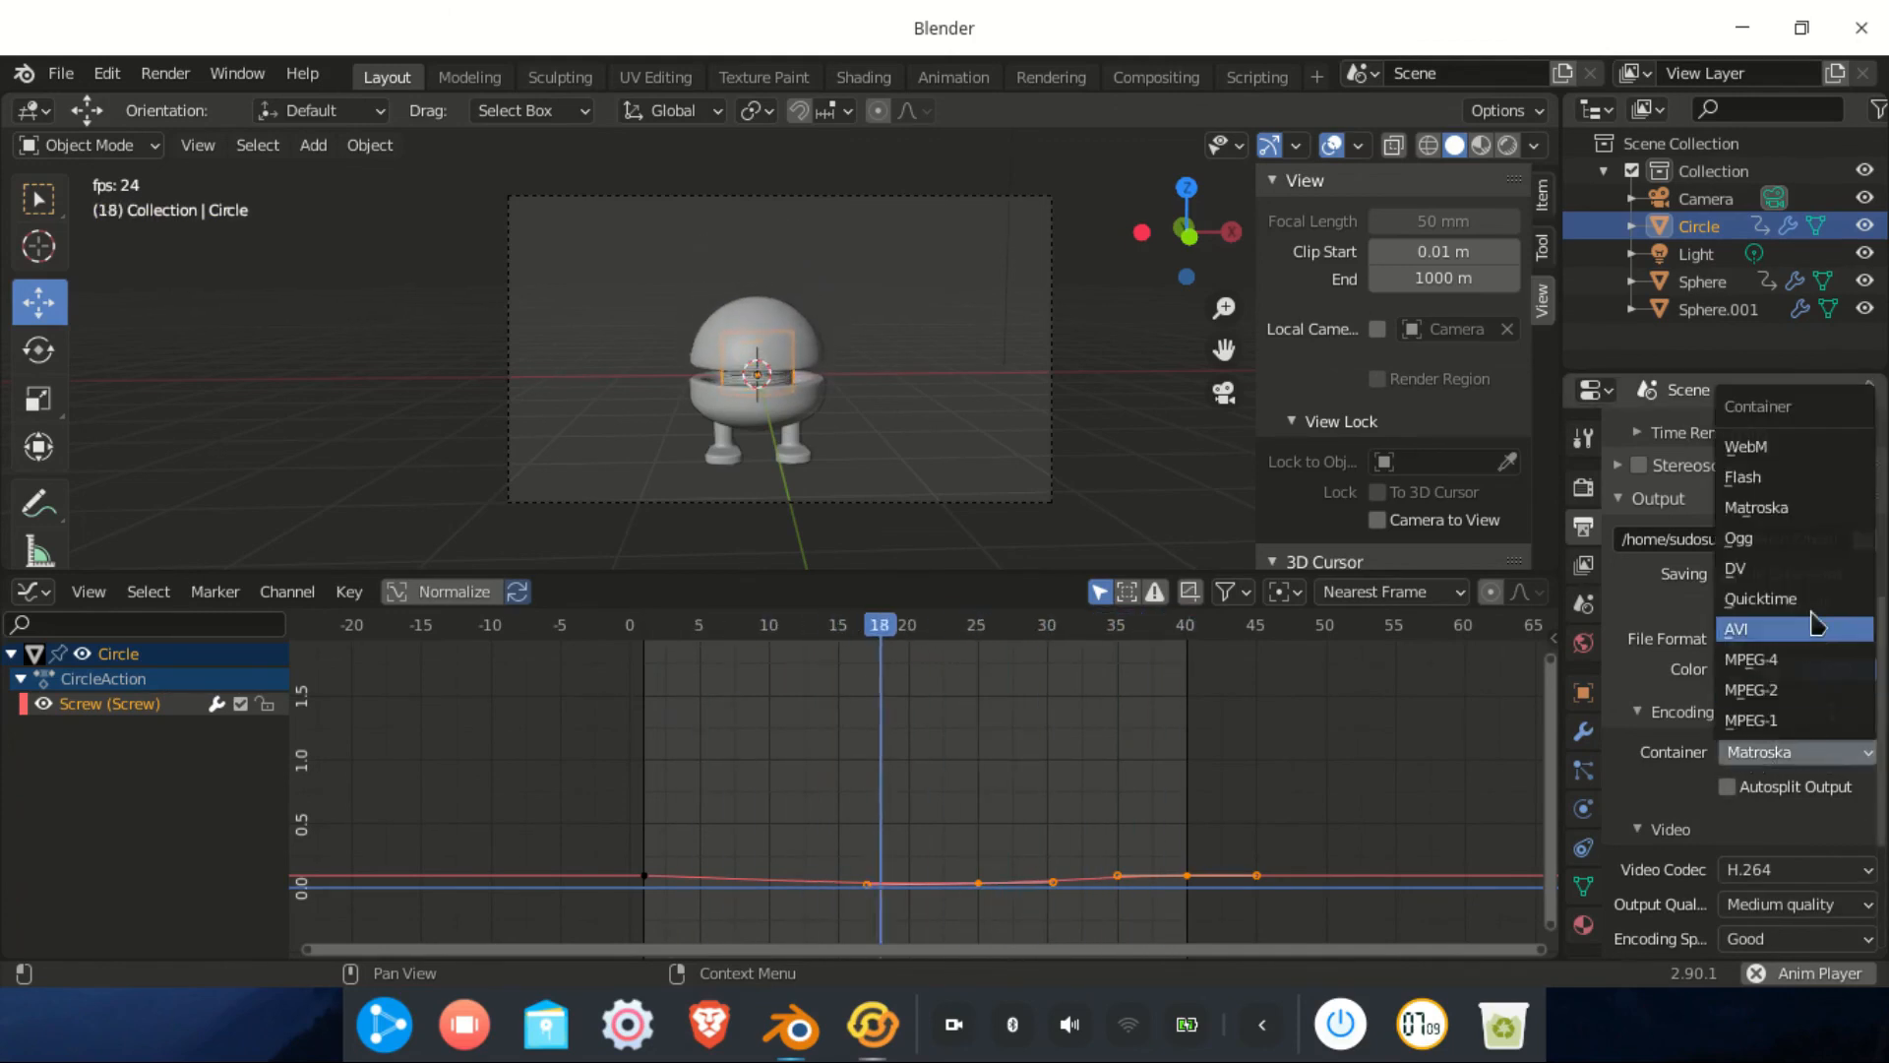
{"action": "left_click", "coordinate": [1810, 659]}
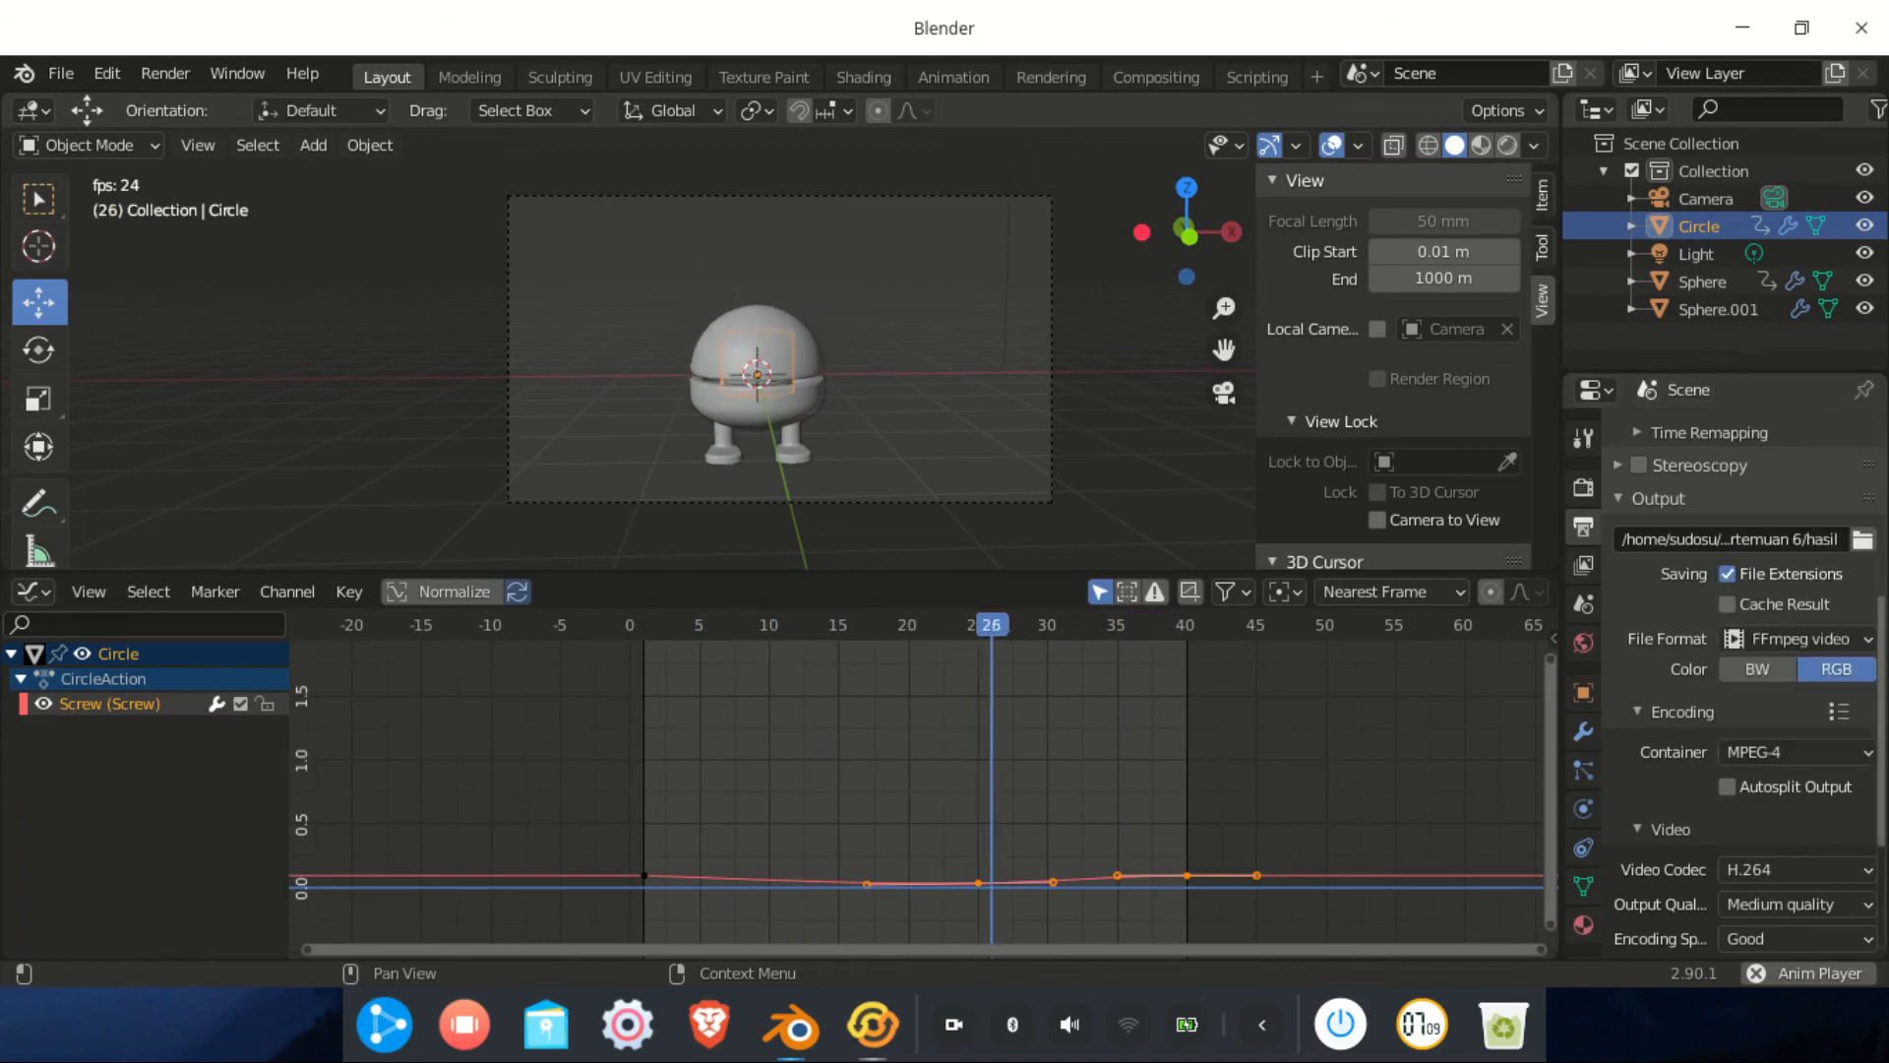
{"action": "scroll", "coordinate": [1771, 689], "scroll_direction": "down", "scroll_amount": 3}
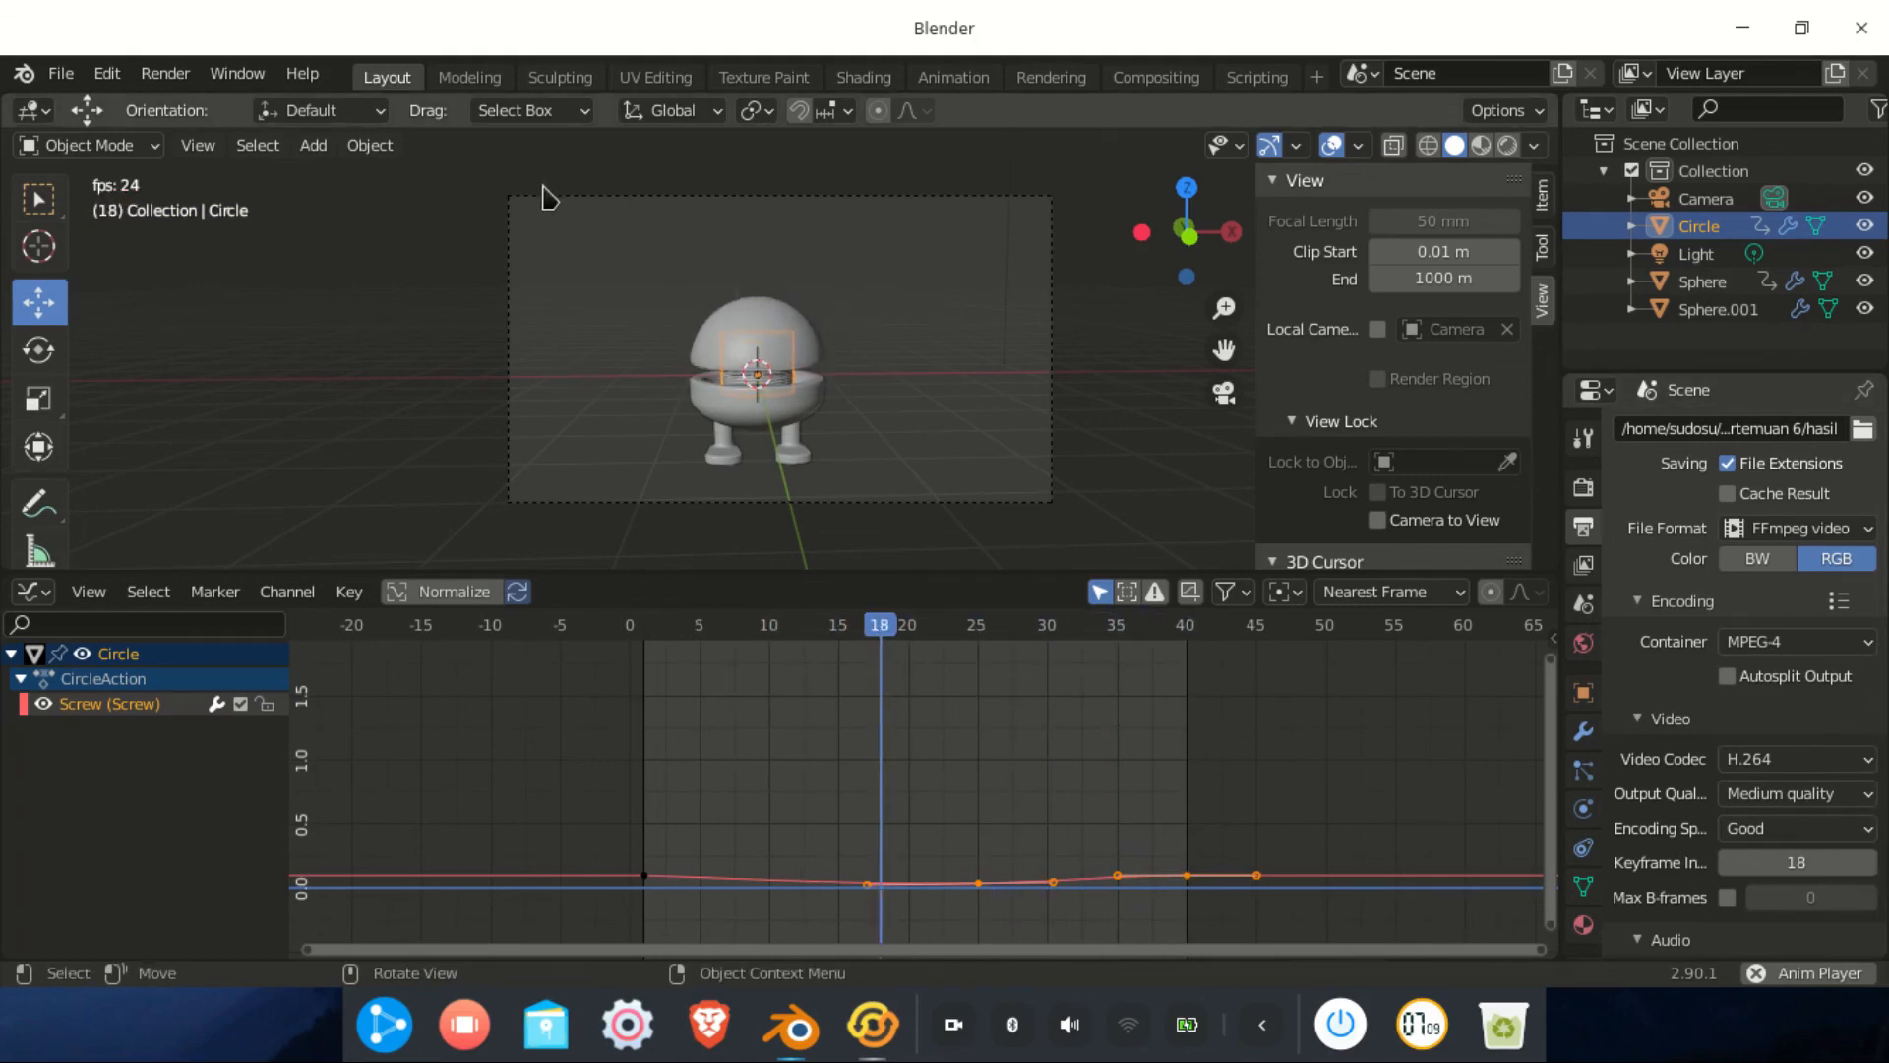
{"action": "key", "text": "space"}
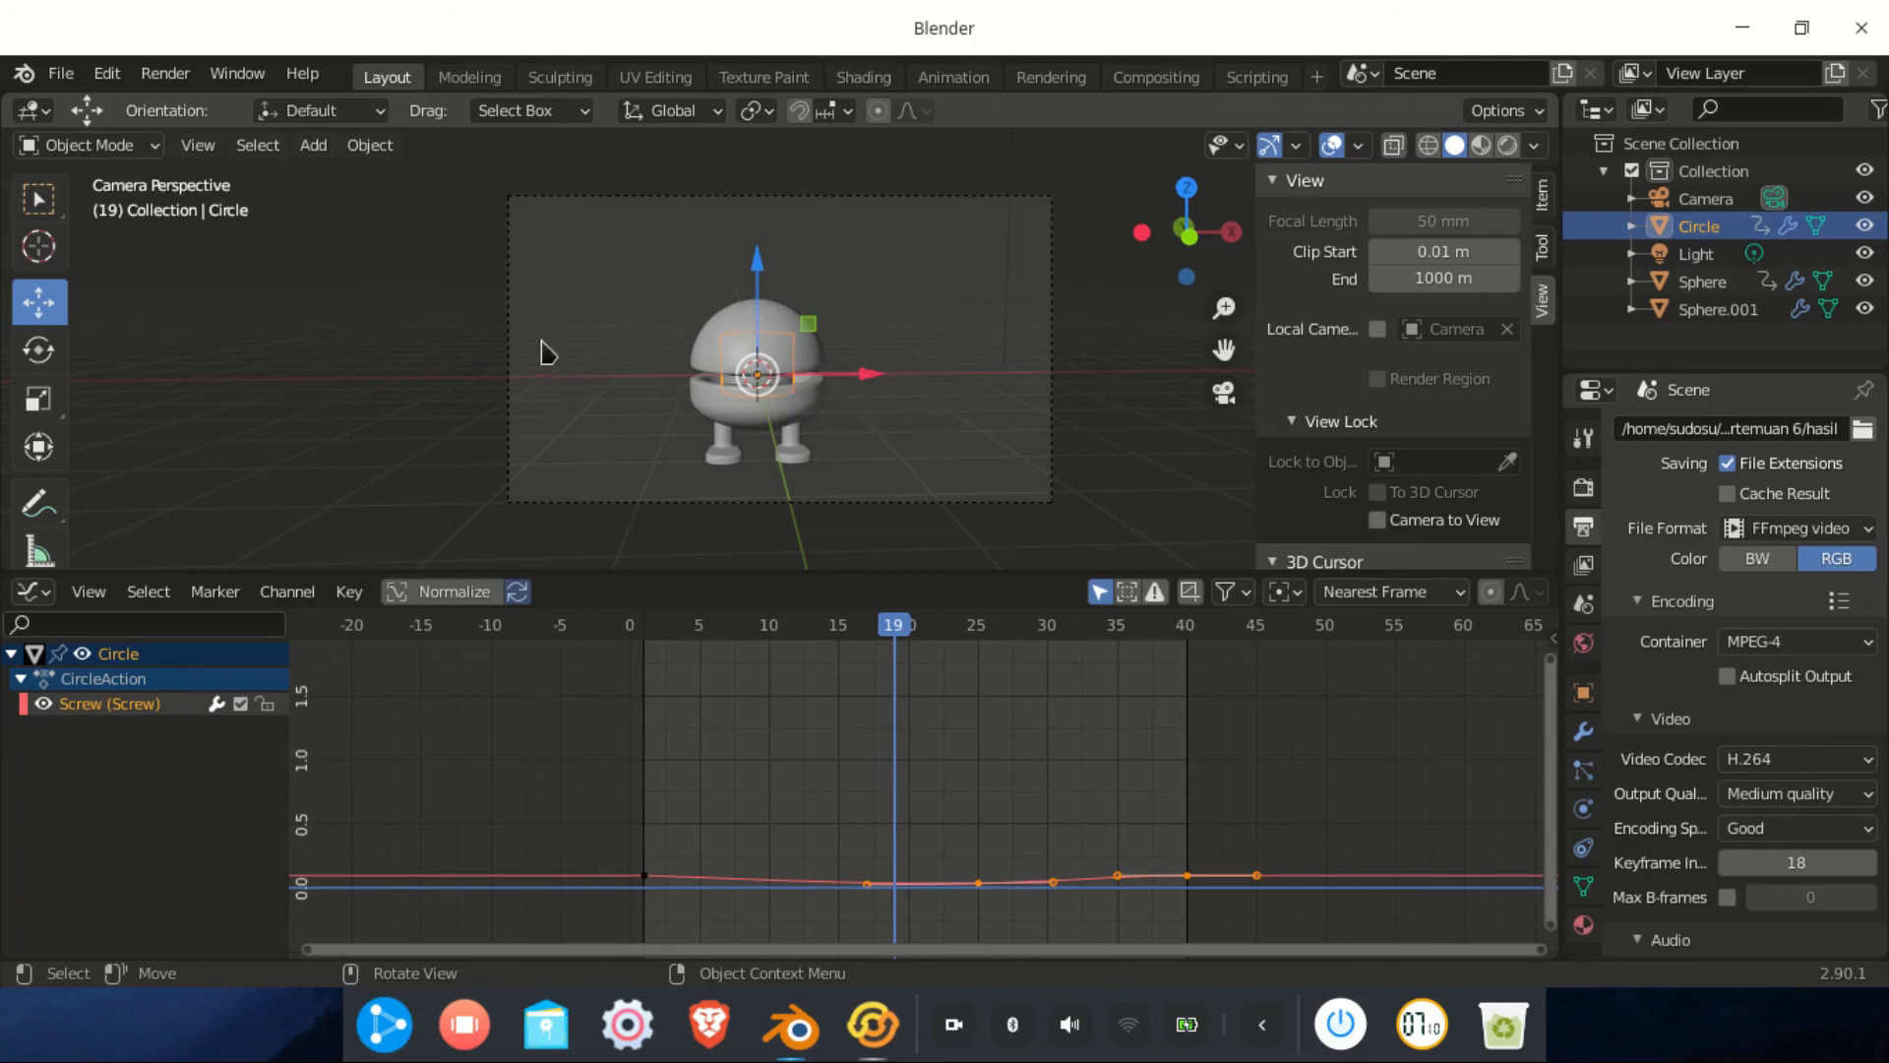
Use File > Save As to store the project as boneka.blend in pertemuan 6
{"action": "left_click", "coordinate": [62, 79]}
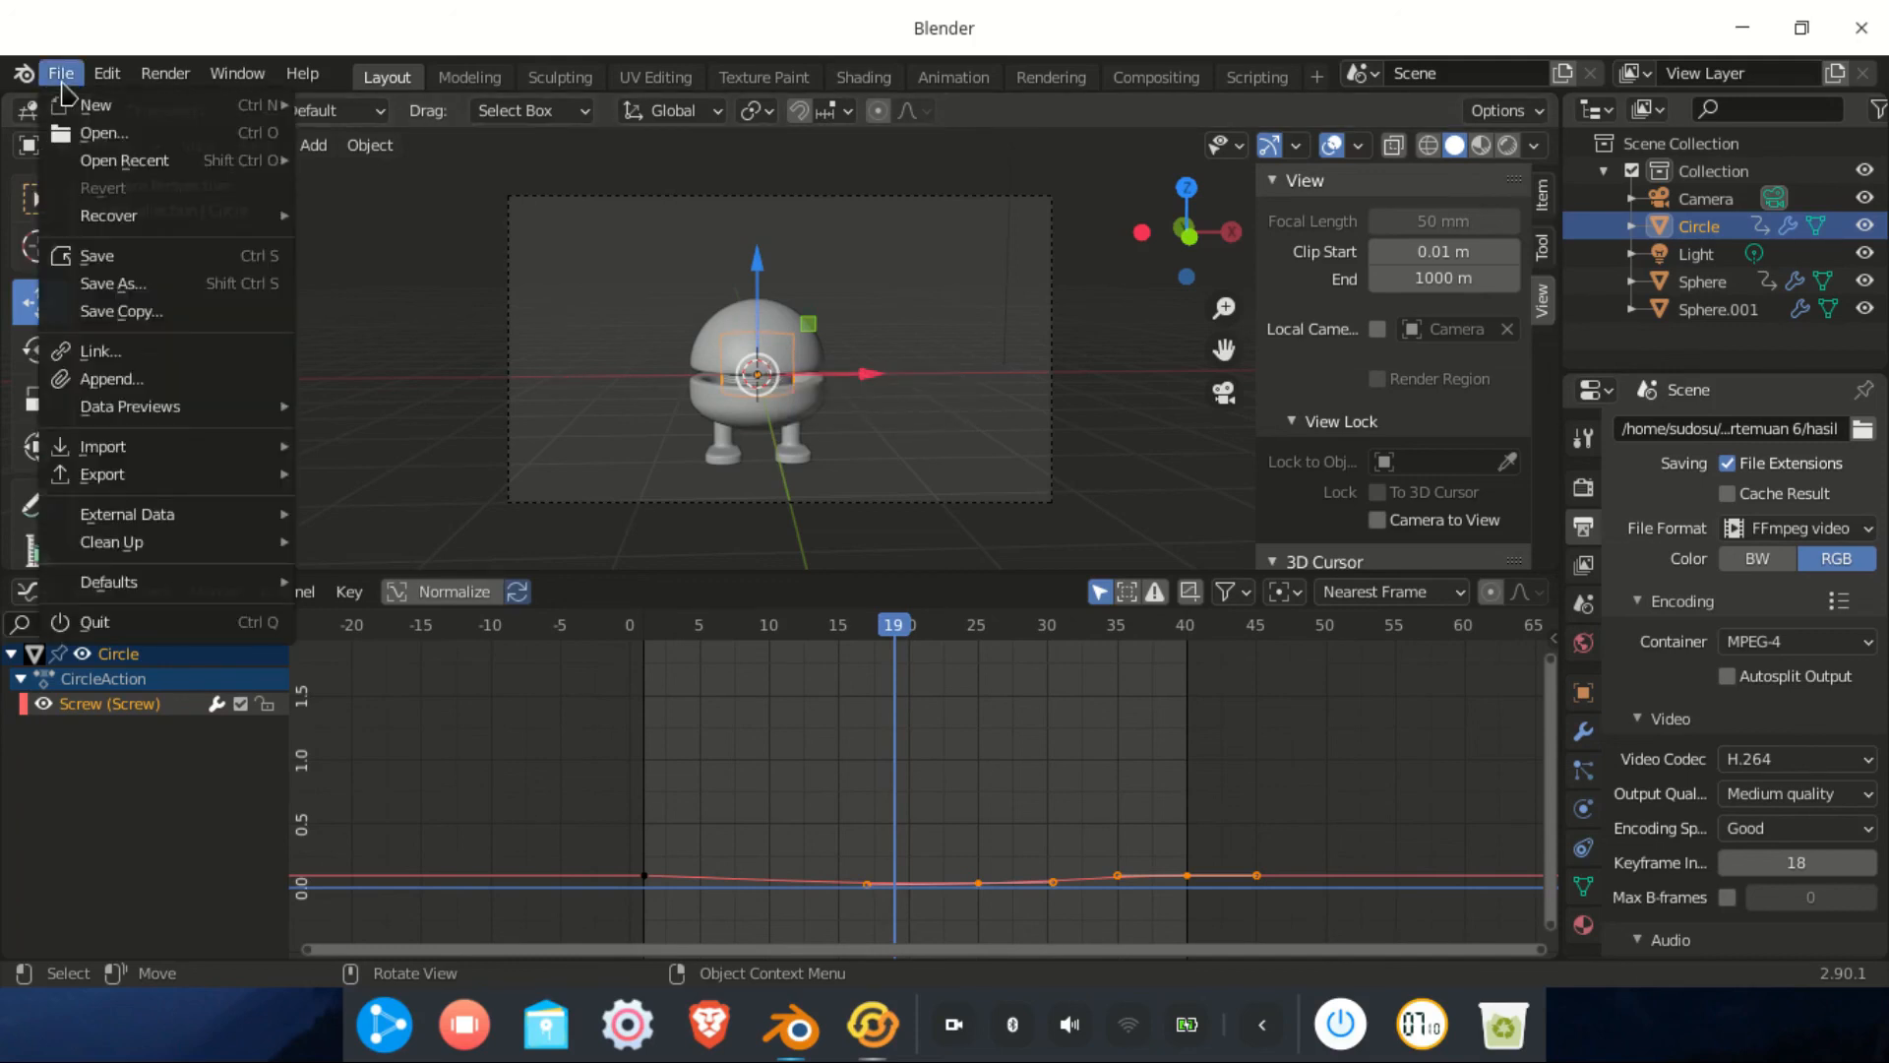
{"action": "left_click", "coordinate": [62, 83]}
{"action": "left_click", "coordinate": [62, 79]}
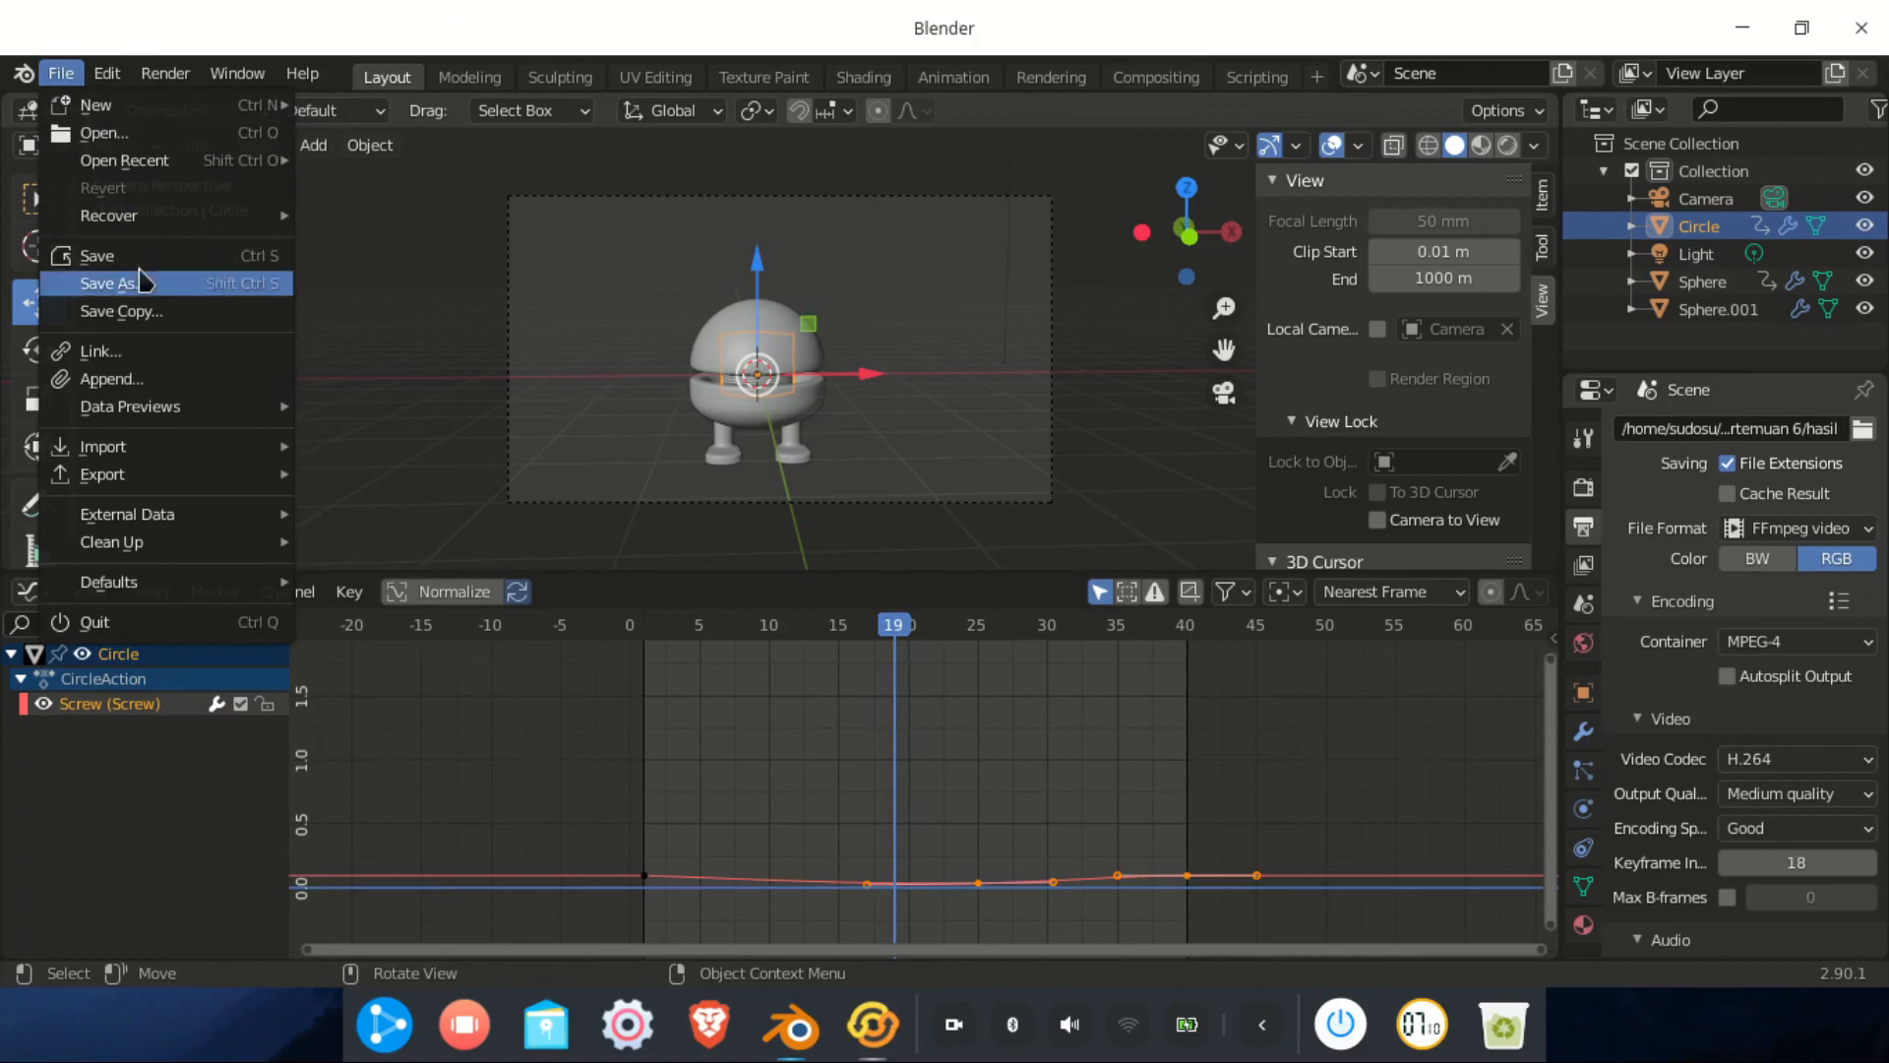
{"action": "left_click", "coordinate": [142, 283]}
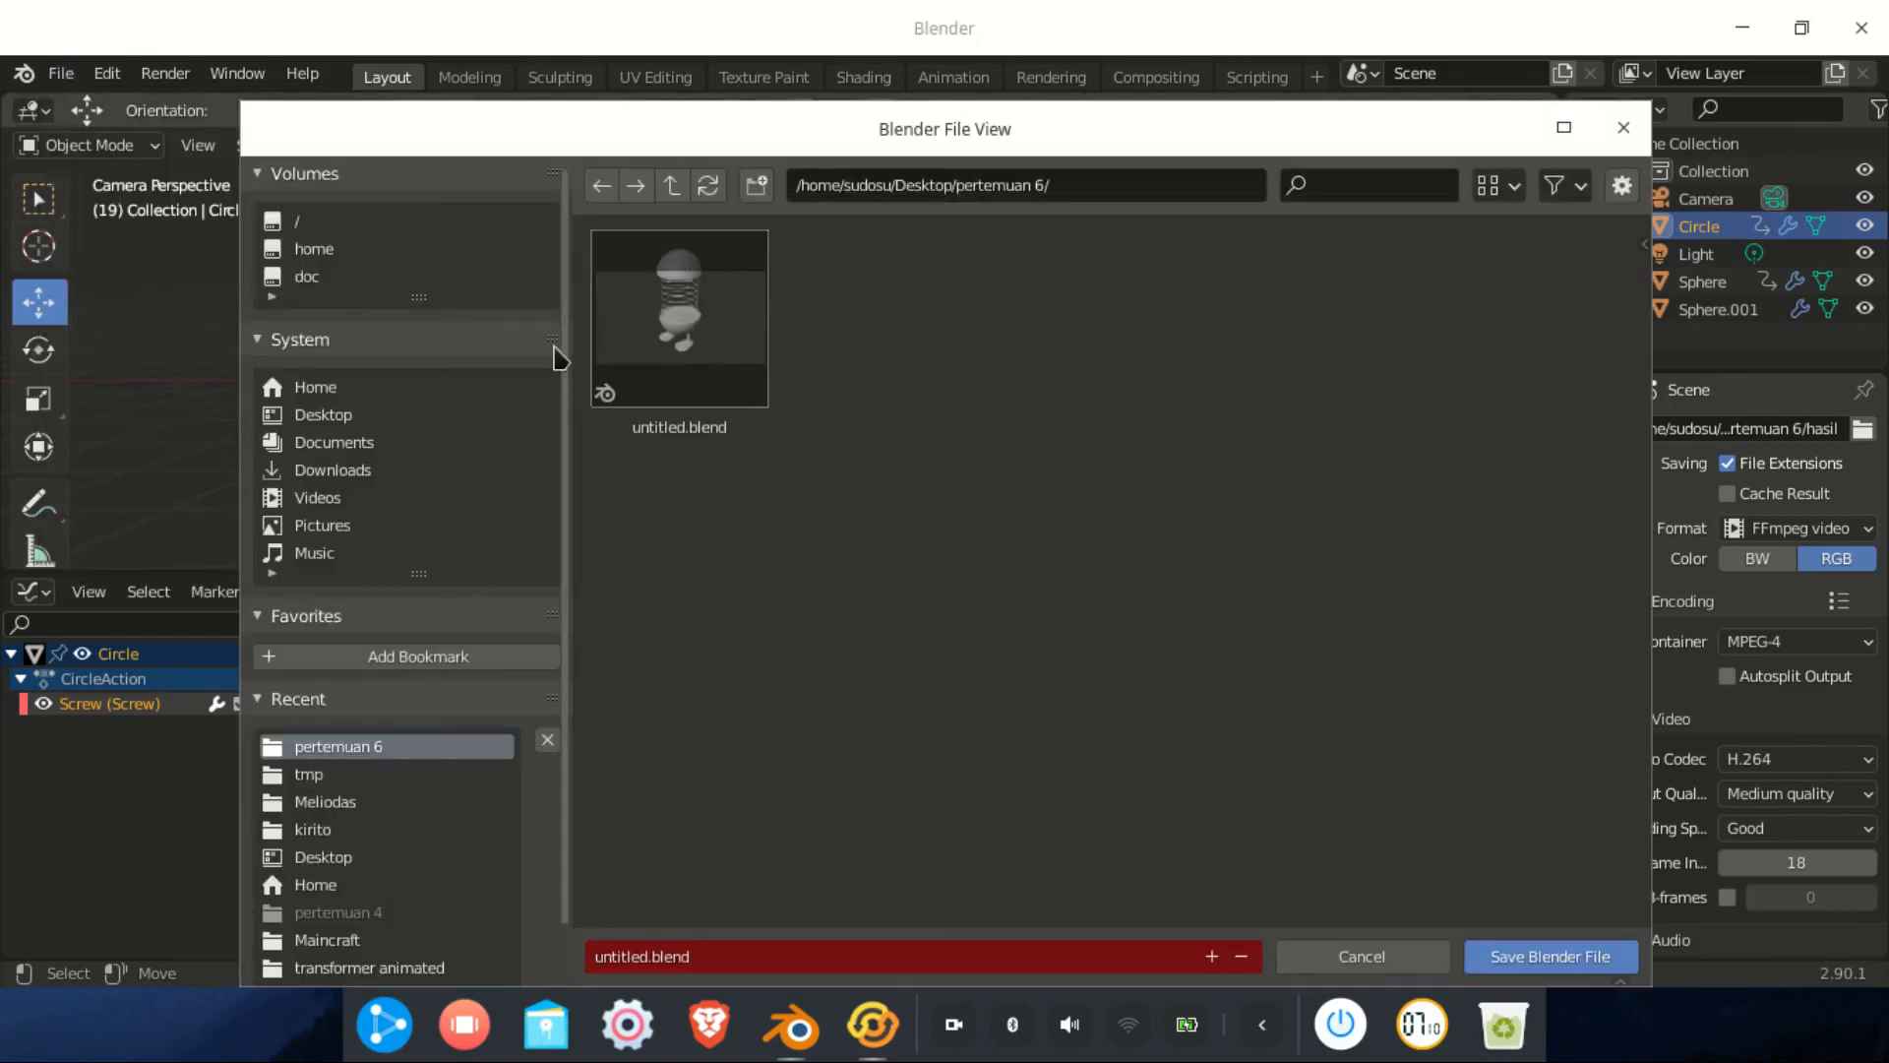
{"action": "left_click", "coordinate": [759, 949]}
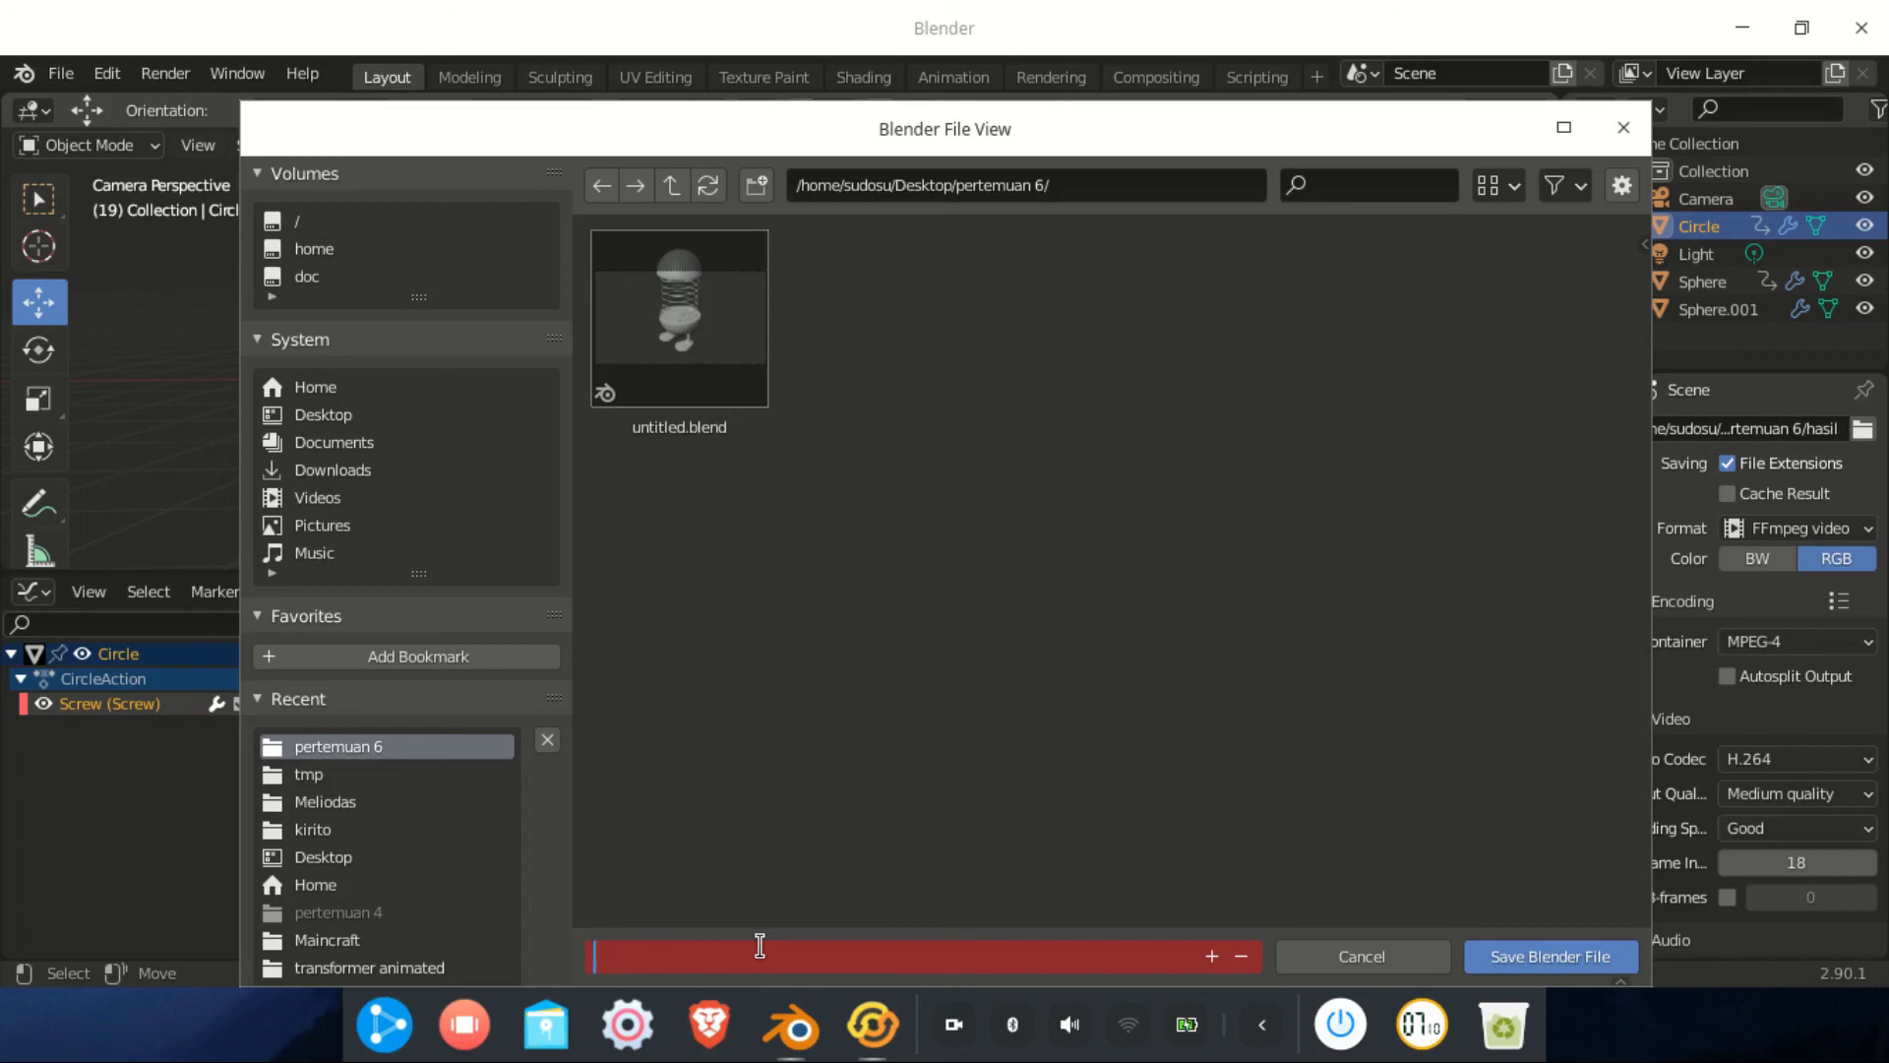
{"action": "left_click", "coordinate": [1572, 967]}
{"action": "left_click", "coordinate": [1572, 959]}
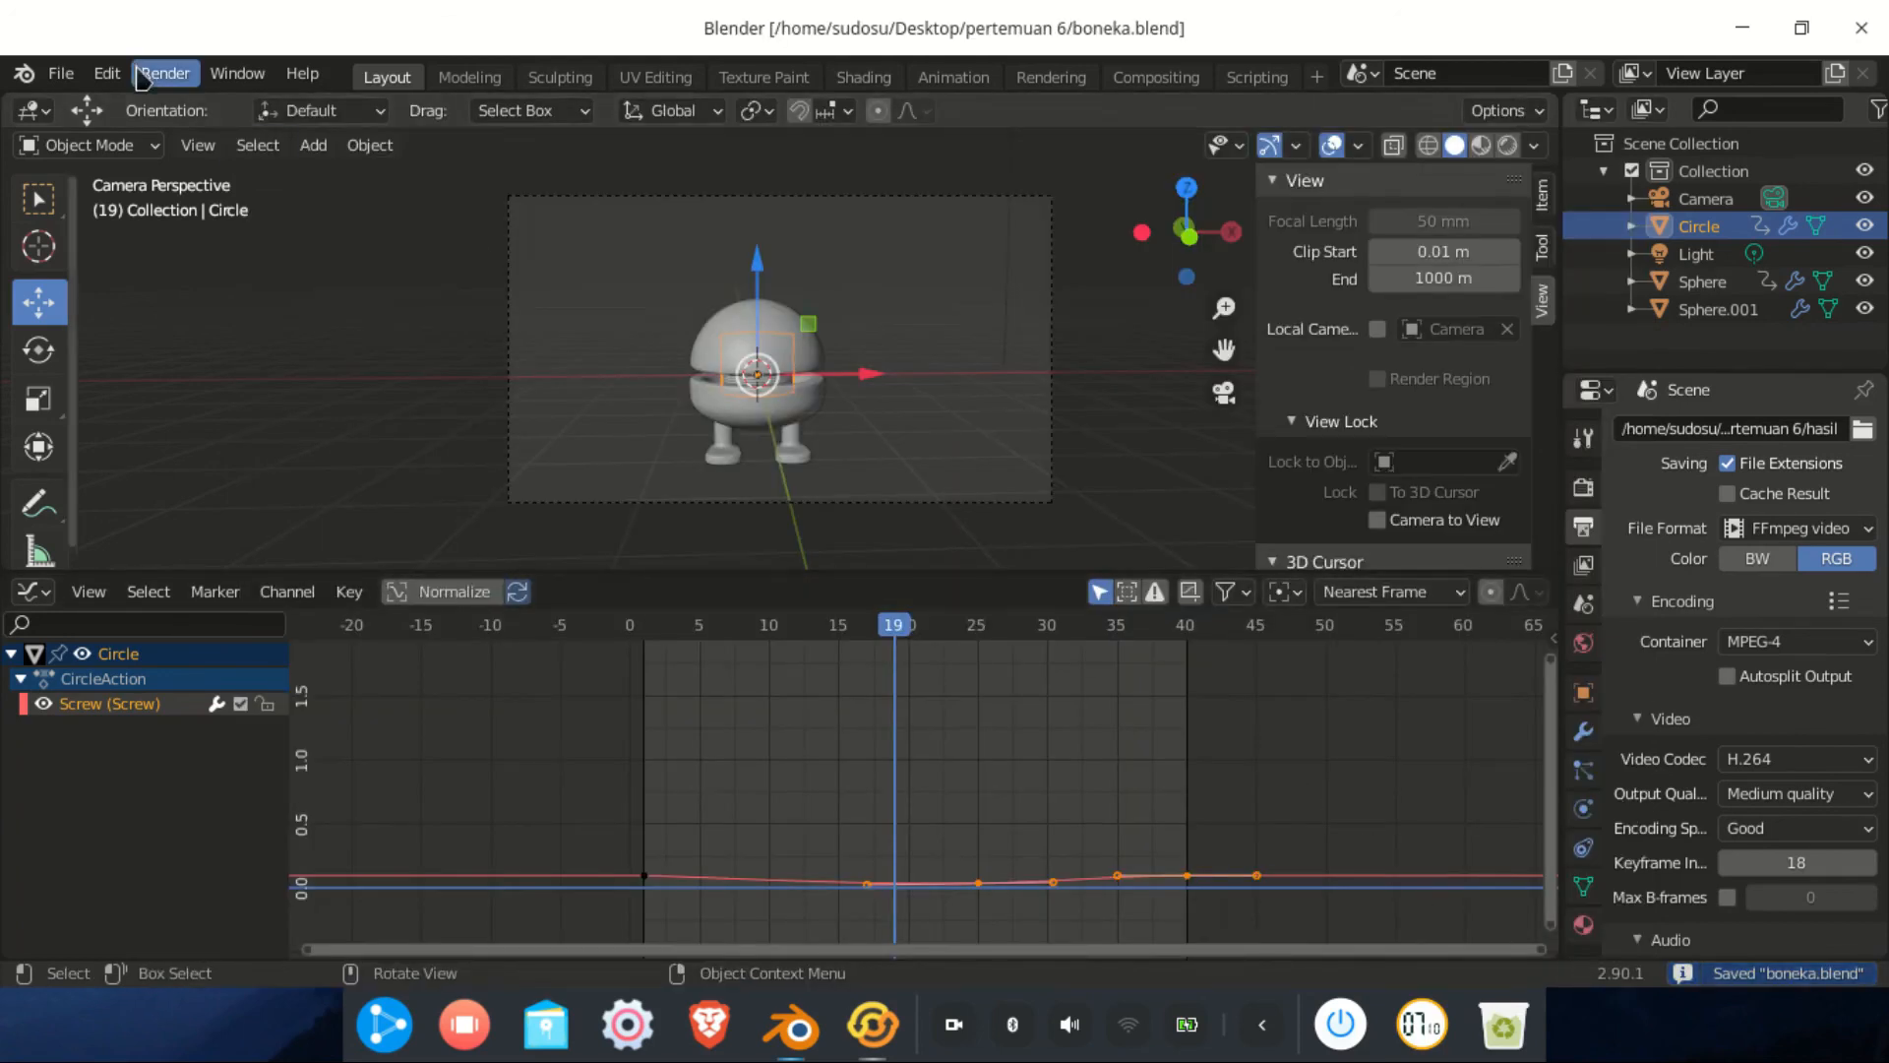
Render all 40 frames of the animation from the camera to the MP4 video
{"action": "left_click", "coordinate": [150, 75]}
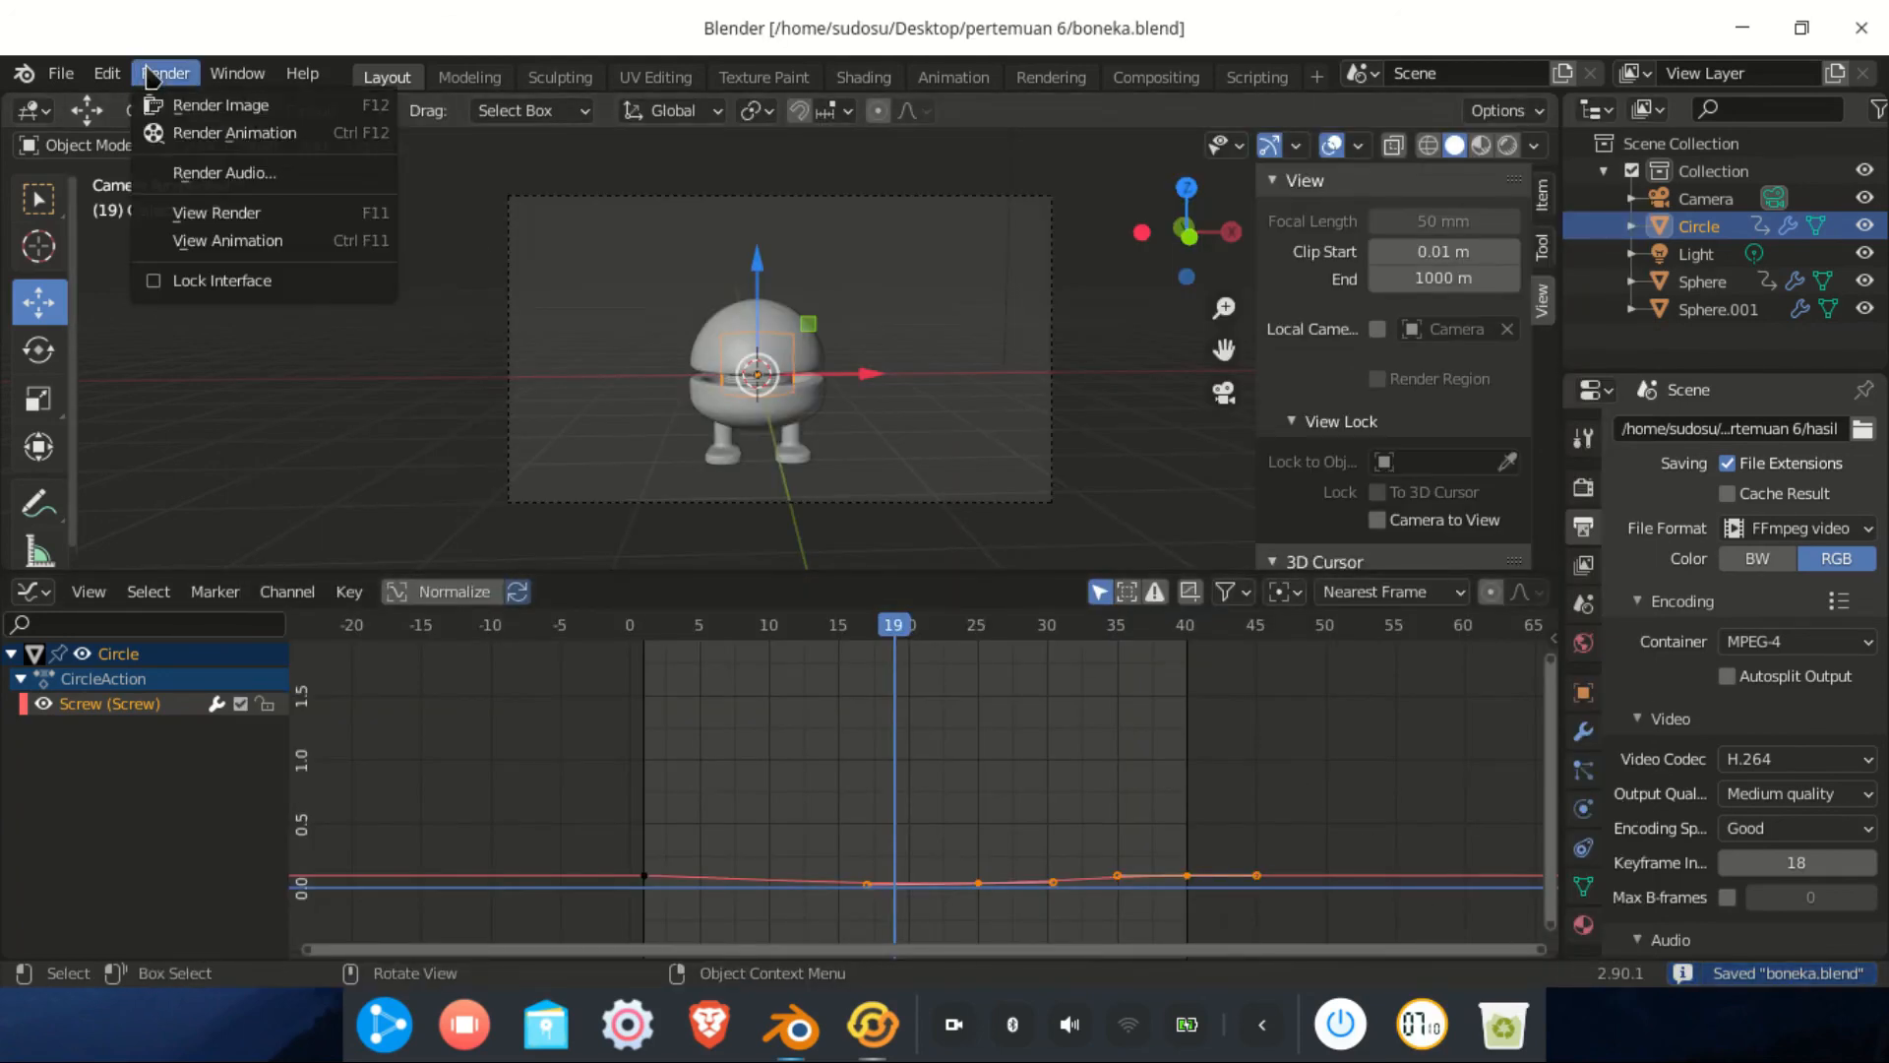
{"action": "left_click", "coordinate": [210, 138]}
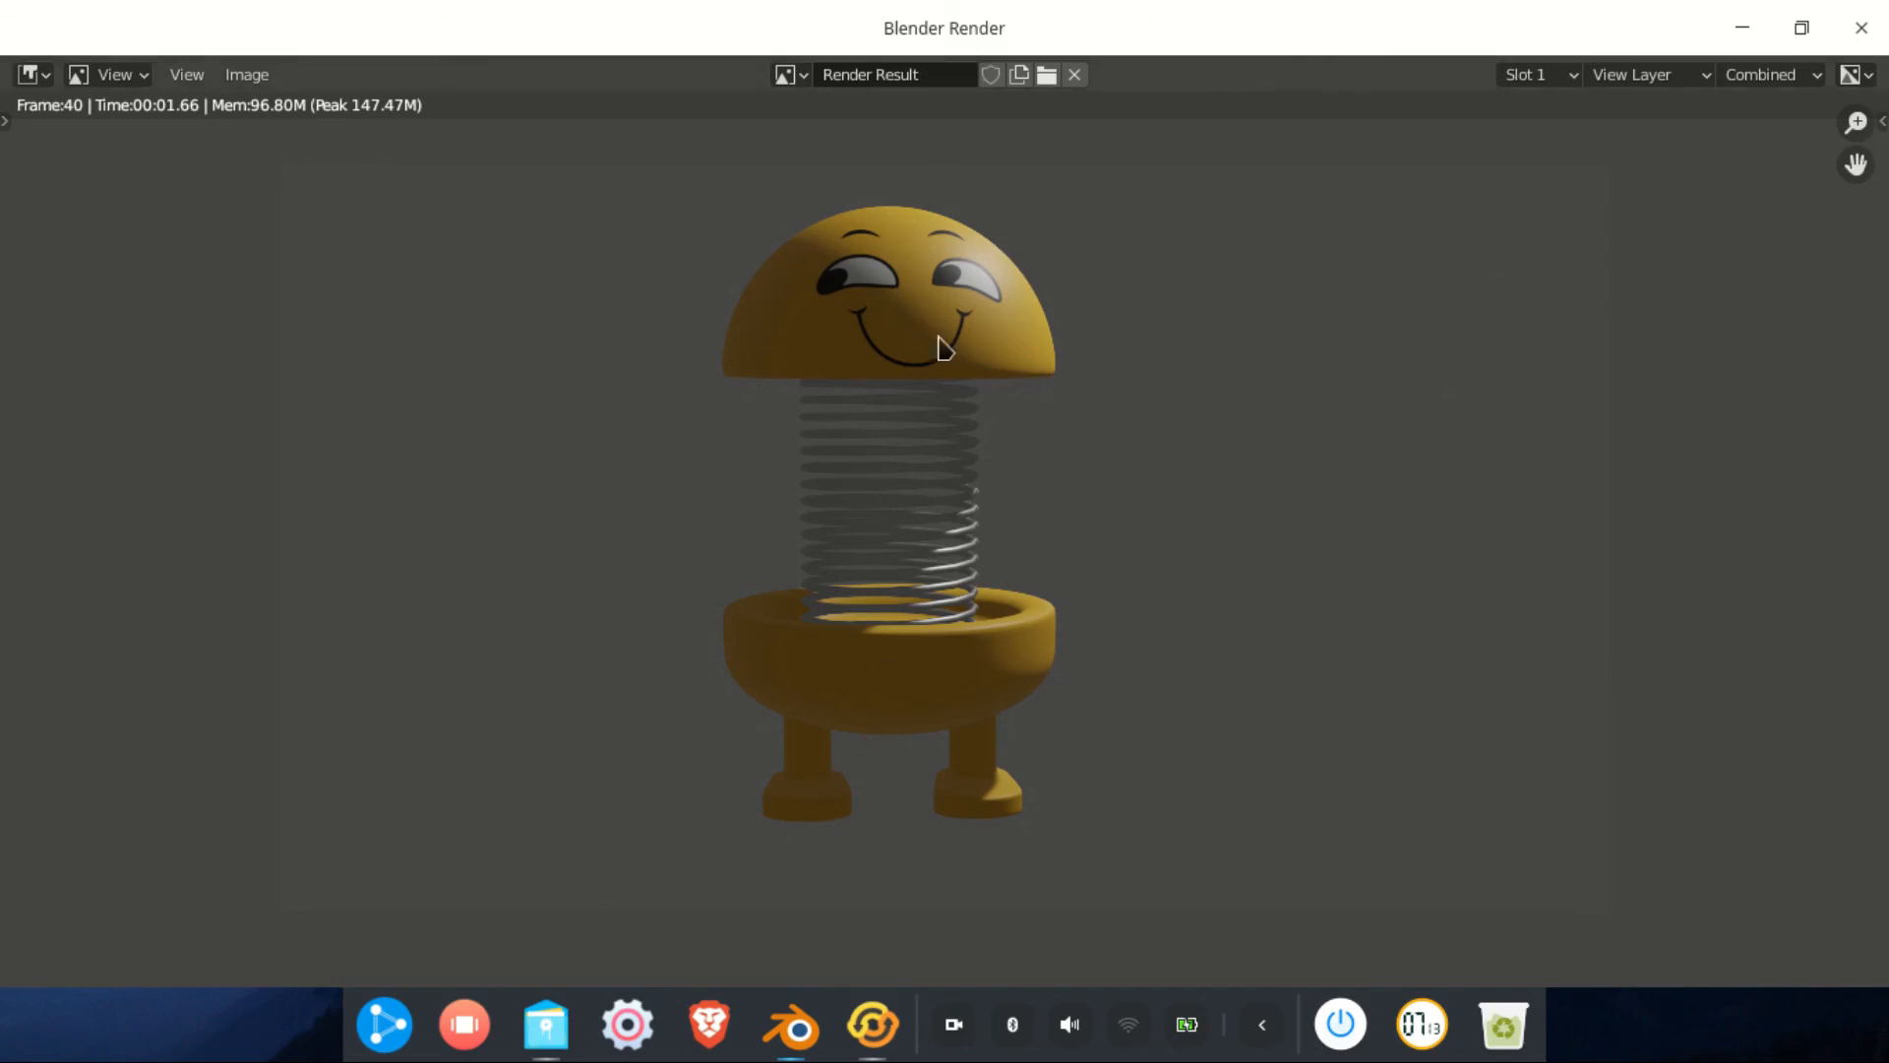
{"action": "left_click", "coordinate": [539, 1043]}
Select and play hasil0001-0040.mp4 from pertemuan 6 in Celluloid, then close the player
{"action": "left_click", "coordinate": [618, 143]}
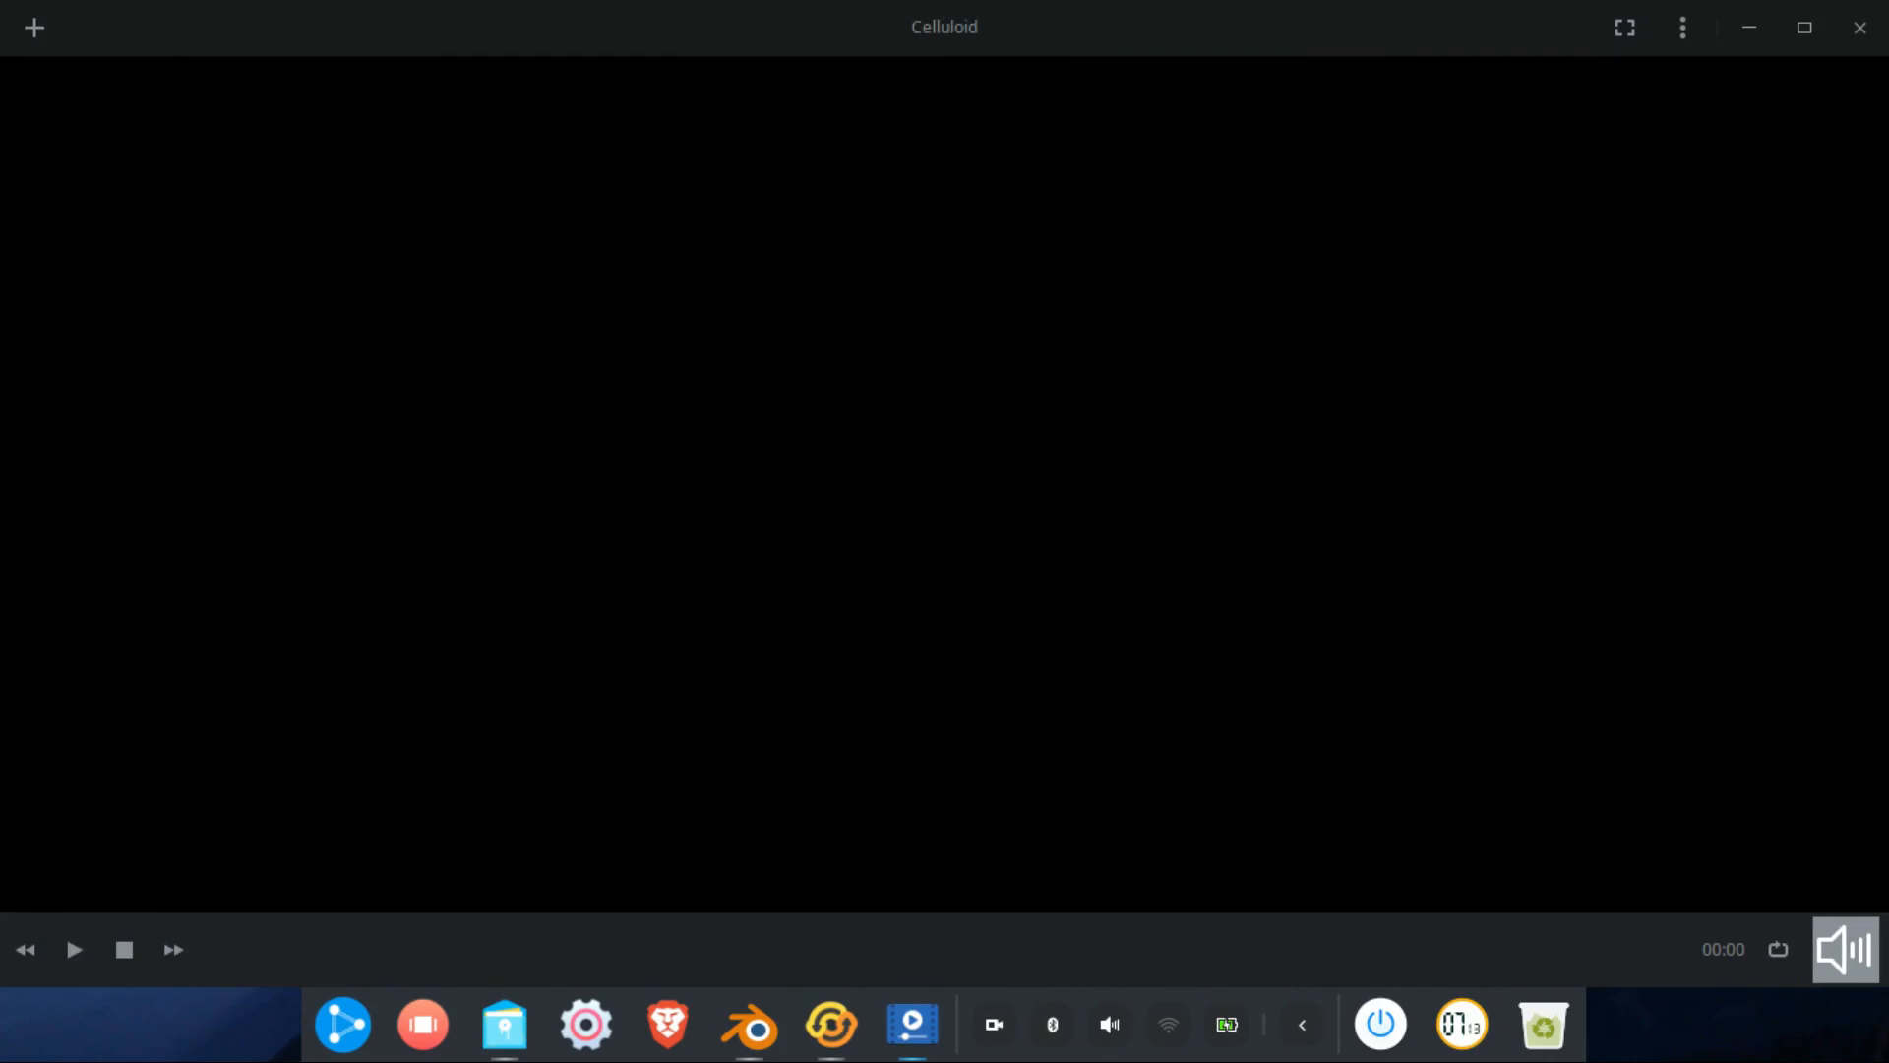
{"action": "left_click", "coordinate": [1859, 27]}
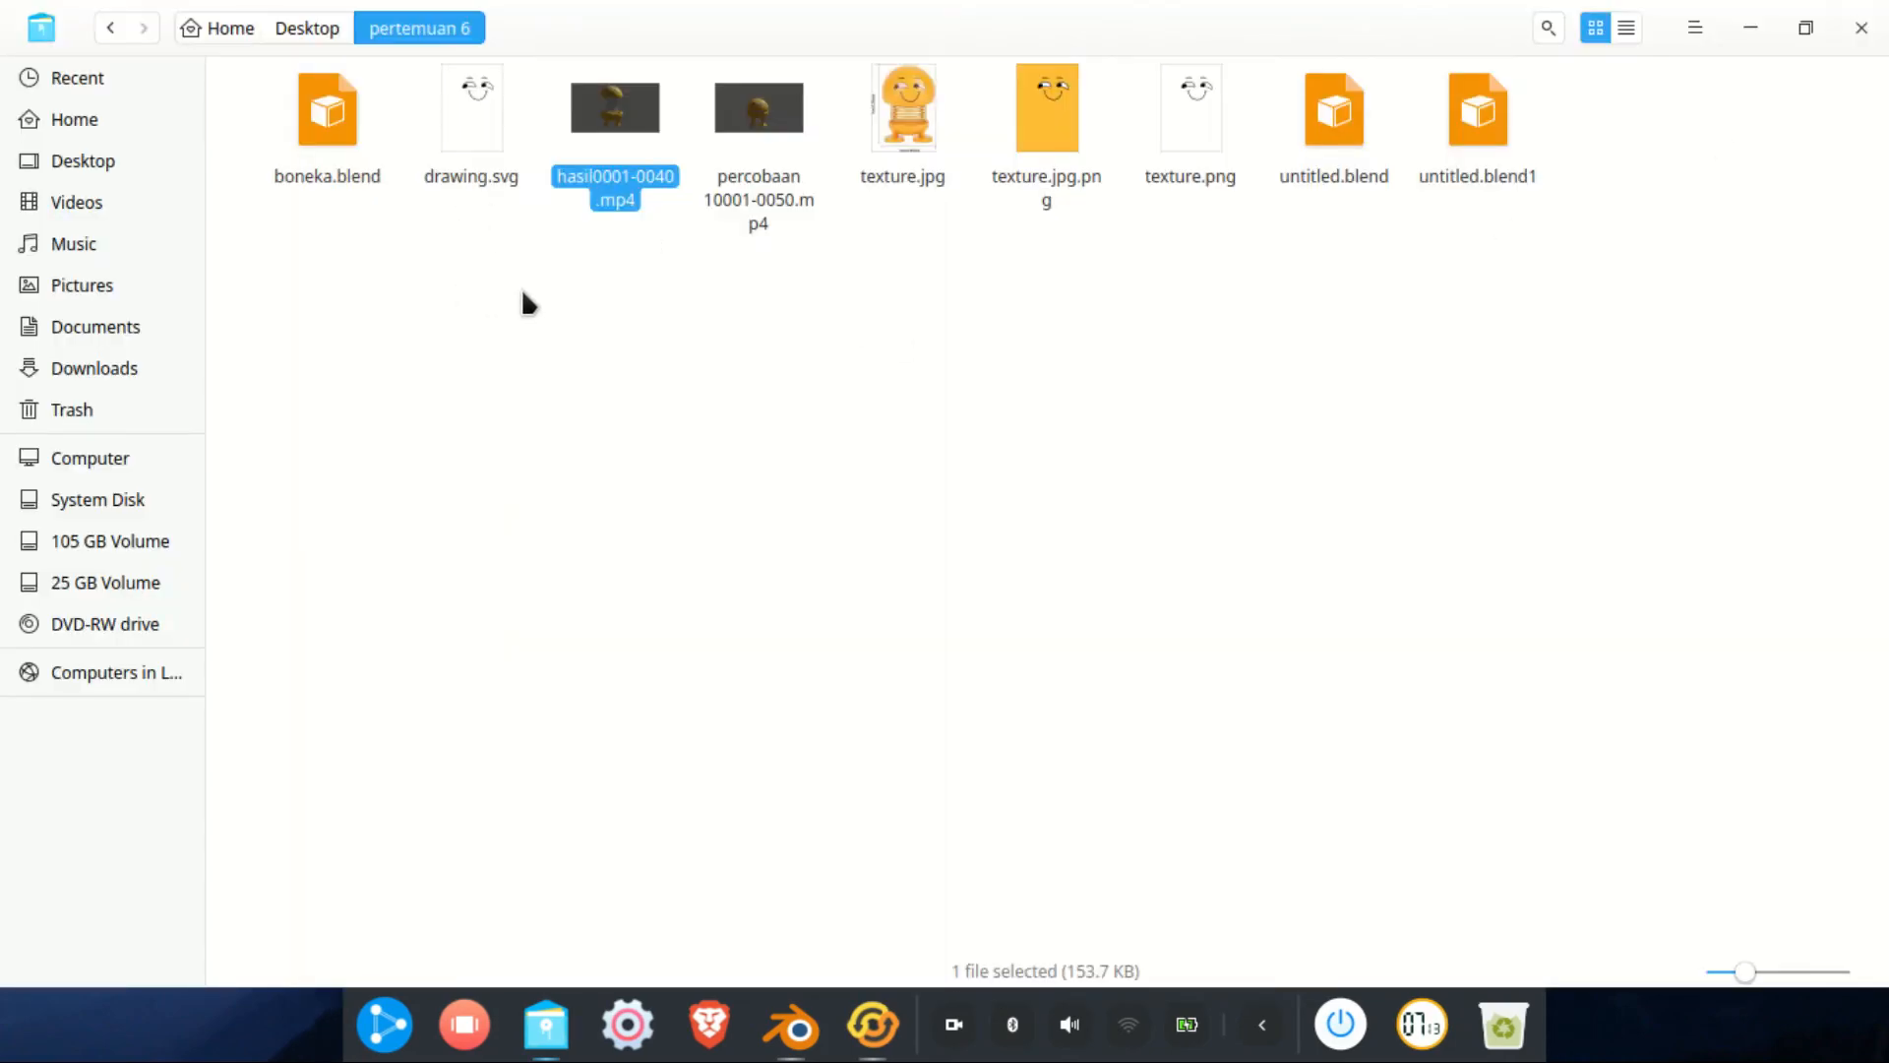